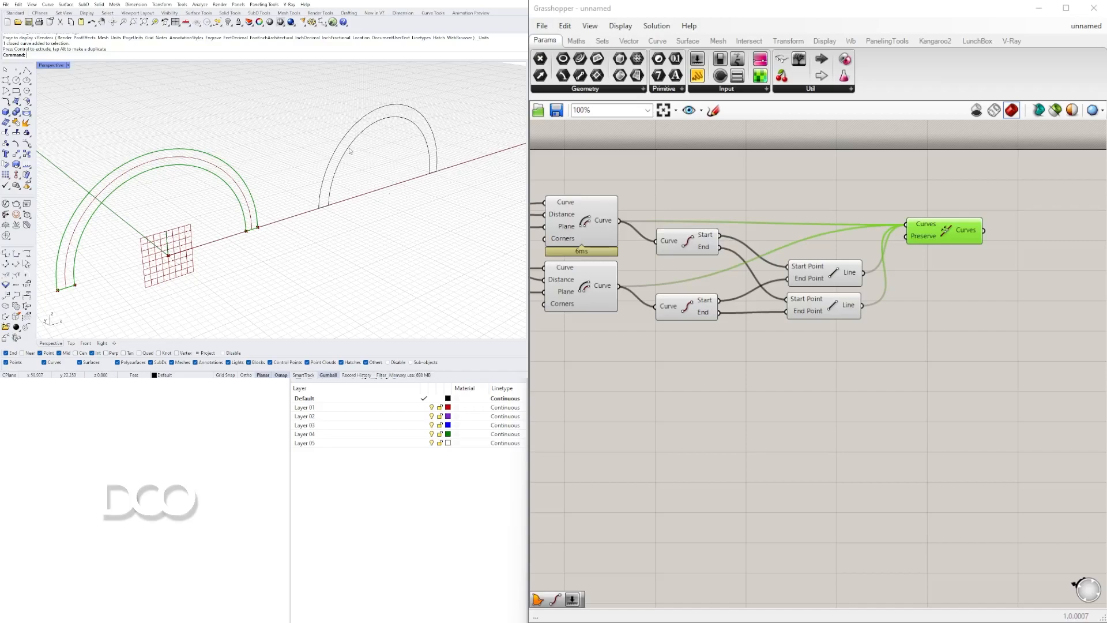
Delete the loose arch curves in the Rhino viewport and feed the joined curves into a new Boundary Surfaces component's Edges input
{"action": "right_click_drag", "start_coordinate": [323, 196], "coordinate": [300, 180]}
{"action": "key", "text": "Delete"}
{"action": "right_click_drag", "start_coordinate": [975, 271], "coordinate": [762, 275]}
{"action": "double_click", "coordinate": [847, 236]}
{"action": "type", "text": "bound"}
{"action": "left_click", "coordinate": [850, 224]}
{"action": "left_click_drag", "start_coordinate": [783, 231], "coordinate": [812, 238]}
{"action": "left_click_drag", "start_coordinate": [844, 240], "coordinate": [845, 232]}
{"action": "left_click", "coordinate": [802, 283]}
{"action": "right_click_drag", "start_coordinate": [259, 190], "coordinate": [334, 197]}
{"action": "scroll", "coordinate": [220, 231], "scroll_direction": "up", "scroll_amount": 2}
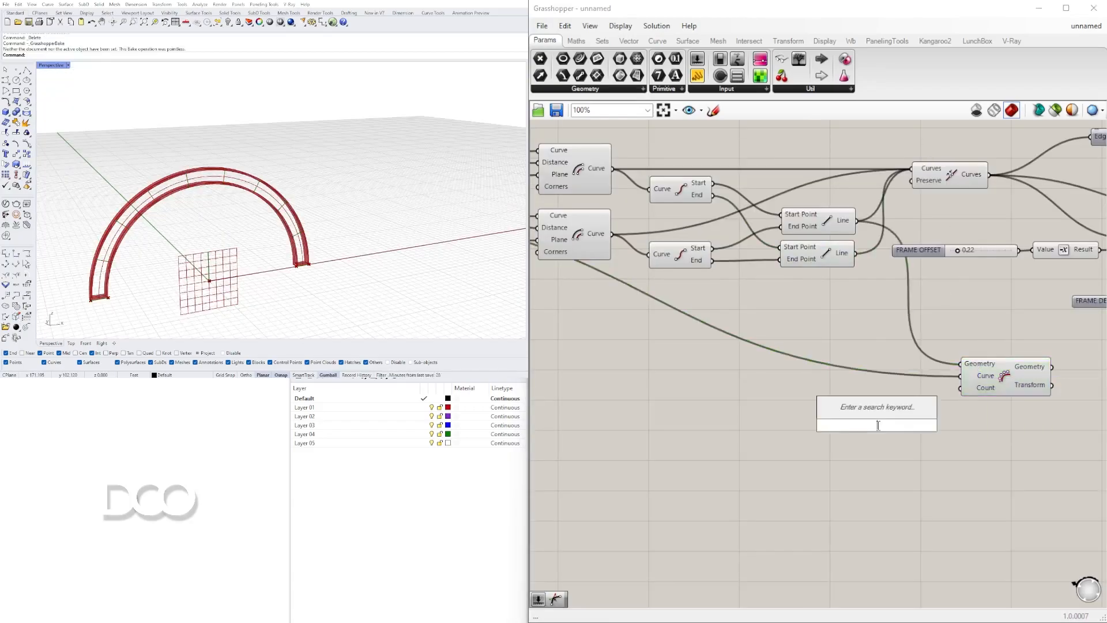
{"action": "scroll", "coordinate": [787, 396], "scroll_direction": "up", "scroll_amount": 3}
{"action": "right_click_drag", "start_coordinate": [219, 225], "coordinate": [258, 230]}
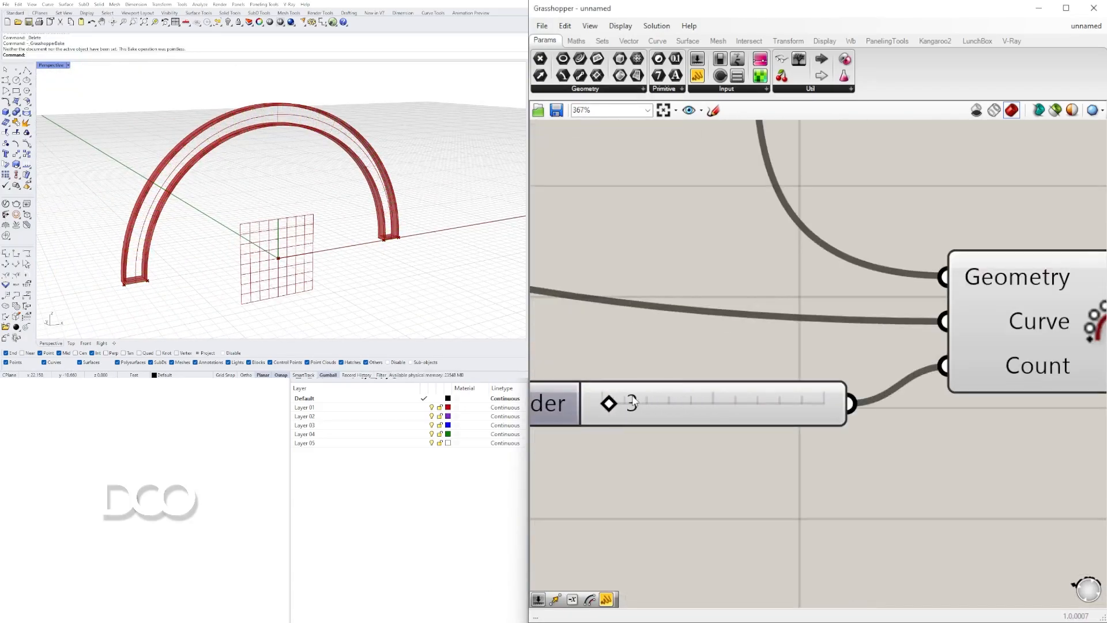
{"action": "scroll", "coordinate": [735, 358], "scroll_direction": "down", "scroll_amount": 3}
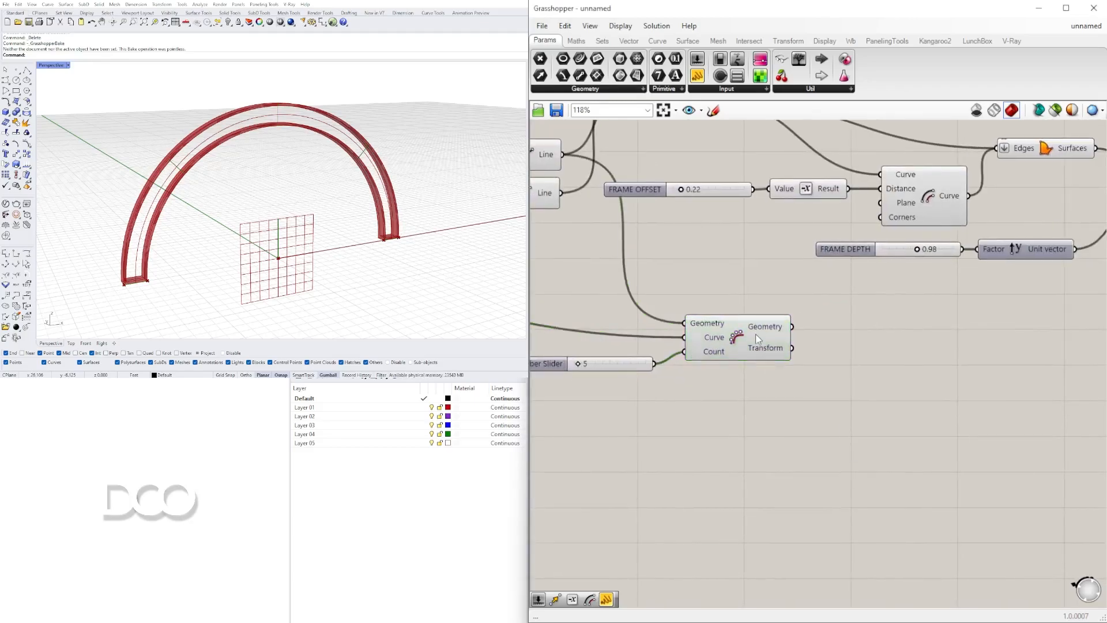
{"action": "left_click", "coordinate": [756, 334]}
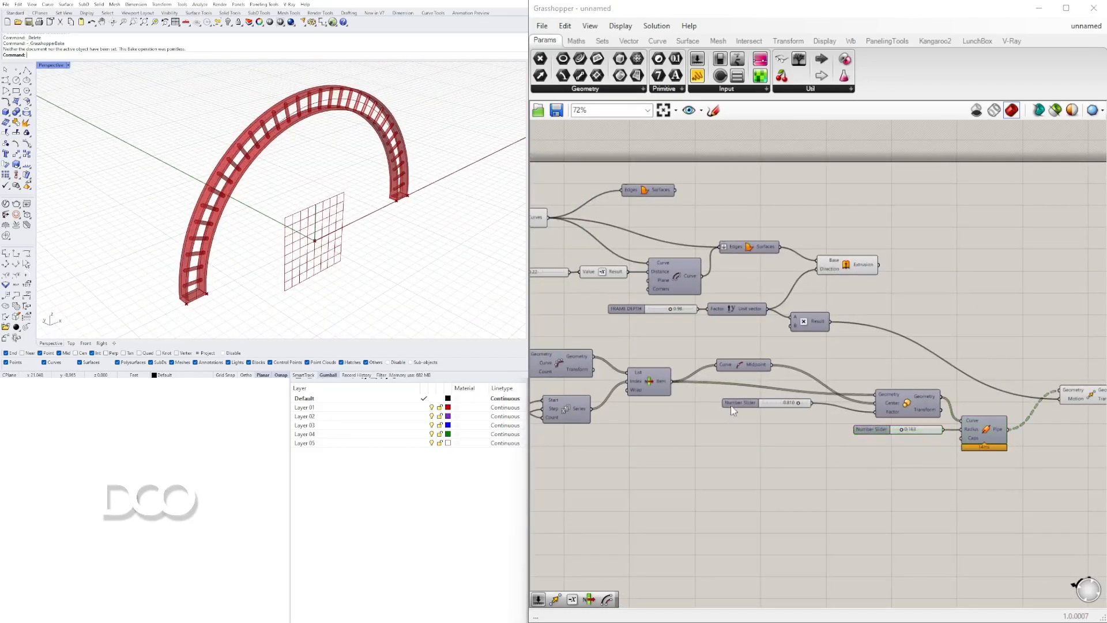
Move the scale factor slider closer to the Scale component and rename the pipe radius slider STRUCTURE SIZE
{"action": "left_click_drag", "start_coordinate": [734, 404], "coordinate": [763, 416]}
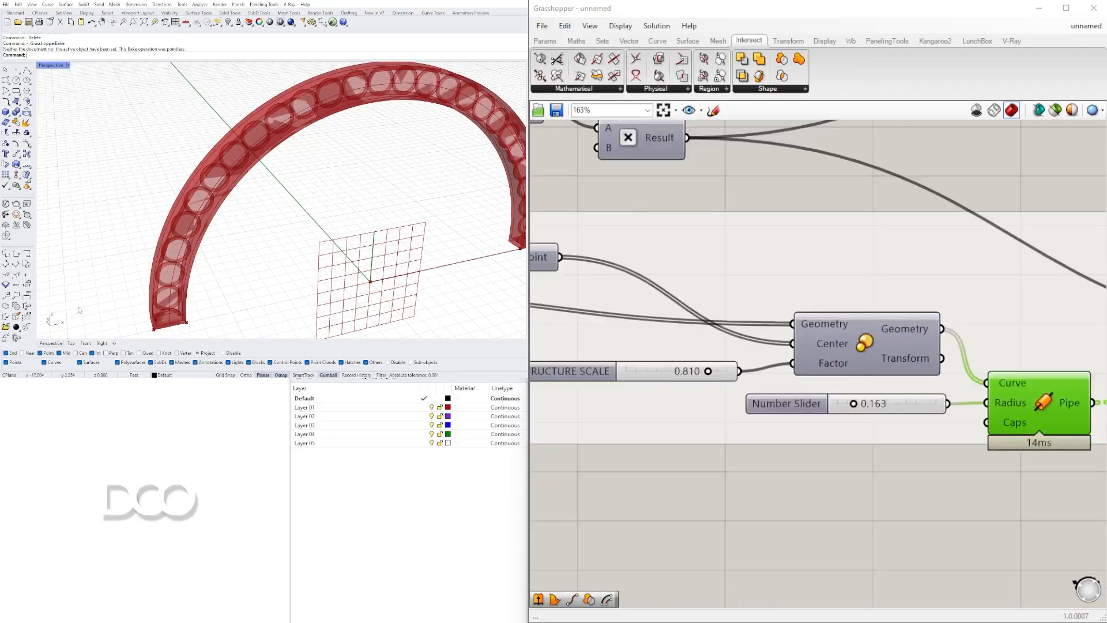
{"action": "scroll", "coordinate": [1064, 378], "scroll_direction": "up", "scroll_amount": 2}
{"action": "right_click", "coordinate": [676, 410]}
{"action": "type", "text": "STRUCTURE SIZE"}
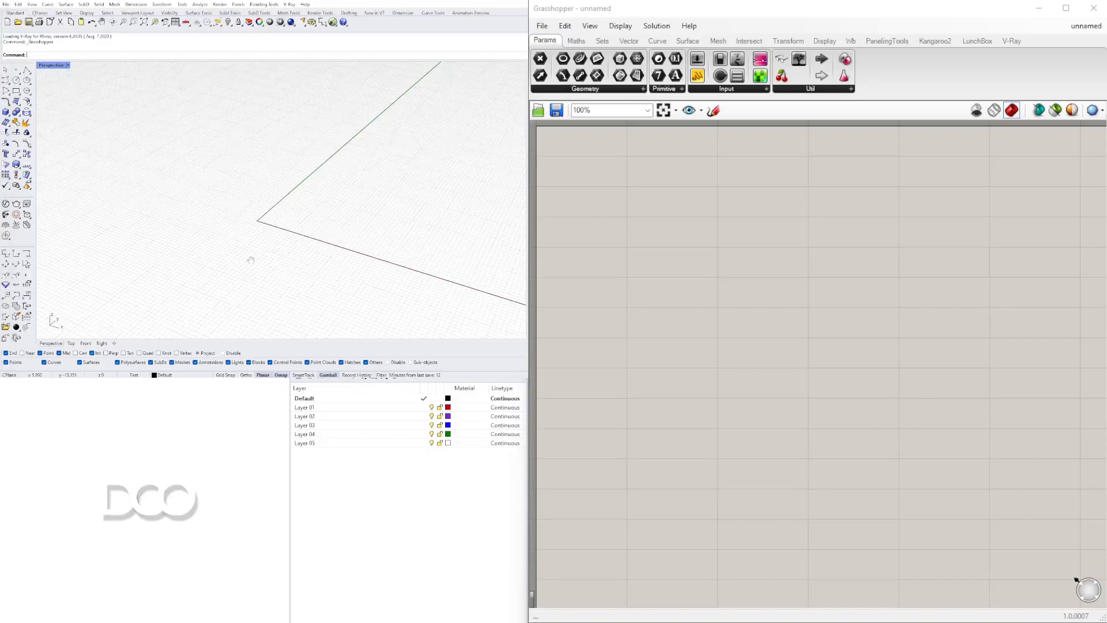
Review the document's model units and the canvas display options for icons, fancy wires and full component names
{"action": "right_click_drag", "start_coordinate": [295, 238], "coordinate": [337, 233]}
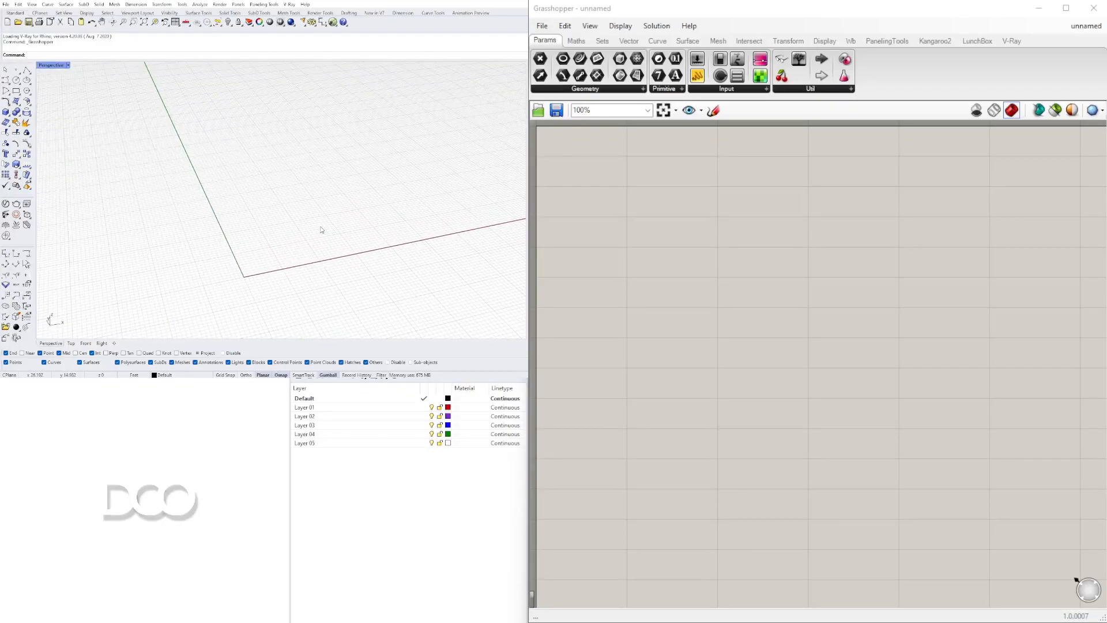
{"action": "type", "text": "units"}
{"action": "key", "text": "Return"}
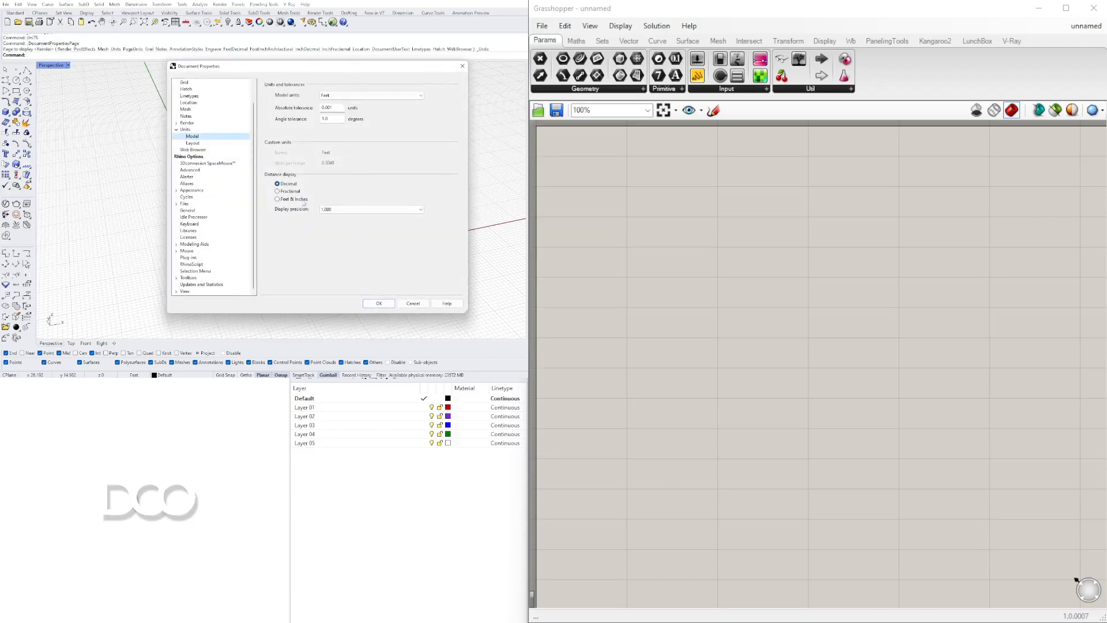
{"action": "left_click", "coordinate": [378, 303]}
{"action": "left_click", "coordinate": [679, 296]}
{"action": "left_click", "coordinate": [541, 29]}
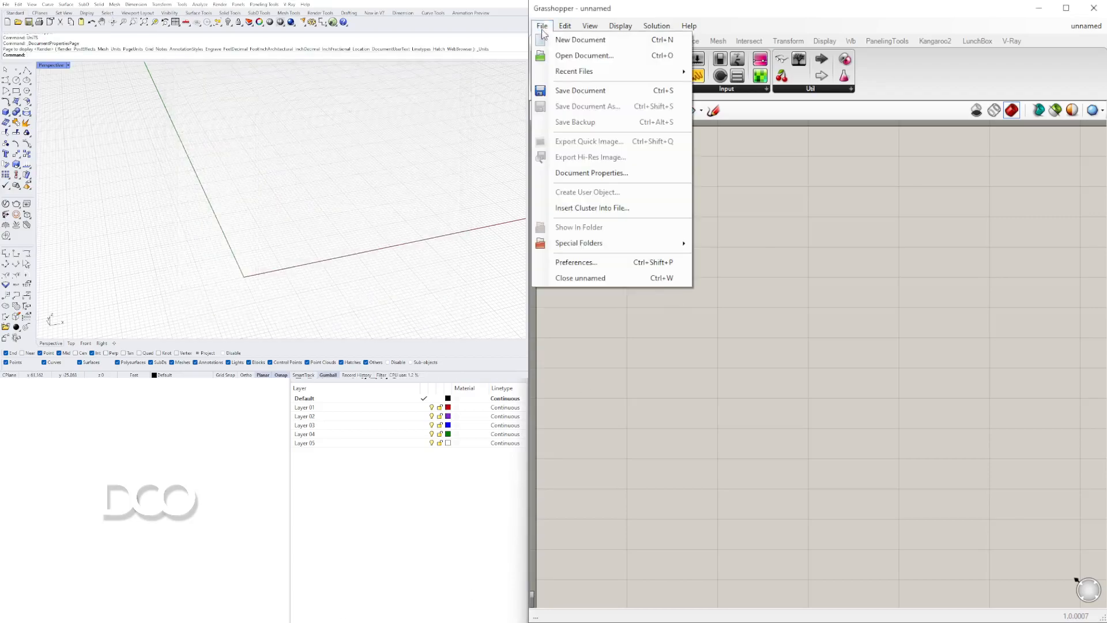
{"action": "left_click", "coordinate": [546, 39]}
{"action": "left_click", "coordinate": [628, 28]}
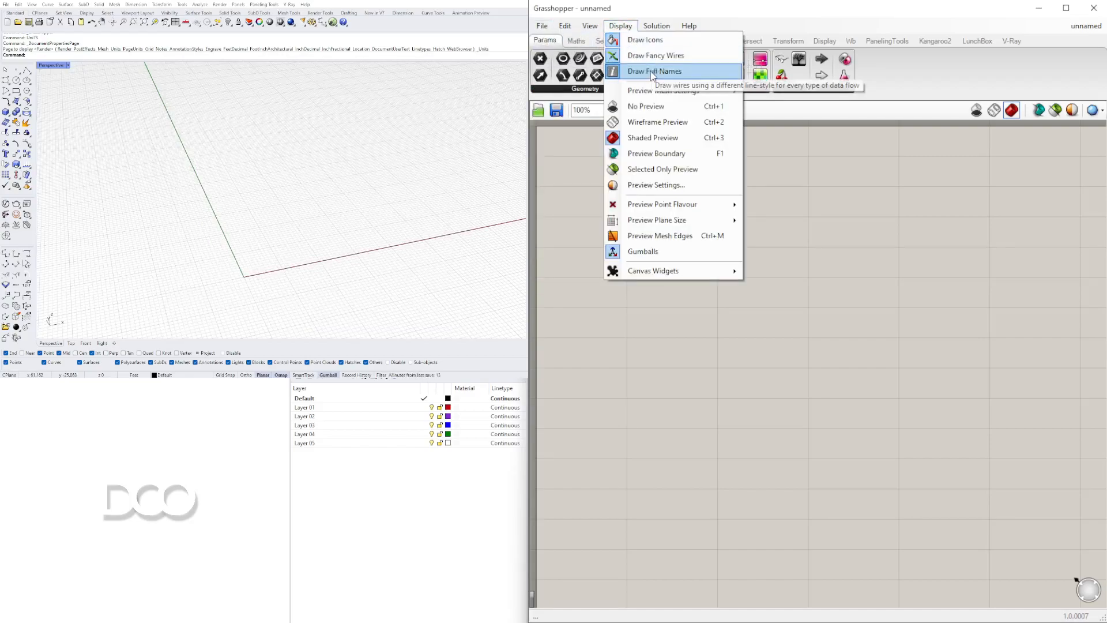
{"action": "left_click", "coordinate": [846, 195]}
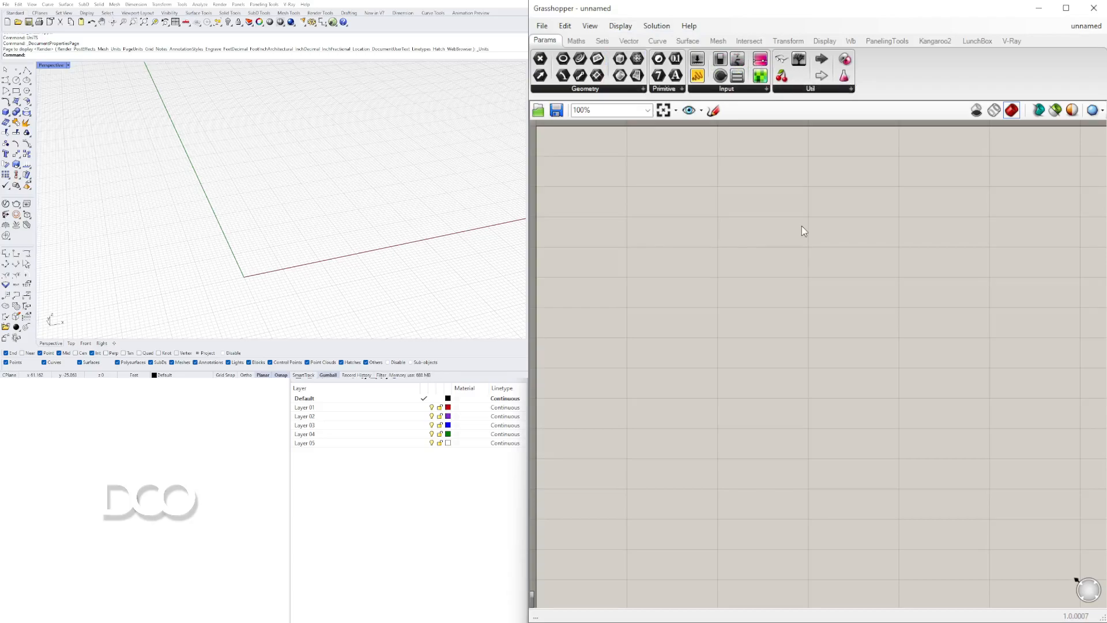
Add an XZ Plane component to the empty canvas and reposition it
{"action": "right_click_drag", "start_coordinate": [348, 178], "coordinate": [437, 186]}
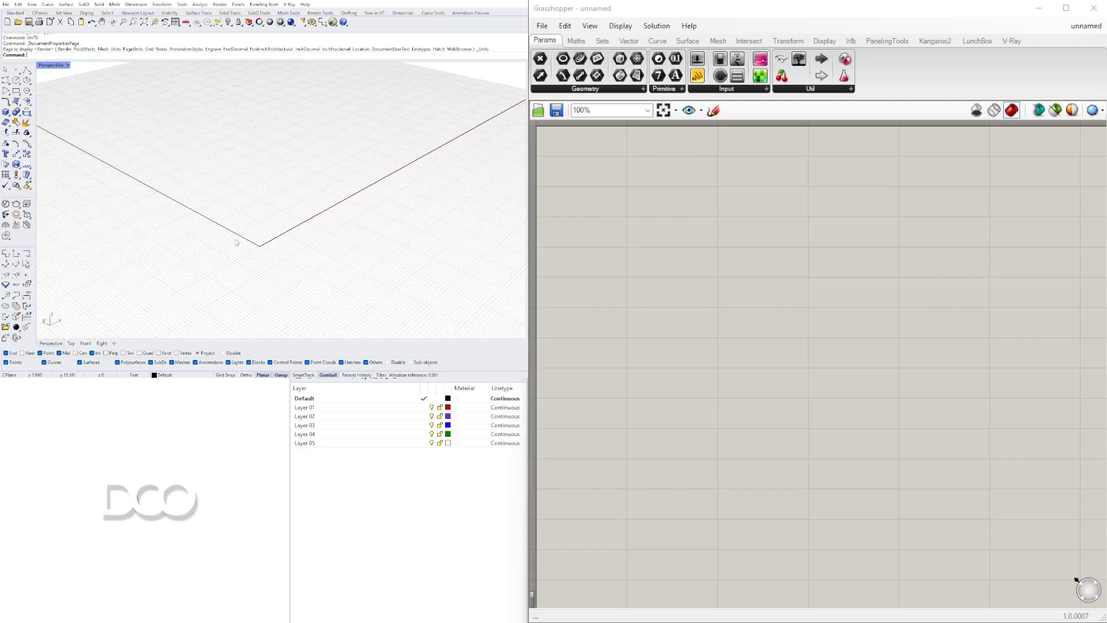
{"action": "double_click", "coordinate": [689, 283]}
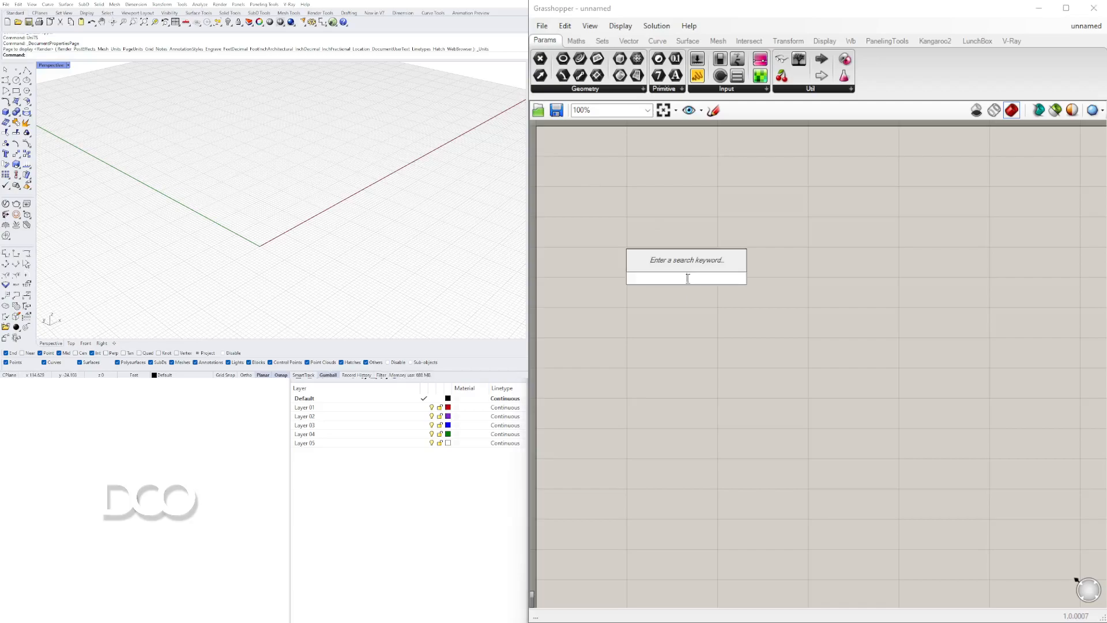
{"action": "type", "text": "XZ"}
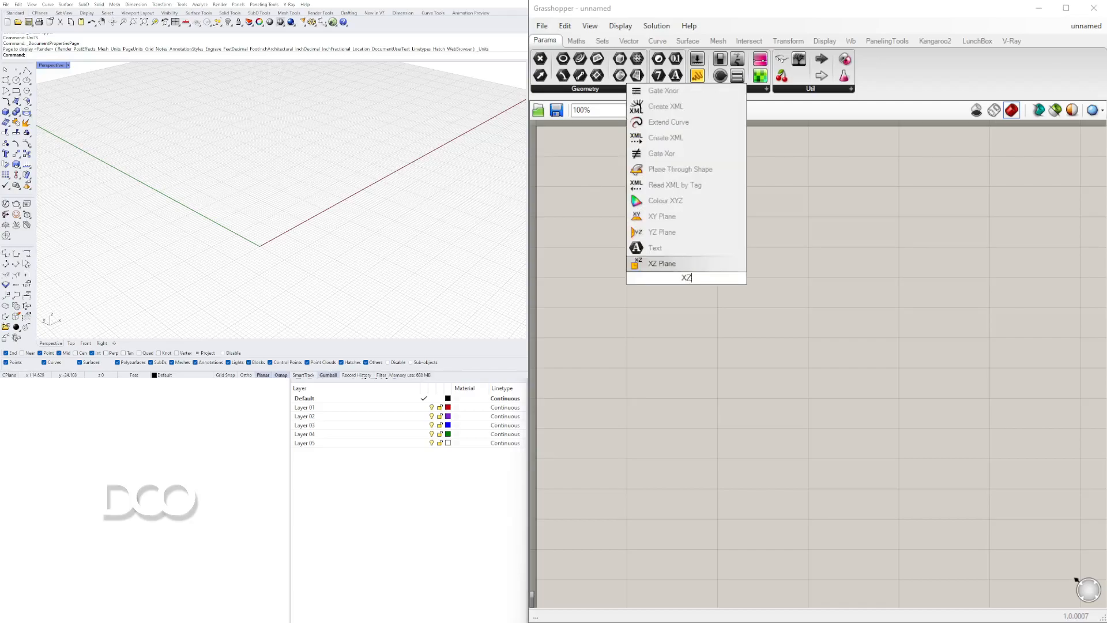
{"action": "left_click", "coordinate": [677, 264]}
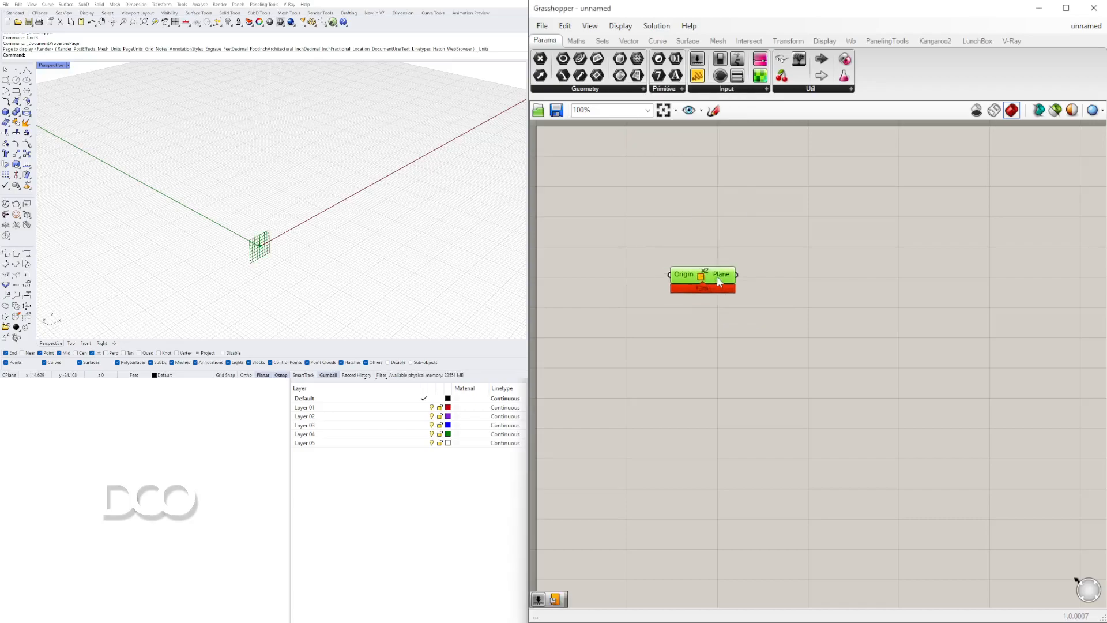
{"action": "left_click_drag", "start_coordinate": [699, 297], "coordinate": [869, 254]}
{"action": "left_click", "coordinate": [807, 277]}
{"action": "left_click", "coordinate": [308, 259]}
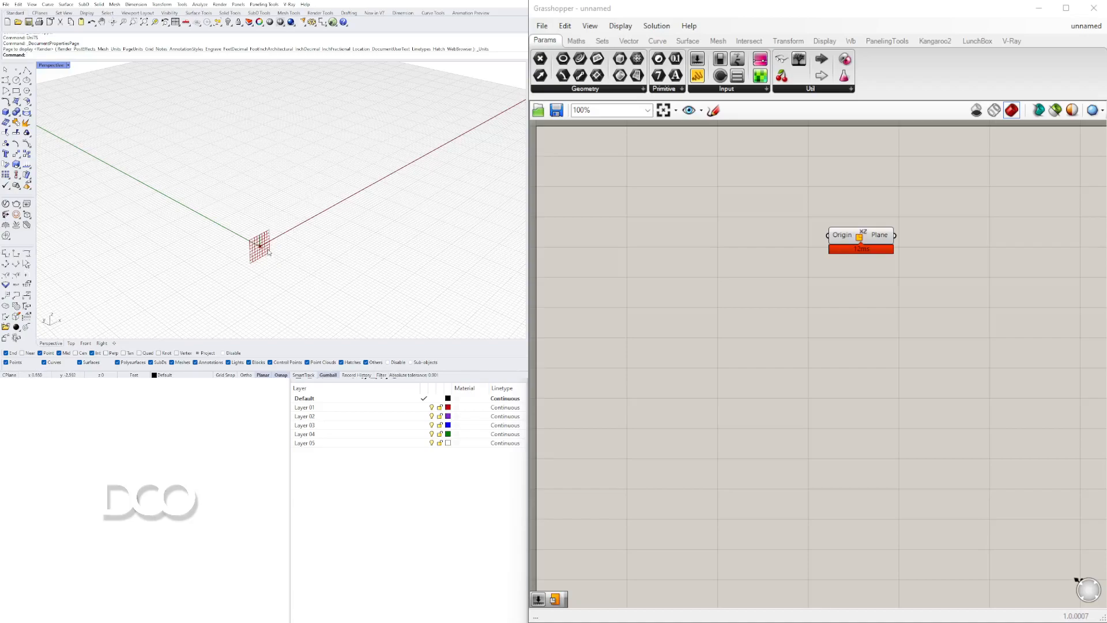
{"action": "right_click_drag", "start_coordinate": [261, 262], "coordinate": [284, 265]}
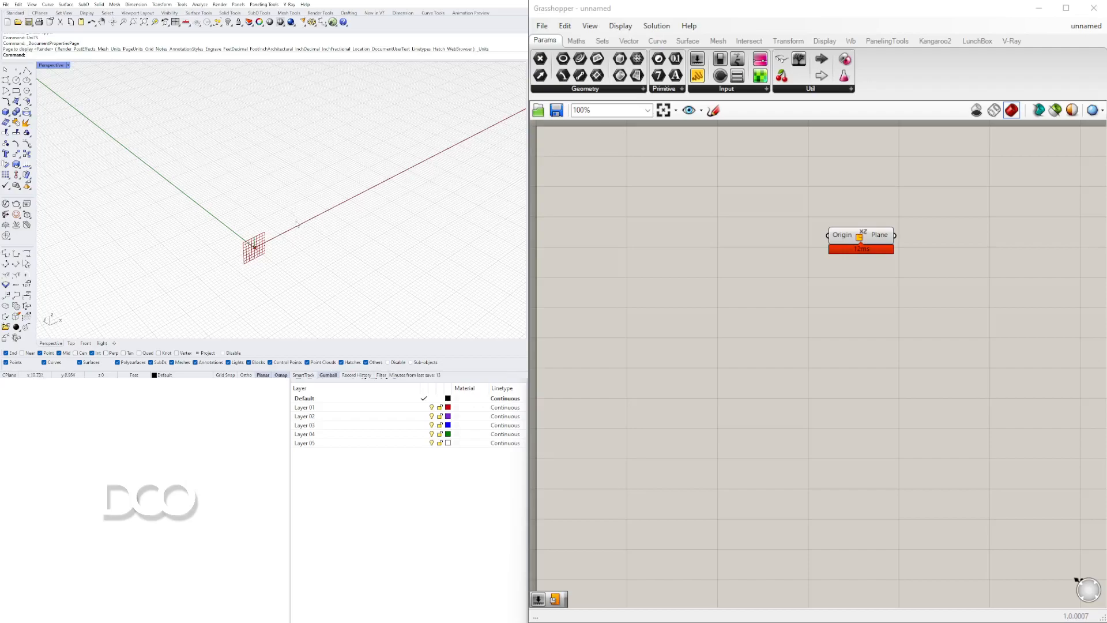
Add an Arc component and arrange it to the right of the XZ Plane component
{"action": "double_click", "coordinate": [734, 357]}
{"action": "type", "text": "AR"}
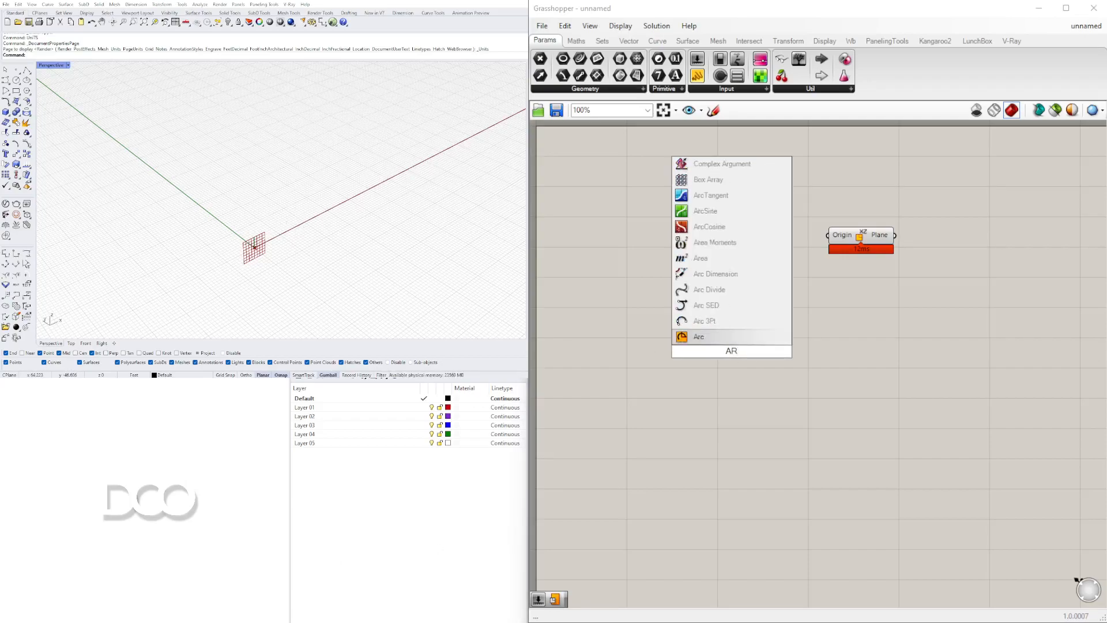
{"action": "left_click", "coordinate": [701, 336]}
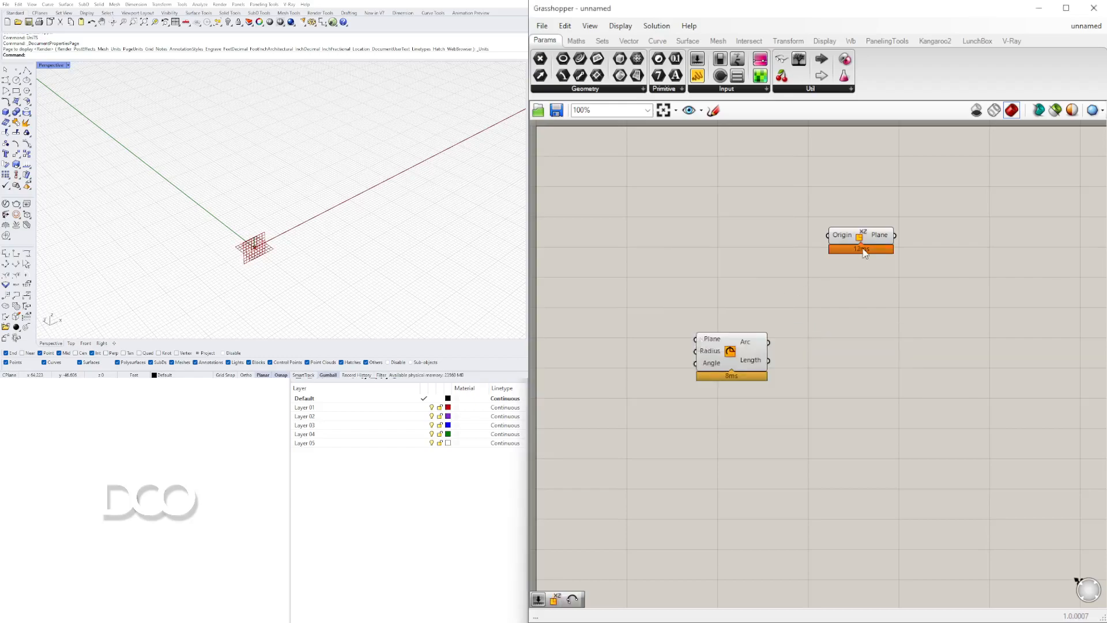
{"action": "left_click_drag", "start_coordinate": [866, 237], "coordinate": [658, 200]}
{"action": "left_click_drag", "start_coordinate": [731, 358], "coordinate": [885, 238]}
{"action": "left_click", "coordinate": [691, 198]}
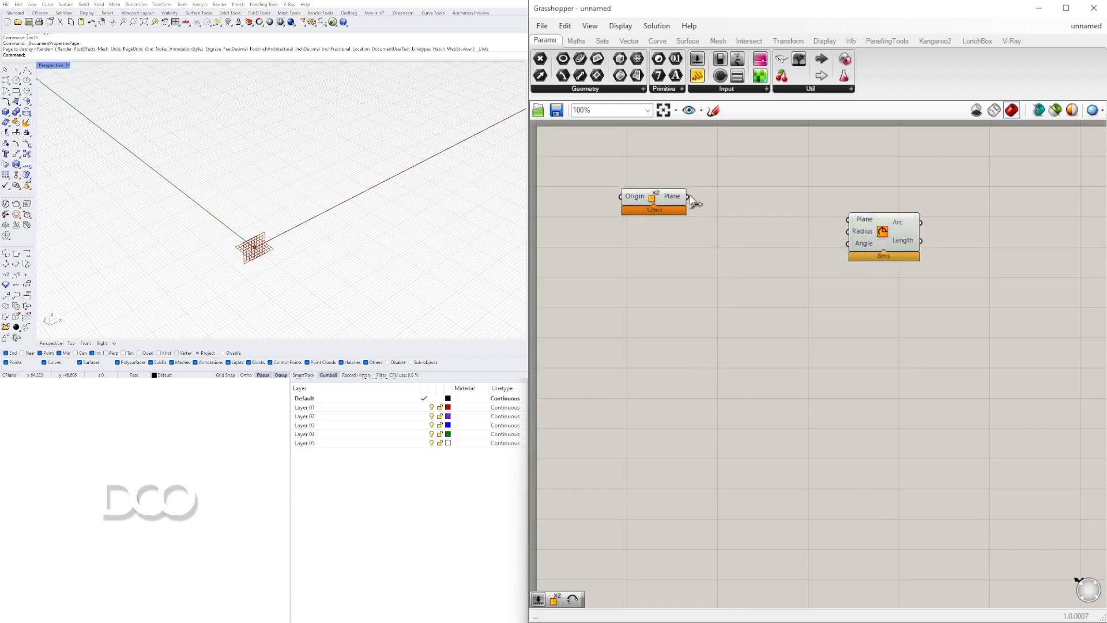
Try wiring the XZ Plane output to the Arc's Plane input, and disconnect that wire
{"action": "left_click_drag", "start_coordinate": [687, 196], "coordinate": [804, 201]}
{"action": "left_click", "coordinate": [794, 257]}
{"action": "right_click_drag", "start_coordinate": [794, 253], "coordinate": [766, 305]}
{"action": "left_click_drag", "start_coordinate": [773, 254], "coordinate": [672, 254], "text": "ctrl"}
{"action": "left_click", "coordinate": [810, 277]}
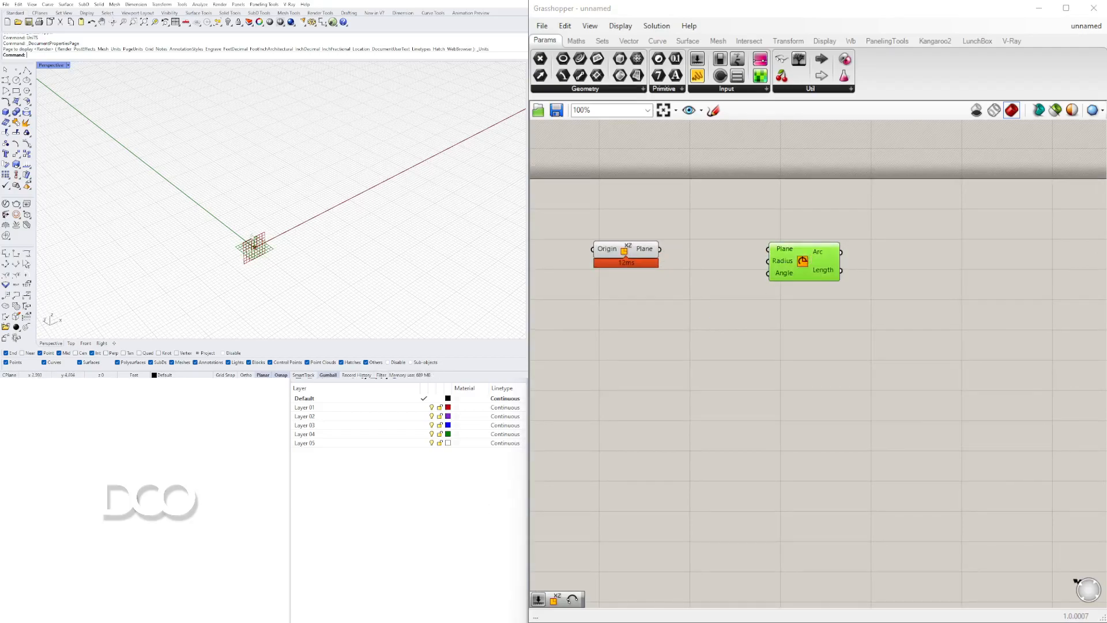
{"action": "left_click", "coordinate": [764, 352]}
Connect the XZ Plane component's Plane output to the Plane input of the Arc component
{"action": "mouse_move", "coordinate": [784, 254]}
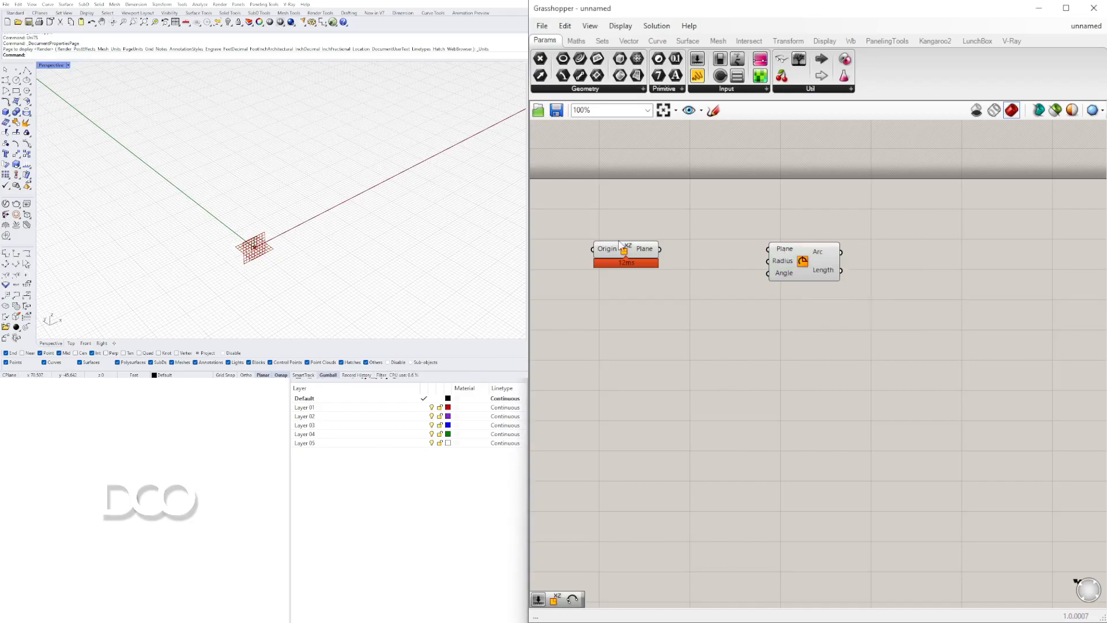
{"action": "left_click_drag", "start_coordinate": [659, 249], "coordinate": [795, 304]}
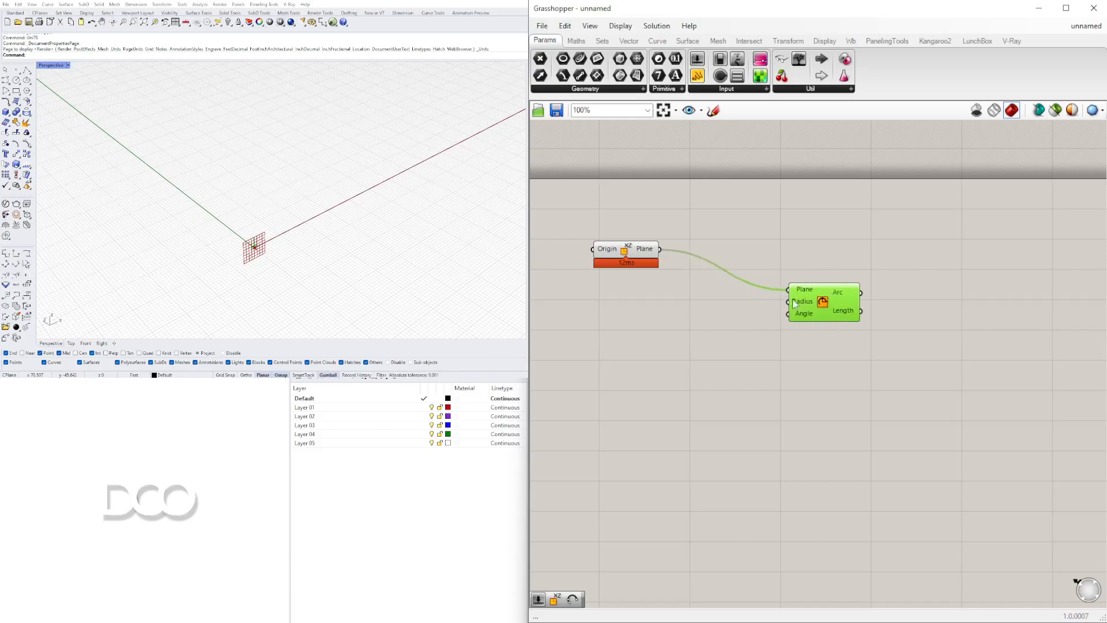
Add a number slider with the value 15 and arrange it beneath the XZ Plane component
{"action": "double_click", "coordinate": [637, 317]}
{"action": "type", "text": "1"}
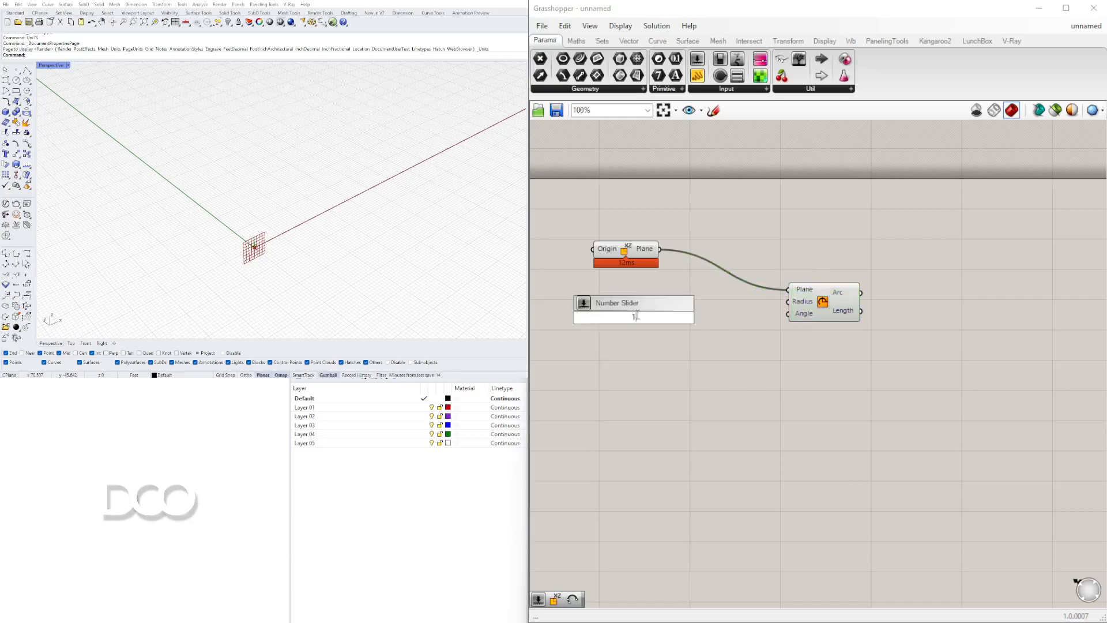
{"action": "type", "text": "5"}
{"action": "key", "text": "Return"}
{"action": "scroll", "coordinate": [662, 331], "scroll_direction": "up", "scroll_amount": 4}
{"action": "left_click", "coordinate": [744, 245]}
{"action": "left_click_drag", "start_coordinate": [744, 246], "coordinate": [793, 266]}
{"action": "right_click_drag", "start_coordinate": [798, 336], "coordinate": [740, 319]}
{"action": "left_click_drag", "start_coordinate": [734, 335], "coordinate": [915, 304]}
{"action": "left_click", "coordinate": [777, 326]}
{"action": "right_click_drag", "start_coordinate": [666, 365], "coordinate": [719, 354]}
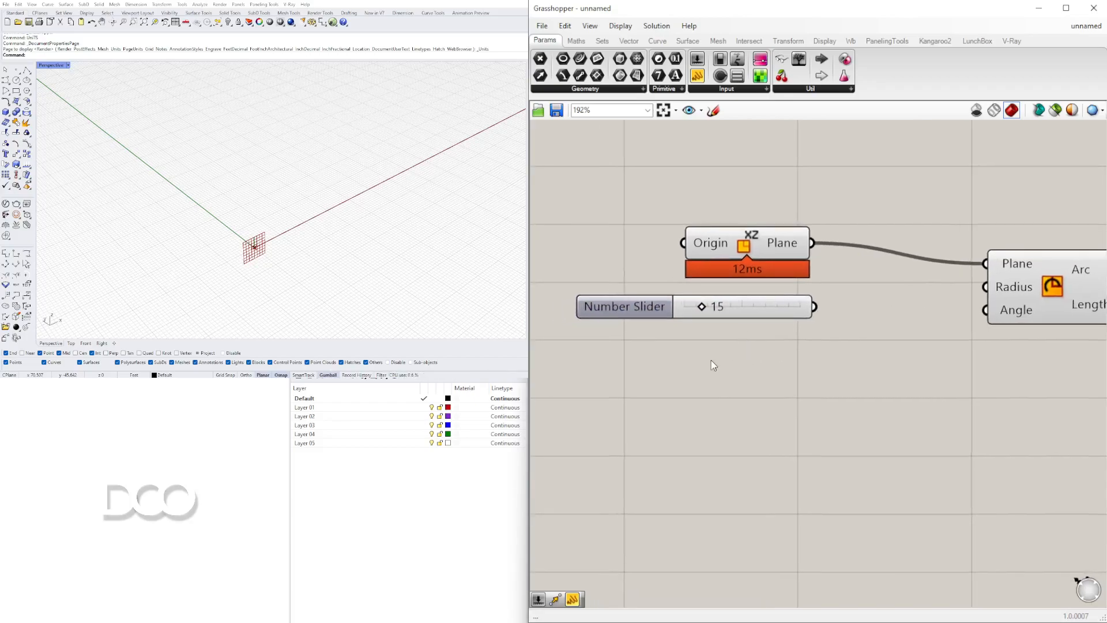
Add a second number slider with the value 15 and delete the original slider
{"action": "double_click", "coordinate": [711, 360]}
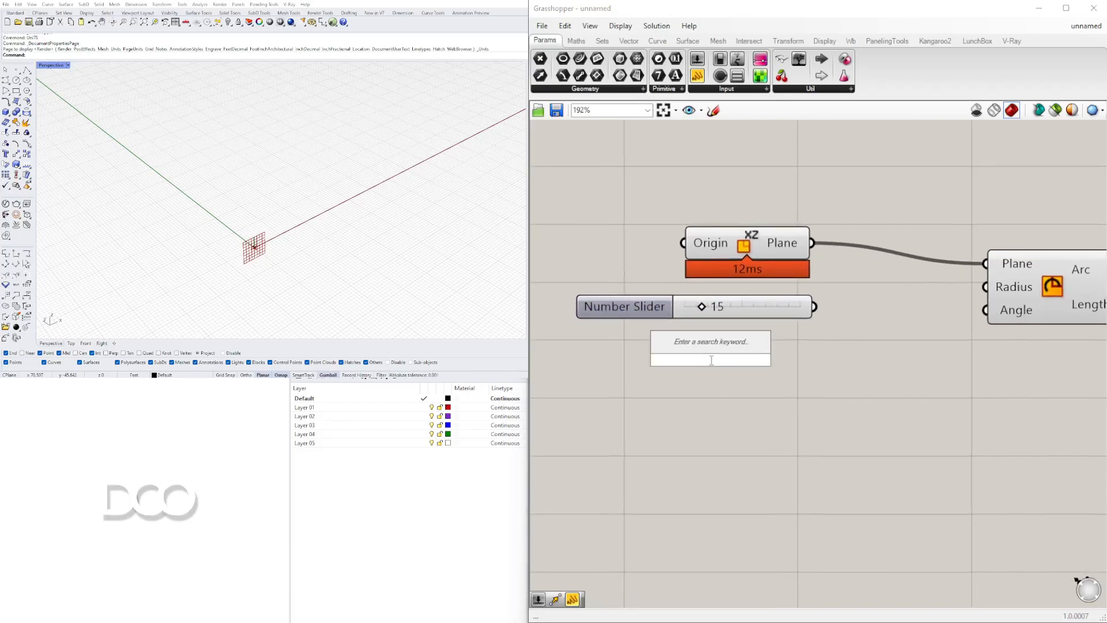
{"action": "type", "text": "15"}
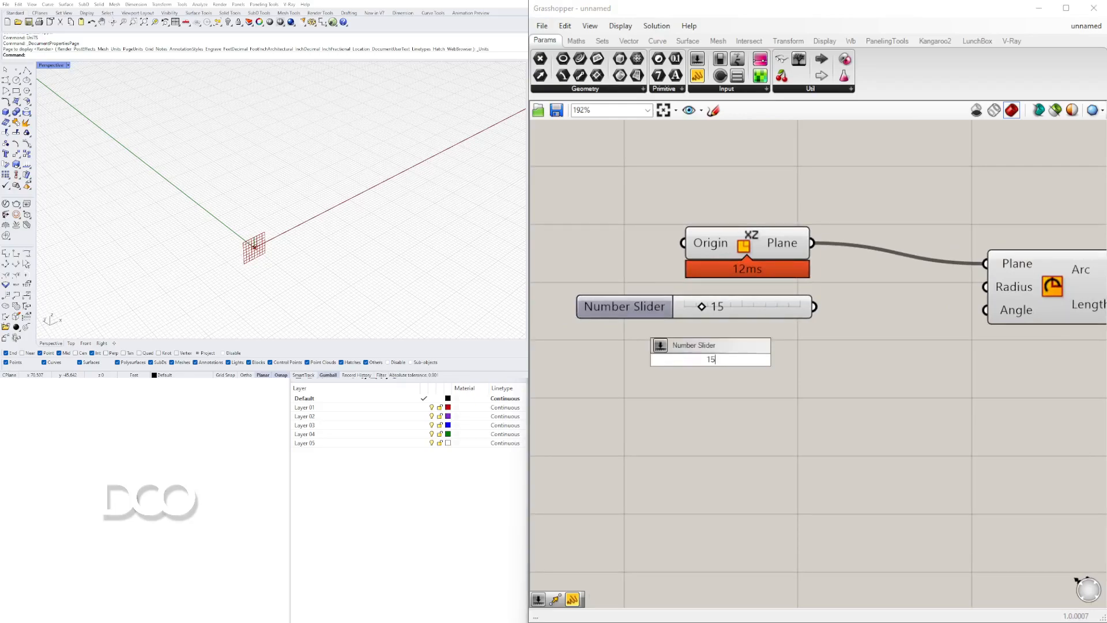
{"action": "key", "text": "Return"}
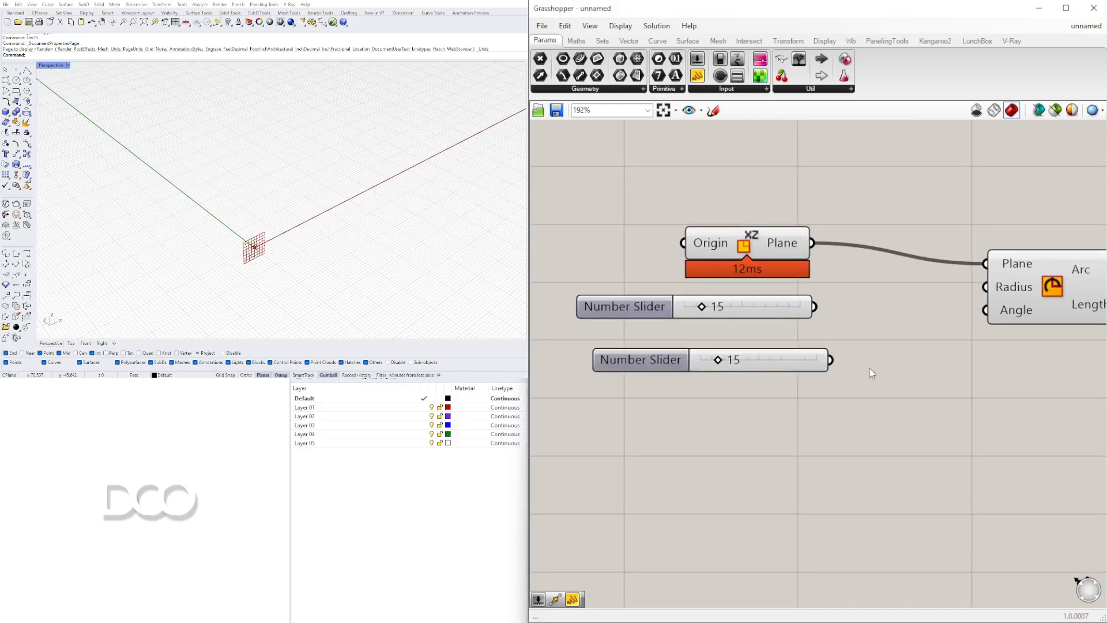
{"action": "left_click", "coordinate": [784, 308]}
{"action": "key", "text": "Delete"}
Connect the remaining number slider to the Arc's Radius input and tidy the positions of the components
{"action": "left_click_drag", "start_coordinate": [830, 360], "coordinate": [796, 322]}
{"action": "left_click_drag", "start_coordinate": [777, 234], "coordinate": [797, 243]}
{"action": "right_click_drag", "start_coordinate": [856, 281], "coordinate": [776, 272]}
{"action": "left_click_drag", "start_coordinate": [999, 291], "coordinate": [964, 315]}
{"action": "right_click_drag", "start_coordinate": [900, 363], "coordinate": [951, 352]}
Rename the arc radius number slider to STRUCTURE SIZE
{"action": "right_click", "coordinate": [607, 307]}
{"action": "left_click", "coordinate": [616, 284]}
{"action": "right_click_drag", "start_coordinate": [626, 305], "coordinate": [671, 308]}
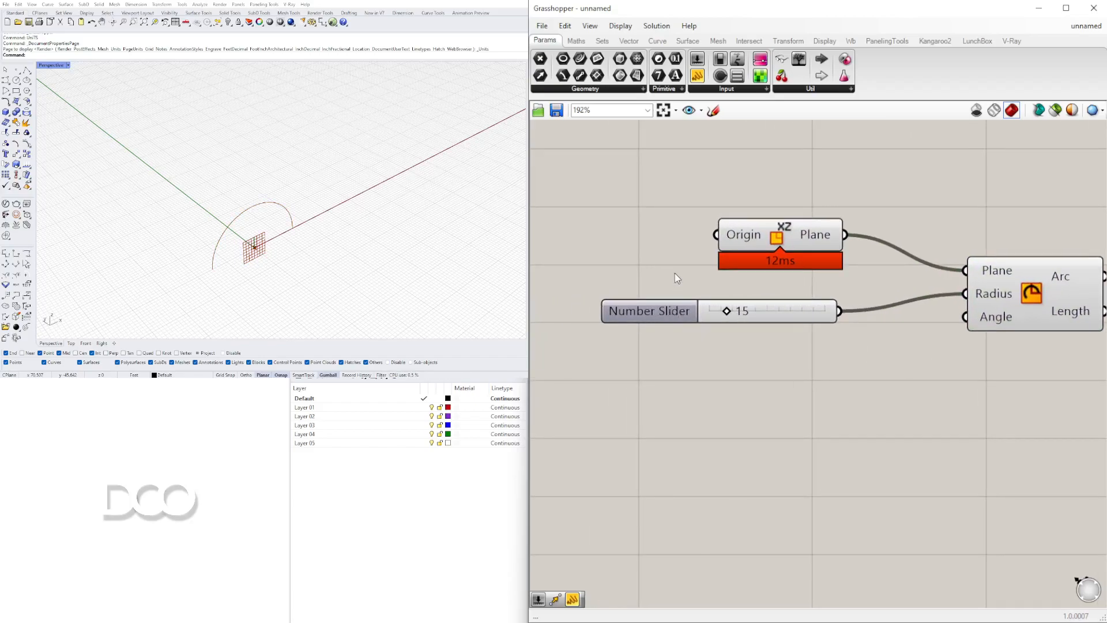
{"action": "right_click", "coordinate": [646, 318]}
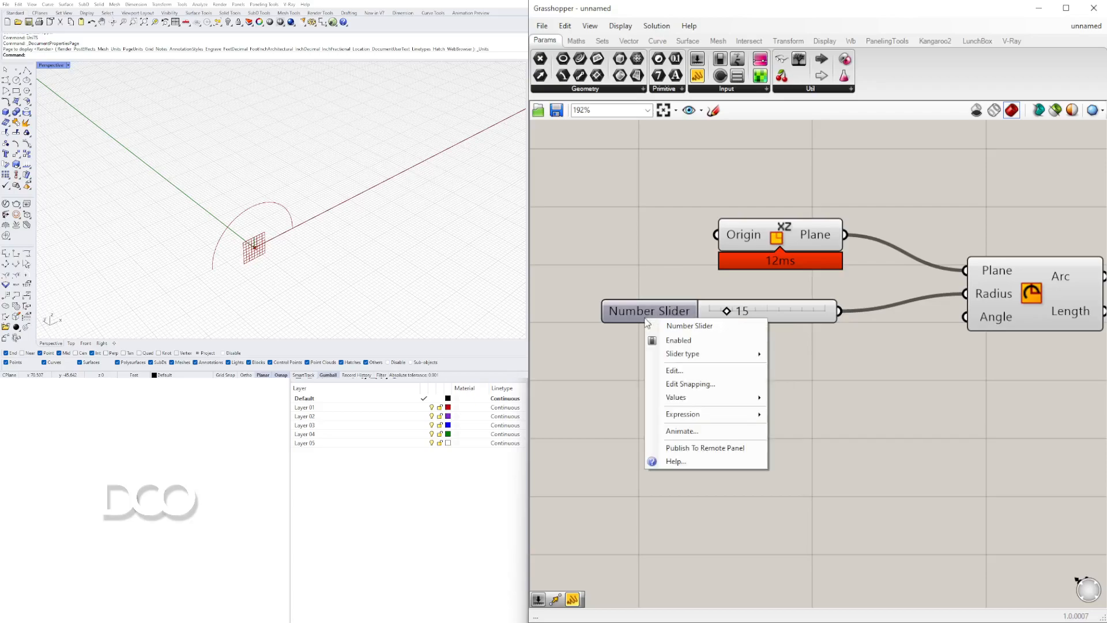
{"action": "left_click_drag", "start_coordinate": [718, 327], "coordinate": [599, 322]}
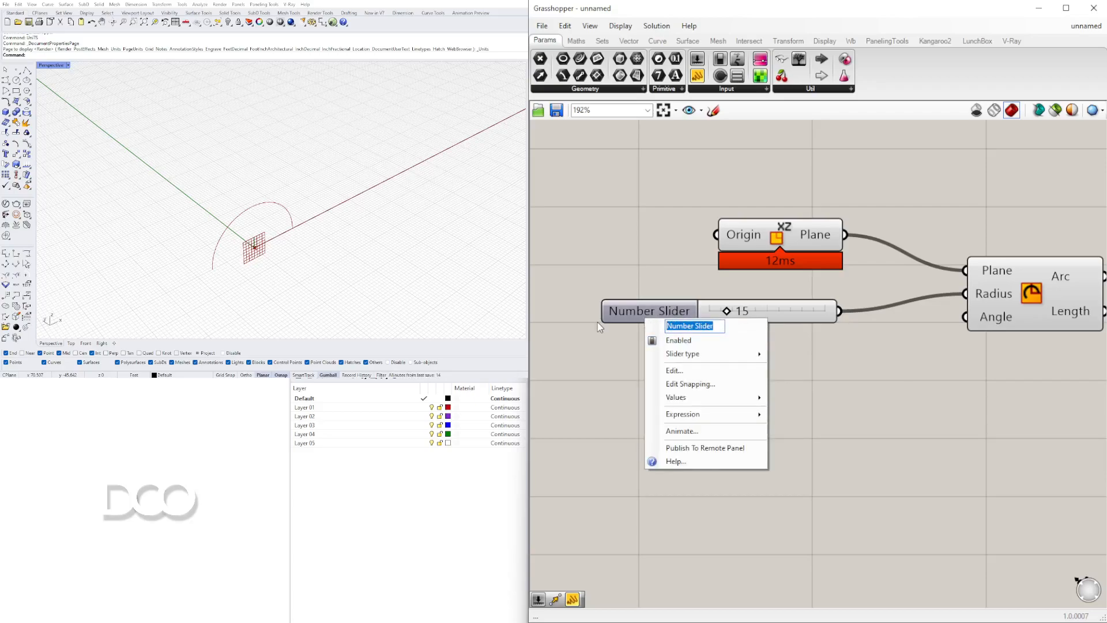
{"action": "type", "text": "STRUCTURE SIZE"}
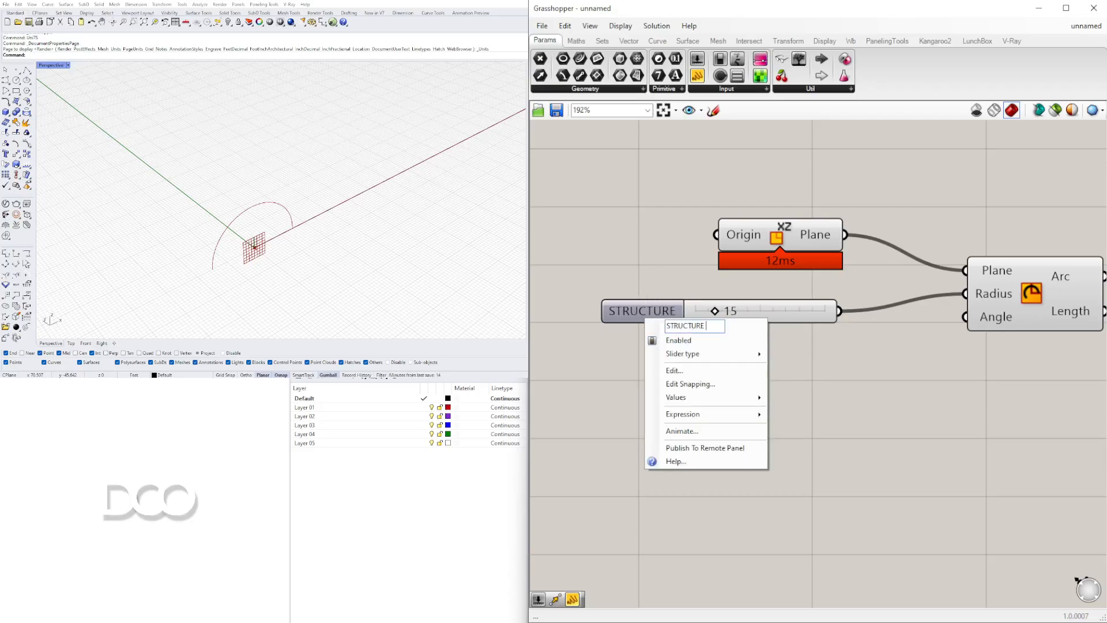
{"action": "key", "text": "Return"}
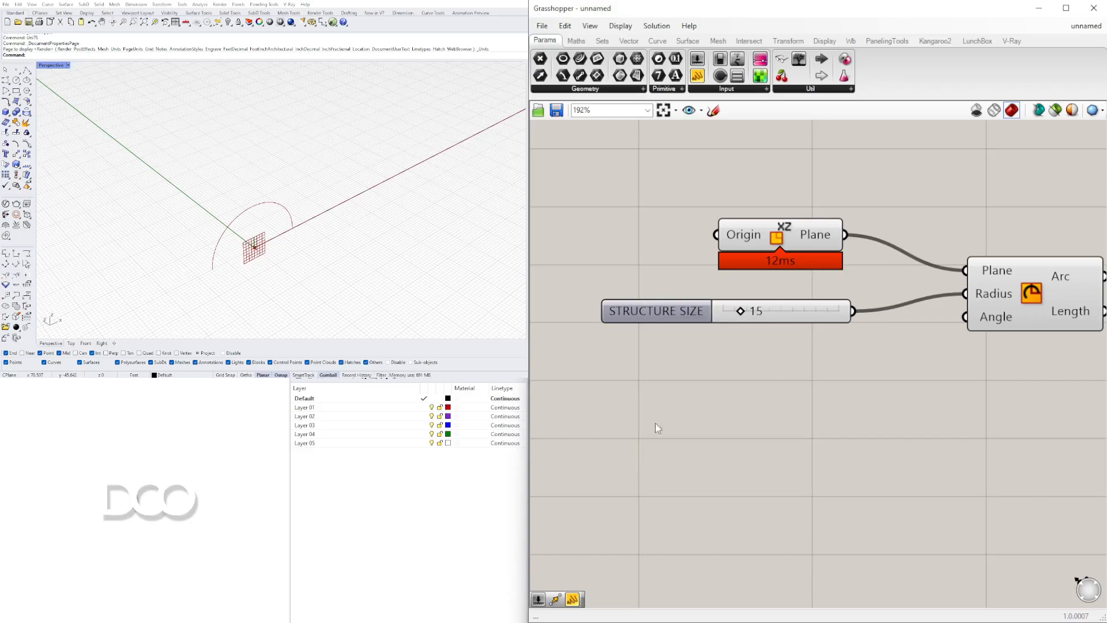
Align the XZ Plane and Arc components beside the STRUCTURE SIZE slider into a compact layout
{"action": "left_click_drag", "start_coordinate": [796, 247], "coordinate": [801, 262]}
{"action": "right_click_drag", "start_coordinate": [980, 300], "coordinate": [876, 289]}
{"action": "left_click_drag", "start_coordinate": [946, 266], "coordinate": [903, 250]}
{"action": "left_click", "coordinate": [930, 306]}
{"action": "scroll", "coordinate": [923, 326], "scroll_direction": "down", "scroll_amount": 3}
{"action": "right_click_drag", "start_coordinate": [877, 312], "coordinate": [856, 293]}
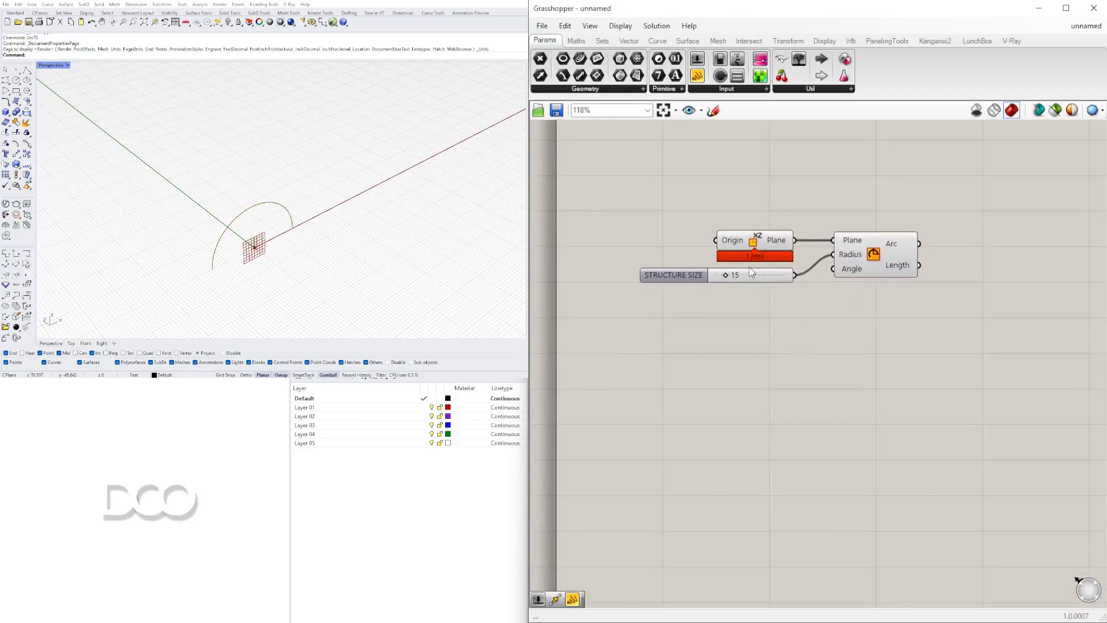
{"action": "left_click", "coordinate": [858, 271]}
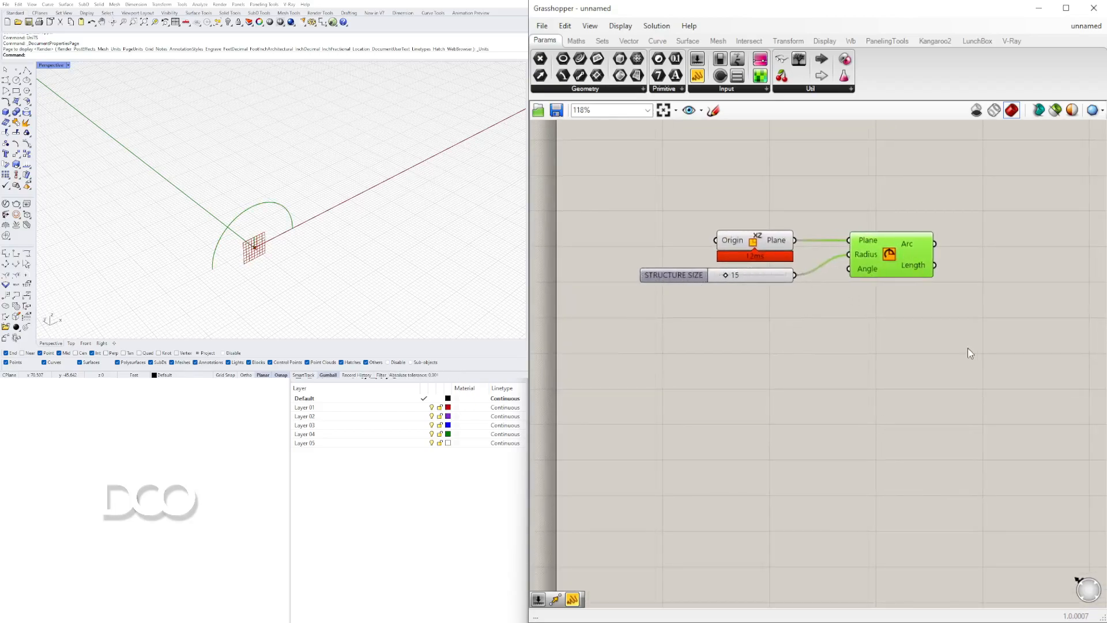
Add an Offset Curve component to the canvas for the arc
{"action": "right_click_drag", "start_coordinate": [974, 351], "coordinate": [887, 341]}
{"action": "left_click", "coordinate": [860, 330]}
{"action": "right_click_drag", "start_coordinate": [349, 233], "coordinate": [333, 200]}
{"action": "scroll", "coordinate": [333, 210], "scroll_direction": "up", "scroll_amount": 4}
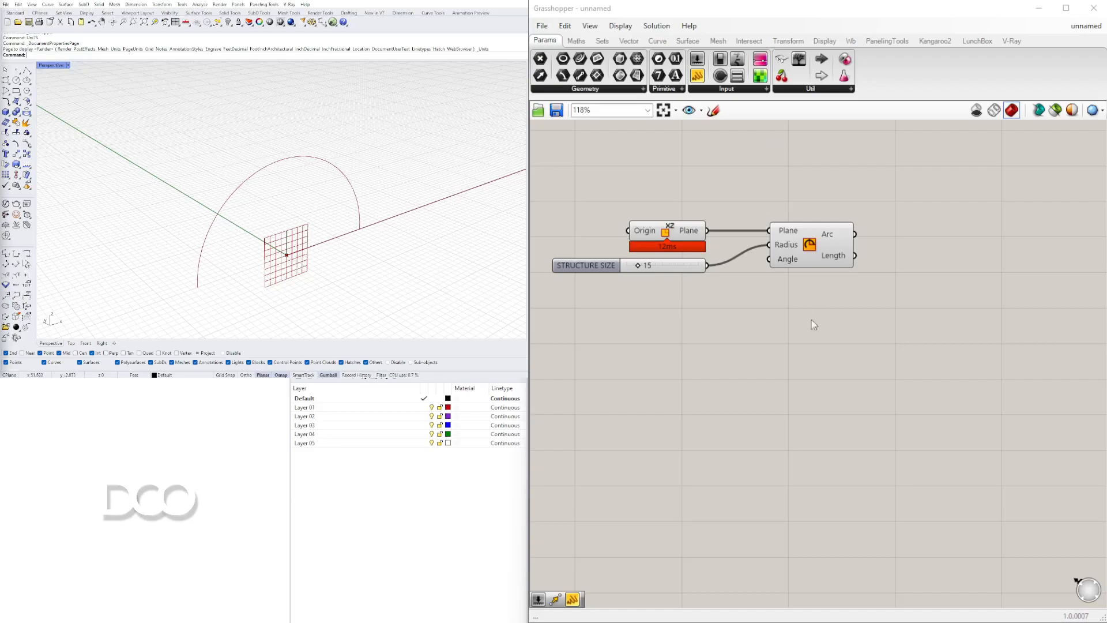
{"action": "right_click_drag", "start_coordinate": [842, 346], "coordinate": [868, 366]}
{"action": "left_click", "coordinate": [824, 280]}
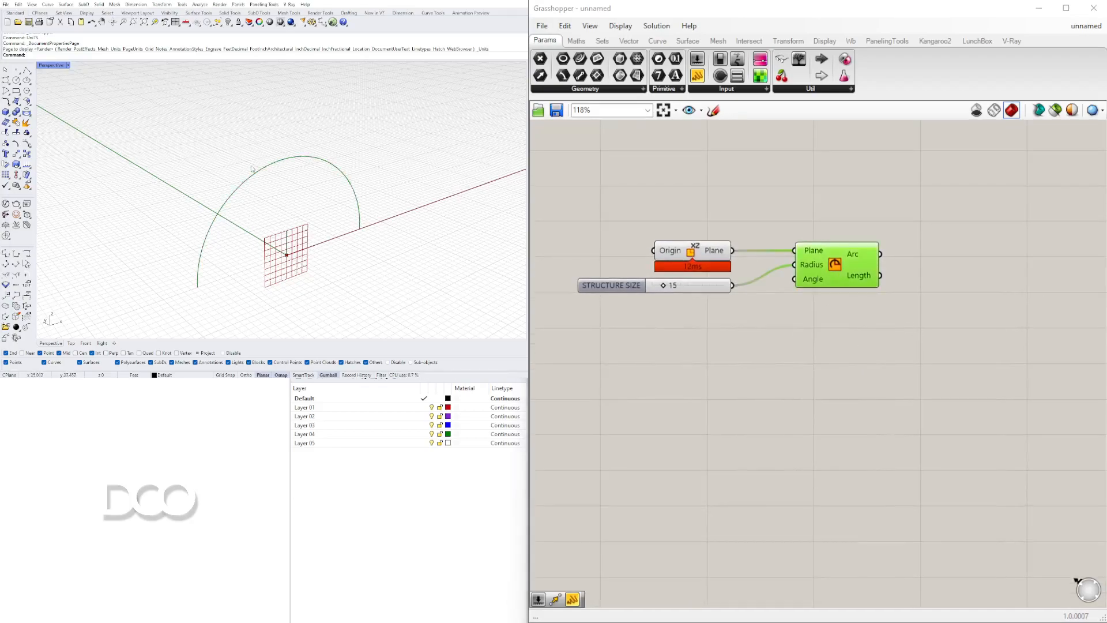
{"action": "double_click", "coordinate": [842, 321]}
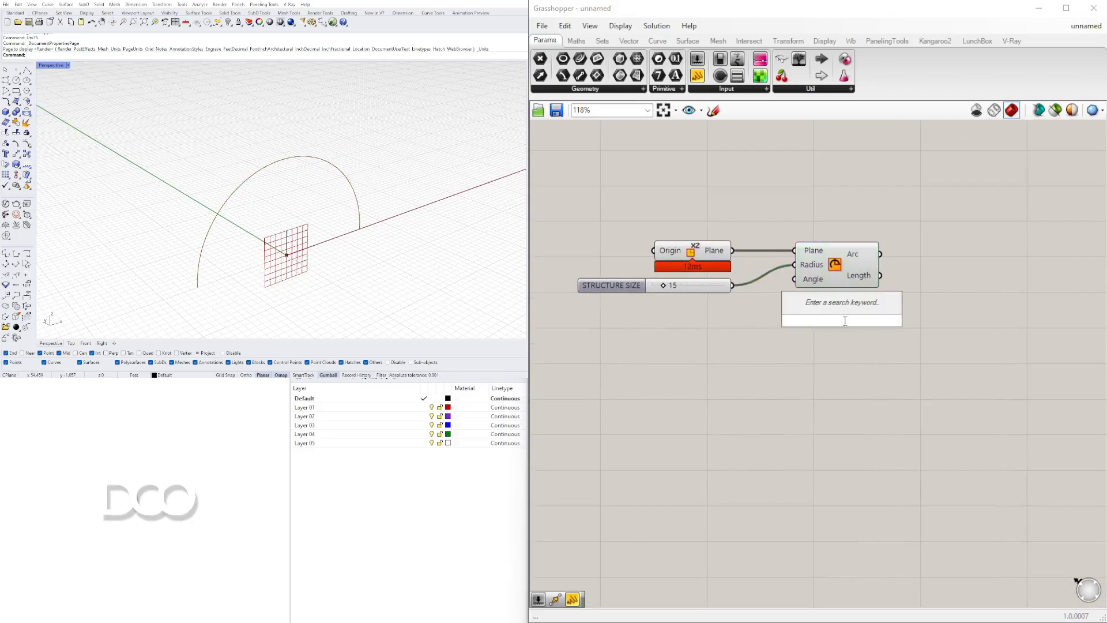
{"action": "type", "text": "OFF"}
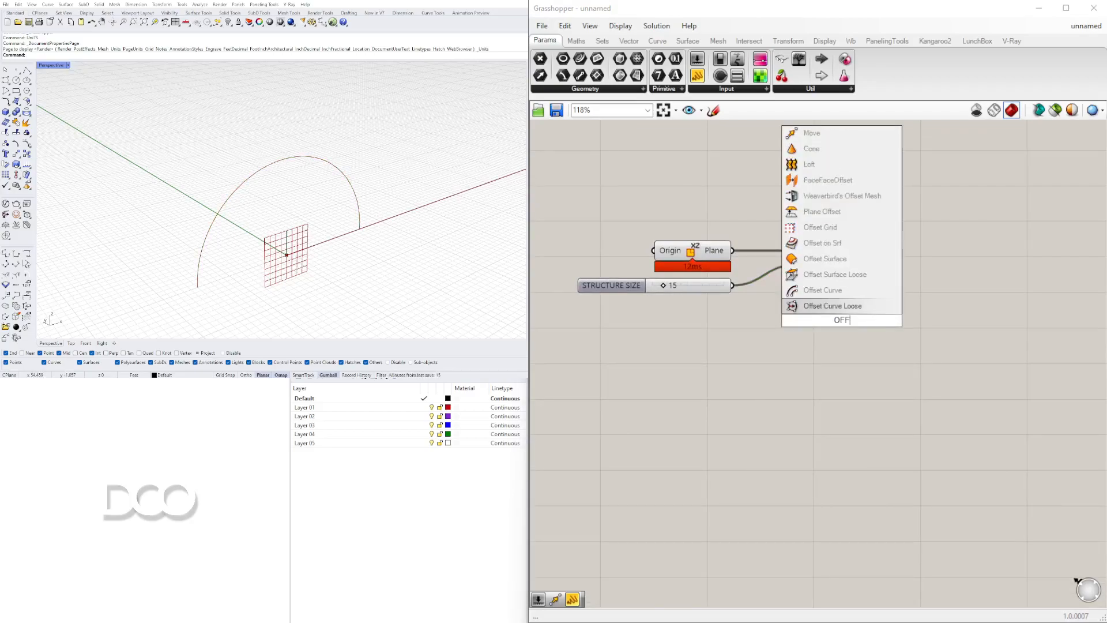
{"action": "left_click", "coordinate": [832, 294]}
Place the Offset Curve component beside the Arc and connect the Arc output to its Curve input
{"action": "scroll", "coordinate": [844, 297], "scroll_direction": "down", "scroll_amount": 2}
{"action": "right_click_drag", "start_coordinate": [864, 329], "coordinate": [690, 332]}
{"action": "left_click_drag", "start_coordinate": [677, 328], "coordinate": [801, 306]}
{"action": "right_click_drag", "start_coordinate": [685, 364], "coordinate": [792, 334]}
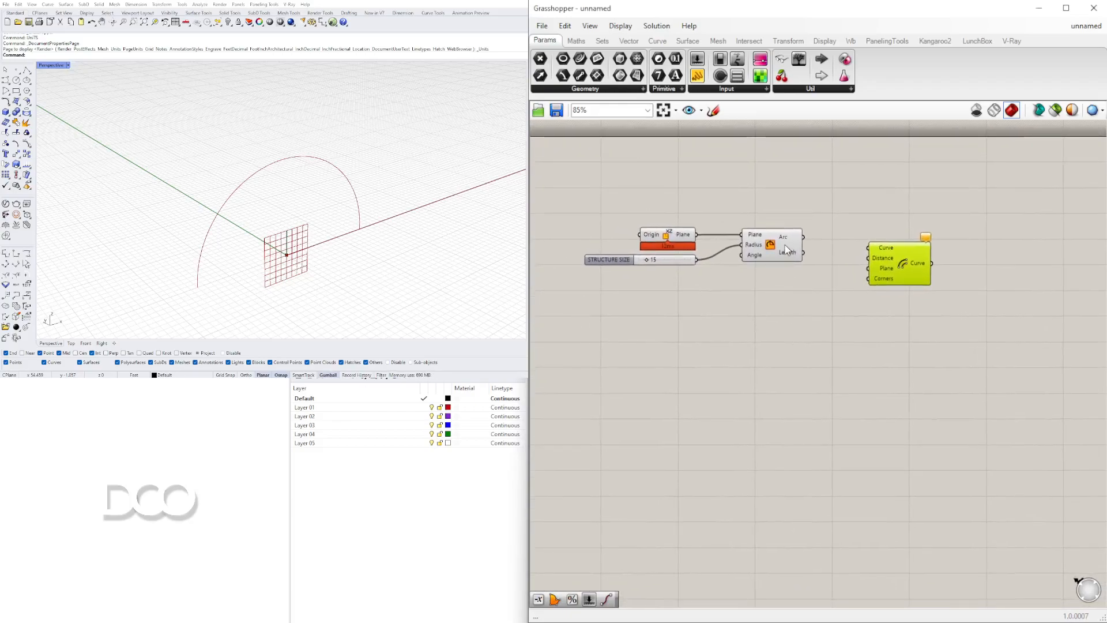
{"action": "left_click", "coordinate": [798, 257]}
{"action": "left_click_drag", "start_coordinate": [803, 237], "coordinate": [894, 274]}
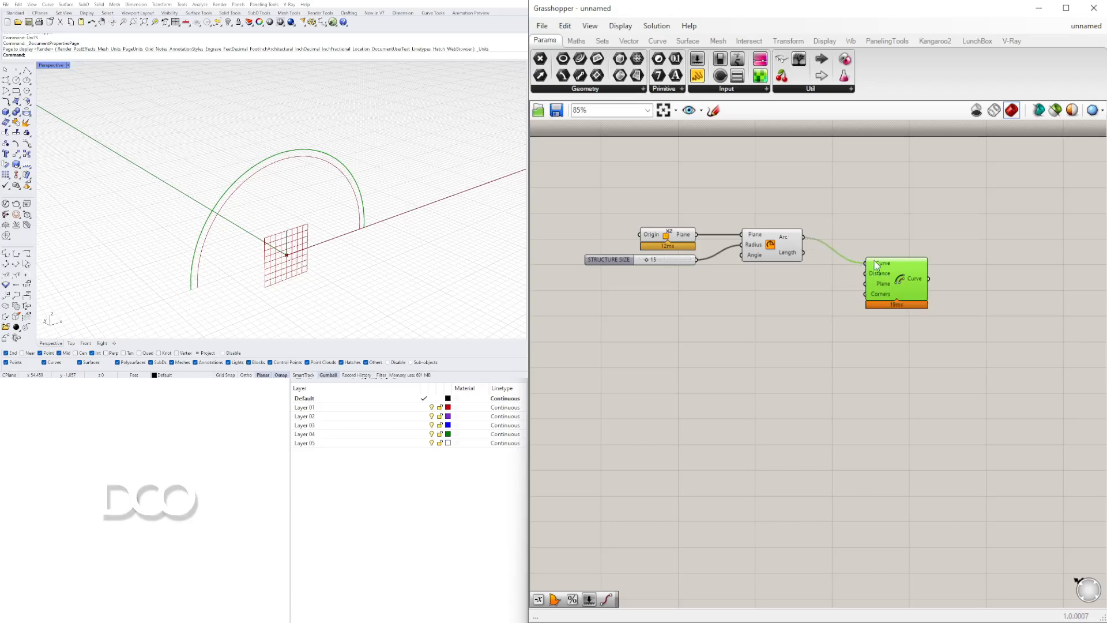
{"action": "left_click_drag", "start_coordinate": [883, 266], "coordinate": [864, 258]}
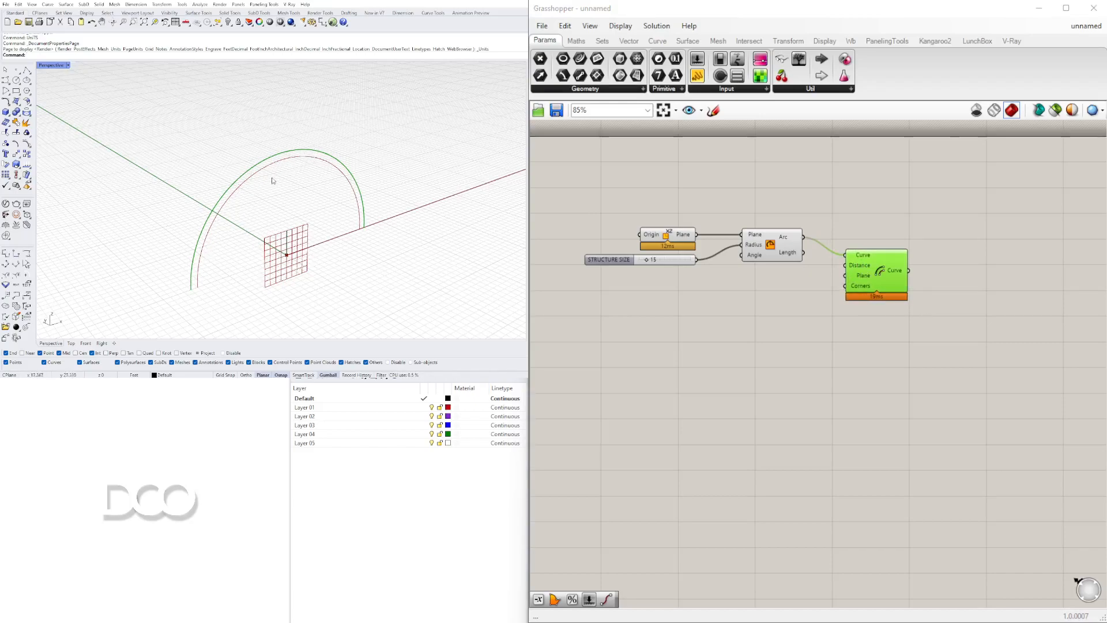
Connect the XZ Plane output to the Offset Curve's Plane input and space the components apart
{"action": "left_click_drag", "start_coordinate": [859, 261], "coordinate": [860, 196]}
{"action": "left_click_drag", "start_coordinate": [680, 236], "coordinate": [915, 206]}
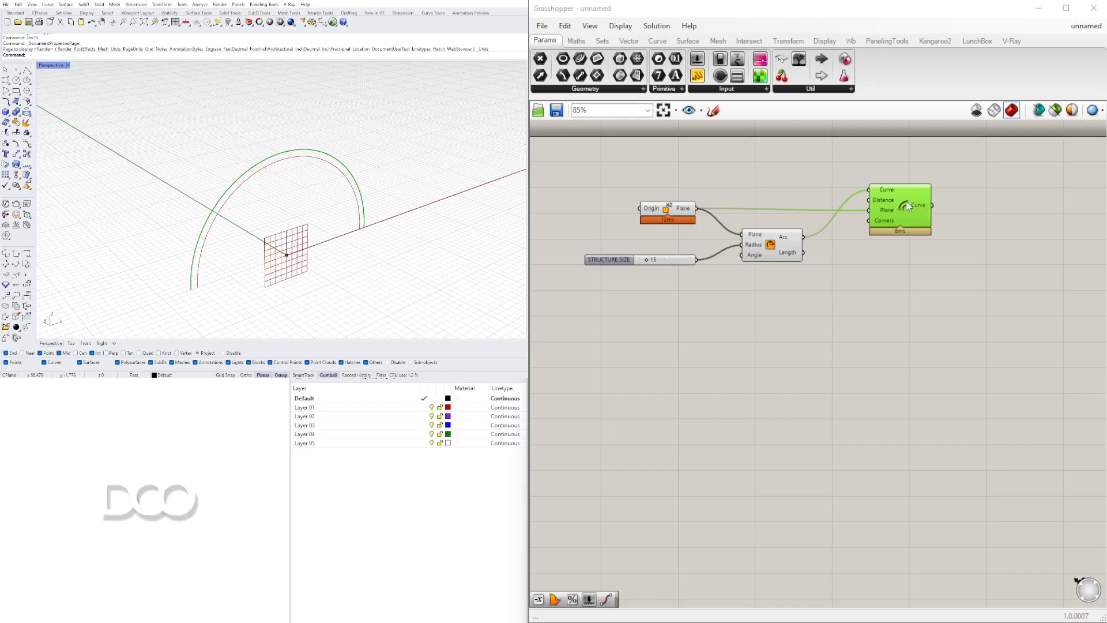
{"action": "right_click_drag", "start_coordinate": [908, 206], "coordinate": [822, 222]}
{"action": "left_click_drag", "start_coordinate": [821, 222], "coordinate": [917, 221]}
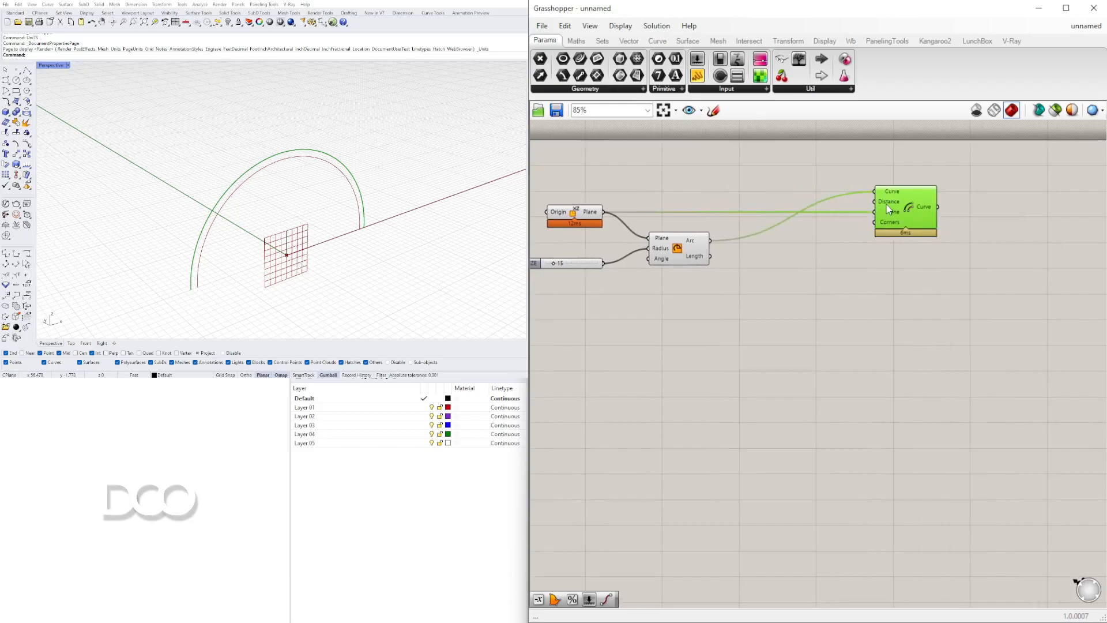
Add a number slider with the value 1.5 and connect it to the Offset Curve's Distance input
{"action": "mouse_move", "coordinate": [888, 209]}
{"action": "double_click", "coordinate": [721, 193]}
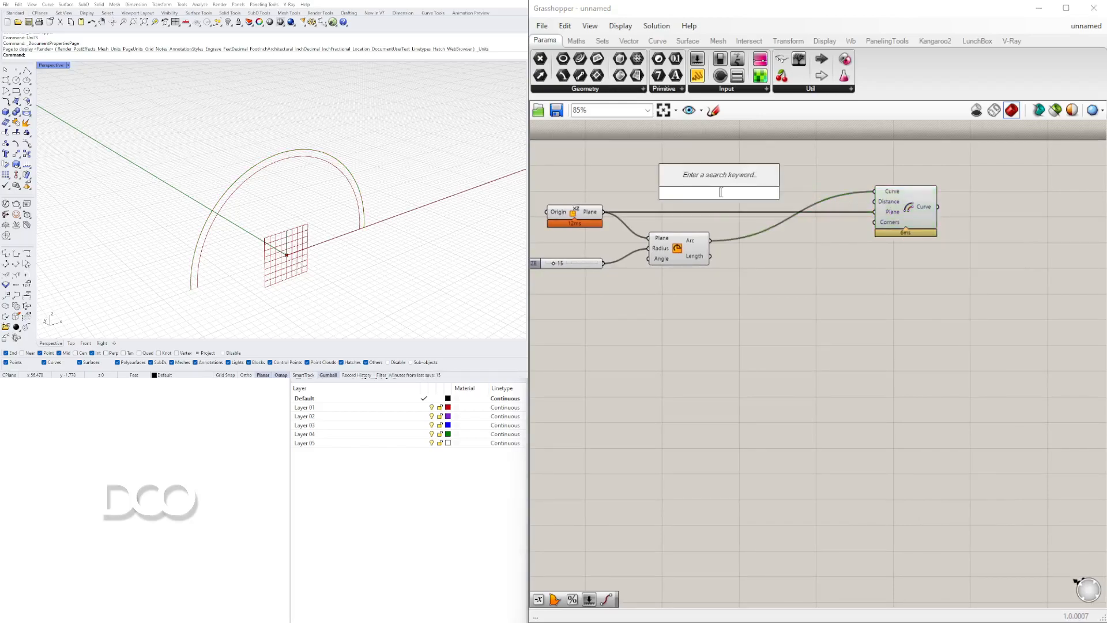
{"action": "type", "text": "1.5"}
{"action": "key", "text": "Return"}
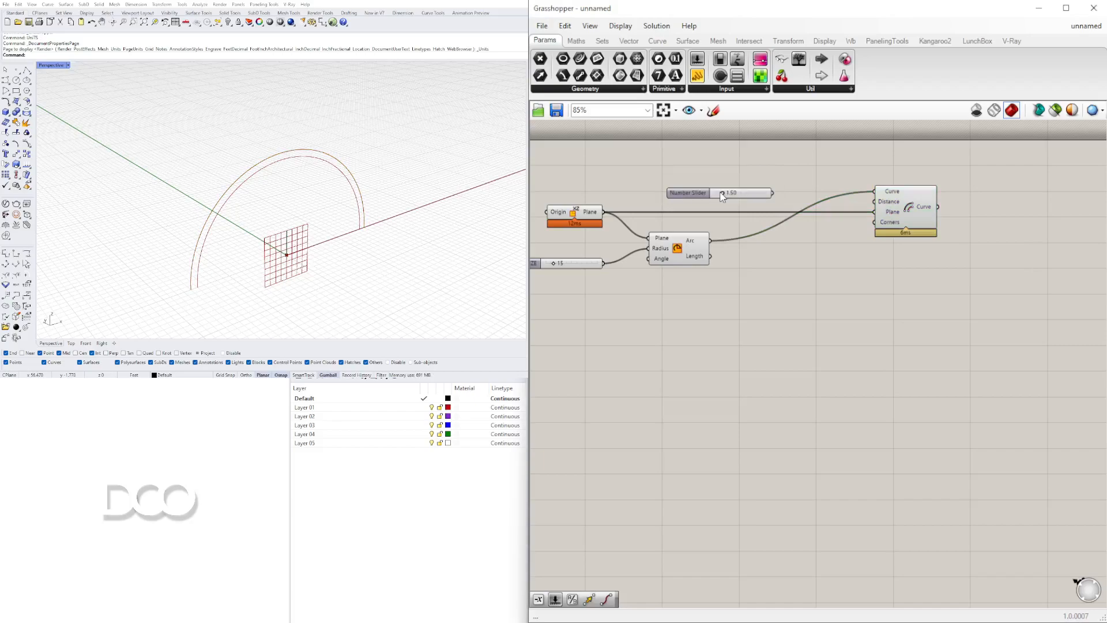
{"action": "left_click_drag", "start_coordinate": [697, 193], "coordinate": [745, 175]}
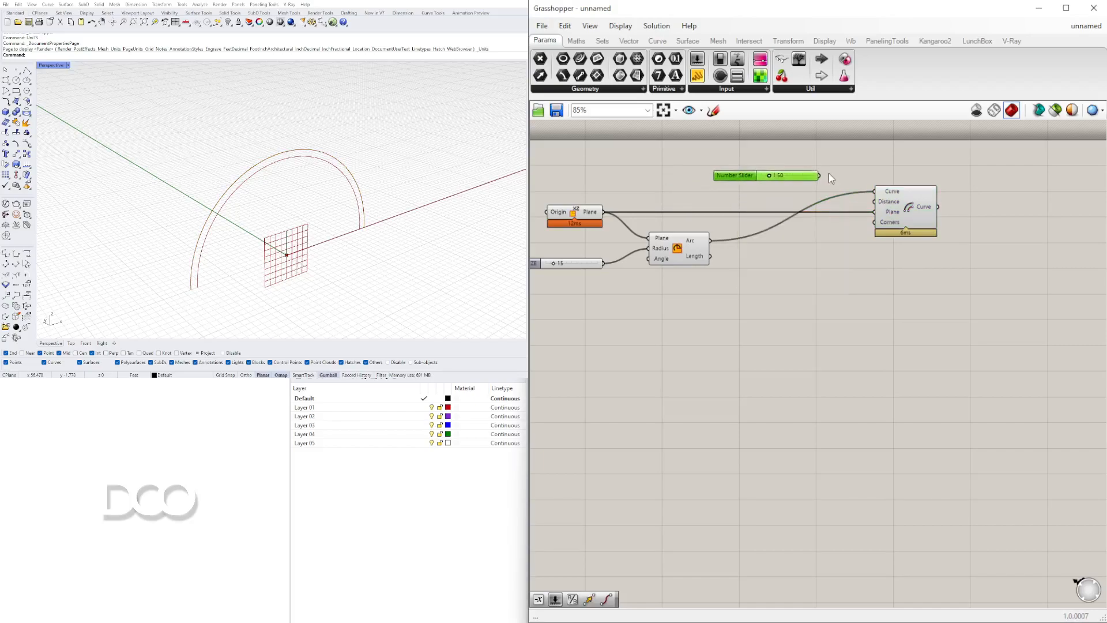
{"action": "scroll", "coordinate": [828, 174], "scroll_direction": "up", "scroll_amount": 3}
{"action": "left_click_drag", "start_coordinate": [815, 181], "coordinate": [904, 219]}
{"action": "left_click", "coordinate": [958, 222]}
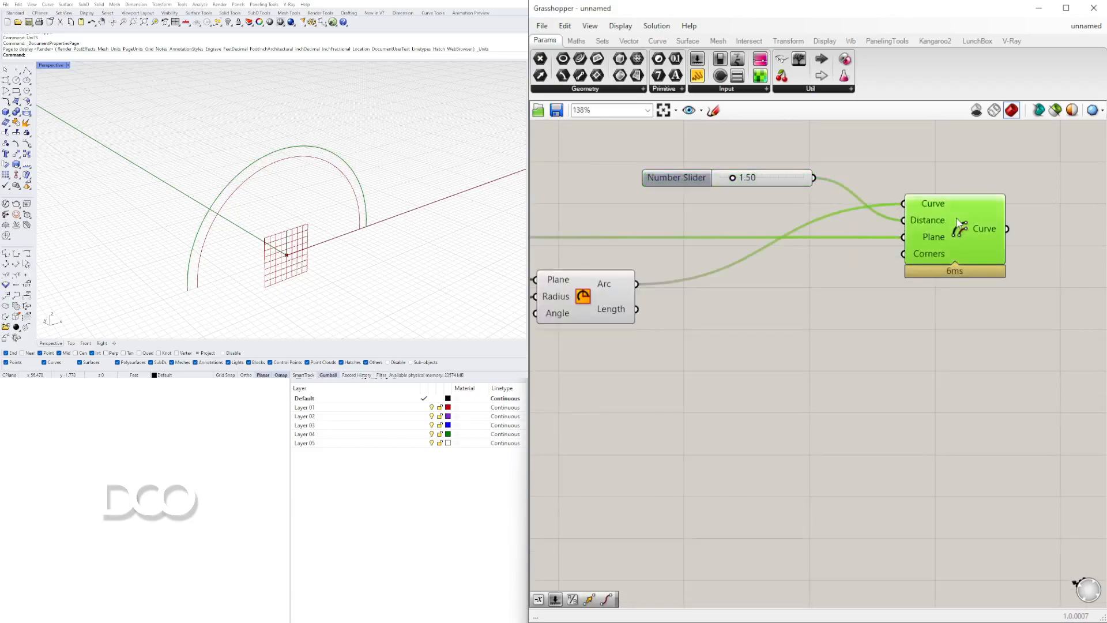
Reposition the offset distance slider to leave room between it and the Offset Curve component
{"action": "scroll", "coordinate": [704, 196], "scroll_direction": "down", "scroll_amount": 1}
{"action": "left_click_drag", "start_coordinate": [753, 224], "coordinate": [646, 218]}
{"action": "left_click", "coordinate": [999, 254]}
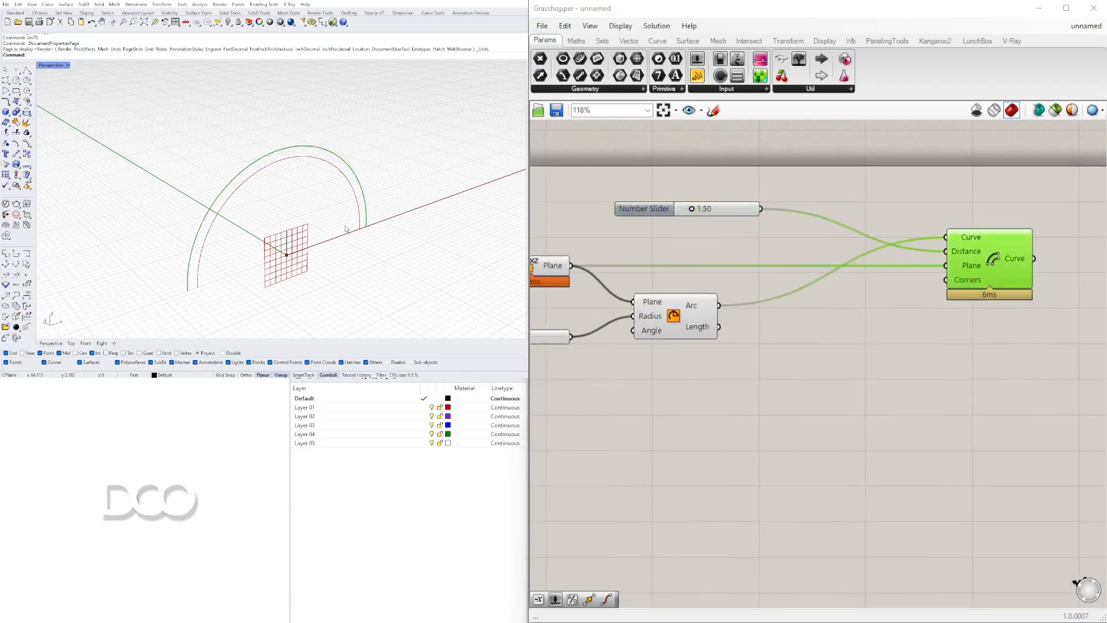
{"action": "left_click", "coordinate": [887, 299]}
{"action": "scroll", "coordinate": [915, 282], "scroll_direction": "down", "scroll_amount": 1}
{"action": "left_click", "coordinate": [948, 234]}
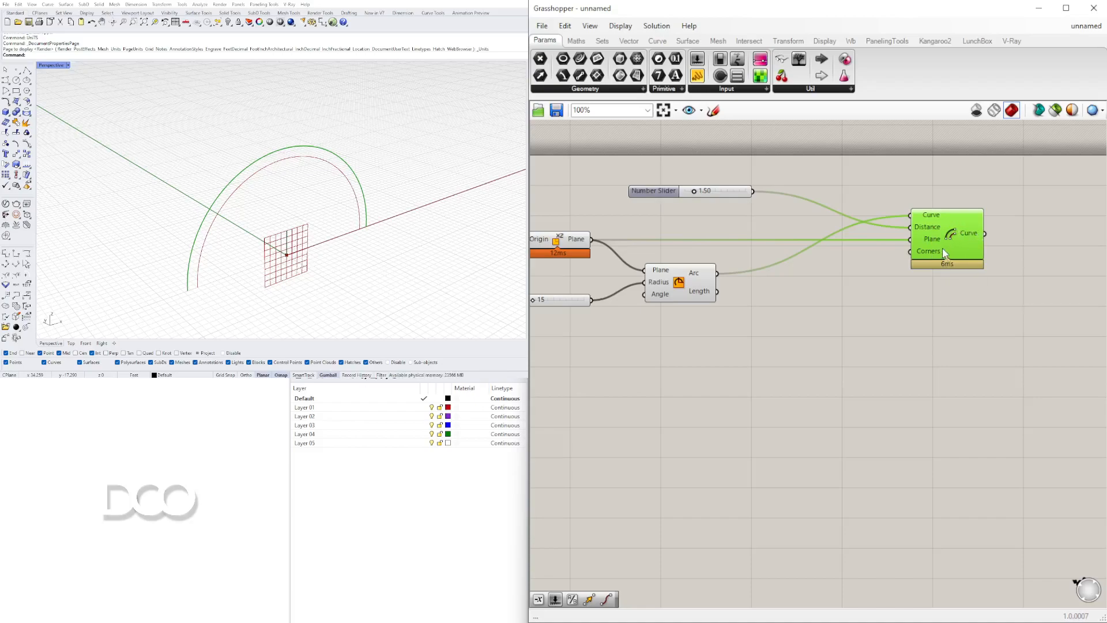
{"action": "left_click_drag", "start_coordinate": [727, 198], "coordinate": [704, 198]}
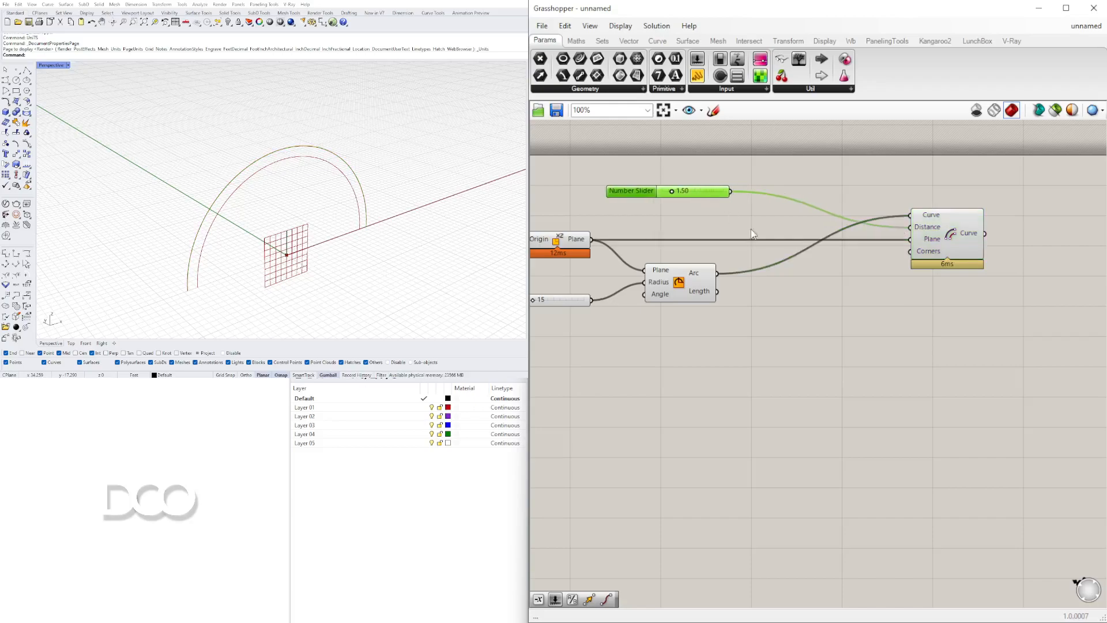
Add a Negative component fed by the distance slider and connect its Result to the Offset Curve's Distance alongside the slider
{"action": "double_click", "coordinate": [760, 228]}
{"action": "type", "text": "neg"}
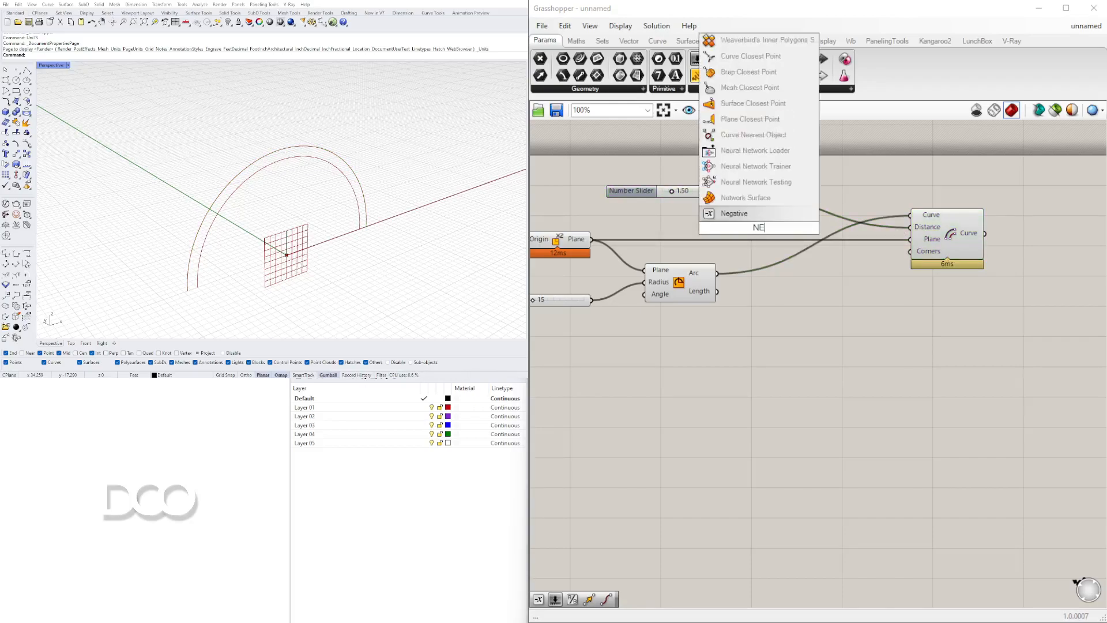
{"action": "left_click", "coordinate": [753, 213]}
{"action": "left_click_drag", "start_coordinate": [731, 191], "coordinate": [912, 227]}
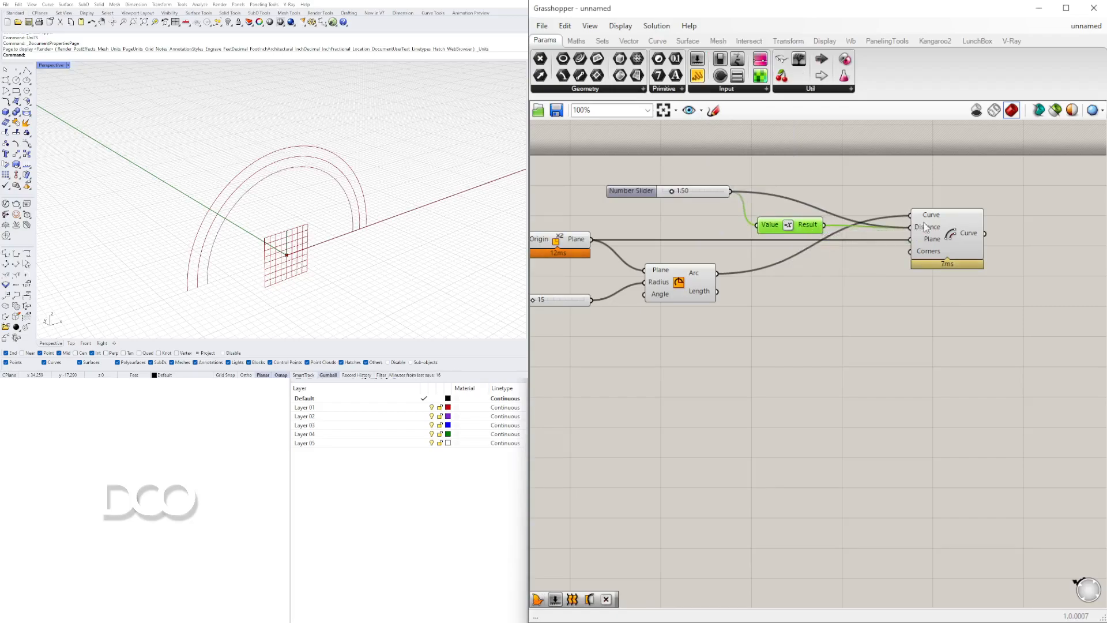
Set the offset distance slider to 1.15
{"action": "left_click", "coordinate": [939, 220]}
{"action": "scroll", "coordinate": [674, 195], "scroll_direction": "up", "scroll_amount": 5}
{"action": "mouse_move", "coordinate": [663, 187]}
{"action": "left_mouse_down"}
{"action": "mouse_move", "coordinate": [687, 188]}
{"action": "mouse_move", "coordinate": [667, 189]}
{"action": "left_mouse_up"}
{"action": "scroll", "coordinate": [801, 302], "scroll_direction": "down", "scroll_amount": 5}
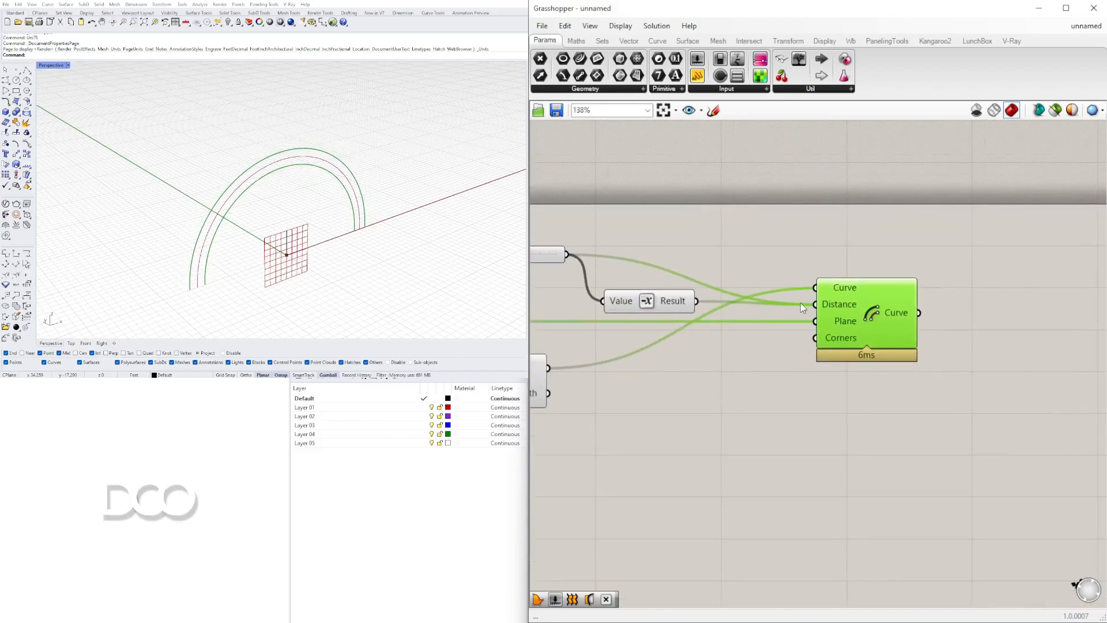
Disconnect Negative from the Offset Curve, duplicate that component below, and feed only the Negative result into the copy's Distance
{"action": "left_click_drag", "start_coordinate": [848, 298], "coordinate": [795, 299], "text": "ctrl"}
{"action": "left_click_drag", "start_coordinate": [891, 299], "coordinate": [893, 355]}
{"action": "left_click_drag", "start_coordinate": [793, 299], "coordinate": [864, 352]}
{"action": "left_click", "coordinate": [890, 305]}
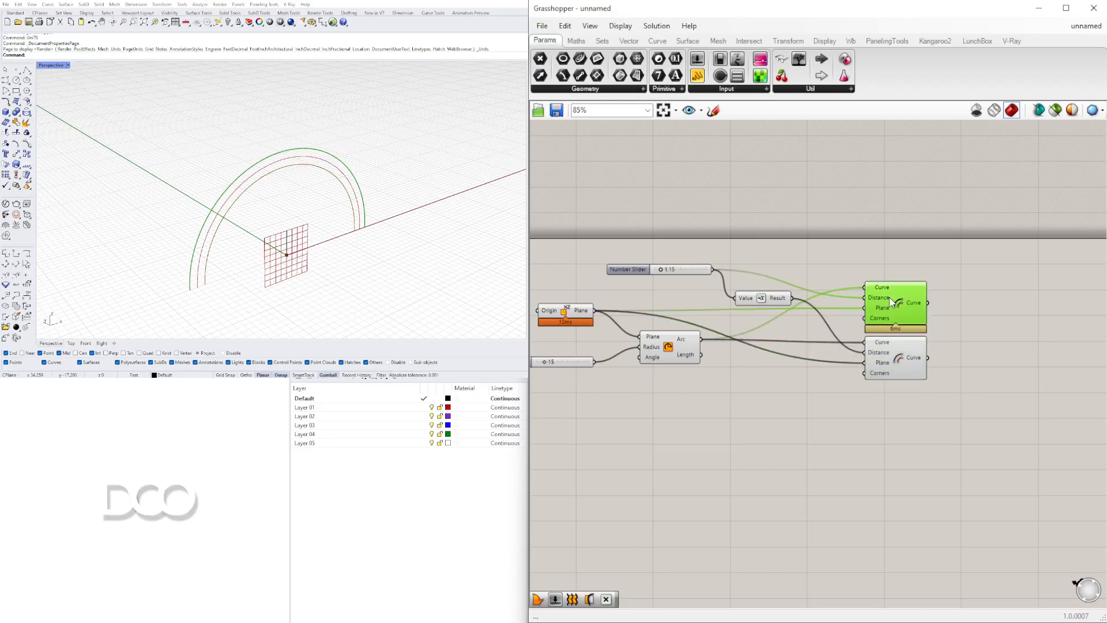
Space the two Offset Curve components vertically and check which arch each one produces
{"action": "left_click", "coordinate": [900, 362]}
{"action": "left_click", "coordinate": [896, 308], "text": "shift"}
{"action": "right_click_drag", "start_coordinate": [937, 339], "coordinate": [981, 330]}
{"action": "left_click", "coordinate": [980, 302]}
{"action": "left_click_drag", "start_coordinate": [967, 297], "coordinate": [966, 289]}
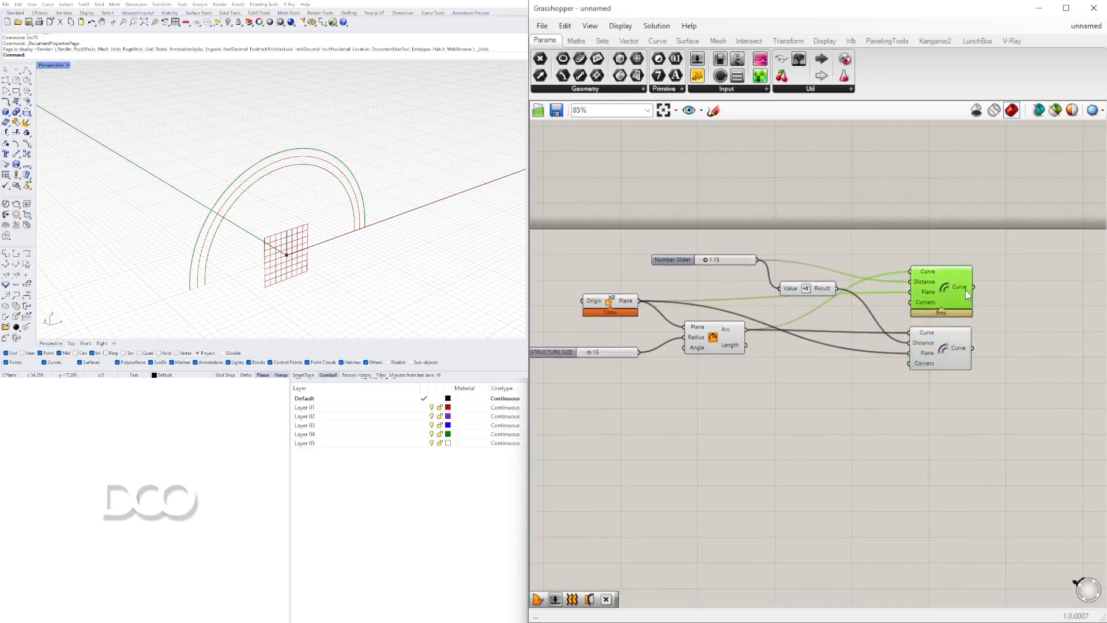
{"action": "left_click", "coordinate": [958, 340]}
{"action": "scroll", "coordinate": [853, 269], "scroll_direction": "down", "scroll_amount": 1}
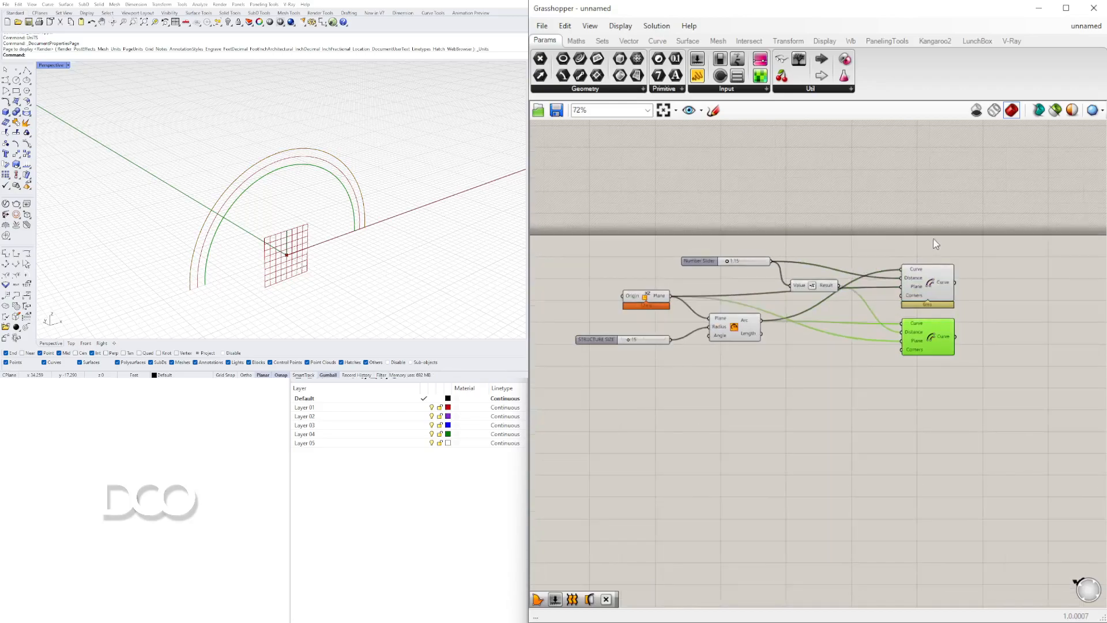
Place a third Offset Curve below the others, with both the slider and the Negative result connected to its Distance
{"action": "left_click_drag", "start_coordinate": [929, 286], "coordinate": [927, 397]}
{"action": "left_click_drag", "start_coordinate": [838, 285], "coordinate": [929, 397]}
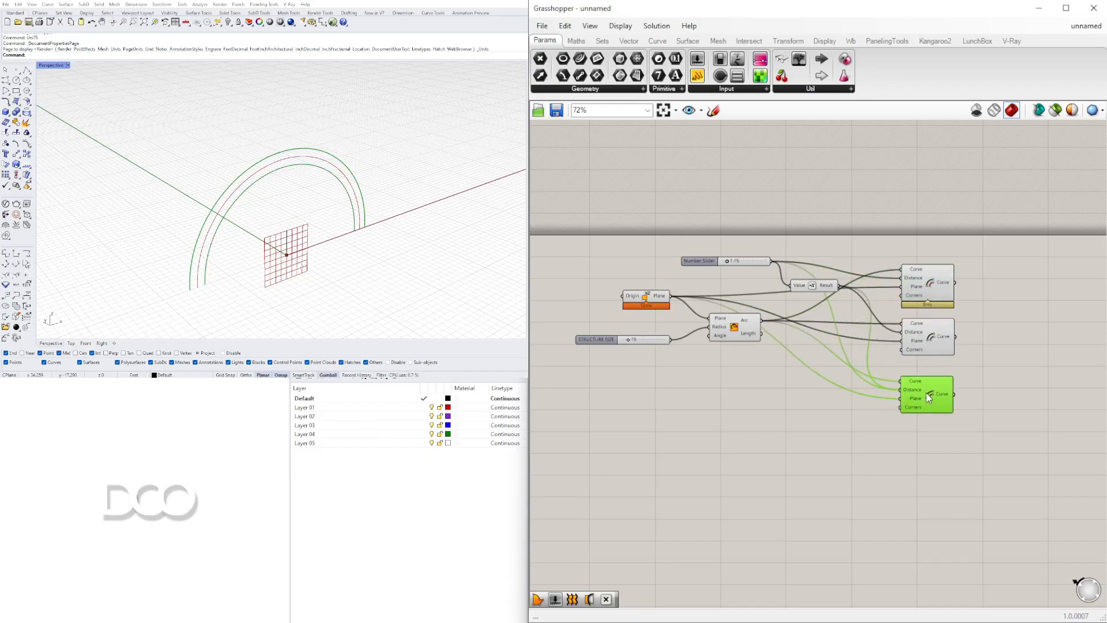
{"action": "scroll", "coordinate": [944, 388], "scroll_direction": "up", "scroll_amount": 3}
Add a List Item component and connect the third Offset Curve's output to its List input
{"action": "double_click", "coordinate": [942, 391]}
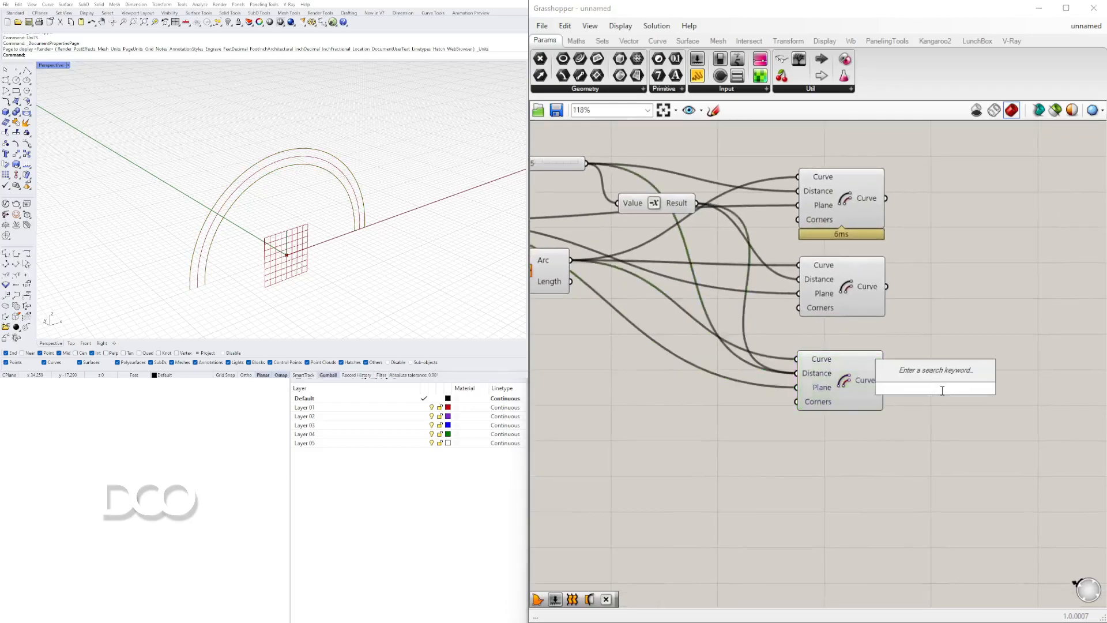
{"action": "type", "text": "LIST"}
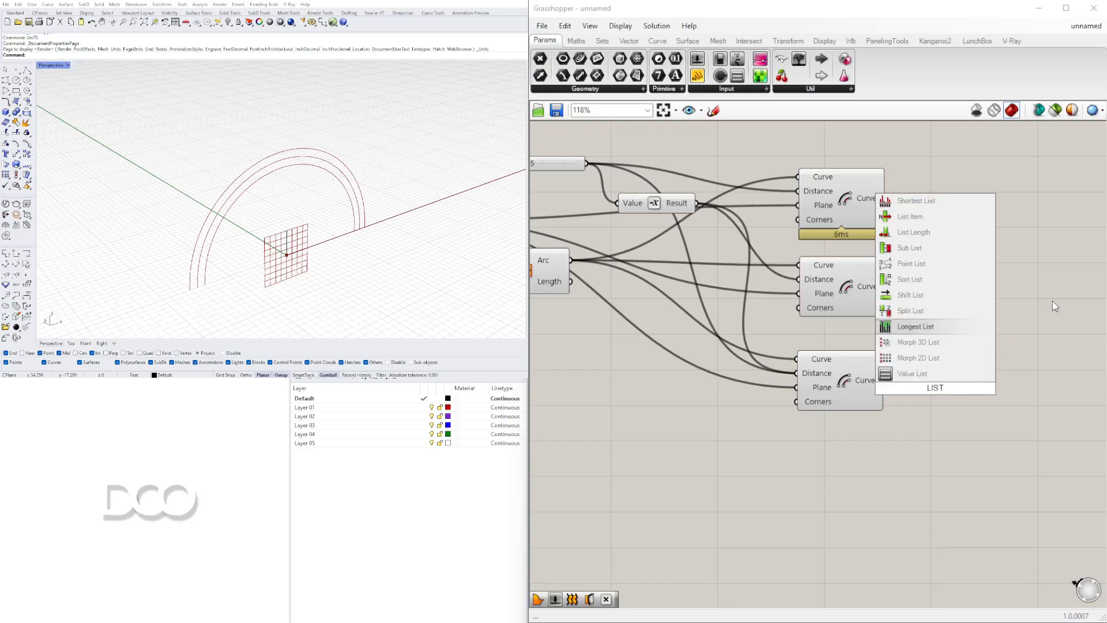
{"action": "left_click", "coordinate": [966, 216]}
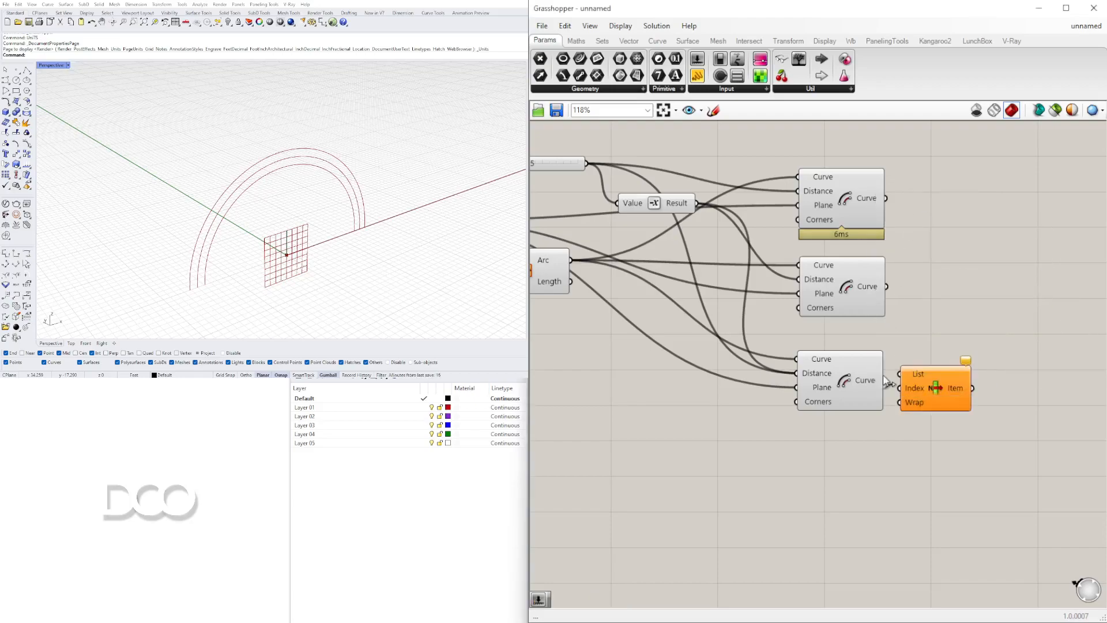
{"action": "left_click_drag", "start_coordinate": [886, 380], "coordinate": [901, 374]}
{"action": "left_click", "coordinate": [936, 390]}
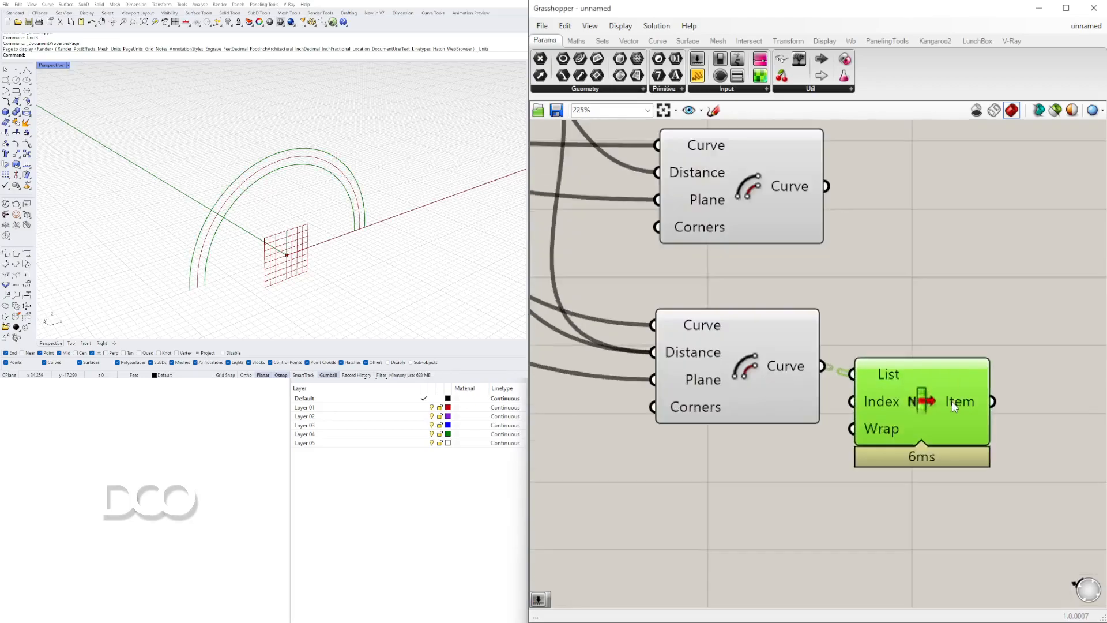
Flatten the List input of the List Item component
{"action": "scroll", "coordinate": [939, 394], "scroll_direction": "up", "scroll_amount": 3}
{"action": "scroll", "coordinate": [888, 367], "scroll_direction": "up", "scroll_amount": 1}
{"action": "right_click", "coordinate": [882, 364]}
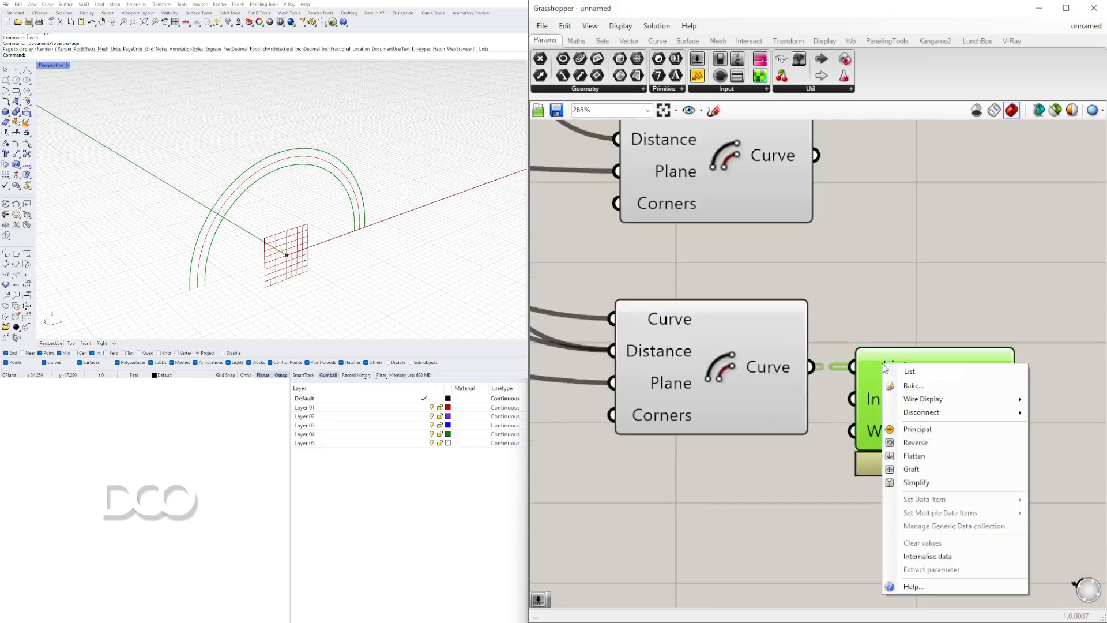
{"action": "left_click", "coordinate": [874, 341]}
{"action": "scroll", "coordinate": [882, 359], "scroll_direction": "down", "scroll_amount": 2}
{"action": "left_click_drag", "start_coordinate": [894, 382], "coordinate": [914, 373]}
{"action": "right_click", "coordinate": [915, 366]}
{"action": "left_click", "coordinate": [849, 365]}
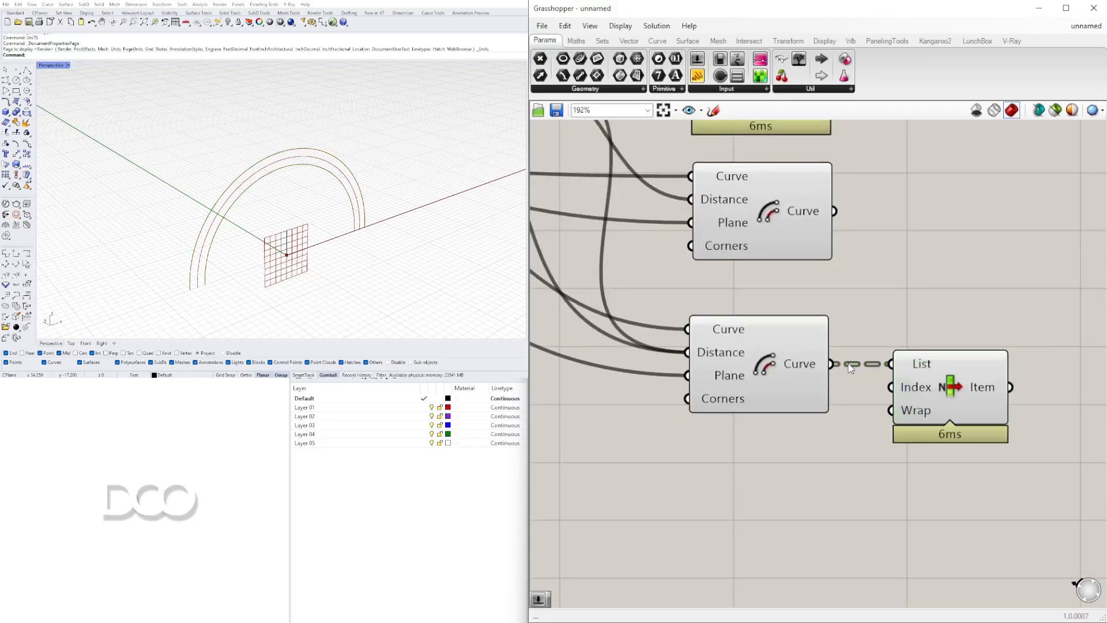
{"action": "right_click", "coordinate": [916, 361]}
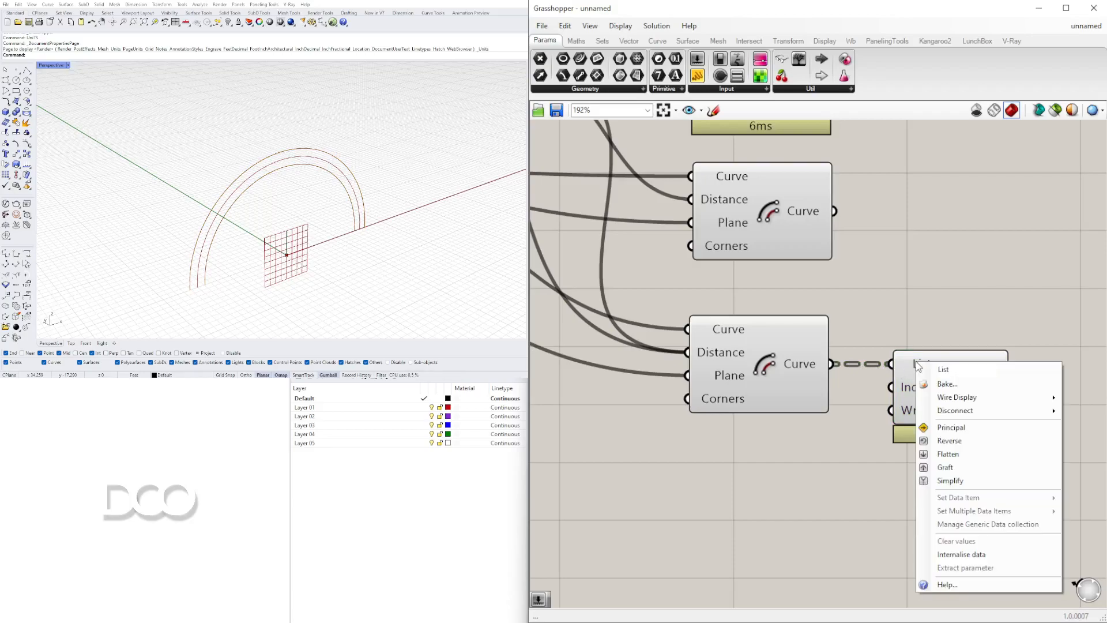
{"action": "left_click", "coordinate": [955, 453]}
Move List Item away from the third Offset Curve and add a +1 output to it
{"action": "right_click_drag", "start_coordinate": [986, 446], "coordinate": [899, 436]}
{"action": "left_click_drag", "start_coordinate": [852, 365], "coordinate": [893, 364]}
{"action": "scroll", "coordinate": [878, 395], "scroll_direction": "up", "scroll_amount": 3}
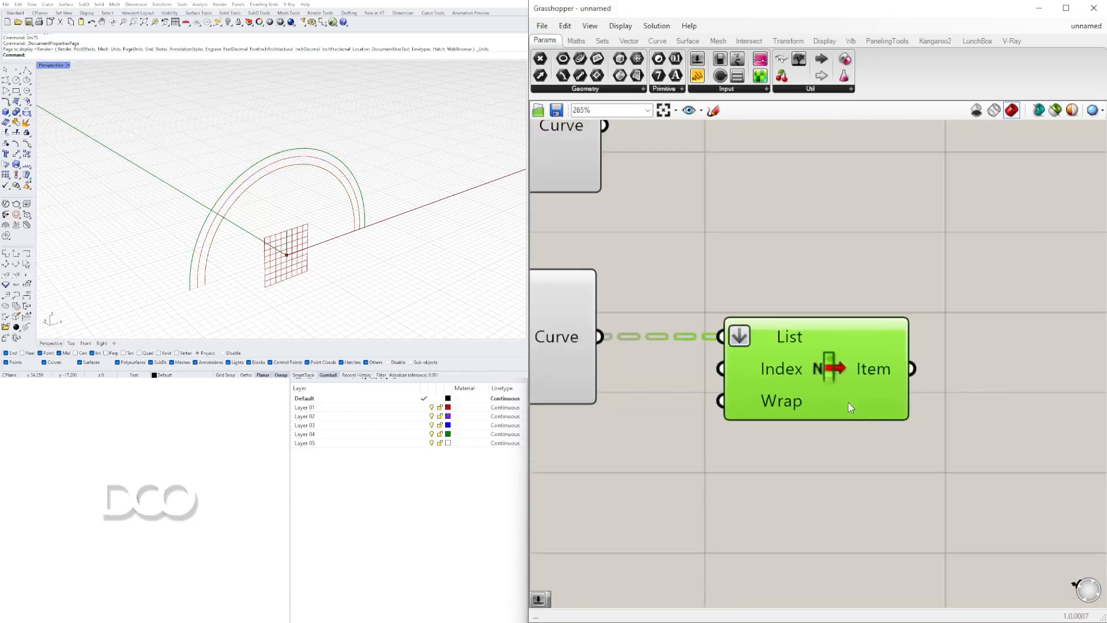
{"action": "scroll", "coordinate": [841, 375], "scroll_direction": "up", "scroll_amount": 2}
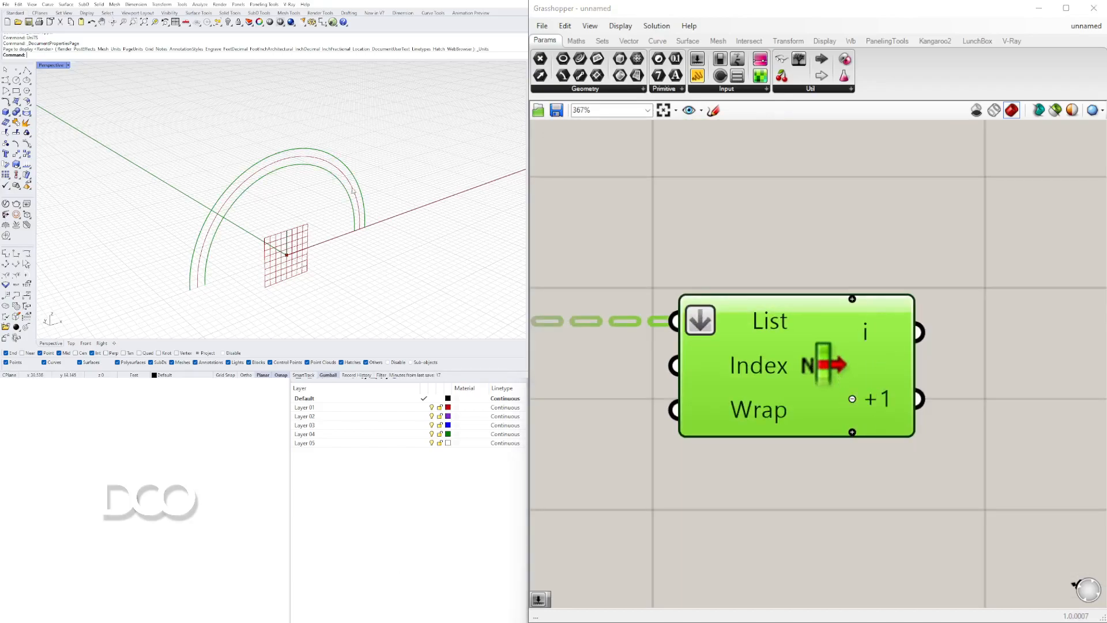
Delete the third Offset Curve and the List Item component
{"action": "scroll", "coordinate": [801, 299], "scroll_direction": "down", "scroll_amount": 8}
{"action": "right_click_drag", "start_coordinate": [865, 444], "coordinate": [915, 448]}
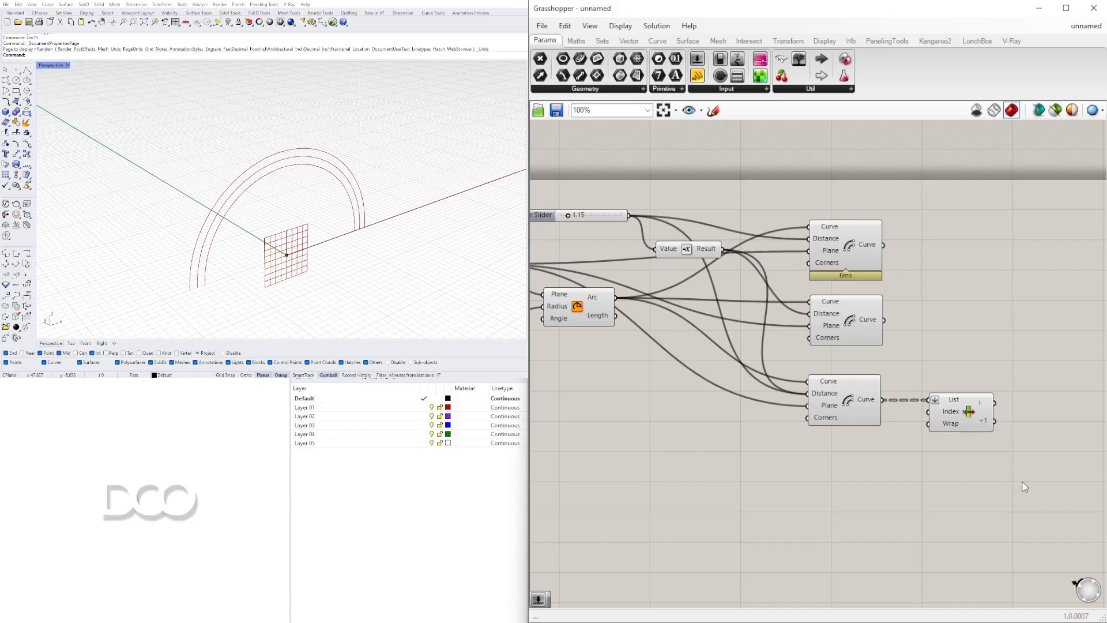
{"action": "left_click_drag", "start_coordinate": [996, 464], "coordinate": [826, 379]}
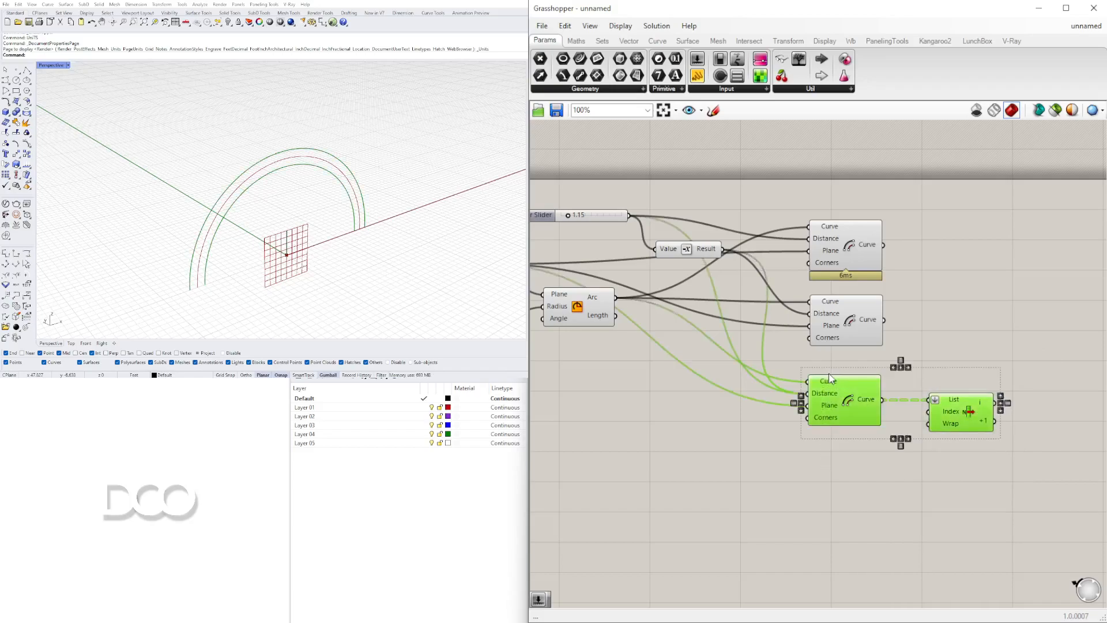
{"action": "key", "text": "Delete"}
Stack the two remaining Offset Curve components closely above each other and select both
{"action": "left_click", "coordinate": [836, 249]}
{"action": "left_click", "coordinate": [858, 318]}
{"action": "left_click_drag", "start_coordinate": [849, 254], "coordinate": [851, 259]}
{"action": "left_click_drag", "start_coordinate": [849, 318], "coordinate": [851, 314]}
{"action": "left_click", "coordinate": [855, 268]}
{"action": "left_click", "coordinate": [854, 298]}
{"action": "left_click", "coordinate": [854, 285], "text": "shift"}
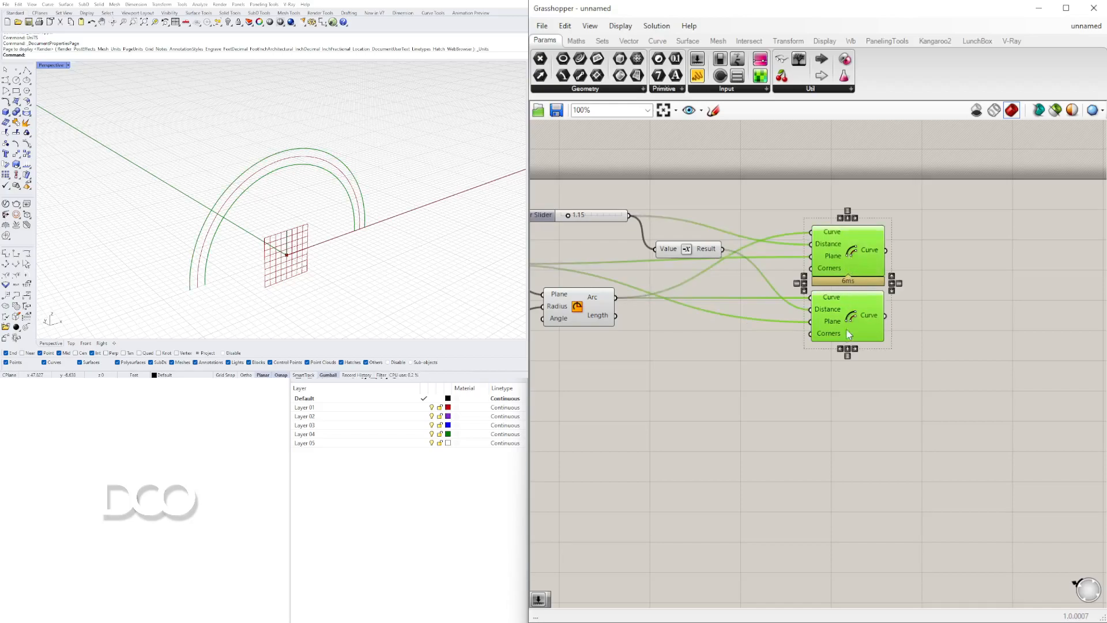
Highlight the two Offset Curve components individually and together to examine their arches in the Rhino viewport
{"action": "left_click", "coordinate": [994, 320]}
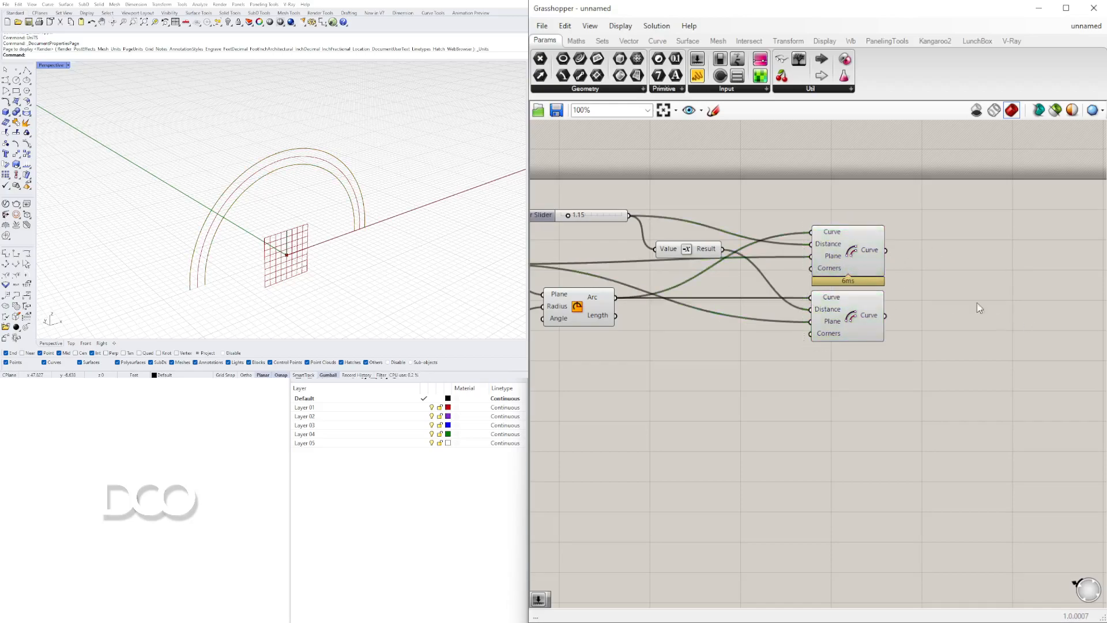
{"action": "scroll", "coordinate": [848, 264], "scroll_direction": "up", "scroll_amount": 2}
{"action": "left_click", "coordinate": [848, 264]}
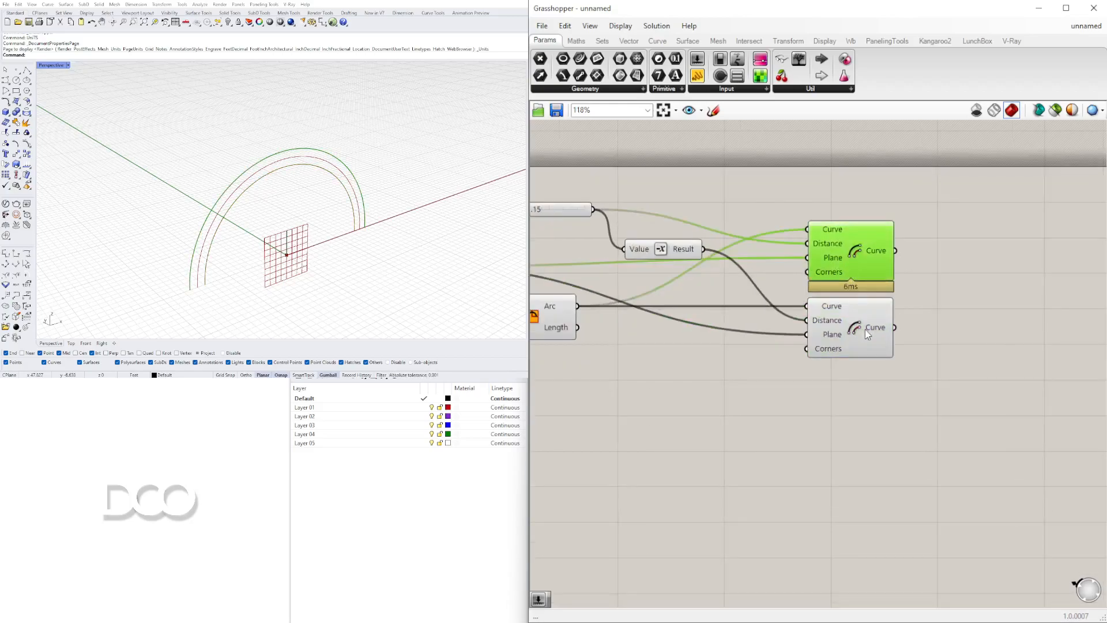
{"action": "left_click", "coordinate": [864, 330], "text": "shift"}
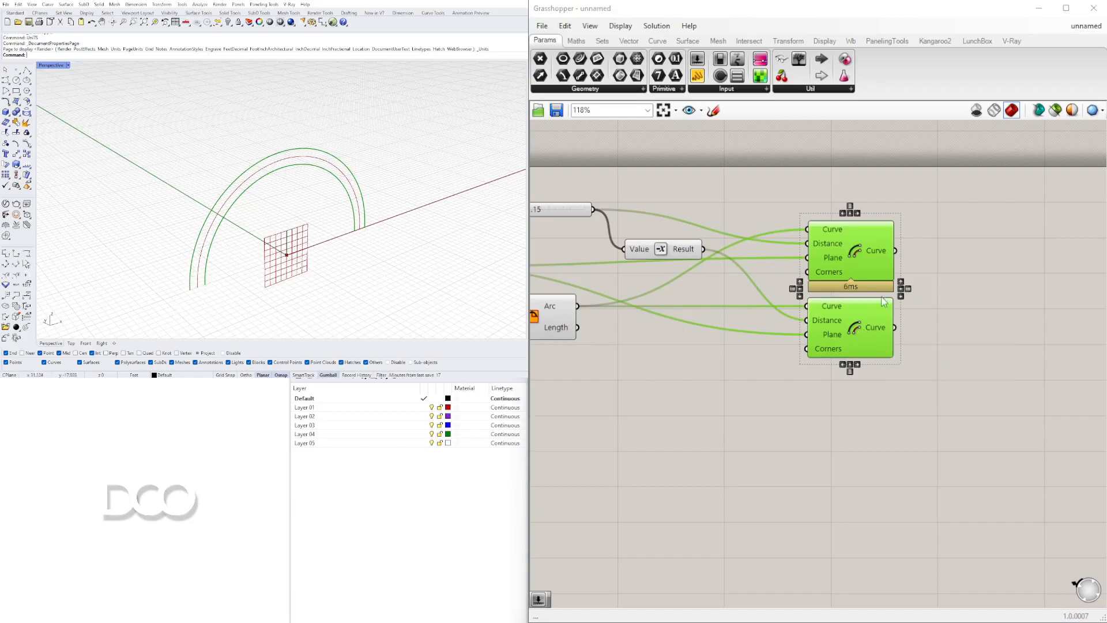
{"action": "right_click_drag", "start_coordinate": [964, 286], "coordinate": [903, 296]}
{"action": "left_click", "coordinate": [903, 296]}
{"action": "left_click", "coordinate": [805, 261]}
{"action": "left_click", "coordinate": [805, 352]}
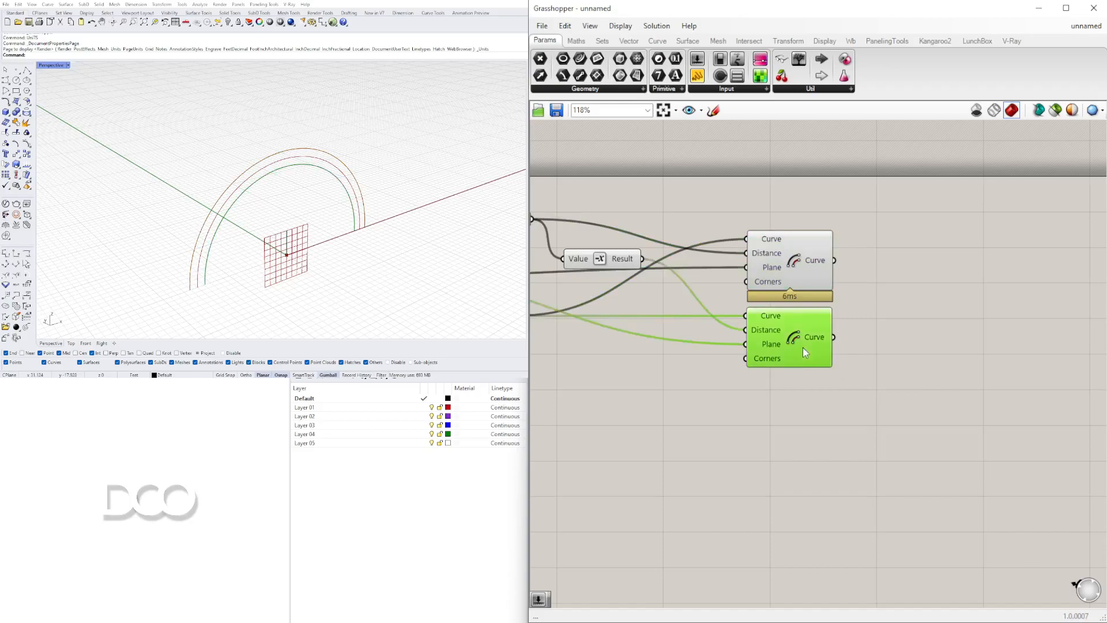
{"action": "left_click", "coordinate": [815, 257], "text": "shift"}
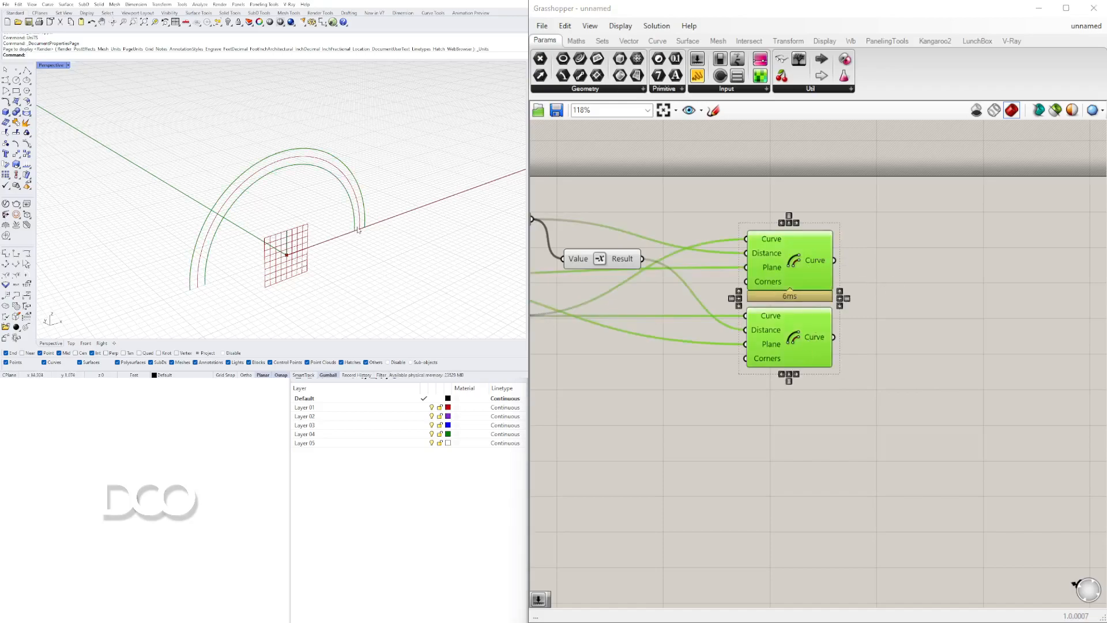
{"action": "left_click", "coordinate": [922, 307]}
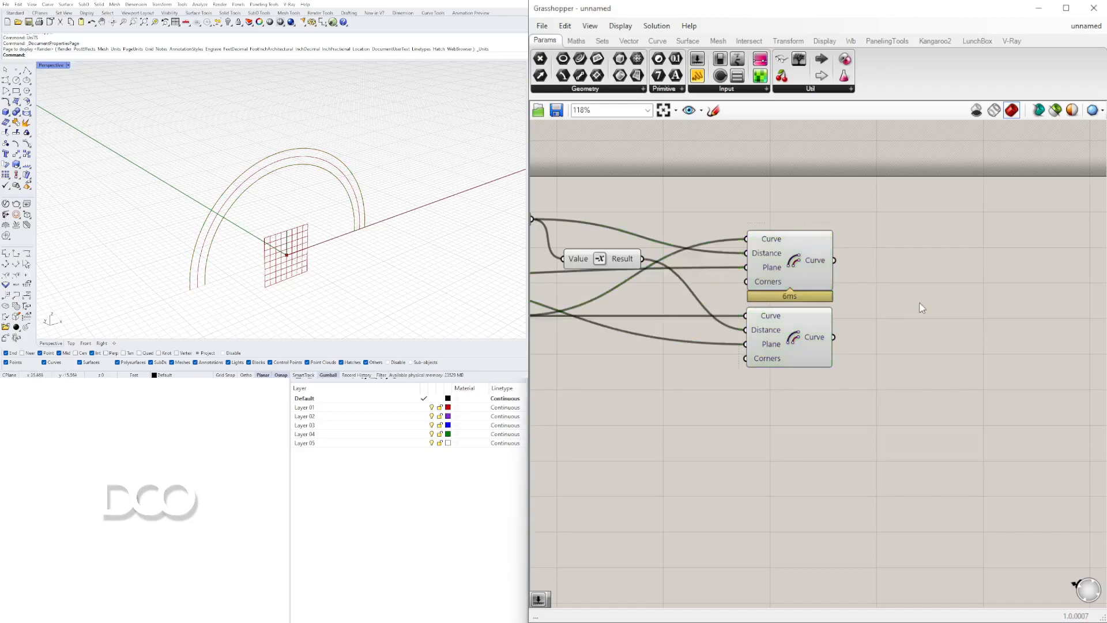
Add an End Points component and connect the upper Offset Curve's output to its Curve input
{"action": "double_click", "coordinate": [934, 274]}
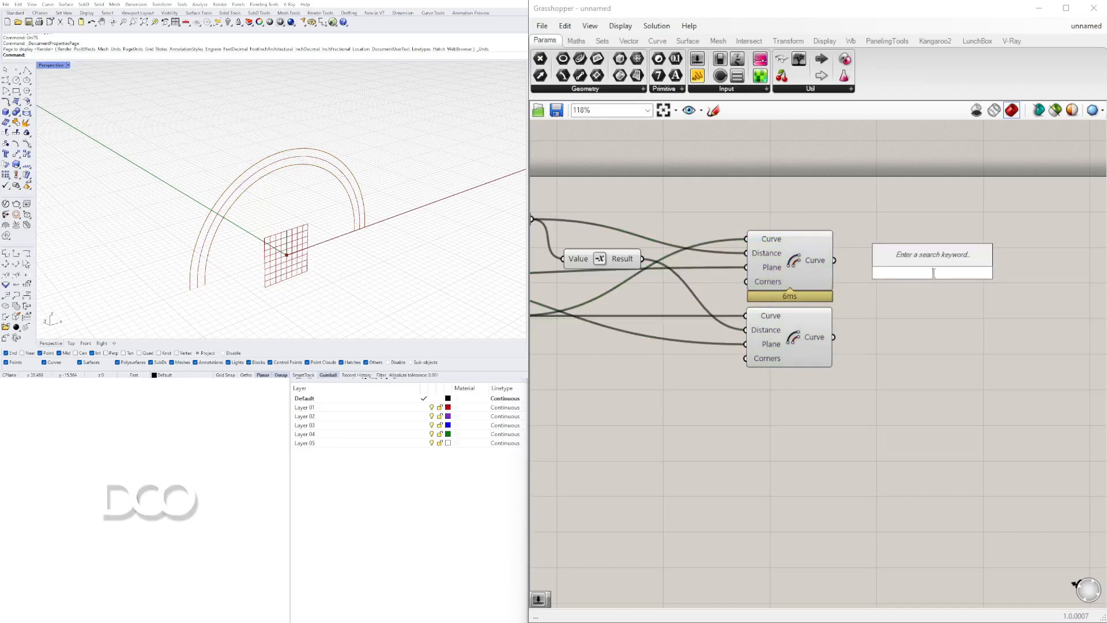
{"action": "type", "text": "END"}
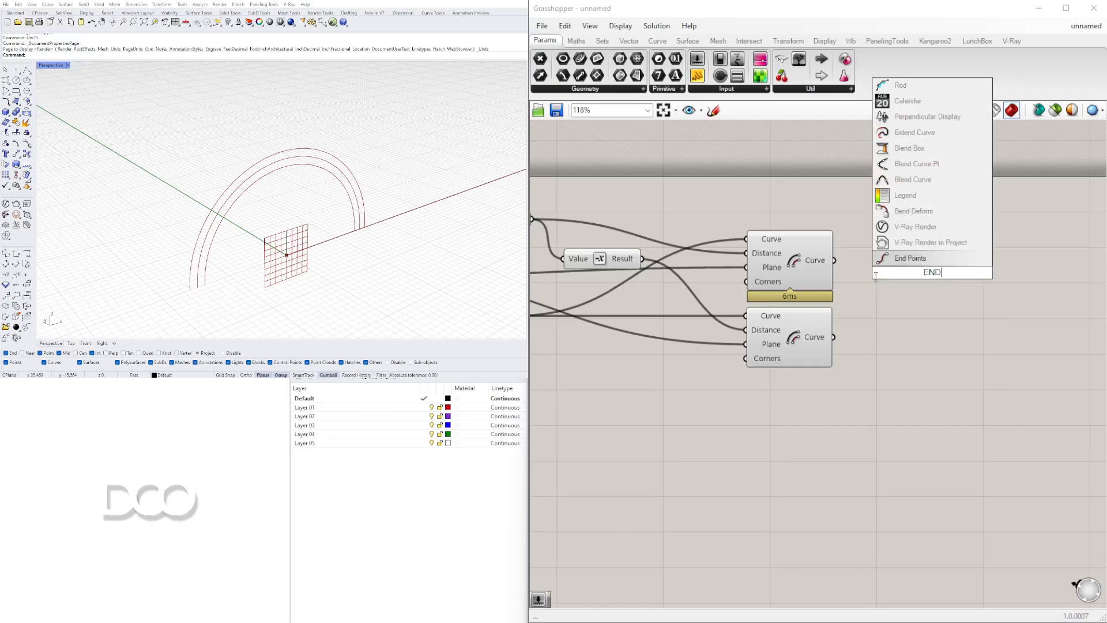
{"action": "left_click", "coordinate": [911, 258]}
{"action": "left_click", "coordinate": [803, 264]}
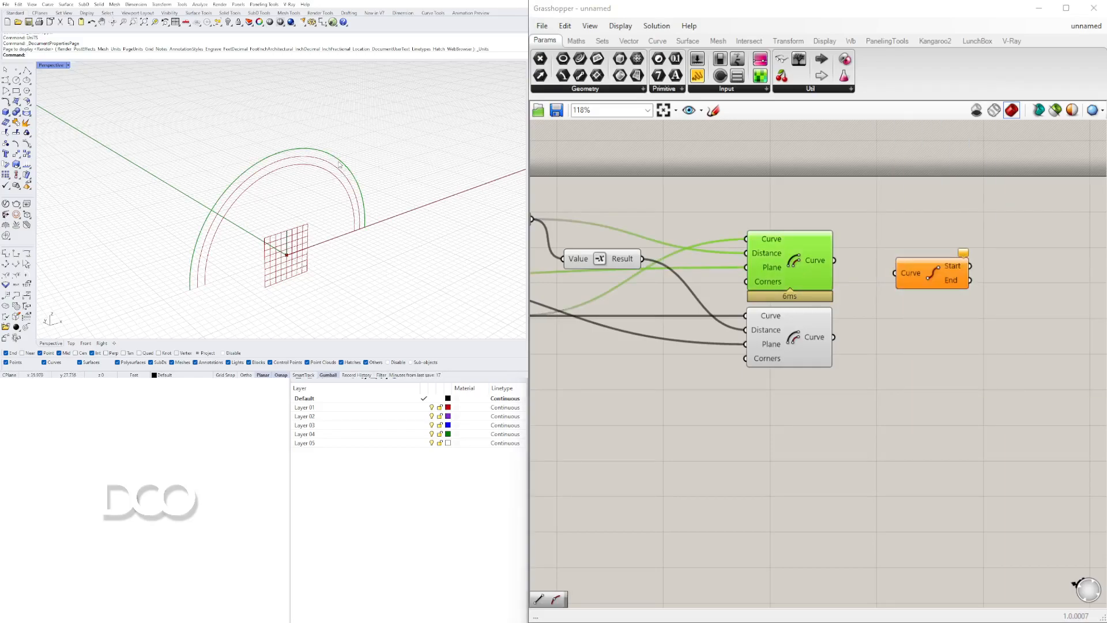
{"action": "left_click_drag", "start_coordinate": [911, 270], "coordinate": [902, 249]}
{"action": "left_click_drag", "start_coordinate": [836, 261], "coordinate": [886, 260]}
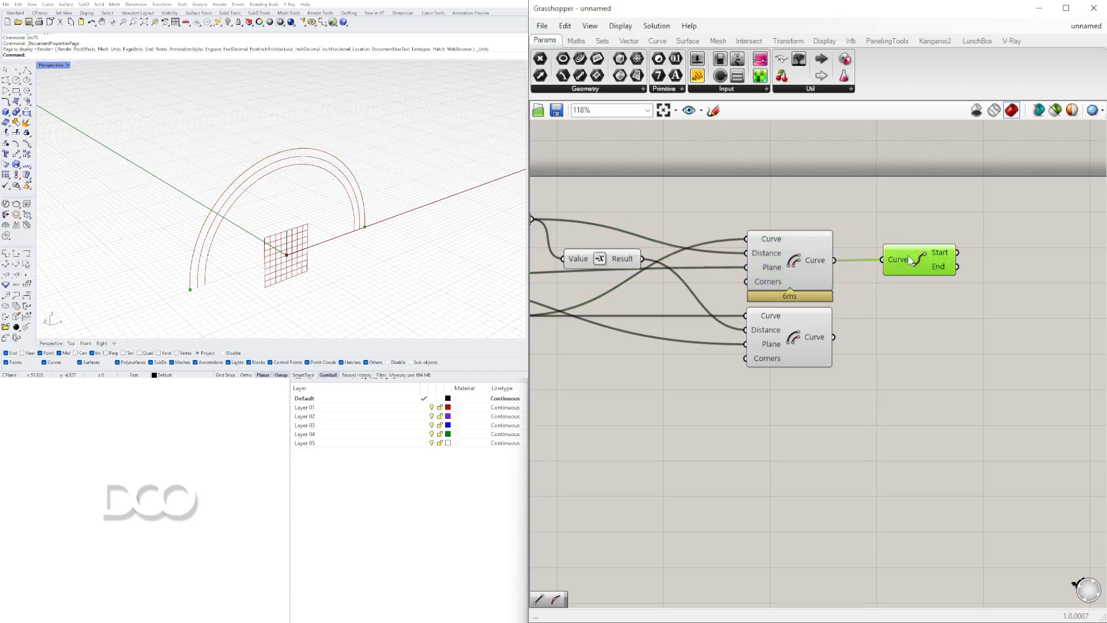
Duplicate End Points for the lower Offset Curve, connect it, and align both End Points components beside their offsets
{"action": "left_click_drag", "start_coordinate": [903, 306], "coordinate": [917, 325], "text": "alt"}
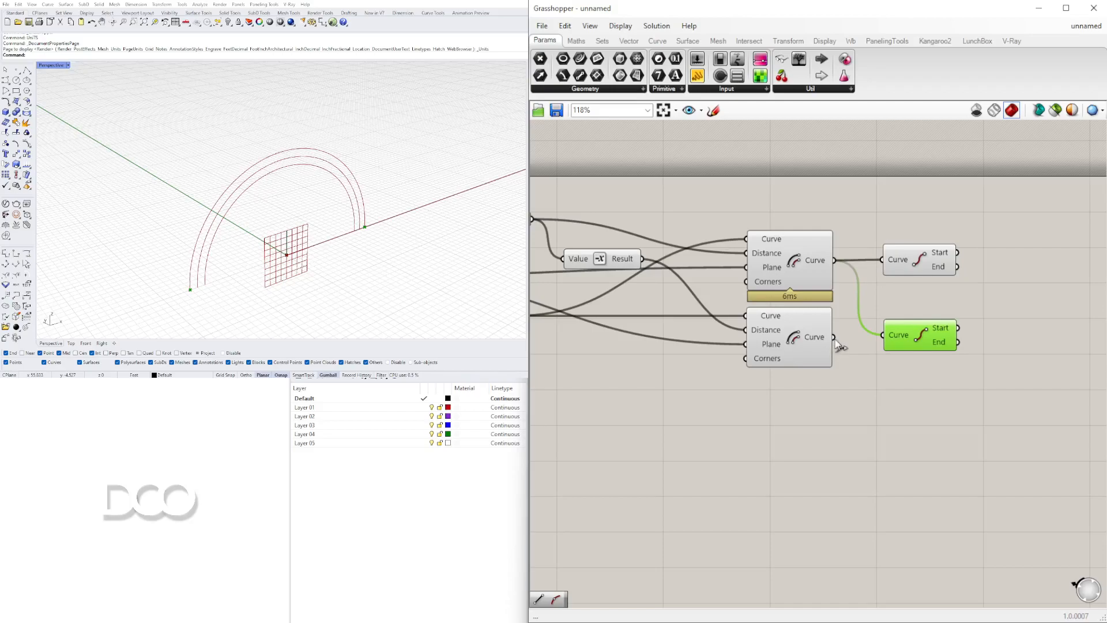
{"action": "left_click_drag", "start_coordinate": [850, 343], "coordinate": [888, 340]}
{"action": "left_click", "coordinate": [941, 257]}
{"action": "left_click_drag", "start_coordinate": [909, 264], "coordinate": [882, 264]}
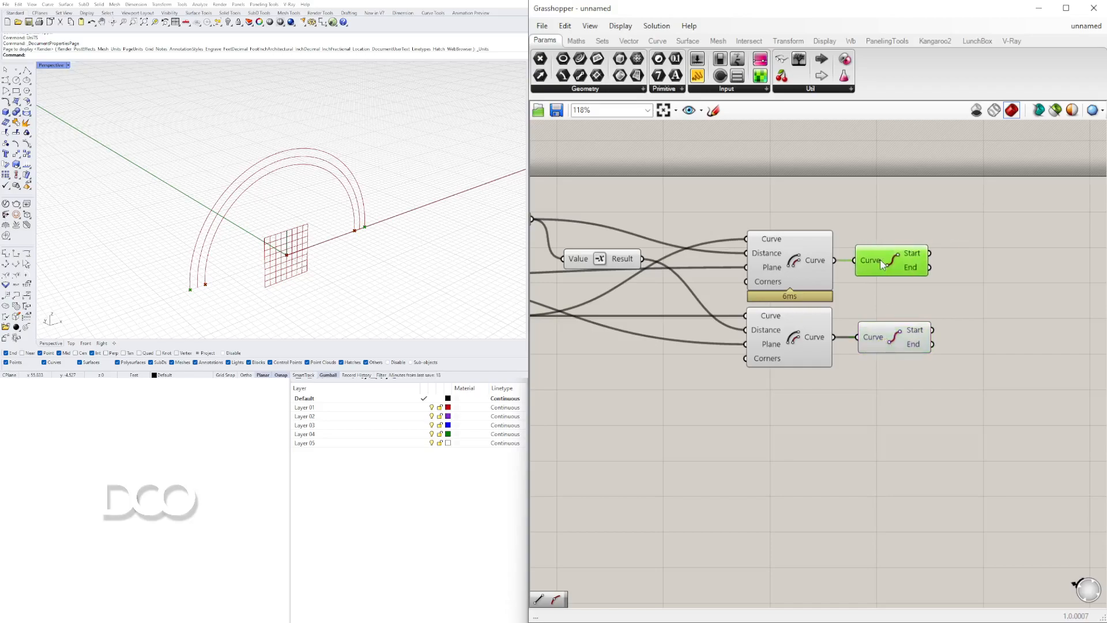
{"action": "left_click_drag", "start_coordinate": [893, 333], "coordinate": [890, 333]}
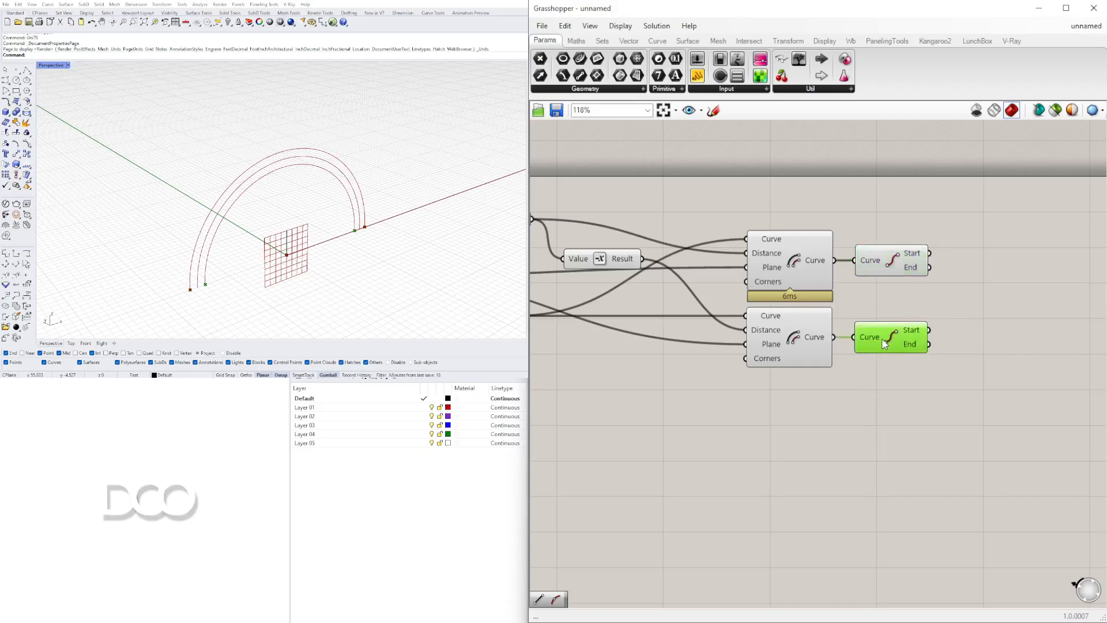
Add a Line component and connect the Start outputs of both End Points components to its Start Point and End Point
{"action": "double_click", "coordinate": [979, 289]}
{"action": "type", "text": "LINE"}
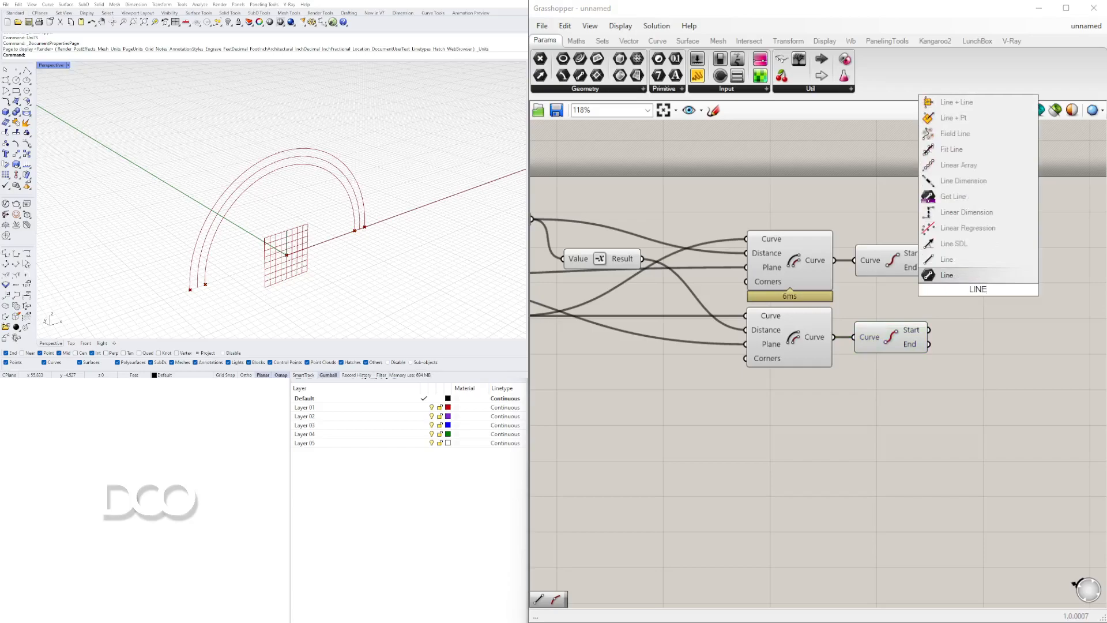
{"action": "left_click", "coordinate": [957, 260]}
{"action": "right_click_drag", "start_coordinate": [953, 287], "coordinate": [830, 278]}
{"action": "left_click_drag", "start_coordinate": [833, 290], "coordinate": [870, 290]}
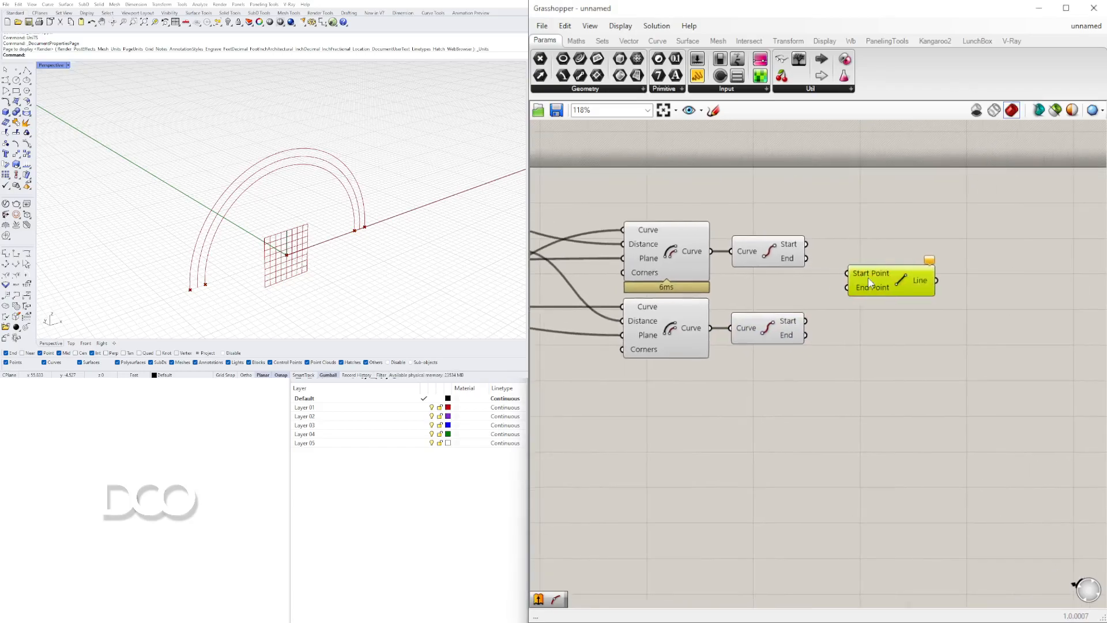
{"action": "left_click", "coordinate": [789, 262]}
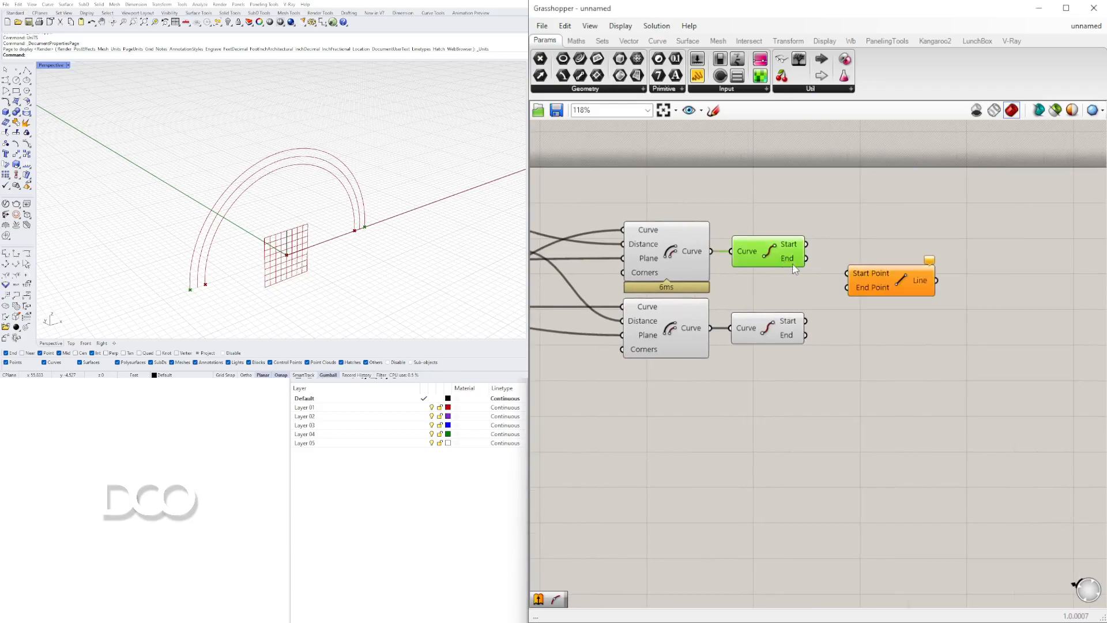
{"action": "left_click_drag", "start_coordinate": [806, 244], "coordinate": [847, 273]}
{"action": "left_click_drag", "start_coordinate": [805, 321], "coordinate": [891, 260]}
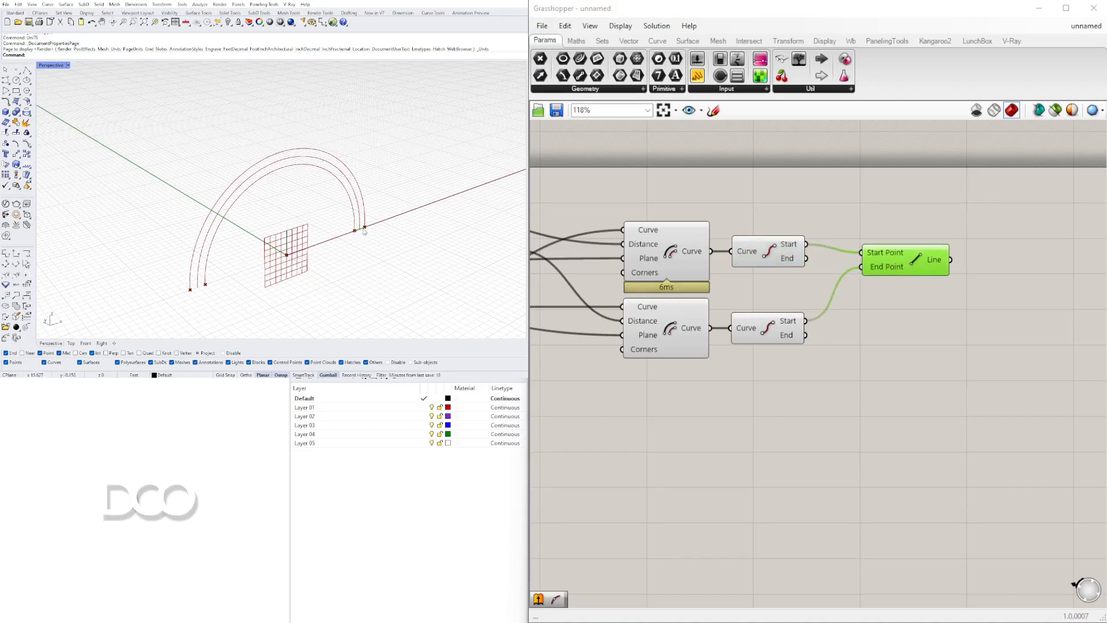
Duplicate the Line component below the first and connect the End outputs of both End Points components to it
{"action": "left_click_drag", "start_coordinate": [893, 269], "coordinate": [903, 316]}
{"action": "left_click_drag", "start_coordinate": [806, 257], "coordinate": [872, 299]}
{"action": "left_click_drag", "start_coordinate": [805, 335], "coordinate": [911, 282]}
{"action": "left_click", "coordinate": [912, 266]}
{"action": "left_click", "coordinate": [922, 279]}
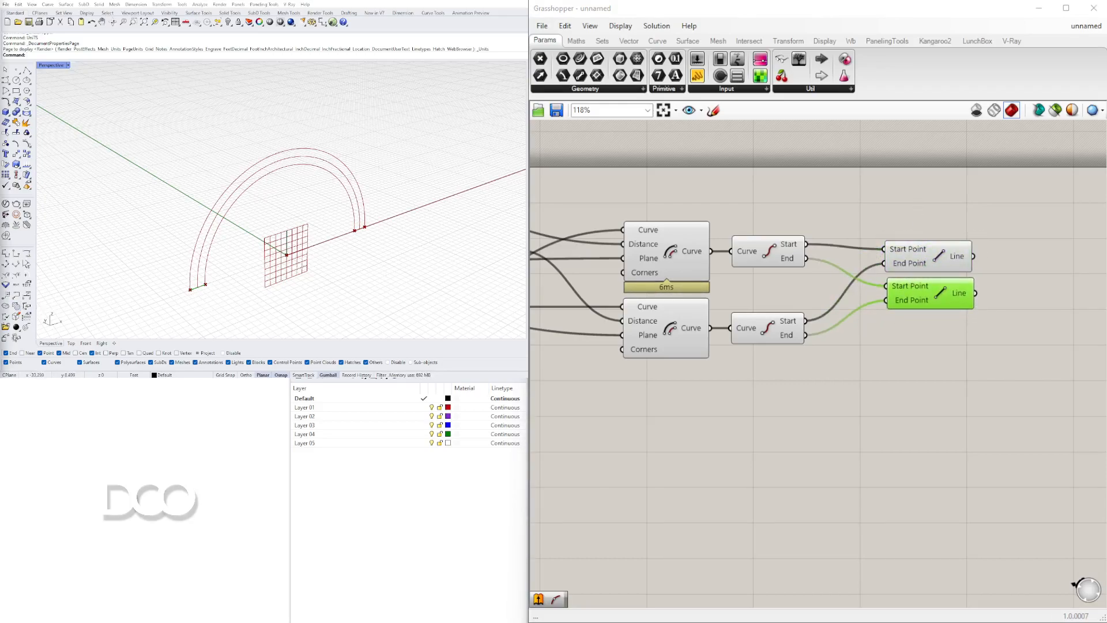
Group the End Points and Line components closer together and move all four as a block away from the Offset Curves
{"action": "left_click_drag", "start_coordinate": [982, 367], "coordinate": [918, 268]}
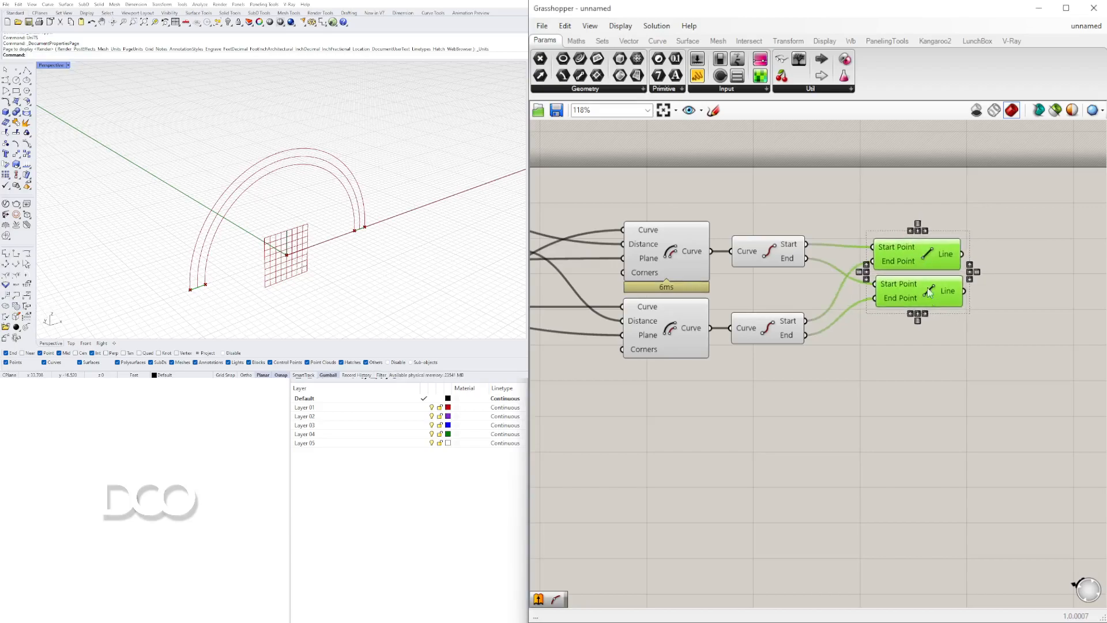
{"action": "left_click", "coordinate": [992, 354]}
{"action": "left_click_drag", "start_coordinate": [776, 340], "coordinate": [775, 313]}
{"action": "left_click_drag", "start_coordinate": [1003, 379], "coordinate": [733, 234]}
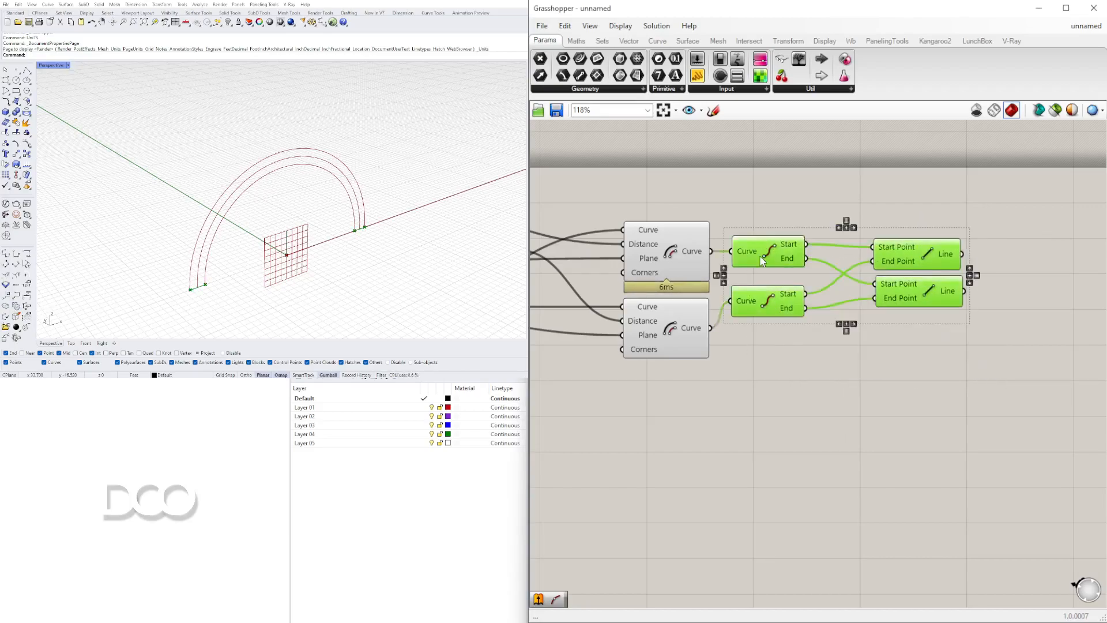
{"action": "scroll", "coordinate": [789, 271], "scroll_direction": "down", "scroll_amount": 3}
{"action": "left_click_drag", "start_coordinate": [788, 266], "coordinate": [814, 278]}
{"action": "left_click", "coordinate": [810, 213]}
Rename the offset distance slider to STRUCTURE OFFSET and reposition it ahead of the Negative component
{"action": "right_click_drag", "start_coordinate": [625, 253], "coordinate": [844, 252]}
{"action": "scroll", "coordinate": [713, 238], "scroll_direction": "up", "scroll_amount": 3}
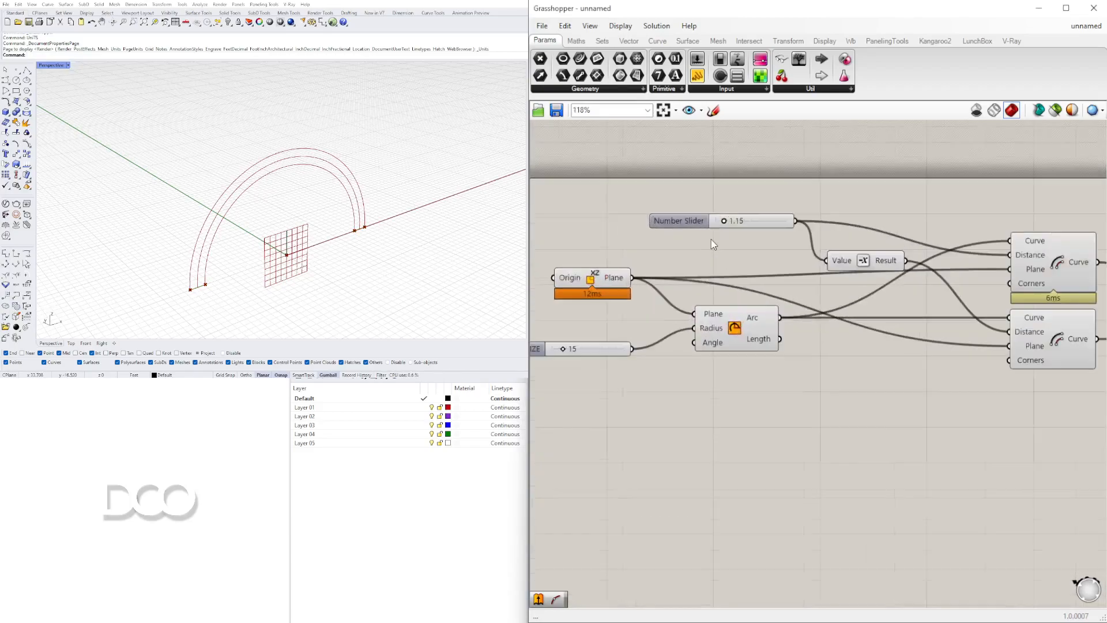
{"action": "right_click", "coordinate": [684, 216]}
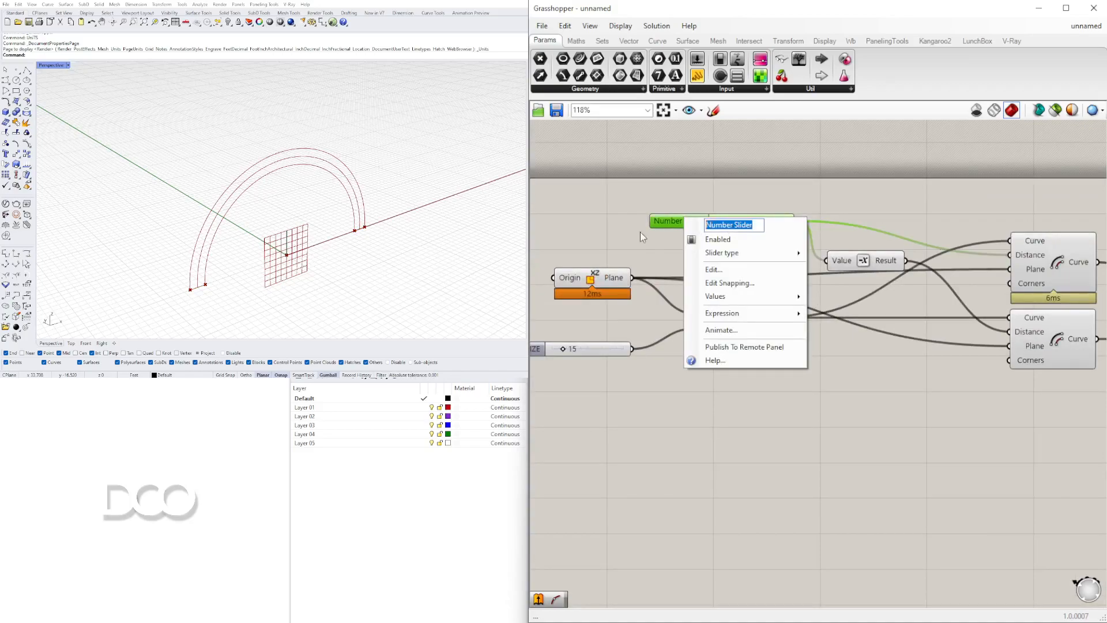
{"action": "type", "text": "STRUCTURE OFFSET"}
{"action": "key", "text": "Return"}
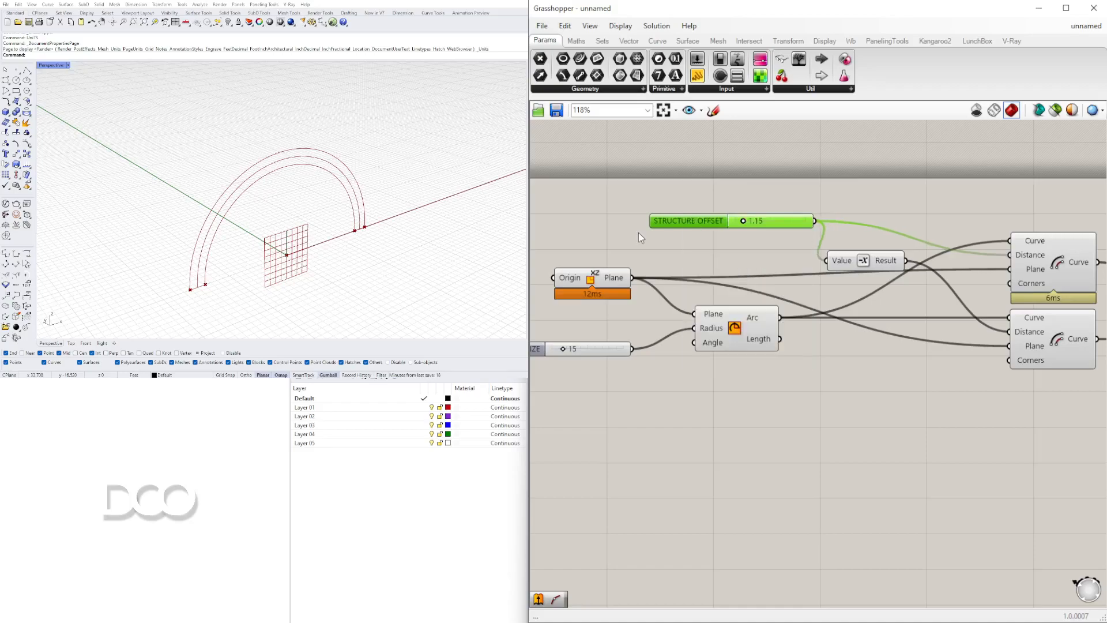
{"action": "left_click_drag", "start_coordinate": [691, 224], "coordinate": [638, 224]}
{"action": "left_click", "coordinate": [798, 192]}
{"action": "scroll", "coordinate": [702, 236], "scroll_direction": "down", "scroll_amount": 1}
{"action": "right_click_drag", "start_coordinate": [702, 236], "coordinate": [609, 235]}
{"action": "left_click_drag", "start_coordinate": [567, 223], "coordinate": [602, 234]}
{"action": "left_click", "coordinate": [796, 199]}
Align the End Points components with their Offset Curves and space out the two Line components beside them
{"action": "right_click_drag", "start_coordinate": [939, 233], "coordinate": [722, 229]}
{"action": "left_click_drag", "start_coordinate": [835, 279], "coordinate": [835, 256]}
{"action": "left_click_drag", "start_coordinate": [967, 284], "coordinate": [967, 274]}
{"action": "left_click", "coordinate": [962, 323]}
{"action": "right_click_drag", "start_coordinate": [972, 335], "coordinate": [941, 322]}
{"action": "left_click_drag", "start_coordinate": [1073, 387], "coordinate": [847, 239]}
{"action": "left_click", "coordinate": [813, 233]}
{"action": "left_click", "coordinate": [908, 181]}
Add a Join Curves component and place it beyond the Line components, shifting the End Points and Line block to make room
{"action": "double_click", "coordinate": [909, 185]}
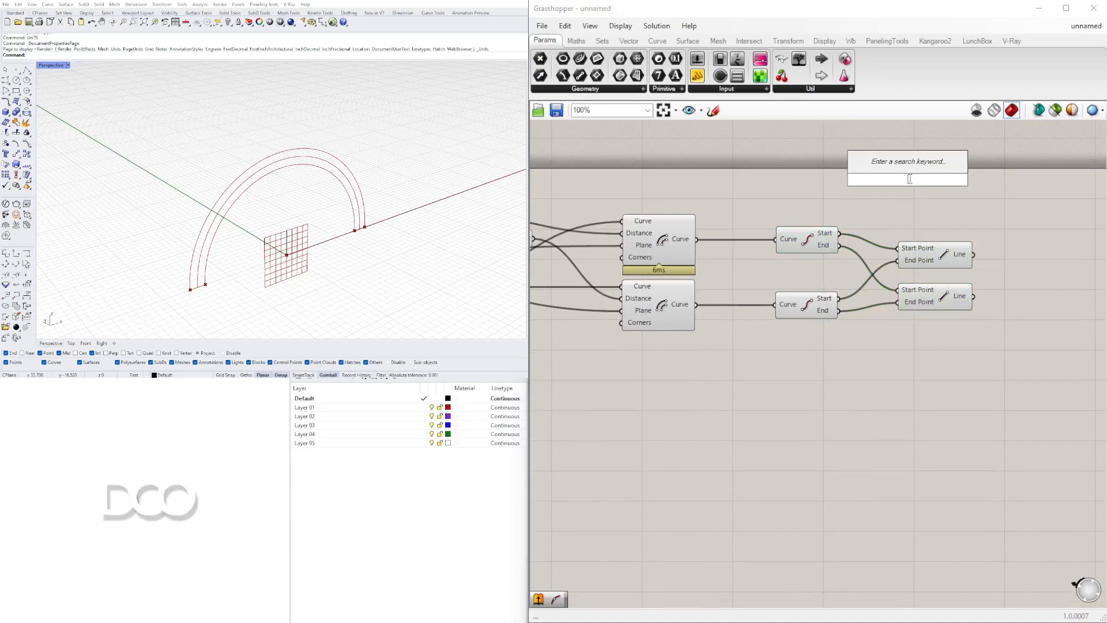
{"action": "type", "text": "JOIN"}
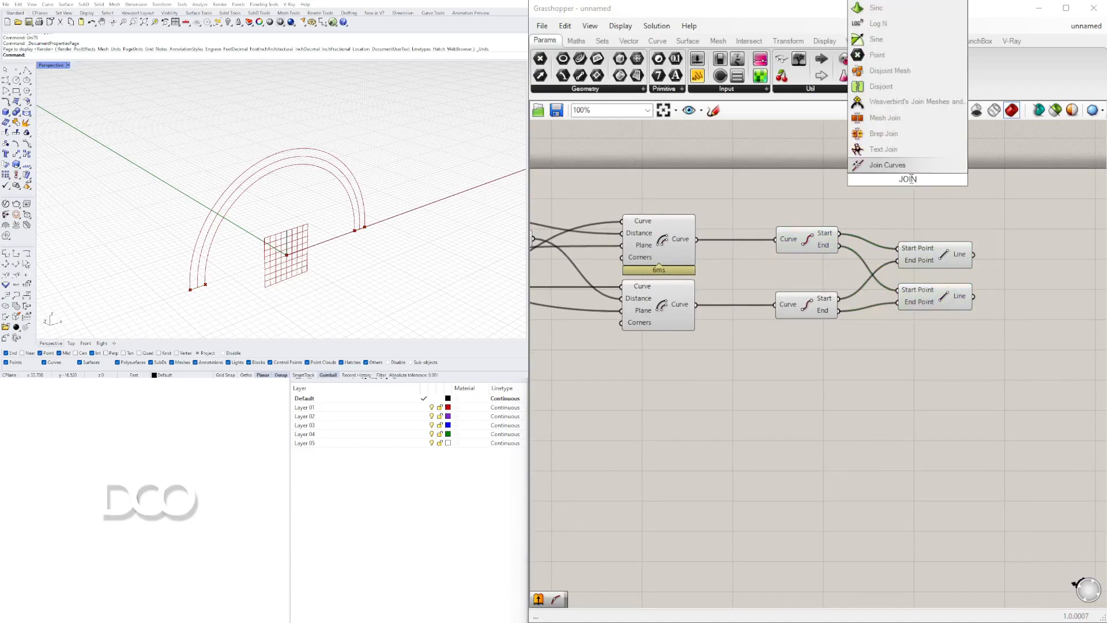
{"action": "key", "text": "Return"}
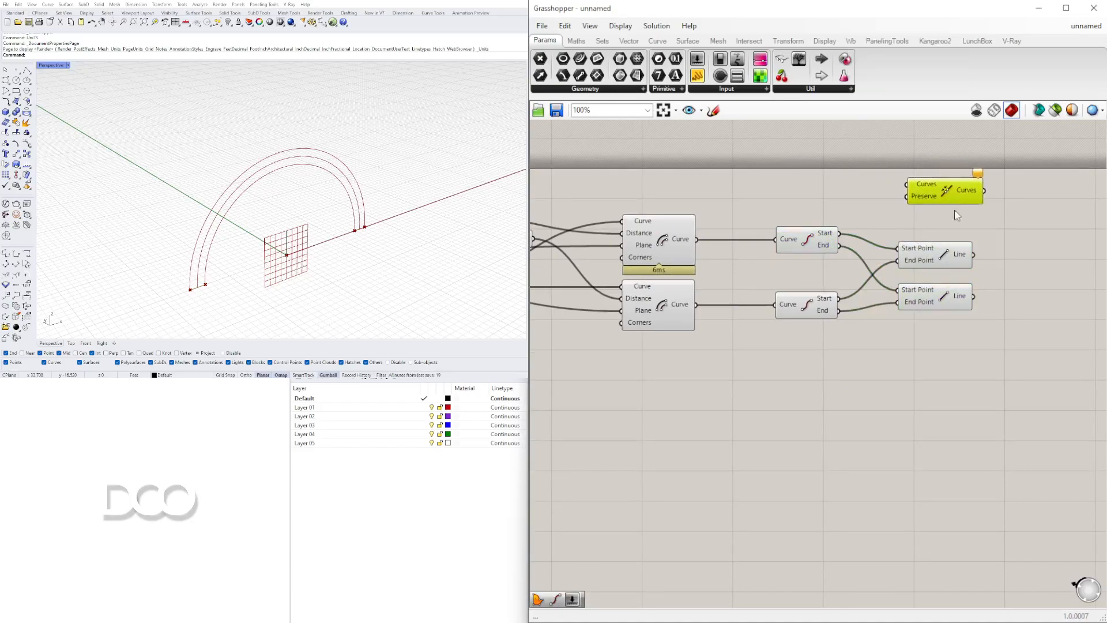
{"action": "left_click_drag", "start_coordinate": [996, 372], "coordinate": [764, 257]}
{"action": "left_click", "coordinate": [773, 237]}
{"action": "left_click_drag", "start_coordinate": [951, 196], "coordinate": [999, 218]}
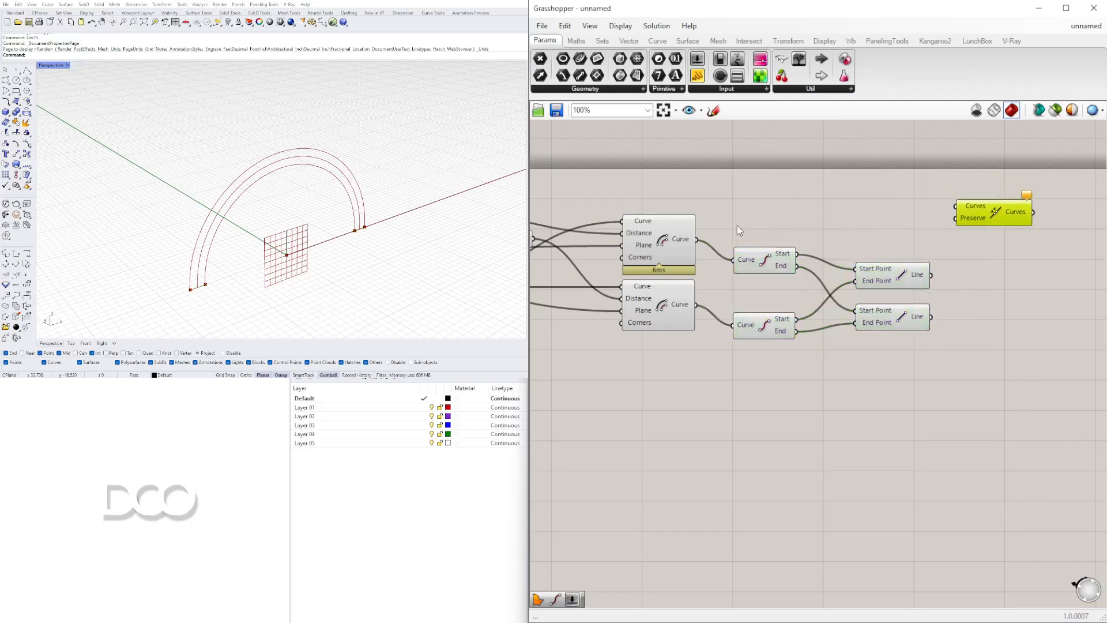
Connect both Offset Curve outputs and both Line outputs to the Curves input of Join Curves
{"action": "left_click", "coordinate": [647, 241]}
{"action": "left_click_drag", "start_coordinate": [696, 240], "coordinate": [1008, 225]}
{"action": "left_click_drag", "start_coordinate": [931, 275], "coordinate": [956, 253]}
{"action": "left_click_drag", "start_coordinate": [932, 317], "coordinate": [1032, 223], "text": "shift"}
{"action": "left_click_drag", "start_coordinate": [697, 304], "coordinate": [1007, 220], "text": "shift"}
Stack the two Line components closely and move Join Curves nearer to them
{"action": "left_click_drag", "start_coordinate": [904, 276], "coordinate": [943, 358]}
{"action": "left_click_drag", "start_coordinate": [900, 300], "coordinate": [909, 307]}
{"action": "left_click", "coordinate": [952, 260]}
{"action": "left_click_drag", "start_coordinate": [1045, 226], "coordinate": [1024, 244]}
{"action": "left_click", "coordinate": [1018, 224]}
{"action": "right_click_drag", "start_coordinate": [1015, 224], "coordinate": [938, 206]}
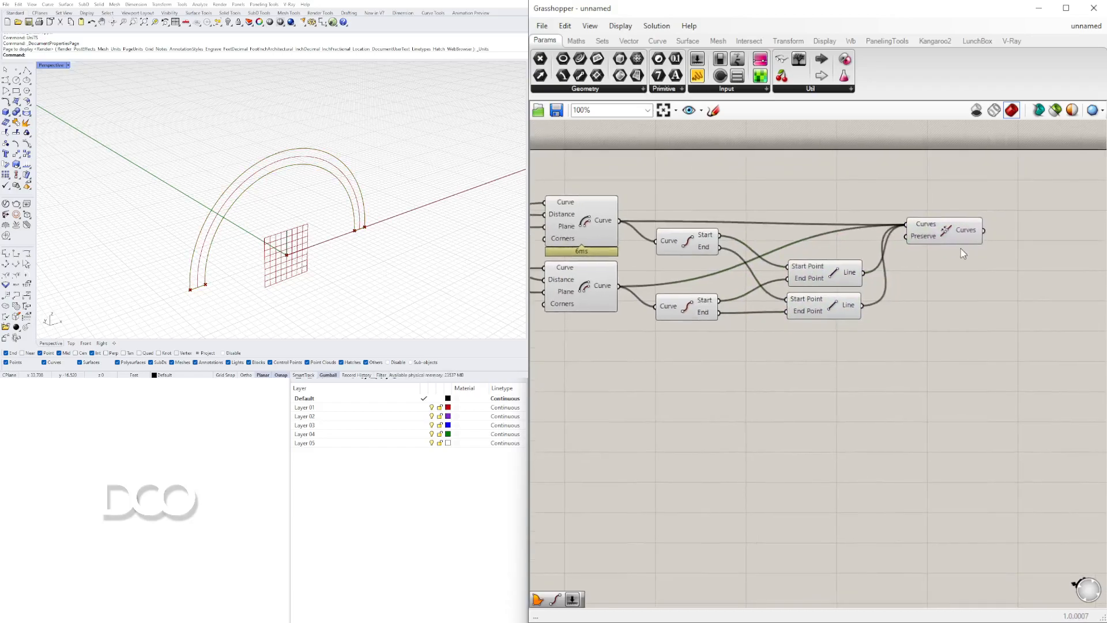
Inspect the data in the Curves input and the Curves output of Join Curves
{"action": "left_click", "coordinate": [948, 237]}
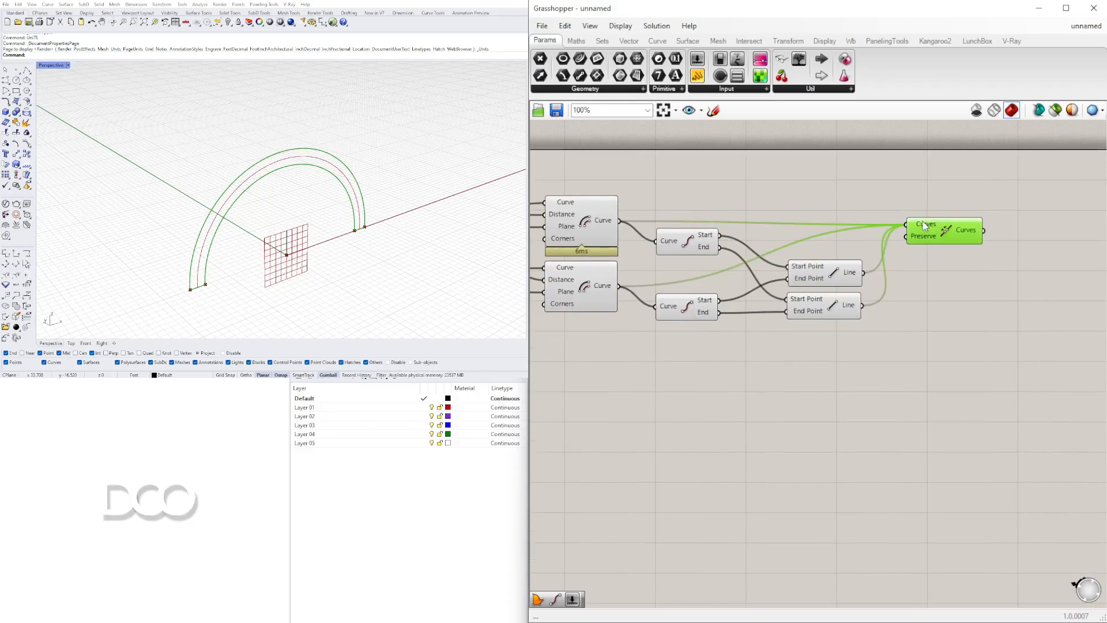
{"action": "mouse_move", "coordinate": [926, 226]}
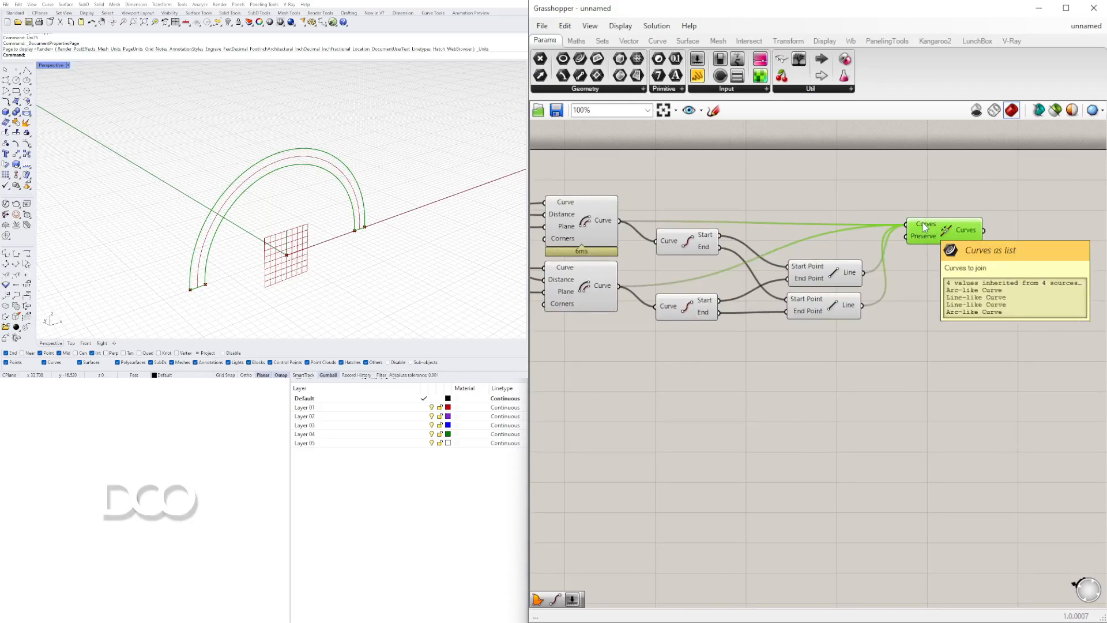
{"action": "left_click", "coordinate": [962, 254]}
{"action": "mouse_move", "coordinate": [970, 229]}
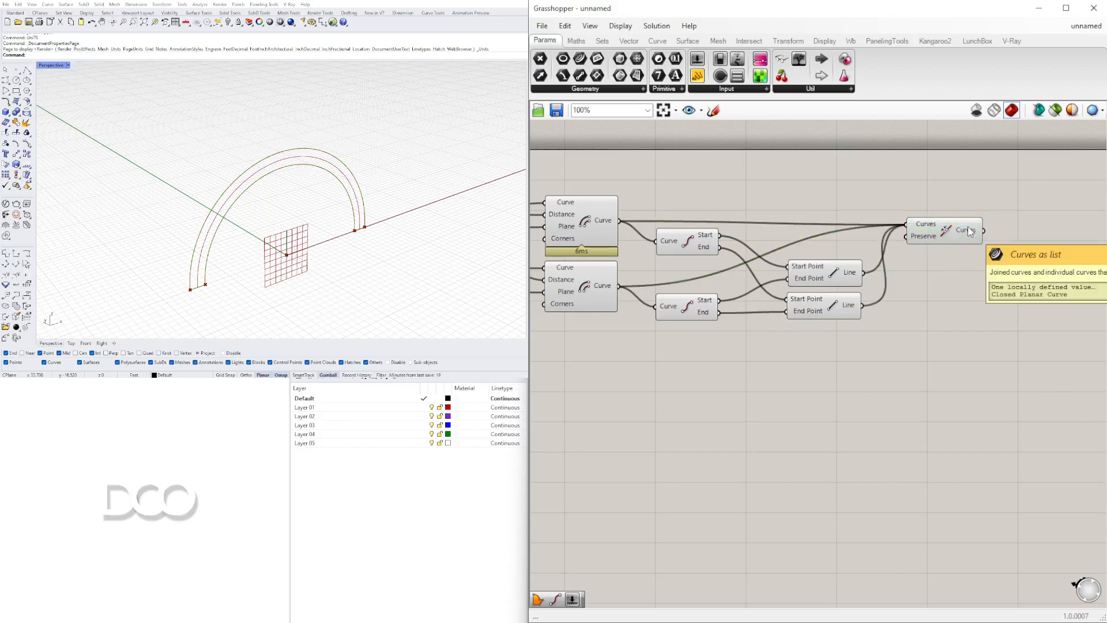
{"action": "left_click", "coordinate": [947, 228]}
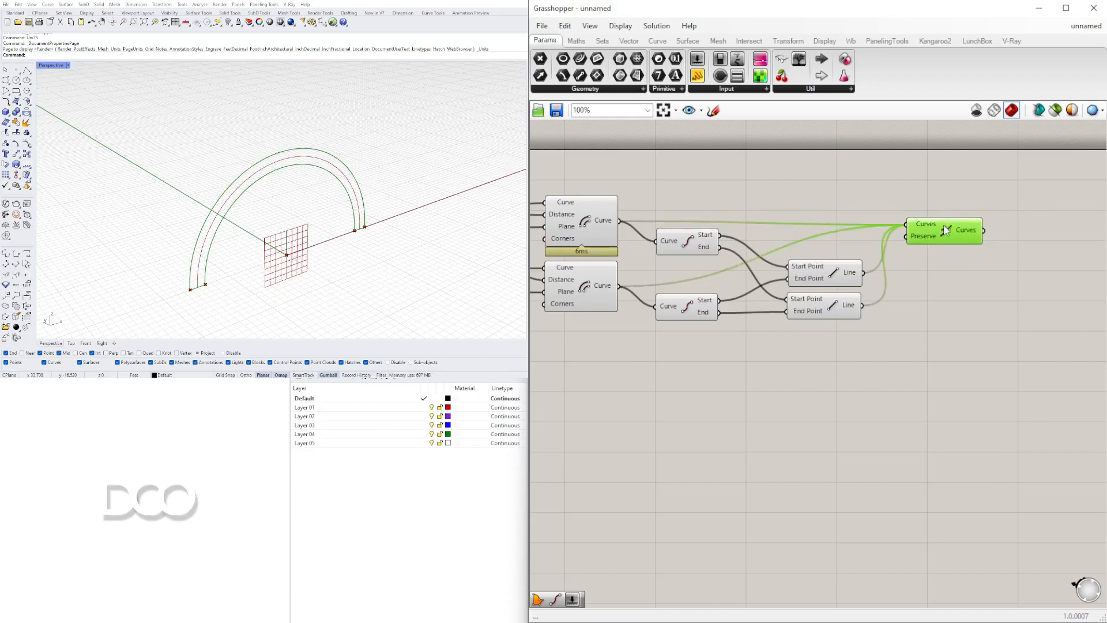
Bake the Join Curves result into Rhino, move the baked arch outline away from the original, and select it
{"action": "middle_click", "coordinate": [943, 237]}
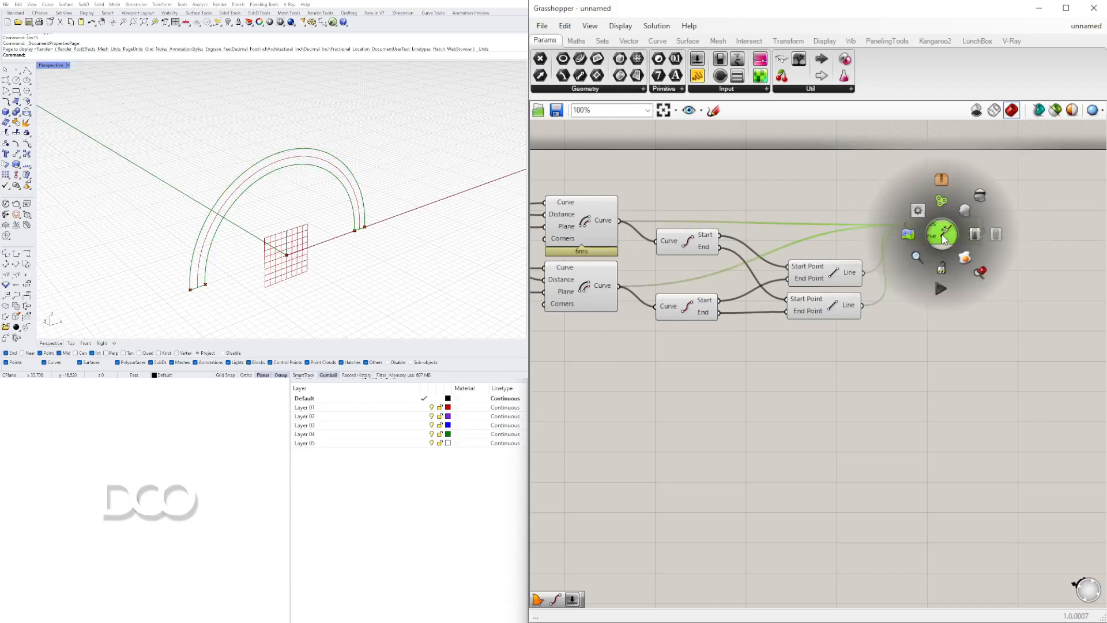
{"action": "left_click", "coordinate": [337, 162]}
{"action": "left_click_drag", "start_coordinate": [300, 203], "coordinate": [494, 144]}
{"action": "left_click", "coordinate": [455, 202]}
{"action": "right_click_drag", "start_coordinate": [447, 213], "coordinate": [377, 202], "text": "shift"}
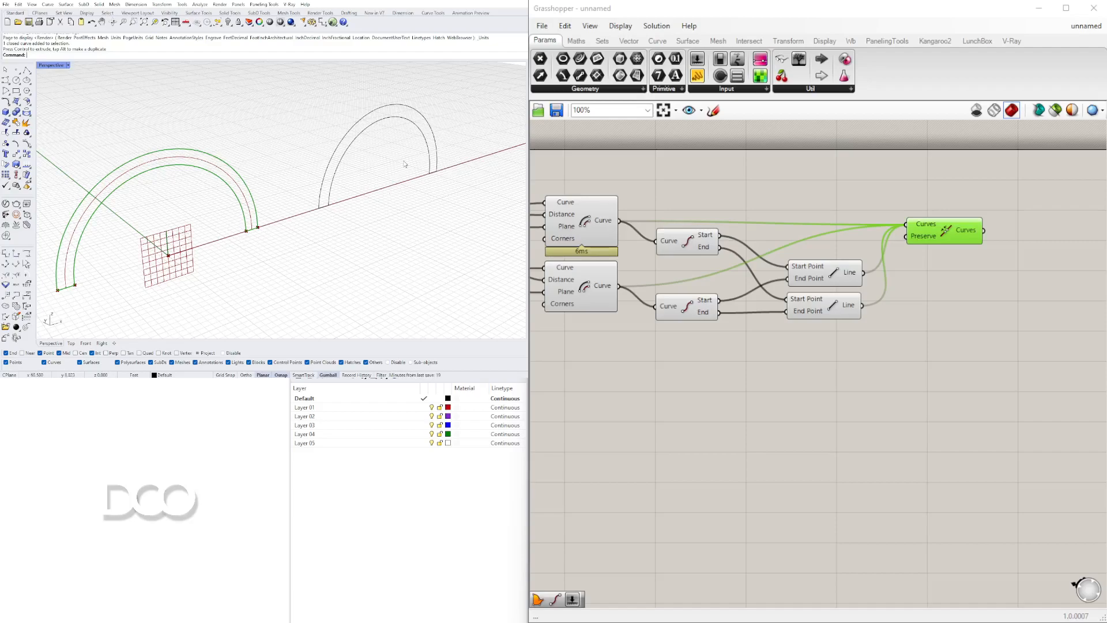
{"action": "left_click", "coordinate": [349, 151]}
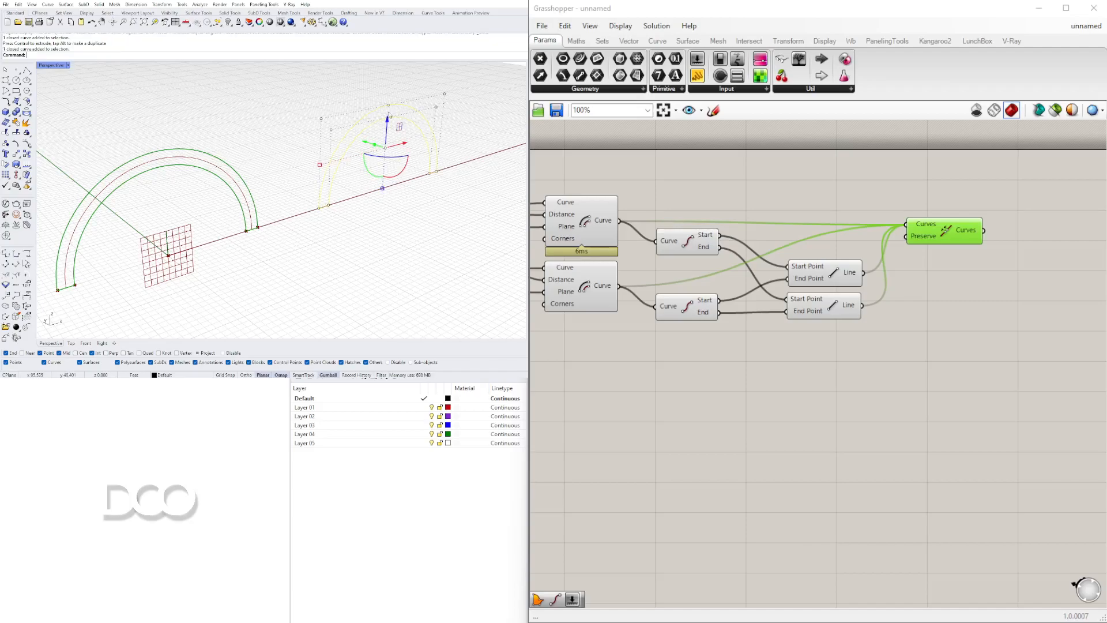
Delete the baked arch outline from the Rhino model, keeping the Grasshopper arch preview
{"action": "left_click", "coordinate": [383, 232]}
{"action": "left_click", "coordinate": [334, 185]}
{"action": "left_click", "coordinate": [959, 272]}
{"action": "left_click", "coordinate": [948, 240]}
{"action": "left_click", "coordinate": [441, 217]}
{"action": "right_click_drag", "start_coordinate": [441, 217], "coordinate": [353, 164]}
{"action": "left_click", "coordinate": [353, 164]}
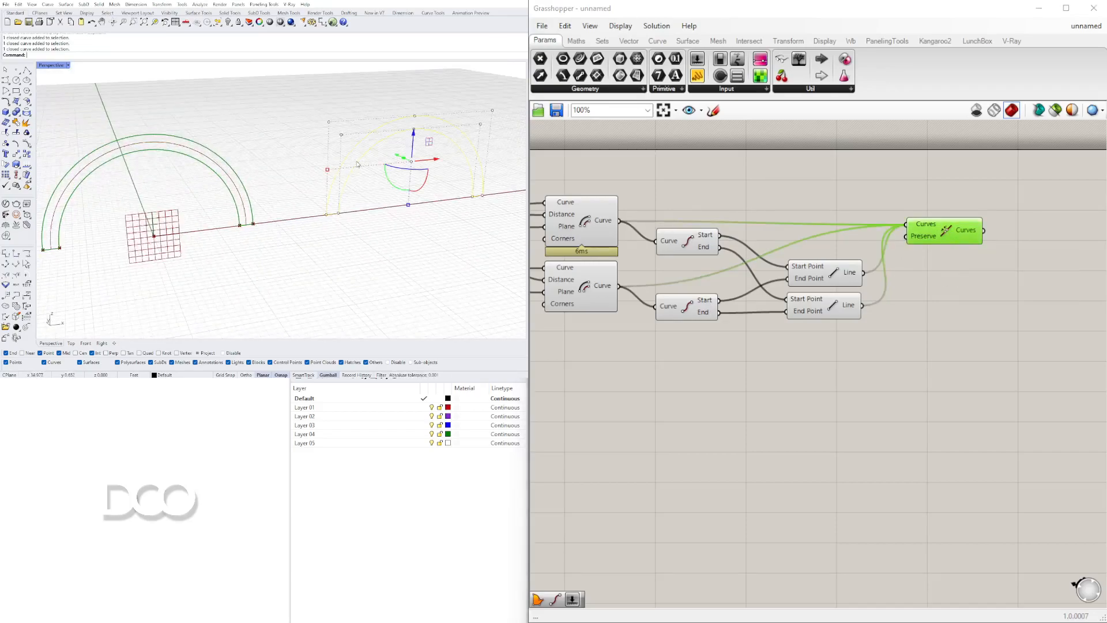
{"action": "right_click_drag", "start_coordinate": [355, 232], "coordinate": [370, 230]}
{"action": "key", "text": "Delete"}
Add a Boundary Surfaces component beside Join Curves and connect the Join Curves output to its Edges input
{"action": "left_click", "coordinate": [952, 251]}
{"action": "left_click_drag", "start_coordinate": [952, 230], "coordinate": [964, 227]}
{"action": "right_click_drag", "start_coordinate": [1039, 242], "coordinate": [826, 247]}
{"action": "double_click", "coordinate": [848, 234]}
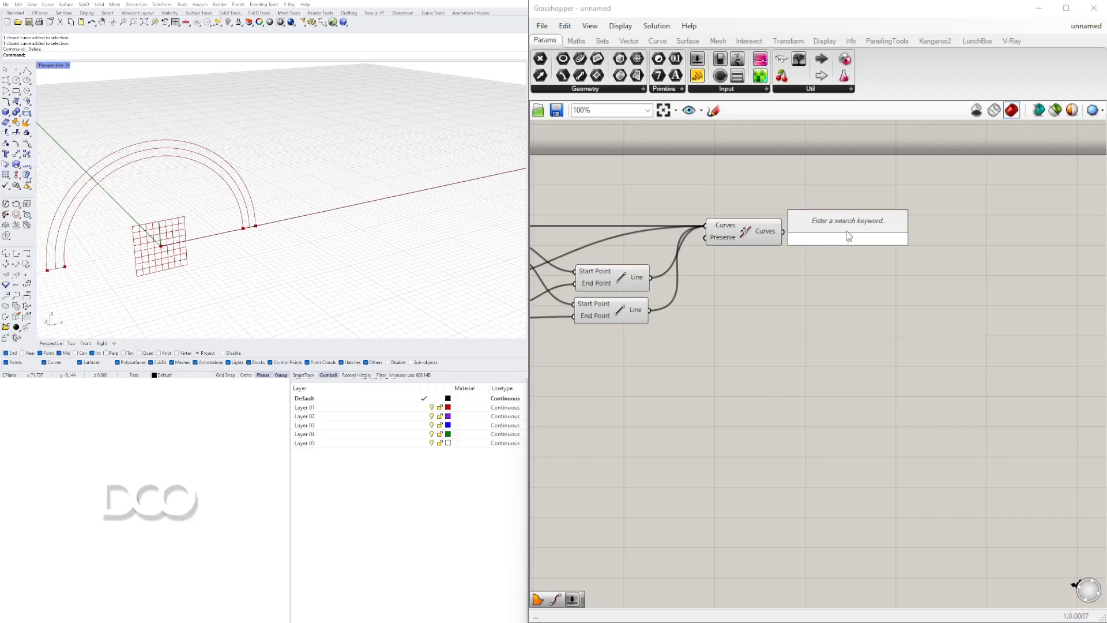
{"action": "type", "text": "BOUND"}
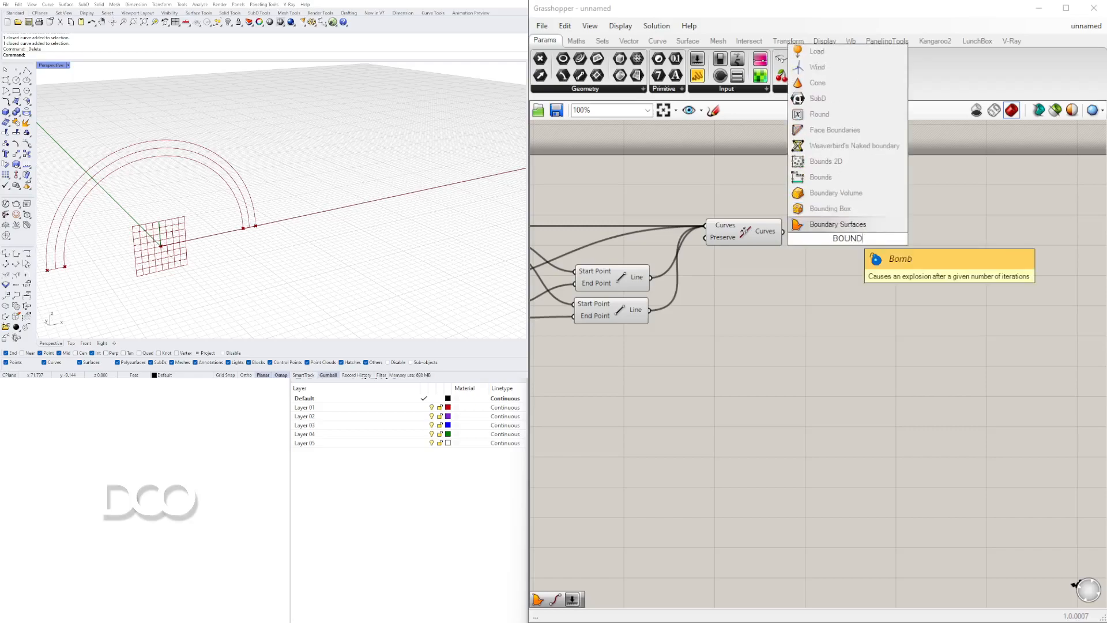
{"action": "left_click", "coordinate": [808, 224]}
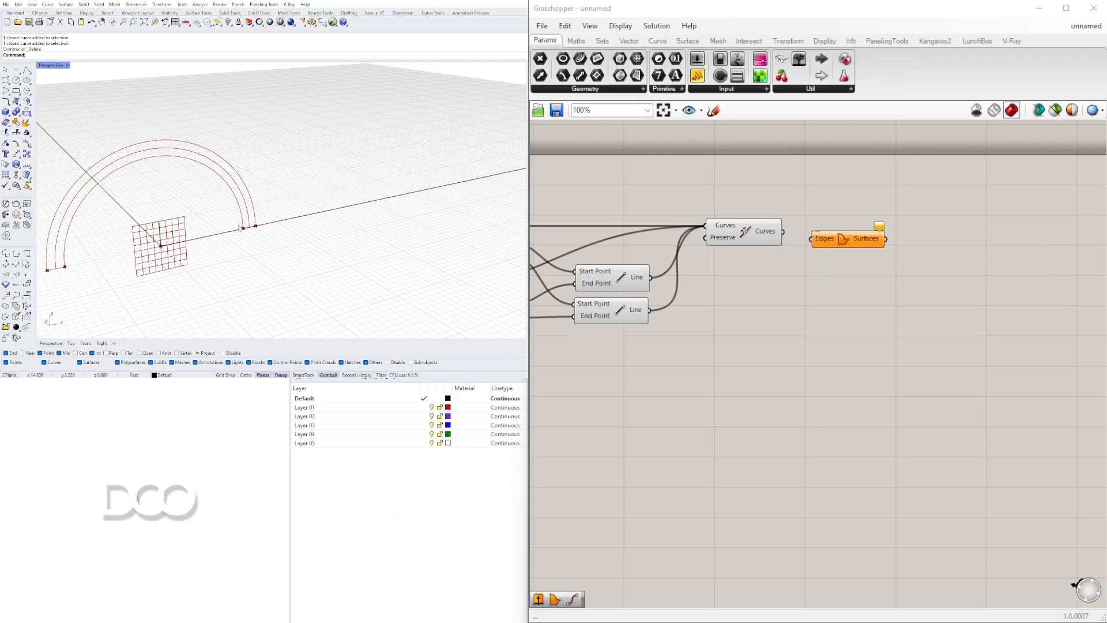
{"action": "left_click_drag", "start_coordinate": [786, 233], "coordinate": [830, 233]}
{"action": "left_click", "coordinate": [788, 283]}
Examine the arch surface from several angles in the Perspective view and highlight the joined outline
{"action": "right_click_drag", "start_coordinate": [226, 238], "coordinate": [324, 203], "text": "shift"}
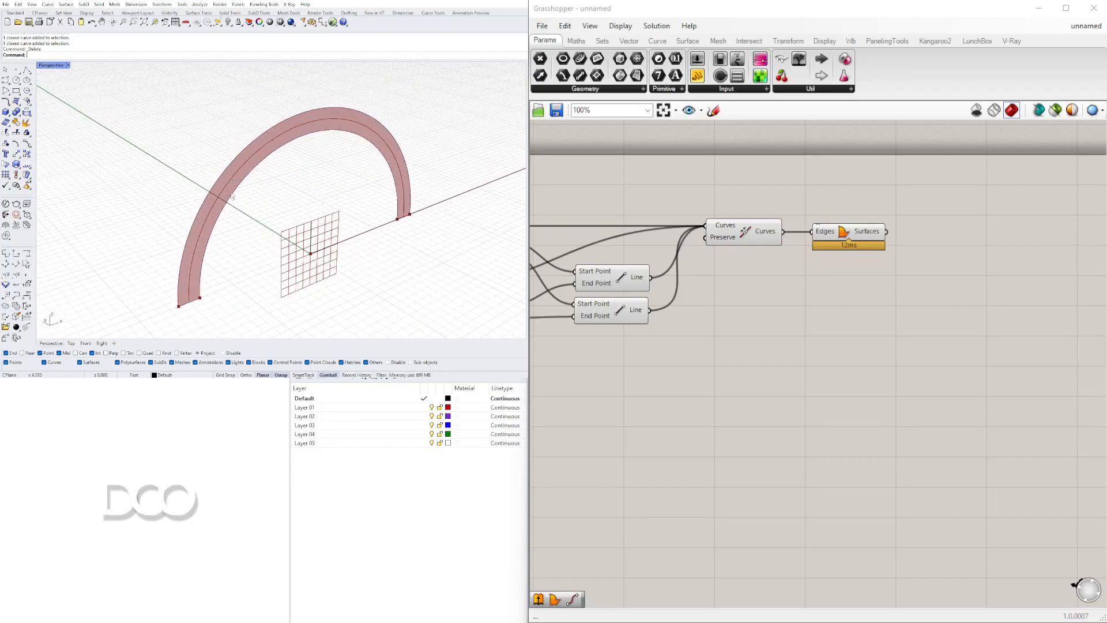
{"action": "right_click_drag", "start_coordinate": [211, 246], "coordinate": [216, 229], "text": "shift"}
{"action": "right_click_drag", "start_coordinate": [258, 168], "coordinate": [258, 183], "text": "shift"}
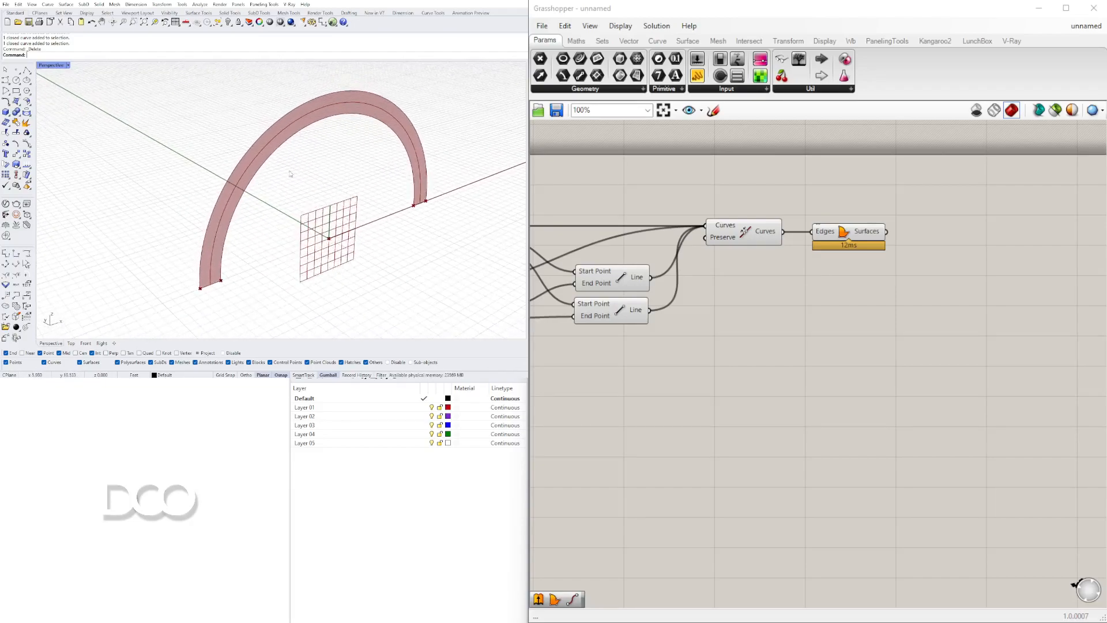
{"action": "right_click_drag", "start_coordinate": [339, 163], "coordinate": [326, 169], "text": "shift"}
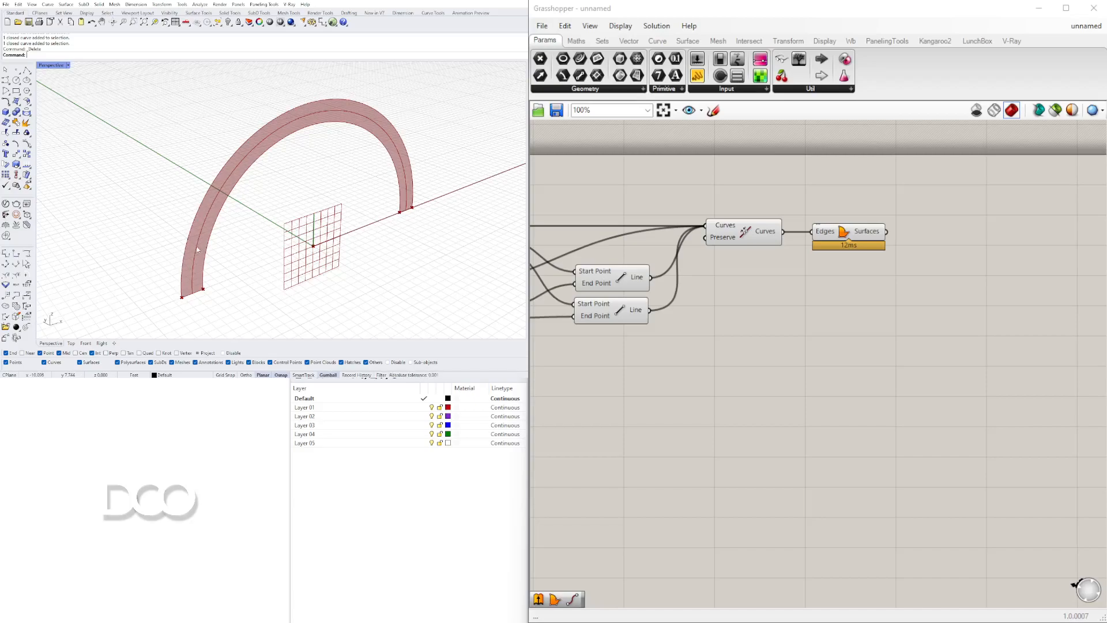
{"action": "right_click_drag", "start_coordinate": [279, 201], "coordinate": [206, 175]}
{"action": "left_click", "coordinate": [745, 232]}
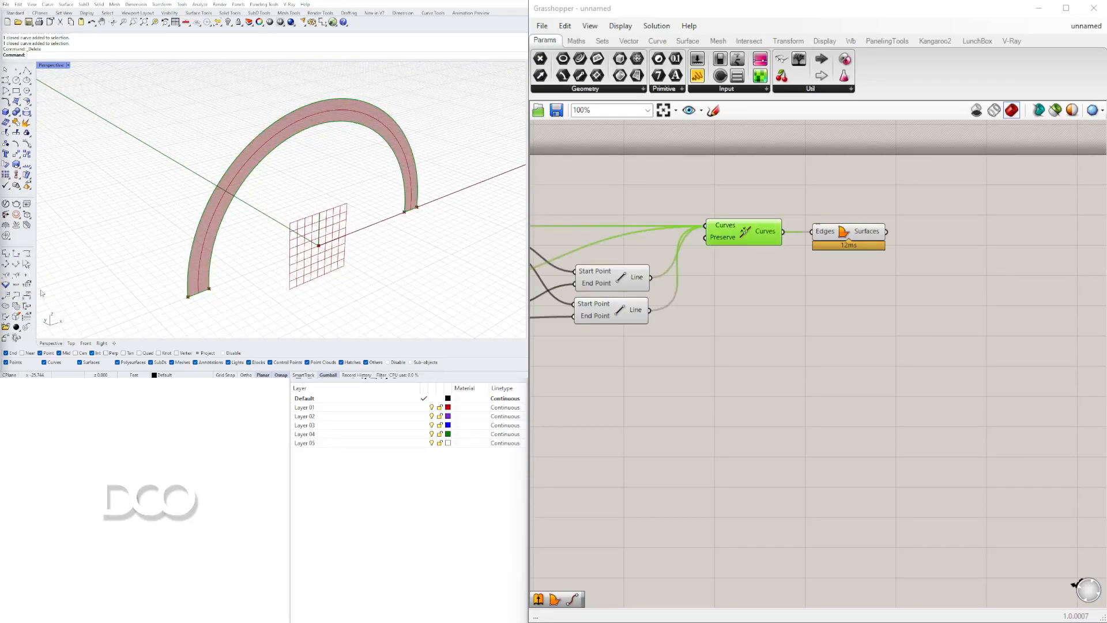
{"action": "left_click", "coordinate": [851, 321]}
Move Boundary Surfaces above and away from Join Curves, and compare the surface preview with the joined outline
{"action": "left_click_drag", "start_coordinate": [851, 233], "coordinate": [878, 192]}
{"action": "right_click_drag", "start_coordinate": [279, 199], "coordinate": [375, 173]}
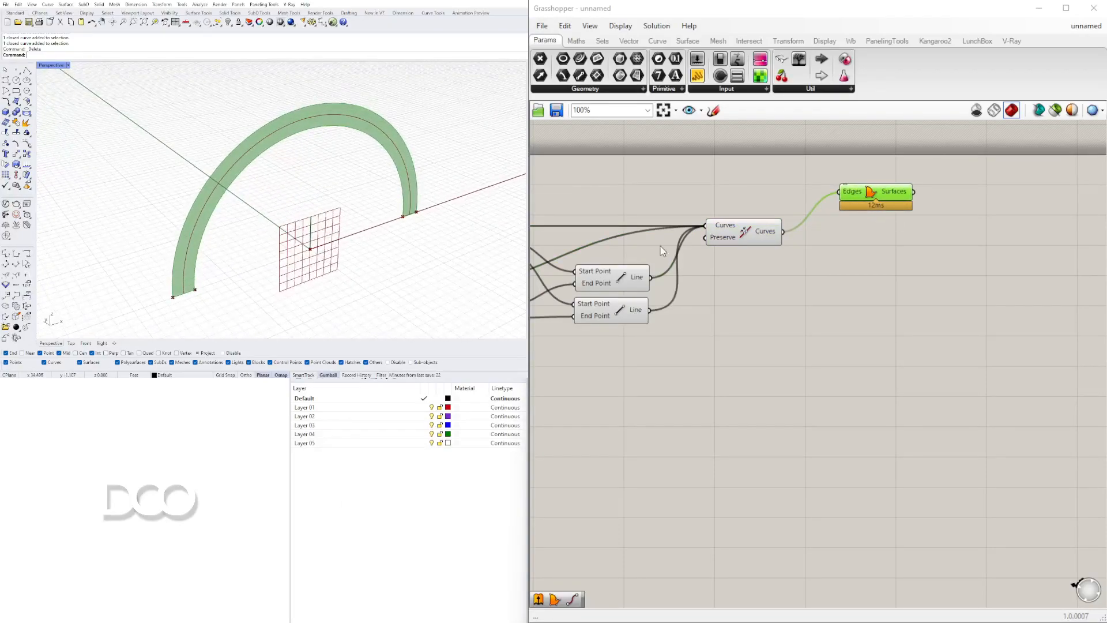
{"action": "left_click", "coordinate": [737, 228]}
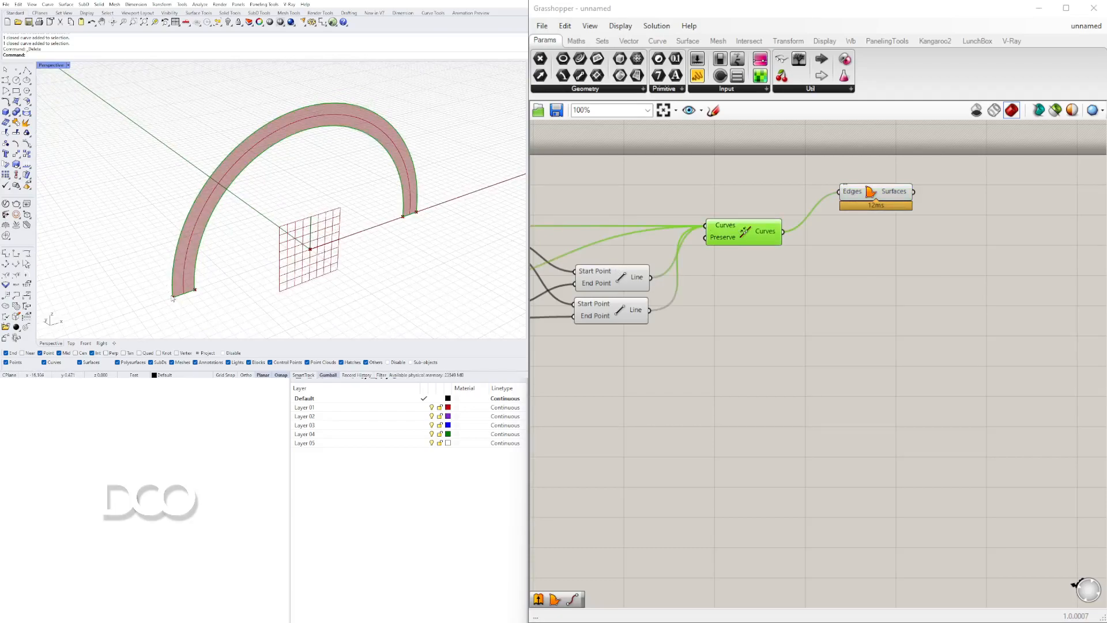
{"action": "left_click", "coordinate": [856, 172]}
{"action": "left_click_drag", "start_coordinate": [871, 190], "coordinate": [878, 197]}
{"action": "left_click", "coordinate": [744, 233]}
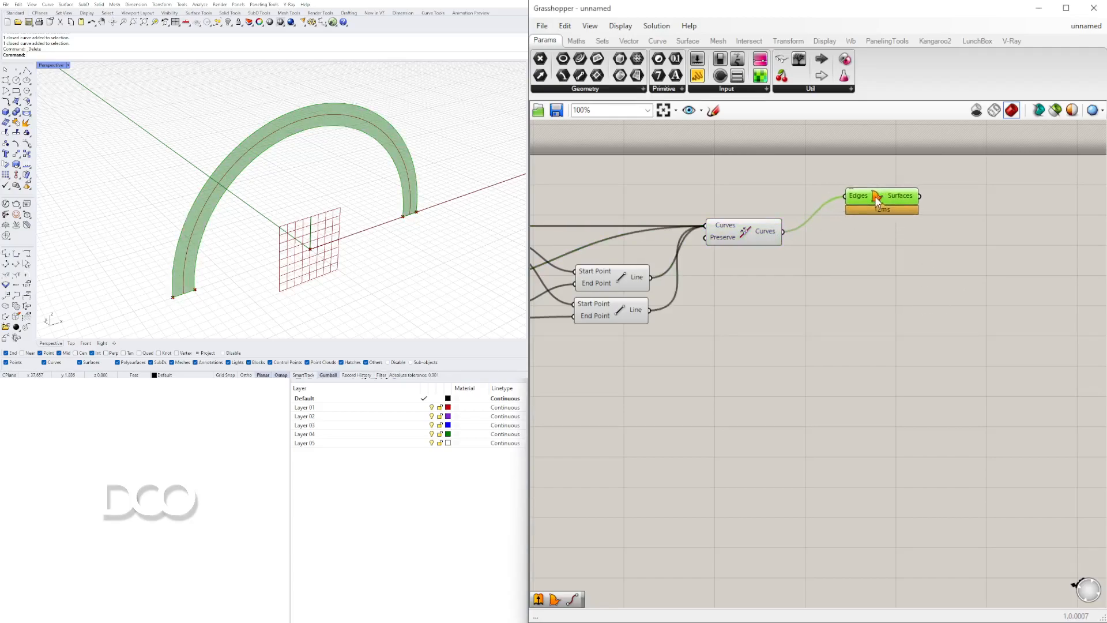
{"action": "left_click", "coordinate": [760, 236]}
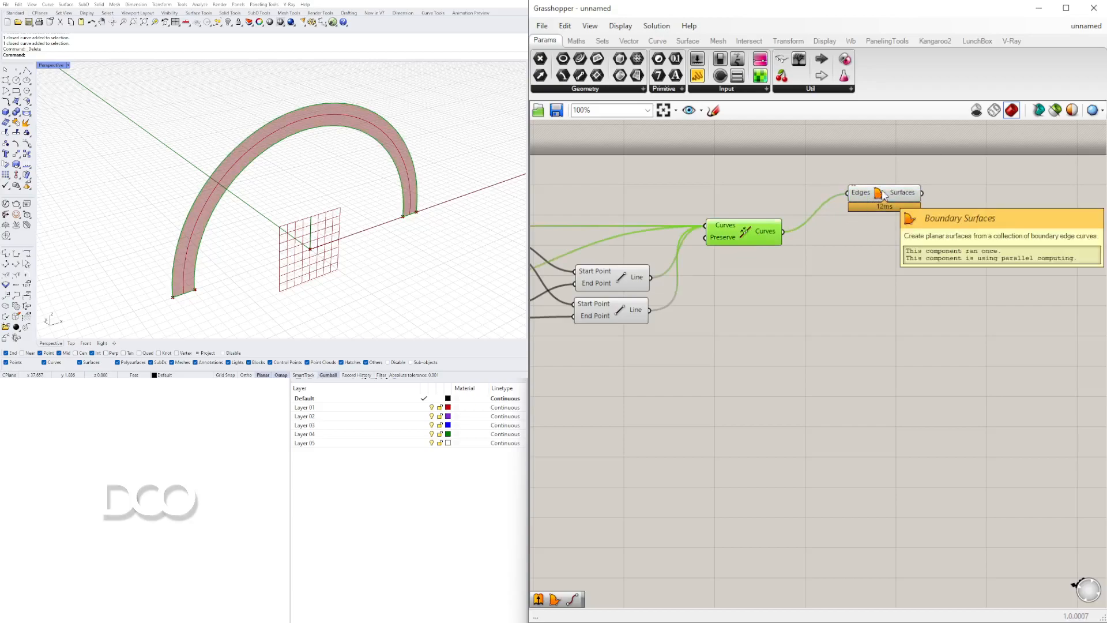
Add an Offset Curve component below Boundary Surfaces and connect the Join Curves output to its Curve input
{"action": "double_click", "coordinate": [808, 281]}
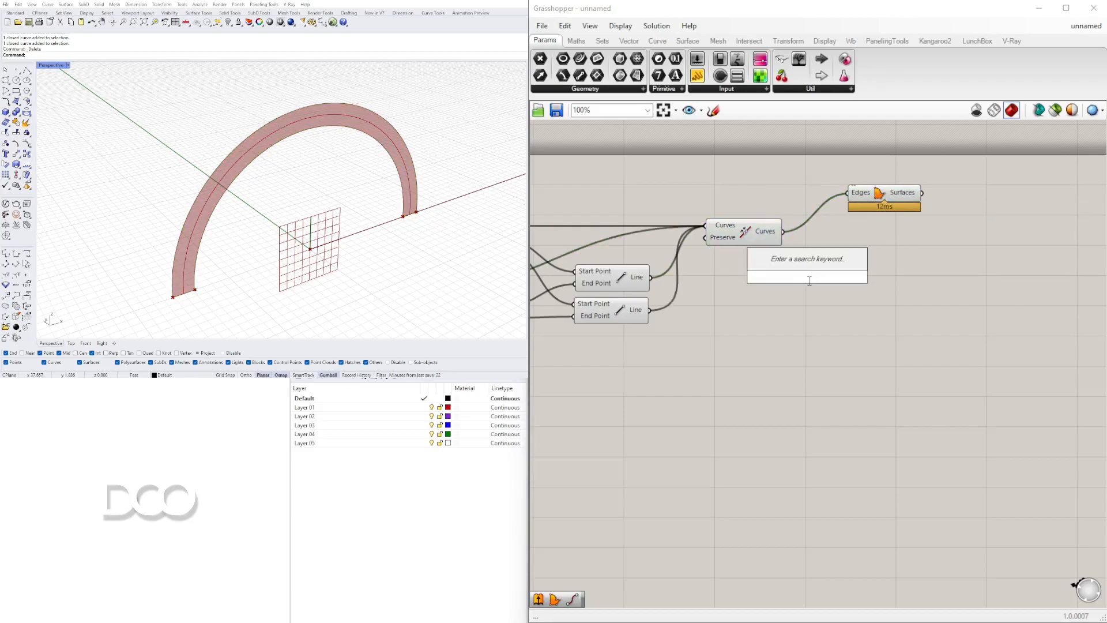
{"action": "type", "text": "offset"}
{"action": "left_click", "coordinate": [767, 247]}
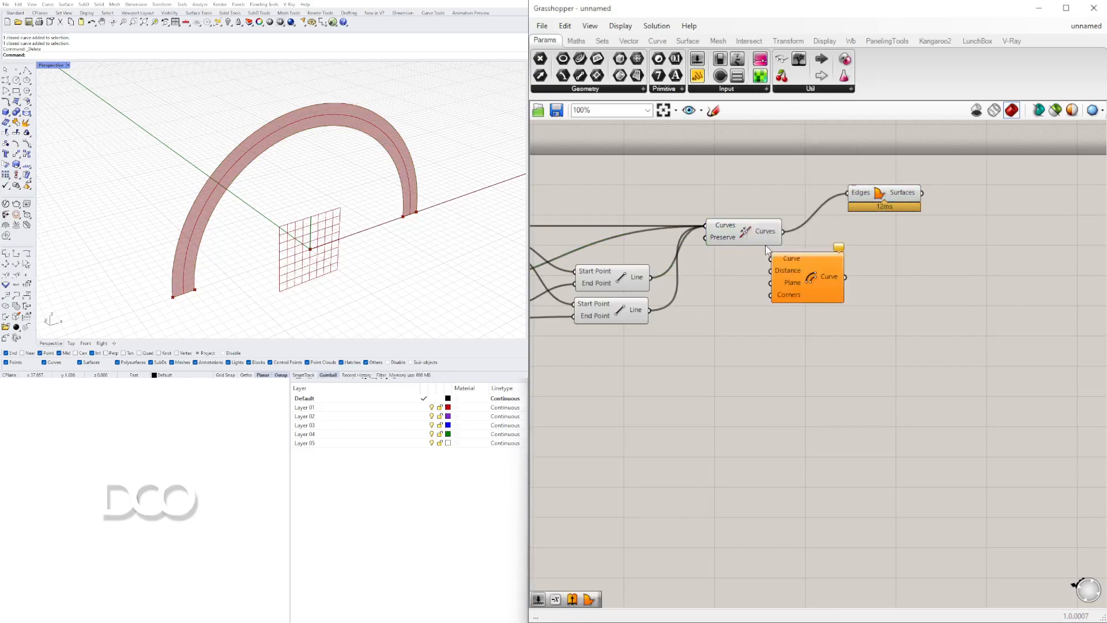
{"action": "left_click", "coordinate": [775, 235]}
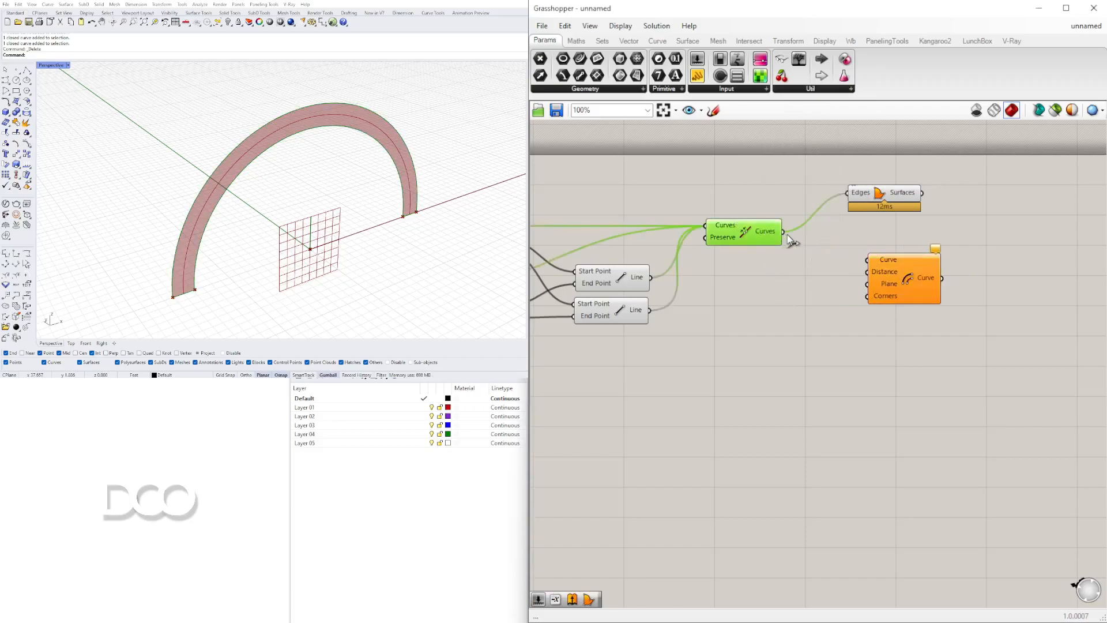
{"action": "left_click_drag", "start_coordinate": [784, 231], "coordinate": [883, 311]}
Create a number slider of 1.50 and connect it to the Distance input of the new Offset Curve
{"action": "scroll", "coordinate": [730, 321], "scroll_direction": "down", "scroll_amount": 2}
{"action": "right_click_drag", "start_coordinate": [721, 327], "coordinate": [793, 328]}
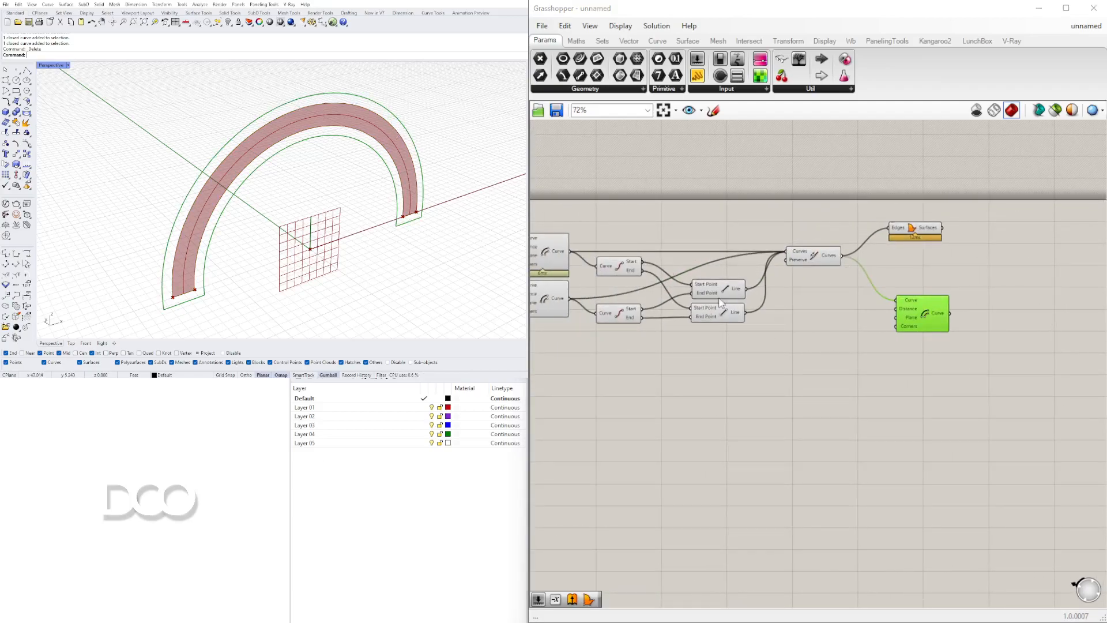
{"action": "scroll", "coordinate": [872, 294], "scroll_direction": "up", "scroll_amount": 3}
{"action": "double_click", "coordinate": [762, 332]}
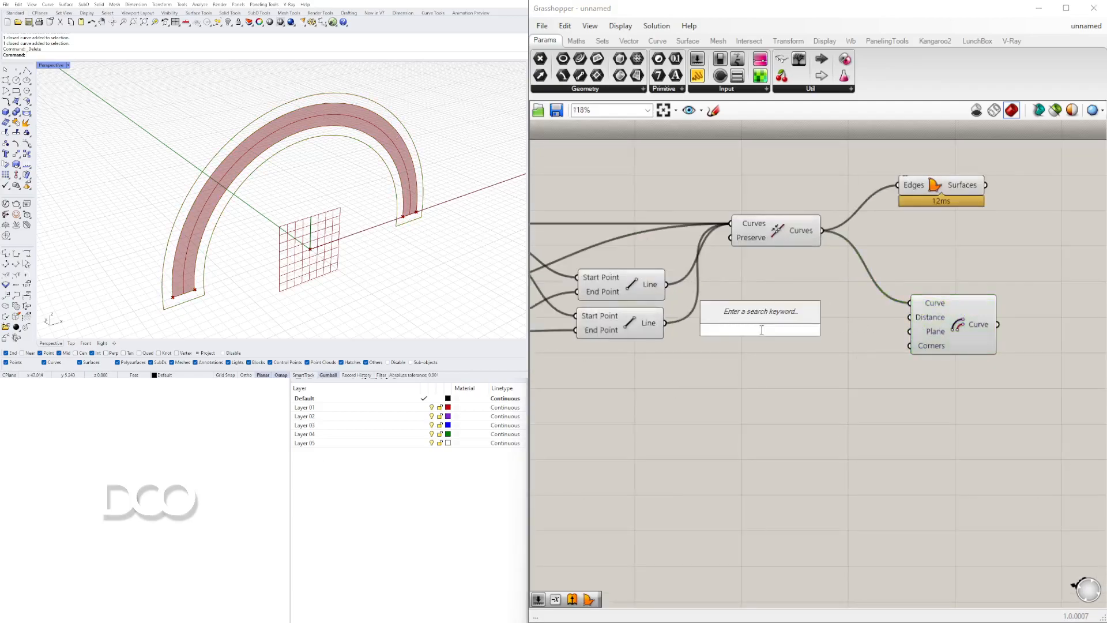
{"action": "type", "text": "1.5"}
{"action": "key", "text": "Return"}
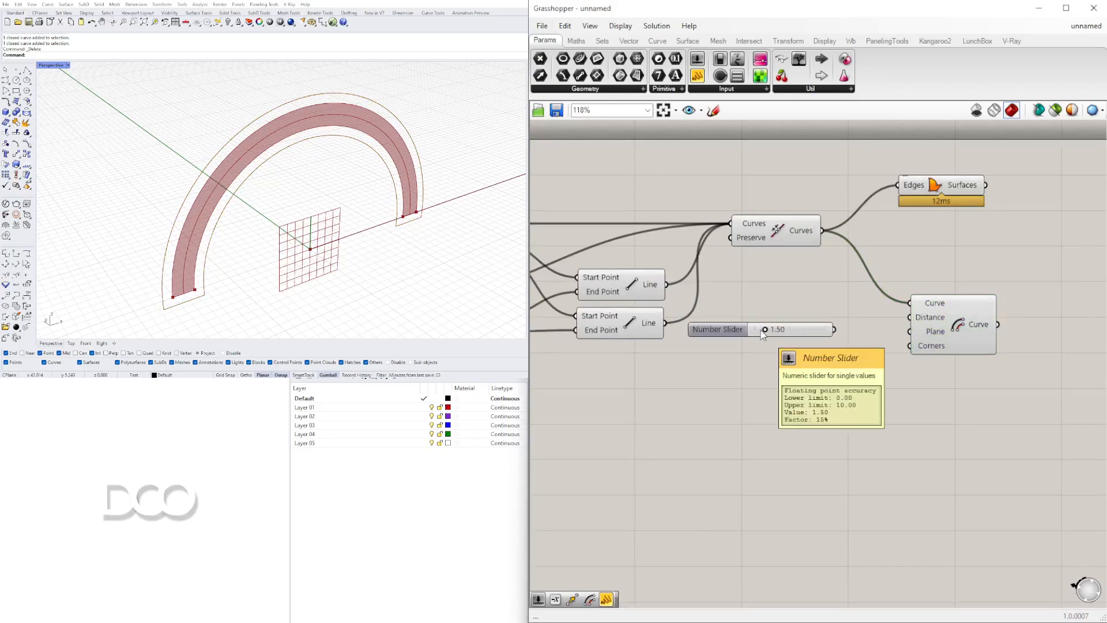
{"action": "scroll", "coordinate": [845, 331], "scroll_direction": "up", "scroll_amount": 4}
{"action": "left_click_drag", "start_coordinate": [829, 325], "coordinate": [970, 300]}
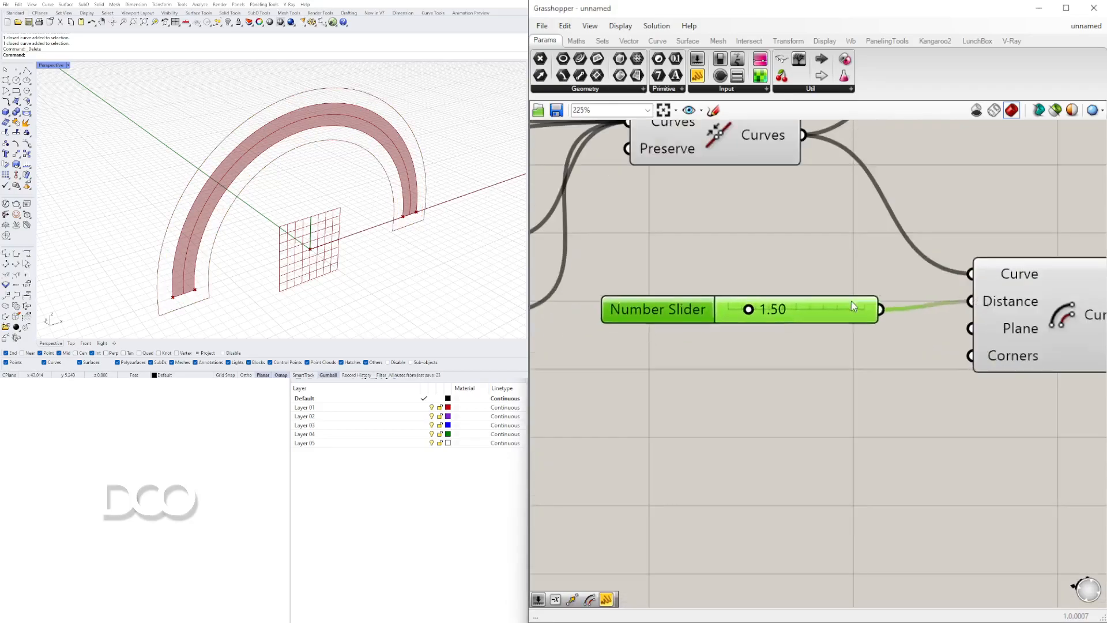
Lower the new offset distance slider to 0.00 and check its numeric domain in the slider settings
{"action": "scroll", "coordinate": [839, 306], "scroll_direction": "up", "scroll_amount": 4}
{"action": "left_click_drag", "start_coordinate": [764, 303], "coordinate": [713, 309]}
{"action": "scroll", "coordinate": [713, 310], "scroll_direction": "down", "scroll_amount": 3}
{"action": "left_click_drag", "start_coordinate": [814, 356], "coordinate": [754, 357]}
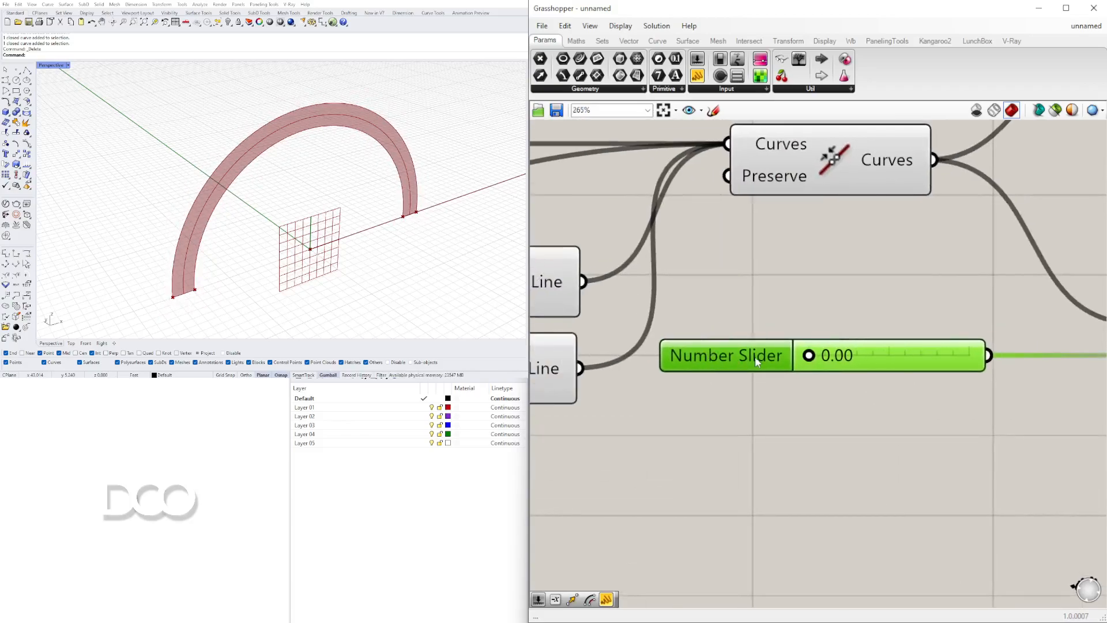
{"action": "scroll", "coordinate": [743, 356], "scroll_direction": "down", "scroll_amount": 2}
{"action": "double_click", "coordinate": [743, 357]}
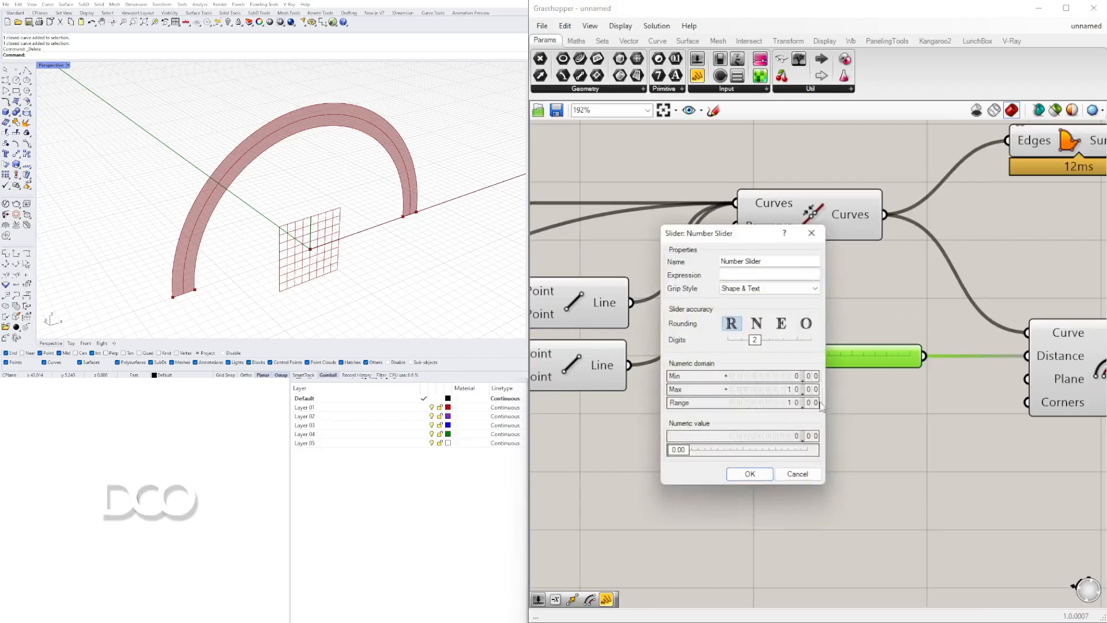
{"action": "key", "text": "Escape"}
{"action": "scroll", "coordinate": [404, 219], "scroll_direction": "up", "scroll_amount": 5}
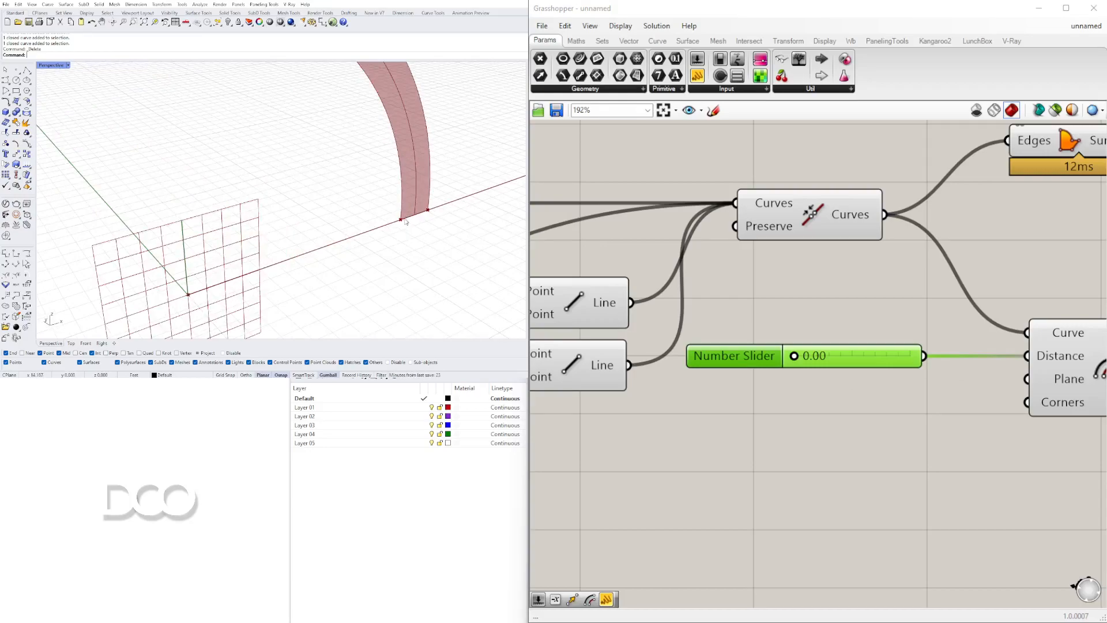
Move the new Offset Curve farther from its slider and add a Negative component below the wire
{"action": "scroll", "coordinate": [887, 276], "scroll_direction": "down", "scroll_amount": 4}
{"action": "right_click_drag", "start_coordinate": [887, 276], "coordinate": [654, 302]}
{"action": "left_click_drag", "start_coordinate": [791, 364], "coordinate": [917, 364]}
{"action": "left_click", "coordinate": [747, 432]}
{"action": "double_click", "coordinate": [747, 431]}
{"action": "type", "text": "NEG"}
{"action": "key", "text": "Return"}
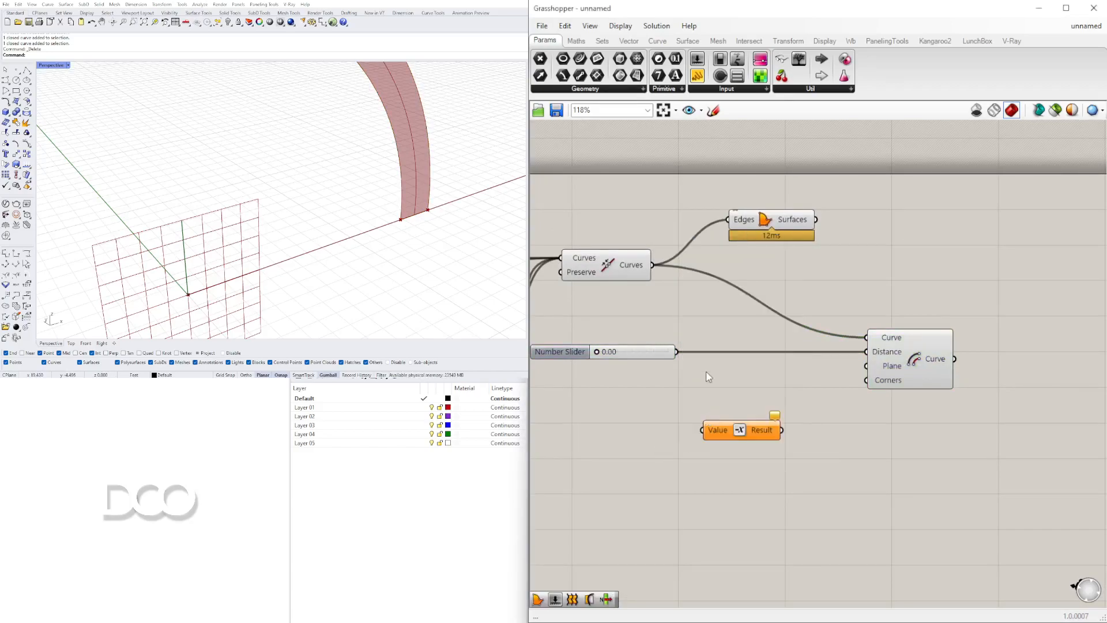
Route the slider through Negative into the Distance input of Offset Curve and align the slider and Negative with it
{"action": "left_click_drag", "start_coordinate": [678, 352], "coordinate": [703, 430]}
{"action": "left_click_drag", "start_coordinate": [749, 431], "coordinate": [866, 352]}
{"action": "left_click_drag", "start_coordinate": [715, 365], "coordinate": [757, 357]}
{"action": "left_click_drag", "start_coordinate": [571, 352], "coordinate": [657, 355]}
Set the maximum of the new offset distance slider to 2
{"action": "scroll", "coordinate": [659, 352], "scroll_direction": "up", "scroll_amount": 3}
{"action": "scroll", "coordinate": [669, 354], "scroll_direction": "down", "scroll_amount": 3}
{"action": "double_click", "coordinate": [672, 354]}
{"action": "double_click", "coordinate": [637, 354]}
{"action": "double_click", "coordinate": [647, 386]}
{"action": "type", "text": "2"}
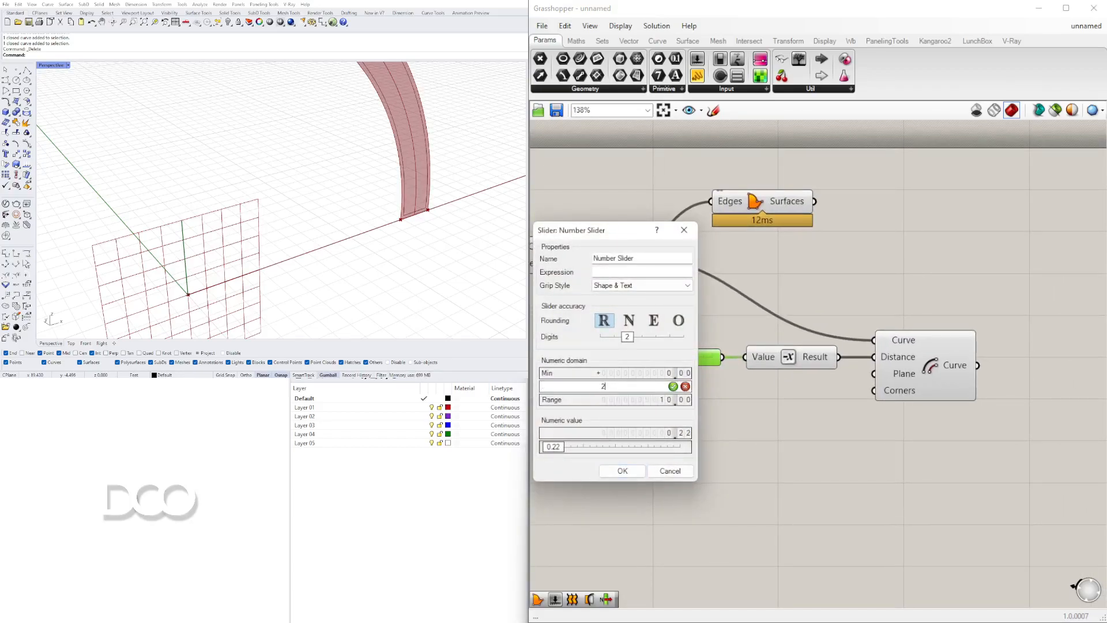
{"action": "left_click", "coordinate": [623, 471]}
Set the new offset distance slider to 0.20
{"action": "scroll", "coordinate": [640, 357], "scroll_direction": "up", "scroll_amount": 4}
{"action": "left_click_drag", "start_coordinate": [643, 357], "coordinate": [637, 358]}
{"action": "double_click", "coordinate": [650, 356]}
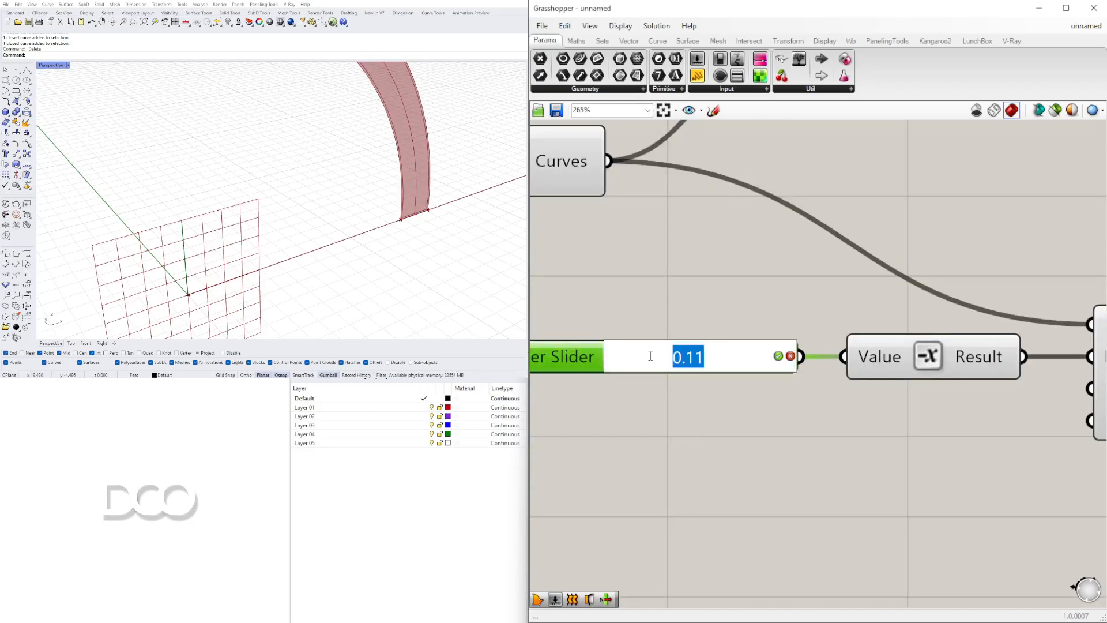
{"action": "type", "text": ".2"}
{"action": "key", "text": "Return"}
{"action": "scroll", "coordinate": [946, 303], "scroll_direction": "down", "scroll_amount": 4}
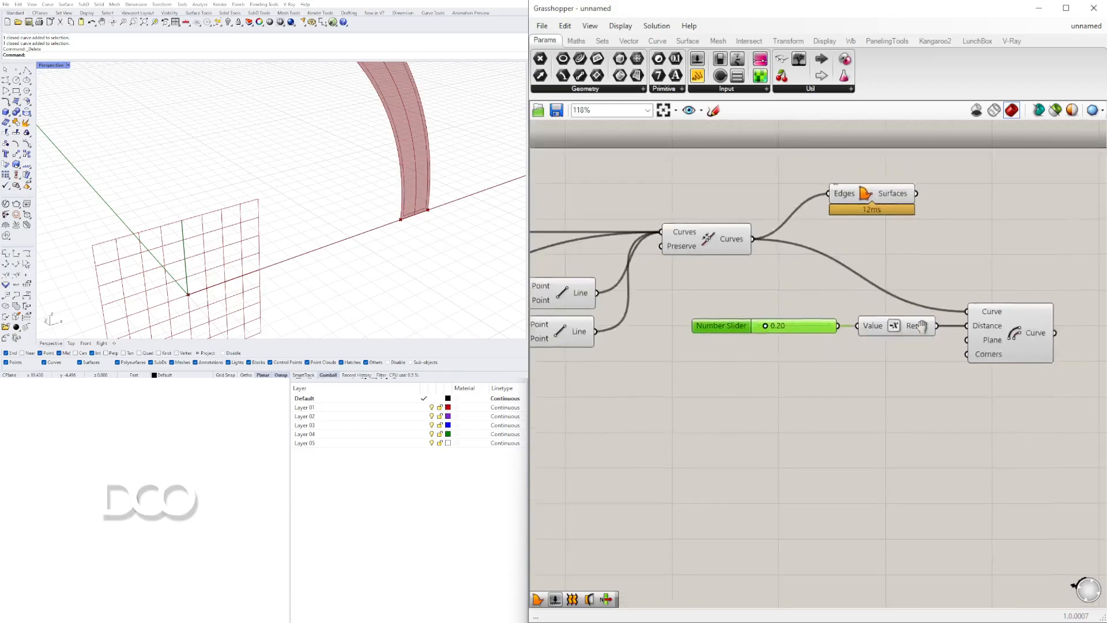
Highlight the inner offset together with the joined outline, and move Boundary Surfaces farther away from Join Curves
{"action": "right_click_drag", "start_coordinate": [949, 306], "coordinate": [831, 376]}
{"action": "left_click", "coordinate": [917, 383]}
{"action": "right_click_drag", "start_coordinate": [751, 327], "coordinate": [777, 327]}
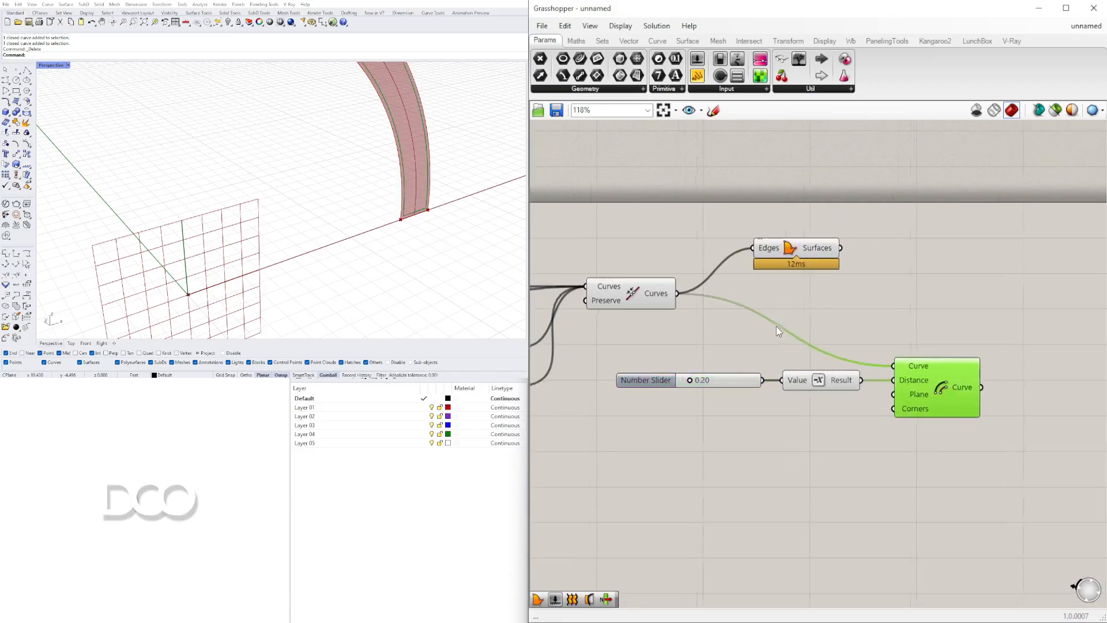
{"action": "left_click", "coordinate": [640, 294], "text": "shift"}
{"action": "left_click", "coordinate": [1016, 227]}
{"action": "left_click_drag", "start_coordinate": [830, 248], "coordinate": [992, 226]}
Add a second Boundary Surfaces component and place it between the first one and the new Offset Curve
{"action": "double_click", "coordinate": [955, 314]}
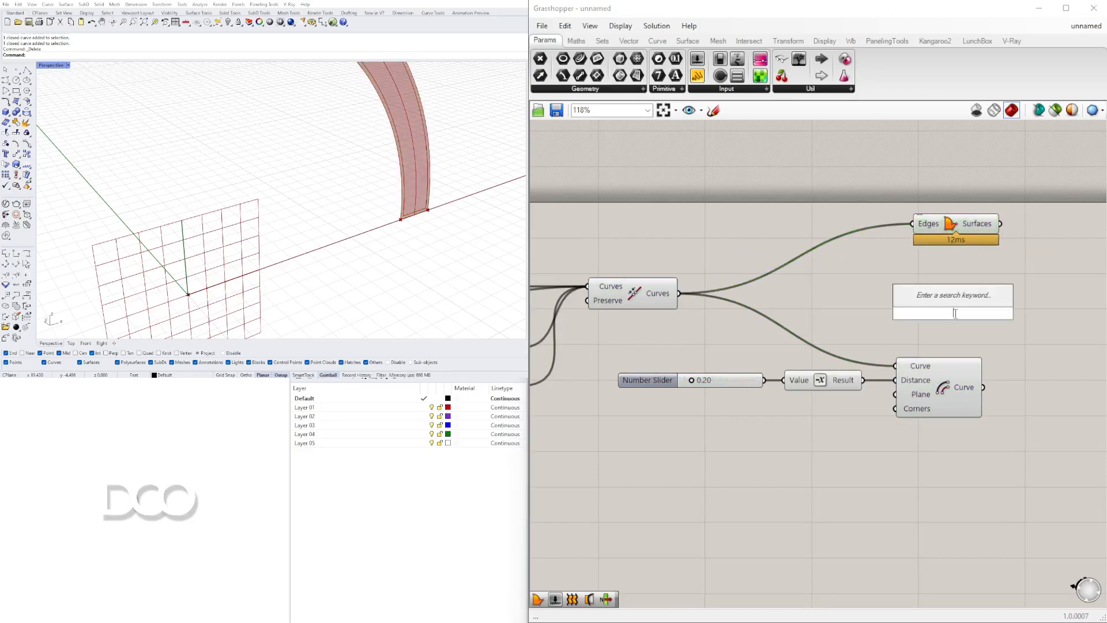
{"action": "type", "text": "BOUND"}
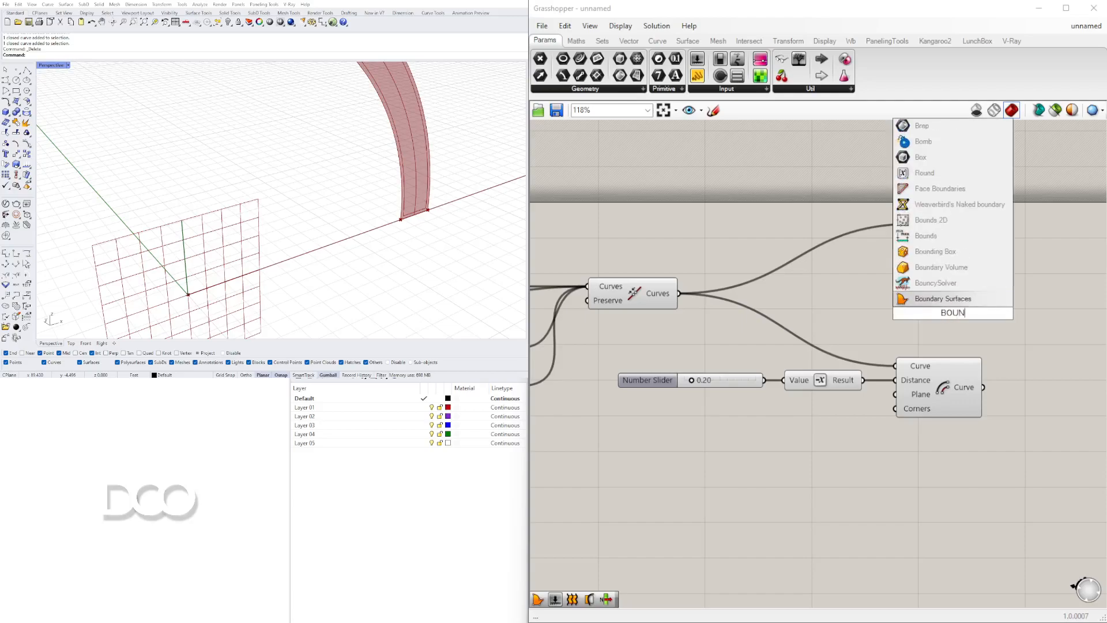
{"action": "left_click", "coordinate": [943, 297]}
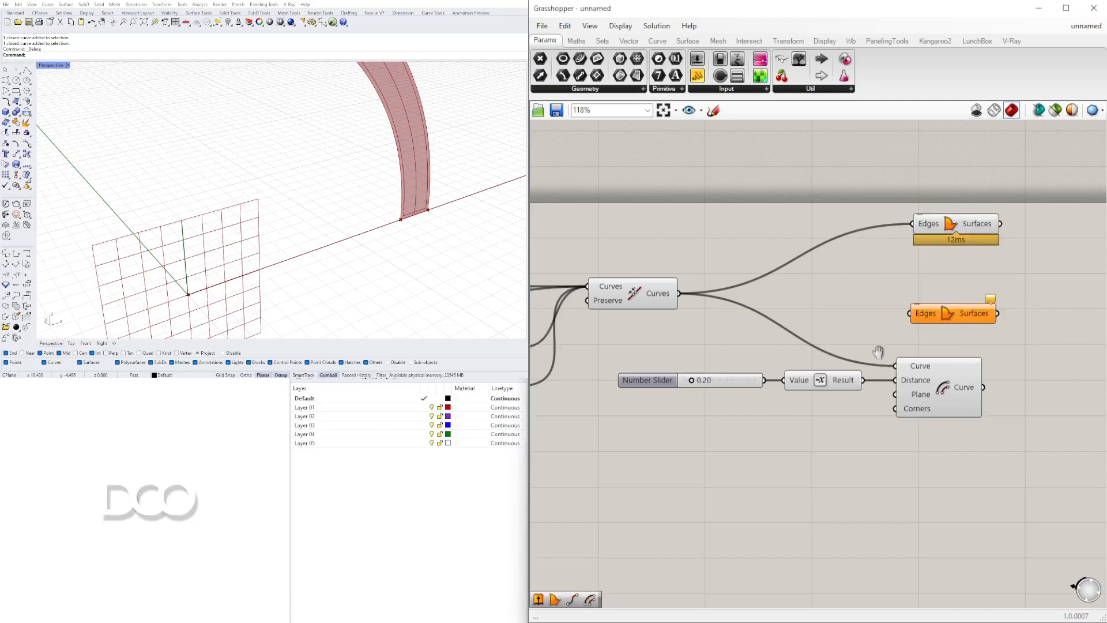
{"action": "right_click_drag", "start_coordinate": [946, 319], "coordinate": [785, 313]}
{"action": "left_click_drag", "start_coordinate": [785, 313], "coordinate": [882, 311]}
Connect the Join Curves and new Offset Curve outputs to the Edges input of the second Boundary Surfaces and flatten that input
{"action": "scroll", "coordinate": [788, 308], "scroll_direction": "down", "scroll_amount": 1}
{"action": "scroll", "coordinate": [789, 307], "scroll_direction": "down", "scroll_amount": 1}
{"action": "right_click_drag", "start_coordinate": [789, 307], "coordinate": [823, 308]}
{"action": "left_click", "coordinate": [595, 297]}
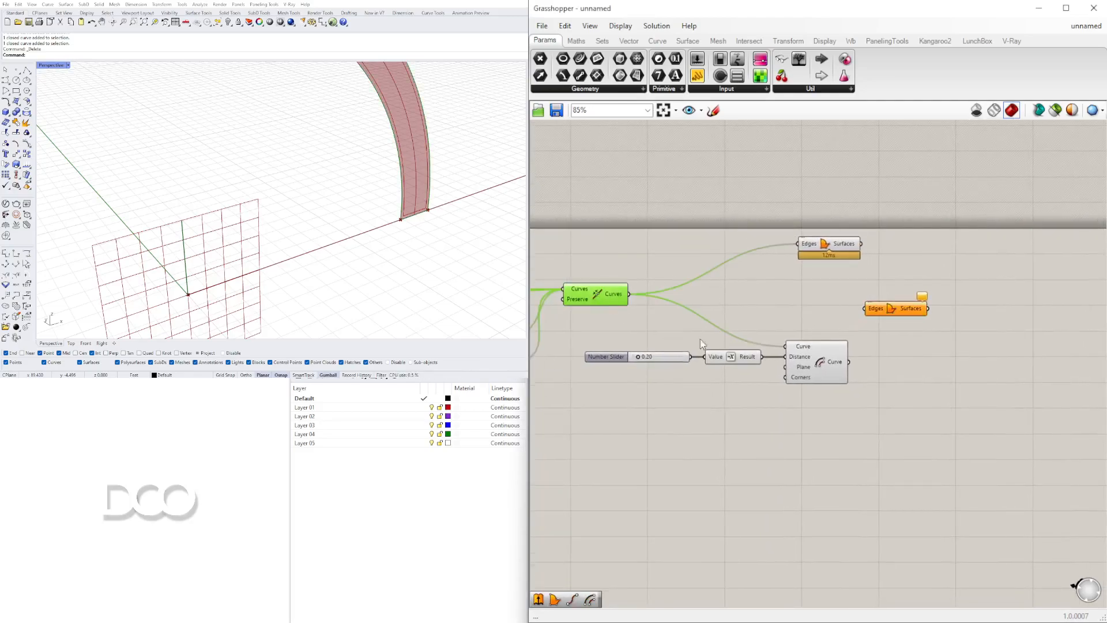
{"action": "left_click", "coordinate": [819, 349], "text": "shift"}
{"action": "left_click", "coordinate": [673, 303]}
{"action": "left_click_drag", "start_coordinate": [630, 294], "coordinate": [901, 323]}
{"action": "left_click_drag", "start_coordinate": [849, 361], "coordinate": [891, 317], "text": "shift"}
{"action": "right_click", "coordinate": [893, 316]}
{"action": "left_click", "coordinate": [939, 411]}
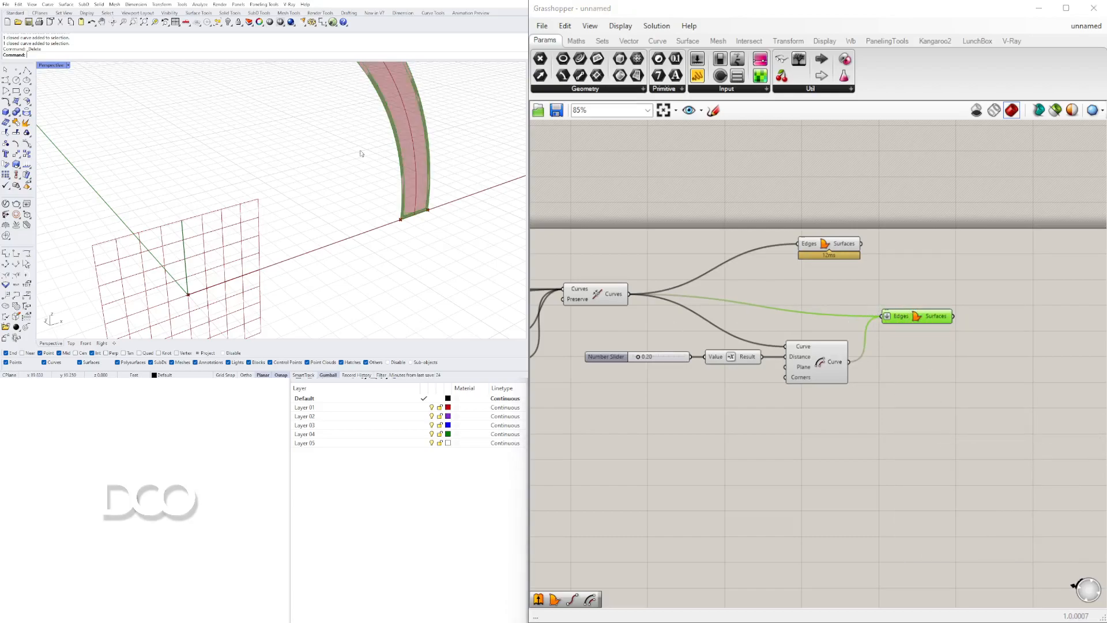
Move the slider, Negative, Offset Curve and second Boundary Surfaces closer to Join Curves, and view the selected frame surface in Perspective
{"action": "scroll", "coordinate": [357, 150], "scroll_direction": "down", "scroll_amount": 10}
{"action": "scroll", "coordinate": [348, 127], "scroll_direction": "up", "scroll_amount": 7}
{"action": "right_click_drag", "start_coordinate": [382, 126], "coordinate": [365, 124]}
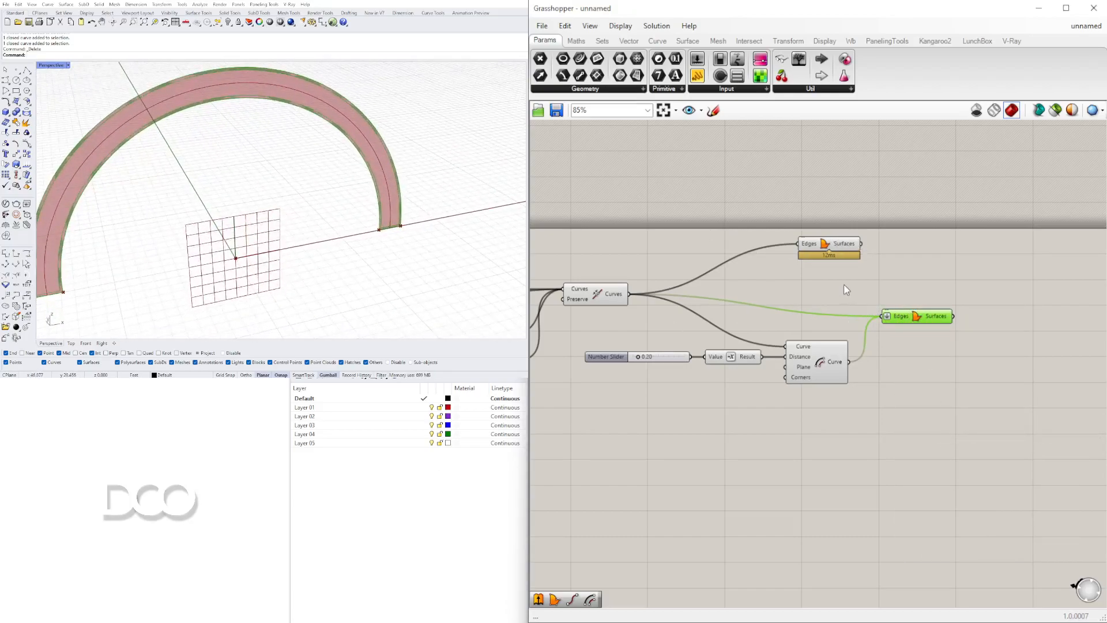
{"action": "left_click_drag", "start_coordinate": [853, 440], "coordinate": [628, 346]}
{"action": "left_click_drag", "start_coordinate": [816, 363], "coordinate": [778, 365]}
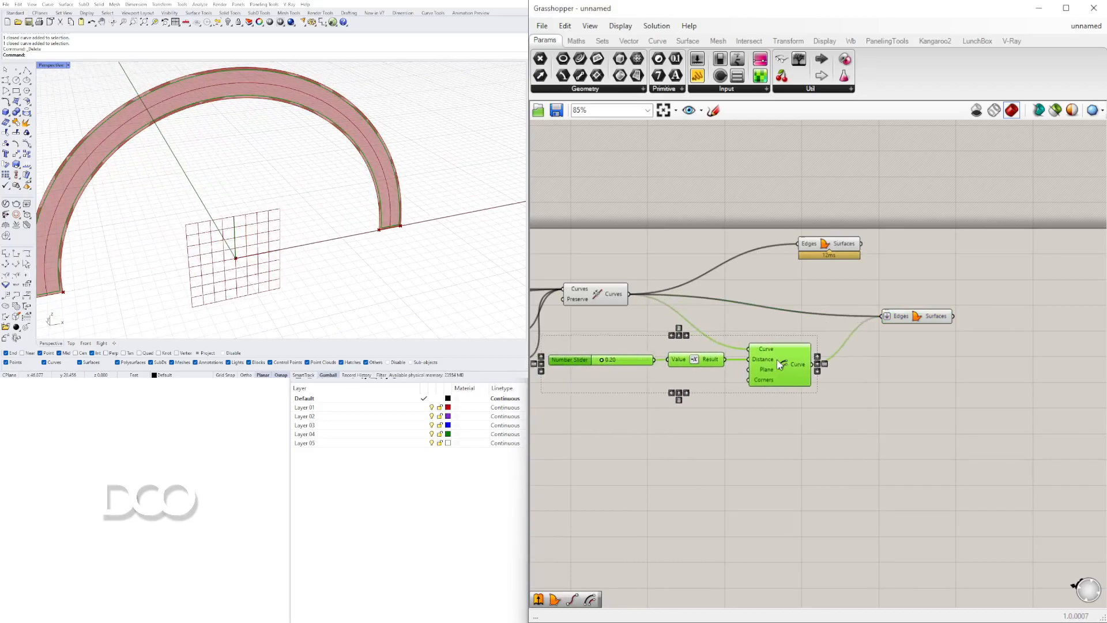
{"action": "left_click_drag", "start_coordinate": [914, 319], "coordinate": [865, 331]}
{"action": "left_click", "coordinate": [864, 344]}
{"action": "left_click", "coordinate": [864, 333]}
{"action": "scroll", "coordinate": [379, 213], "scroll_direction": "up", "scroll_amount": 8}
{"action": "scroll", "coordinate": [271, 223], "scroll_direction": "down", "scroll_amount": 5}
{"action": "scroll", "coordinate": [239, 233], "scroll_direction": "down", "scroll_amount": 8}
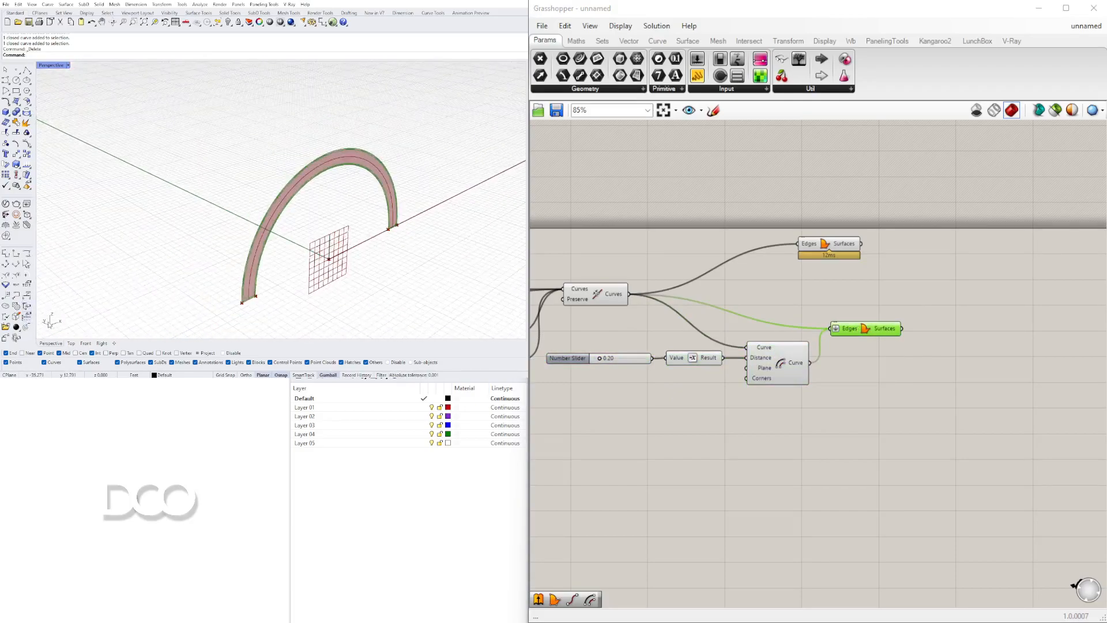
Add an Extrude component after the second Boundary Surfaces and connect that component's Surfaces output to the Base input
{"action": "right_click_drag", "start_coordinate": [177, 284], "coordinate": [116, 268]}
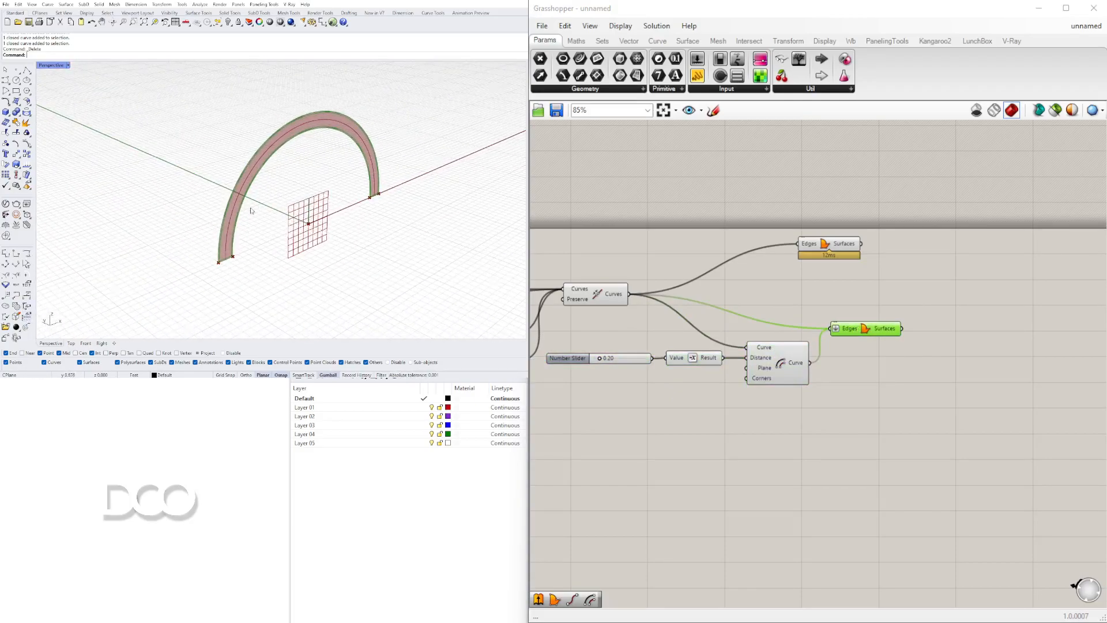
{"action": "right_click_drag", "start_coordinate": [251, 211], "coordinate": [91, 285]}
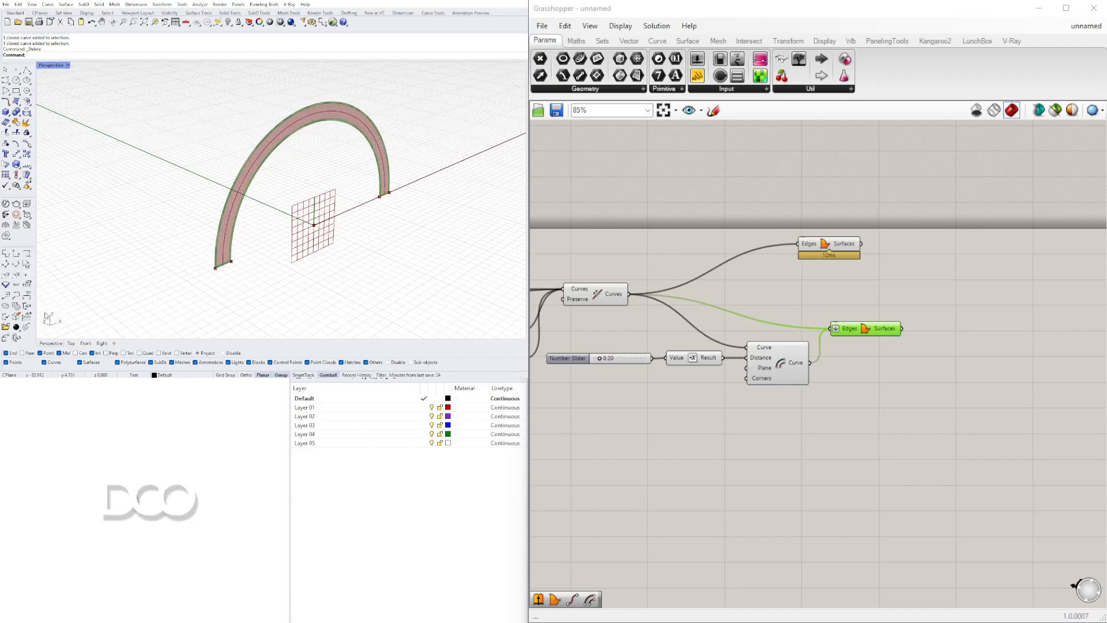
{"action": "right_click_drag", "start_coordinate": [388, 209], "coordinate": [398, 235]}
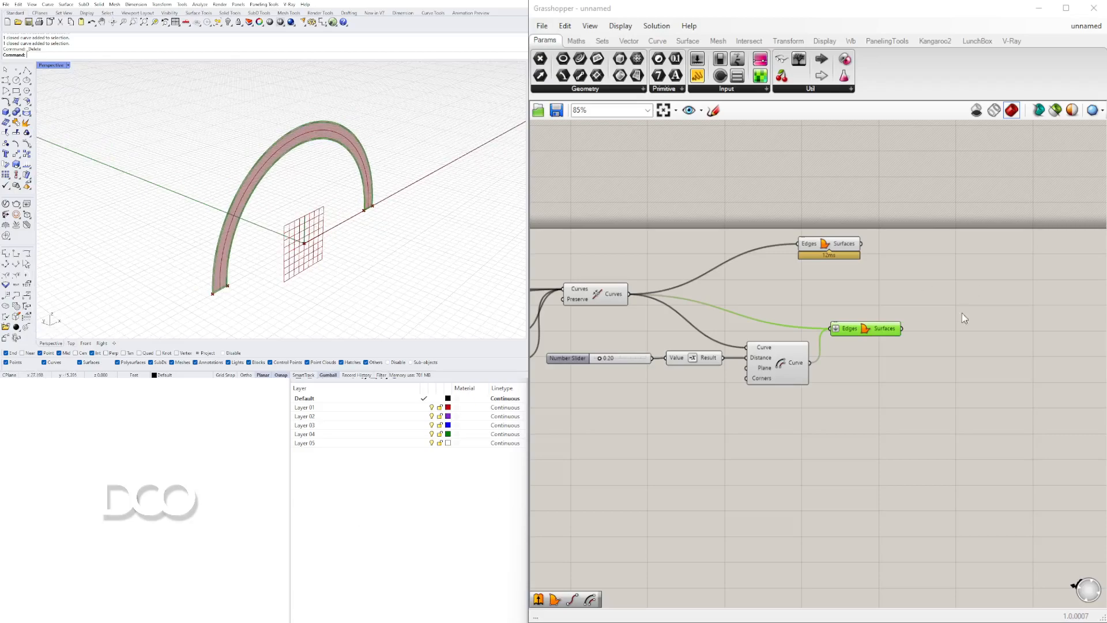
{"action": "double_click", "coordinate": [973, 388]}
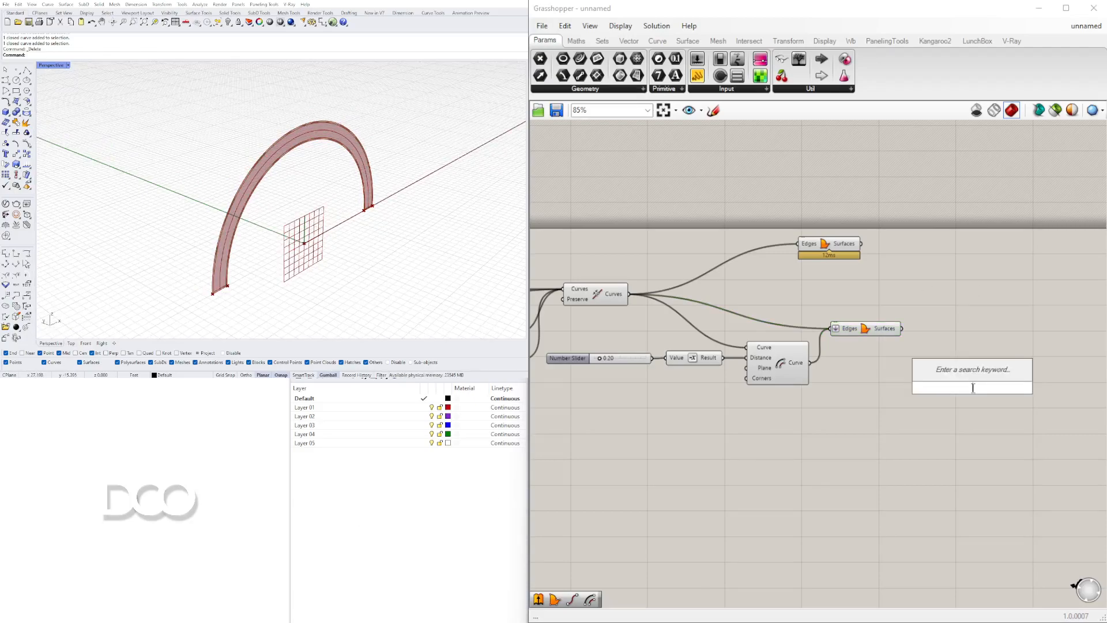
{"action": "type", "text": "EXTRUDE"}
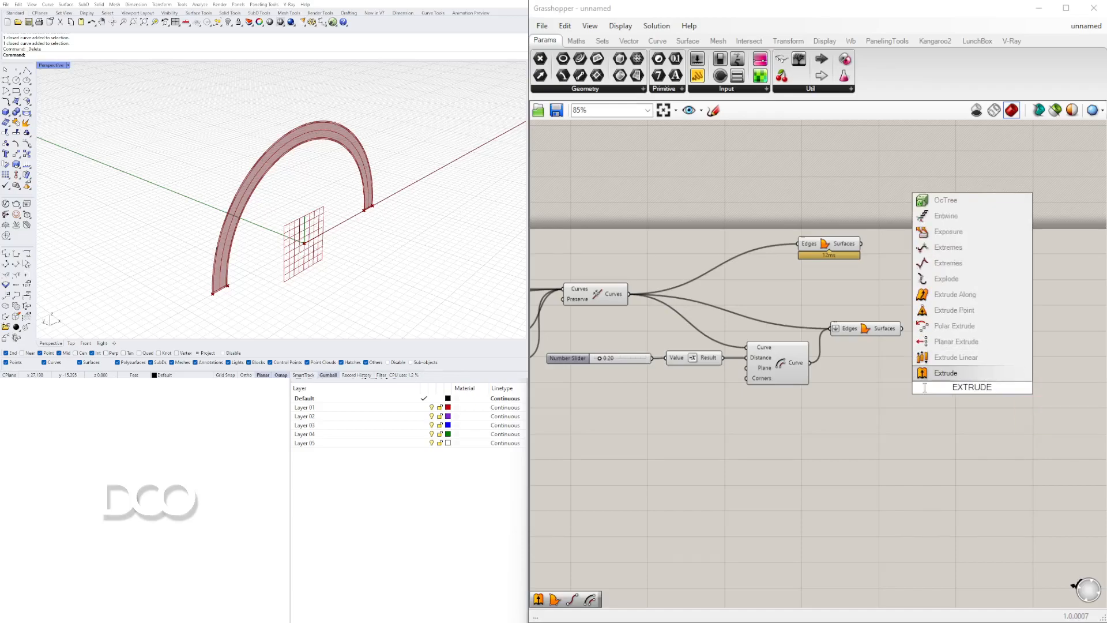
{"action": "left_click", "coordinate": [942, 375]}
{"action": "right_click_drag", "start_coordinate": [957, 383], "coordinate": [876, 403]}
{"action": "left_click_drag", "start_coordinate": [874, 421], "coordinate": [897, 408]}
{"action": "left_click_drag", "start_coordinate": [950, 376], "coordinate": [952, 374]}
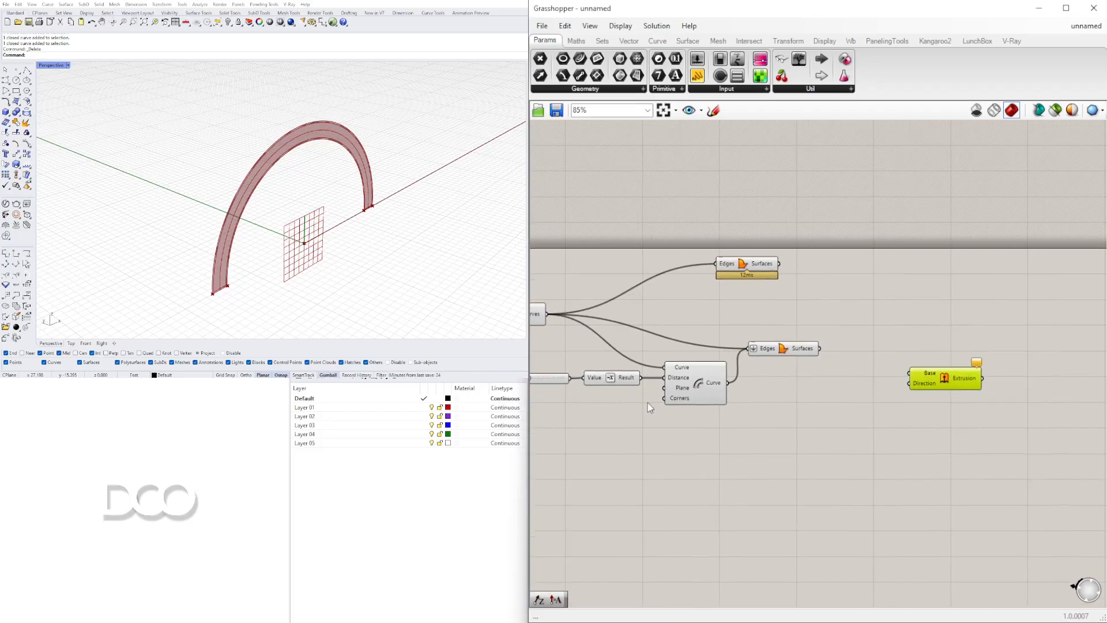
{"action": "left_click_drag", "start_coordinate": [820, 349], "coordinate": [938, 361]}
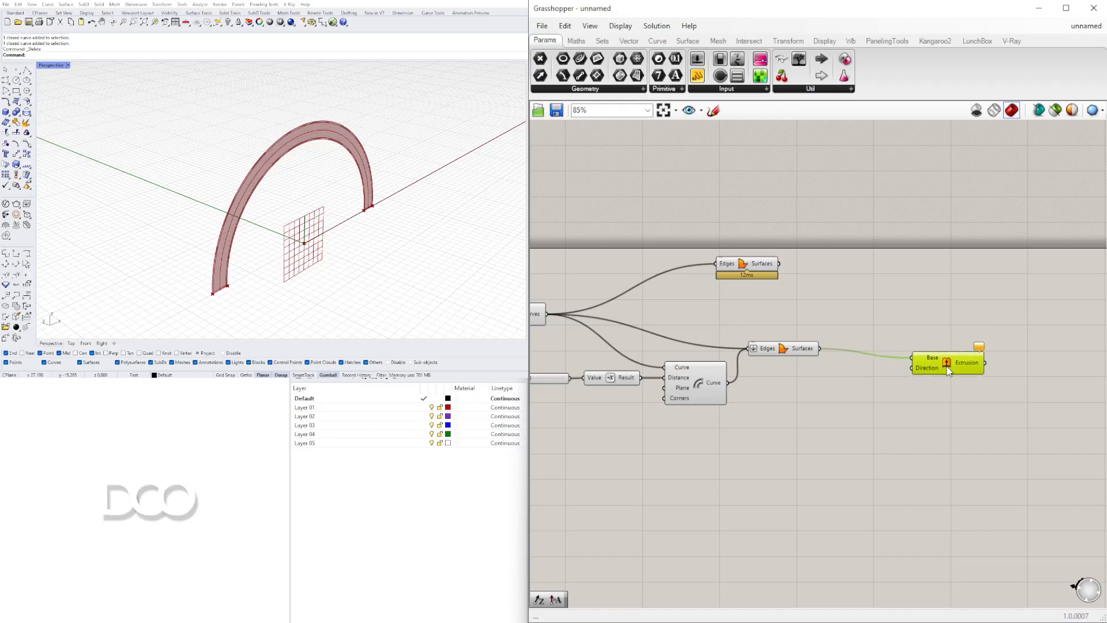
Add a Unit Y vector component, connect its output to the Extrude Direction input, and place it below the second Boundary Surfaces
{"action": "double_click", "coordinate": [814, 390]}
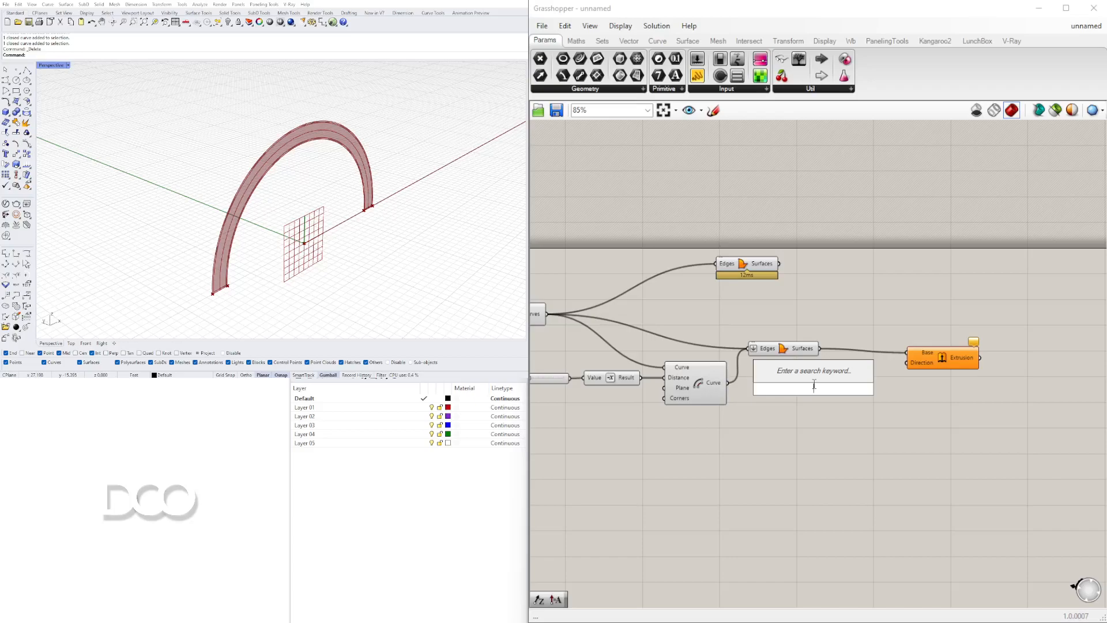
{"action": "type", "text": "y"}
{"action": "left_click", "coordinate": [801, 372]}
{"action": "left_click_drag", "start_coordinate": [828, 388], "coordinate": [783, 431]}
{"action": "left_click_drag", "start_coordinate": [930, 363], "coordinate": [867, 389]}
{"action": "left_click_drag", "start_coordinate": [779, 431], "coordinate": [844, 386]}
{"action": "right_click_drag", "start_coordinate": [782, 408], "coordinate": [832, 386]}
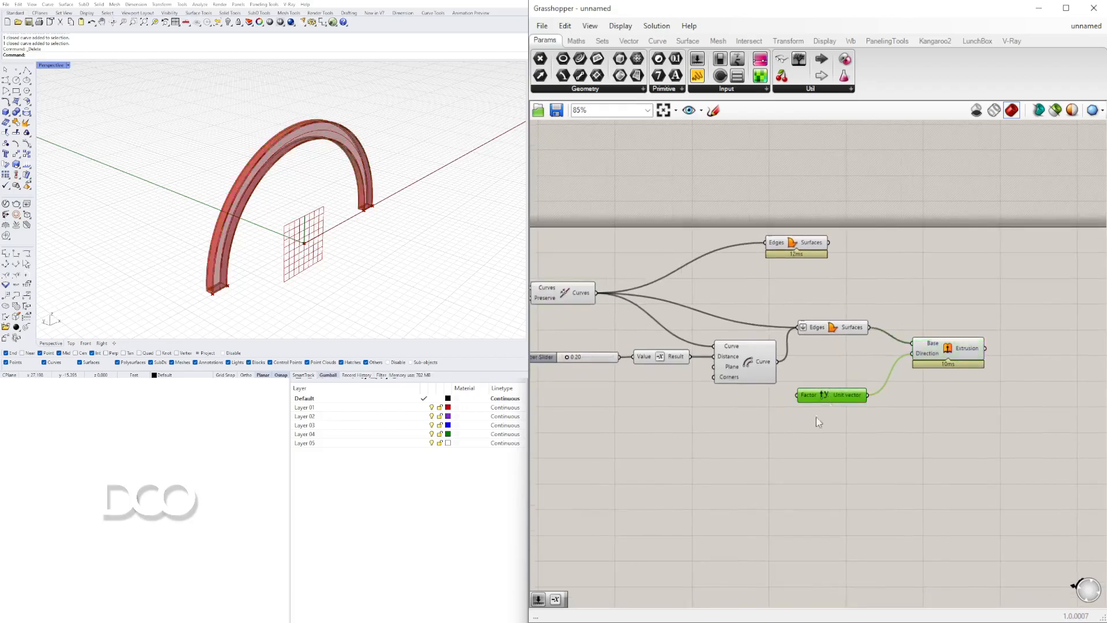
Duplicate the 0.20 number slider, connect the copy to the Unit Y Factor input and set it to 1.12
{"action": "left_click", "coordinate": [825, 409]}
{"action": "right_click_drag", "start_coordinate": [616, 404], "coordinate": [722, 392]}
{"action": "mouse_move", "coordinate": [642, 348]}
{"action": "left_mouse_down", "text": "alt"}
{"action": "mouse_move", "coordinate": [796, 391]}
{"action": "mouse_move", "coordinate": [861, 398]}
{"action": "mouse_move", "coordinate": [905, 384]}
{"action": "left_mouse_up", "text": "alt"}
{"action": "left_click", "coordinate": [907, 385]}
{"action": "scroll", "coordinate": [854, 392], "scroll_direction": "up", "scroll_amount": 4}
{"action": "scroll", "coordinate": [833, 397], "scroll_direction": "up", "scroll_amount": 4}
{"action": "left_click_drag", "start_coordinate": [798, 380], "coordinate": [921, 381]}
Rename the slider driving the Unit Y Factor as FRAME DEPTH
{"action": "scroll", "coordinate": [802, 386], "scroll_direction": "down", "scroll_amount": 3}
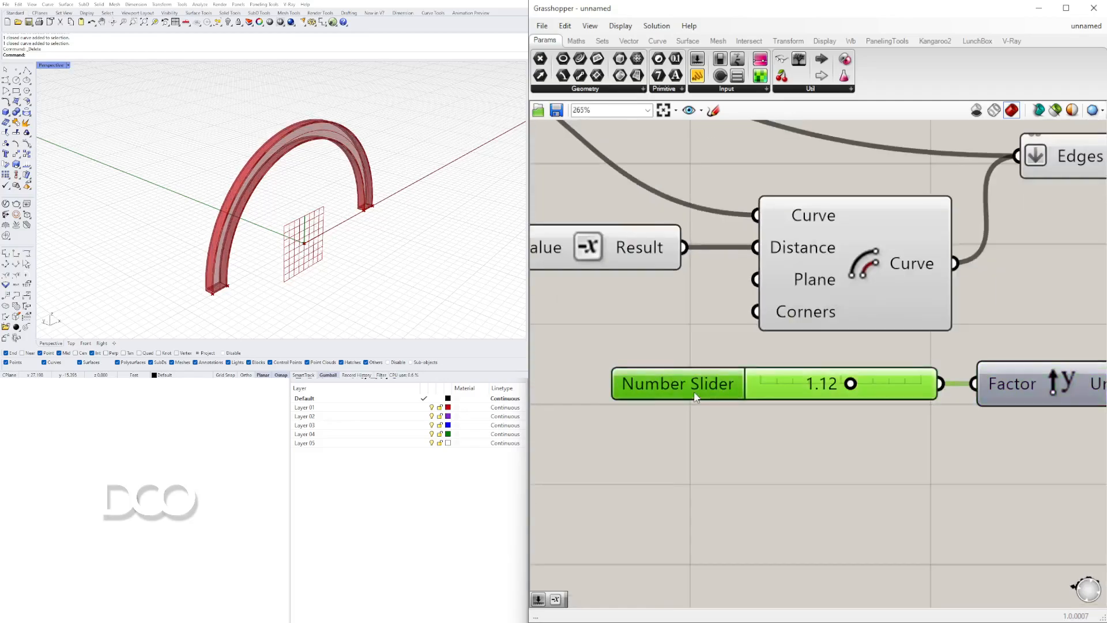
{"action": "right_click", "coordinate": [702, 393]}
{"action": "type", "text": "FRAME DEPTH"}
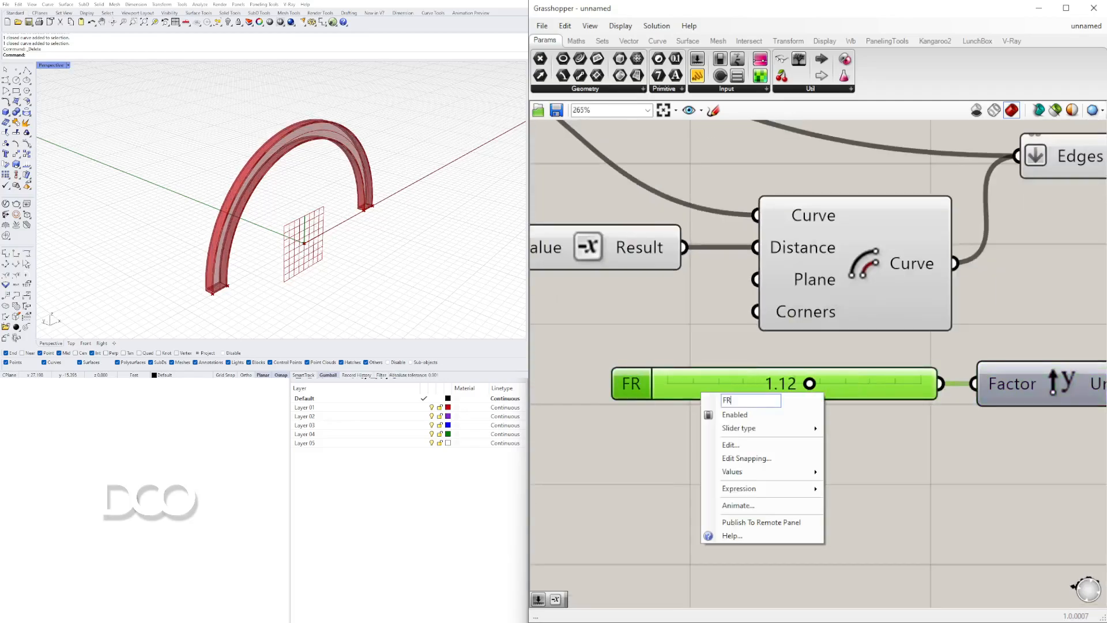
{"action": "key", "text": "Return"}
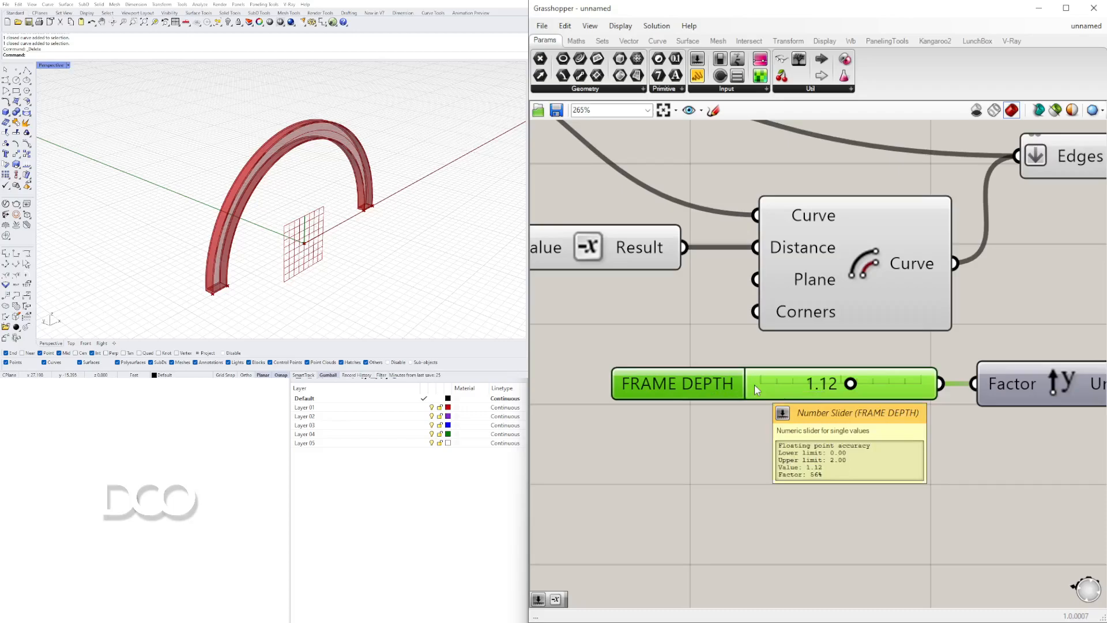
Rename the 0.20 slider feeding the Negative component before the inner Offset Curve as FRAME OFFSET
{"action": "scroll", "coordinate": [754, 385], "scroll_direction": "down", "scroll_amount": 5}
{"action": "scroll", "coordinate": [771, 387], "scroll_direction": "up", "scroll_amount": 2}
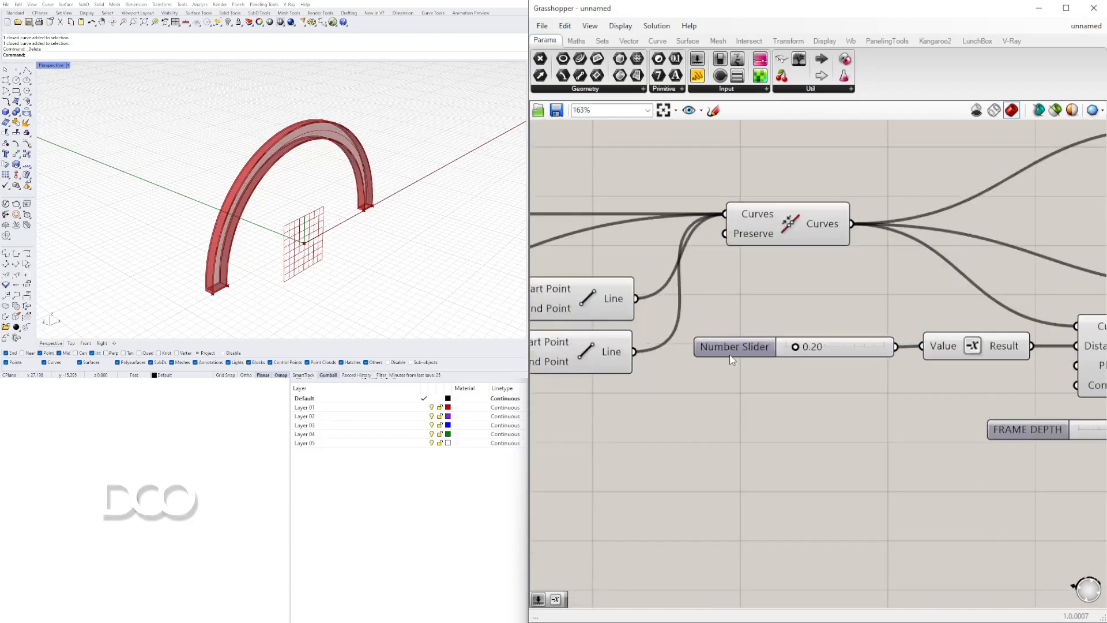
{"action": "right_click", "coordinate": [733, 347]}
{"action": "key", "text": "ctrl+a"}
{"action": "type", "text": "F"}
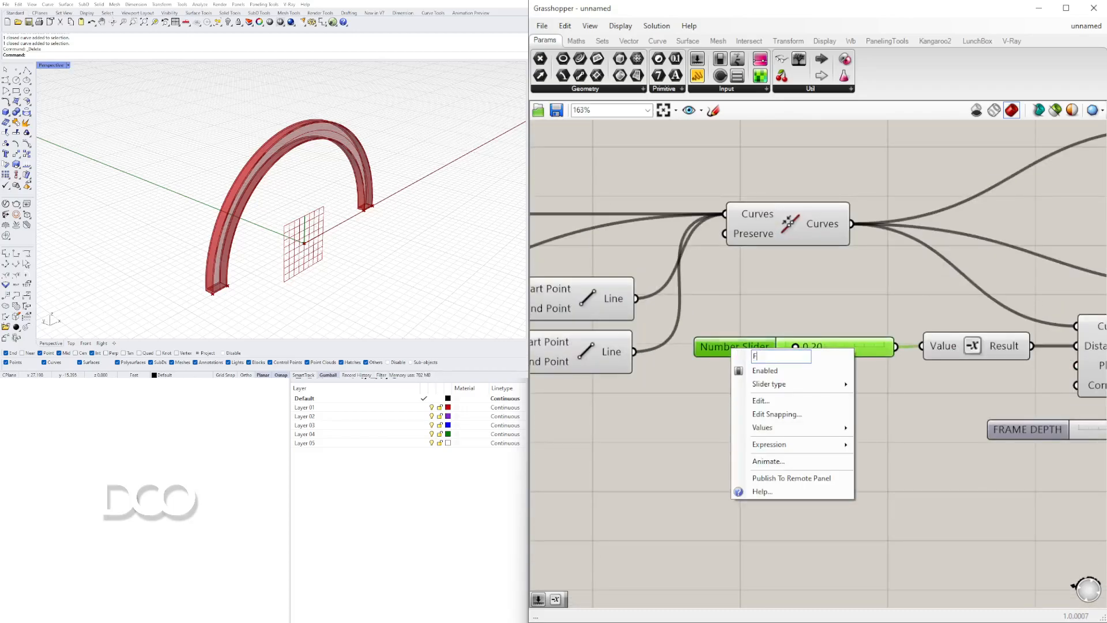
{"action": "type", "text": "RAME OFFSET"}
{"action": "key", "text": "Return"}
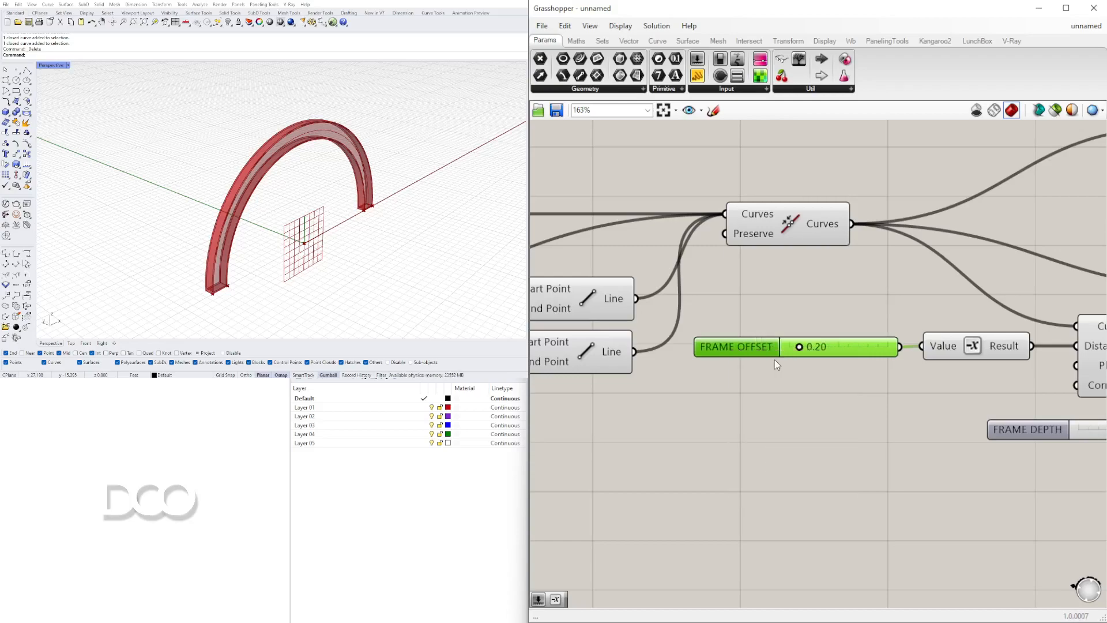
Set the STRUCTURE SIZE slider to 14 and the STRUCTURE OFFSET slider to 1.02
{"action": "scroll", "coordinate": [774, 359], "scroll_direction": "down", "scroll_amount": 3}
{"action": "right_click_drag", "start_coordinate": [702, 431], "coordinate": [1081, 424]}
{"action": "scroll", "coordinate": [865, 425], "scroll_direction": "down", "scroll_amount": 5}
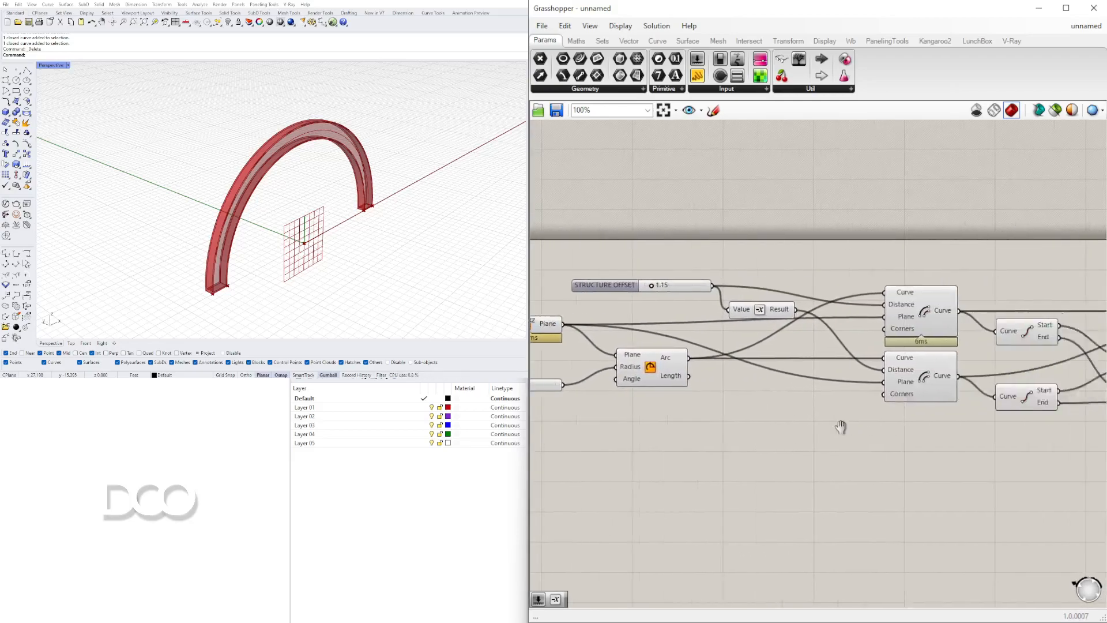
{"action": "scroll", "coordinate": [734, 412], "scroll_direction": "down", "scroll_amount": 2}
{"action": "right_click_drag", "start_coordinate": [756, 414], "coordinate": [828, 399]}
{"action": "right_click_drag", "start_coordinate": [353, 226], "coordinate": [275, 206]}
{"action": "scroll", "coordinate": [331, 215], "scroll_direction": "up", "scroll_amount": 2}
{"action": "right_click_drag", "start_coordinate": [642, 335], "coordinate": [742, 361]}
{"action": "scroll", "coordinate": [743, 363], "scroll_direction": "up", "scroll_amount": 6}
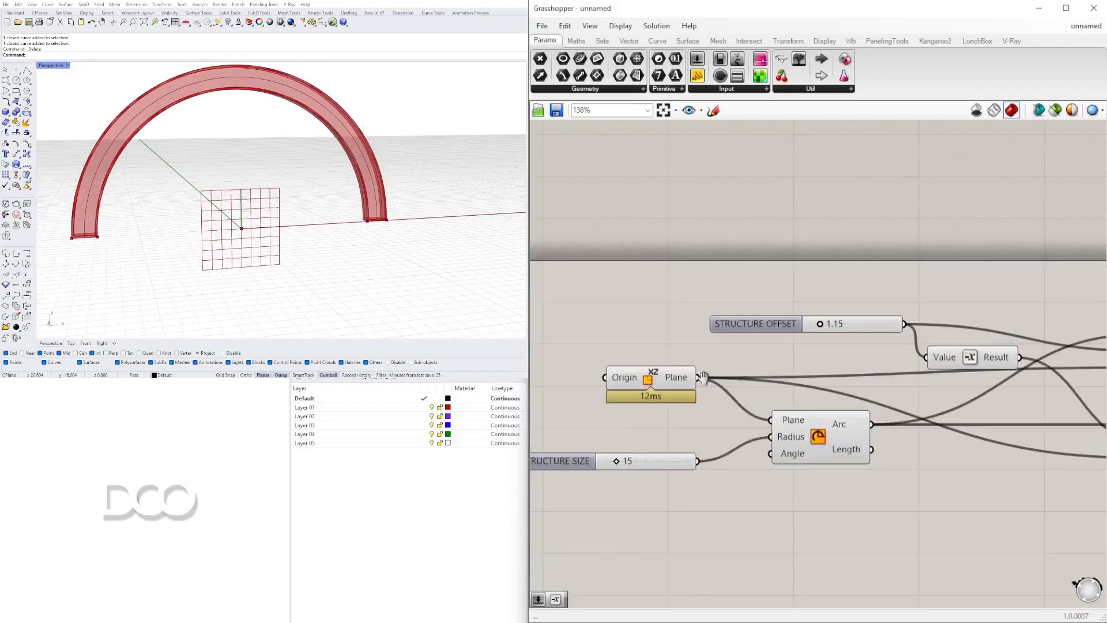
{"action": "left_click", "coordinate": [714, 420]}
{"action": "left_click_drag", "start_coordinate": [700, 419], "coordinate": [744, 398]}
{"action": "scroll", "coordinate": [695, 413], "scroll_direction": "down", "scroll_amount": 4}
{"action": "scroll", "coordinate": [702, 424], "scroll_direction": "up", "scroll_amount": 8}
{"action": "scroll", "coordinate": [744, 398], "scroll_direction": "down", "scroll_amount": 5}
Try a larger frame offset while viewing the arch, and set the FRAME OFFSET slider to 0.22
{"action": "right_click_drag", "start_coordinate": [911, 423], "coordinate": [697, 354]}
{"action": "right_click_drag", "start_coordinate": [912, 398], "coordinate": [748, 388]}
{"action": "right_click_drag", "start_coordinate": [1055, 380], "coordinate": [845, 368]}
{"action": "scroll", "coordinate": [818, 413], "scroll_direction": "up", "scroll_amount": 3}
{"action": "left_click_drag", "start_coordinate": [818, 408], "coordinate": [855, 409]}
{"action": "right_click_drag", "start_coordinate": [112, 224], "coordinate": [208, 260]}
{"action": "left_click_drag", "start_coordinate": [865, 417], "coordinate": [822, 424]}
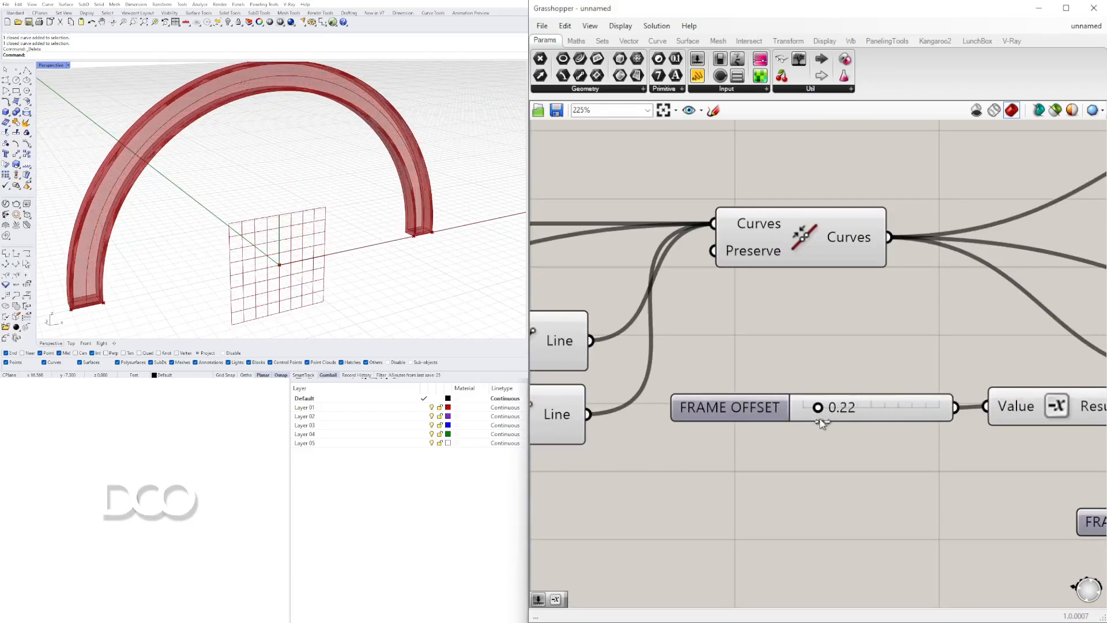
Lower the FRAME DEPTH slider to about 0.98
{"action": "scroll", "coordinate": [836, 355], "scroll_direction": "down", "scroll_amount": 6}
{"action": "right_click_drag", "start_coordinate": [874, 361], "coordinate": [703, 375]}
{"action": "scroll", "coordinate": [776, 425], "scroll_direction": "up", "scroll_amount": 7}
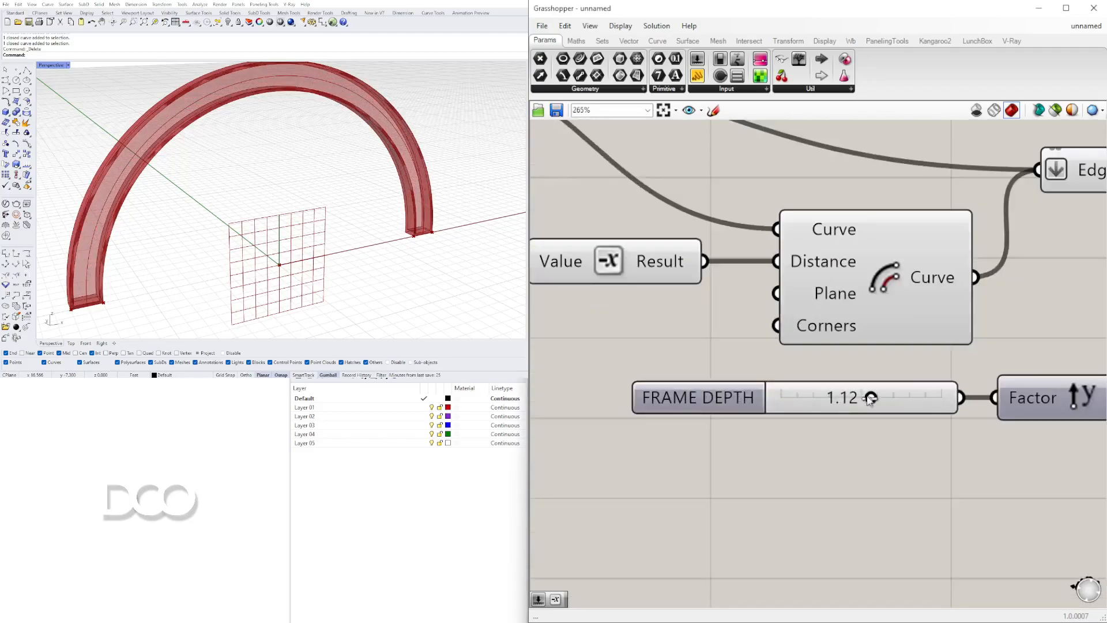
{"action": "mouse_move", "coordinate": [866, 401]}
{"action": "left_mouse_down"}
{"action": "mouse_move", "coordinate": [934, 398]}
{"action": "mouse_move", "coordinate": [856, 395]}
{"action": "left_mouse_up"}
{"action": "scroll", "coordinate": [262, 193], "scroll_direction": "down", "scroll_amount": 5}
Examine the extruded arch frame from several angles in the Perspective view
{"action": "right_click_drag", "start_coordinate": [263, 193], "coordinate": [360, 203]}
{"action": "scroll", "coordinate": [213, 269], "scroll_direction": "up", "scroll_amount": 3}
{"action": "scroll", "coordinate": [214, 268], "scroll_direction": "down", "scroll_amount": 3}
{"action": "right_click_drag", "start_coordinate": [237, 238], "coordinate": [224, 211], "text": "shift"}
{"action": "scroll", "coordinate": [326, 178], "scroll_direction": "down", "scroll_amount": 2}
{"action": "scroll", "coordinate": [327, 177], "scroll_direction": "up", "scroll_amount": 2}
{"action": "right_click_drag", "start_coordinate": [336, 171], "coordinate": [289, 168]}
{"action": "scroll", "coordinate": [338, 178], "scroll_direction": "down", "scroll_amount": 2}
{"action": "scroll", "coordinate": [322, 173], "scroll_direction": "up", "scroll_amount": 3}
{"action": "right_click", "coordinate": [313, 172]}
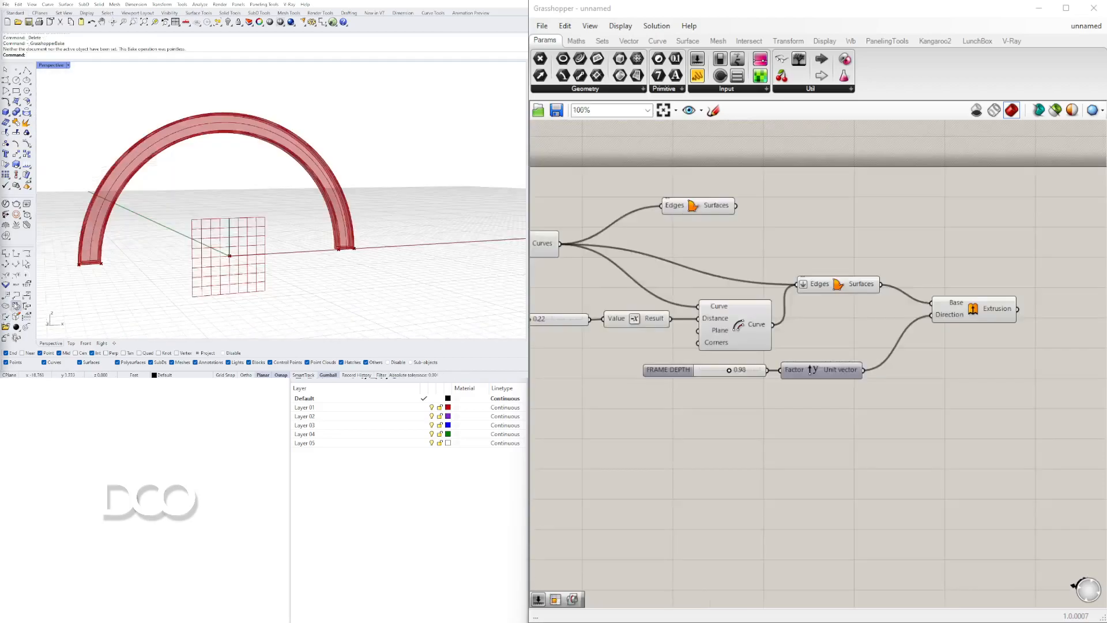
Turn off the preview of the first Boundary Surfaces component that fills the joined arch outline
{"action": "left_click", "coordinate": [727, 206]}
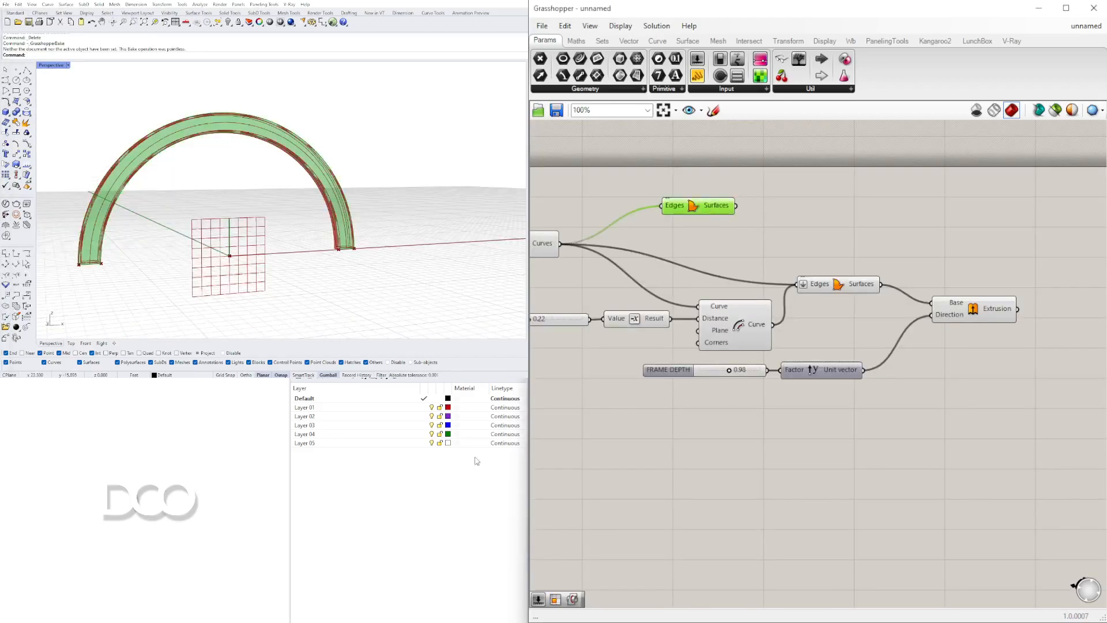
{"action": "right_click", "coordinate": [696, 206]}
{"action": "left_click", "coordinate": [722, 229]}
{"action": "left_click", "coordinate": [728, 242]}
Examine the open extruded frame and the centre arc running between its inner and outer edges
{"action": "right_click_drag", "start_coordinate": [267, 256], "coordinate": [272, 215], "text": "shift"}
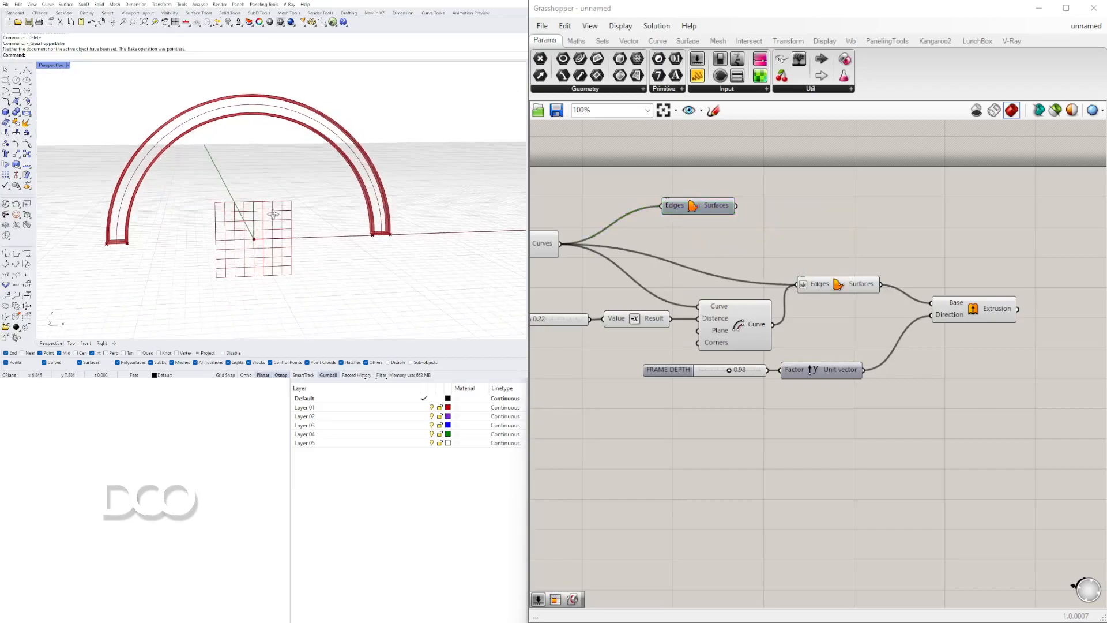
{"action": "scroll", "coordinate": [130, 239], "scroll_direction": "up", "scroll_amount": 2}
{"action": "right_click_drag", "start_coordinate": [138, 253], "coordinate": [138, 284], "text": "shift"}
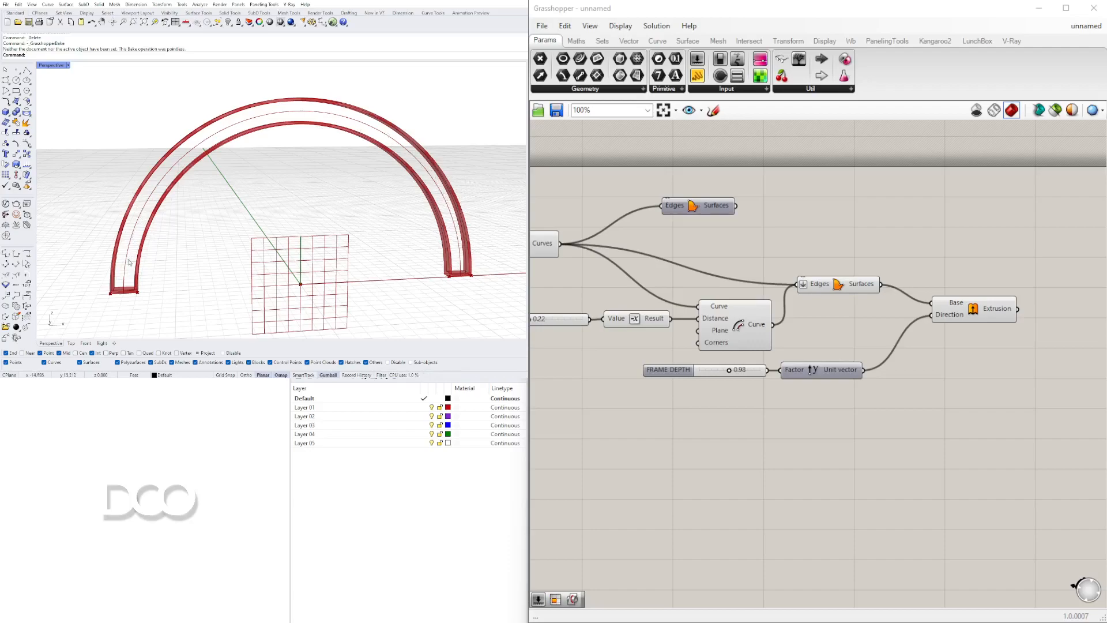
{"action": "scroll", "coordinate": [124, 288], "scroll_direction": "up", "scroll_amount": 3}
{"action": "scroll", "coordinate": [122, 299], "scroll_direction": "down", "scroll_amount": 4}
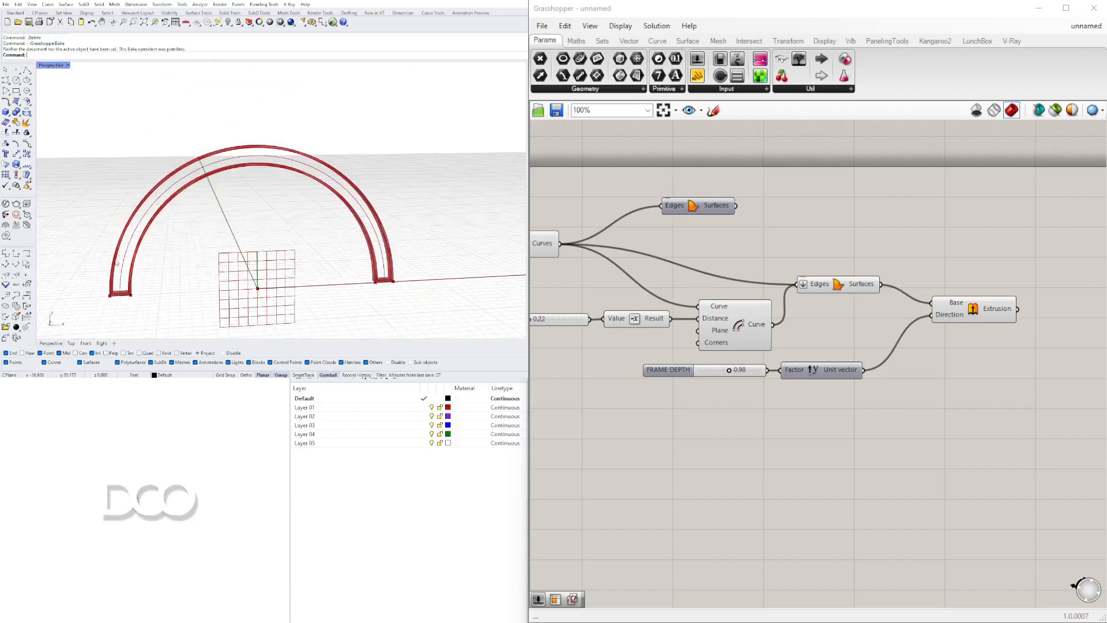
{"action": "right_click_drag", "start_coordinate": [175, 199], "coordinate": [231, 210]}
{"action": "scroll", "coordinate": [159, 316], "scroll_direction": "up", "scroll_amount": 5}
{"action": "scroll", "coordinate": [701, 290], "scroll_direction": "down", "scroll_amount": 4}
Highlight the Arc component's output and examine the centre arc near the foot of the frame
{"action": "right_click_drag", "start_coordinate": [579, 333], "coordinate": [834, 348]}
{"action": "scroll", "coordinate": [827, 284], "scroll_direction": "up", "scroll_amount": 3}
{"action": "right_click_drag", "start_coordinate": [656, 325], "coordinate": [853, 364]}
{"action": "scroll", "coordinate": [852, 366], "scroll_direction": "down", "scroll_amount": 2}
{"action": "right_click_drag", "start_coordinate": [674, 395], "coordinate": [636, 319]}
{"action": "left_click", "coordinate": [655, 302]}
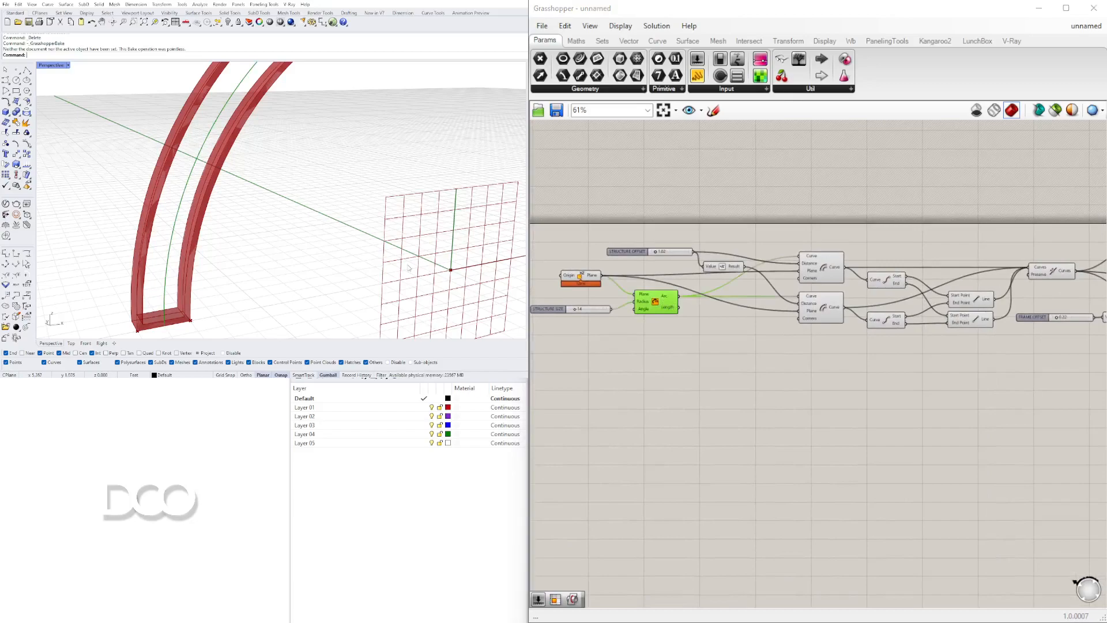
{"action": "scroll", "coordinate": [196, 281], "scroll_direction": "down", "scroll_amount": 3}
{"action": "scroll", "coordinate": [131, 287], "scroll_direction": "up", "scroll_amount": 6}
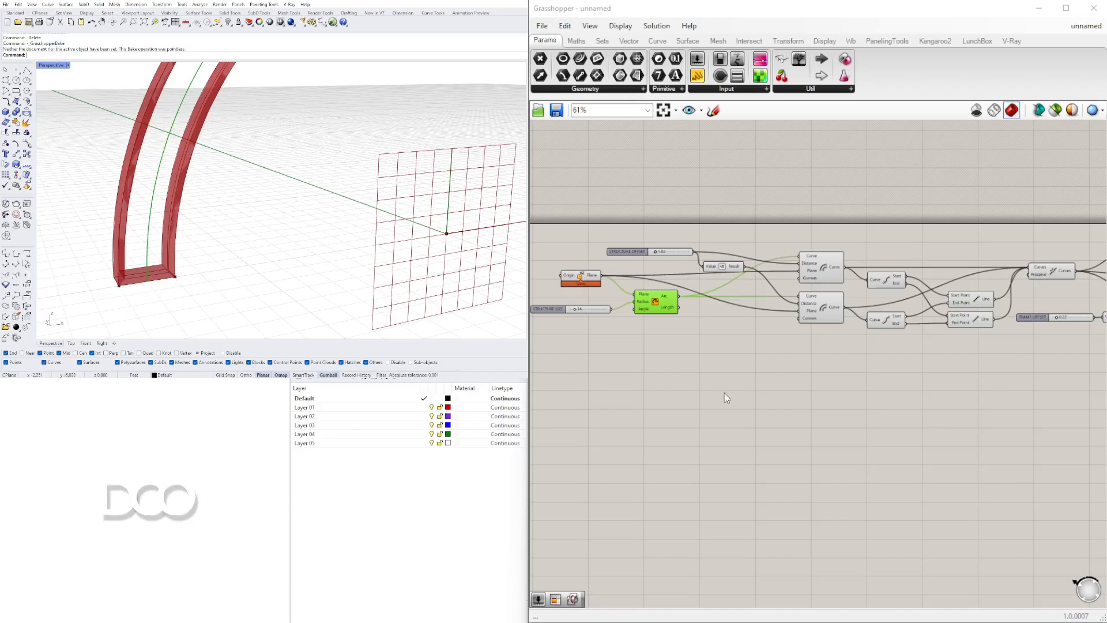
Highlight each of the two Line components in turn to identify which end of the arch each one closes
{"action": "right_click_drag", "start_coordinate": [927, 351], "coordinate": [798, 350]}
{"action": "left_click", "coordinate": [844, 300]}
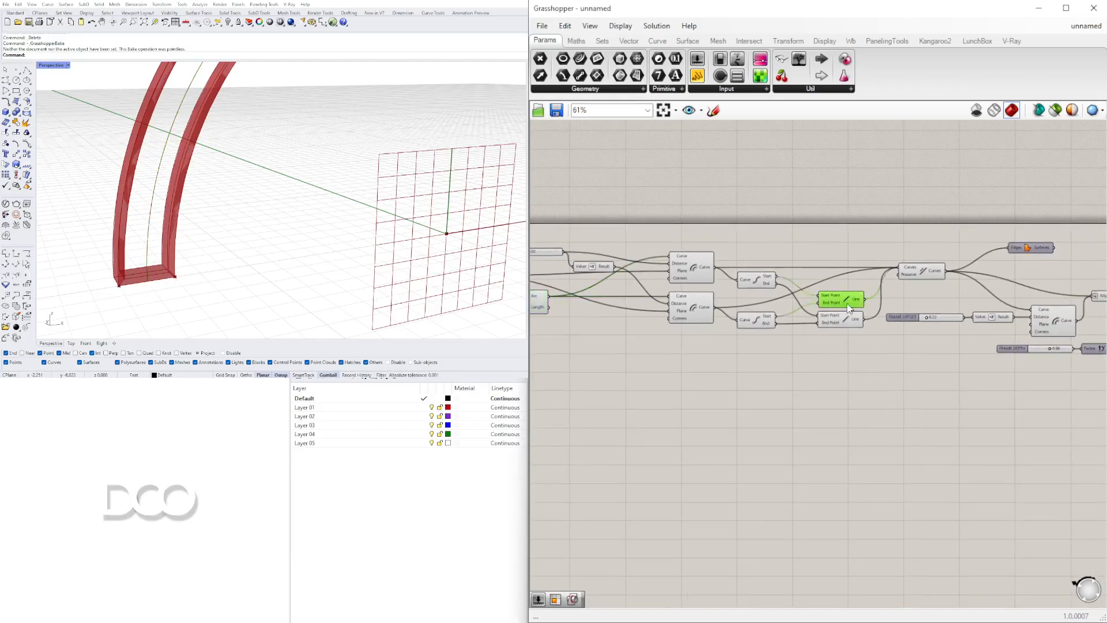
{"action": "left_click", "coordinate": [848, 322]}
{"action": "scroll", "coordinate": [159, 286], "scroll_direction": "down", "scroll_amount": 8}
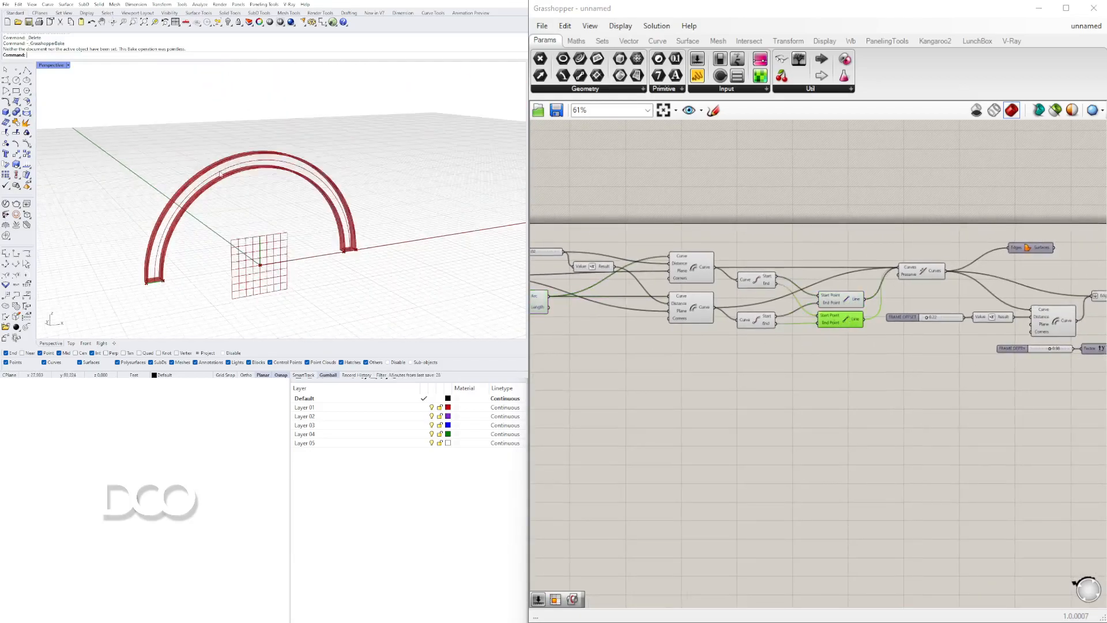
{"action": "scroll", "coordinate": [796, 350], "scroll_direction": "up", "scroll_amount": 1}
Add a Curve Array component and place it below the FRAME OFFSET slider, beyond the Line components
{"action": "right_click_drag", "start_coordinate": [850, 338], "coordinate": [675, 295]}
{"action": "scroll", "coordinate": [802, 333], "scroll_direction": "up", "scroll_amount": 2}
{"action": "scroll", "coordinate": [678, 297], "scroll_direction": "down", "scroll_amount": 1}
{"action": "right_click_drag", "start_coordinate": [741, 320], "coordinate": [765, 316]}
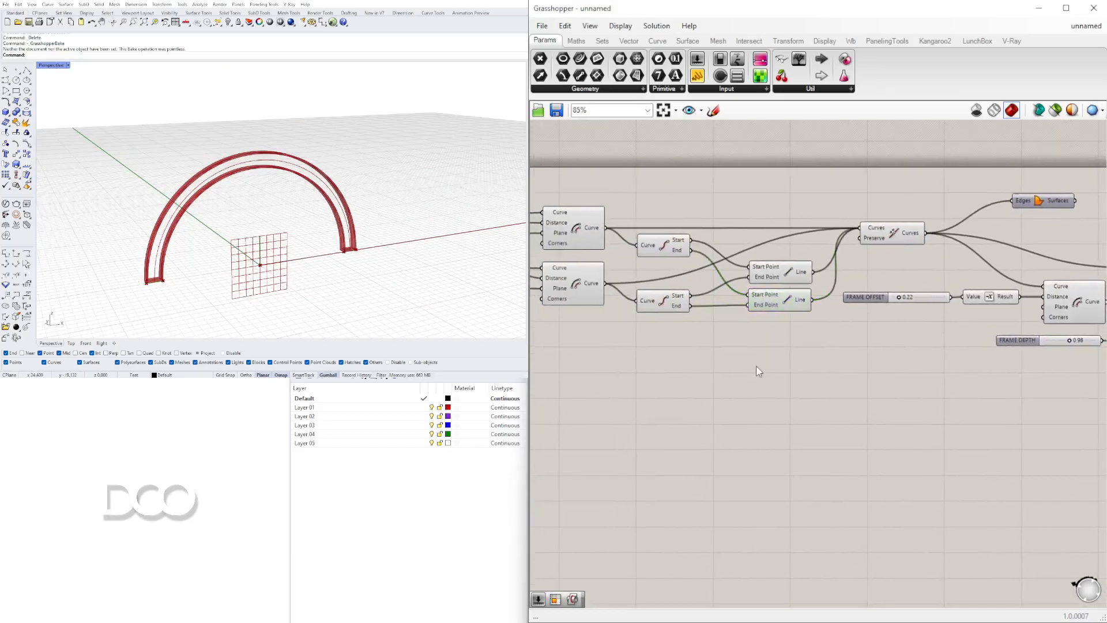
{"action": "double_click", "coordinate": [759, 369]}
{"action": "type", "text": "ARRA"}
{"action": "left_click", "coordinate": [744, 288]}
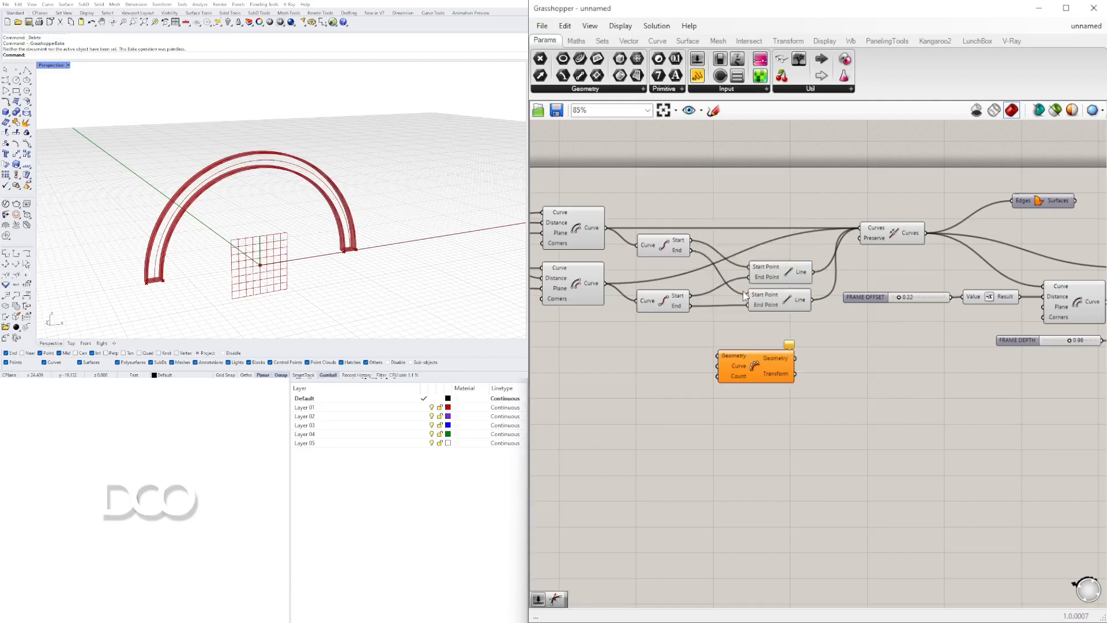
{"action": "left_click_drag", "start_coordinate": [755, 367], "coordinate": [842, 391]}
Connect the second Line component's output to the Geometry input of Curve Array
{"action": "scroll", "coordinate": [783, 297], "scroll_direction": "up", "scroll_amount": 2}
{"action": "left_click", "coordinate": [784, 299]}
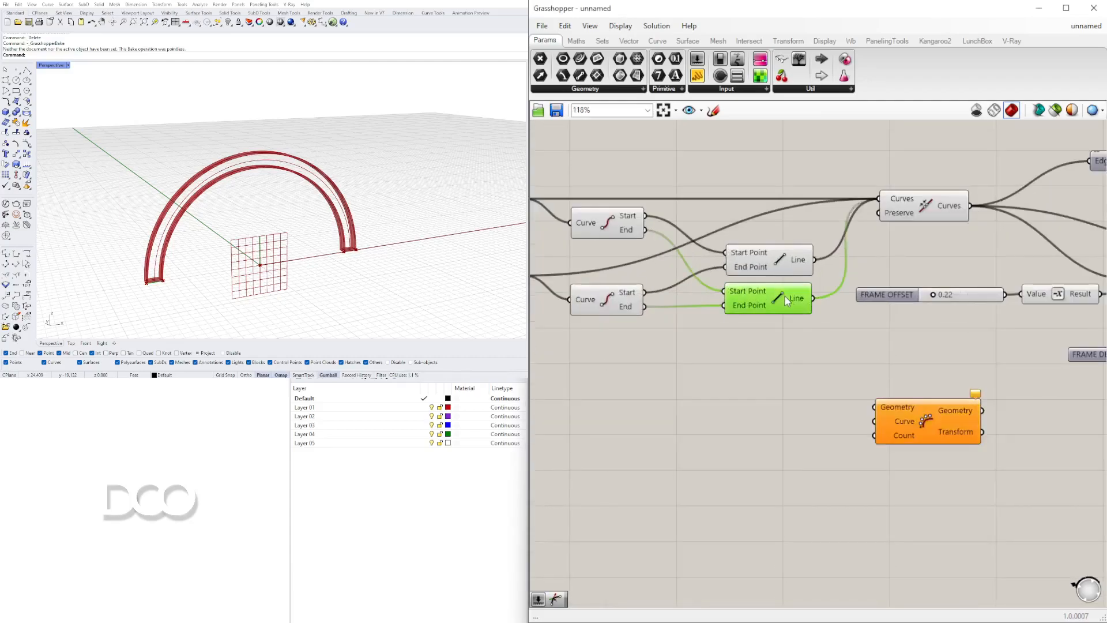
{"action": "left_click_drag", "start_coordinate": [813, 298], "coordinate": [873, 407]}
{"action": "left_click", "coordinate": [886, 415]}
Connect the Arc output to the Curve input of Curve Array and move the component slightly closer to the Line components
{"action": "scroll", "coordinate": [707, 417], "scroll_direction": "down", "scroll_amount": 2}
{"action": "right_click_drag", "start_coordinate": [707, 417], "coordinate": [1099, 432]}
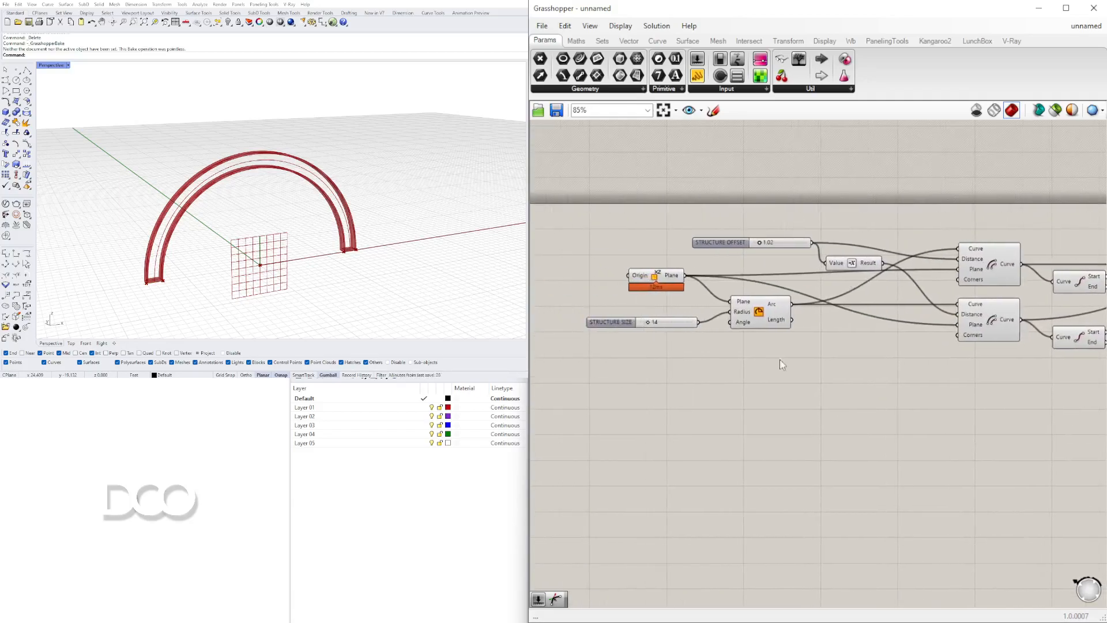
{"action": "scroll", "coordinate": [922, 358], "scroll_direction": "down", "scroll_amount": 2}
{"action": "scroll", "coordinate": [1018, 358], "scroll_direction": "up", "scroll_amount": 5}
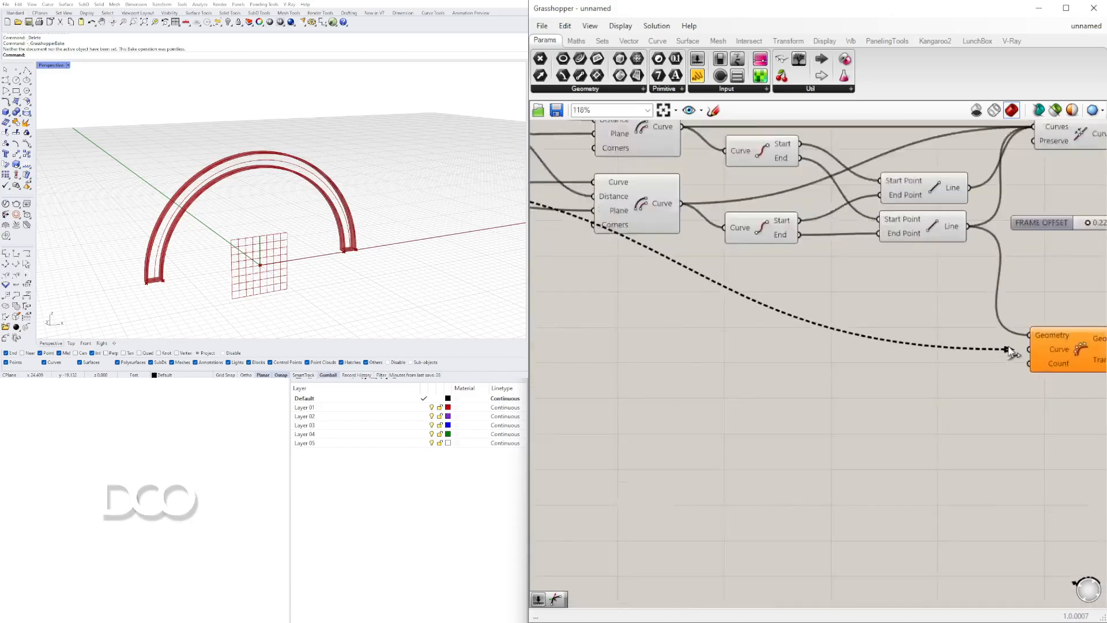
{"action": "right_click_drag", "start_coordinate": [1029, 367], "coordinate": [910, 357]}
{"action": "left_click_drag", "start_coordinate": [940, 352], "coordinate": [943, 318]}
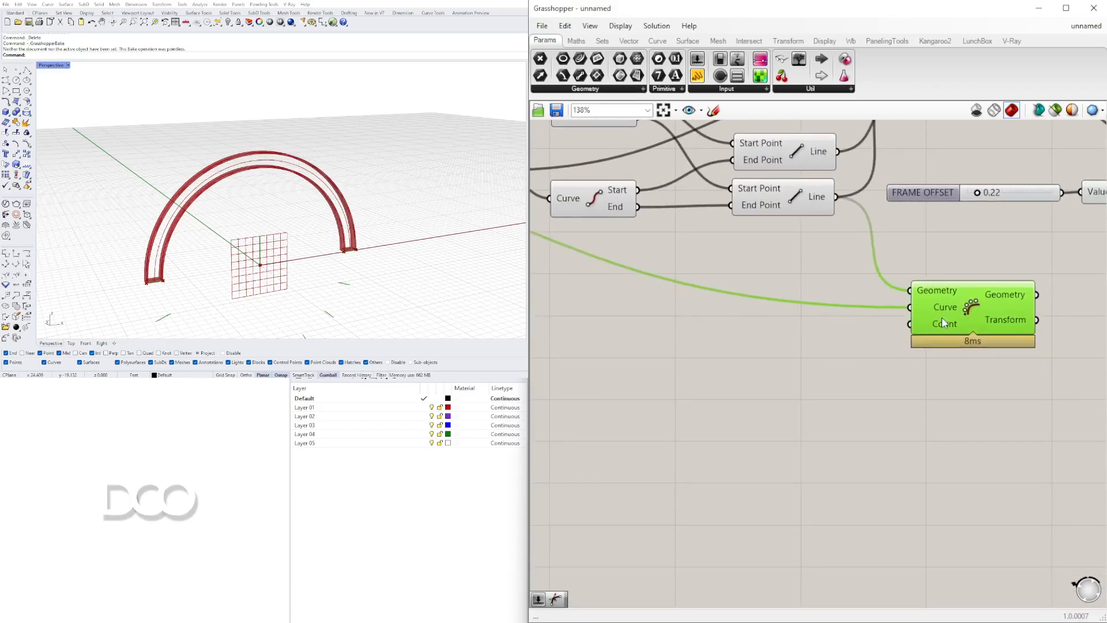
{"action": "scroll", "coordinate": [922, 312], "scroll_direction": "down", "scroll_amount": 2}
{"action": "right_click_drag", "start_coordinate": [842, 298], "coordinate": [836, 319]}
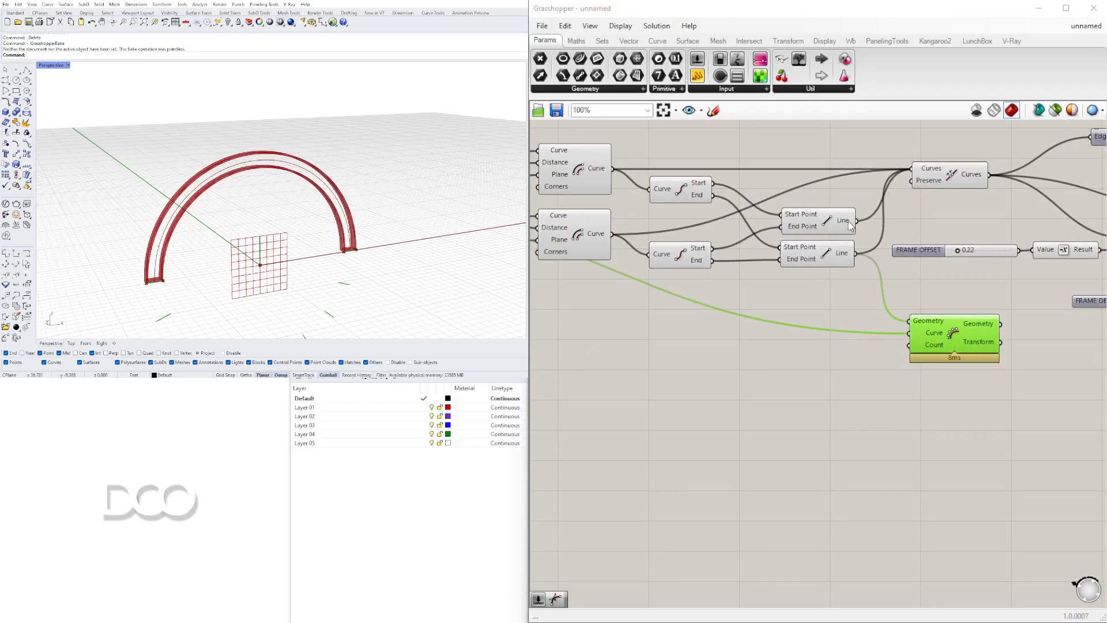
Connect the first Line component's output to Curve Array's Geometry input instead, move Curve Array further out, and check its lines on the arch
{"action": "scroll", "coordinate": [240, 274], "scroll_direction": "down", "scroll_amount": 3}
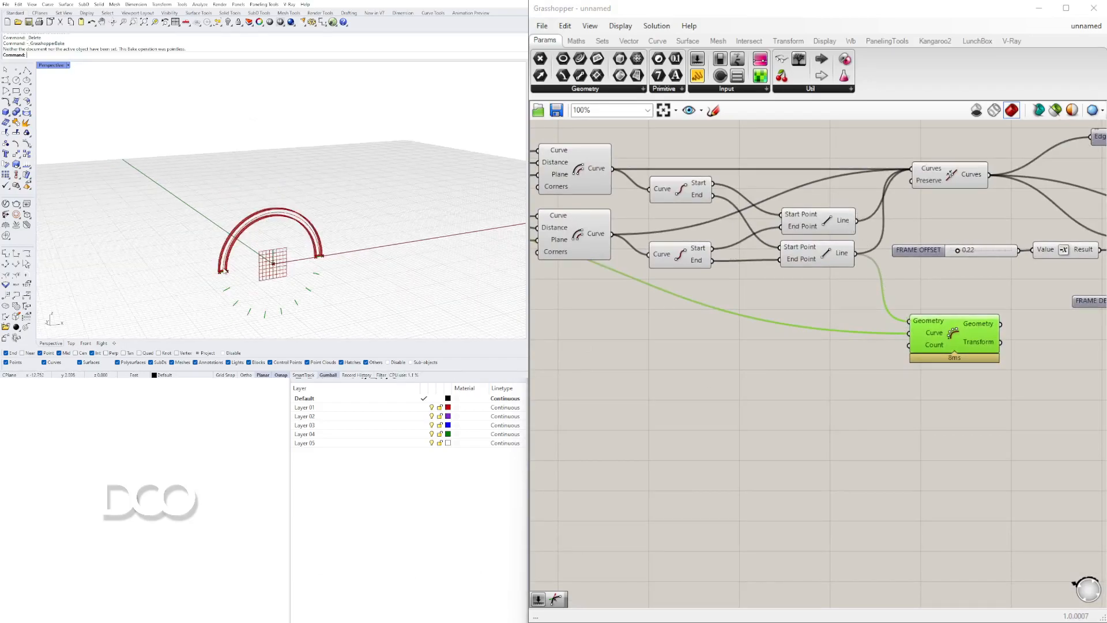
{"action": "left_click_drag", "start_coordinate": [857, 221], "coordinate": [1019, 378]}
{"action": "left_click", "coordinate": [939, 305]}
{"action": "left_click", "coordinate": [767, 318]}
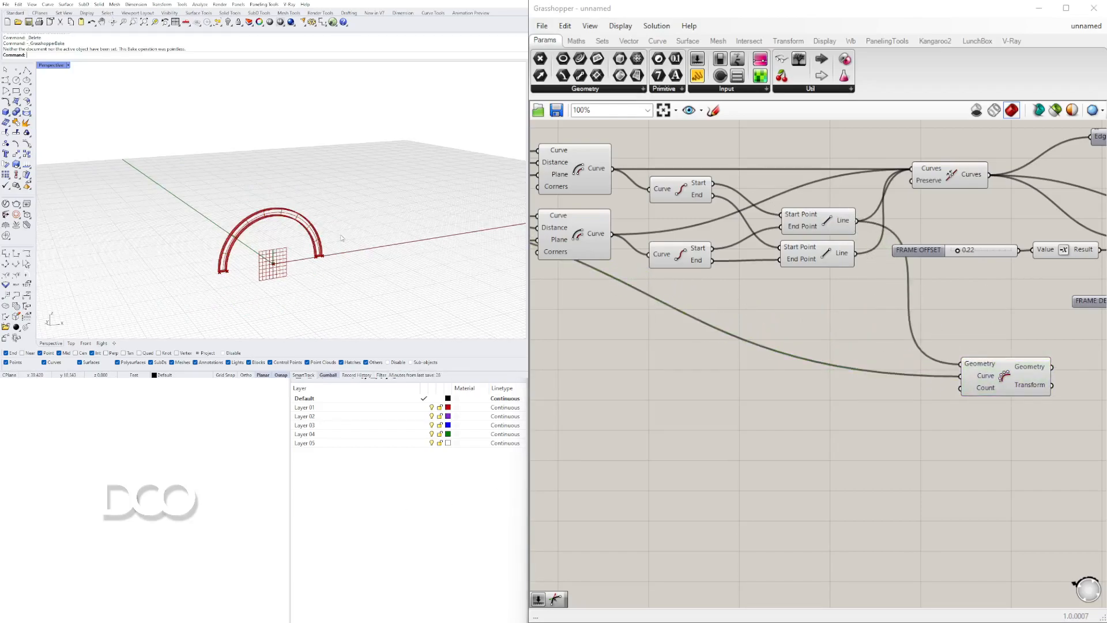
{"action": "scroll", "coordinate": [295, 268], "scroll_direction": "up", "scroll_amount": 3}
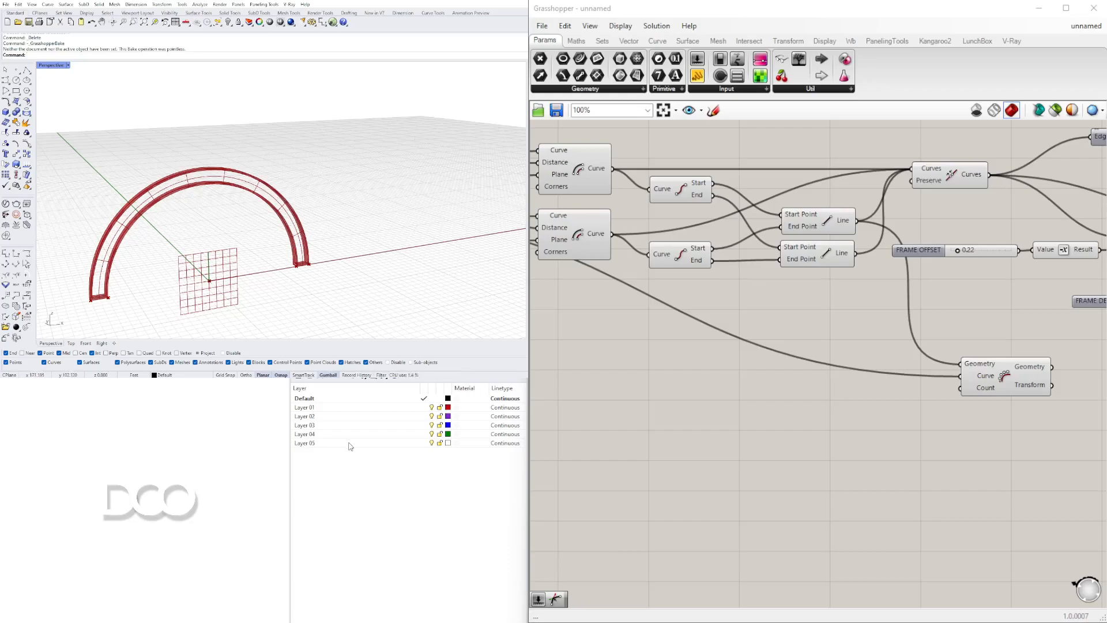
{"action": "left_click", "coordinate": [825, 260]}
{"action": "left_click", "coordinate": [975, 365]}
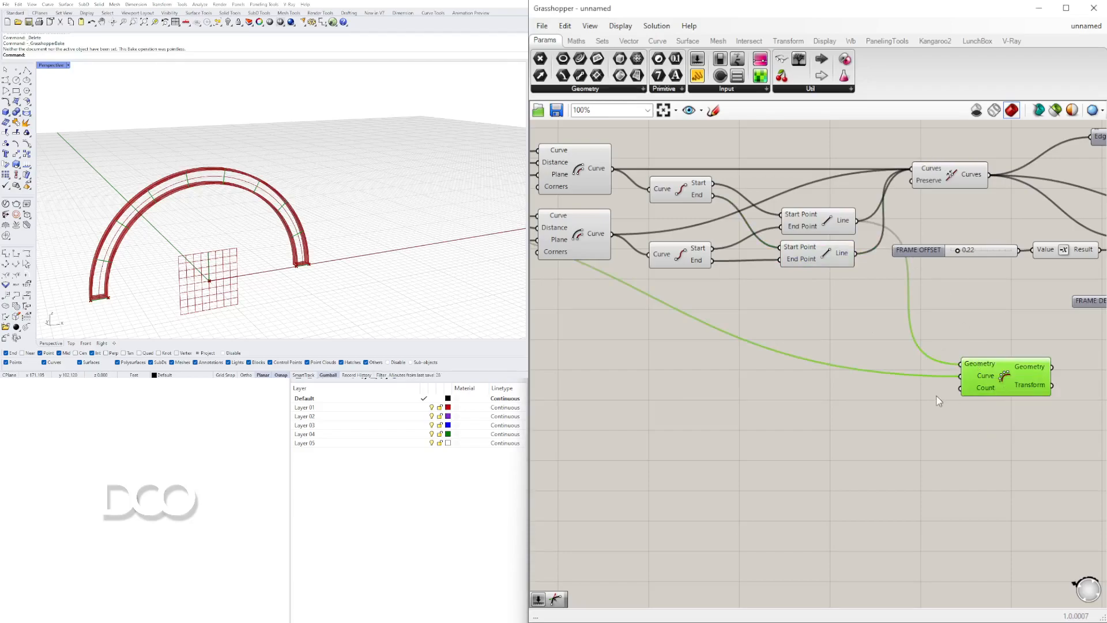
Add a Number Slider, connect it to Curve Array's Count input and set it to 46
{"action": "double_click", "coordinate": [885, 407]}
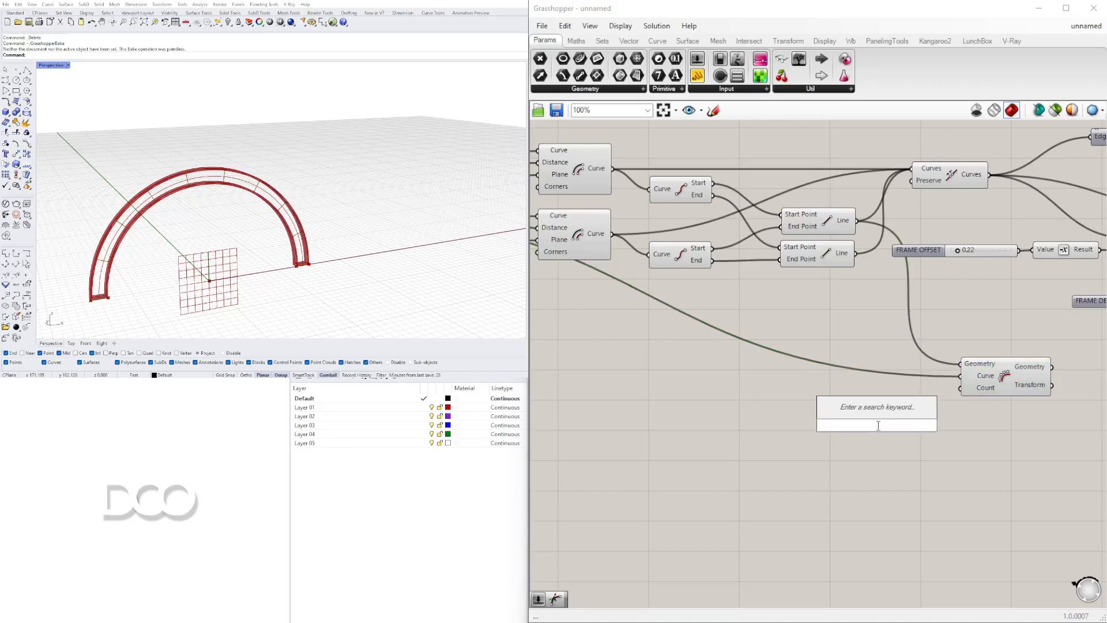
{"action": "type", "text": "15"}
{"action": "key", "text": "Return"}
{"action": "scroll", "coordinate": [938, 420], "scroll_direction": "up", "scroll_amount": 4}
{"action": "left_click_drag", "start_coordinate": [940, 429], "coordinate": [975, 369]}
{"action": "left_click_drag", "start_coordinate": [892, 434], "coordinate": [810, 394]}
{"action": "right_click_drag", "start_coordinate": [246, 245], "coordinate": [206, 242]}
{"action": "scroll", "coordinate": [98, 248], "scroll_direction": "up", "scroll_amount": 7}
{"action": "right_click_drag", "start_coordinate": [98, 248], "coordinate": [162, 249]}
{"action": "right_click_drag", "start_coordinate": [725, 371], "coordinate": [600, 368]}
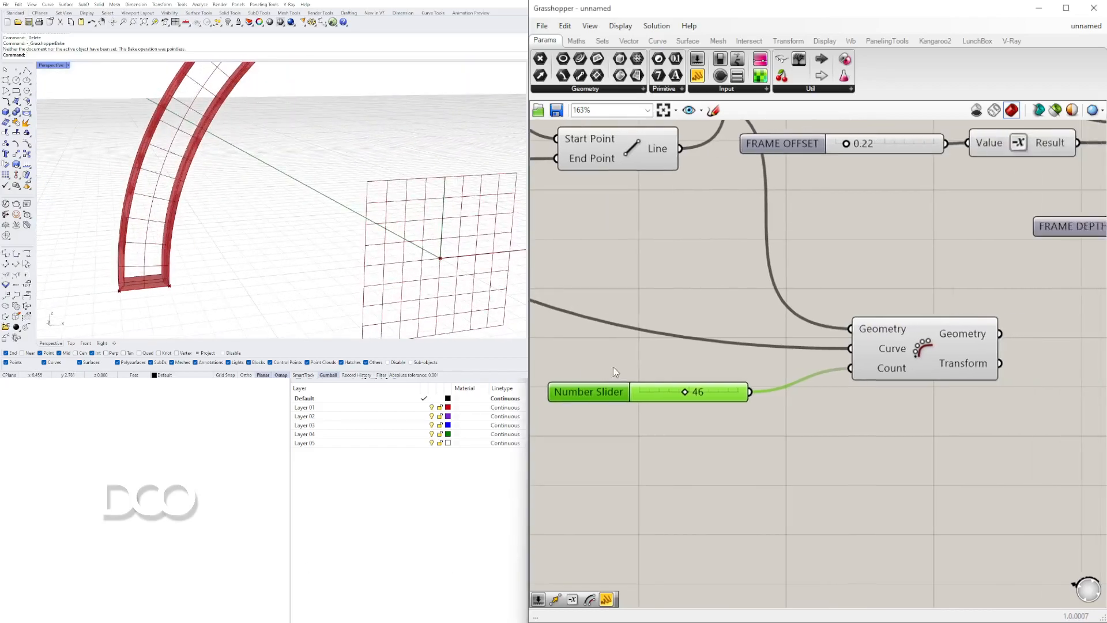
Highlight Curve Array and examine the arrayed lines along the whole arch and at its ends
{"action": "scroll", "coordinate": [716, 368], "scroll_direction": "down", "scroll_amount": 2}
{"action": "left_click", "coordinate": [877, 358]}
{"action": "scroll", "coordinate": [155, 276], "scroll_direction": "up", "scroll_amount": 5}
{"action": "right_click_drag", "start_coordinate": [155, 276], "coordinate": [319, 270]}
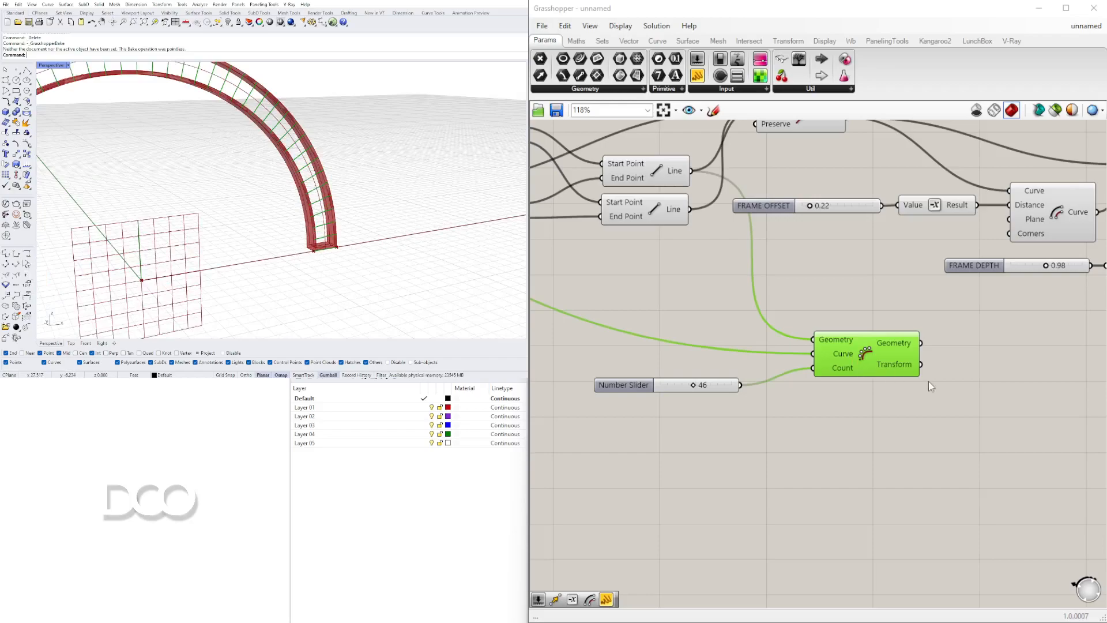
{"action": "scroll", "coordinate": [923, 383], "scroll_direction": "down", "scroll_amount": 2}
{"action": "left_click", "coordinate": [915, 406]}
{"action": "left_click", "coordinate": [839, 363]}
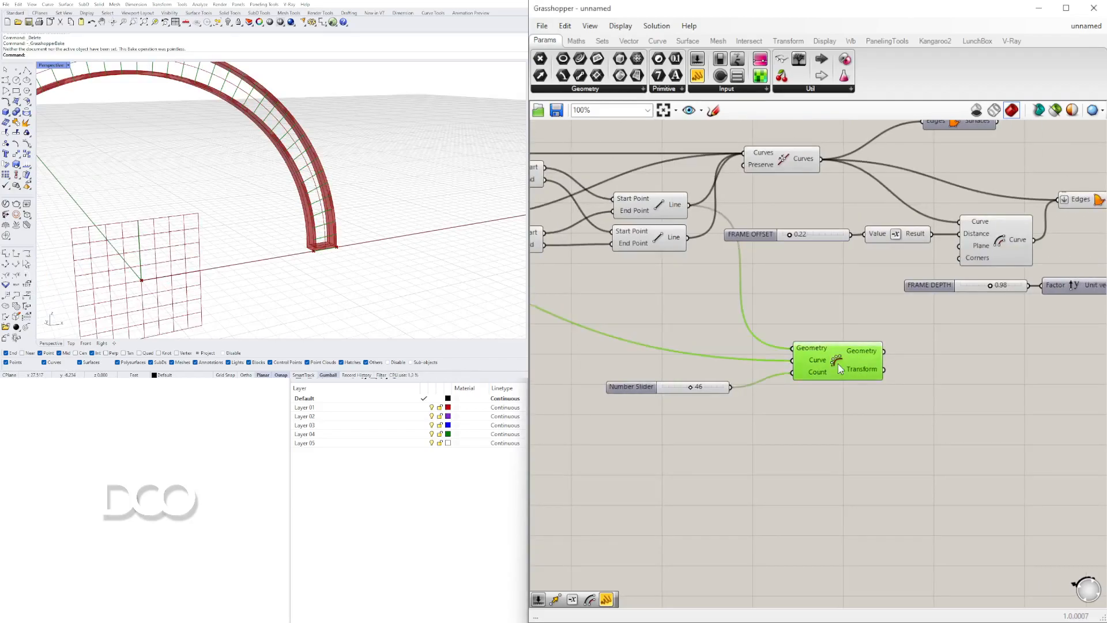
{"action": "scroll", "coordinate": [231, 217], "scroll_direction": "down", "scroll_amount": 5}
{"action": "right_click_drag", "start_coordinate": [154, 210], "coordinate": [272, 222], "text": "shift"}
{"action": "scroll", "coordinate": [272, 222], "scroll_direction": "up", "scroll_amount": 2}
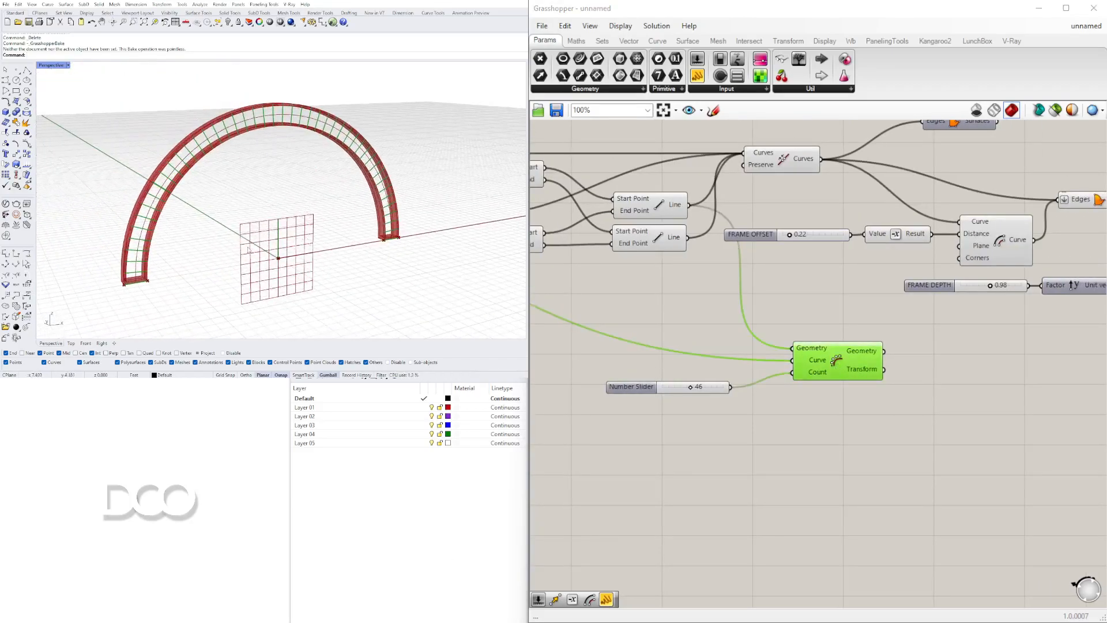
Move the Number Slider closer to Curve Array's Count input and set its value to 5
{"action": "right_click_drag", "start_coordinate": [855, 372], "coordinate": [819, 381]}
{"action": "left_click_drag", "start_coordinate": [607, 400], "coordinate": [640, 397]}
{"action": "left_click", "coordinate": [822, 371]}
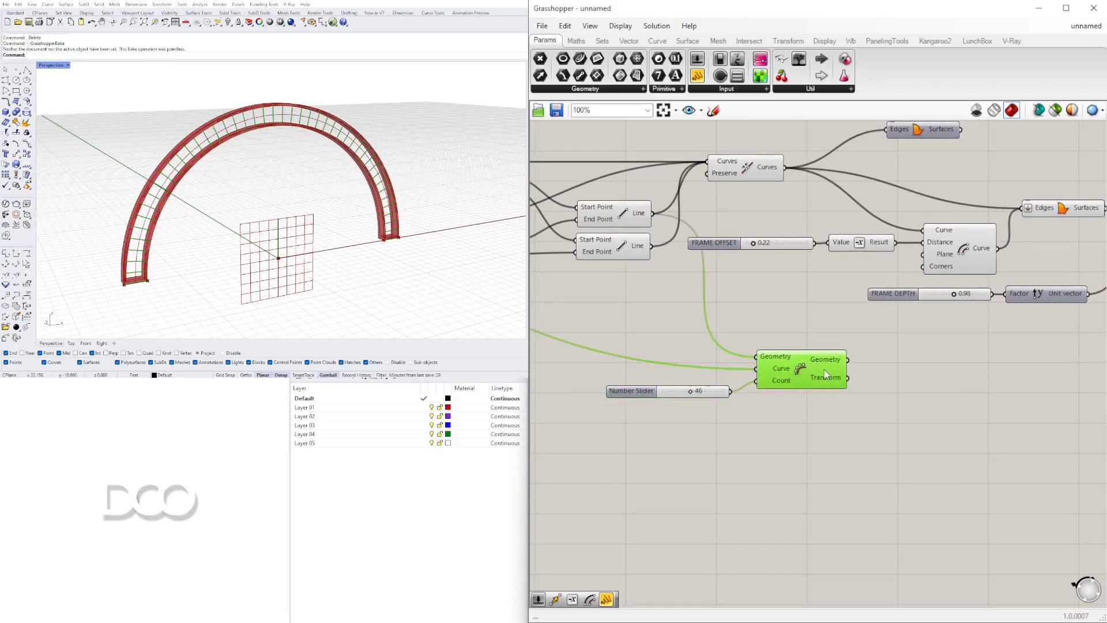
{"action": "scroll", "coordinate": [813, 374], "scroll_direction": "up", "scroll_amount": 2}
{"action": "left_click", "coordinate": [804, 316]}
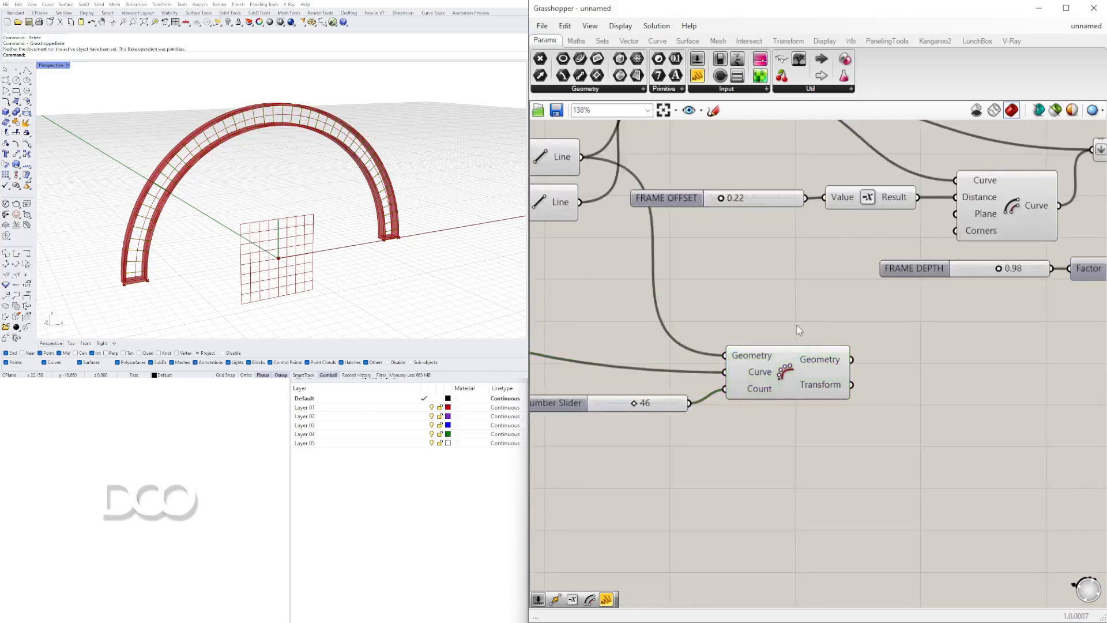
{"action": "scroll", "coordinate": [591, 404], "scroll_direction": "up", "scroll_amount": 4}
{"action": "left_click_drag", "start_coordinate": [709, 402], "coordinate": [607, 413]}
{"action": "double_click", "coordinate": [633, 402]}
{"action": "type", "text": "5"}
{"action": "key", "text": "Return"}
{"action": "scroll", "coordinate": [736, 359], "scroll_direction": "down", "scroll_amount": 4}
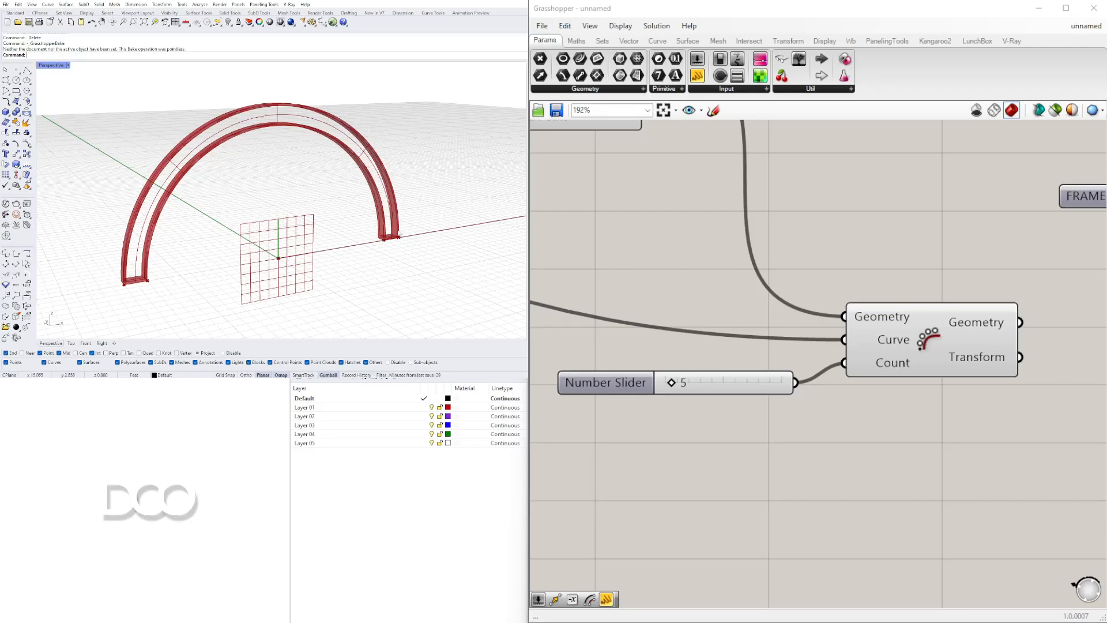
{"action": "right_click_drag", "start_coordinate": [997, 334], "coordinate": [878, 336]}
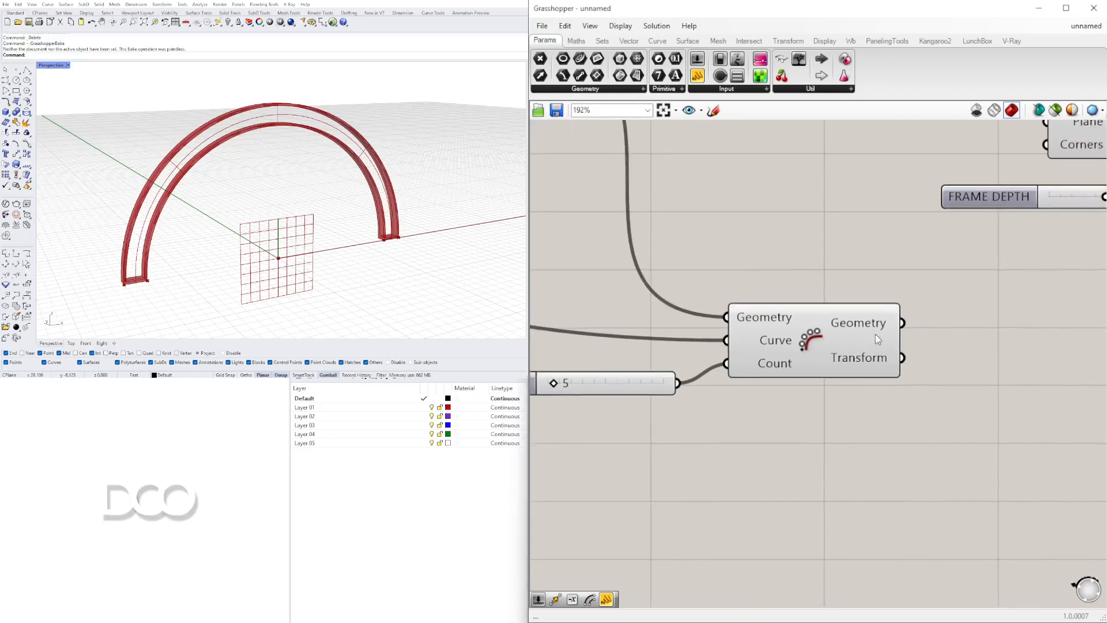
Highlight Curve Array again to examine where the arrayed lines fall, including those at both ends of the arch
{"action": "left_click", "coordinate": [808, 337]}
{"action": "scroll", "coordinate": [793, 346], "scroll_direction": "down", "scroll_amount": 5}
{"action": "right_click_drag", "start_coordinate": [826, 370], "coordinate": [761, 367]}
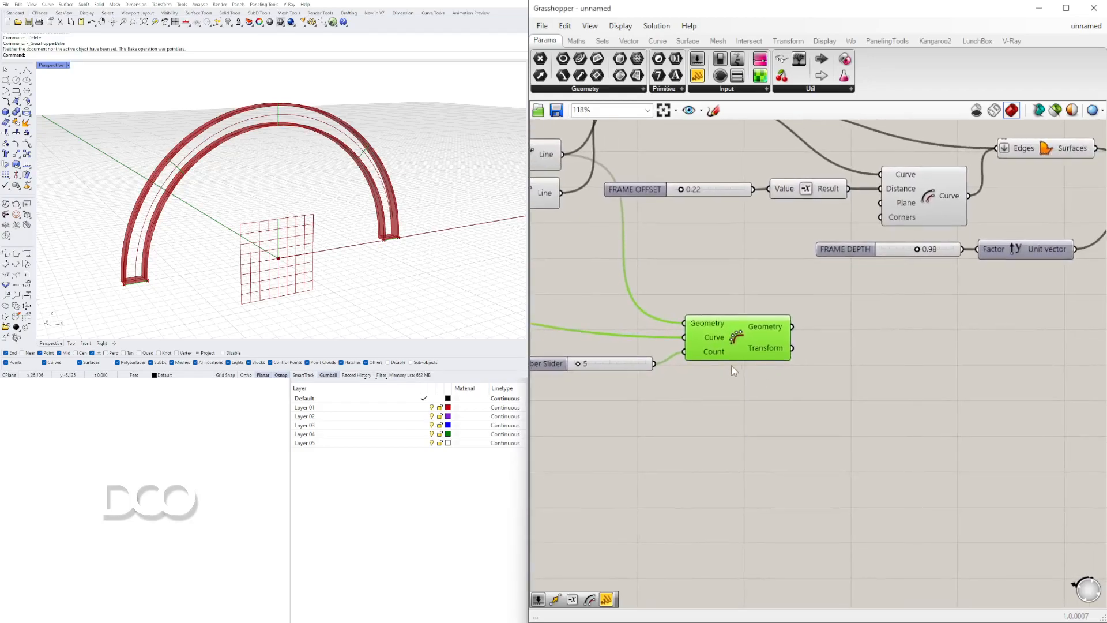
{"action": "double_click", "coordinate": [903, 457]}
{"action": "left_click", "coordinate": [754, 337]}
{"action": "left_click", "coordinate": [235, 195]}
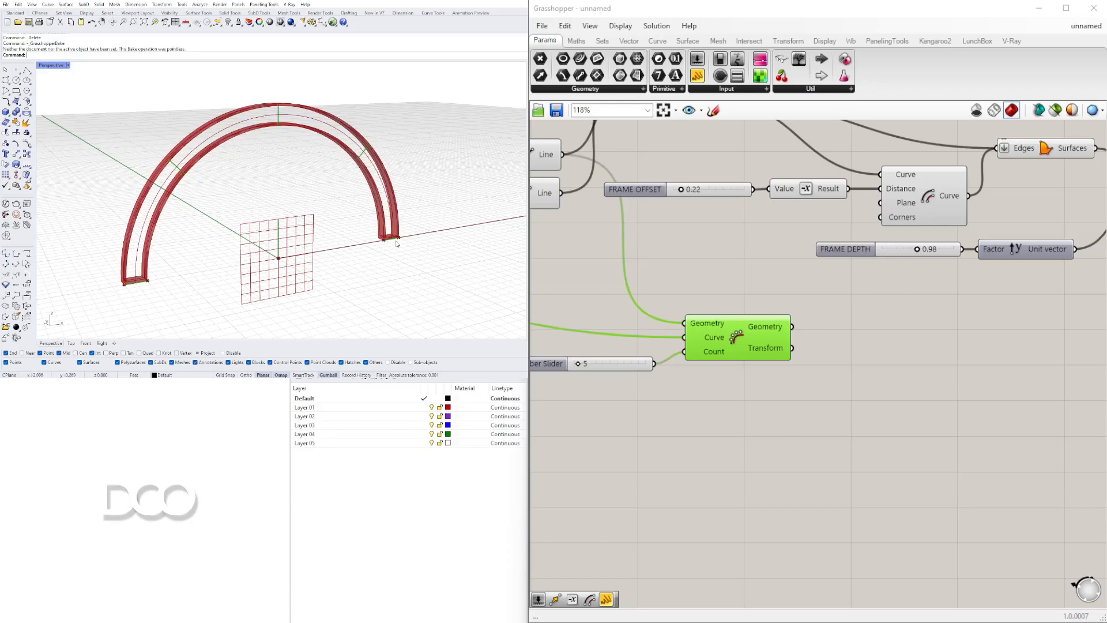
Add a List Item component and place it beyond Curve Array's outputs
{"action": "scroll", "coordinate": [958, 309], "scroll_direction": "down", "scroll_amount": 1}
{"action": "double_click", "coordinate": [958, 365]}
{"action": "type", "text": "LIST"}
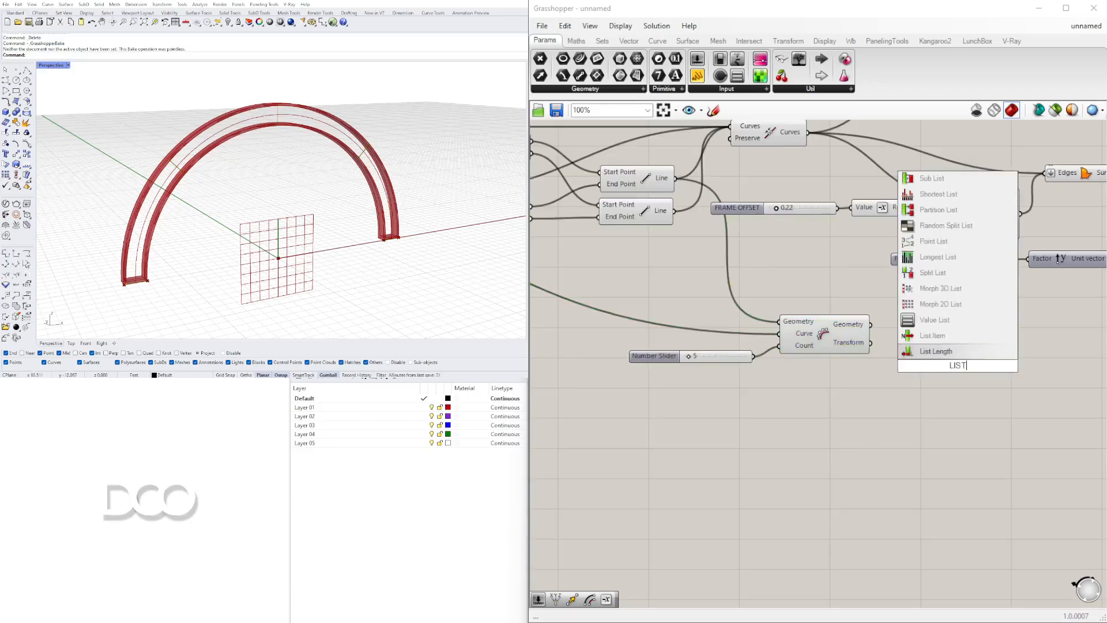
{"action": "type", "text": " ITEM"}
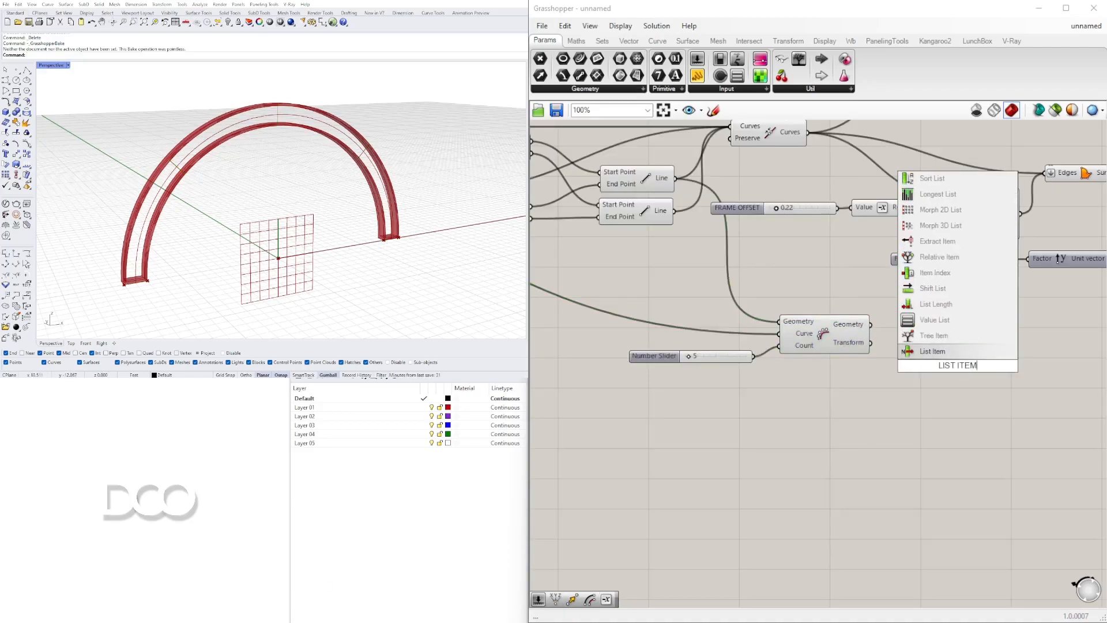
{"action": "left_click", "coordinate": [939, 351]}
{"action": "right_click_drag", "start_coordinate": [961, 367], "coordinate": [875, 355]}
{"action": "left_click_drag", "start_coordinate": [875, 354], "coordinate": [926, 339]}
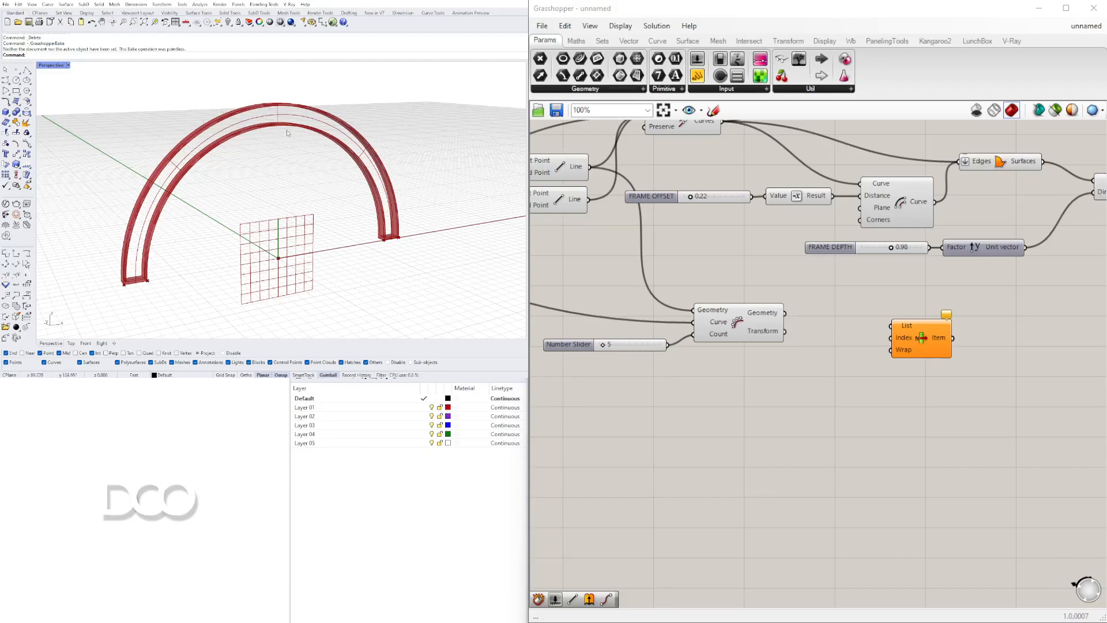
Add a Series component and place it below Curve Array
{"action": "double_click", "coordinate": [722, 403]}
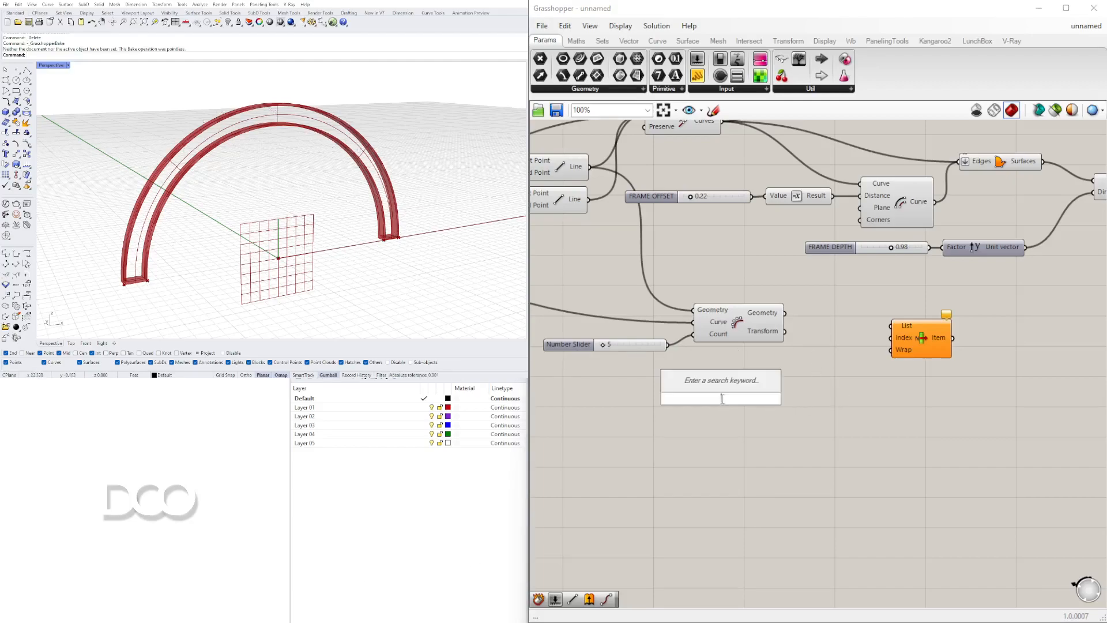
{"action": "type", "text": "SER"}
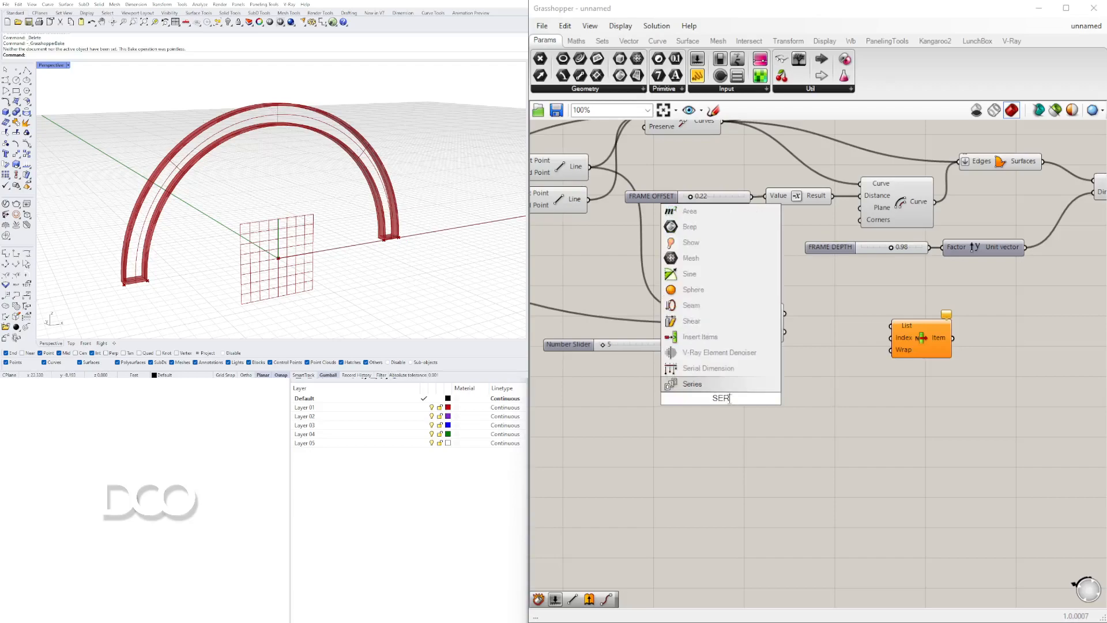
{"action": "left_click", "coordinate": [712, 385]}
{"action": "left_click_drag", "start_coordinate": [795, 395], "coordinate": [798, 396]}
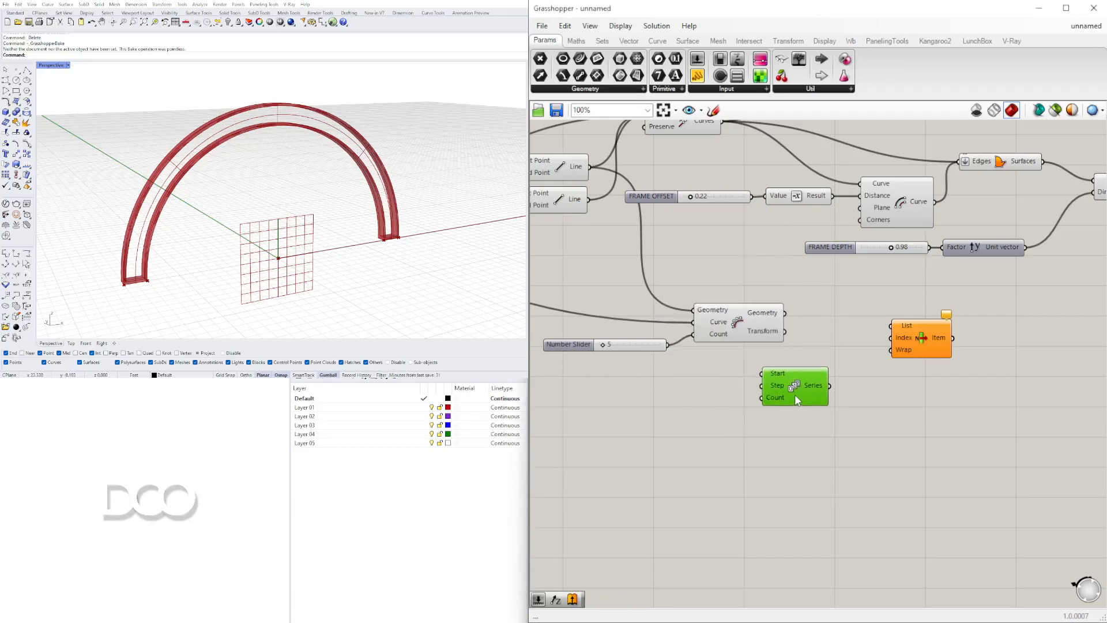
Add a Number Slider with the value 5, connect it to Series' Count input and move it slightly away from Series
{"action": "double_click", "coordinate": [677, 426]}
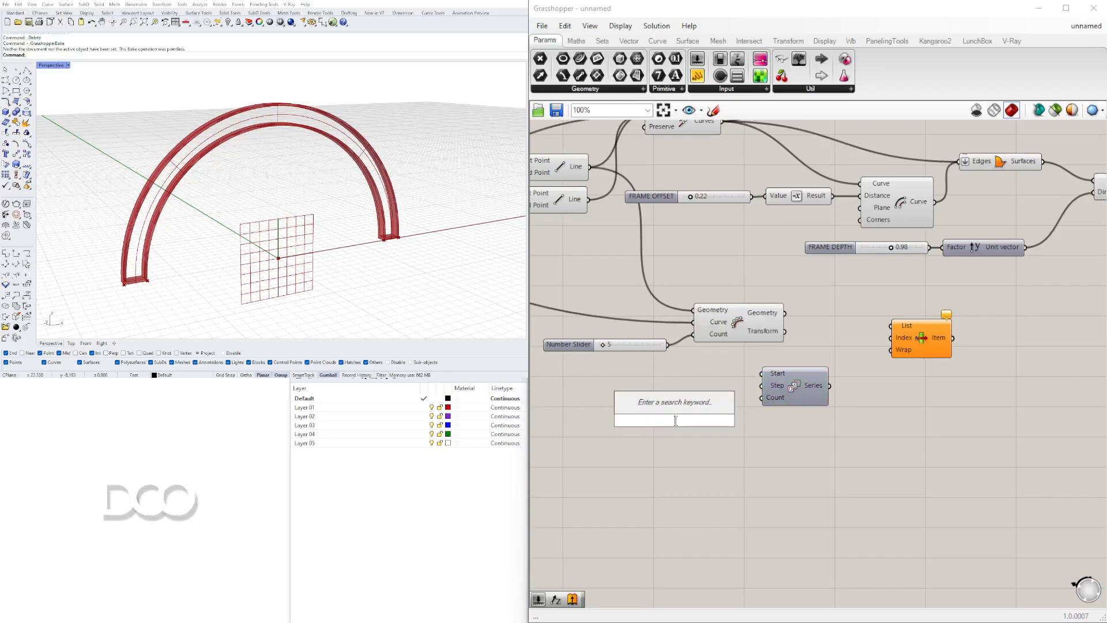
{"action": "type", "text": "5"}
{"action": "key", "text": "Return"}
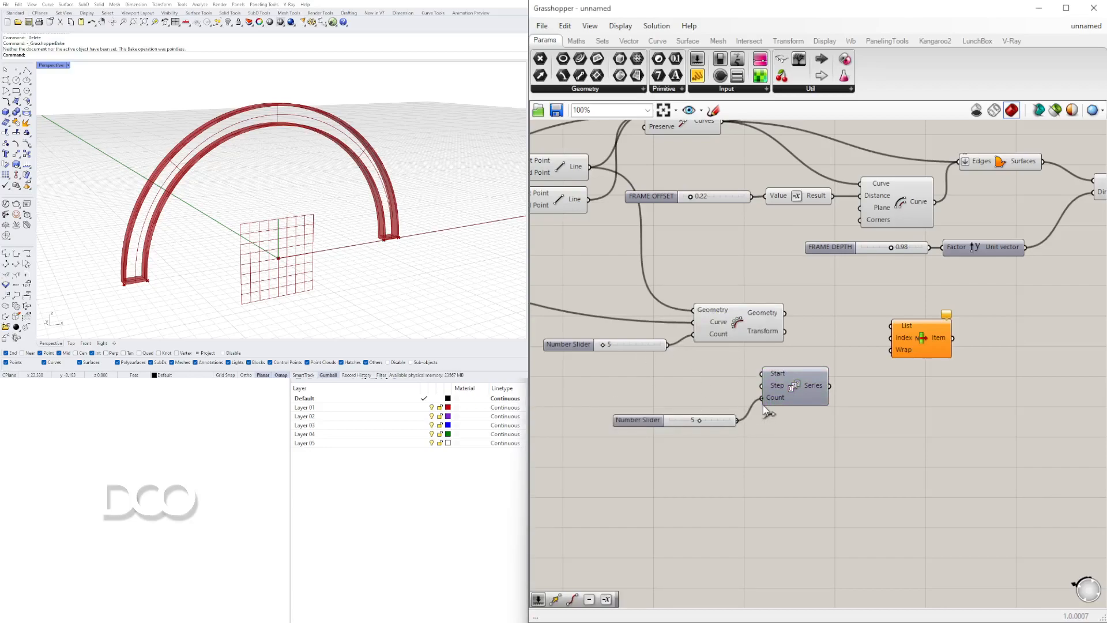
{"action": "left_click_drag", "start_coordinate": [711, 421], "coordinate": [686, 421]}
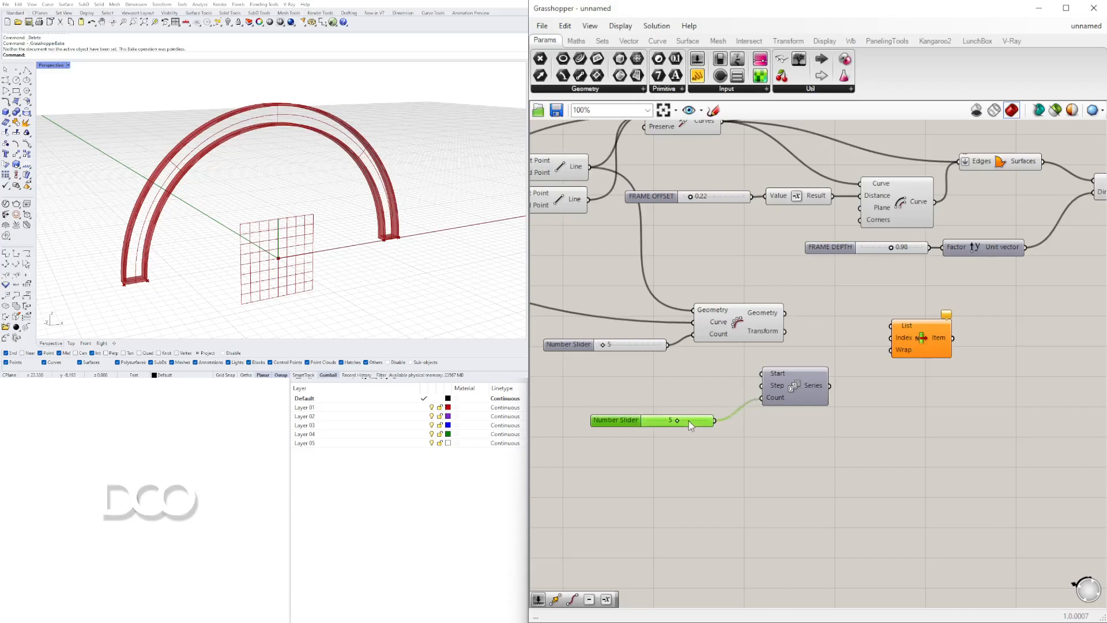
Add a Number Slider with the value 1 above the Series Count slider and connect it to Series' Step input
{"action": "double_click", "coordinate": [634, 399]}
{"action": "type", "text": "1"}
{"action": "key", "text": "Return"}
{"action": "left_click_drag", "start_coordinate": [606, 392], "coordinate": [621, 408]}
{"action": "scroll", "coordinate": [721, 399], "scroll_direction": "up", "scroll_amount": 1}
{"action": "left_click_drag", "start_coordinate": [713, 399], "coordinate": [767, 392]}
{"action": "right_click_drag", "start_coordinate": [727, 378], "coordinate": [829, 382]}
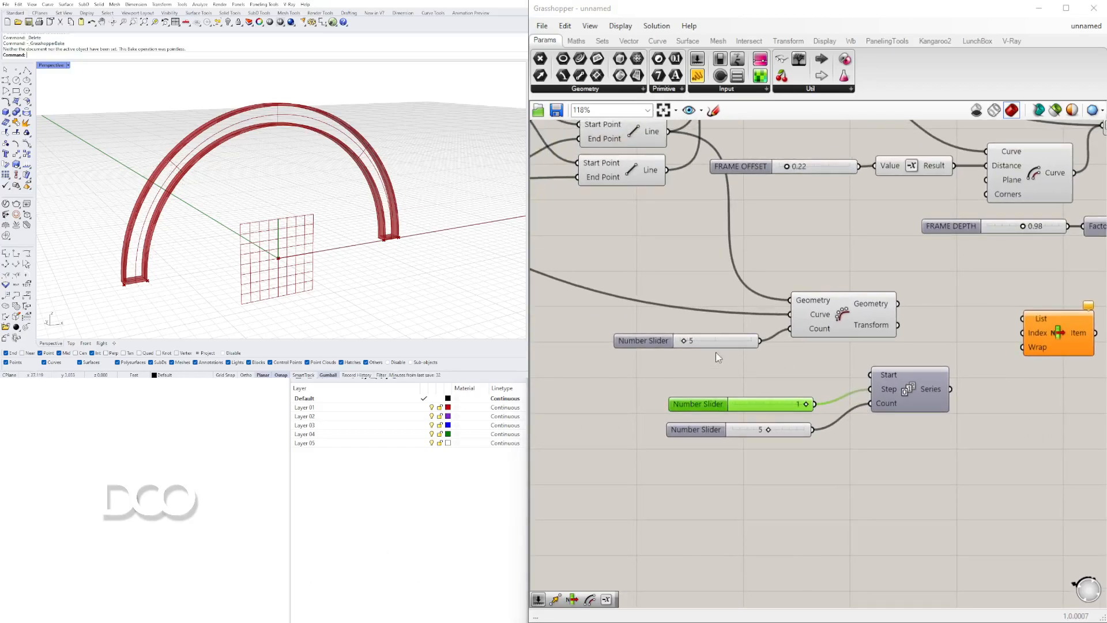
Duplicate the Step slider with its value of 1, place it above the original and connect it to Series' Start input
{"action": "left_click_drag", "start_coordinate": [692, 398], "coordinate": [694, 382], "text": "alt"}
{"action": "left_click", "coordinate": [766, 359]}
{"action": "left_click_drag", "start_coordinate": [816, 386], "coordinate": [870, 375]}
{"action": "left_click_drag", "start_coordinate": [753, 385], "coordinate": [746, 373]}
Move Series and its three sliders together further down, clear of Curve Array
{"action": "right_click_drag", "start_coordinate": [961, 423], "coordinate": [927, 443]}
{"action": "left_click_drag", "start_coordinate": [959, 543], "coordinate": [725, 388]}
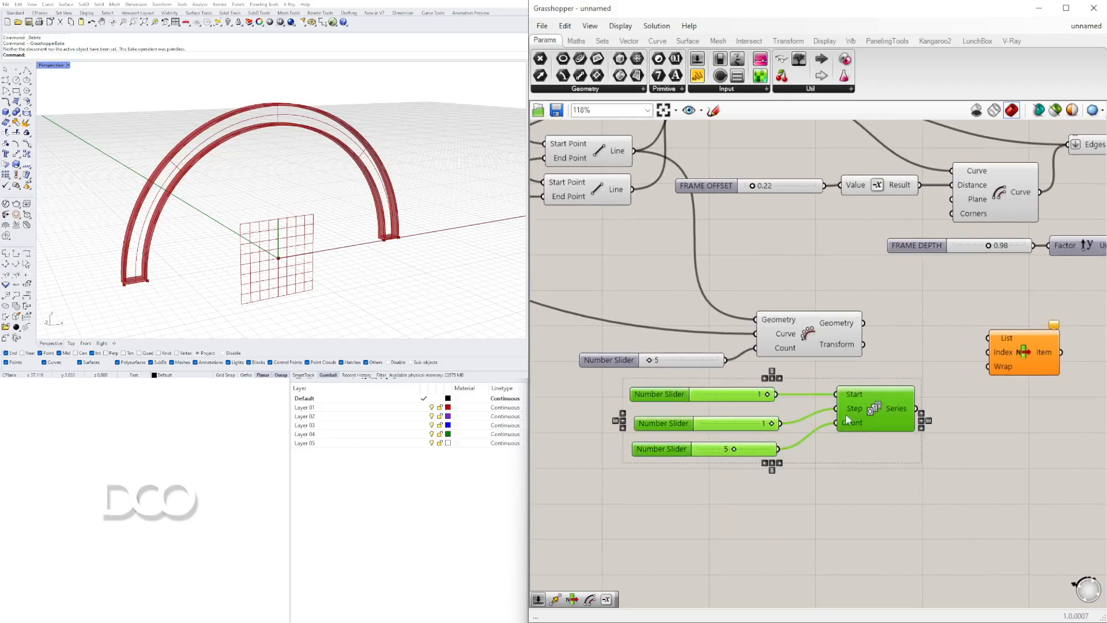
{"action": "left_click_drag", "start_coordinate": [873, 422], "coordinate": [824, 457]}
{"action": "left_click", "coordinate": [836, 481]}
Connect Curve Array's Geometry output to List Item's List input and the Series output to its Index input, placing List Item between their rows
{"action": "left_click", "coordinate": [814, 345]}
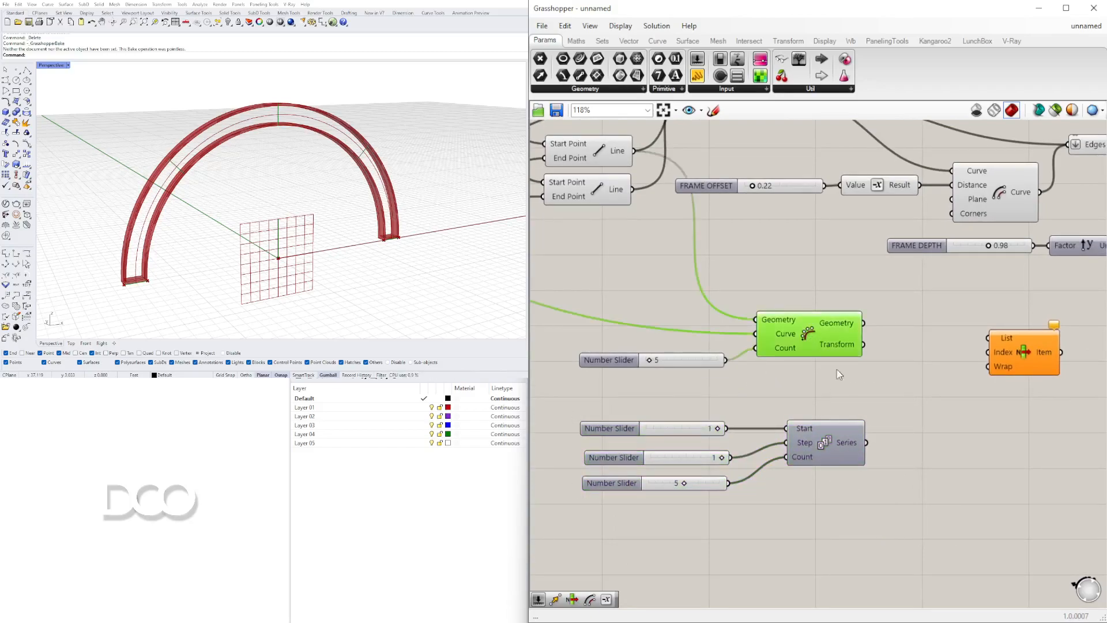
{"action": "scroll", "coordinate": [826, 362], "scroll_direction": "down", "scroll_amount": 2}
{"action": "left_click_drag", "start_coordinate": [824, 320], "coordinate": [953, 376]}
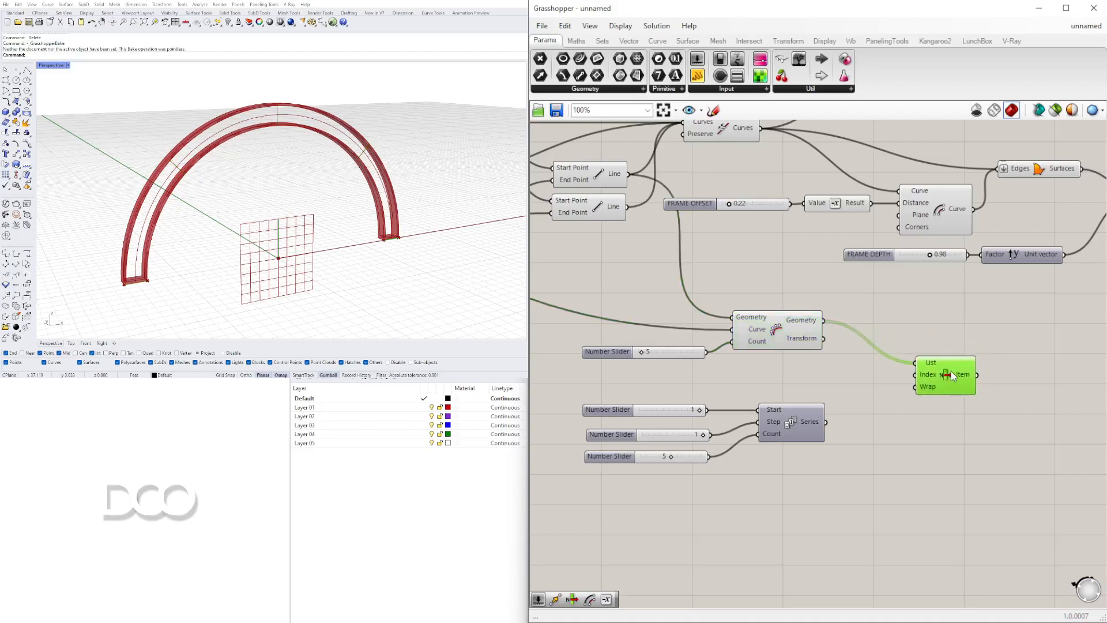
{"action": "left_click", "coordinate": [885, 422]}
{"action": "left_click_drag", "start_coordinate": [826, 421], "coordinate": [914, 375]}
{"action": "left_click", "coordinate": [933, 378]}
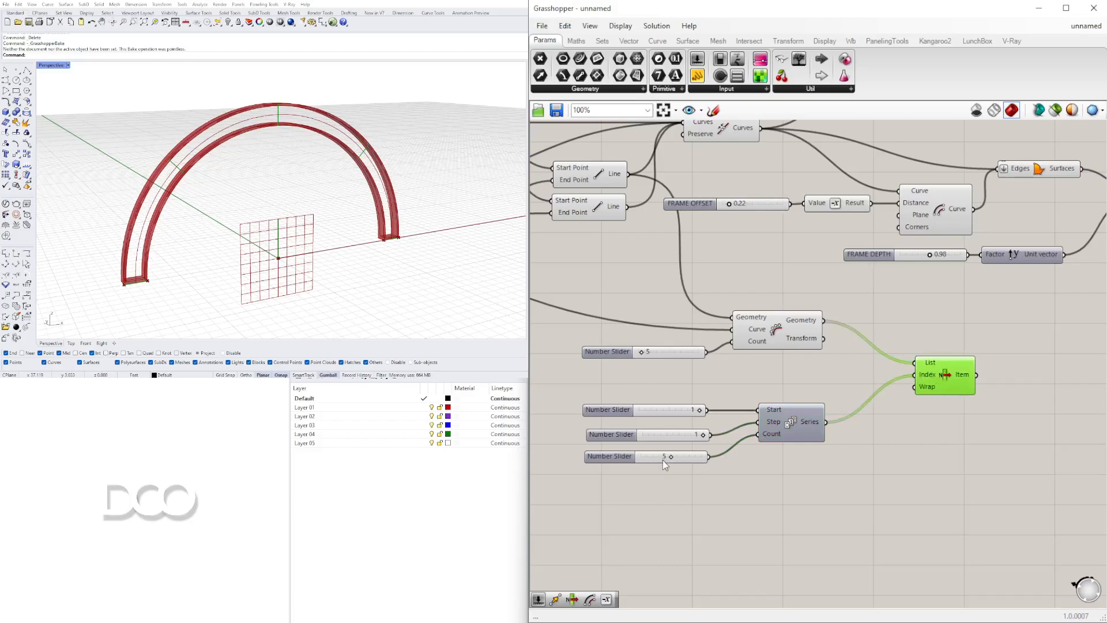
Set the Series Count slider to 3 and move Curve Array's Count slider further away to free space beside it
{"action": "scroll", "coordinate": [662, 460], "scroll_direction": "up", "scroll_amount": 3}
{"action": "left_click_drag", "start_coordinate": [680, 455], "coordinate": [656, 458]}
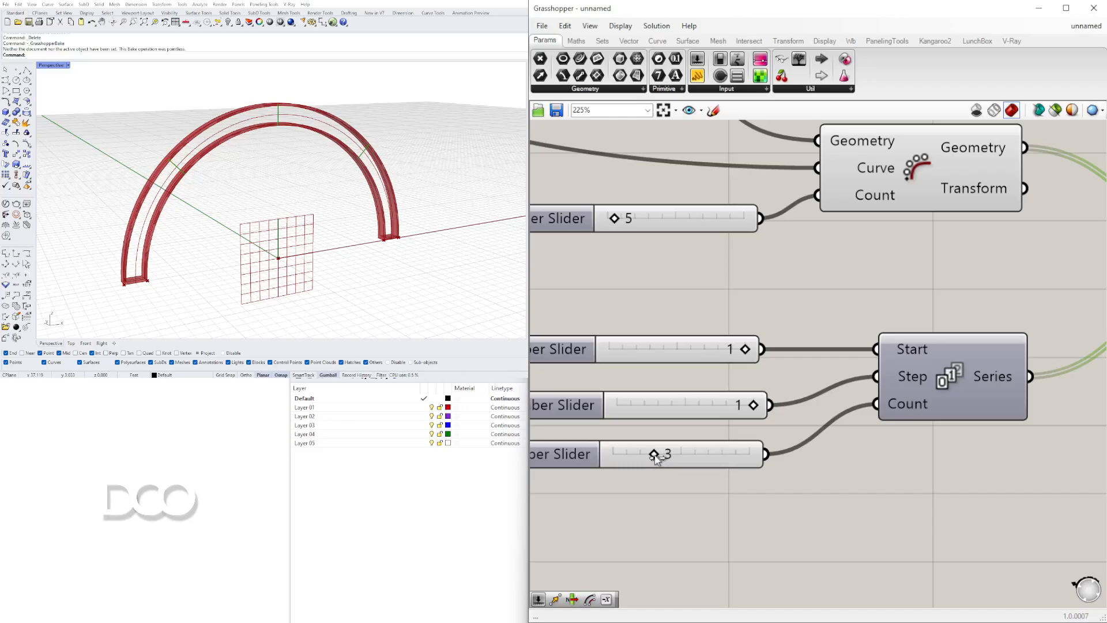
{"action": "scroll", "coordinate": [656, 457], "scroll_direction": "down", "scroll_amount": 3}
{"action": "scroll", "coordinate": [800, 374], "scroll_direction": "up", "scroll_amount": 3}
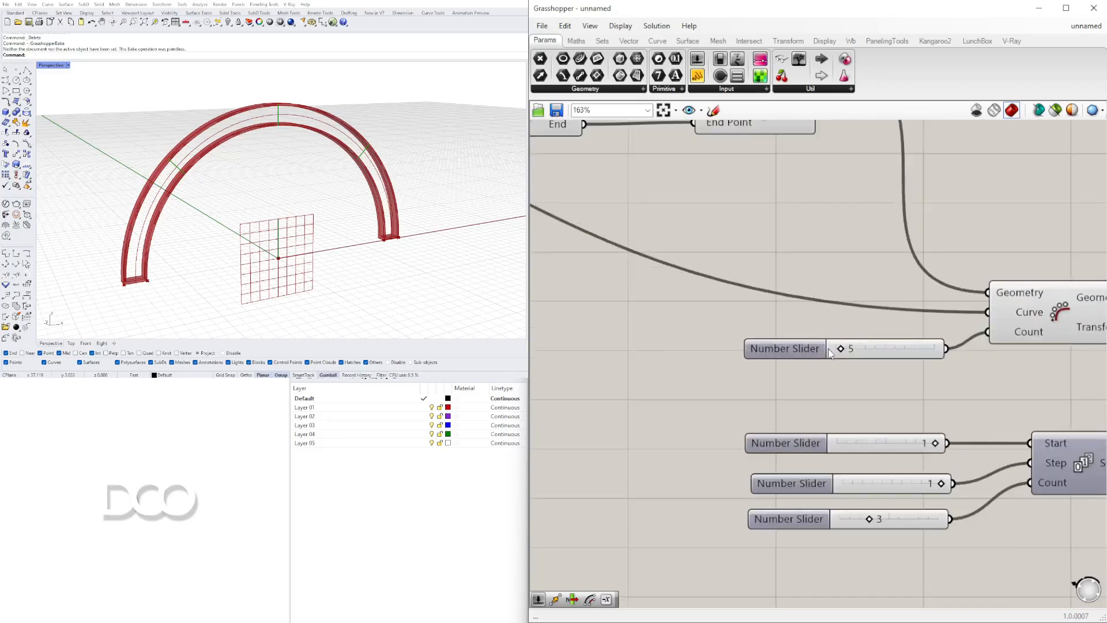
{"action": "scroll", "coordinate": [829, 352], "scroll_direction": "down", "scroll_amount": 2}
{"action": "left_click_drag", "start_coordinate": [827, 370], "coordinate": [681, 358]}
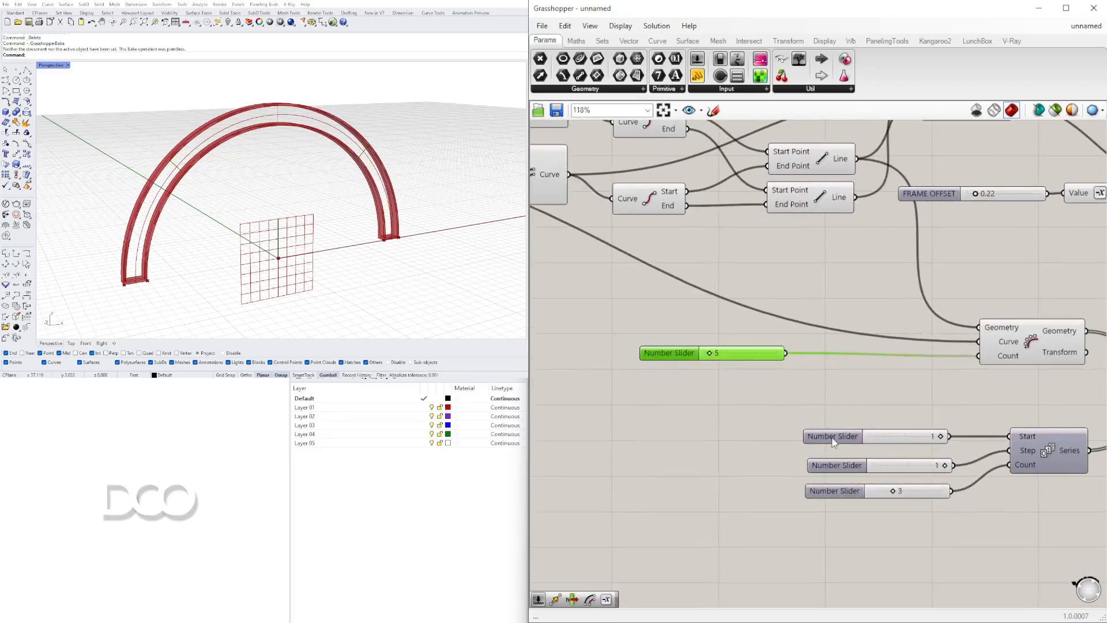
Add a Subtraction component that subtracts 2, connect Curve Array's Count slider to its A input and its Result to Series' Count
{"action": "right_click_drag", "start_coordinate": [870, 438], "coordinate": [777, 413]}
{"action": "right_click_drag", "start_coordinate": [662, 332], "coordinate": [675, 348]}
{"action": "double_click", "coordinate": [769, 383]}
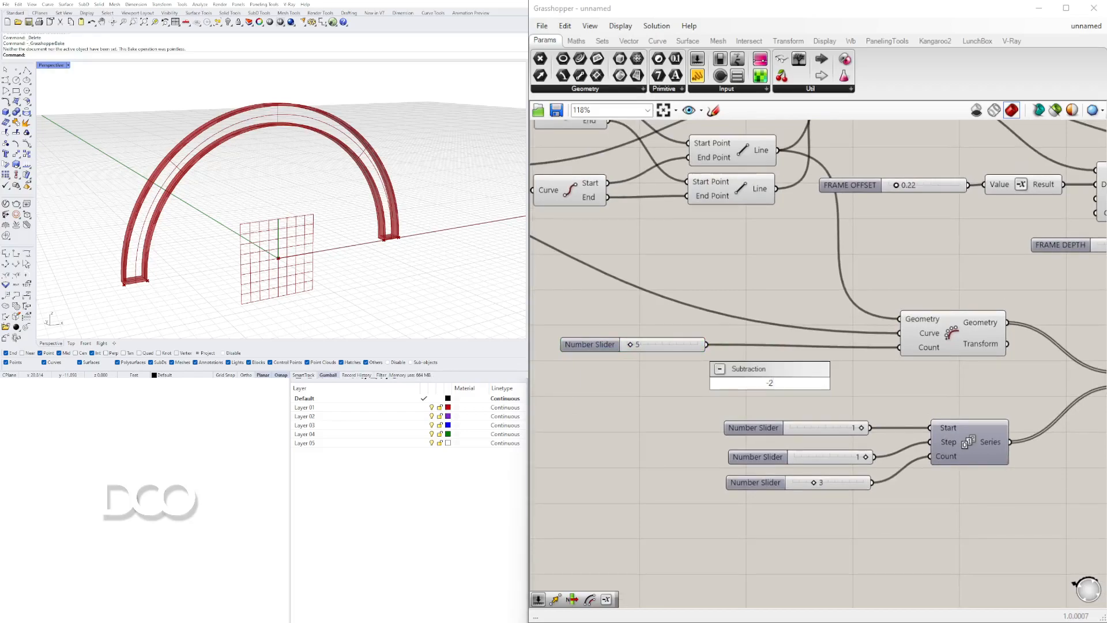
{"action": "key", "text": "Return"}
{"action": "left_click_drag", "start_coordinate": [709, 351], "coordinate": [738, 376]}
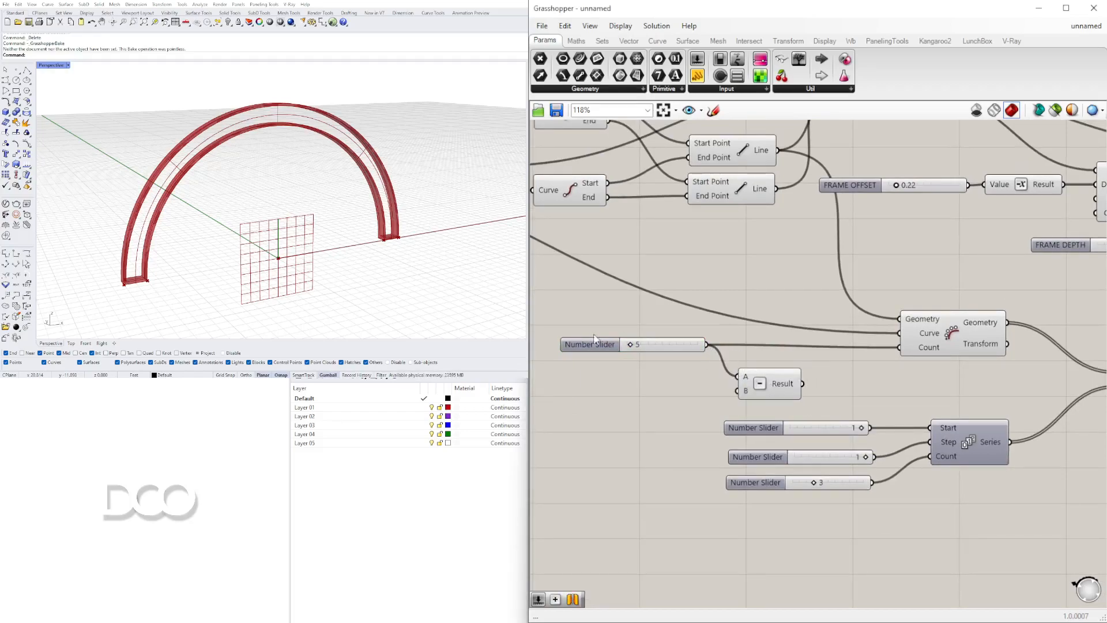
{"action": "left_click", "coordinate": [654, 348]}
{"action": "left_click_drag", "start_coordinate": [803, 384], "coordinate": [929, 456]}
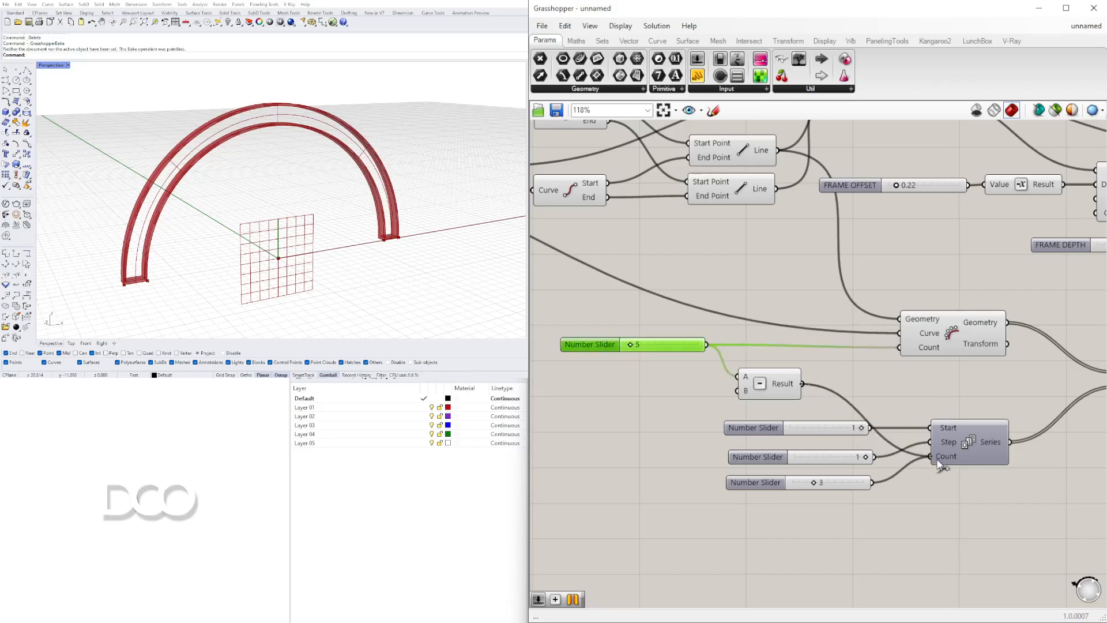
Delete the spare number slider set to 3 from Series' Count input, keeping only the Subtraction connection
{"action": "left_click", "coordinate": [768, 481]}
{"action": "key", "text": "Delete"}
{"action": "left_click", "coordinate": [773, 385]}
{"action": "right_click_drag", "start_coordinate": [972, 393], "coordinate": [948, 404]}
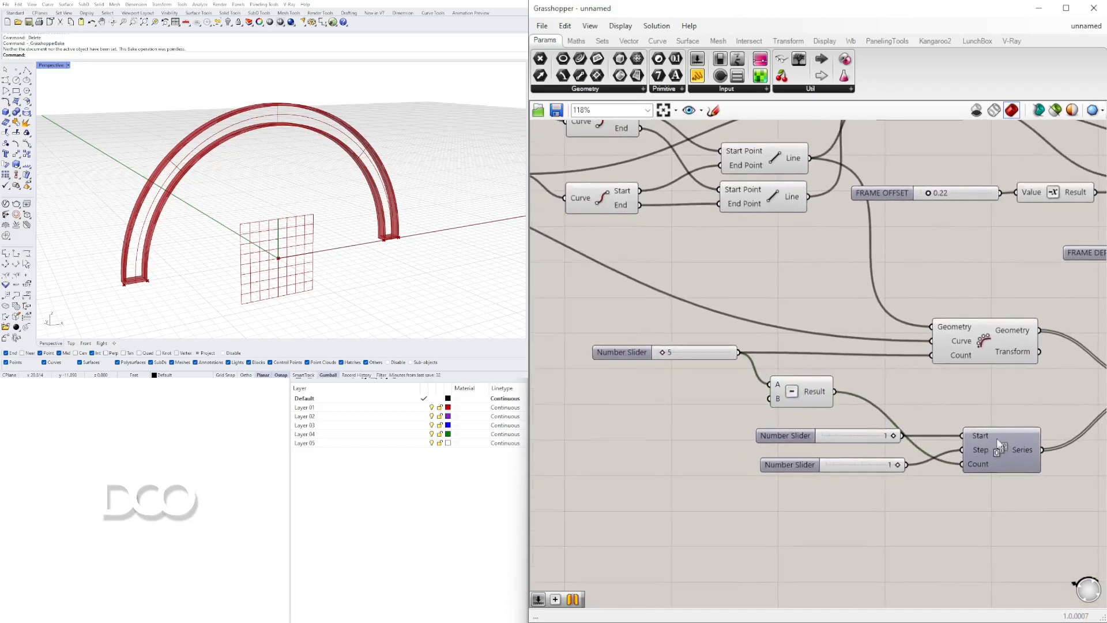
{"action": "right_click_drag", "start_coordinate": [1003, 447], "coordinate": [962, 410]}
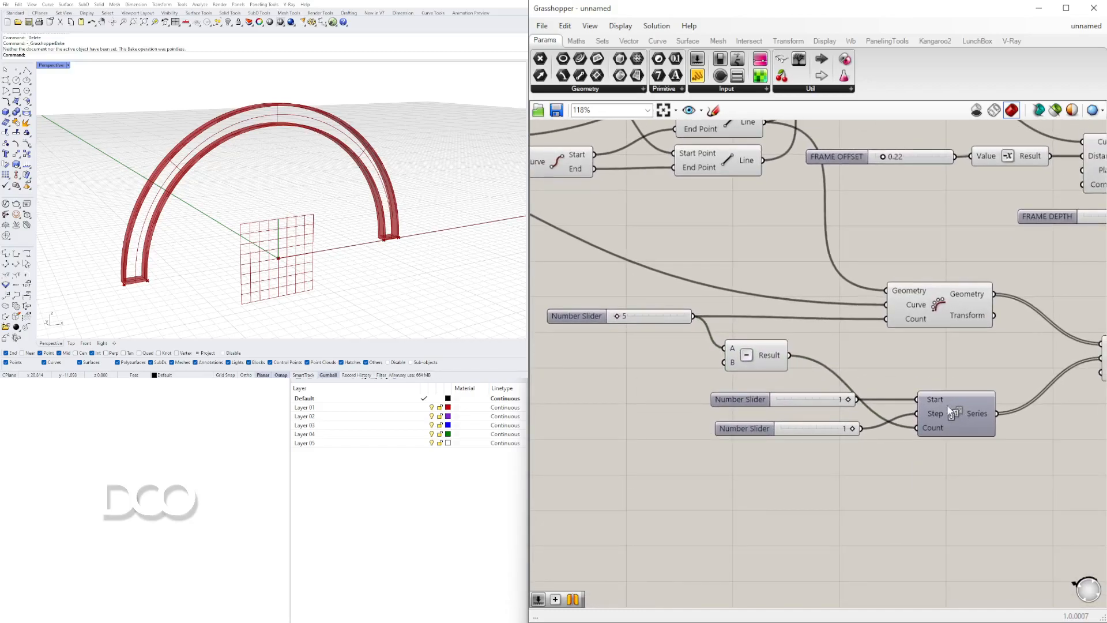
{"action": "right_click_drag", "start_coordinate": [315, 227], "coordinate": [315, 228]}
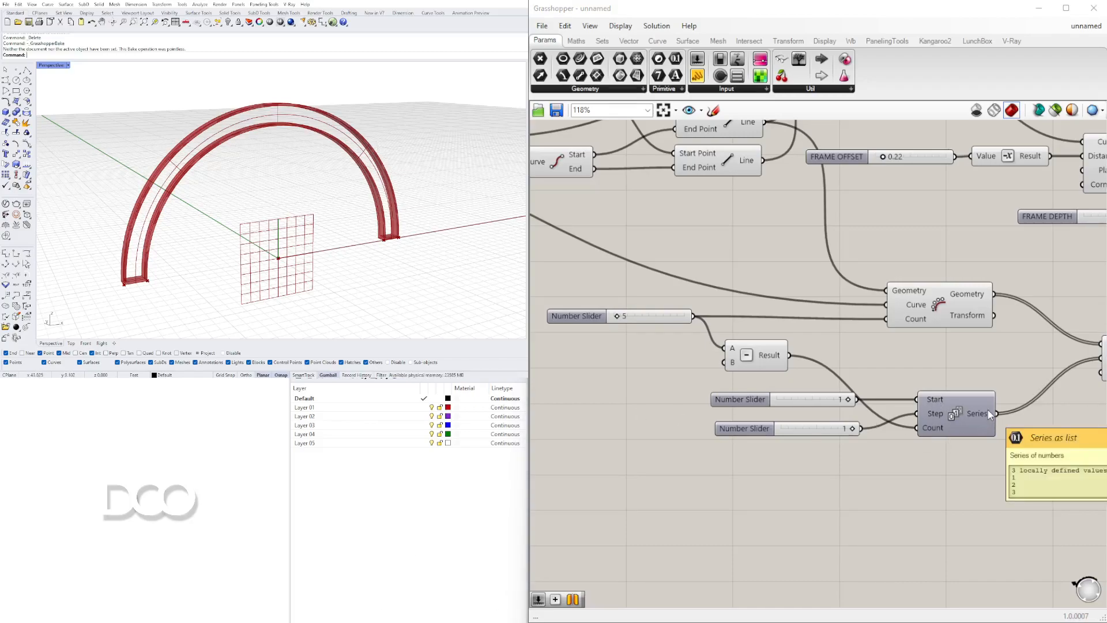
Examine Series' Count and output values, and compare the lines previewed by Curve Array and List Item
{"action": "left_click", "coordinate": [926, 432]}
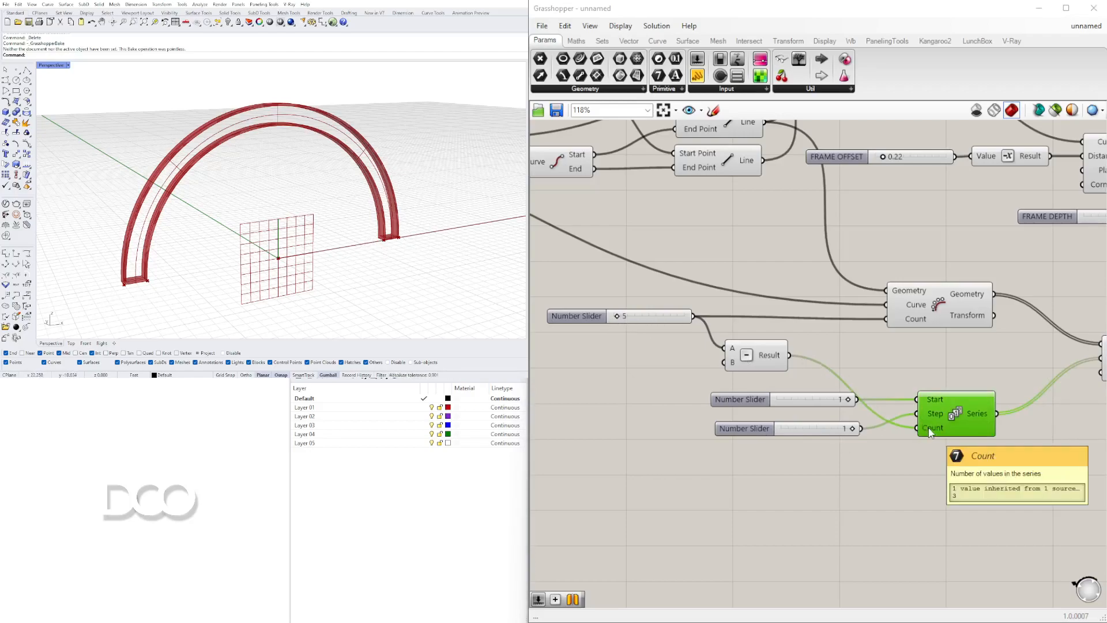
{"action": "right_click_drag", "start_coordinate": [930, 434], "coordinate": [849, 432]}
{"action": "mouse_move", "coordinate": [903, 416]}
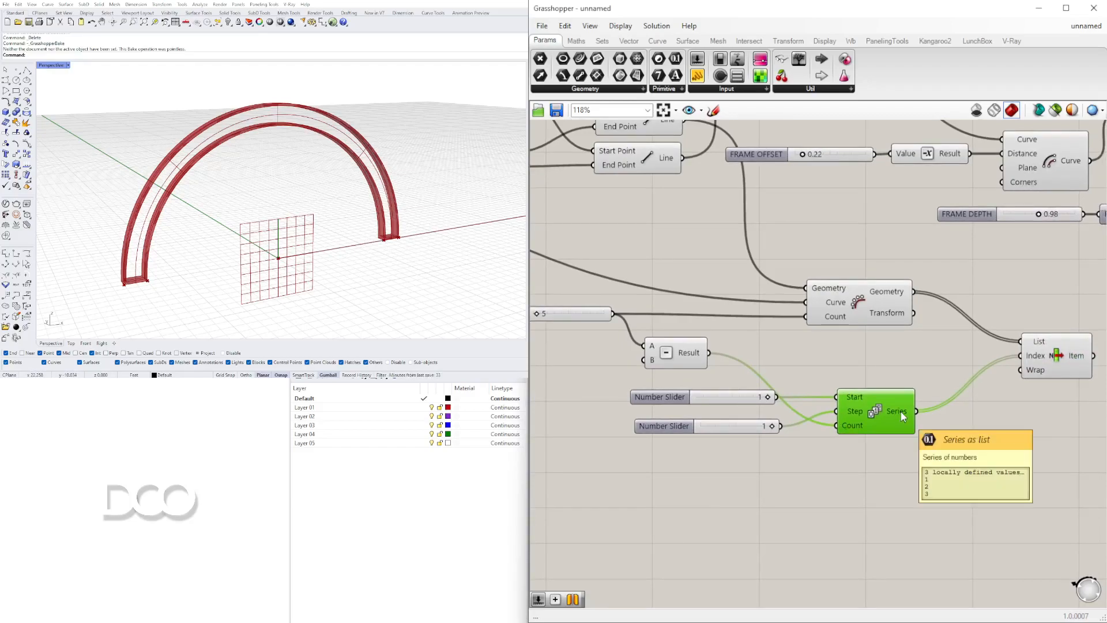
{"action": "left_click", "coordinate": [865, 314]}
{"action": "right_click_drag", "start_coordinate": [1047, 368], "coordinate": [897, 361]}
{"action": "left_click", "coordinate": [898, 361]}
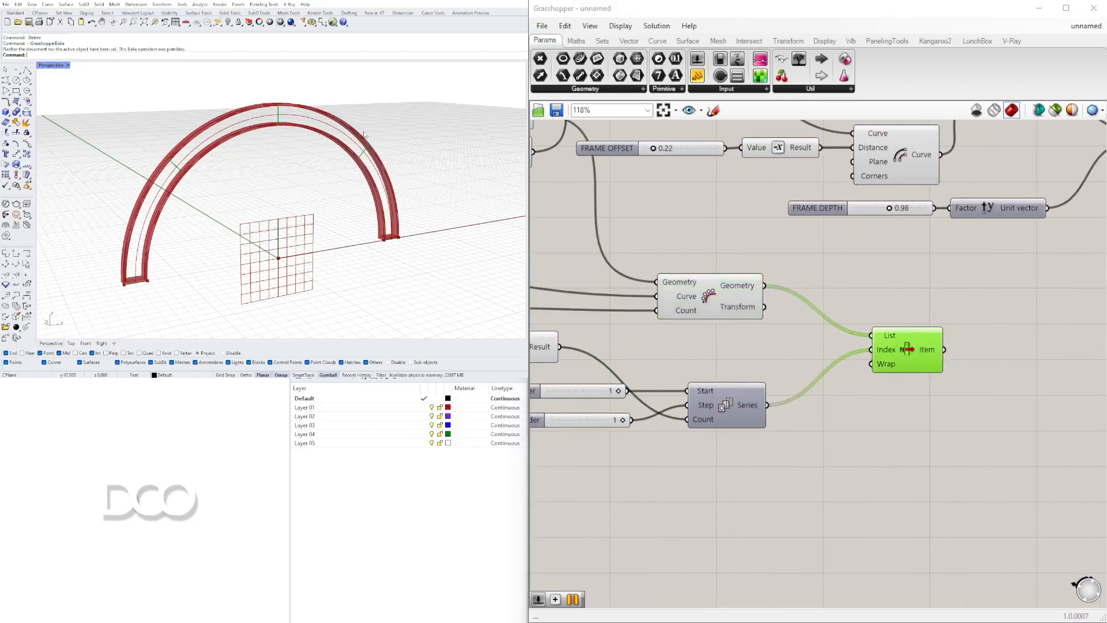
{"action": "right_click_drag", "start_coordinate": [681, 347], "coordinate": [764, 373]}
{"action": "right_click_drag", "start_coordinate": [646, 376], "coordinate": [766, 385]}
Set the slider feeding Curve Array's Count and Subtraction's A input to 30
{"action": "scroll", "coordinate": [617, 337], "scroll_direction": "up", "scroll_amount": 5}
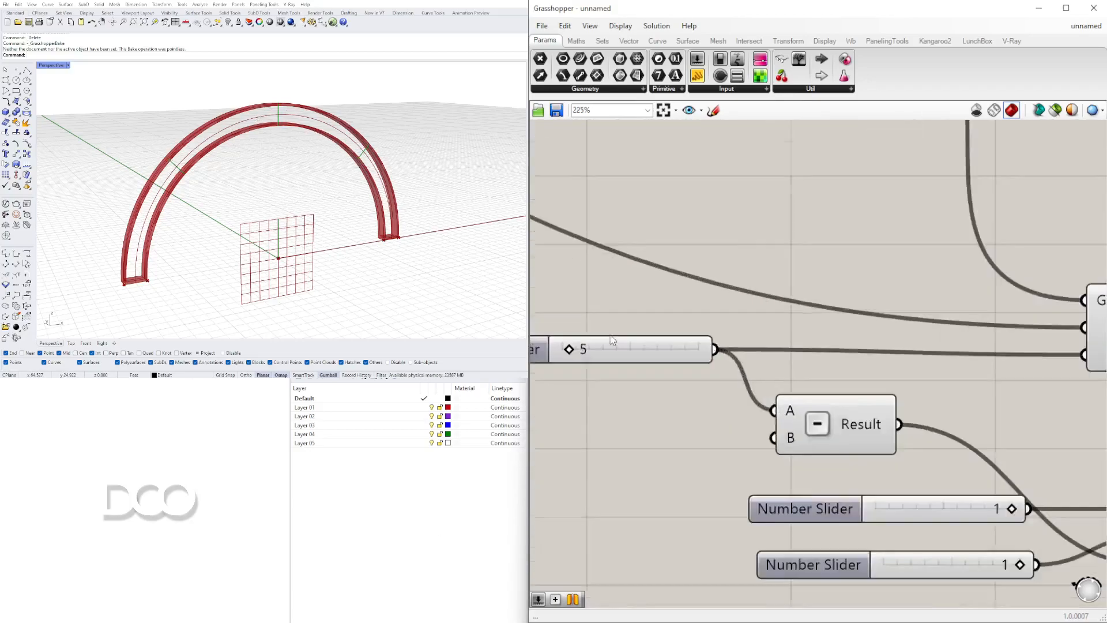
{"action": "left_click_drag", "start_coordinate": [570, 357], "coordinate": [605, 357]}
{"action": "scroll", "coordinate": [900, 380], "scroll_direction": "down", "scroll_amount": 4}
Align Series' Start and Step sliders directly one above the other, close to the Series component
{"action": "right_click_drag", "start_coordinate": [978, 402], "coordinate": [765, 359]}
{"action": "left_click_drag", "start_coordinate": [652, 455], "coordinate": [648, 445]}
{"action": "left_click_drag", "start_coordinate": [687, 498], "coordinate": [632, 421]}
{"action": "left_click_drag", "start_coordinate": [641, 425], "coordinate": [630, 450]}
{"action": "left_click_drag", "start_coordinate": [630, 450], "coordinate": [630, 455]}
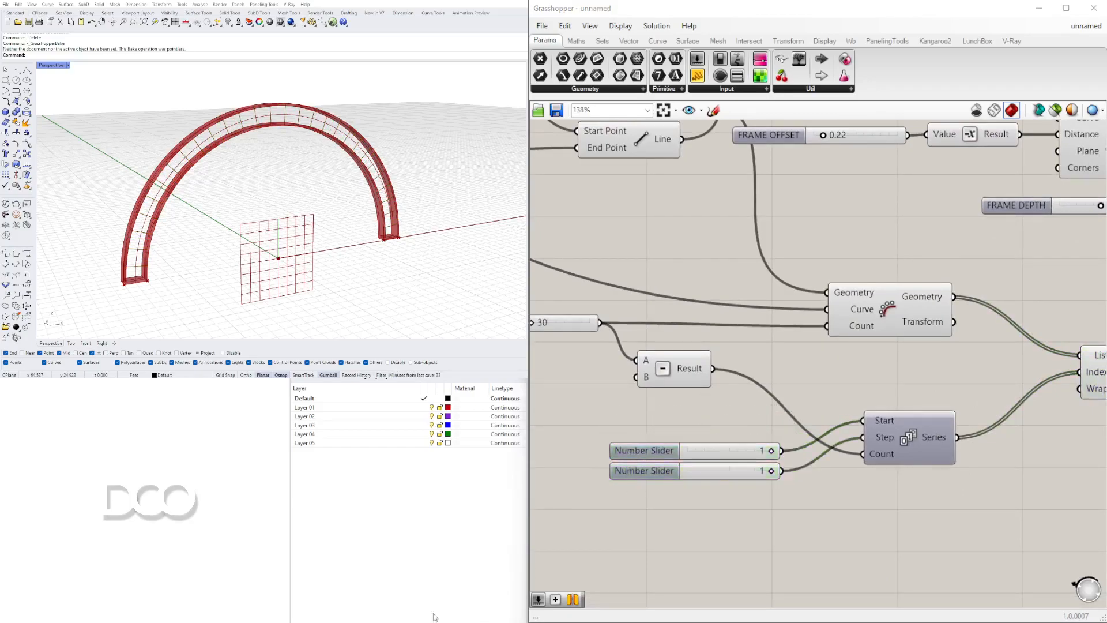
Tighten the layout by moving List Item, Subtraction, and Series with its two sliders closer to Curve Array
{"action": "right_click_drag", "start_coordinate": [954, 380], "coordinate": [807, 383]}
{"action": "left_click", "coordinate": [978, 380]}
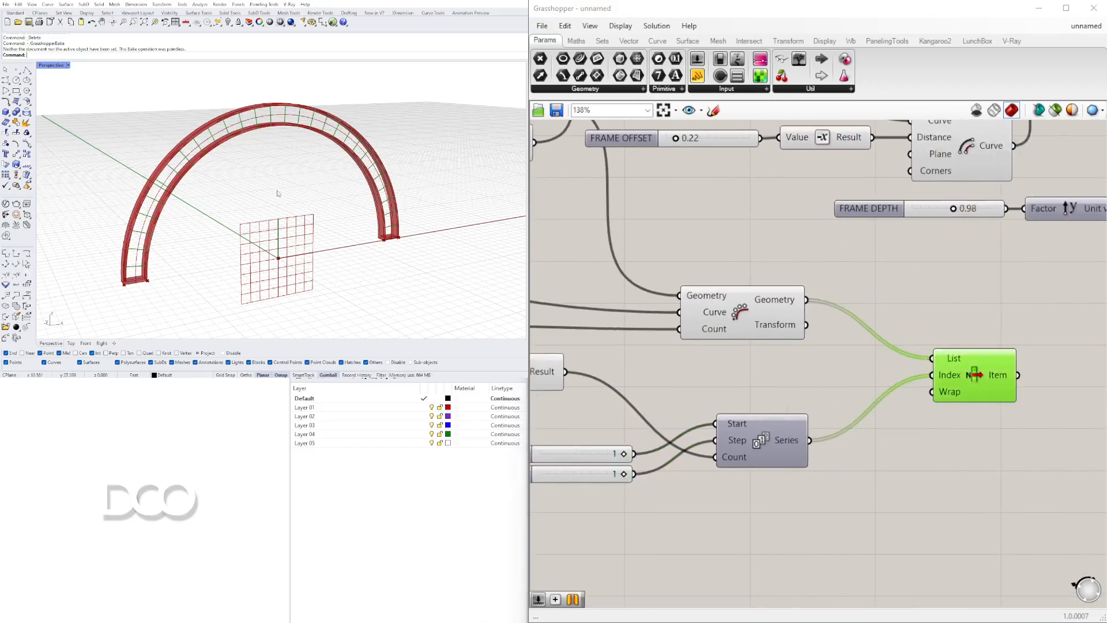
{"action": "left_click", "coordinate": [743, 321]}
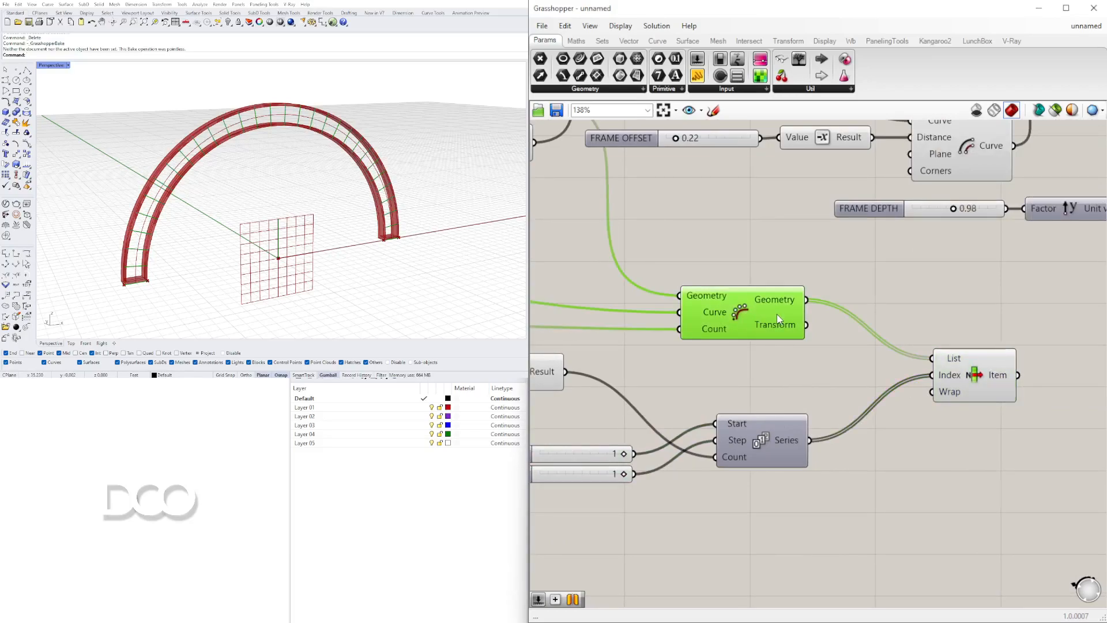
{"action": "left_click_drag", "start_coordinate": [949, 378], "coordinate": [887, 350]}
{"action": "left_click", "coordinate": [890, 404]}
{"action": "right_click_drag", "start_coordinate": [828, 507], "coordinate": [940, 504]}
{"action": "left_click_drag", "start_coordinate": [940, 505], "coordinate": [729, 413]}
{"action": "left_click_drag", "start_coordinate": [870, 437], "coordinate": [862, 397]}
{"action": "left_click", "coordinate": [851, 436]}
{"action": "left_click_drag", "start_coordinate": [639, 372], "coordinate": [695, 359]}
{"action": "left_click", "coordinate": [847, 218]}
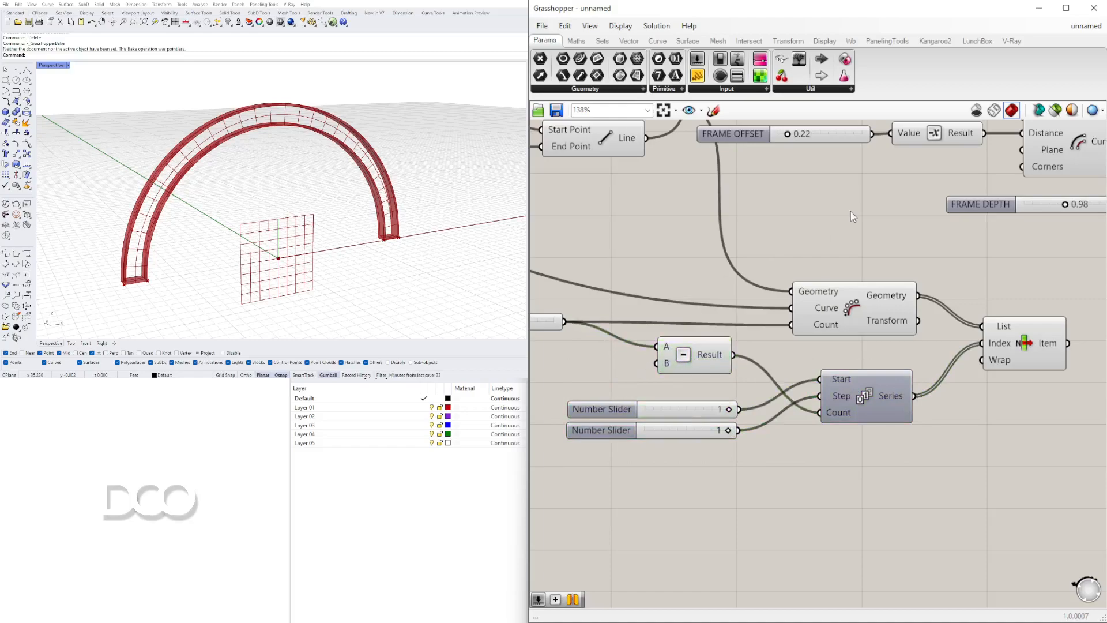
Add a Pipe component, connect List Item's Item output to its Curve input and place it lower beside List Item
{"action": "left_click", "coordinate": [1039, 342]}
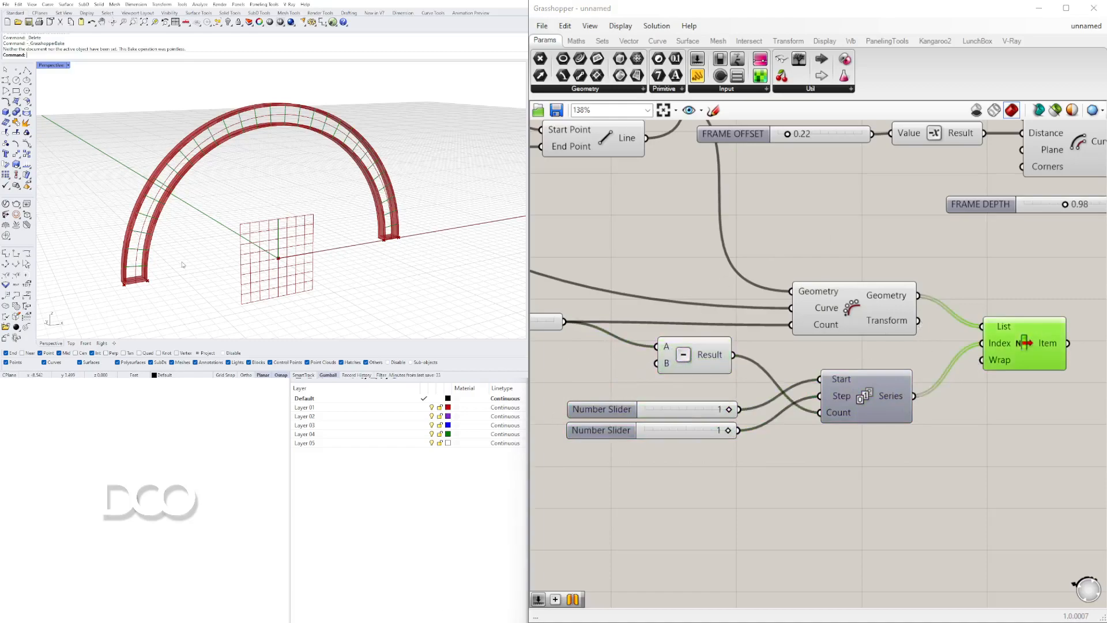
{"action": "right_click_drag", "start_coordinate": [911, 416], "coordinate": [648, 395]}
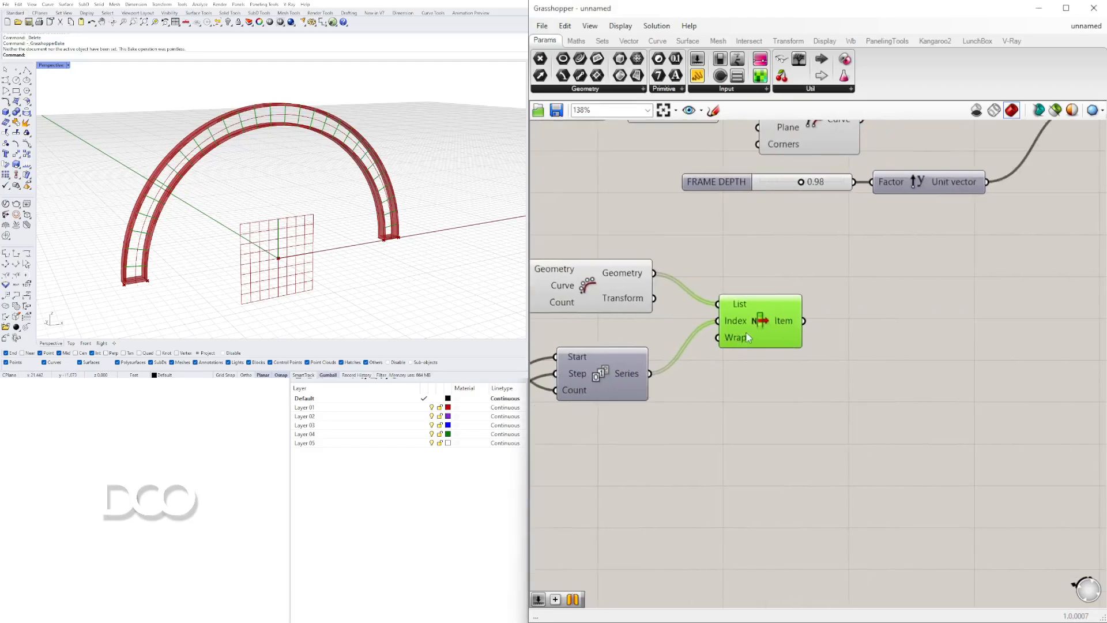
{"action": "scroll", "coordinate": [766, 371], "scroll_direction": "down", "scroll_amount": 3}
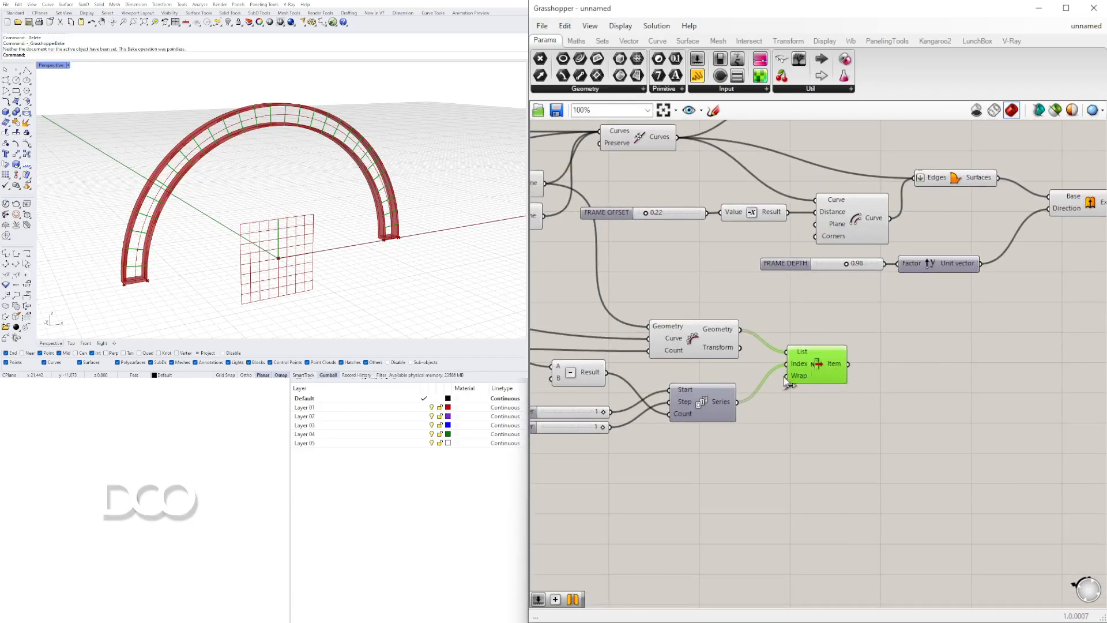
{"action": "double_click", "coordinate": [917, 359]}
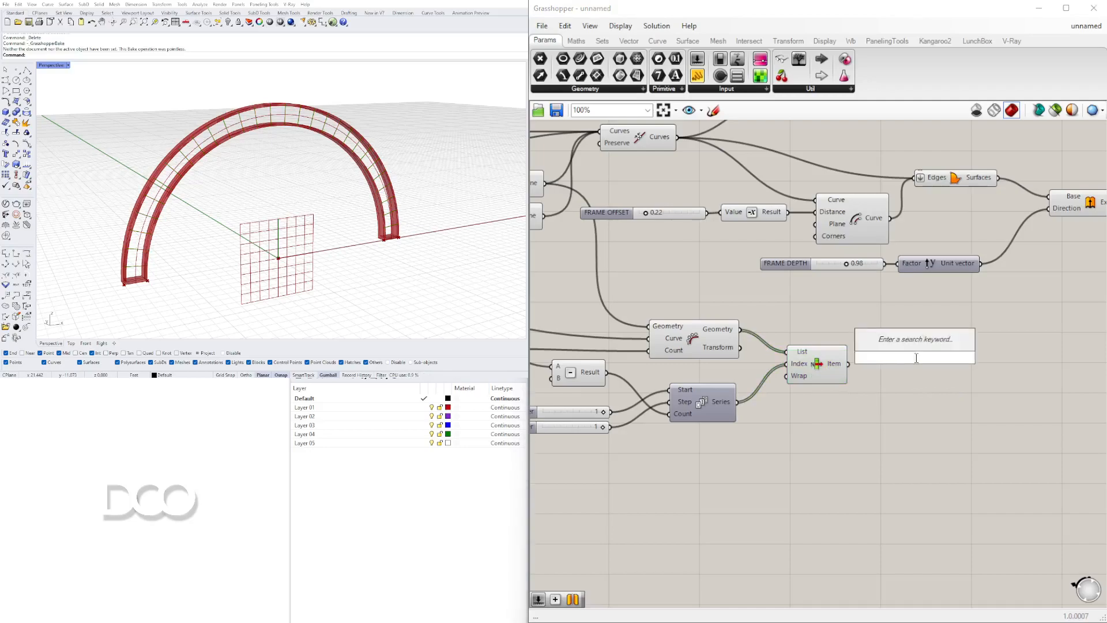
{"action": "type", "text": "PIPE"}
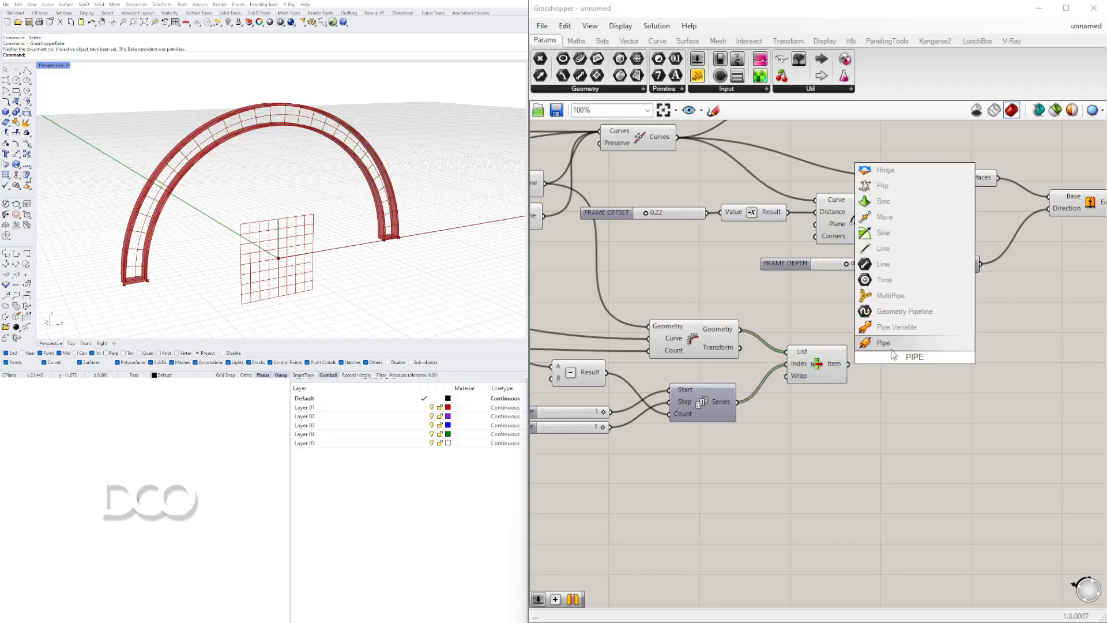
{"action": "key", "text": "Return"}
{"action": "scroll", "coordinate": [875, 364], "scroll_direction": "up", "scroll_amount": 3}
{"action": "right_click_drag", "start_coordinate": [846, 394], "coordinate": [826, 357]}
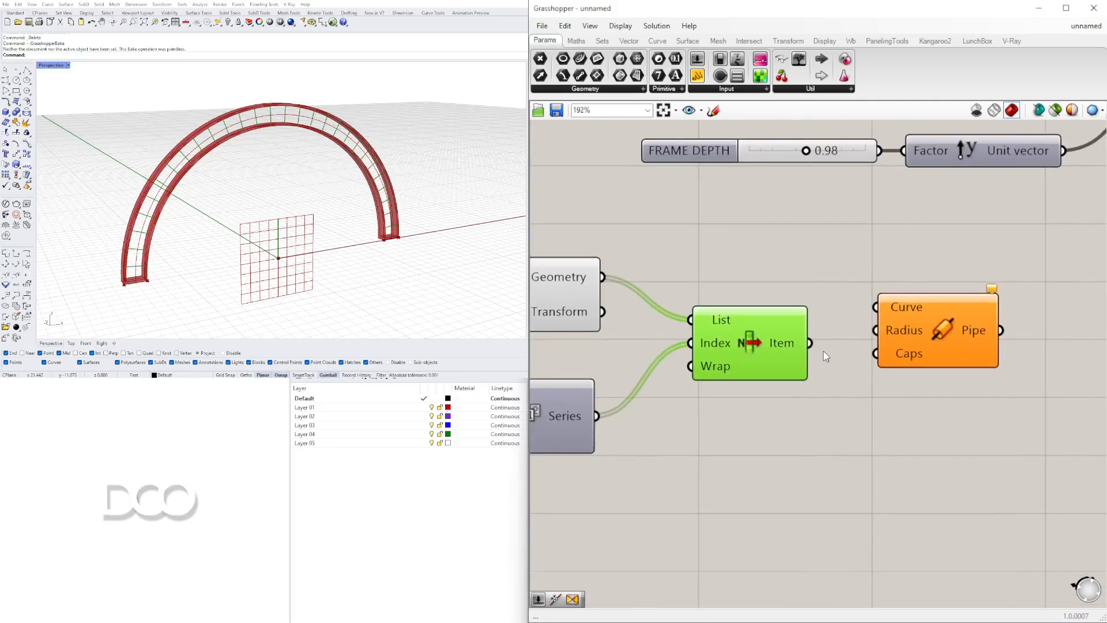
{"action": "left_click_drag", "start_coordinate": [812, 345], "coordinate": [865, 304]}
{"action": "left_click_drag", "start_coordinate": [954, 347], "coordinate": [1016, 462]}
Add a number slider with the value 0.888 and connect it to Pipe's Radius input
{"action": "left_click", "coordinate": [786, 482]}
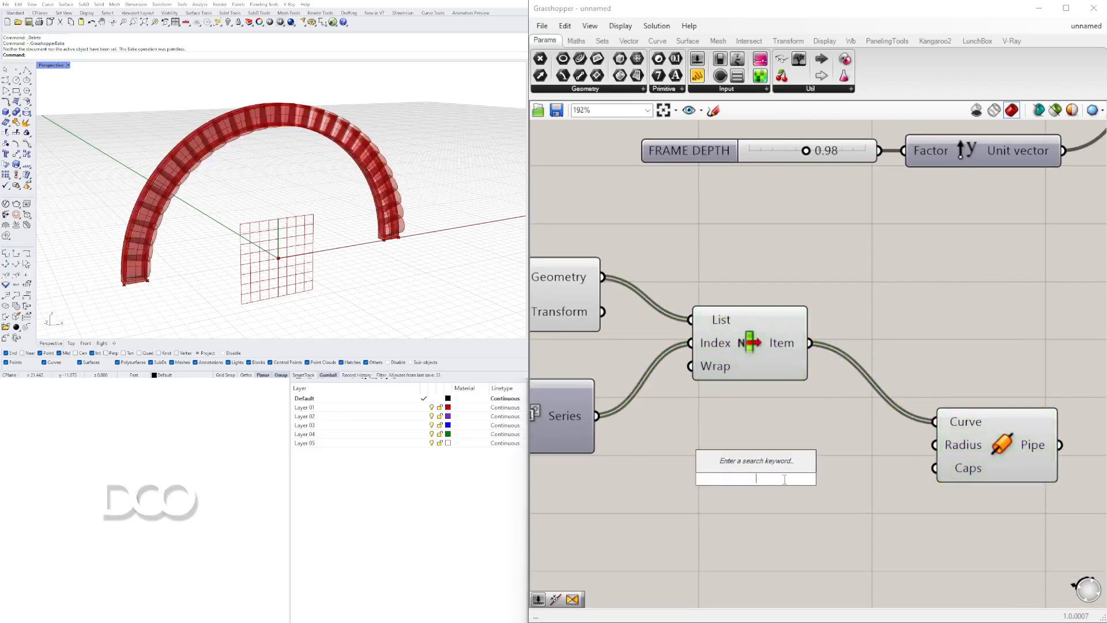
{"action": "right_click", "coordinate": [967, 468]}
{"action": "left_click", "coordinate": [969, 538]}
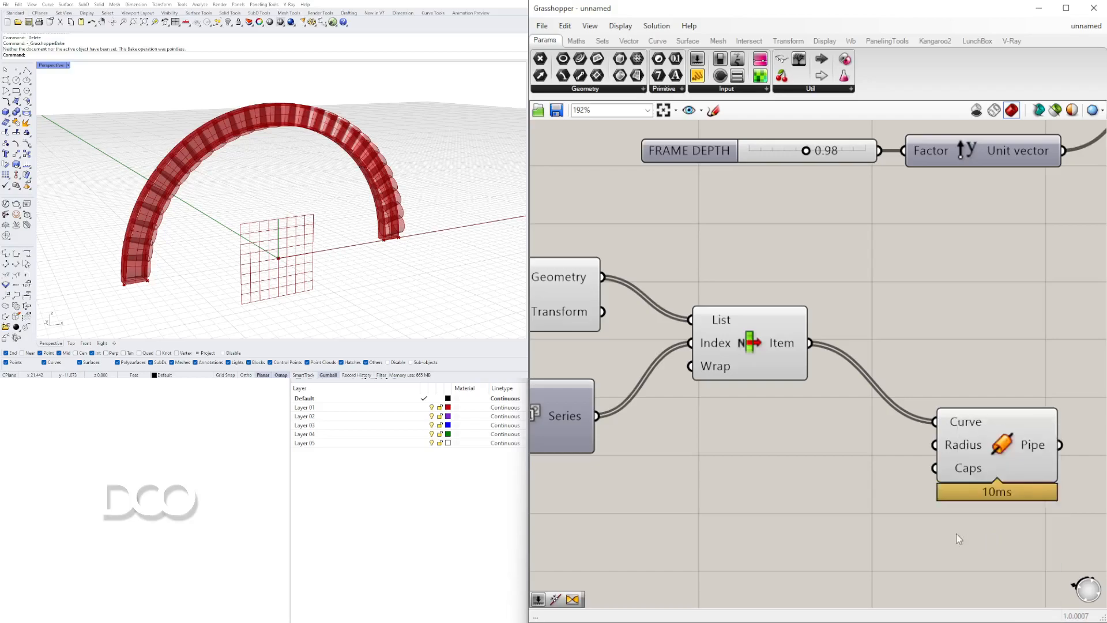
{"action": "double_click", "coordinate": [684, 470]}
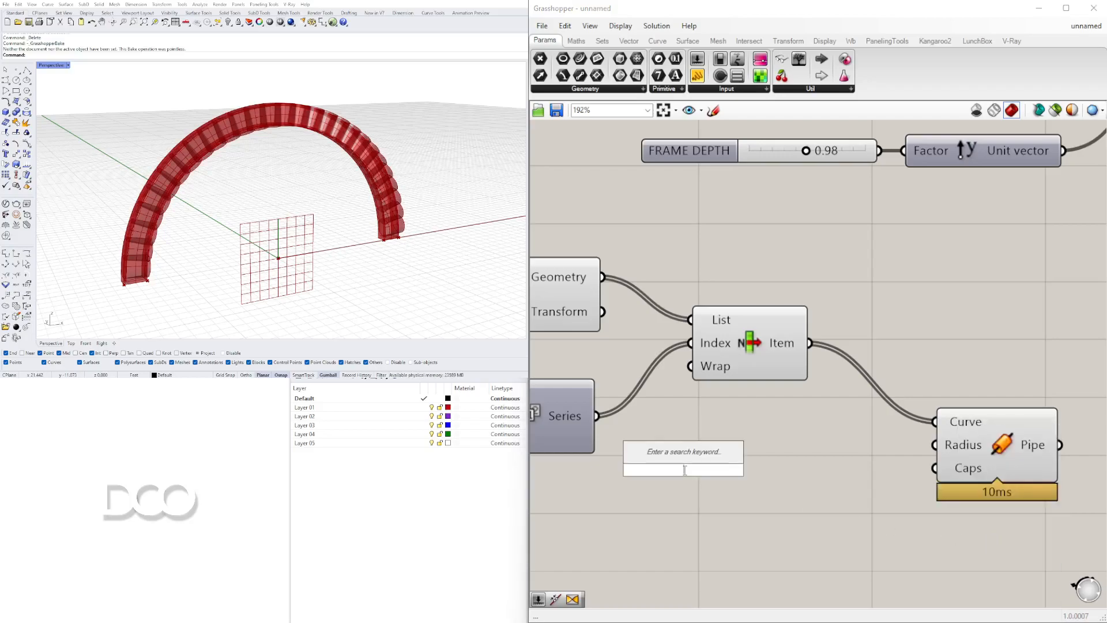
{"action": "type", "text": ".888"}
{"action": "key", "text": "Return"}
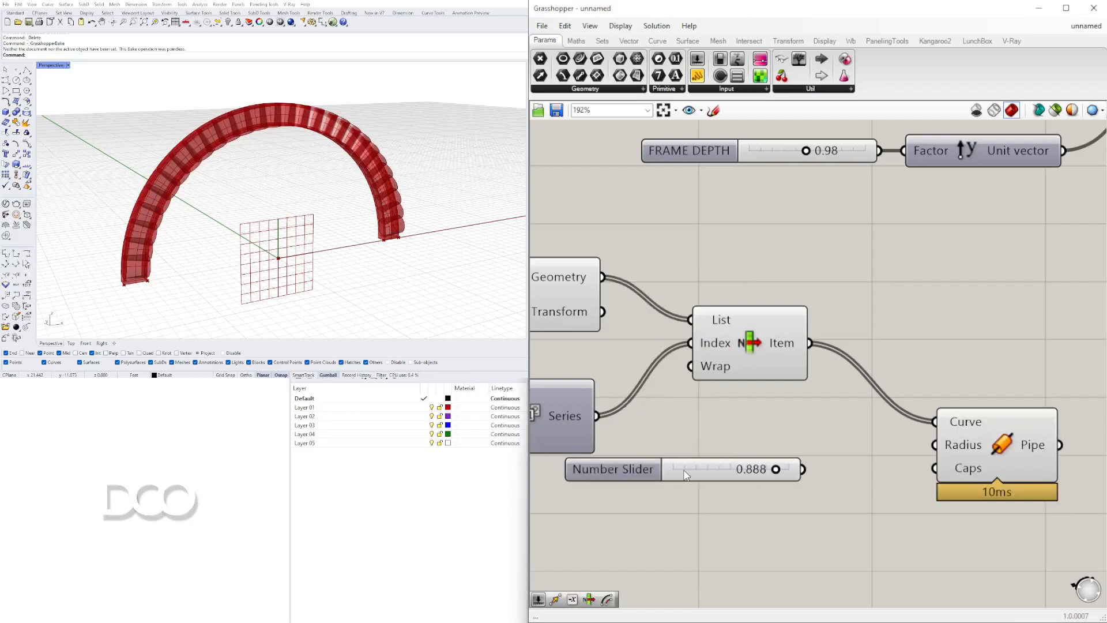
{"action": "left_click_drag", "start_coordinate": [803, 469], "coordinate": [933, 445]}
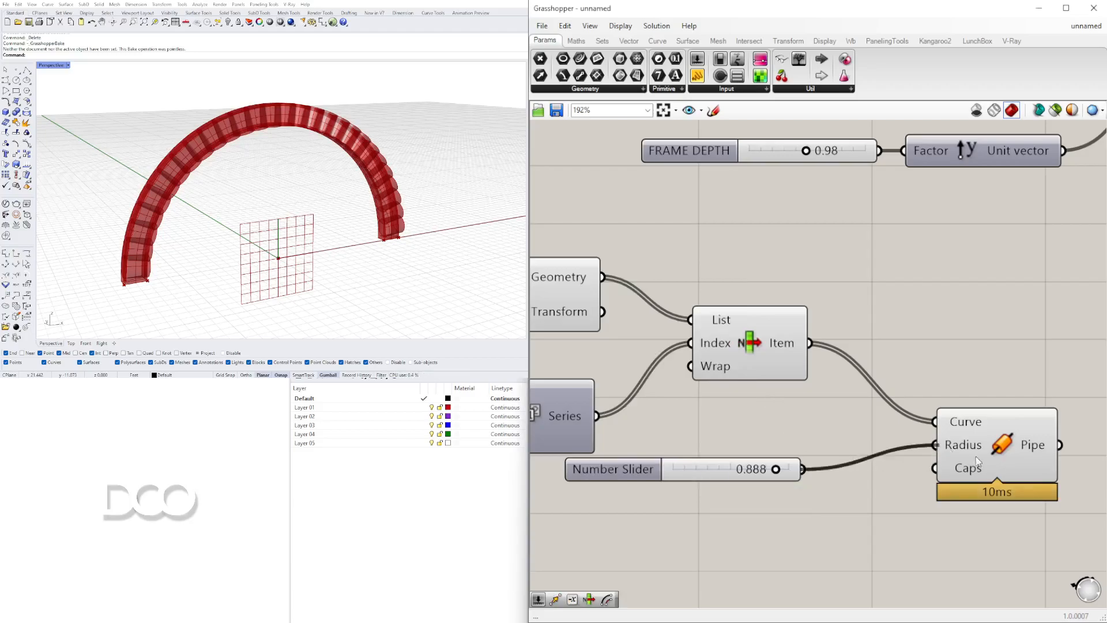
Set the Pipe Radius slider to 0.080
{"action": "left_click", "coordinate": [999, 476]}
{"action": "scroll", "coordinate": [702, 508], "scroll_direction": "up", "scroll_amount": 3}
{"action": "left_click_drag", "start_coordinate": [859, 423], "coordinate": [644, 423]}
{"action": "left_click", "coordinate": [717, 357]}
{"action": "scroll", "coordinate": [719, 358], "scroll_direction": "down", "scroll_amount": 3}
Place the Radius slider beside Pipe and move both together further down, clear of Series and List Item
{"action": "left_click_drag", "start_coordinate": [716, 392], "coordinate": [698, 429]}
{"action": "left_click_drag", "start_coordinate": [966, 394], "coordinate": [964, 418]}
{"action": "left_click_drag", "start_coordinate": [1019, 526], "coordinate": [690, 403]}
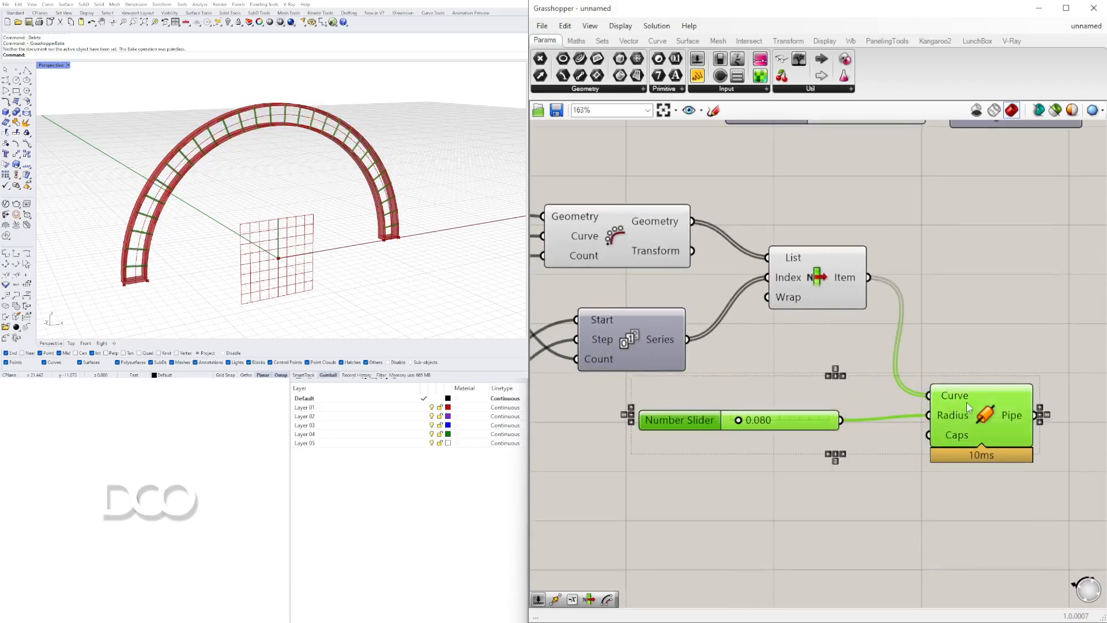
{"action": "left_click_drag", "start_coordinate": [969, 414], "coordinate": [1017, 458]}
Rename Curve Array's Count slider as ARRAY NUMDER
{"action": "scroll", "coordinate": [974, 344], "scroll_direction": "down", "scroll_amount": 4}
{"action": "scroll", "coordinate": [700, 396], "scroll_direction": "up", "scroll_amount": 4}
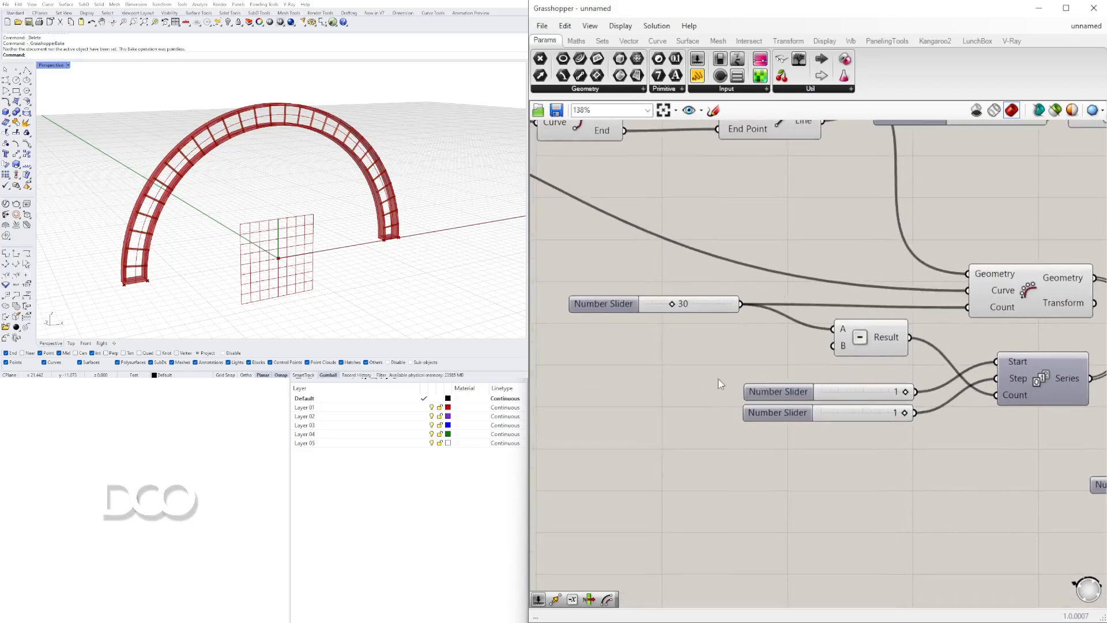
{"action": "right_click_drag", "start_coordinate": [763, 370], "coordinate": [544, 369]}
{"action": "left_click", "coordinate": [892, 317]}
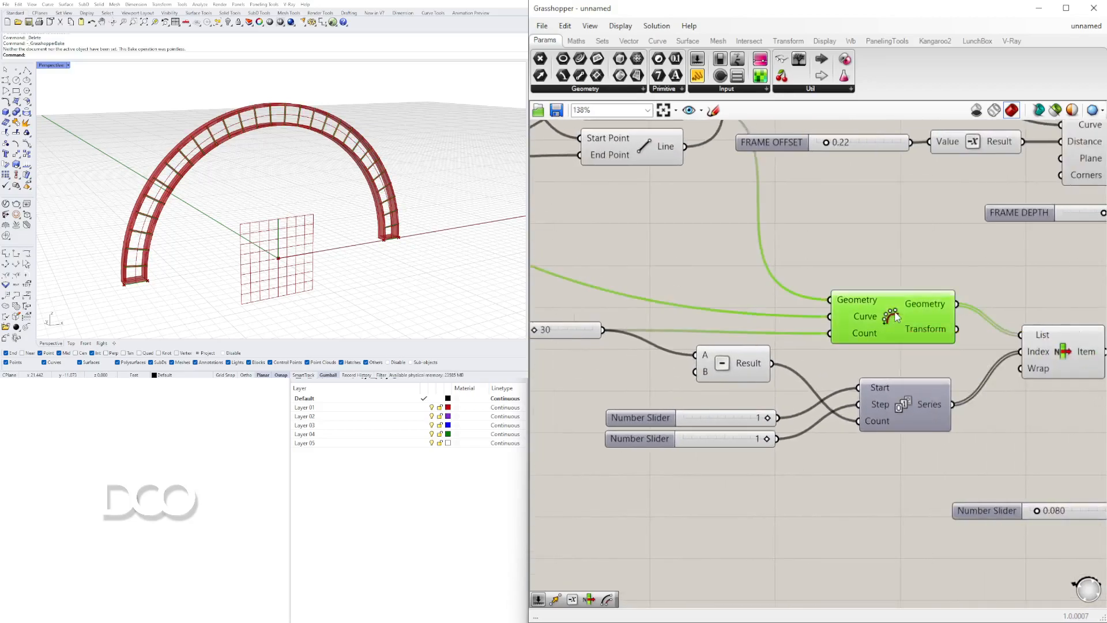
{"action": "scroll", "coordinate": [577, 332], "scroll_direction": "up", "scroll_amount": 3}
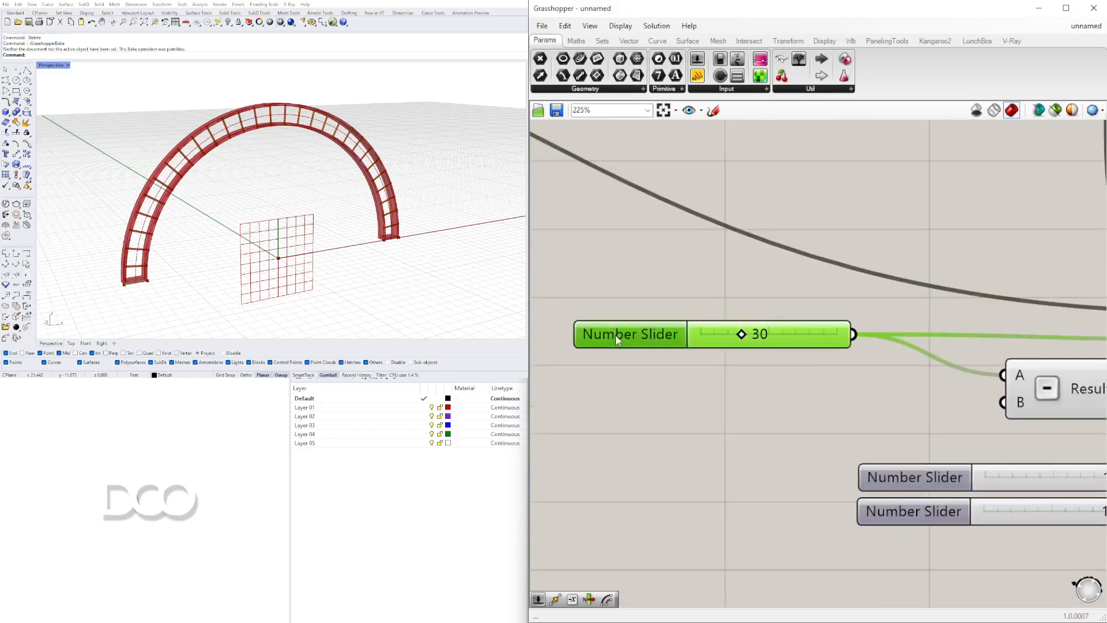
{"action": "right_click", "coordinate": [615, 335]}
{"action": "left_click_drag", "start_coordinate": [693, 348], "coordinate": [565, 345]}
{"action": "type", "text": "A"}
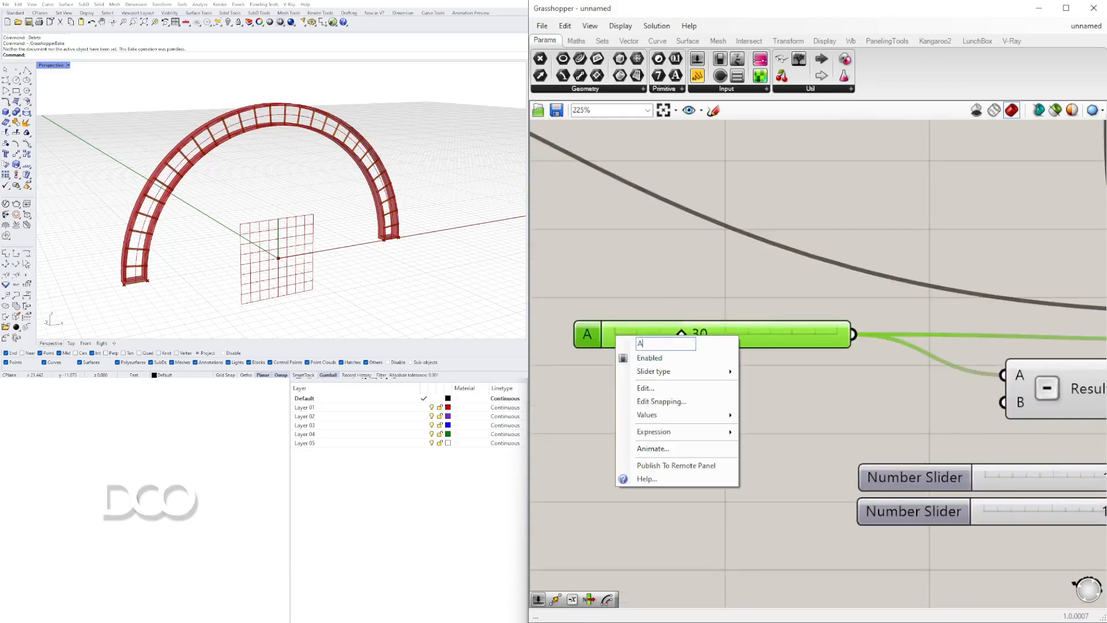
{"action": "type", "text": "RRAY NUMDER"}
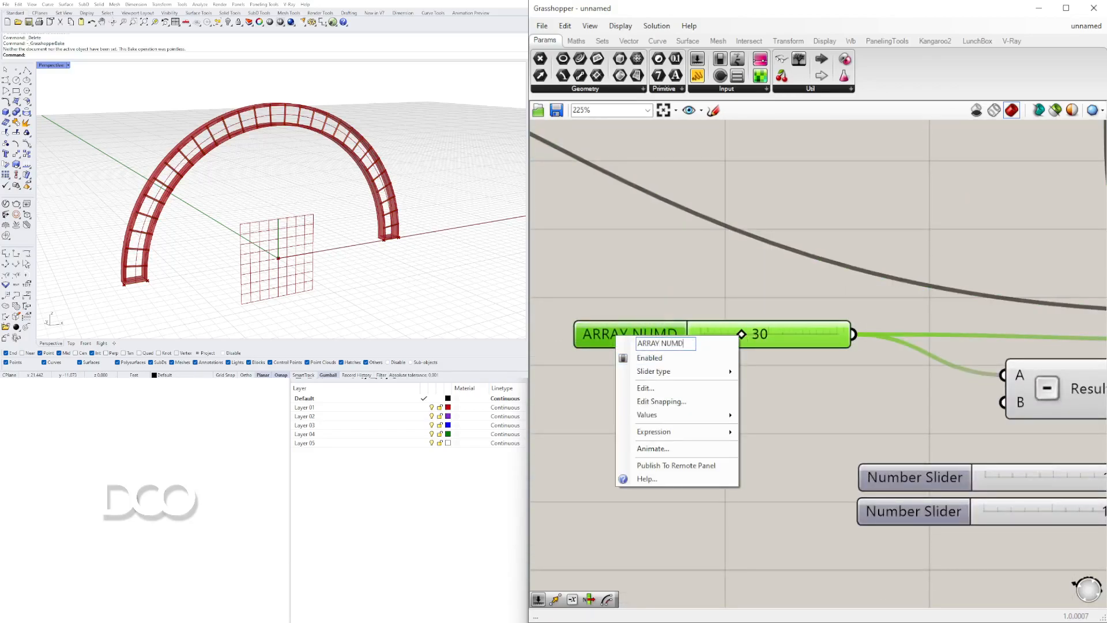
{"action": "key", "text": "Return"}
Shorten the Count slider's name to ARRAY
{"action": "right_click", "coordinate": [615, 340]}
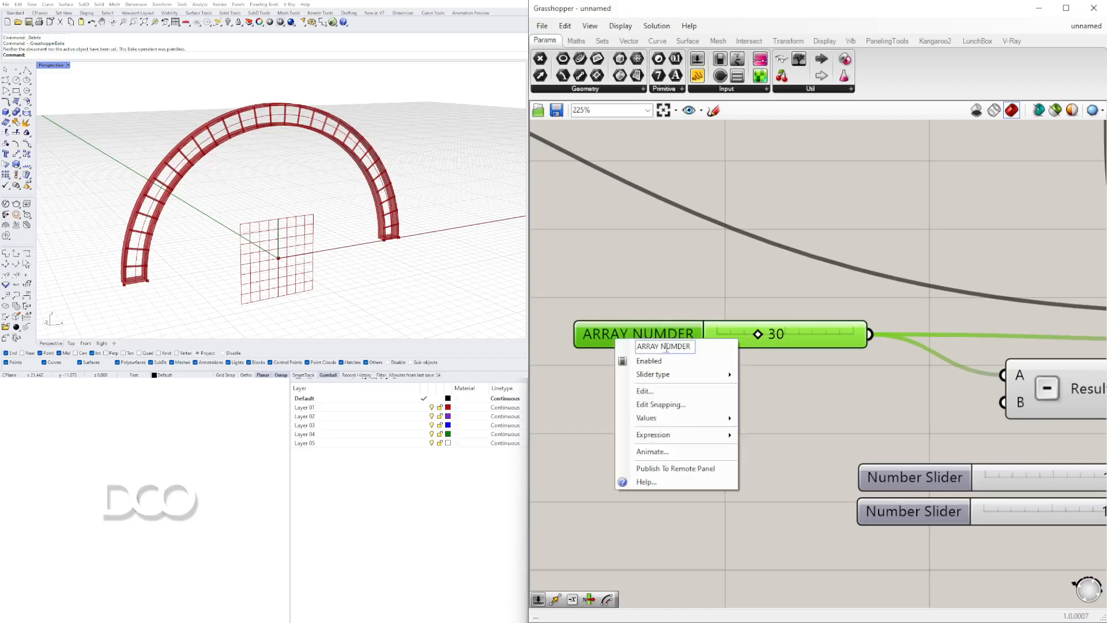
{"action": "double_click", "coordinate": [664, 346]}
{"action": "key", "text": "BackSpace"}
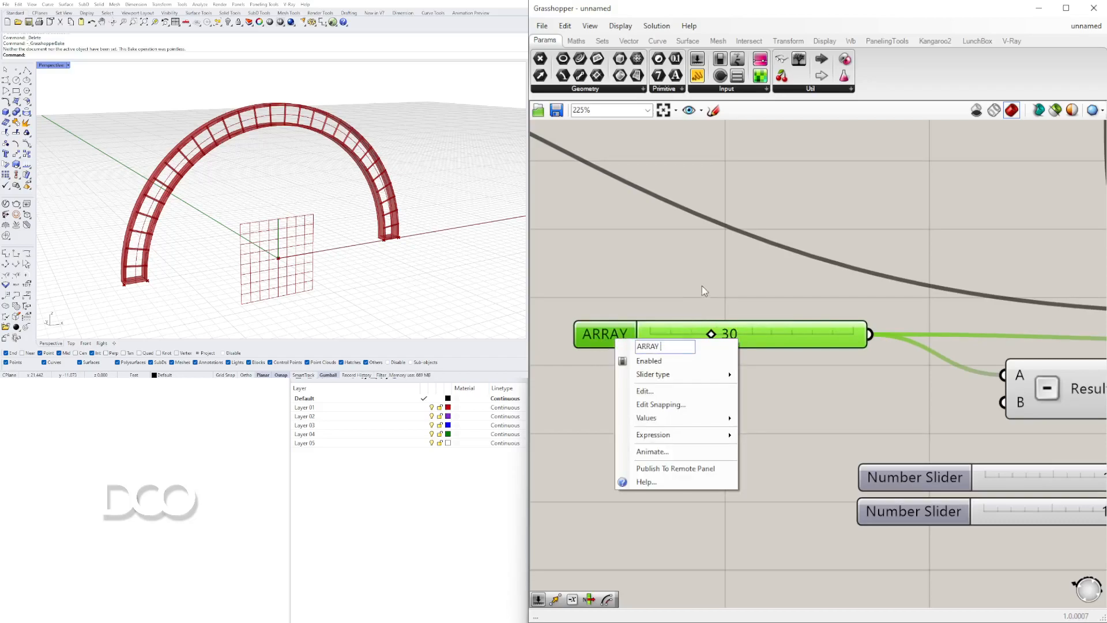
{"action": "left_click", "coordinate": [842, 241]}
Review Series' Start and Step sliders, and how the ARRAY slider drives Series' Count through Subtraction
{"action": "scroll", "coordinate": [845, 233], "scroll_direction": "down", "scroll_amount": 4}
{"action": "right_click_drag", "start_coordinate": [1007, 383], "coordinate": [843, 416]}
{"action": "left_click", "coordinate": [915, 403]}
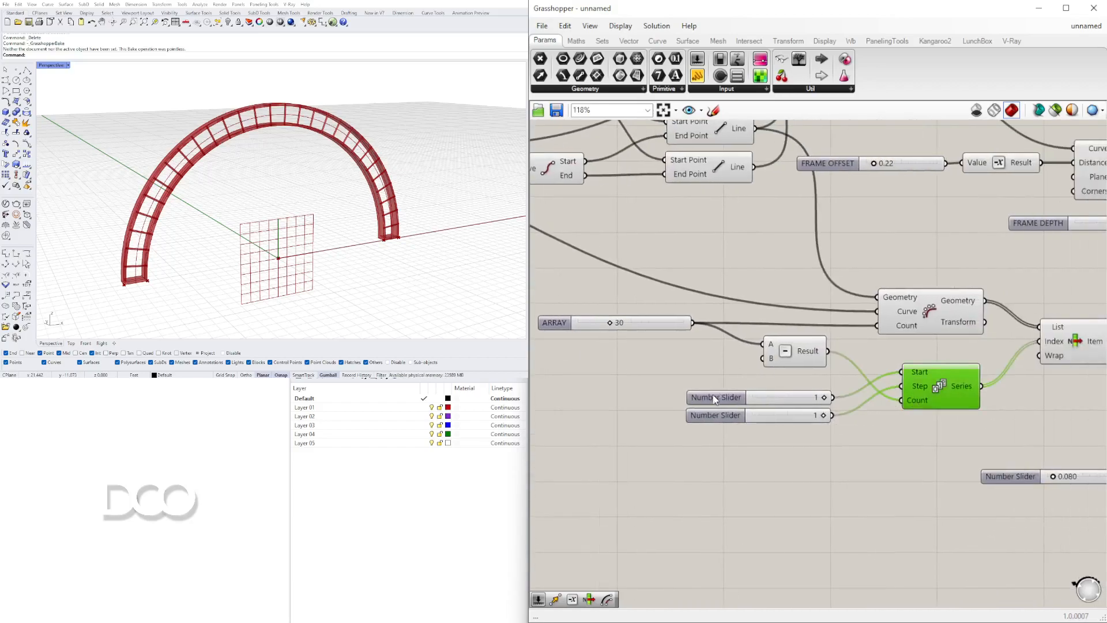
{"action": "left_click", "coordinate": [811, 416]}
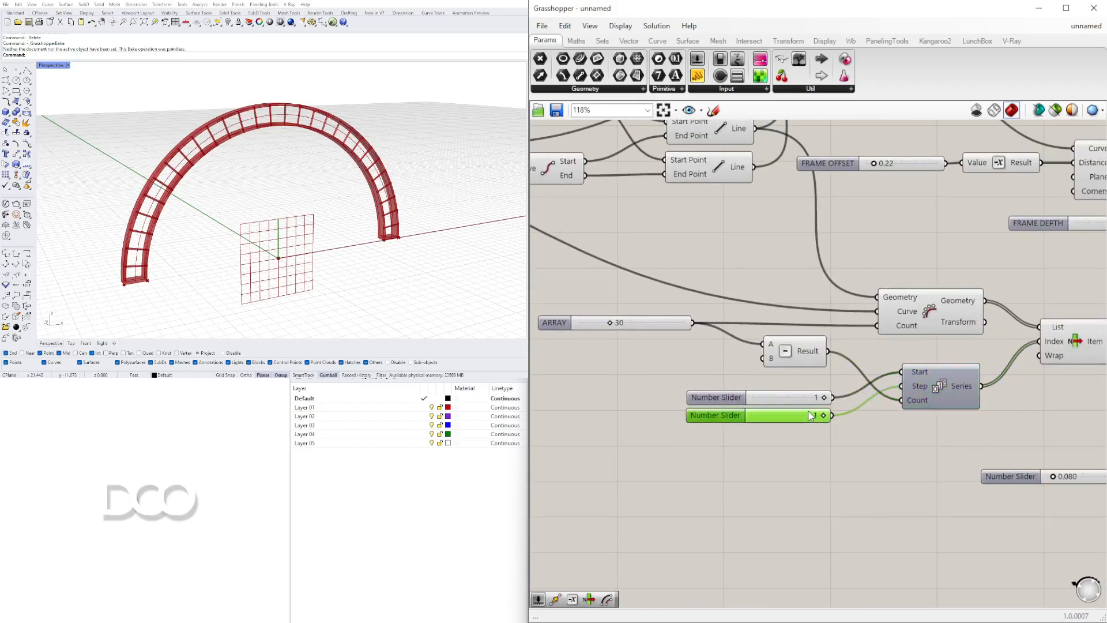
{"action": "left_click", "coordinate": [799, 398]}
{"action": "left_click", "coordinate": [918, 396]}
{"action": "left_click", "coordinate": [807, 356]}
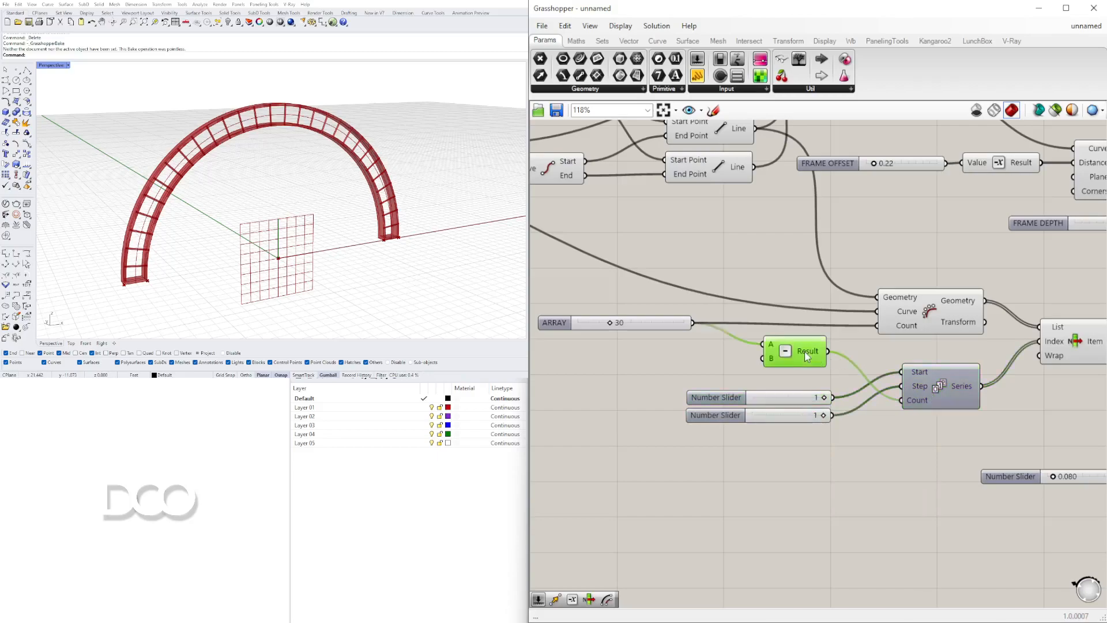
{"action": "mouse_move", "coordinate": [919, 410]}
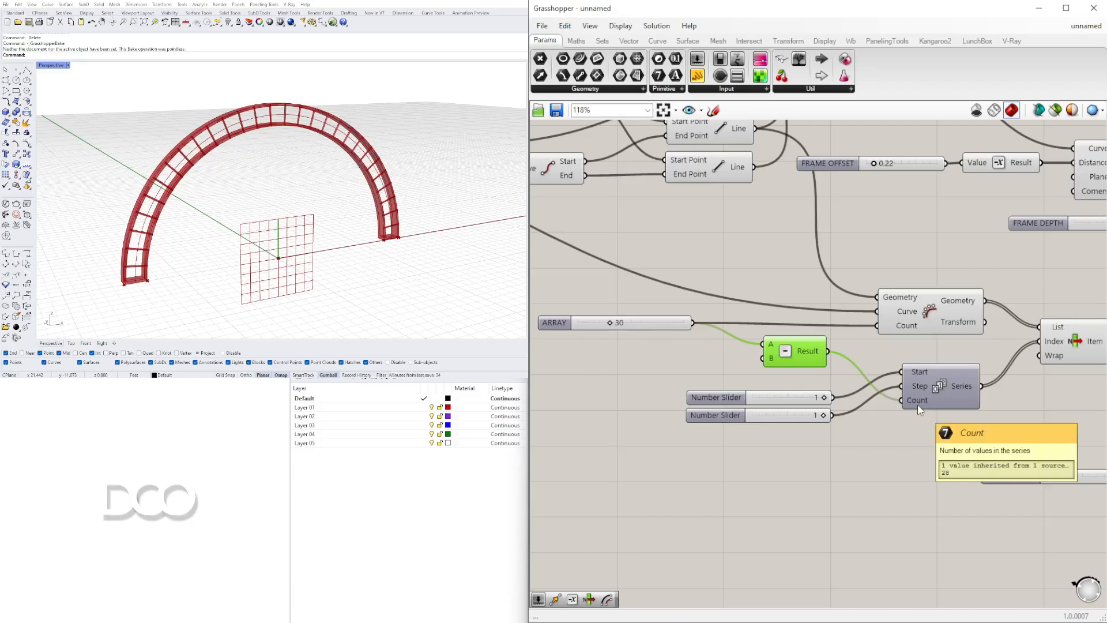
{"action": "left_click", "coordinate": [661, 326]}
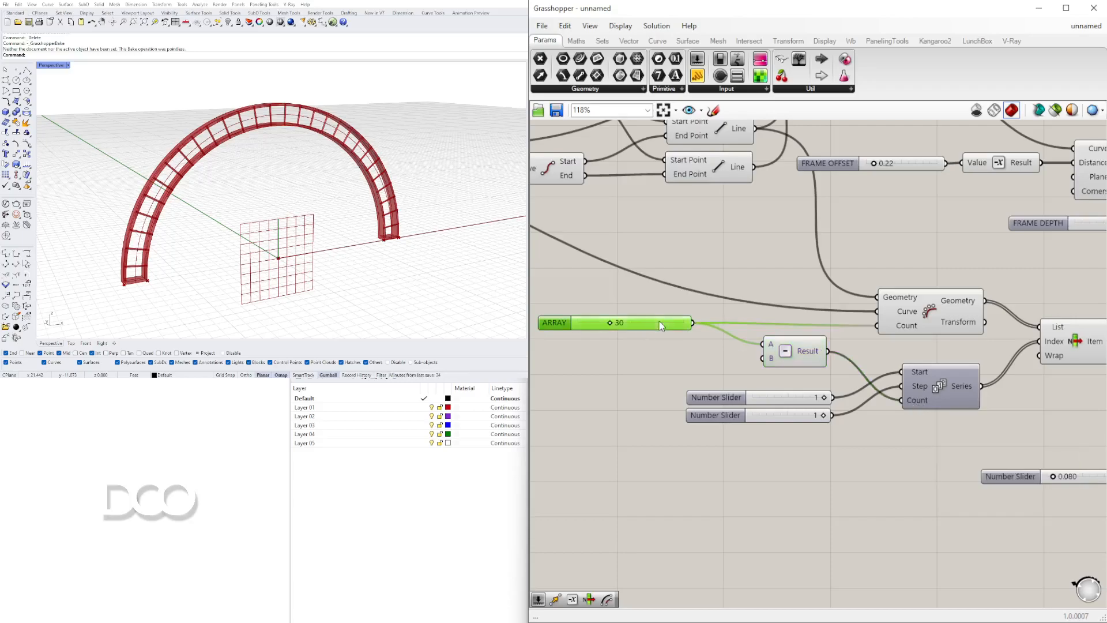
Turn off the preview of Curve Array and List Item, and move Pipe up above the level of its Radius slider
{"action": "left_click", "coordinate": [889, 427]}
{"action": "right_click_drag", "start_coordinate": [901, 412], "coordinate": [873, 411]}
{"action": "scroll", "coordinate": [891, 426], "scroll_direction": "down", "scroll_amount": 1}
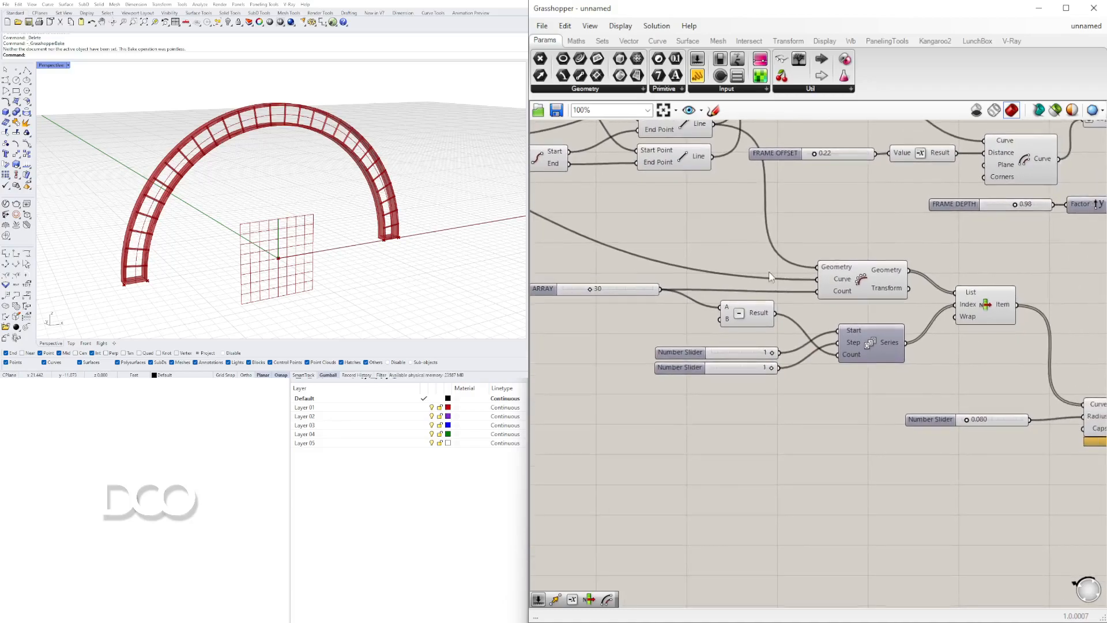
{"action": "right_click_drag", "start_coordinate": [769, 271], "coordinate": [797, 276]}
{"action": "left_click", "coordinate": [1013, 305]}
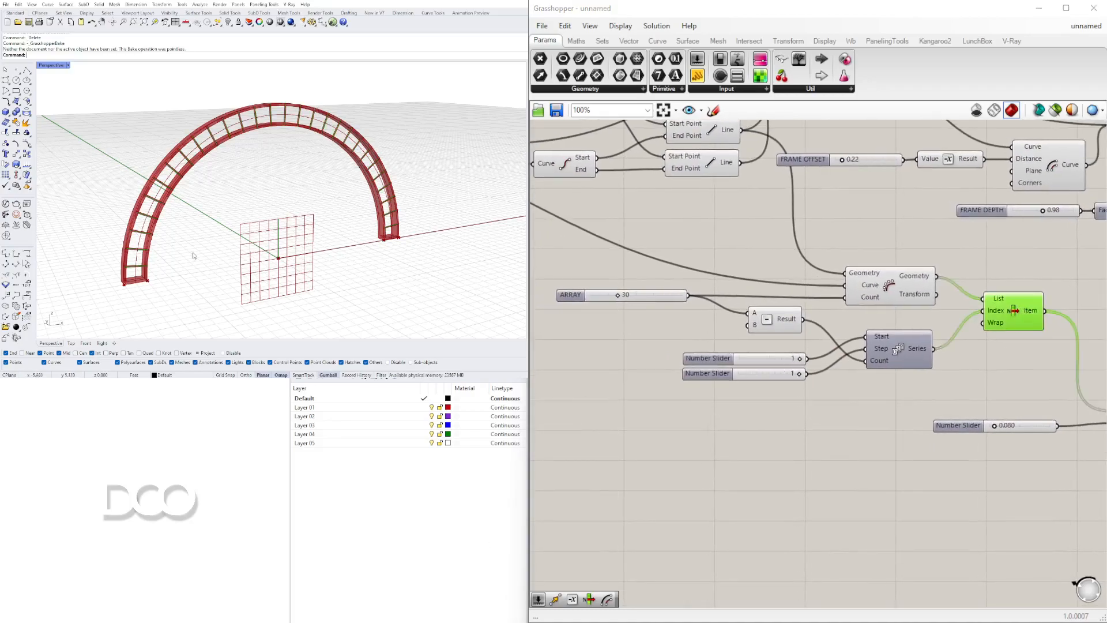
{"action": "right_click_drag", "start_coordinate": [1001, 353], "coordinate": [670, 341]}
{"action": "left_click", "coordinate": [826, 407]}
{"action": "right_click_drag", "start_coordinate": [734, 407], "coordinate": [987, 406]}
{"action": "left_click_drag", "start_coordinate": [1027, 350], "coordinate": [761, 245]}
{"action": "middle_click", "coordinate": [802, 261]}
{"action": "left_click", "coordinate": [838, 229]}
{"action": "right_click_drag", "start_coordinate": [1021, 381], "coordinate": [946, 365]}
{"action": "left_click_drag", "start_coordinate": [991, 380], "coordinate": [990, 341]}
{"action": "left_click", "coordinate": [923, 363]}
Examine where the piped crossbars sit within the depth of the extruded arch frame
{"action": "right_click_drag", "start_coordinate": [228, 243], "coordinate": [372, 219]}
{"action": "scroll", "coordinate": [243, 126], "scroll_direction": "up", "scroll_amount": 7}
{"action": "right_click_drag", "start_coordinate": [260, 124], "coordinate": [308, 102]}
{"action": "scroll", "coordinate": [417, 126], "scroll_direction": "up", "scroll_amount": 8}
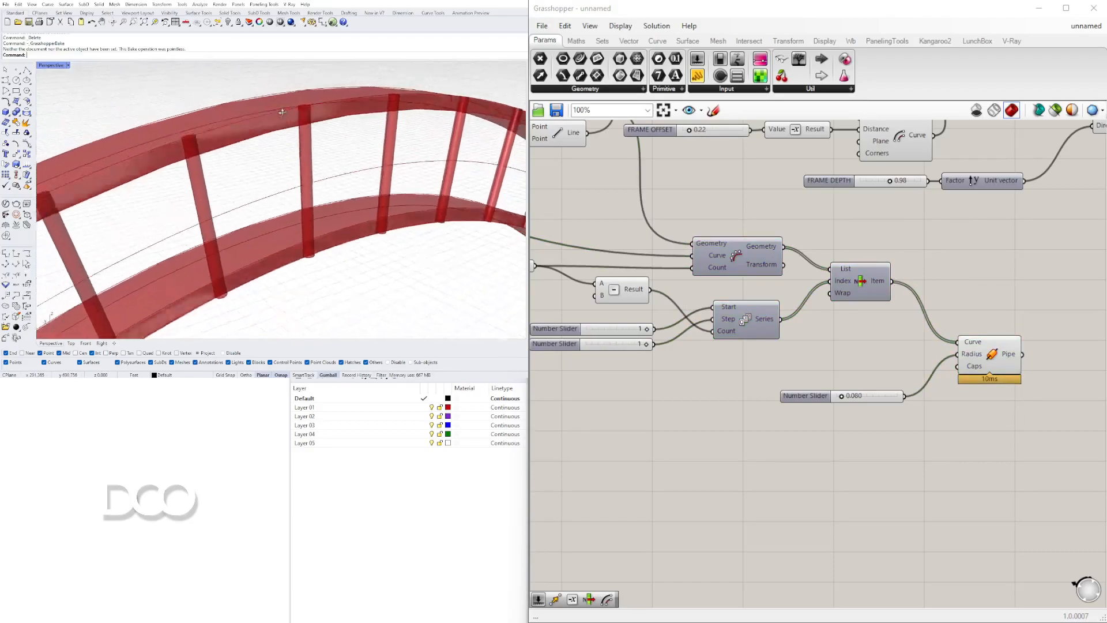
{"action": "right_click_drag", "start_coordinate": [417, 126], "coordinate": [454, 111]}
{"action": "scroll", "coordinate": [802, 280], "scroll_direction": "down", "scroll_amount": 4}
{"action": "scroll", "coordinate": [885, 327], "scroll_direction": "up", "scroll_amount": 2}
{"action": "right_click_drag", "start_coordinate": [495, 186], "coordinate": [279, 301]}
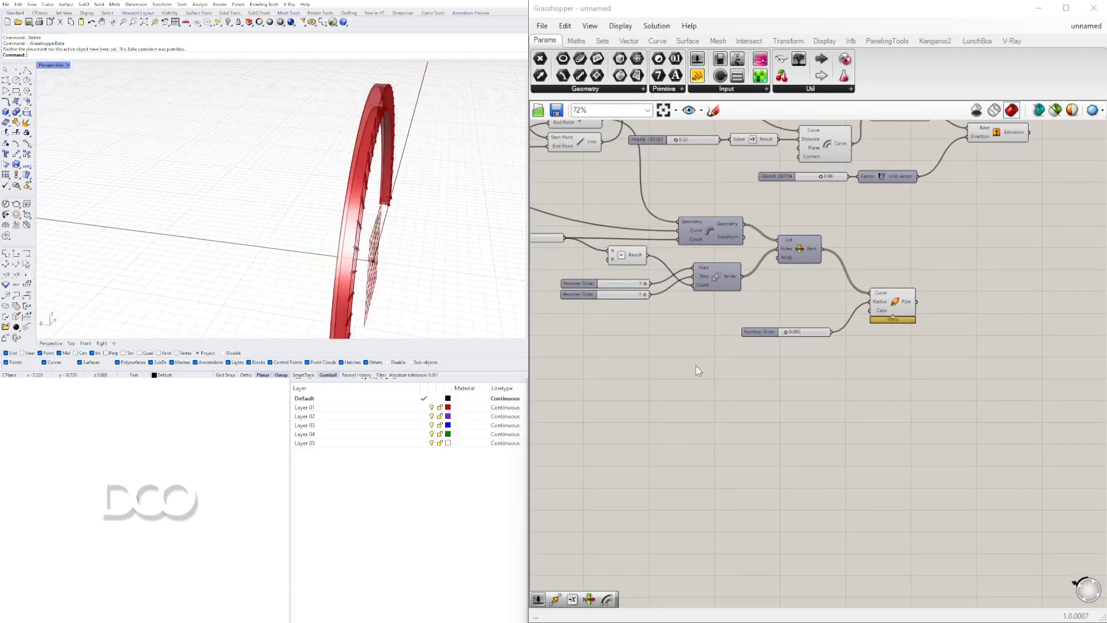
Move Pipe down, closer to the level of its Radius slider
{"action": "left_click", "coordinate": [775, 335]}
{"action": "scroll", "coordinate": [888, 323], "scroll_direction": "up", "scroll_amount": 4}
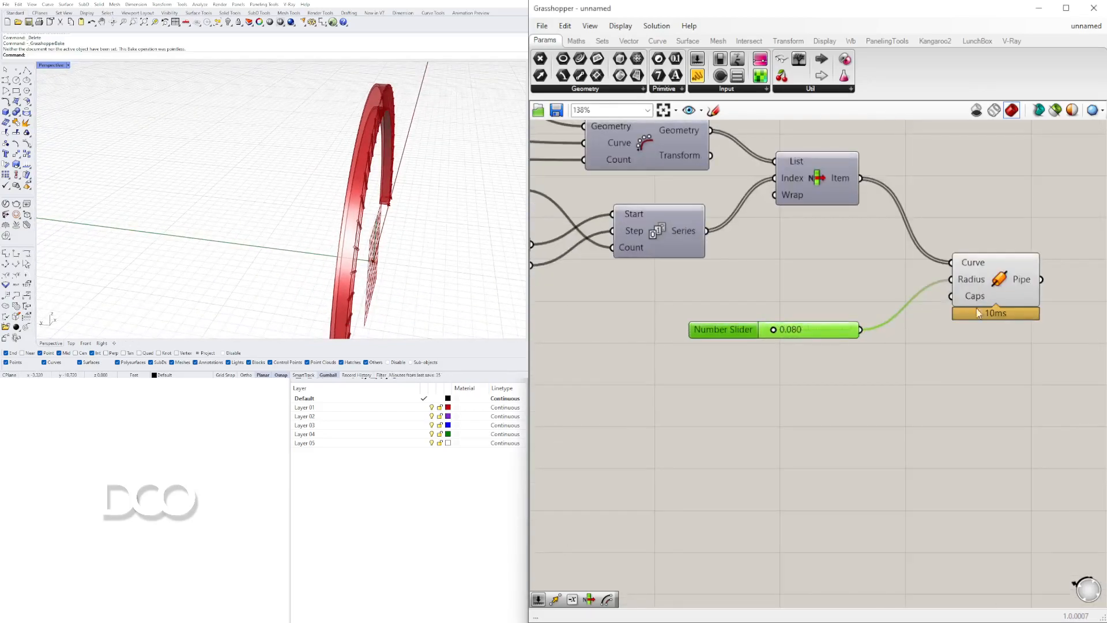
{"action": "left_click", "coordinate": [877, 286]}
{"action": "left_click_drag", "start_coordinate": [877, 286], "coordinate": [875, 318]}
{"action": "right_click_drag", "start_coordinate": [362, 212], "coordinate": [312, 203]}
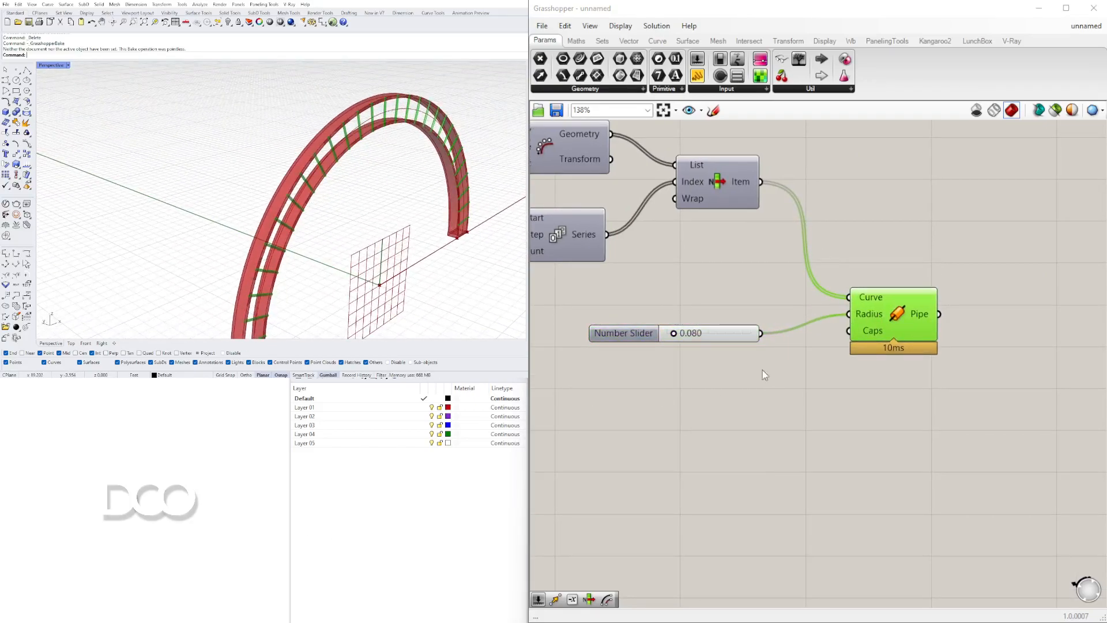
Review how the FRAME DEPTH slider and Unit Y vector set the Extrusion's direction, and compare with Pipe
{"action": "scroll", "coordinate": [750, 382], "scroll_direction": "down", "scroll_amount": 4}
{"action": "left_click", "coordinate": [955, 242]}
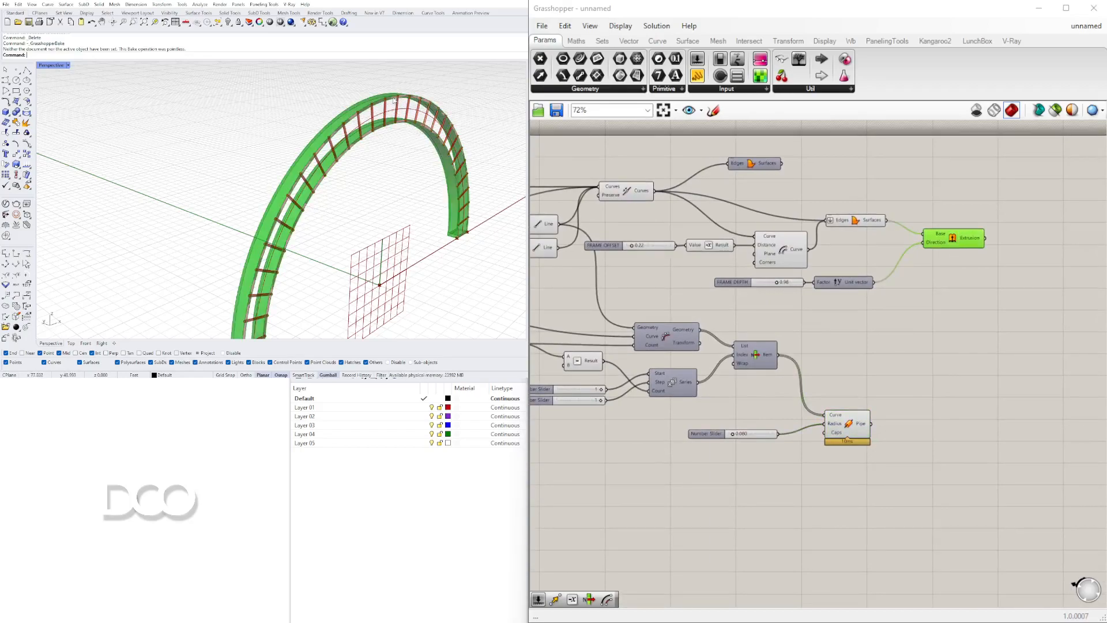
{"action": "left_click", "coordinate": [839, 285]}
{"action": "scroll", "coordinate": [839, 285], "scroll_direction": "up", "scroll_amount": 5}
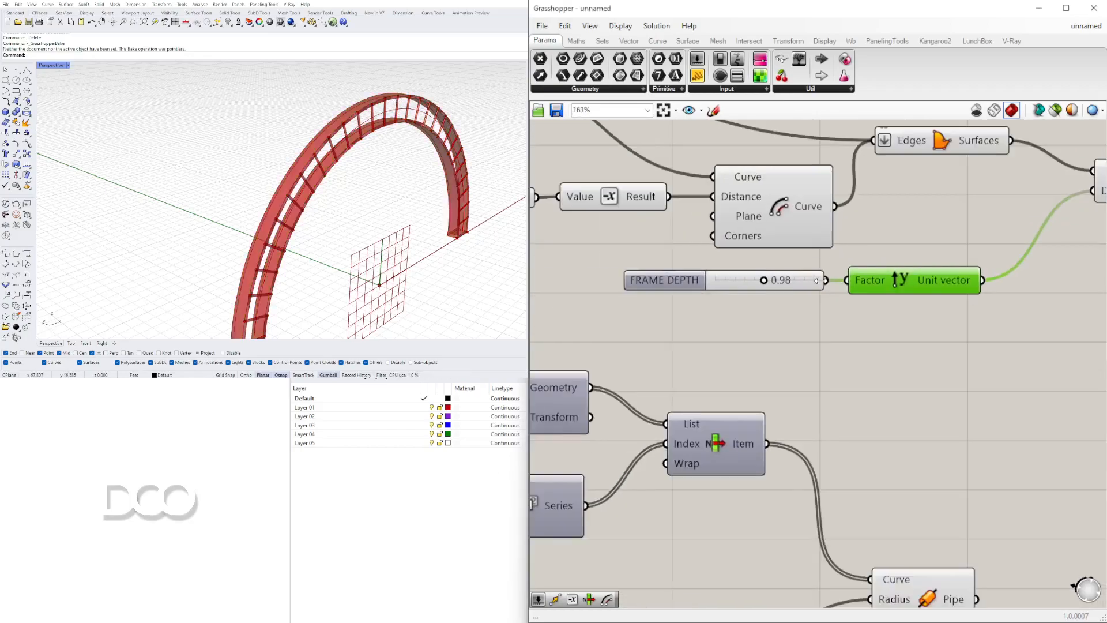
{"action": "left_click", "coordinate": [790, 284]}
{"action": "scroll", "coordinate": [776, 294], "scroll_direction": "down", "scroll_amount": 4}
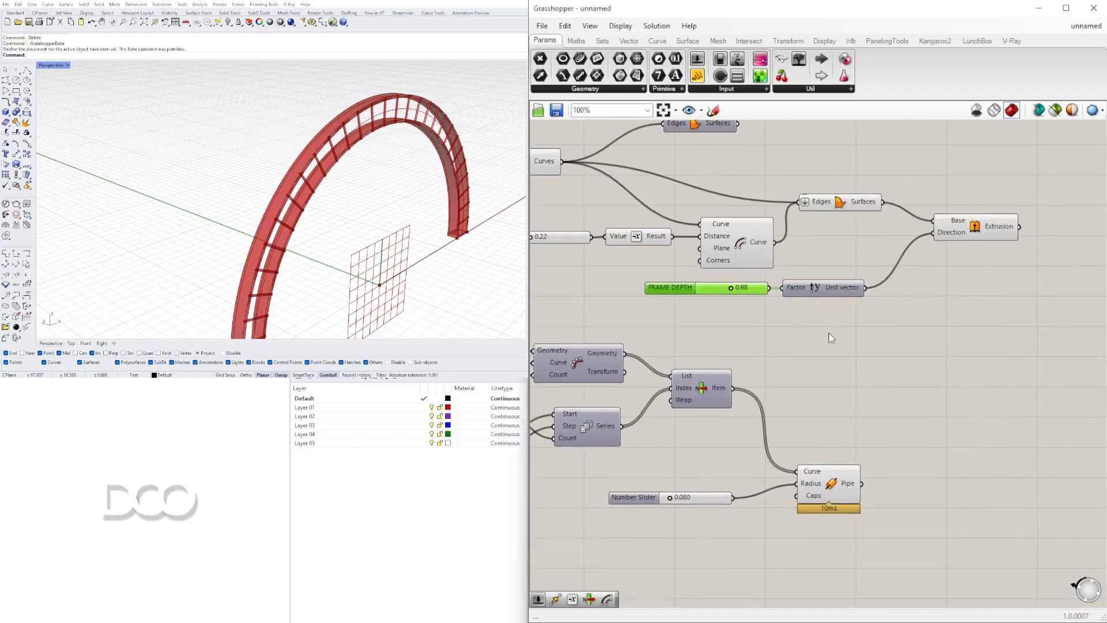
{"action": "left_click", "coordinate": [828, 492]}
{"action": "left_click", "coordinate": [839, 291]}
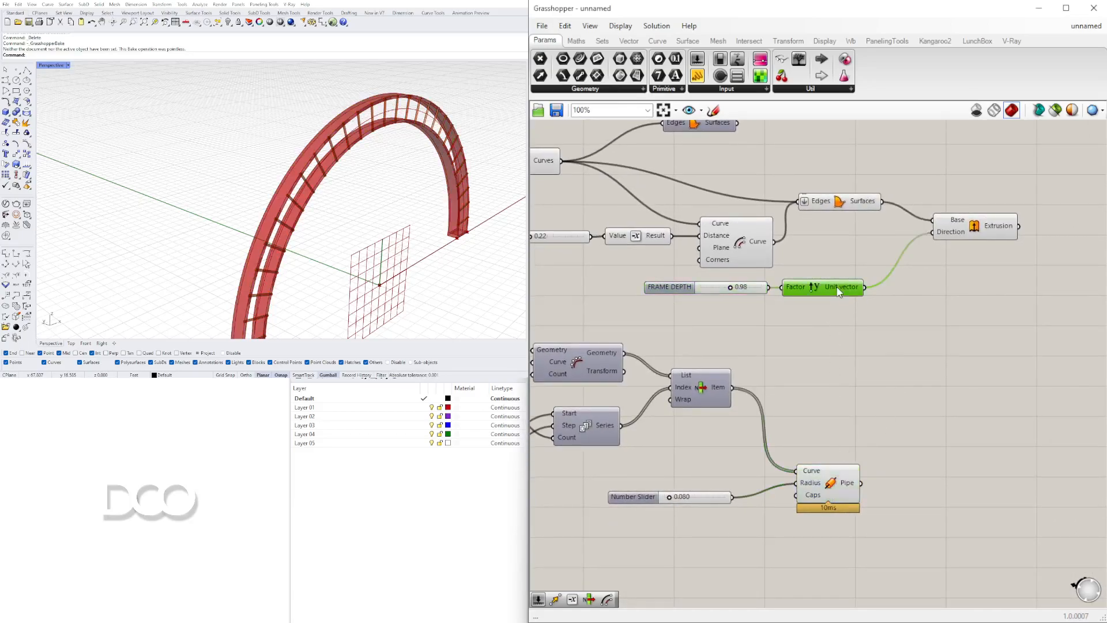
Add a Move component, feeding Pipe into its Geometry and the FRAME DEPTH unit vector into its Motion
{"action": "double_click", "coordinate": [922, 405]}
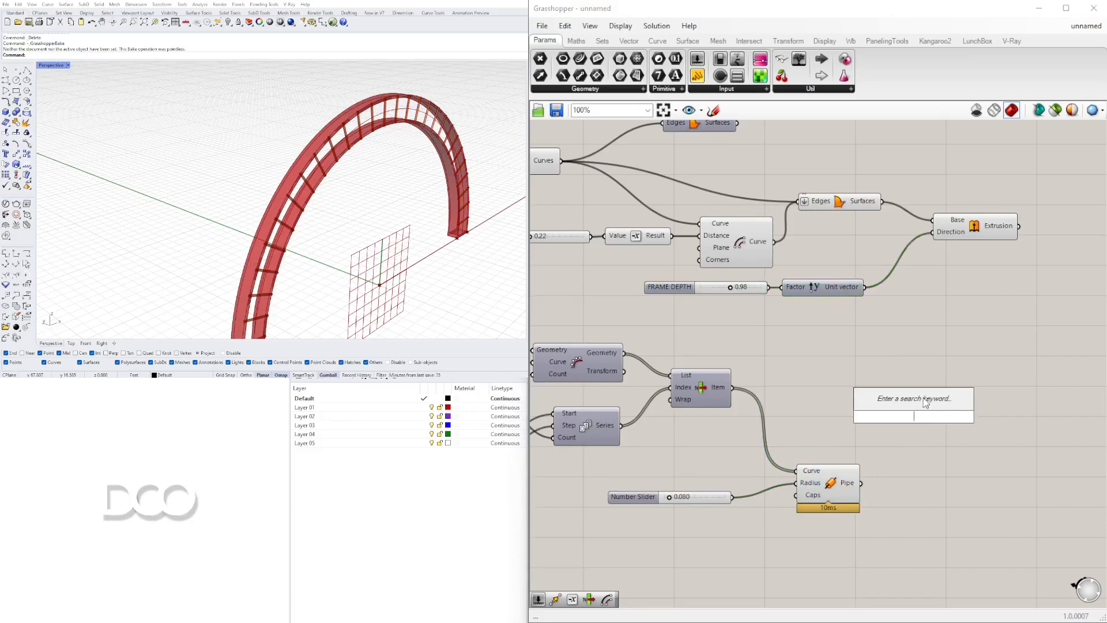
{"action": "type", "text": "MOVE"}
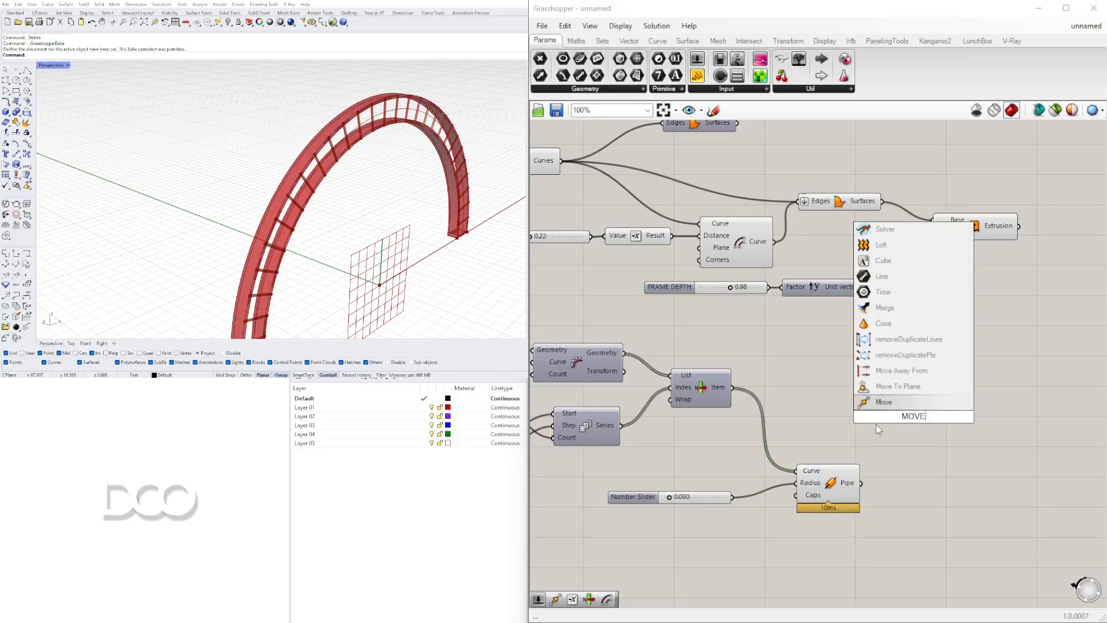
{"action": "key", "text": "Return"}
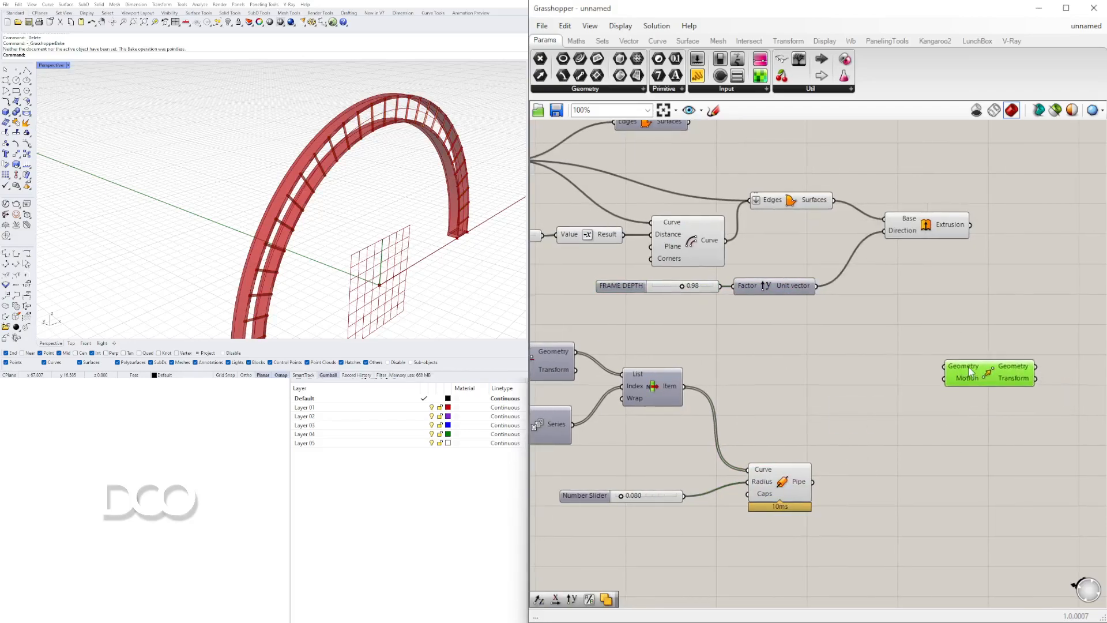
{"action": "left_click", "coordinate": [792, 479]}
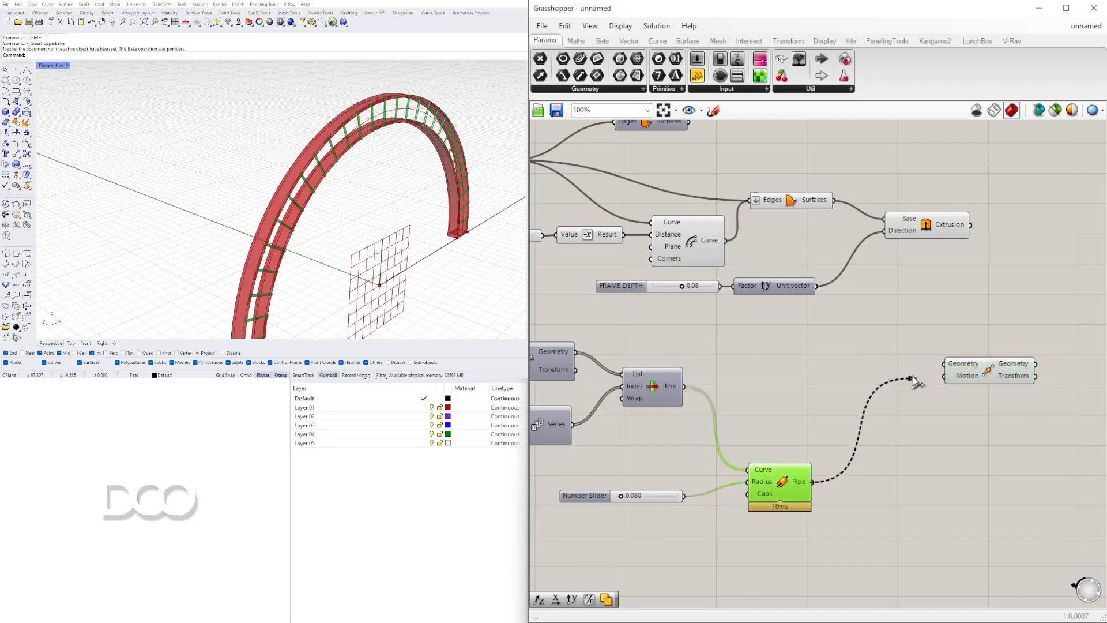
{"action": "left_click_drag", "start_coordinate": [1008, 379], "coordinate": [1050, 321]}
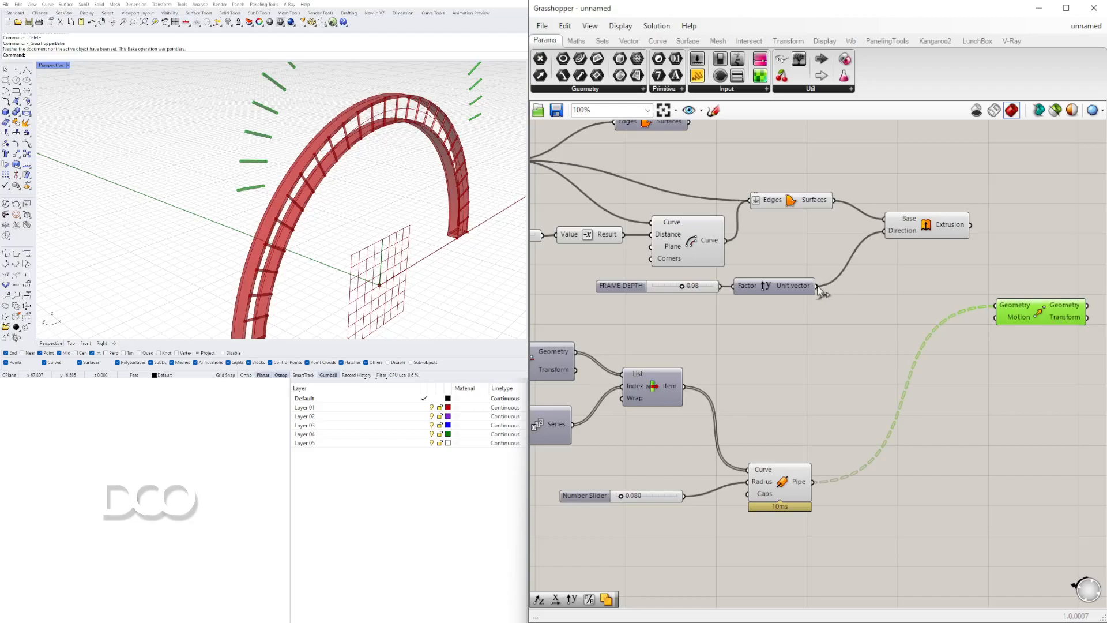
{"action": "right_click_drag", "start_coordinate": [461, 227], "coordinate": [347, 101]}
Insert a Multiplication between the FRAME DEPTH unit vector and Move's Motion, using input A, and arrange both components closer together
{"action": "double_click", "coordinate": [853, 340]}
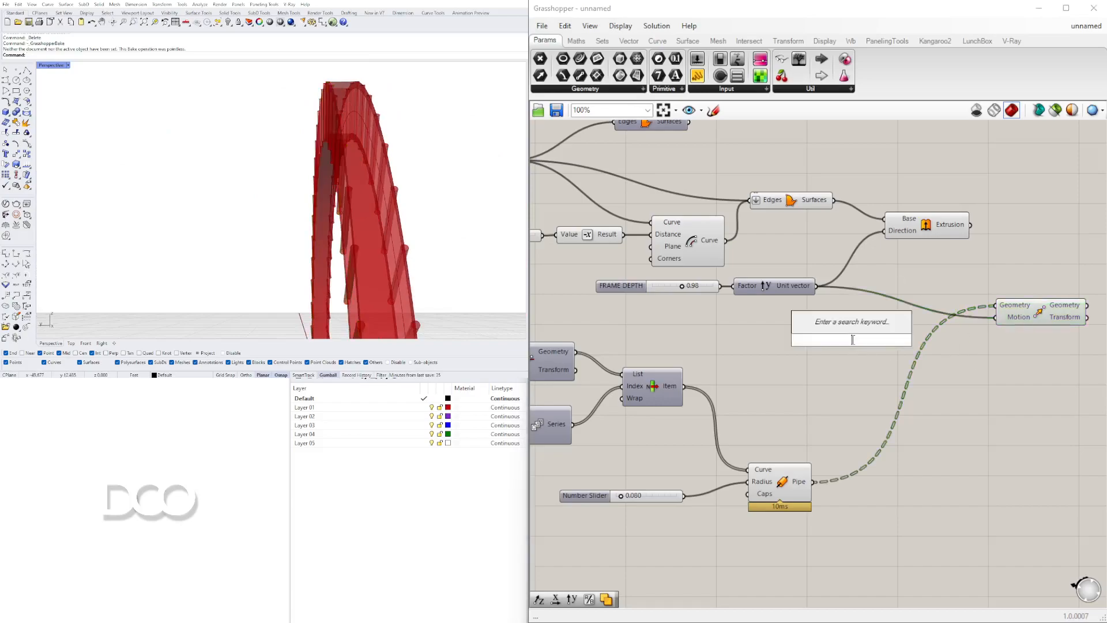
{"action": "type", "text": "*"}
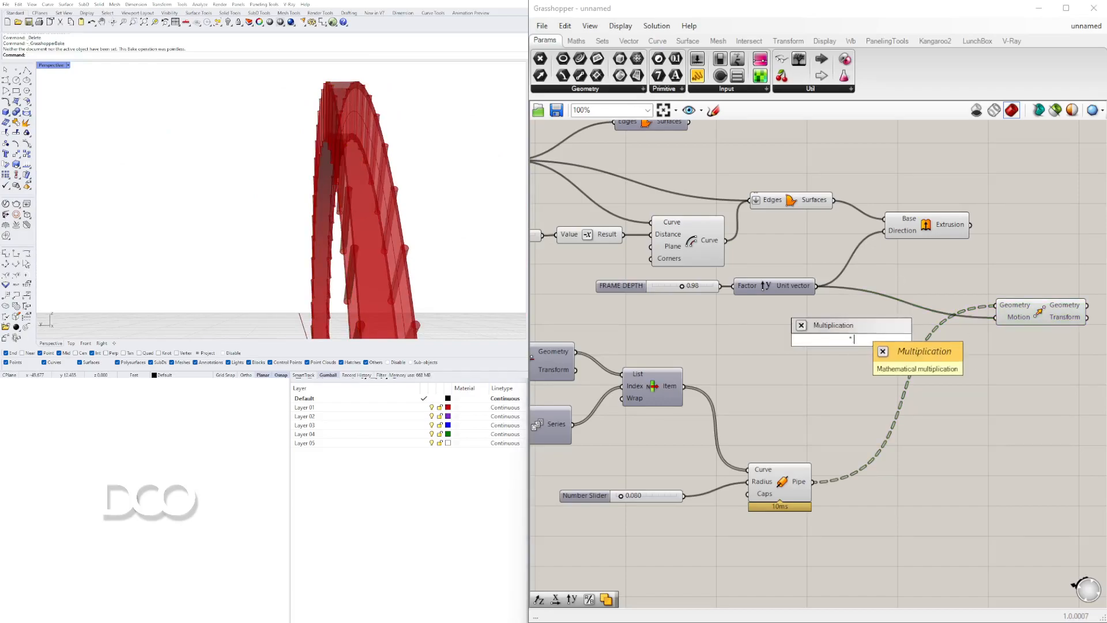
{"action": "key", "text": "Return"}
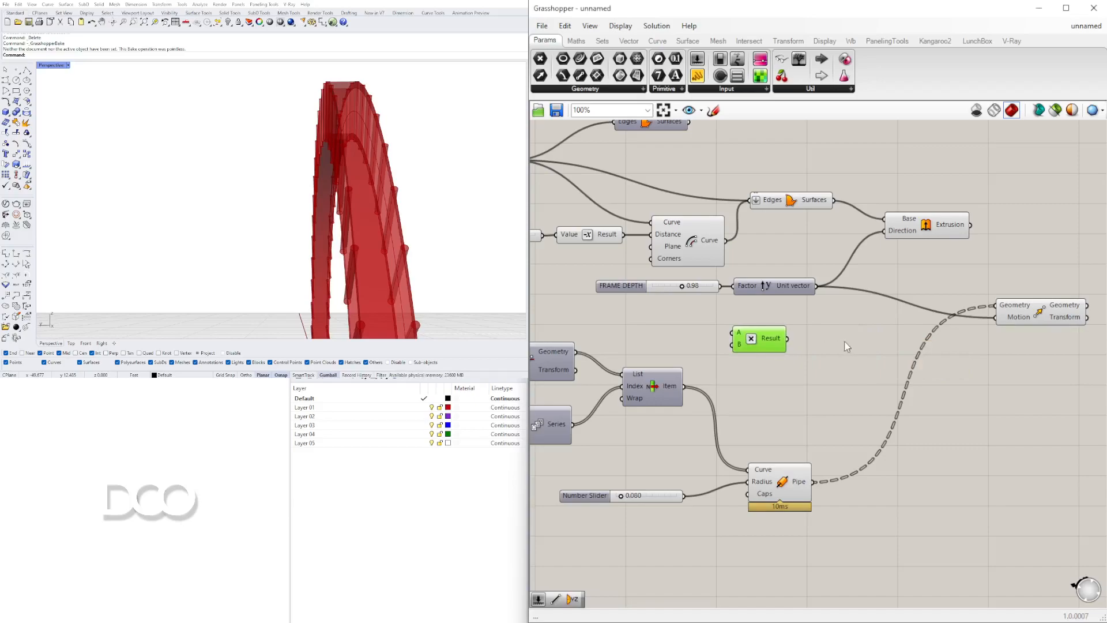
{"action": "left_click_drag", "start_coordinate": [743, 340], "coordinate": [836, 325]}
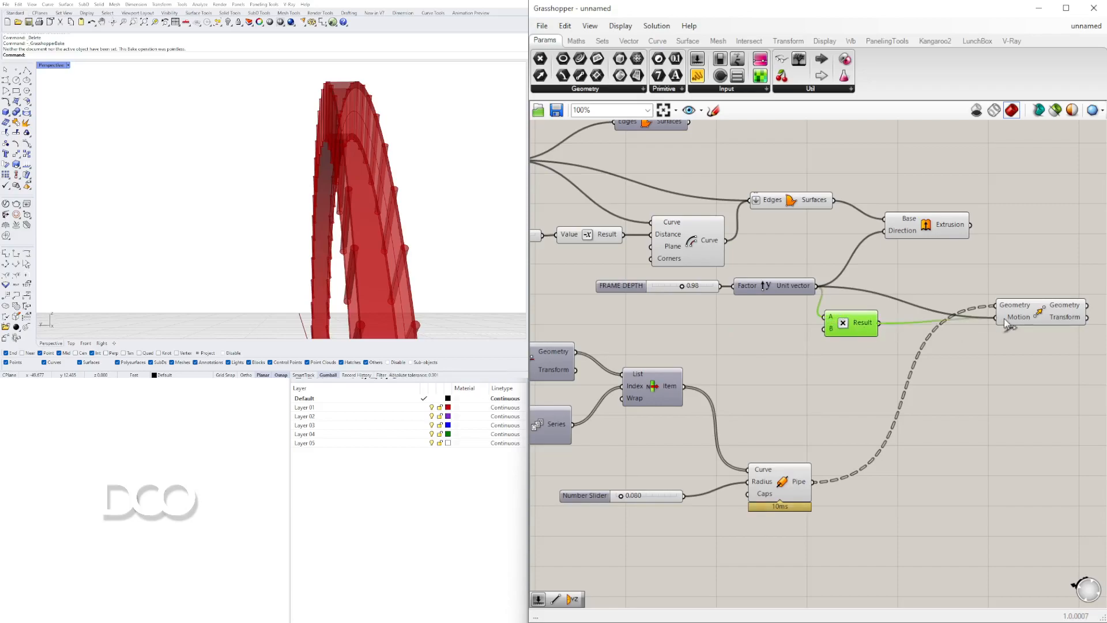
{"action": "left_click_drag", "start_coordinate": [1006, 325], "coordinate": [1004, 321]}
{"action": "left_click_drag", "start_coordinate": [845, 318], "coordinate": [870, 298]}
{"action": "left_click_drag", "start_coordinate": [1043, 323], "coordinate": [1000, 333]}
Turn off the preview of the Pipe component
{"action": "left_click_drag", "start_coordinate": [972, 276], "coordinate": [923, 224]}
{"action": "middle_click", "coordinate": [921, 218]}
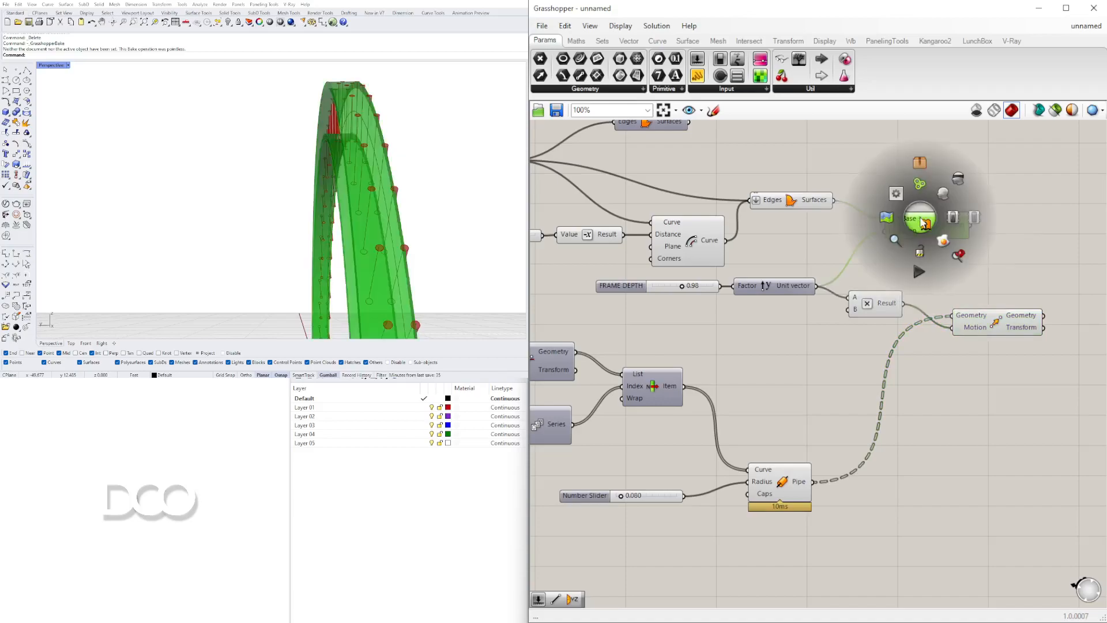
{"action": "left_click", "coordinate": [778, 486]}
{"action": "right_click", "coordinate": [778, 485]}
{"action": "left_click", "coordinate": [793, 506]}
Examine the moved pipes against the arch frame, both along the curve and near its base
{"action": "right_click_drag", "start_coordinate": [369, 231], "coordinate": [249, 195]}
{"action": "scroll", "coordinate": [248, 129], "scroll_direction": "up", "scroll_amount": 8}
{"action": "right_click_drag", "start_coordinate": [248, 129], "coordinate": [258, 154]}
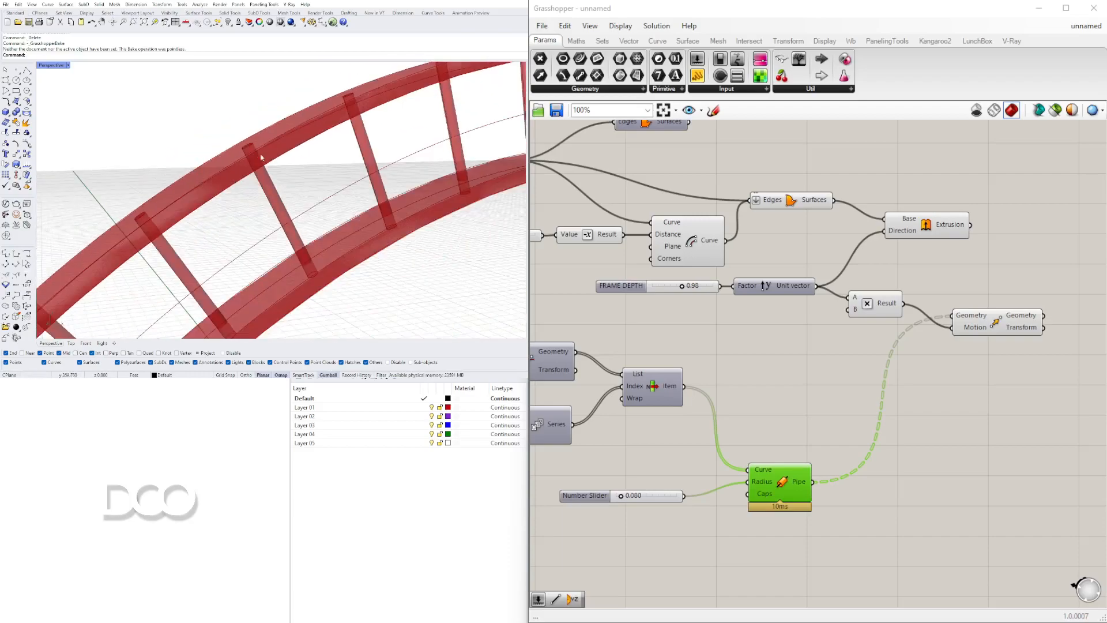
{"action": "scroll", "coordinate": [257, 154], "scroll_direction": "down", "scroll_amount": 15}
{"action": "right_click_drag", "start_coordinate": [255, 196], "coordinate": [163, 243]}
{"action": "scroll", "coordinate": [178, 246], "scroll_direction": "up", "scroll_amount": 6}
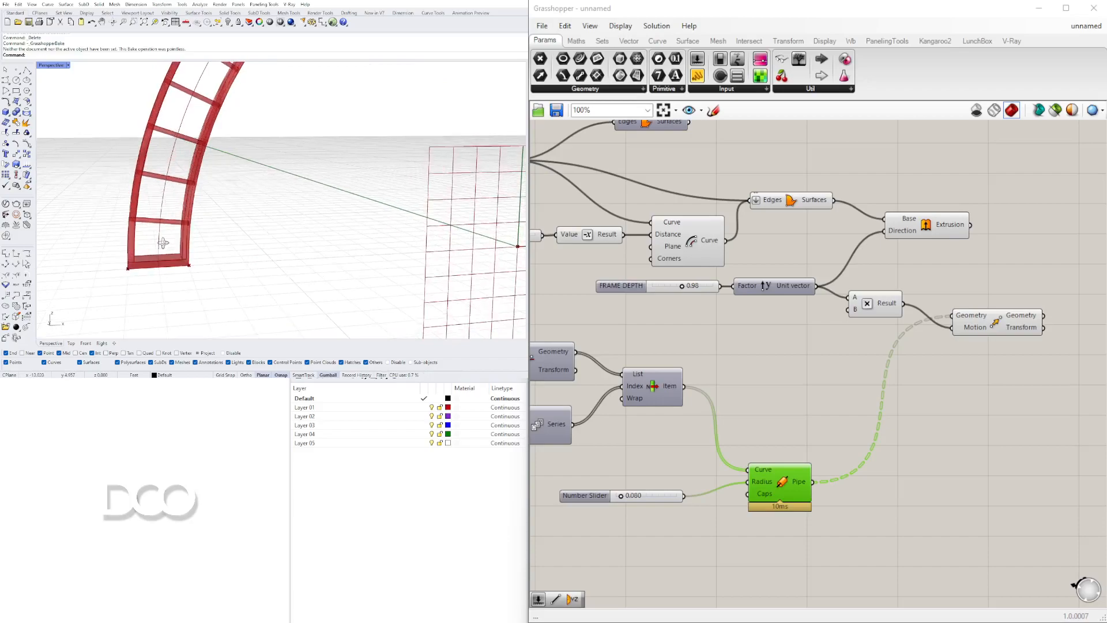
{"action": "scroll", "coordinate": [964, 431], "scroll_direction": "down", "scroll_amount": 3}
{"action": "scroll", "coordinate": [957, 430], "scroll_direction": "up", "scroll_amount": 5}
Shift the Move component further from Multiplication and turn List Item's preview back on
{"action": "left_click_drag", "start_coordinate": [954, 431], "coordinate": [981, 462]}
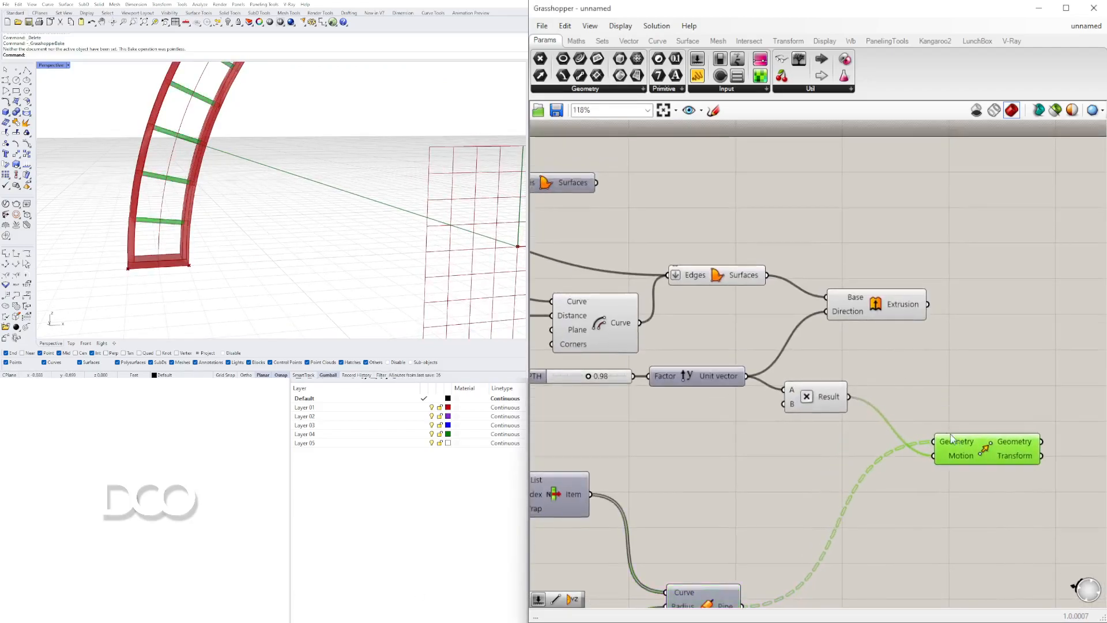
{"action": "scroll", "coordinate": [980, 461], "scroll_direction": "down", "scroll_amount": 2}
{"action": "right_click_drag", "start_coordinate": [754, 373], "coordinate": [864, 374]}
{"action": "right_click", "coordinate": [787, 382]}
{"action": "left_click", "coordinate": [809, 406]}
Examine how the end of a moved pipe meets the side of the extruded frame
{"action": "scroll", "coordinate": [126, 173], "scroll_direction": "up", "scroll_amount": 4}
{"action": "scroll", "coordinate": [122, 167], "scroll_direction": "down", "scroll_amount": 2}
{"action": "scroll", "coordinate": [121, 171], "scroll_direction": "up", "scroll_amount": 3}
{"action": "scroll", "coordinate": [121, 171], "scroll_direction": "up", "scroll_amount": 2}
{"action": "scroll", "coordinate": [314, 146], "scroll_direction": "up", "scroll_amount": 3}
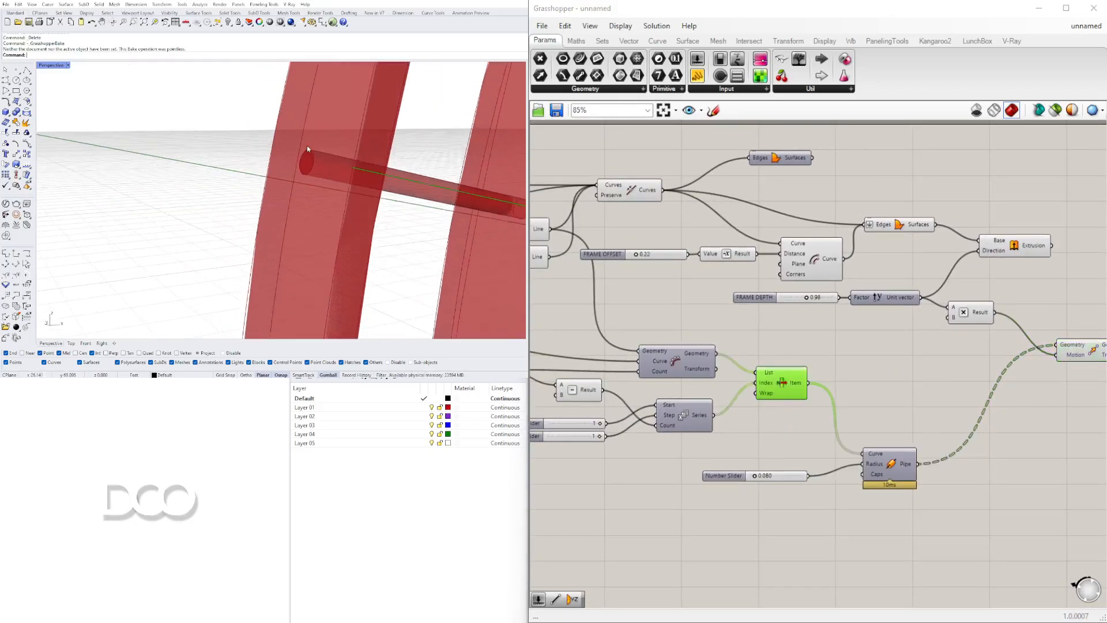
{"action": "scroll", "coordinate": [315, 143], "scroll_direction": "up", "scroll_amount": 2}
{"action": "scroll", "coordinate": [315, 138], "scroll_direction": "up", "scroll_amount": 1}
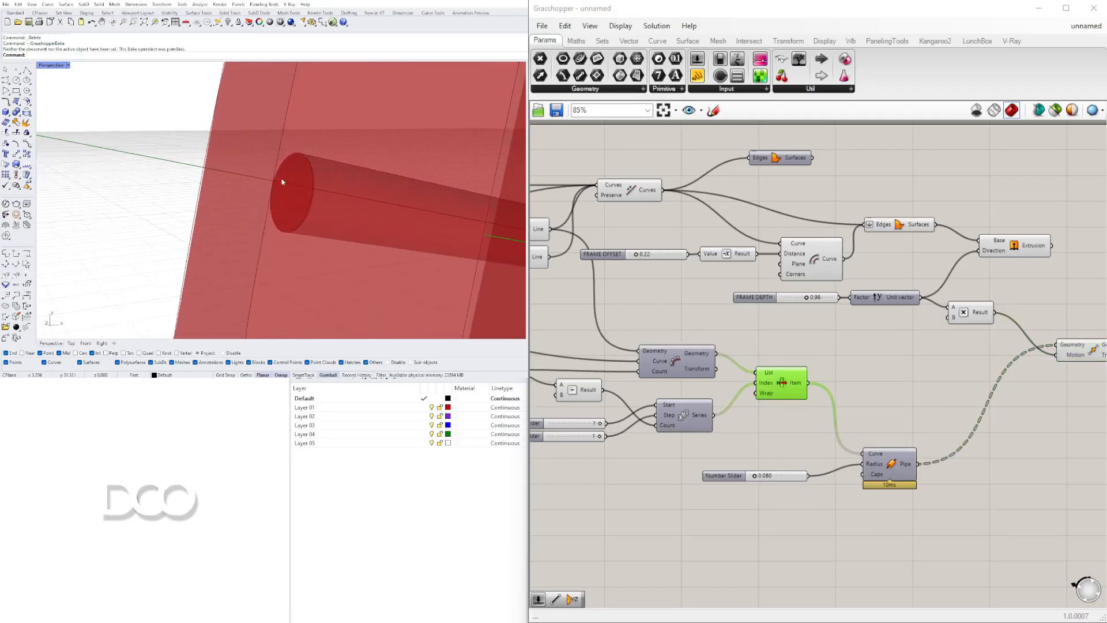
{"action": "scroll", "coordinate": [280, 181], "scroll_direction": "down", "scroll_amount": 12}
{"action": "scroll", "coordinate": [687, 358], "scroll_direction": "down", "scroll_amount": 3}
{"action": "scroll", "coordinate": [827, 381], "scroll_direction": "up", "scroll_amount": 4}
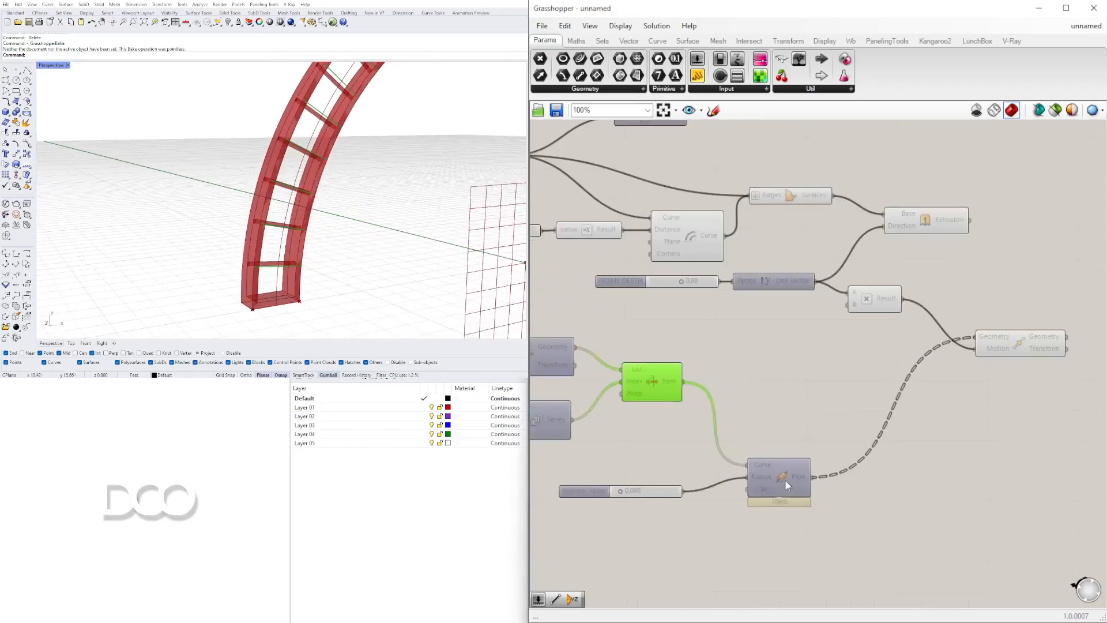
Move Pipe and its Radius slider together further away from List Item to free up canvas space
{"action": "left_click", "coordinate": [864, 537]}
{"action": "right_click_drag", "start_coordinate": [863, 538], "coordinate": [871, 465]}
{"action": "left_click_drag", "start_coordinate": [799, 486], "coordinate": [638, 394]}
{"action": "left_click_drag", "start_coordinate": [798, 416], "coordinate": [835, 431]}
Check List Item's lines against the pipes and add a Scale component to the right of List Item
{"action": "left_click", "coordinate": [663, 303]}
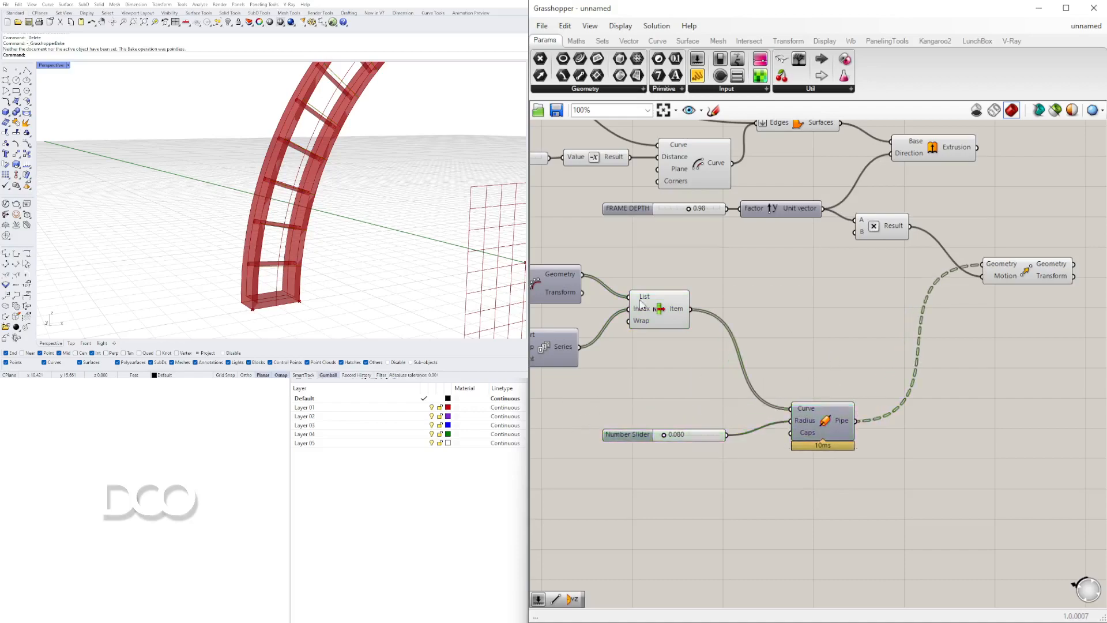
{"action": "left_click", "coordinate": [661, 311]}
{"action": "right_click_drag", "start_coordinate": [332, 144], "coordinate": [246, 169]}
{"action": "scroll", "coordinate": [246, 169], "scroll_direction": "up", "scroll_amount": 5}
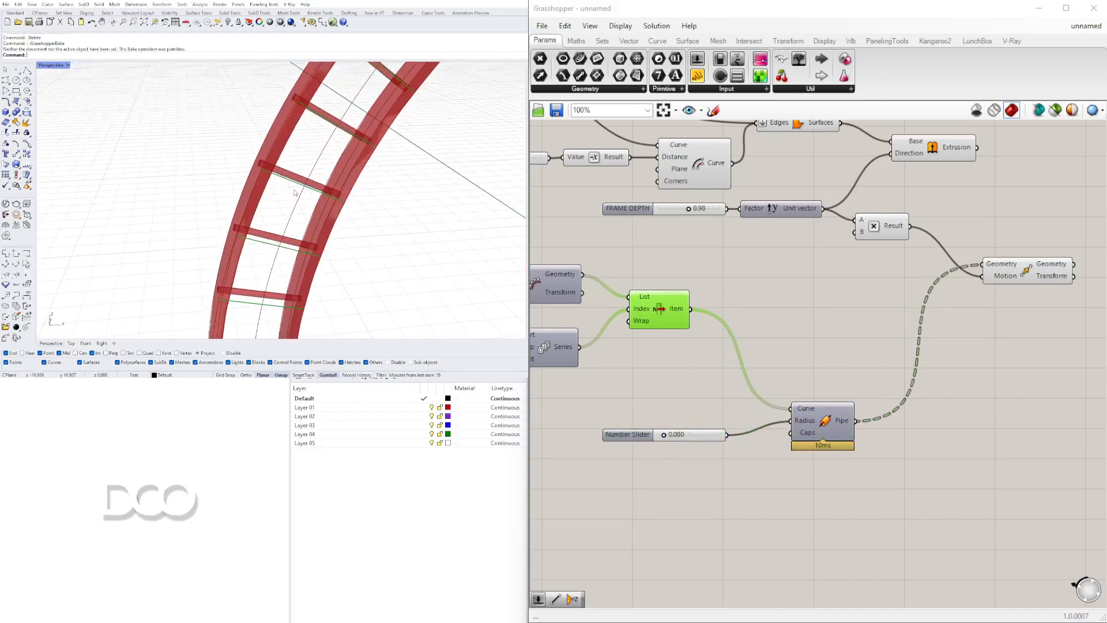
{"action": "double_click", "coordinate": [780, 308]}
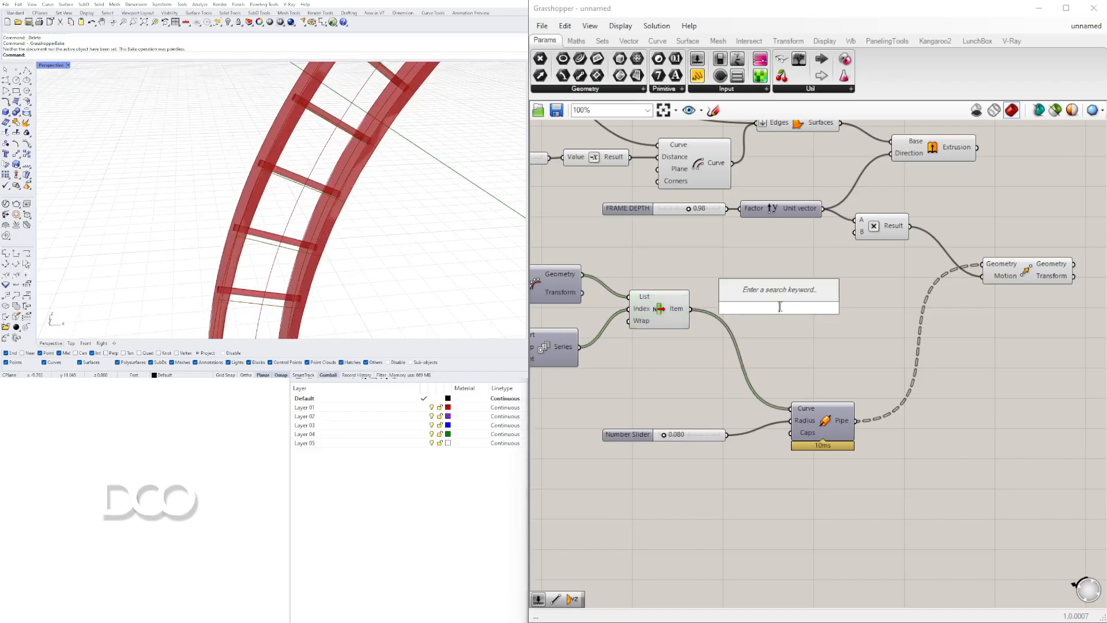
{"action": "type", "text": "SCALE"}
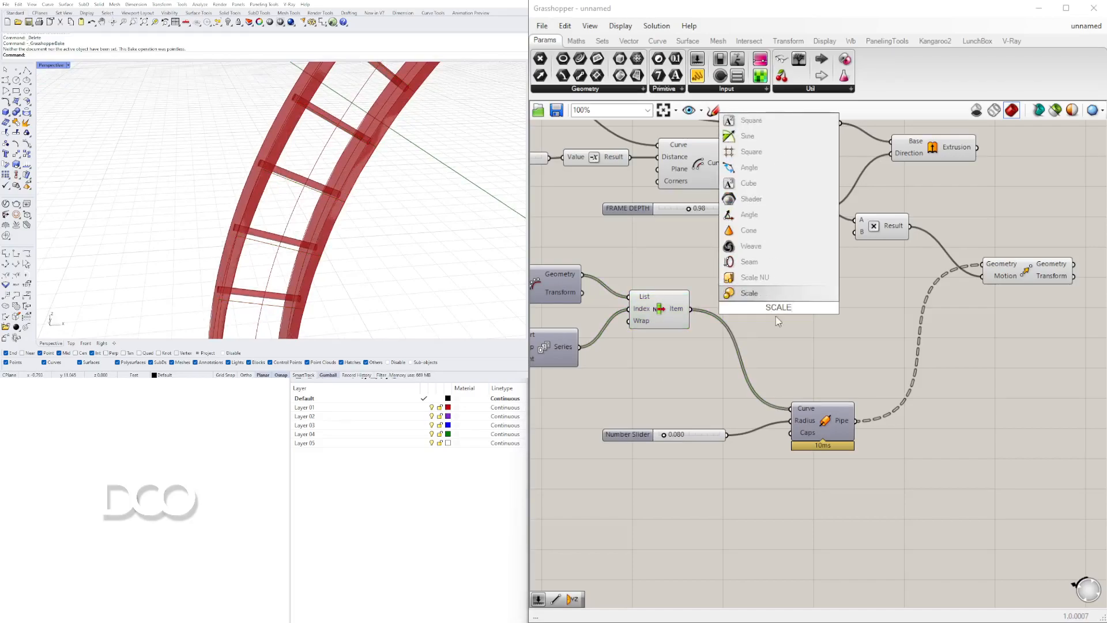
{"action": "left_click", "coordinate": [763, 286]}
{"action": "left_click_drag", "start_coordinate": [852, 300], "coordinate": [880, 274]}
Add a Curve Middle component fed by List Item's Item output and connect its Midpoint to Scale's Center
{"action": "double_click", "coordinate": [710, 290]}
{"action": "type", "text": "MID"}
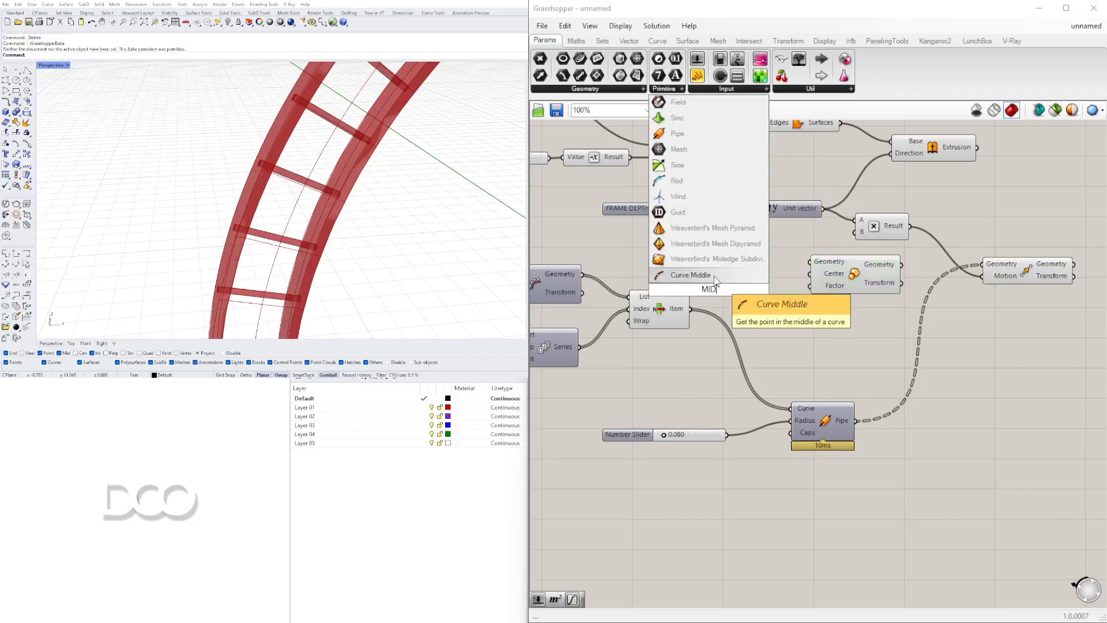
{"action": "left_click", "coordinate": [718, 278]}
{"action": "left_click_drag", "start_coordinate": [734, 300], "coordinate": [702, 264]}
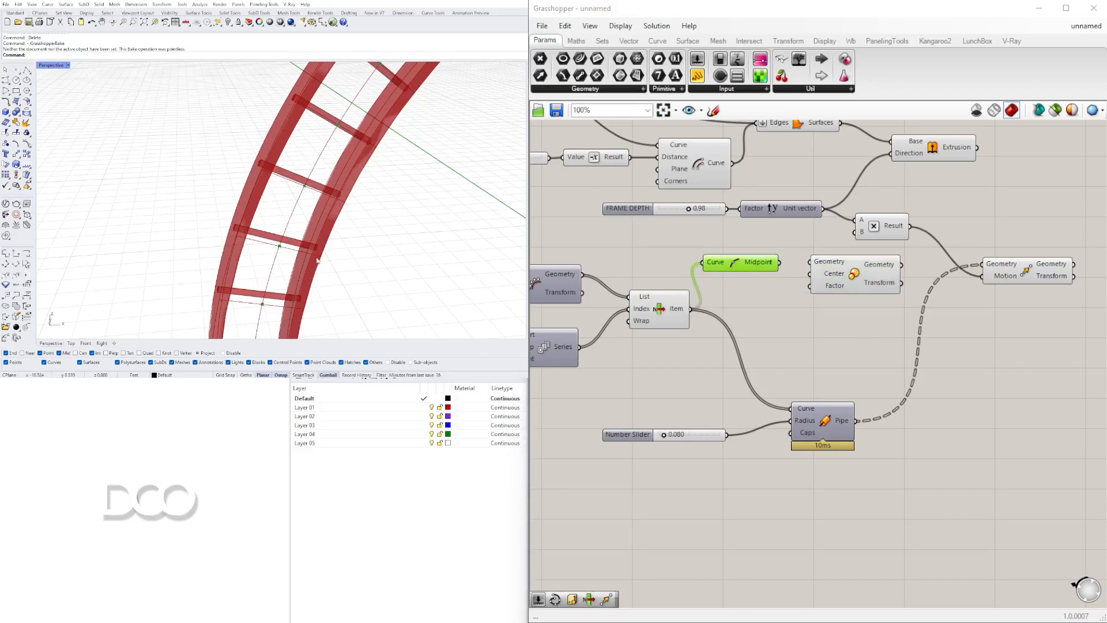
{"action": "mouse_move", "coordinate": [784, 264]}
{"action": "left_mouse_down"}
{"action": "mouse_move", "coordinate": [798, 270]}
{"action": "mouse_move", "coordinate": [769, 272]}
{"action": "left_mouse_up"}
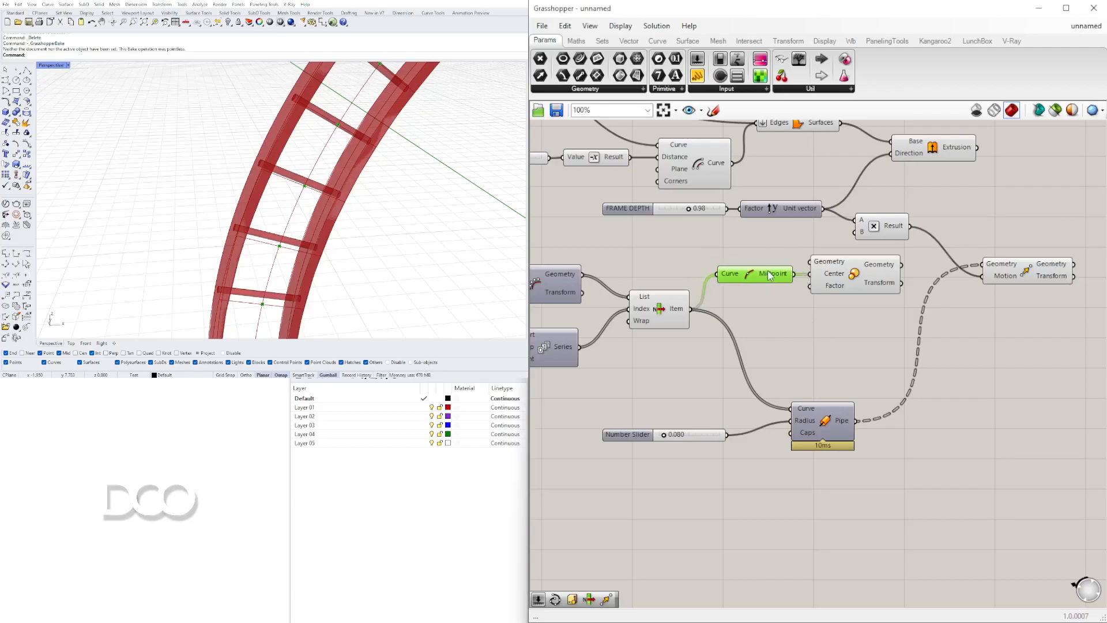
Place Scale directly below the Move component and set Curve Middle back beside List Item
{"action": "scroll", "coordinate": [775, 332], "scroll_direction": "up", "scroll_amount": 3}
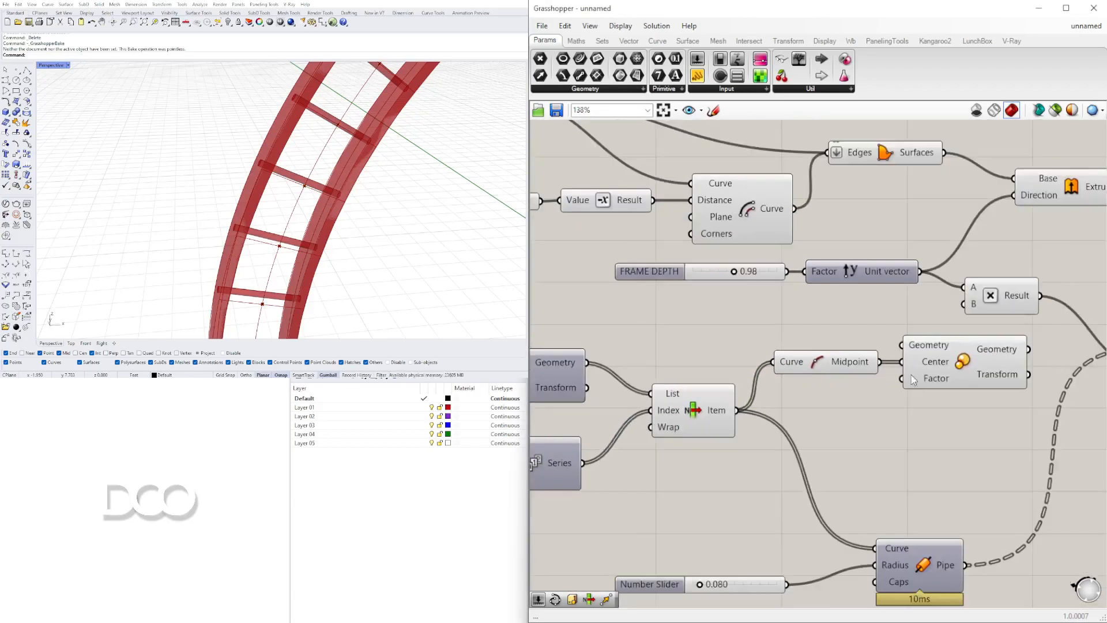
{"action": "left_click_drag", "start_coordinate": [902, 393], "coordinate": [867, 365]}
{"action": "right_click_drag", "start_coordinate": [926, 389], "coordinate": [800, 333]}
{"action": "left_click_drag", "start_coordinate": [851, 310], "coordinate": [1067, 420]}
{"action": "right_click_drag", "start_coordinate": [1067, 420], "coordinate": [884, 424]}
{"action": "left_click_drag", "start_coordinate": [886, 431], "coordinate": [902, 381]}
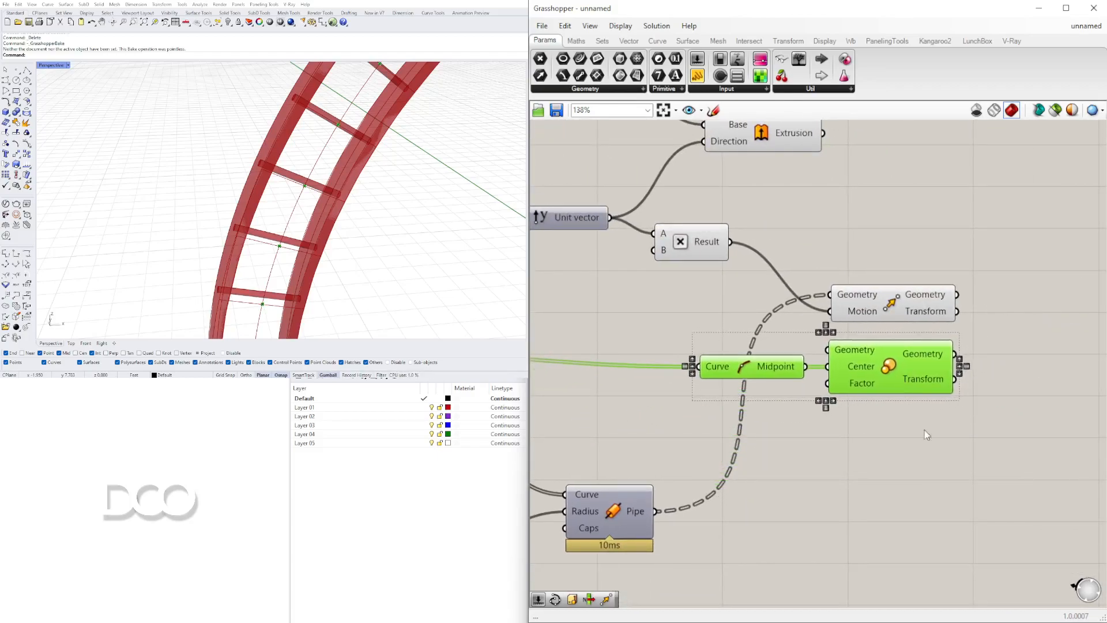
{"action": "left_click", "coordinate": [911, 410]}
{"action": "right_click_drag", "start_coordinate": [749, 401], "coordinate": [966, 416]}
{"action": "left_click_drag", "start_coordinate": [961, 385], "coordinate": [775, 344]}
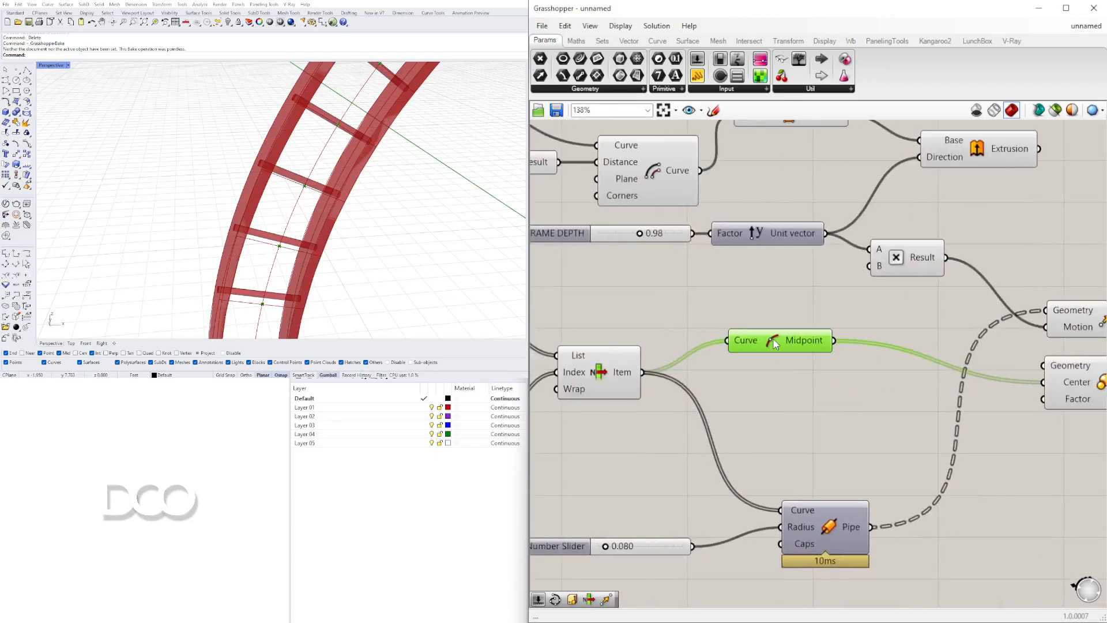
Add a number slider set to 0.998 and connect it to Scale's Factor
{"action": "double_click", "coordinate": [825, 414]}
{"action": "type", "text": "99"}
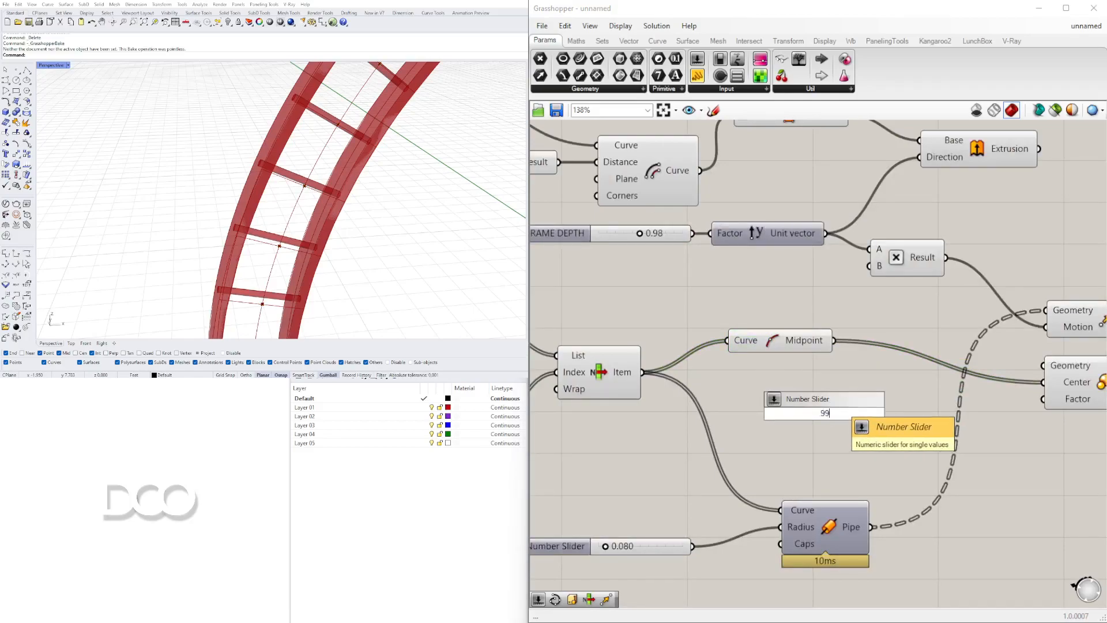
{"action": "key", "text": "Return"}
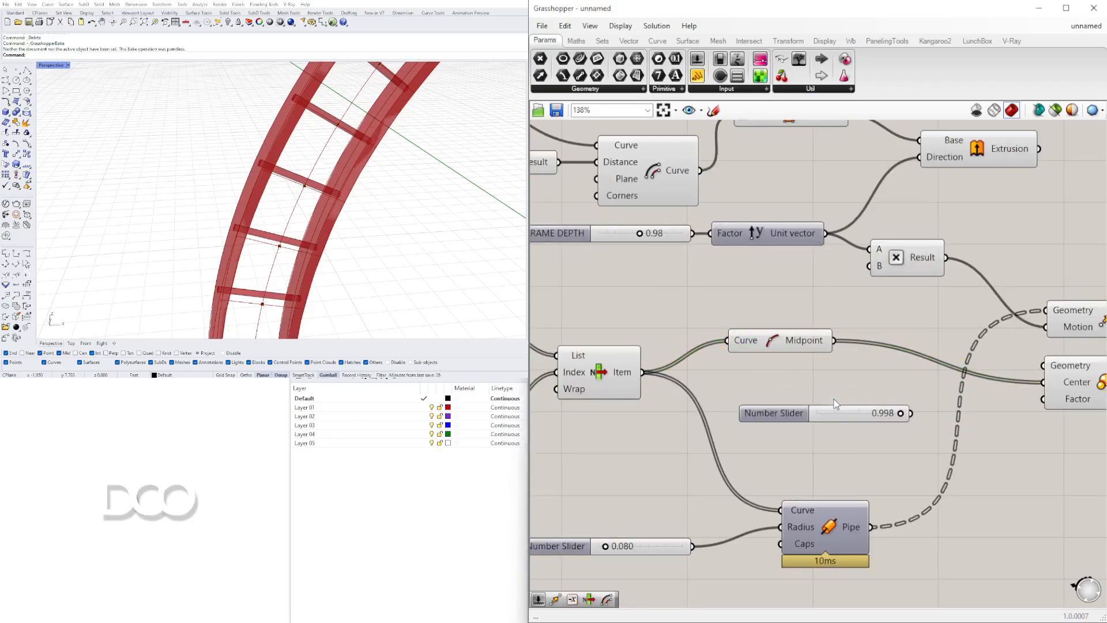
{"action": "scroll", "coordinate": [919, 429], "scroll_direction": "up", "scroll_amount": 3}
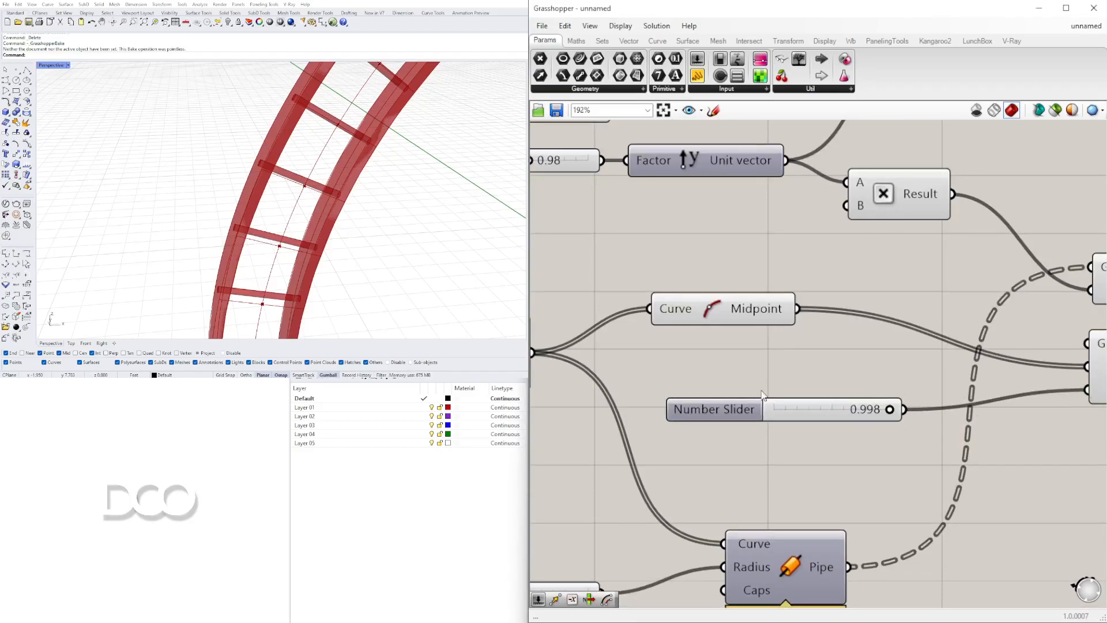
Set the Number Slider feeding the Scale factor to 0.864
{"action": "scroll", "coordinate": [812, 390], "scroll_direction": "up", "scroll_amount": 3}
{"action": "left_click_drag", "start_coordinate": [961, 428], "coordinate": [919, 432]}
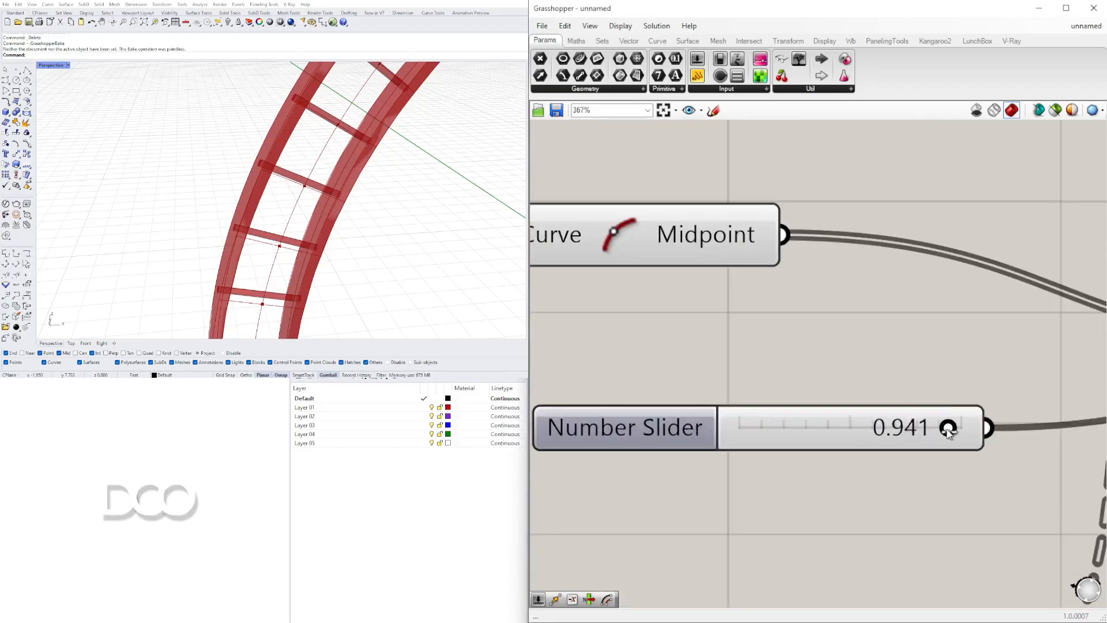
{"action": "scroll", "coordinate": [917, 411], "scroll_direction": "down", "scroll_amount": 5}
{"action": "right_click_drag", "start_coordinate": [917, 411], "coordinate": [718, 411]}
{"action": "left_click", "coordinate": [984, 360]}
{"action": "scroll", "coordinate": [735, 397], "scroll_direction": "down", "scroll_amount": 1}
{"action": "scroll", "coordinate": [871, 410], "scroll_direction": "up", "scroll_amount": 2}
{"action": "scroll", "coordinate": [883, 413], "scroll_direction": "down", "scroll_amount": 2}
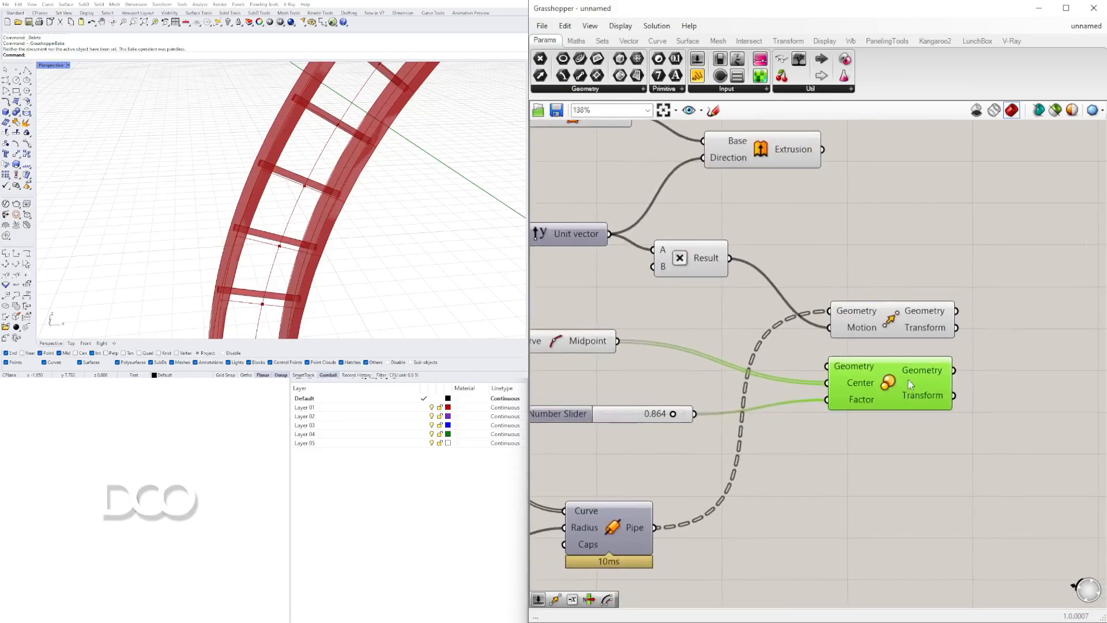
{"action": "left_click_drag", "start_coordinate": [899, 372], "coordinate": [1055, 358]}
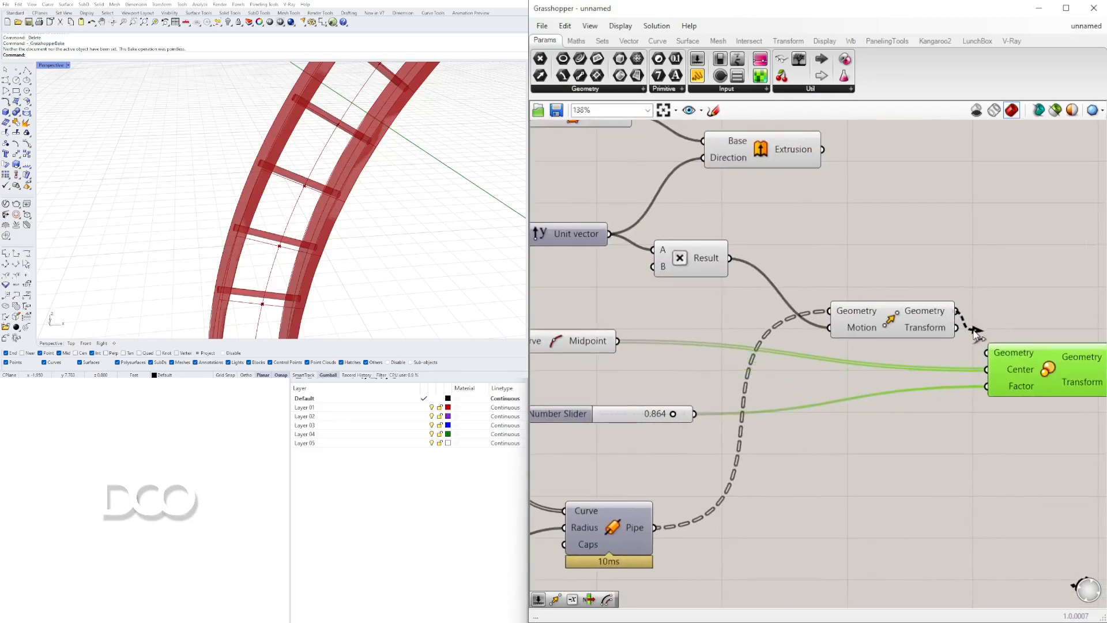
{"action": "left_click", "coordinate": [886, 331]}
{"action": "right_click_drag", "start_coordinate": [940, 353], "coordinate": [808, 344]}
{"action": "right_click_drag", "start_coordinate": [734, 326], "coordinate": [841, 323]}
{"action": "scroll", "coordinate": [822, 362], "scroll_direction": "down", "scroll_amount": 2}
{"action": "scroll", "coordinate": [1026, 335], "scroll_direction": "down", "scroll_amount": 2}
{"action": "left_click_drag", "start_coordinate": [941, 347], "coordinate": [906, 363]}
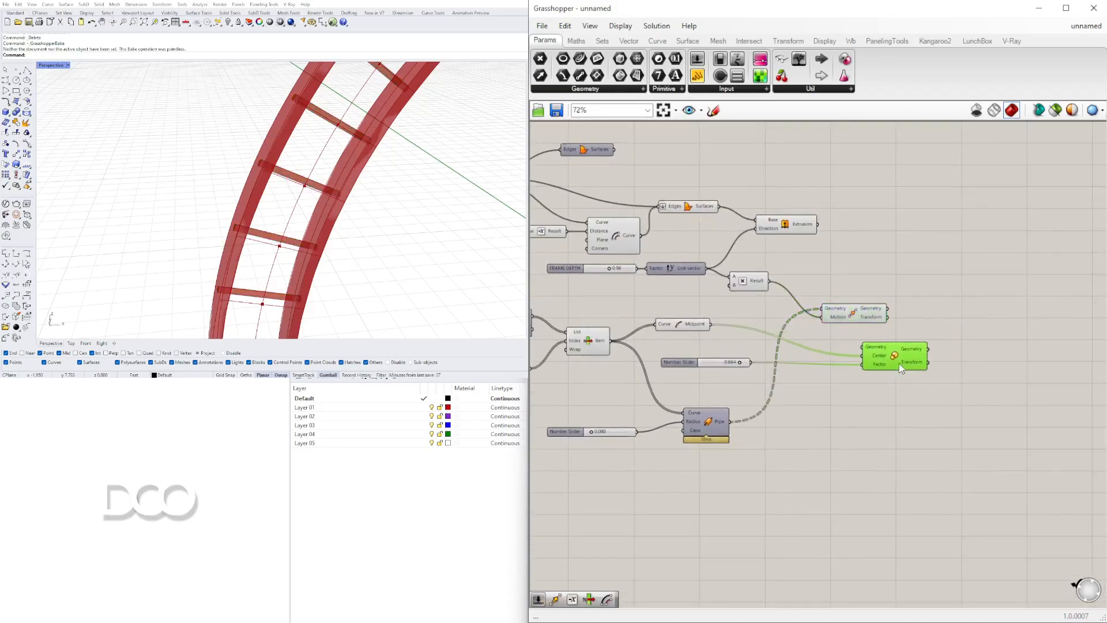
Connect the List Item output to the Geometry input of the Scale component
{"action": "right_click_drag", "start_coordinate": [633, 373], "coordinate": [708, 371]}
{"action": "left_click", "coordinate": [674, 340]}
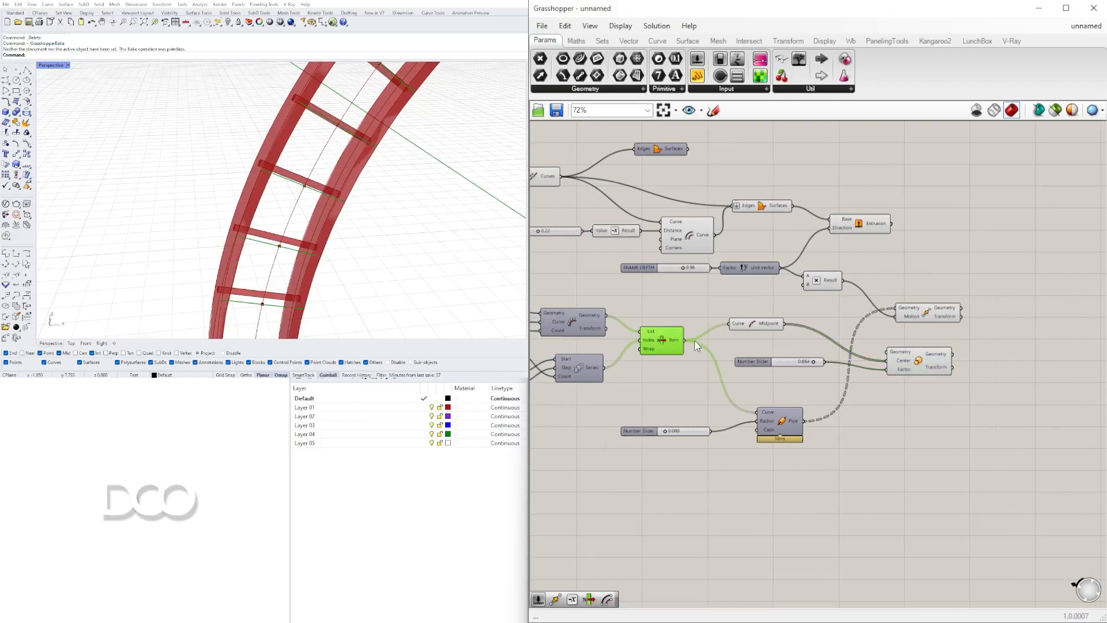
{"action": "left_click", "coordinate": [923, 359]}
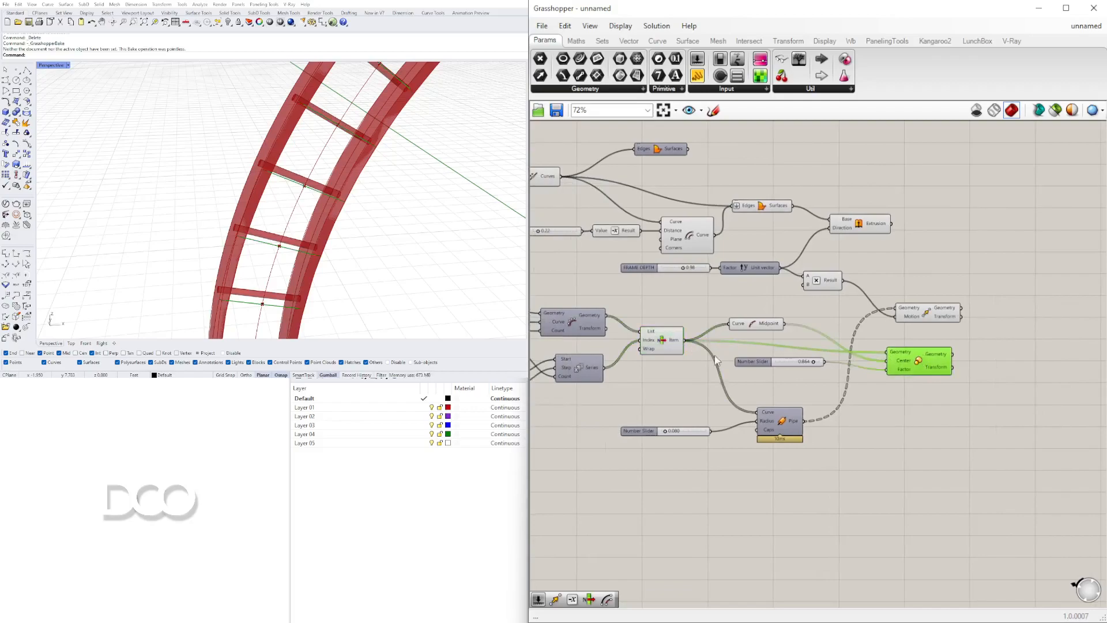
Set the Scale factor slider to 0.810 to shorten the rung lines within the frame
{"action": "scroll", "coordinate": [236, 212], "scroll_direction": "up", "scroll_amount": 5}
{"action": "scroll", "coordinate": [799, 353], "scroll_direction": "up", "scroll_amount": 5}
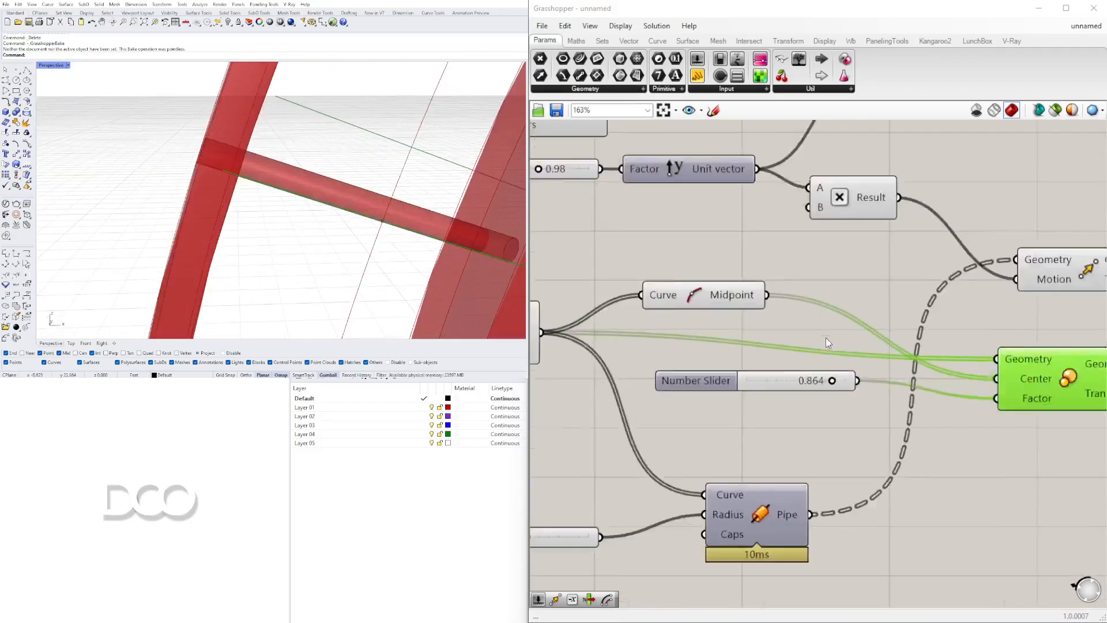
{"action": "left_click_drag", "start_coordinate": [853, 390], "coordinate": [823, 397]}
{"action": "scroll", "coordinate": [824, 398], "scroll_direction": "down", "scroll_amount": 5}
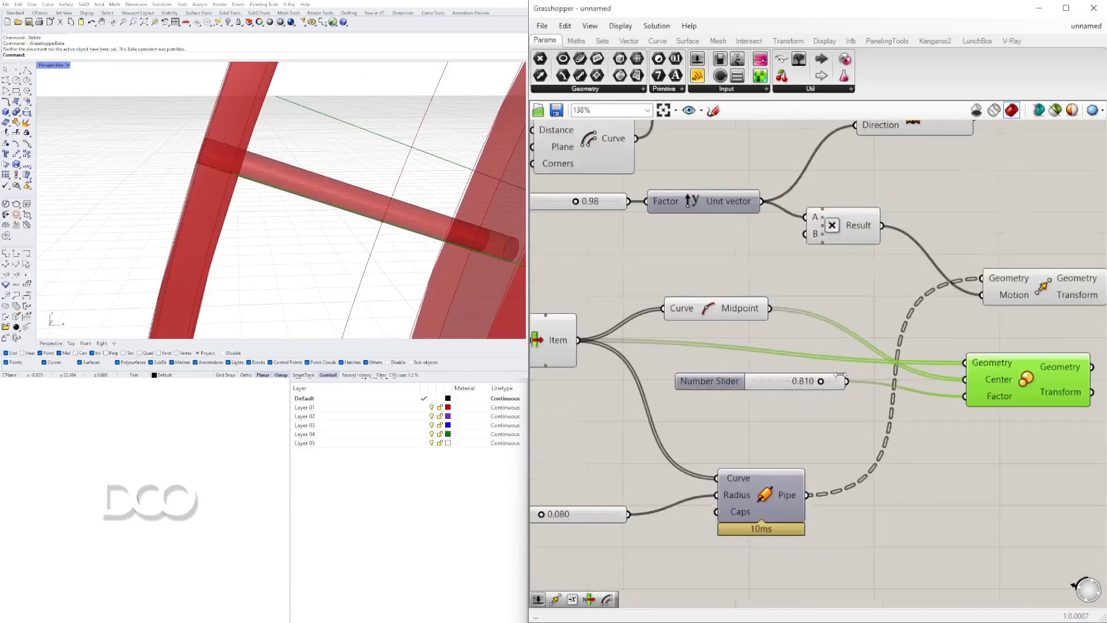
Set the Caps input of the Pipe component to round
{"action": "scroll", "coordinate": [856, 426], "scroll_direction": "up", "scroll_amount": 2}
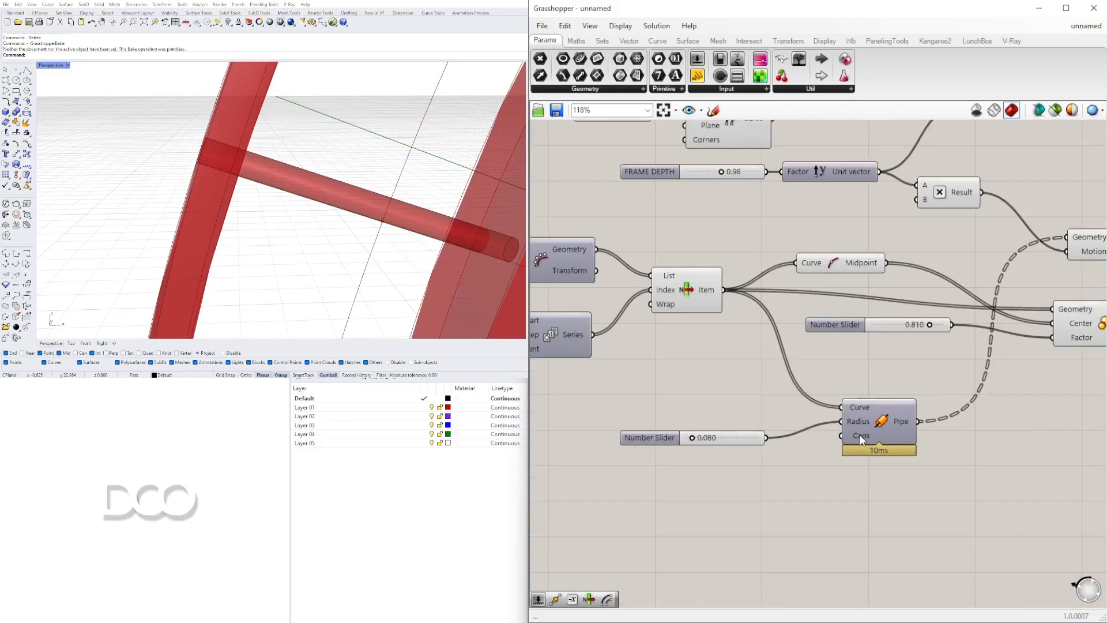
{"action": "right_click", "coordinate": [858, 436]}
{"action": "left_click", "coordinate": [884, 552]}
{"action": "right_click_drag", "start_coordinate": [947, 472], "coordinate": [841, 471]}
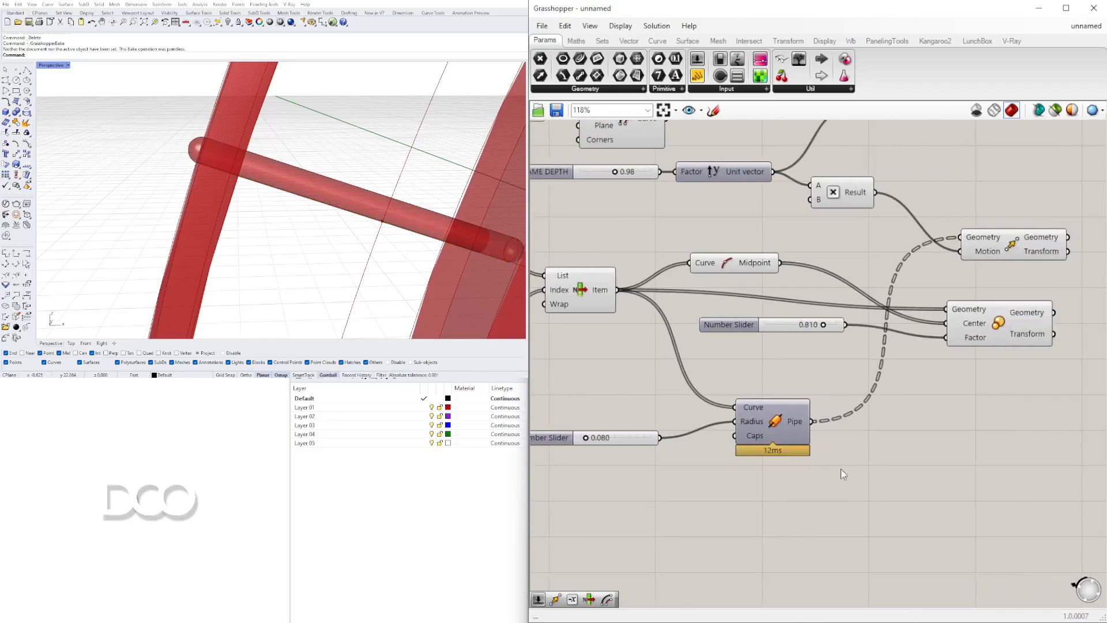
Move the Pipe component and its 0.080 radius slider past the Scale component, slightly below it in the definition
{"action": "right_click_drag", "start_coordinate": [944, 400], "coordinate": [829, 413]}
{"action": "left_click", "coordinate": [900, 325]}
{"action": "right_click_drag", "start_coordinate": [737, 348], "coordinate": [778, 355]}
{"action": "scroll", "coordinate": [845, 352], "scroll_direction": "down", "scroll_amount": 1}
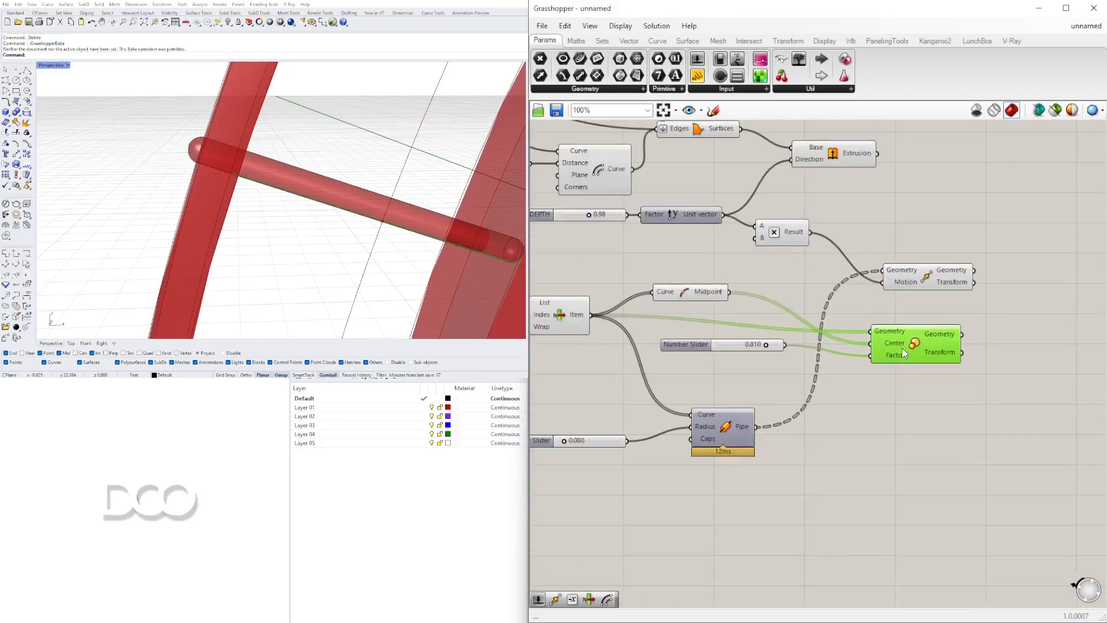
{"action": "right_click_drag", "start_coordinate": [927, 320], "coordinate": [810, 378]}
{"action": "right_click_drag", "start_coordinate": [741, 369], "coordinate": [829, 371]}
{"action": "left_click_drag", "start_coordinate": [904, 480], "coordinate": [714, 393]}
{"action": "scroll", "coordinate": [853, 437], "scroll_direction": "down", "scroll_amount": 2}
{"action": "left_click", "coordinate": [853, 438]}
{"action": "left_click_drag", "start_coordinate": [943, 433], "coordinate": [803, 493]}
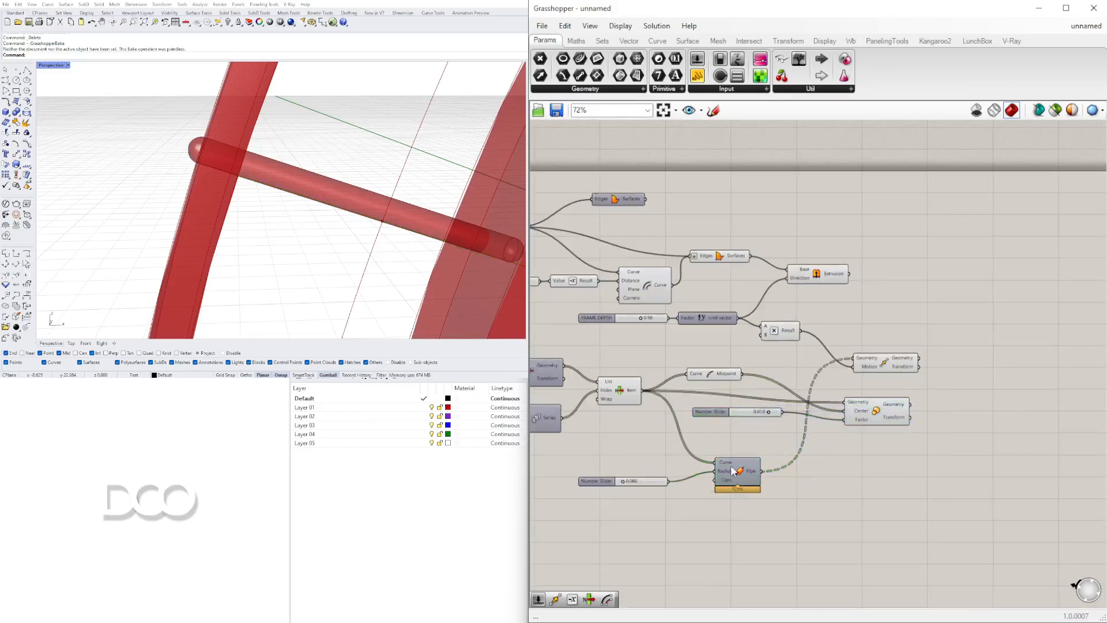
{"action": "right_click_drag", "start_coordinate": [761, 484], "coordinate": [664, 470]}
{"action": "left_click_drag", "start_coordinate": [650, 461], "coordinate": [928, 393]}
{"action": "scroll", "coordinate": [843, 326], "scroll_direction": "up", "scroll_amount": 2}
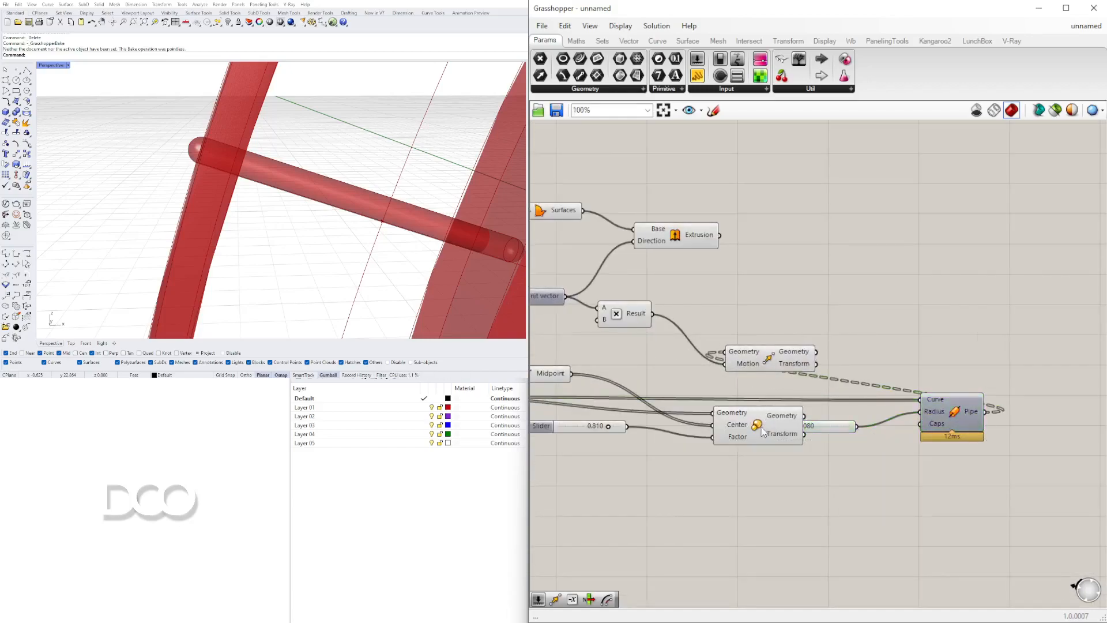
{"action": "left_click", "coordinate": [798, 428]}
{"action": "left_click_drag", "start_coordinate": [962, 508], "coordinate": [858, 420]}
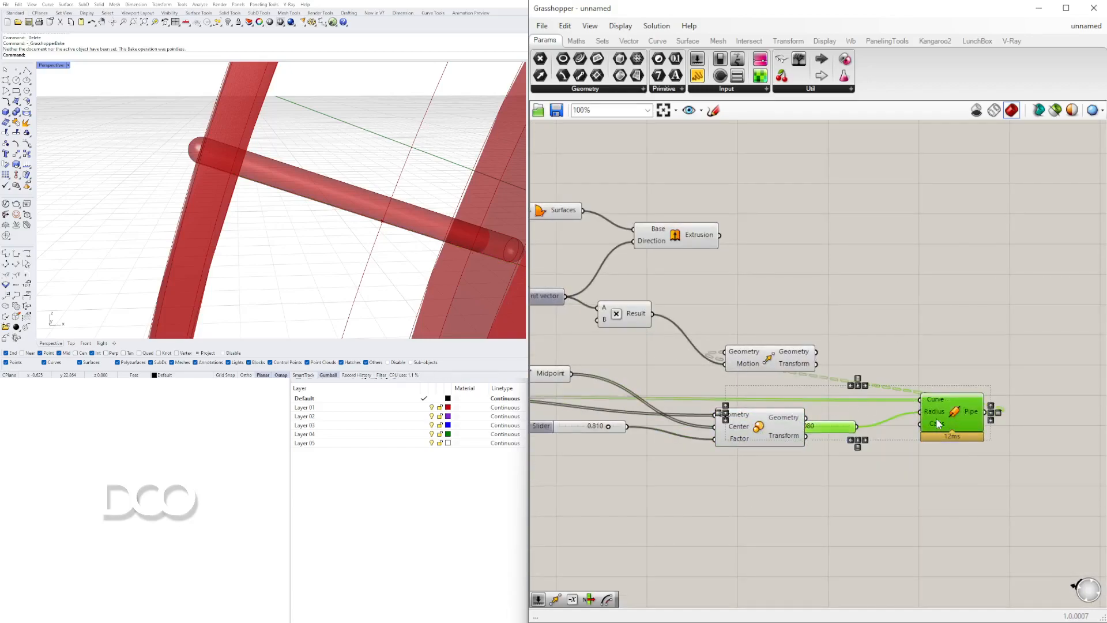
{"action": "left_click_drag", "start_coordinate": [940, 425], "coordinate": [946, 517]}
{"action": "left_click", "coordinate": [984, 493]}
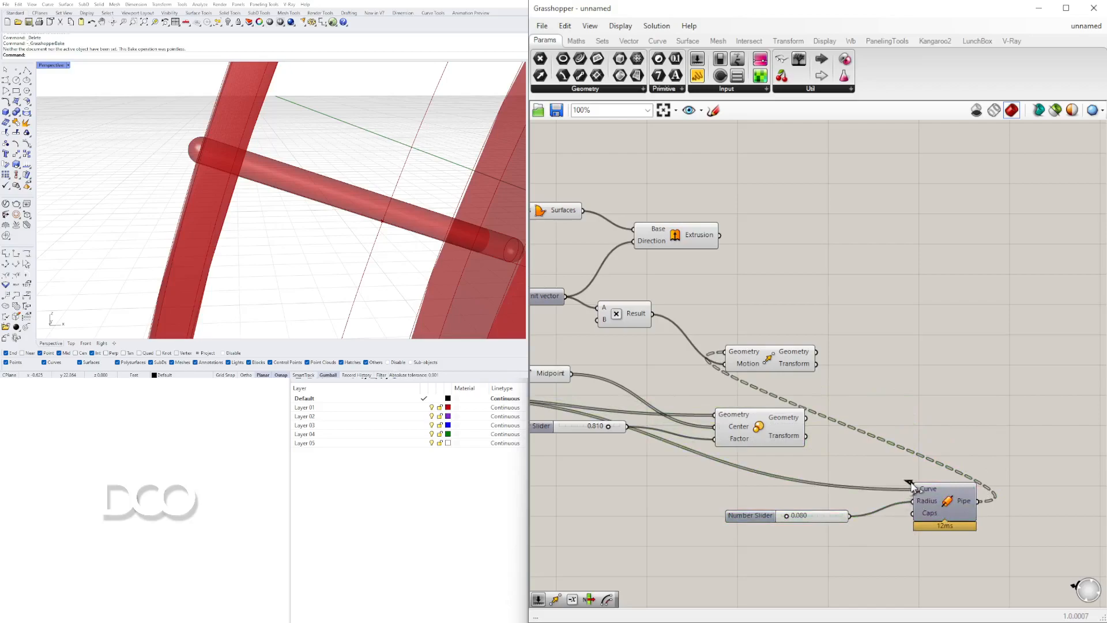
Disconnect the Pipe's Curve input from the List Item and feed it with the Scale component's Geometry output
{"action": "scroll", "coordinate": [911, 487], "scroll_direction": "up", "scroll_amount": 1}
{"action": "right_click", "coordinate": [923, 489]}
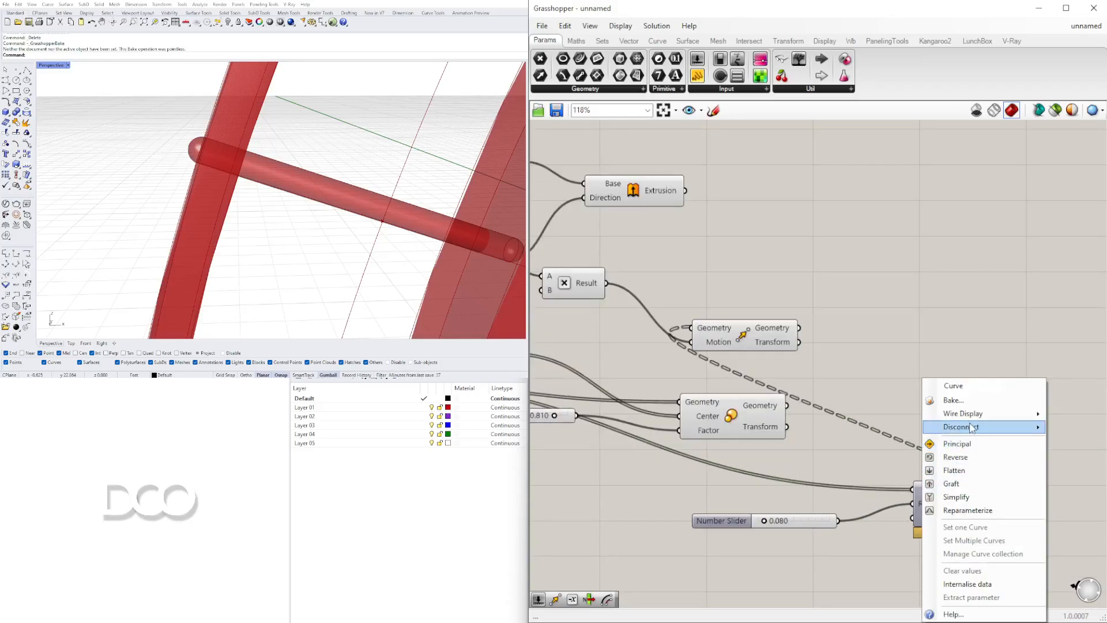
{"action": "mouse_move", "coordinate": [972, 428]}
{"action": "left_click", "coordinate": [1072, 430]}
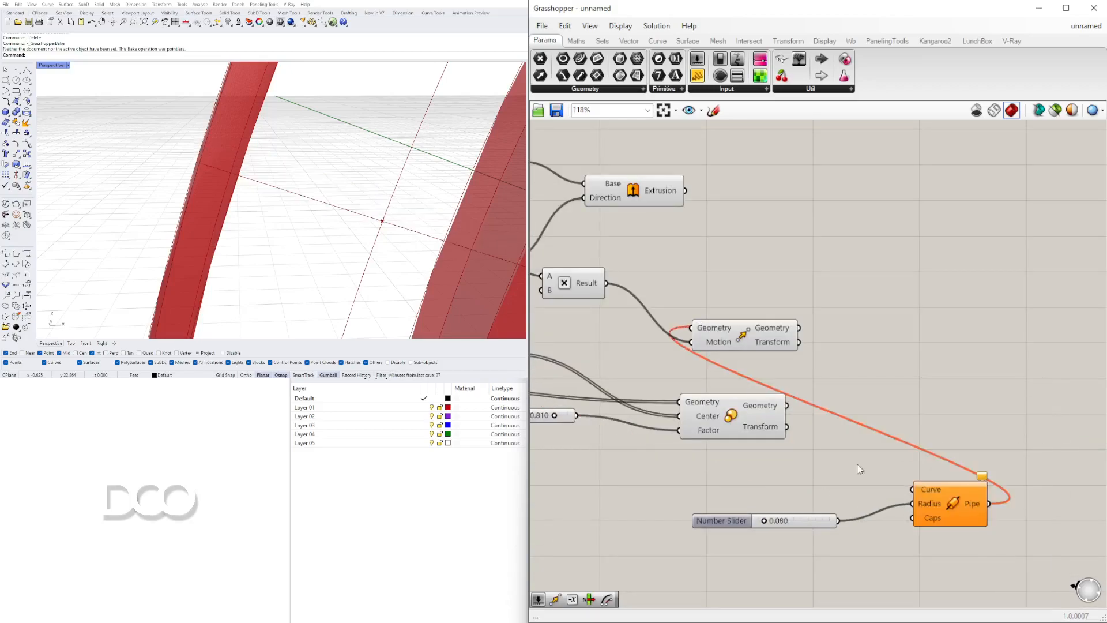
{"action": "left_click", "coordinate": [791, 407]}
{"action": "left_click_drag", "start_coordinate": [892, 470], "coordinate": [913, 489]}
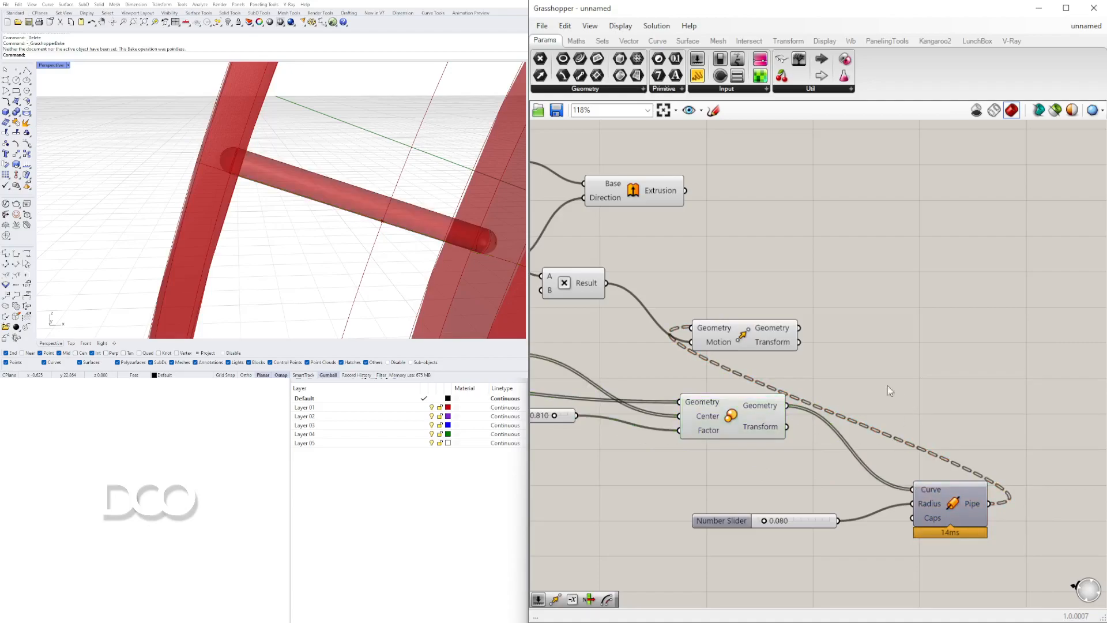
Place the Move component after the Pipe and bring the Pipe and its radius slider closer to the Scale component
{"action": "scroll", "coordinate": [782, 539], "scroll_direction": "down", "scroll_amount": 3}
{"action": "left_click_drag", "start_coordinate": [760, 398], "coordinate": [1004, 481]}
{"action": "left_click", "coordinate": [849, 551]}
{"action": "left_click_drag", "start_coordinate": [940, 572], "coordinate": [773, 505]}
{"action": "left_click_drag", "start_coordinate": [924, 517], "coordinate": [862, 492]}
{"action": "left_click", "coordinate": [949, 532]}
{"action": "left_click_drag", "start_coordinate": [1000, 482], "coordinate": [977, 436]}
{"action": "left_click", "coordinate": [987, 501]}
Set the Pipe radius slider to 0.163 with the whole arch in view
{"action": "scroll", "coordinate": [394, 215], "scroll_direction": "down", "scroll_amount": 10}
{"action": "mouse_move", "coordinate": [336, 236]}
{"action": "right_mouse_down"}
{"action": "mouse_move", "coordinate": [370, 242]}
{"action": "mouse_move", "coordinate": [348, 240]}
{"action": "right_mouse_up"}
{"action": "scroll", "coordinate": [352, 233], "scroll_direction": "down", "scroll_amount": 4}
{"action": "scroll", "coordinate": [700, 508], "scroll_direction": "up", "scroll_amount": 5}
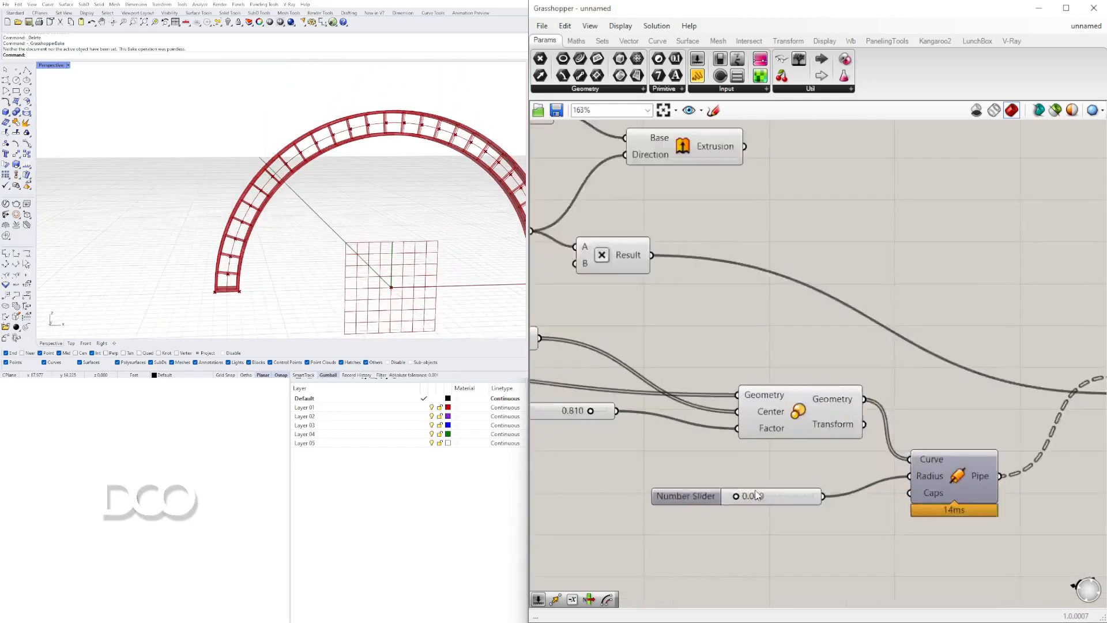
{"action": "mouse_move", "coordinate": [728, 490]}
{"action": "left_mouse_down"}
{"action": "mouse_move", "coordinate": [773, 494]}
{"action": "mouse_move", "coordinate": [745, 490]}
{"action": "left_mouse_up"}
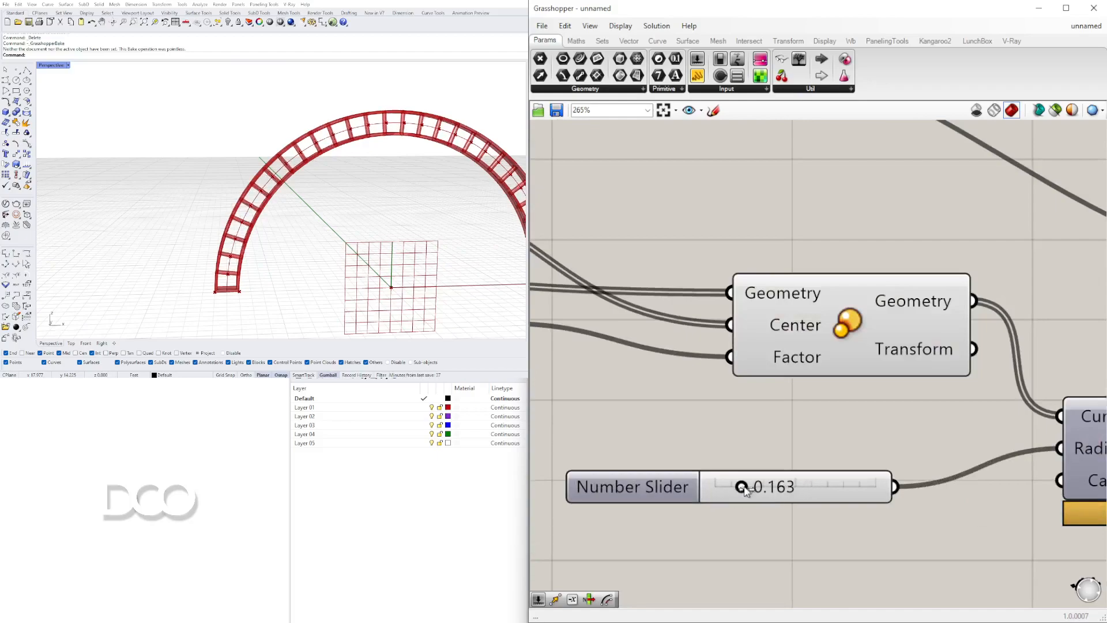
Set the ARRAY slider to 34 to increase the number of rungs along the arch
{"action": "scroll", "coordinate": [776, 369], "scroll_direction": "down", "scroll_amount": 7}
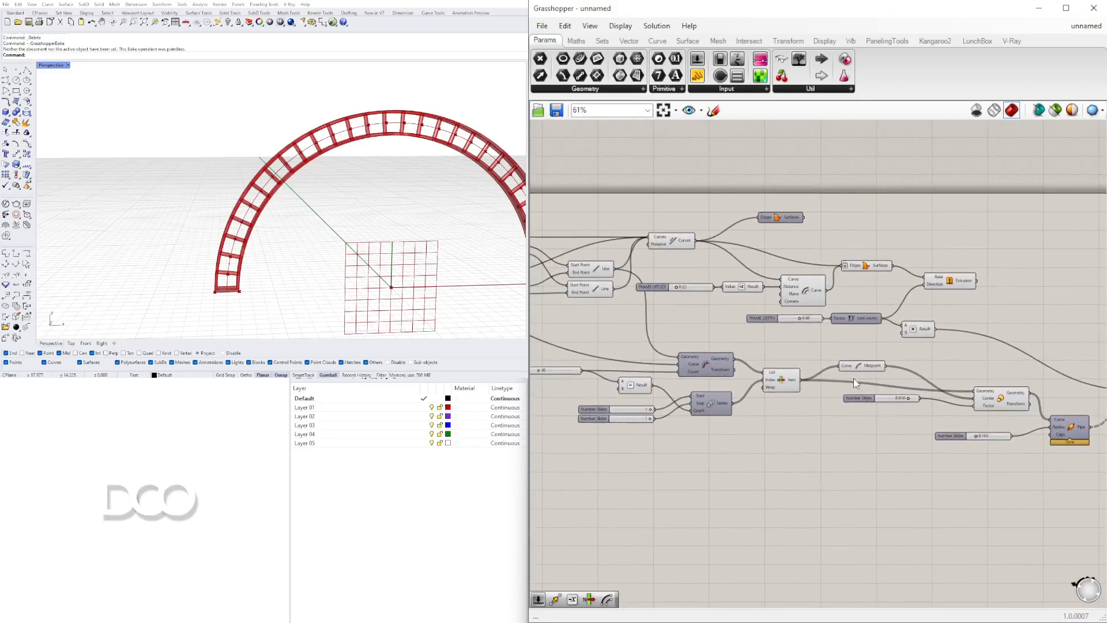
{"action": "scroll", "coordinate": [719, 291], "scroll_direction": "up", "scroll_amount": 4}
{"action": "right_click_drag", "start_coordinate": [645, 312], "coordinate": [694, 346]}
{"action": "scroll", "coordinate": [697, 341], "scroll_direction": "down", "scroll_amount": 3}
{"action": "right_click_drag", "start_coordinate": [717, 388], "coordinate": [948, 386]}
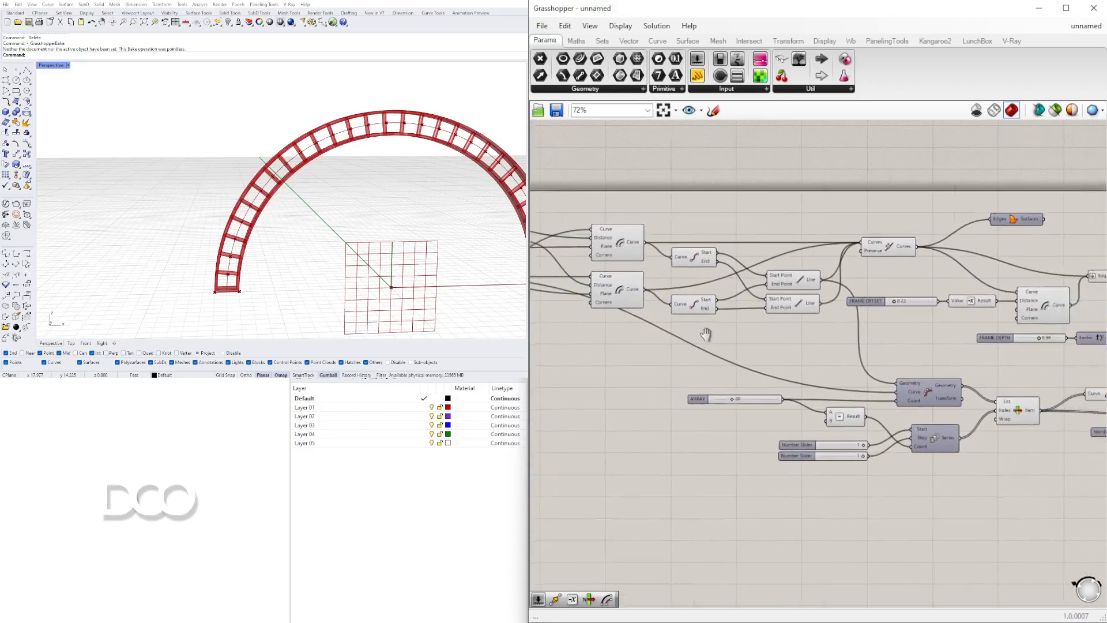
{"action": "scroll", "coordinate": [831, 437], "scroll_direction": "up", "scroll_amount": 8}
{"action": "mouse_move", "coordinate": [831, 439]}
{"action": "left_mouse_down"}
{"action": "mouse_move", "coordinate": [955, 439]}
{"action": "mouse_move", "coordinate": [784, 443]}
{"action": "mouse_move", "coordinate": [847, 445]}
{"action": "left_mouse_up"}
{"action": "scroll", "coordinate": [829, 316], "scroll_direction": "down", "scroll_amount": 7}
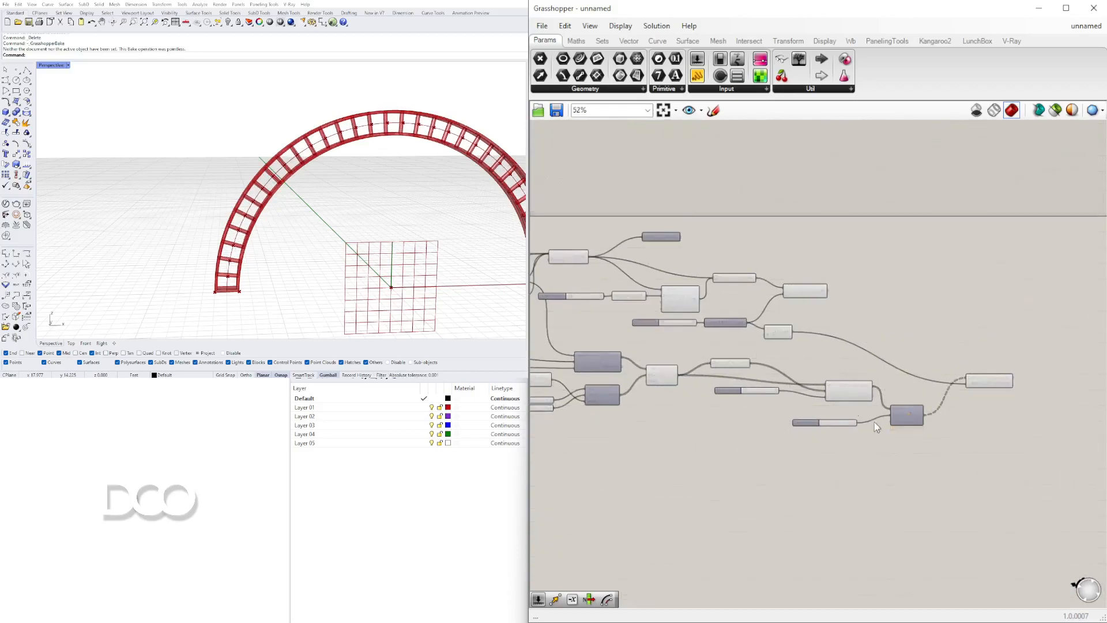
Turn off the preview of the intermediate offset curve, boundary surface, List Item, Midpoint, Scale and related components
{"action": "left_click", "coordinate": [796, 391]}
{"action": "left_click_drag", "start_coordinate": [795, 388], "coordinate": [819, 381]}
{"action": "scroll", "coordinate": [673, 353], "scroll_direction": "down", "scroll_amount": 2}
{"action": "right_click_drag", "start_coordinate": [674, 353], "coordinate": [902, 360]}
{"action": "left_click_drag", "start_coordinate": [1000, 481], "coordinate": [793, 349]}
{"action": "left_click_drag", "start_coordinate": [903, 503], "coordinate": [787, 374]}
{"action": "middle_click", "coordinate": [790, 357]}
{"action": "left_click", "coordinate": [824, 312]}
{"action": "right_click", "coordinate": [868, 320]}
{"action": "left_click", "coordinate": [868, 320]}
{"action": "left_click_drag", "start_coordinate": [856, 493], "coordinate": [545, 296]}
{"action": "middle_click", "coordinate": [578, 299]}
{"action": "left_click", "coordinate": [616, 275]}
{"action": "right_click_drag", "start_coordinate": [629, 292], "coordinate": [790, 332]}
{"action": "left_click_drag", "start_coordinate": [805, 516], "coordinate": [712, 248]}
{"action": "middle_click", "coordinate": [731, 255]}
{"action": "left_click", "coordinate": [774, 234]}
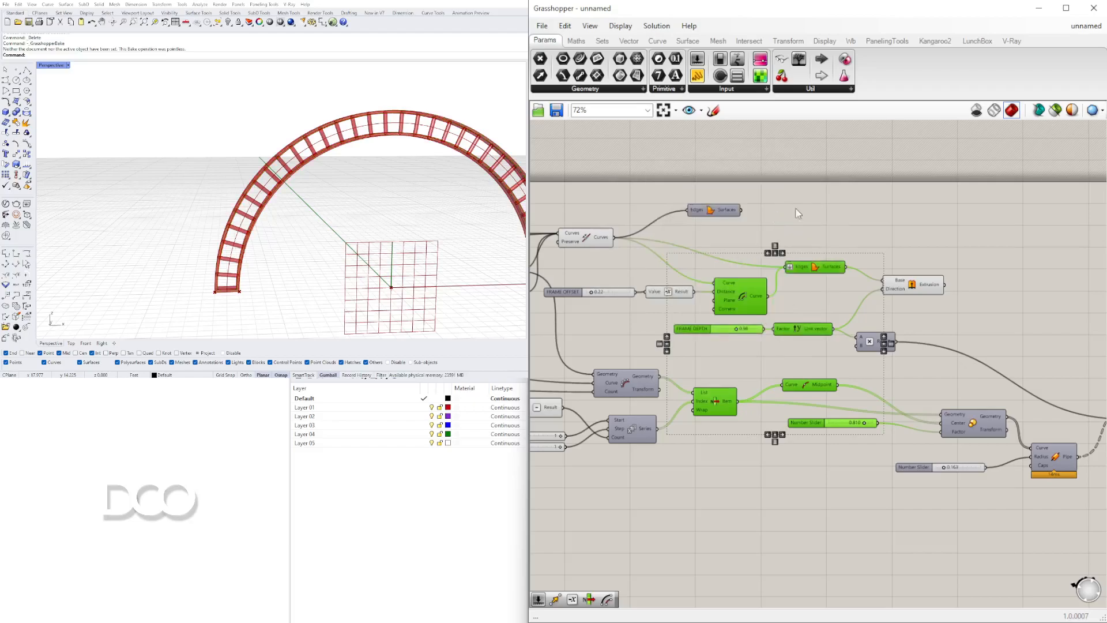
{"action": "left_click", "coordinate": [824, 207]}
Tidy the layout by moving the Pipe component, its radius slider and the 0.810 factor slider closer to their connections
{"action": "right_click_drag", "start_coordinate": [338, 201], "coordinate": [297, 240]}
{"action": "scroll", "coordinate": [971, 376], "scroll_direction": "down", "scroll_amount": 3}
{"action": "scroll", "coordinate": [971, 376], "scroll_direction": "up", "scroll_amount": 3}
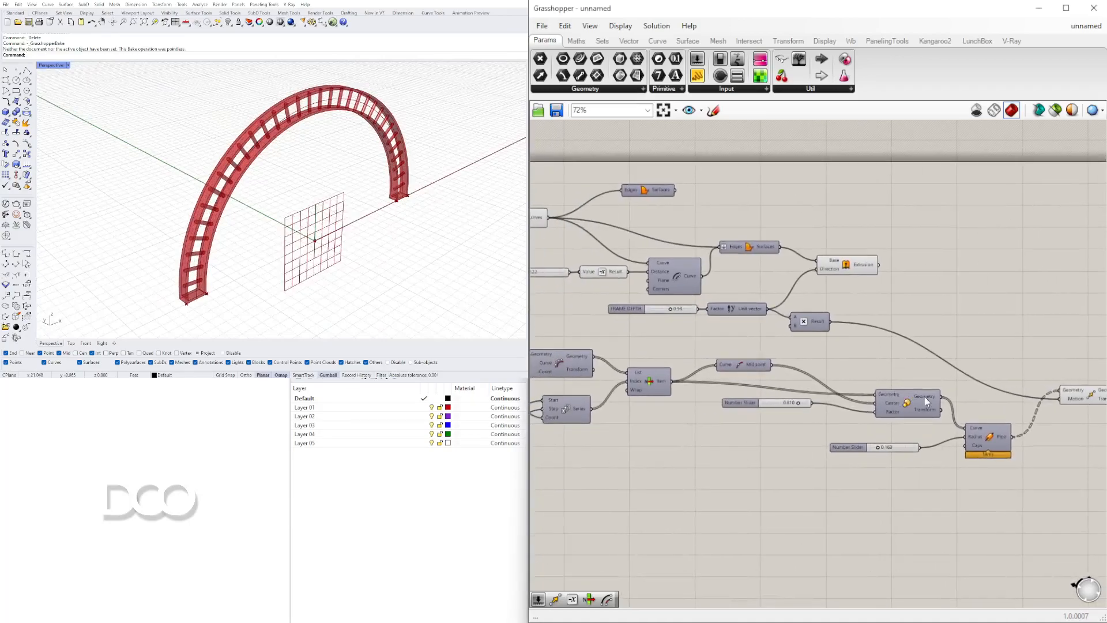
{"action": "left_click_drag", "start_coordinate": [981, 436], "coordinate": [977, 428]}
{"action": "left_click", "coordinate": [828, 456]}
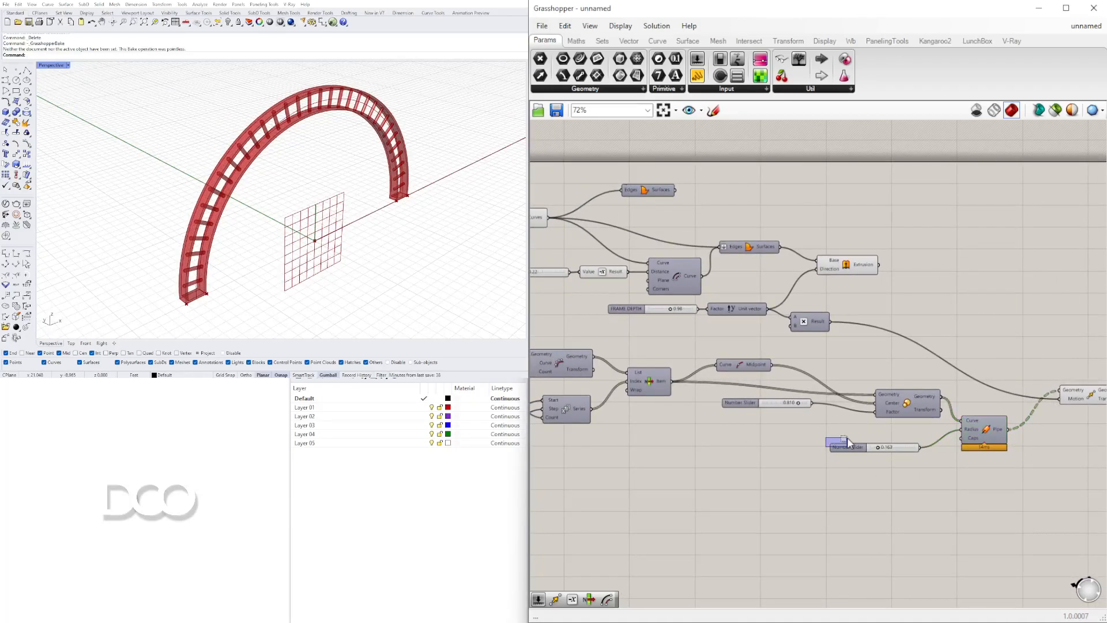
{"action": "left_click_drag", "start_coordinate": [849, 444], "coordinate": [867, 430]}
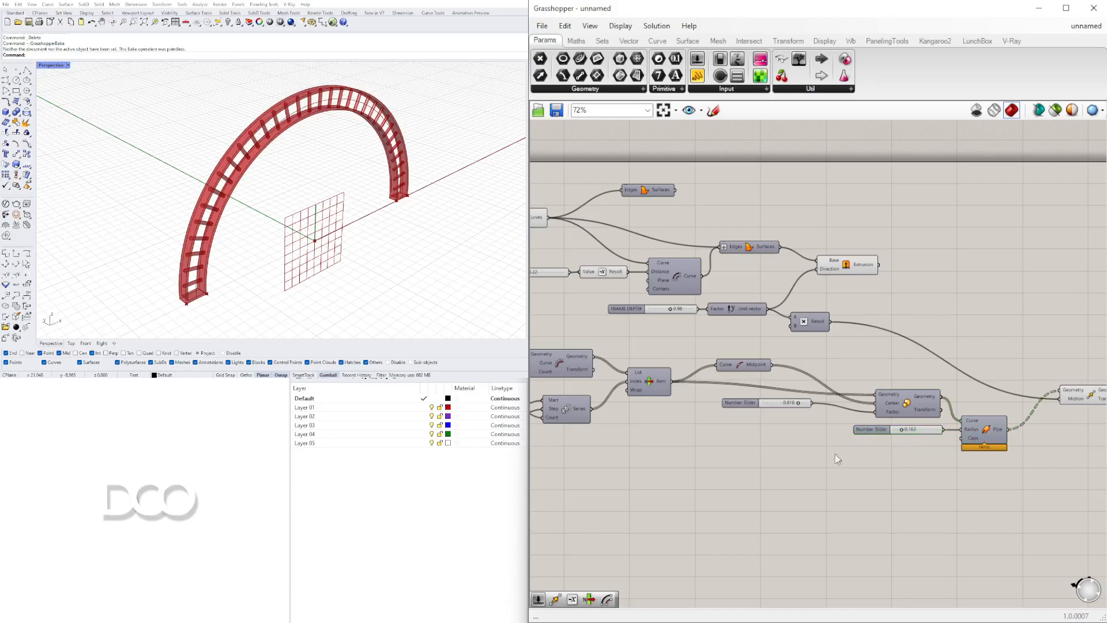
{"action": "left_click_drag", "start_coordinate": [732, 409], "coordinate": [761, 421]}
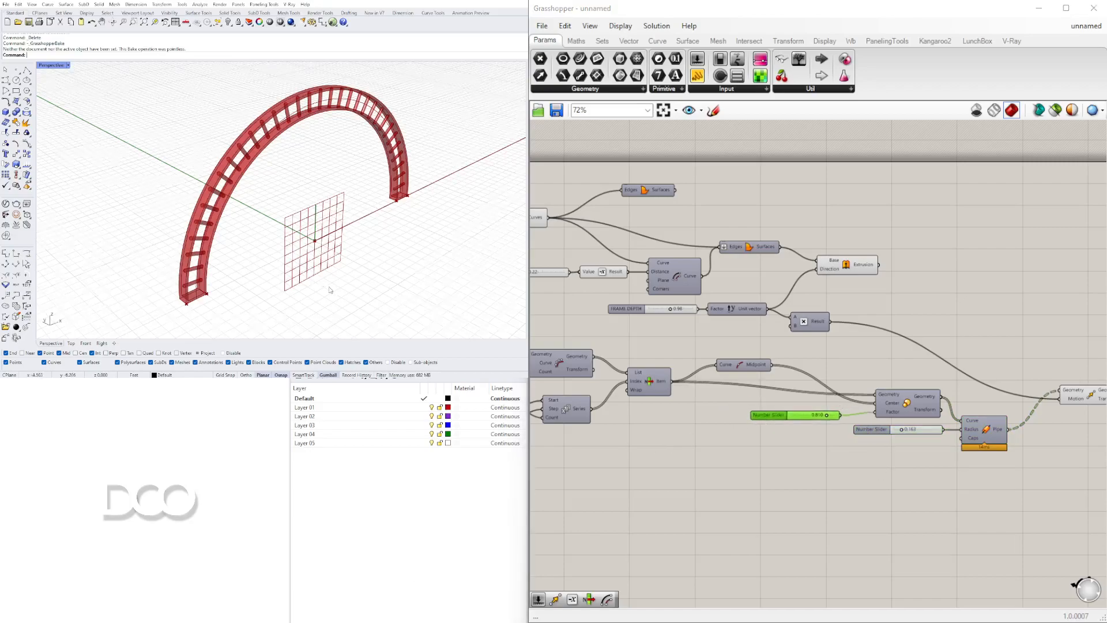
Examine the arch frame and its round rungs from several angles in the Perspective viewport
{"action": "scroll", "coordinate": [200, 267], "scroll_direction": "up", "scroll_amount": 5}
{"action": "scroll", "coordinate": [199, 268], "scroll_direction": "down", "scroll_amount": 5}
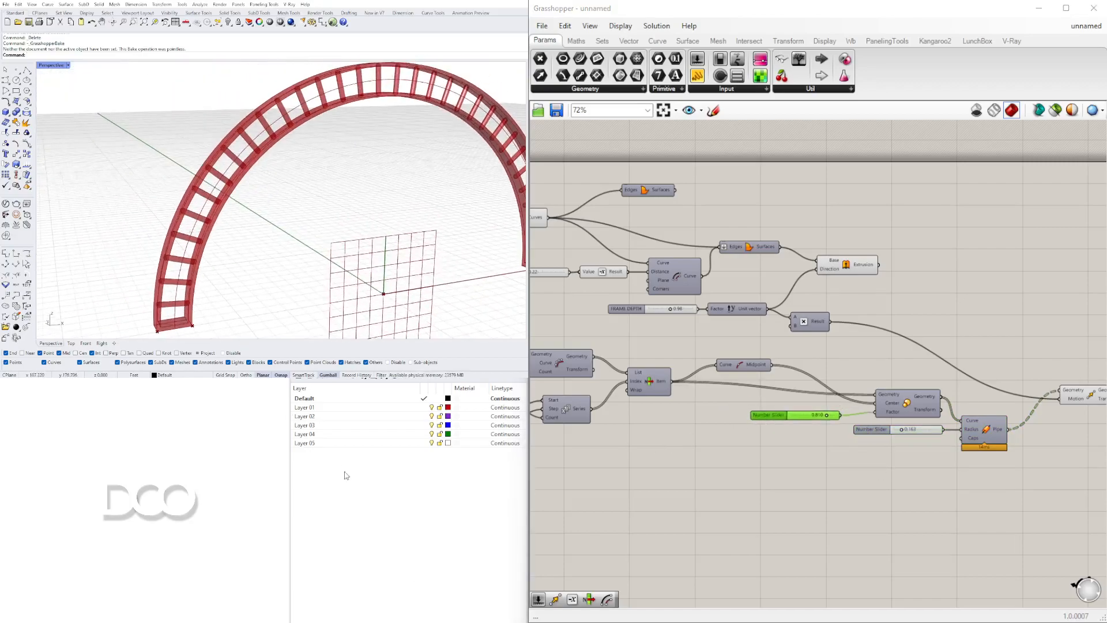
{"action": "scroll", "coordinate": [343, 135], "scroll_direction": "down", "scroll_amount": 2}
{"action": "right_click_drag", "start_coordinate": [331, 169], "coordinate": [316, 210], "text": "shift"}
{"action": "scroll", "coordinate": [246, 133], "scroll_direction": "up", "scroll_amount": 2}
{"action": "scroll", "coordinate": [354, 101], "scroll_direction": "down", "scroll_amount": 2}
{"action": "right_click_drag", "start_coordinate": [317, 210], "coordinate": [233, 242], "text": "shift"}
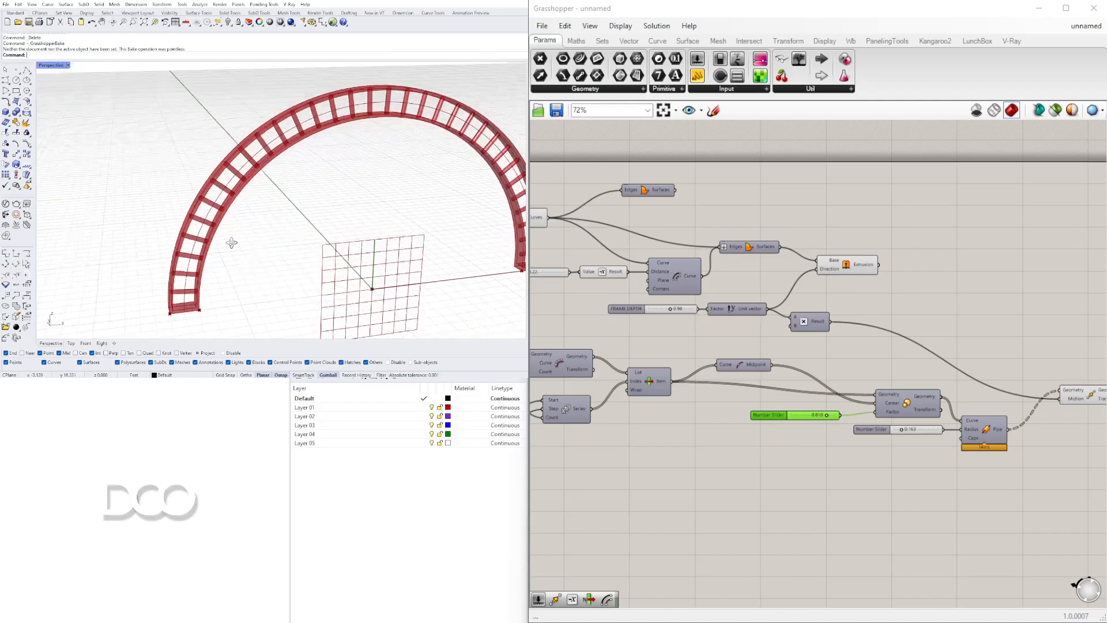
{"action": "scroll", "coordinate": [167, 314], "scroll_direction": "up", "scroll_amount": 2}
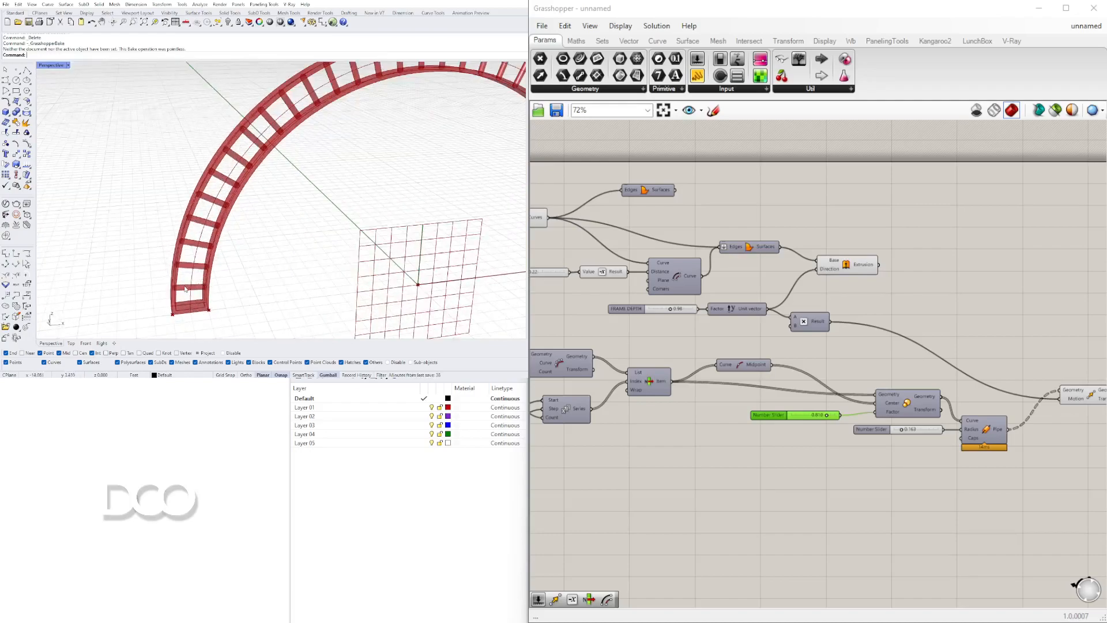
{"action": "scroll", "coordinate": [192, 273], "scroll_direction": "down", "scroll_amount": 2}
{"action": "right_click_drag", "start_coordinate": [510, 252], "coordinate": [341, 230]}
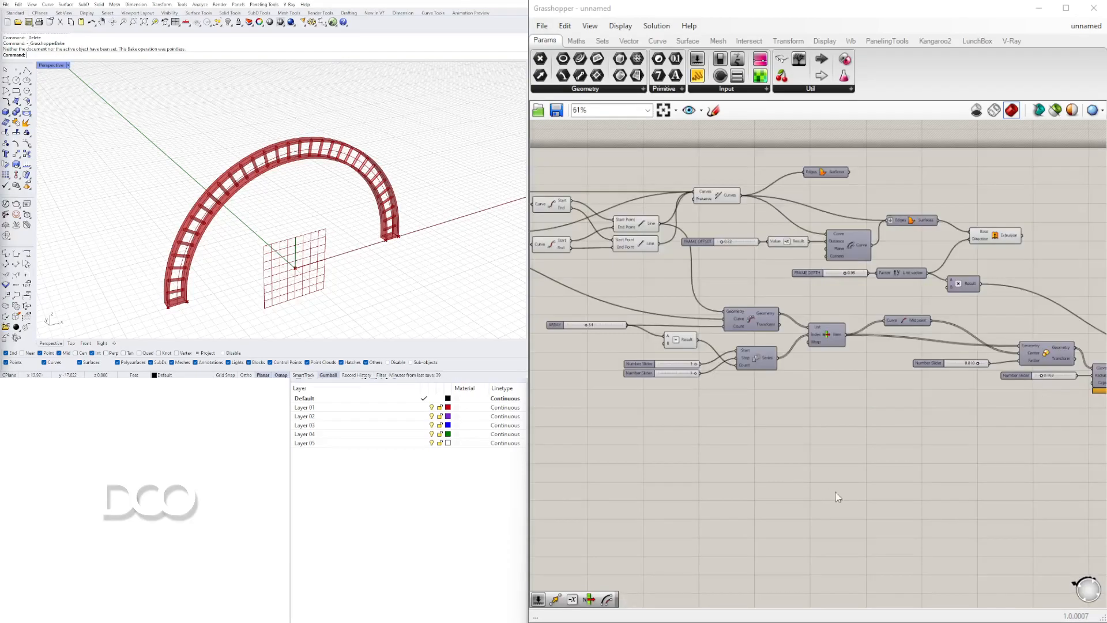
Shift the Move component slightly closer to the Pipe, and highlight the frame's Extrusion component
{"action": "right_click_drag", "start_coordinate": [940, 428], "coordinate": [765, 433]}
{"action": "left_click", "coordinate": [960, 331]}
{"action": "left_click_drag", "start_coordinate": [961, 330], "coordinate": [953, 330]}
{"action": "right_click_drag", "start_coordinate": [893, 393], "coordinate": [967, 388]}
{"action": "left_click", "coordinate": [838, 231]}
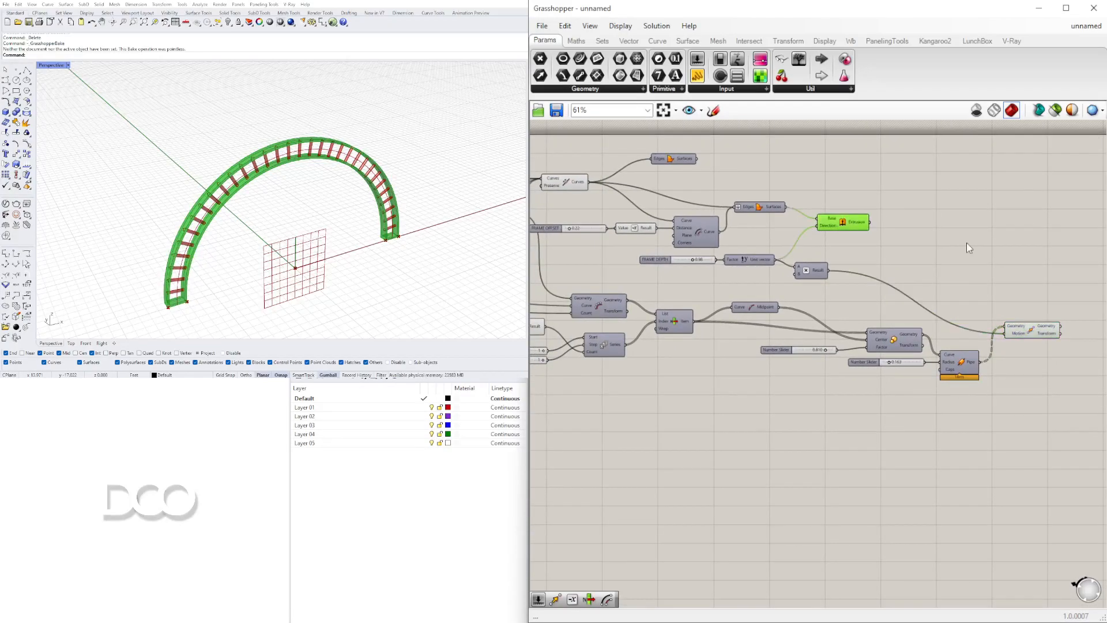
Turn off the preview of all rung-building components, from the curve array through the final Move
{"action": "scroll", "coordinate": [1030, 329], "scroll_direction": "down", "scroll_amount": 2}
{"action": "left_click_drag", "start_coordinate": [1053, 434], "coordinate": [595, 307]}
{"action": "scroll", "coordinate": [595, 311], "scroll_direction": "up", "scroll_amount": 4}
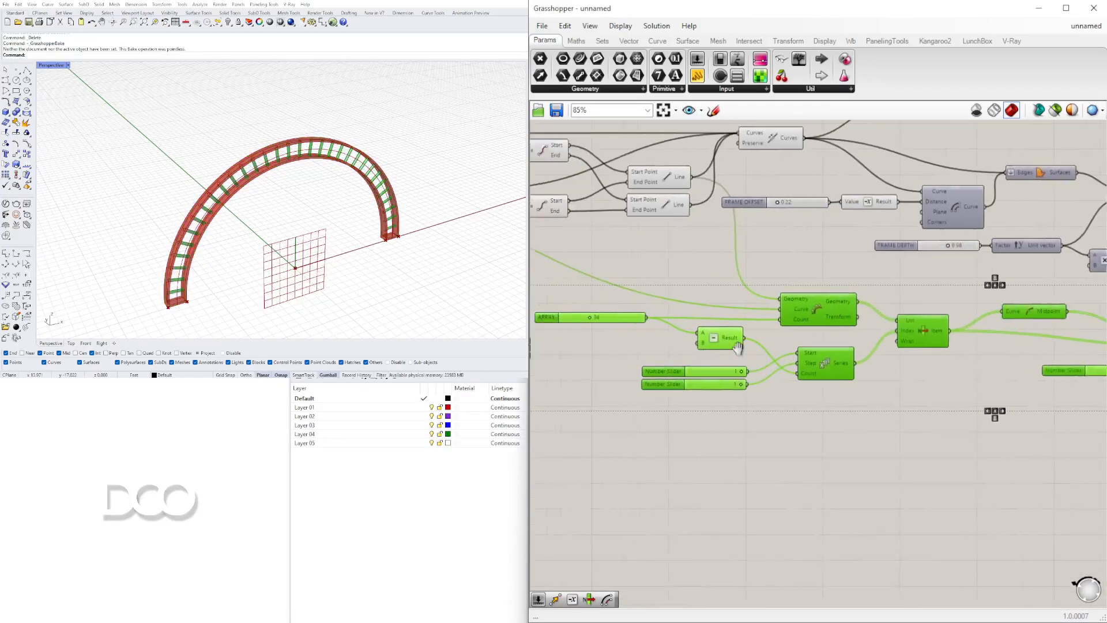
{"action": "right_click_drag", "start_coordinate": [910, 333], "coordinate": [811, 331]}
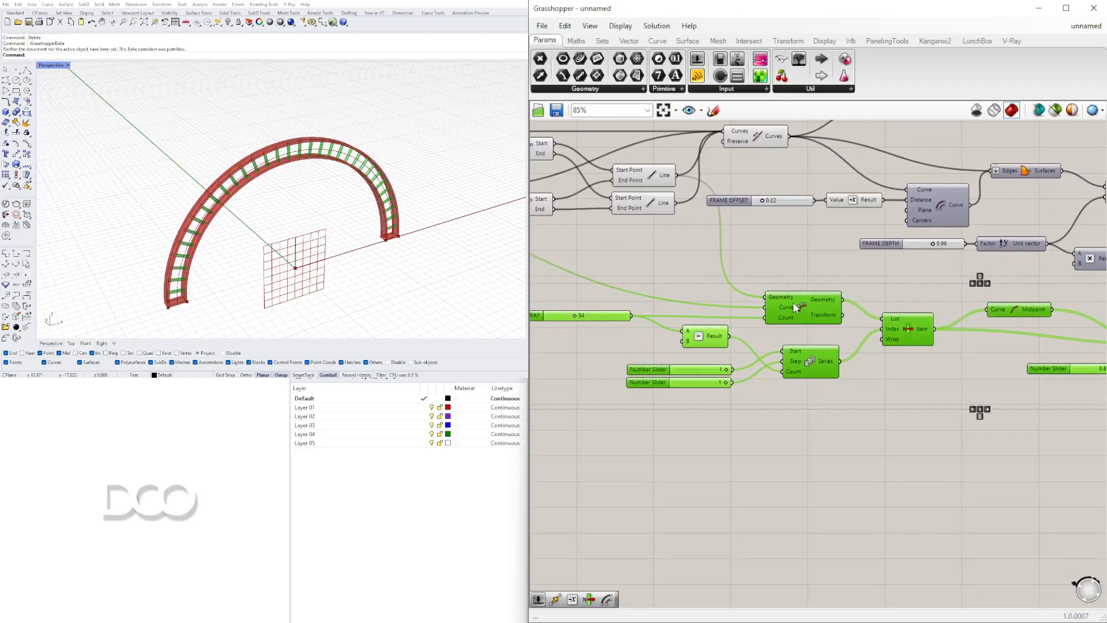
{"action": "middle_click", "coordinate": [791, 302]}
{"action": "left_click", "coordinate": [819, 281]}
{"action": "left_click", "coordinate": [926, 446]}
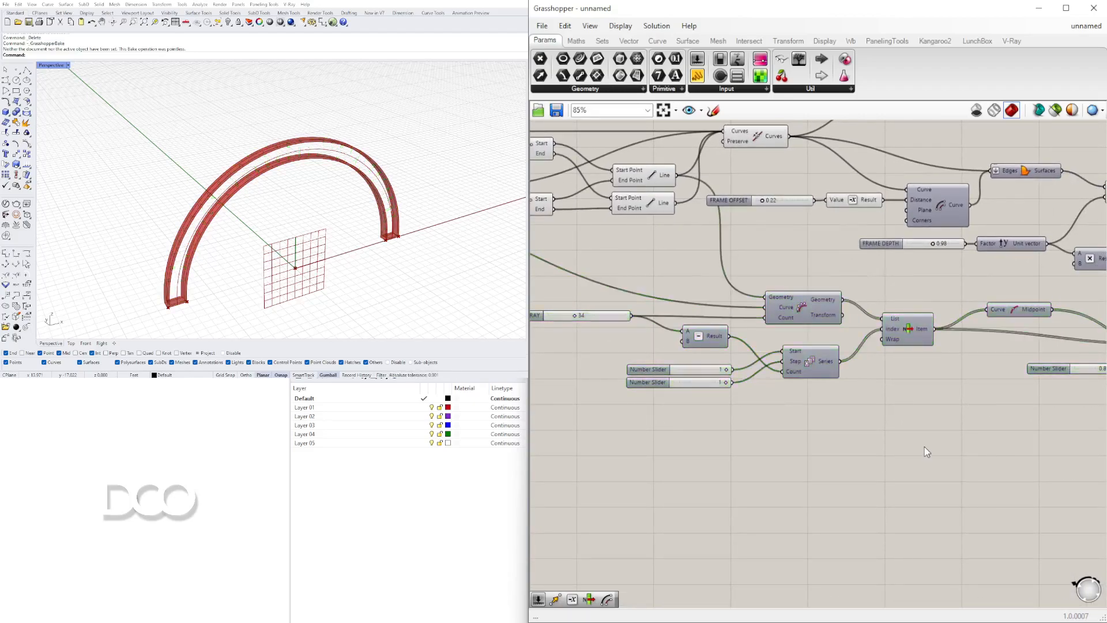
Group the rung-building components from the ARRAY slider through the Move component
{"action": "scroll", "coordinate": [856, 424], "scroll_direction": "down", "scroll_amount": 2}
{"action": "scroll", "coordinate": [1020, 446], "scroll_direction": "down", "scroll_amount": 1}
{"action": "left_click_drag", "start_coordinate": [1033, 419], "coordinate": [533, 295]}
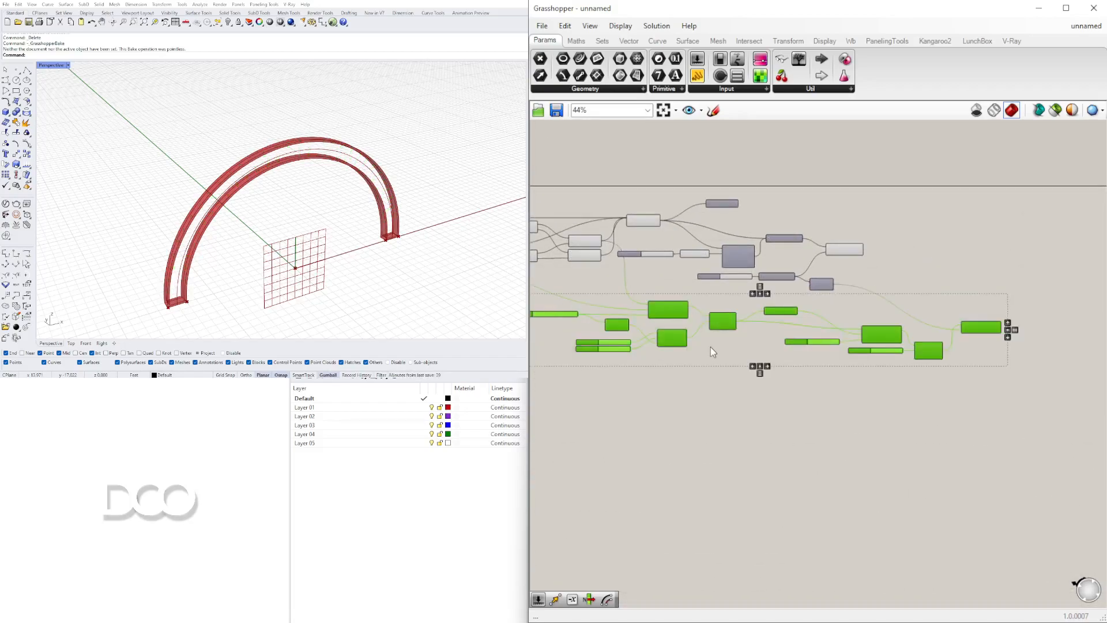
{"action": "key", "text": "ctrl+g"}
{"action": "left_click", "coordinate": [729, 410]}
{"action": "scroll", "coordinate": [846, 357], "scroll_direction": "up", "scroll_amount": 3}
{"action": "left_click", "coordinate": [846, 357]}
{"action": "scroll", "coordinate": [764, 295], "scroll_direction": "down", "scroll_amount": 2}
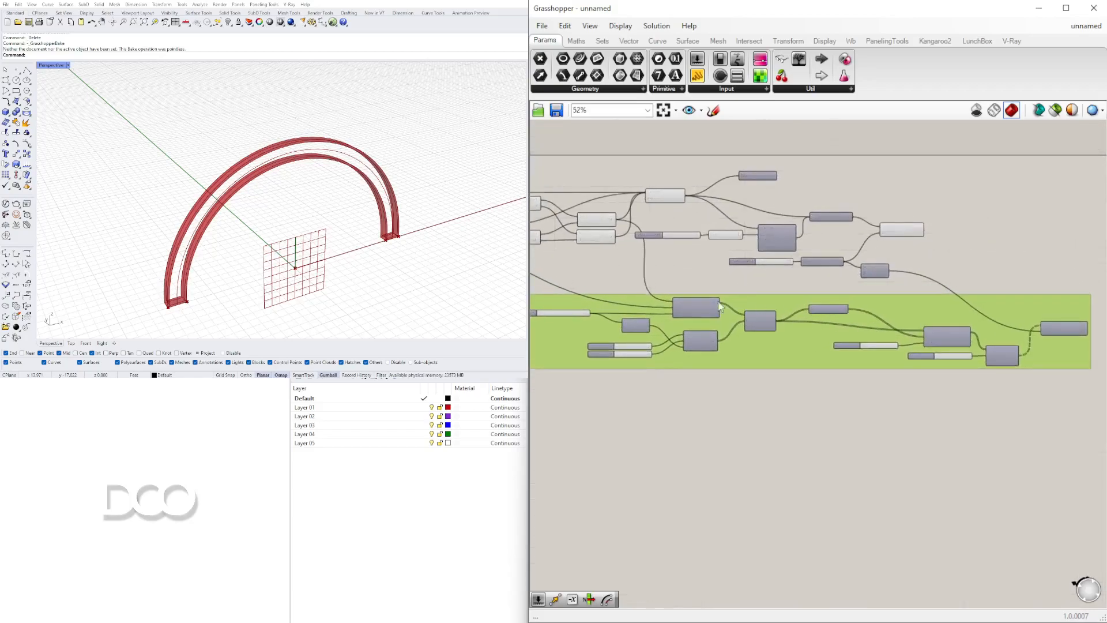
{"action": "left_click", "coordinate": [623, 418]}
Add a Divide Curve component below the base Arc and feed the Arc output into its Curve input
{"action": "scroll", "coordinate": [625, 332], "scroll_direction": "up", "scroll_amount": 4}
{"action": "right_click_drag", "start_coordinate": [671, 370], "coordinate": [832, 382]}
{"action": "scroll", "coordinate": [944, 319], "scroll_direction": "down", "scroll_amount": 2}
{"action": "right_click_drag", "start_coordinate": [953, 360], "coordinate": [893, 379]}
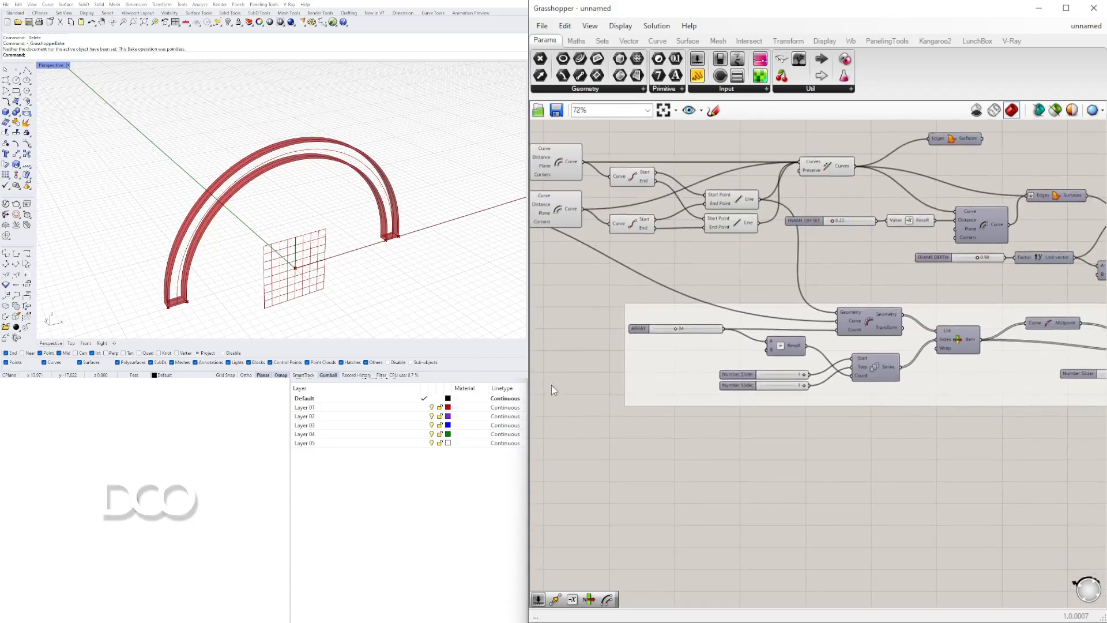
{"action": "right_click_drag", "start_coordinate": [640, 350], "coordinate": [811, 335]}
{"action": "mouse_move", "coordinate": [568, 264]}
{"action": "right_mouse_down"}
{"action": "mouse_move", "coordinate": [844, 347]}
{"action": "mouse_move", "coordinate": [796, 334]}
{"action": "mouse_move", "coordinate": [710, 342]}
{"action": "right_mouse_up"}
{"action": "left_click", "coordinate": [810, 271]}
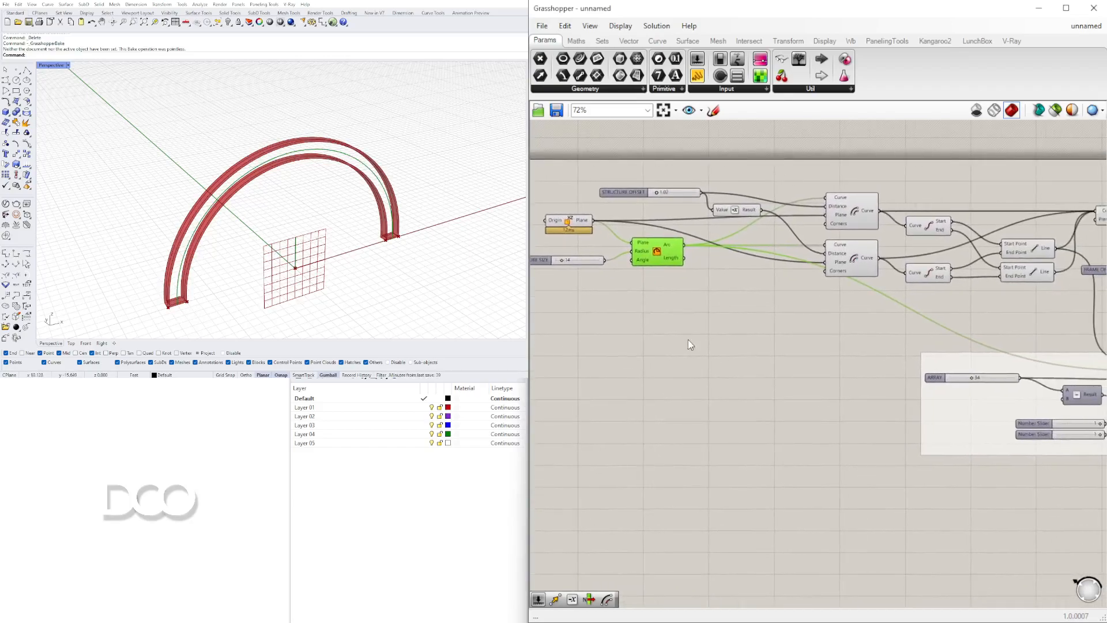
{"action": "double_click", "coordinate": [750, 332]}
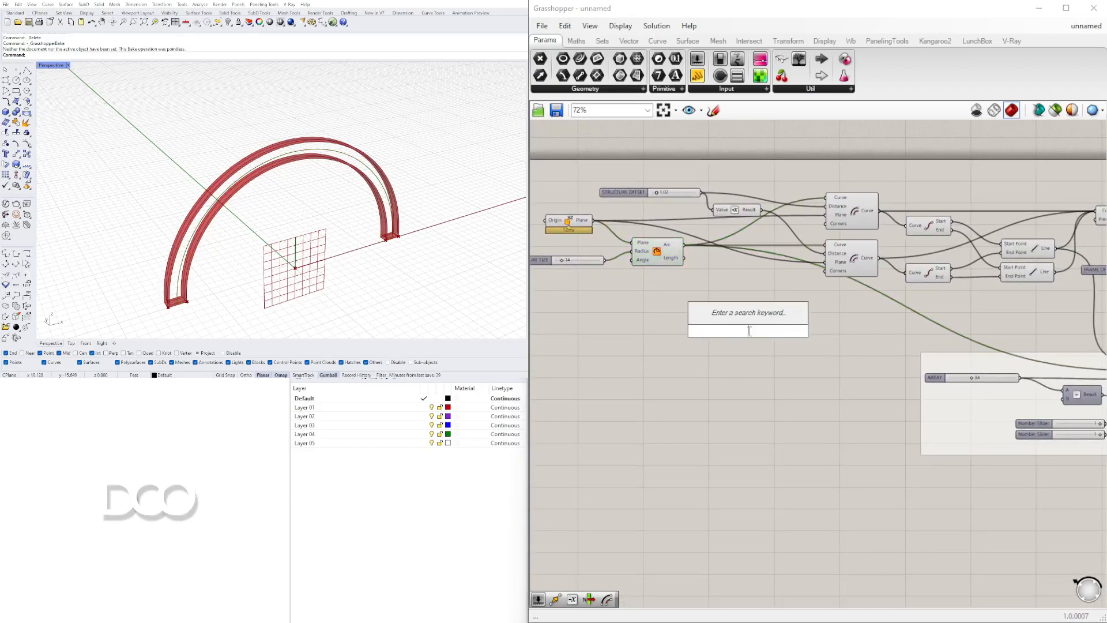
{"action": "type", "text": "DIVI"}
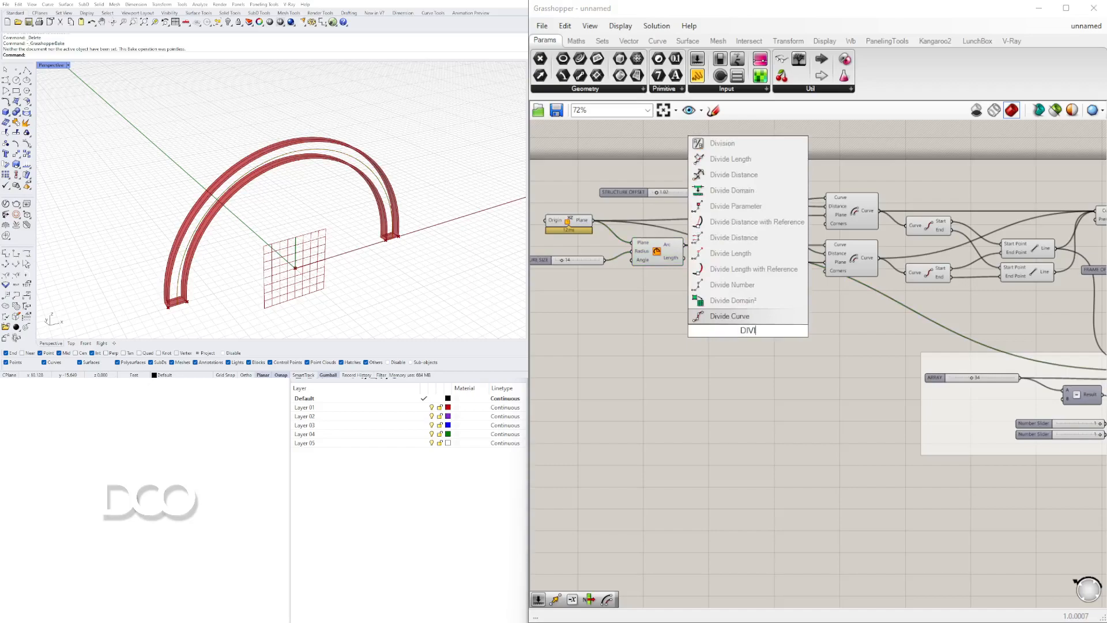
{"action": "left_click", "coordinate": [746, 318]}
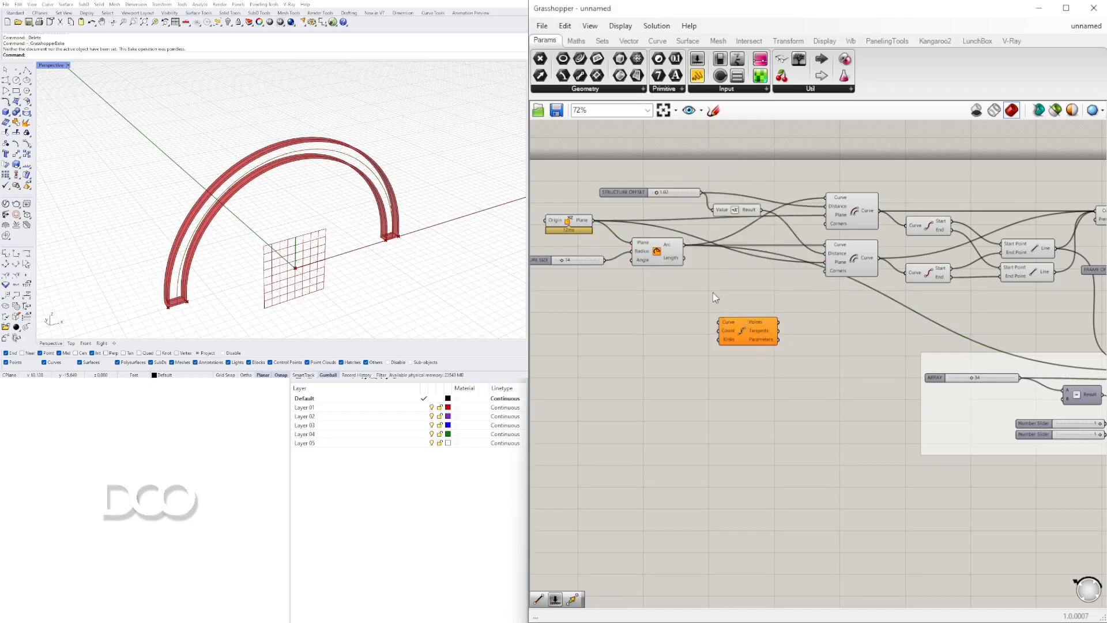
{"action": "left_click_drag", "start_coordinate": [684, 245], "coordinate": [746, 318]}
{"action": "left_click", "coordinate": [765, 341]}
Examine the division points along the centre arc and shift the Divide Curve component closer beneath the Arc component
{"action": "mouse_move", "coordinate": [344, 283]}
{"action": "right_mouse_down"}
{"action": "mouse_move", "coordinate": [315, 266]}
{"action": "mouse_move", "coordinate": [327, 275]}
{"action": "right_mouse_up"}
{"action": "scroll", "coordinate": [701, 361], "scroll_direction": "up", "scroll_amount": 2}
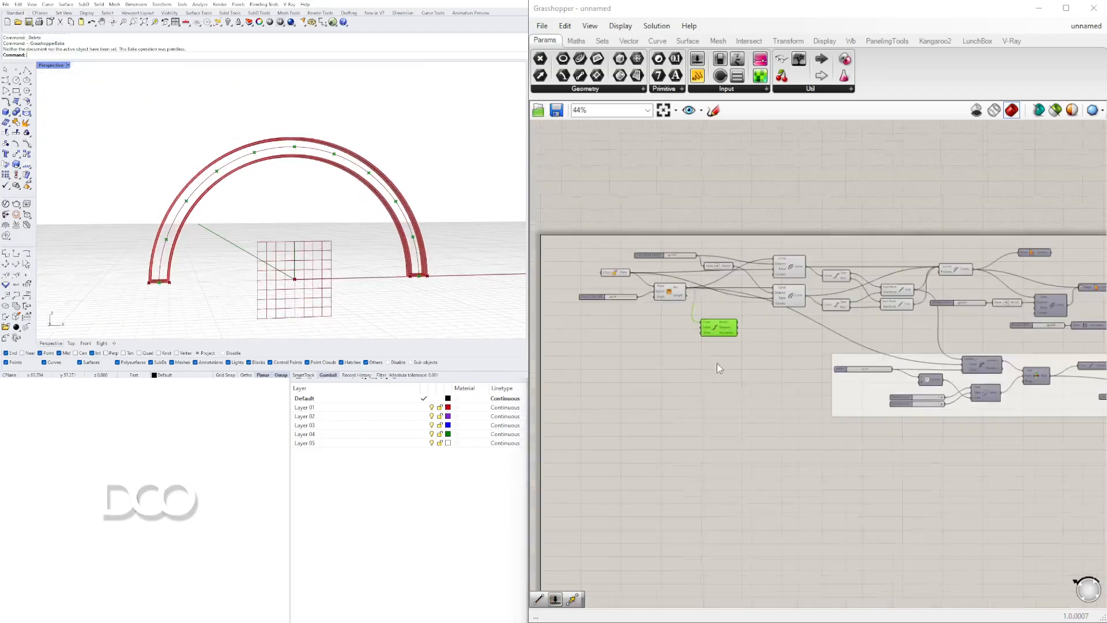
{"action": "scroll", "coordinate": [623, 364], "scroll_direction": "up", "scroll_amount": 1}
{"action": "left_click_drag", "start_coordinate": [638, 349], "coordinate": [661, 379]}
{"action": "scroll", "coordinate": [715, 378], "scroll_direction": "down", "scroll_amount": 3}
{"action": "right_click_drag", "start_coordinate": [935, 413], "coordinate": [790, 442]}
{"action": "scroll", "coordinate": [799, 436], "scroll_direction": "up", "scroll_amount": 1}
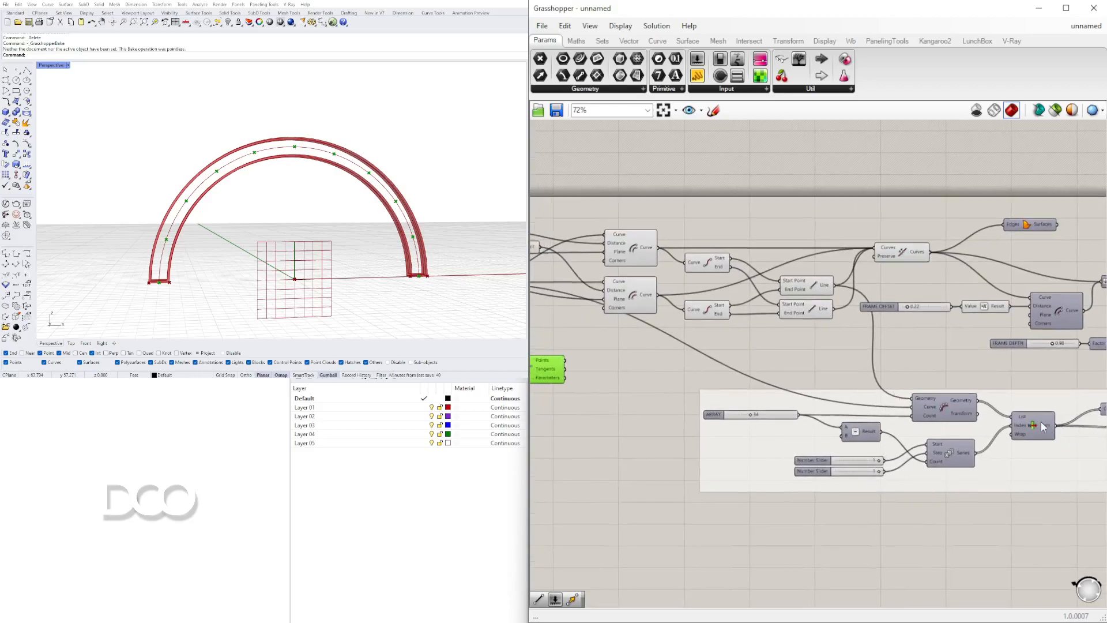
{"action": "right_click_drag", "start_coordinate": [696, 353], "coordinate": [975, 372]}
{"action": "scroll", "coordinate": [791, 376], "scroll_direction": "up", "scroll_amount": 2}
{"action": "left_click_drag", "start_coordinate": [836, 397], "coordinate": [729, 379]}
{"action": "scroll", "coordinate": [770, 372], "scroll_direction": "up", "scroll_amount": 2}
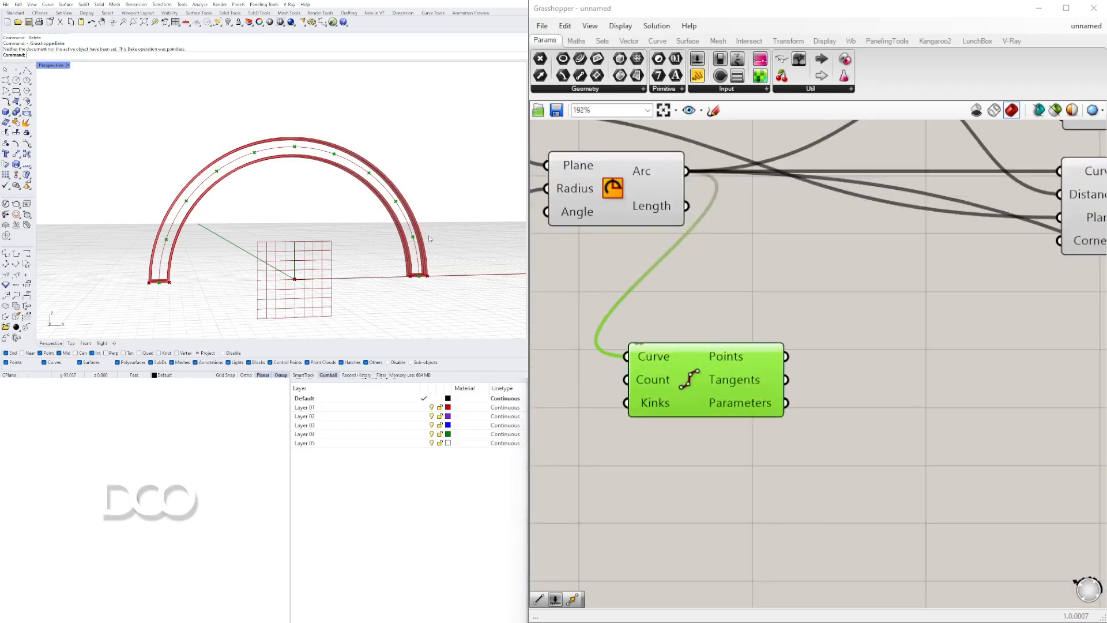
Add an XZ Plane component beside Divide Curve and connect the division Points to its Origin
{"action": "double_click", "coordinate": [886, 401]}
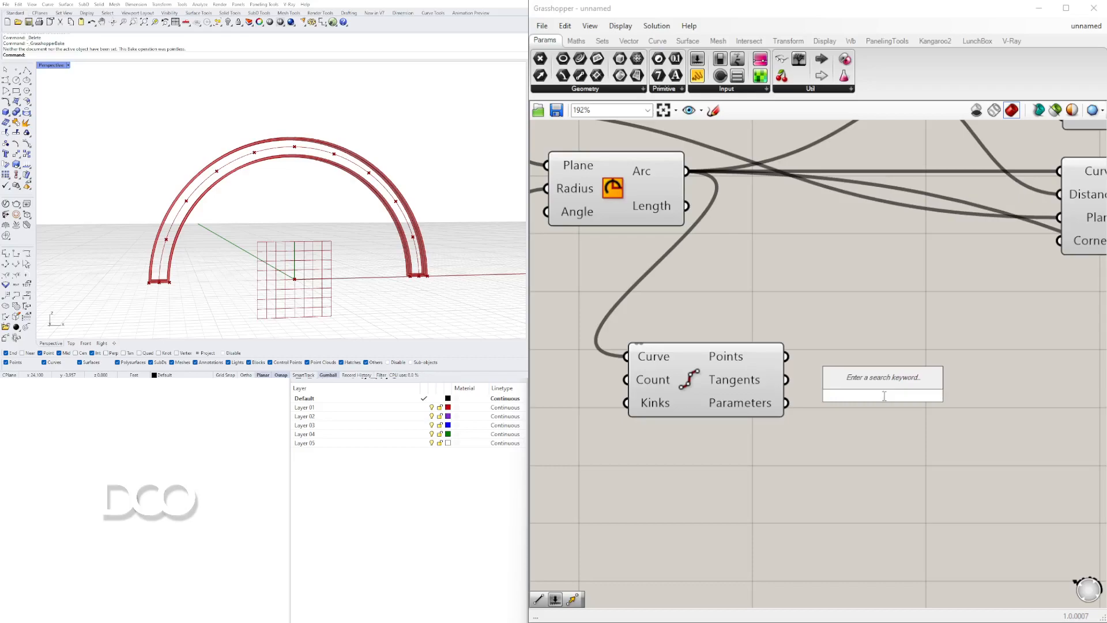
{"action": "type", "text": "XZ"}
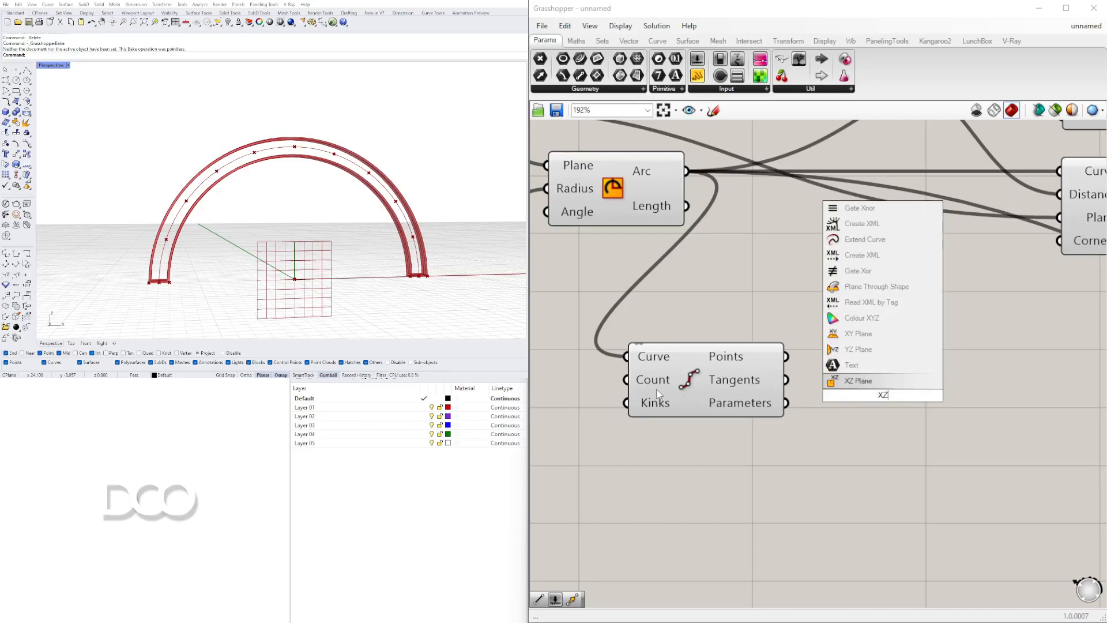
{"action": "key", "text": "Return"}
{"action": "scroll", "coordinate": [842, 377], "scroll_direction": "down", "scroll_amount": 2}
{"action": "left_click_drag", "start_coordinate": [868, 390], "coordinate": [877, 357]}
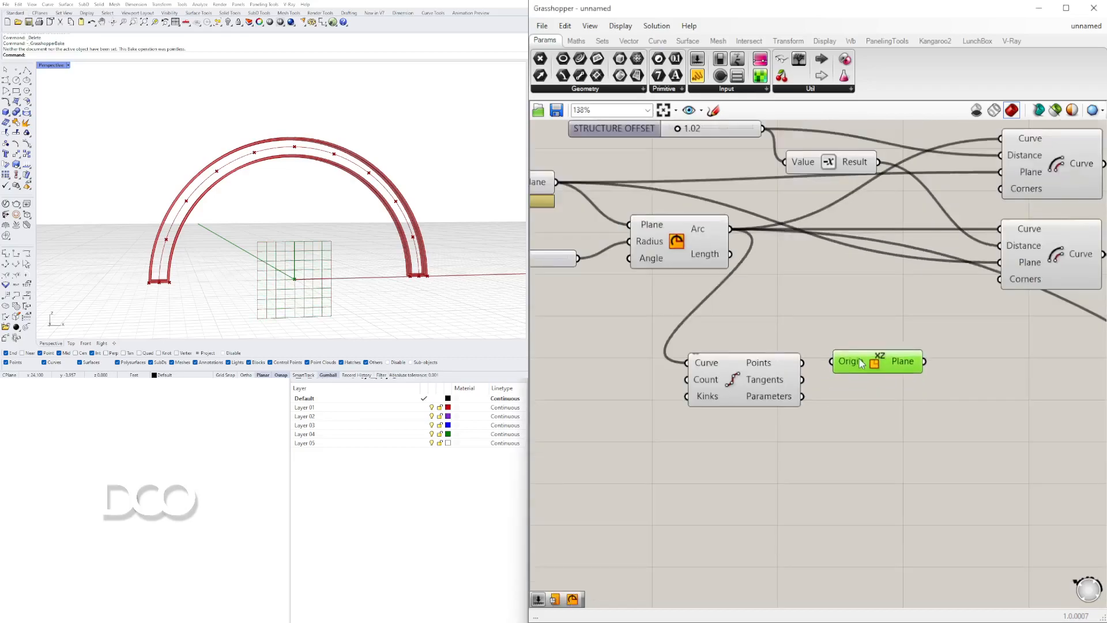
{"action": "left_click_drag", "start_coordinate": [803, 363], "coordinate": [850, 369]}
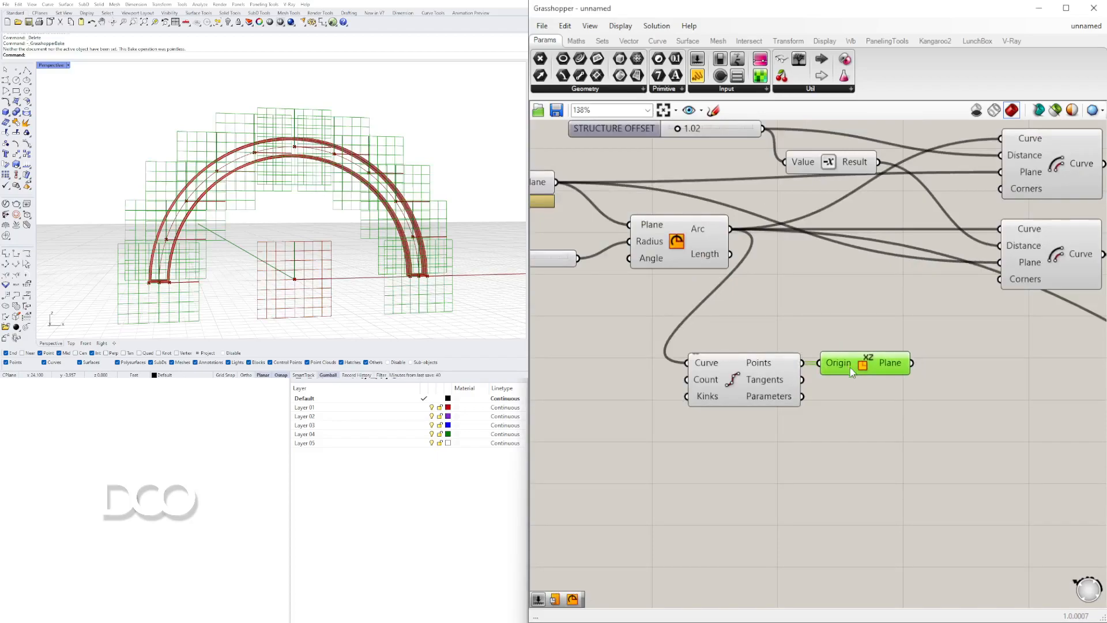
Add a Circle component beside the new XZ Plane and connect the Plane output to its Plane input
{"action": "right_click_drag", "start_coordinate": [963, 429], "coordinate": [832, 422]}
{"action": "left_click_drag", "start_coordinate": [832, 423], "coordinate": [617, 334]}
{"action": "right_click_drag", "start_coordinate": [689, 370], "coordinate": [662, 365]}
{"action": "left_click", "coordinate": [774, 383]}
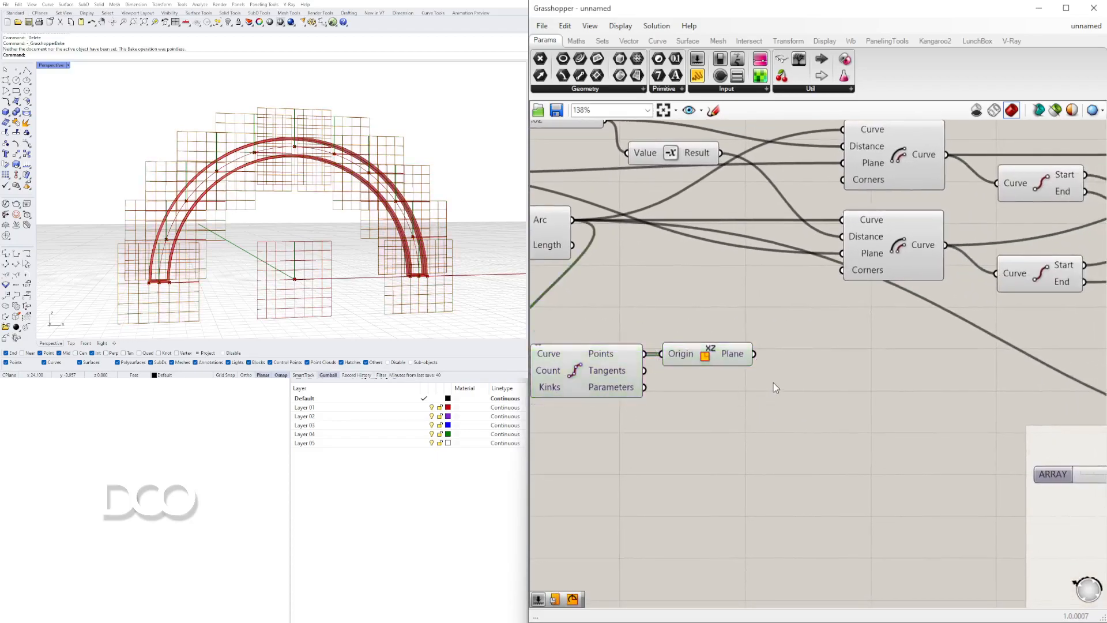
{"action": "double_click", "coordinate": [773, 383]}
{"action": "type", "text": "CIR"}
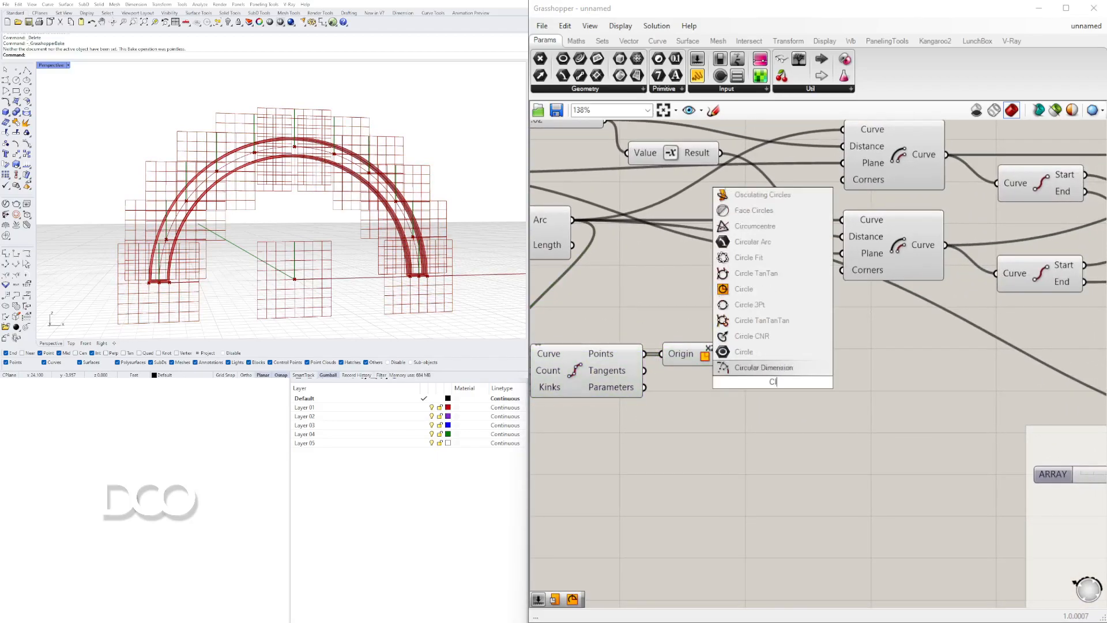
{"action": "left_click", "coordinate": [747, 368]}
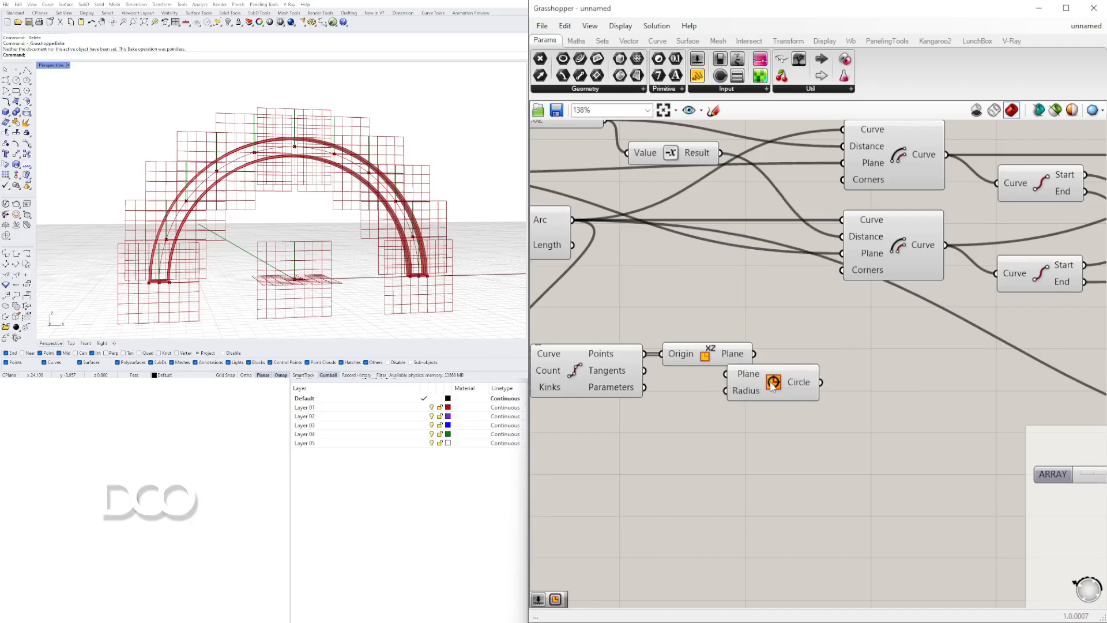
{"action": "left_click_drag", "start_coordinate": [790, 383], "coordinate": [849, 379]}
{"action": "left_click_drag", "start_coordinate": [755, 354], "coordinate": [859, 399]}
Try driving the circles' Radius with the STRUCTURE OFFSET slider and compare the circles with the arch frame
{"action": "scroll", "coordinate": [810, 391], "scroll_direction": "down", "scroll_amount": 5}
{"action": "scroll", "coordinate": [687, 407], "scroll_direction": "up", "scroll_amount": 4}
{"action": "left_click", "coordinate": [632, 214]}
{"action": "right_click_drag", "start_coordinate": [793, 241], "coordinate": [734, 240]}
{"action": "left_click_drag", "start_coordinate": [682, 229], "coordinate": [814, 430]}
{"action": "left_click", "coordinate": [839, 412]}
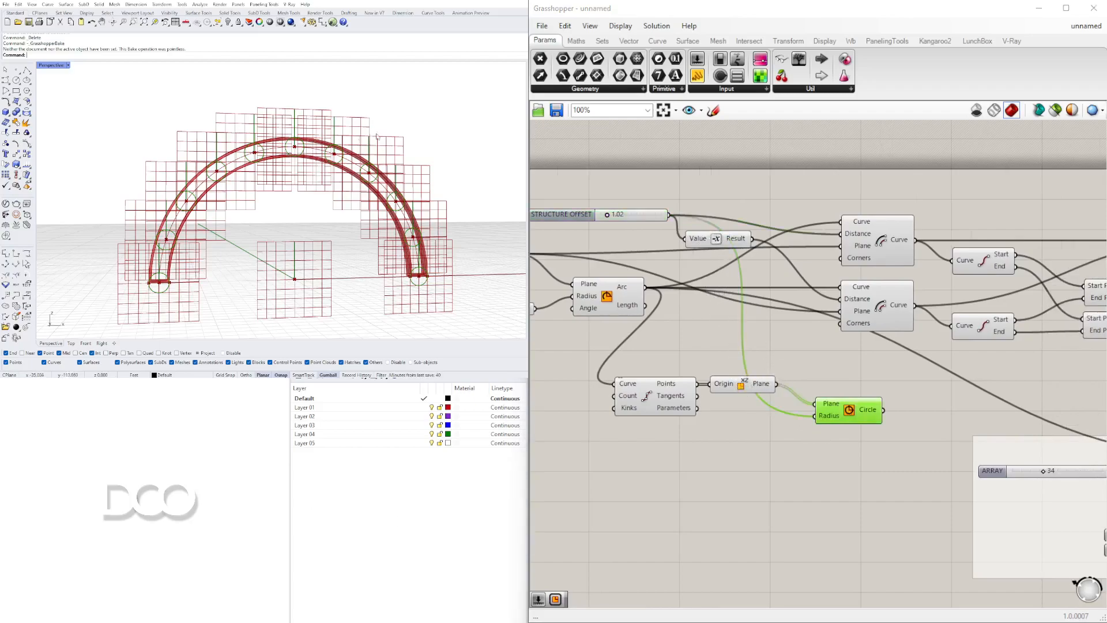
{"action": "scroll", "coordinate": [346, 134], "scroll_direction": "up", "scroll_amount": 8}
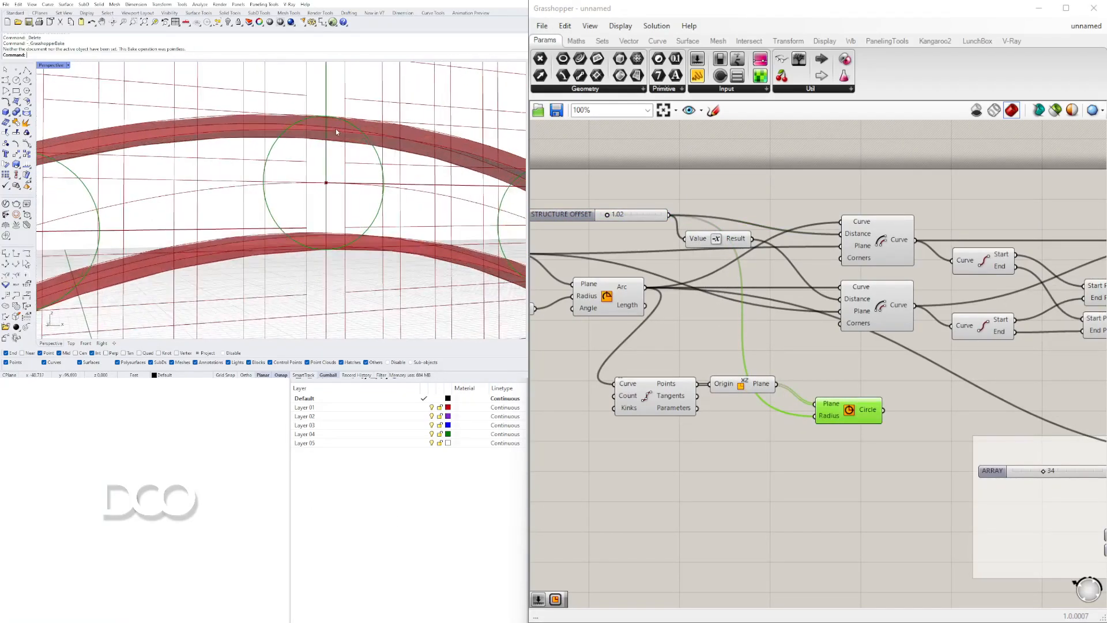
{"action": "scroll", "coordinate": [719, 303], "scroll_direction": "down", "scroll_amount": 2}
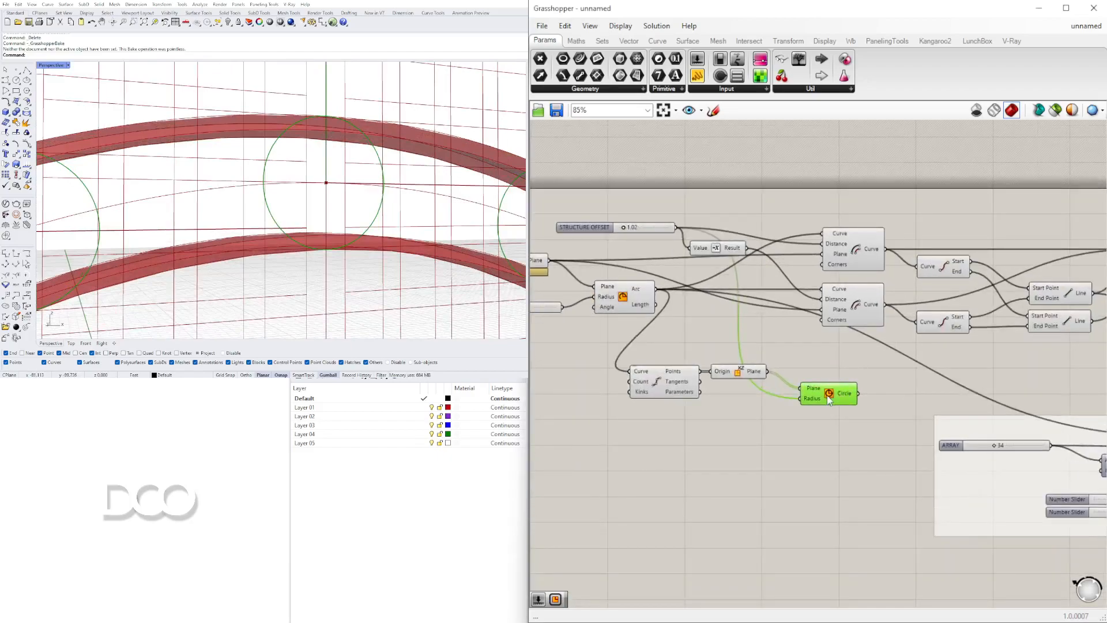
{"action": "right_click_drag", "start_coordinate": [842, 389], "coordinate": [794, 362]}
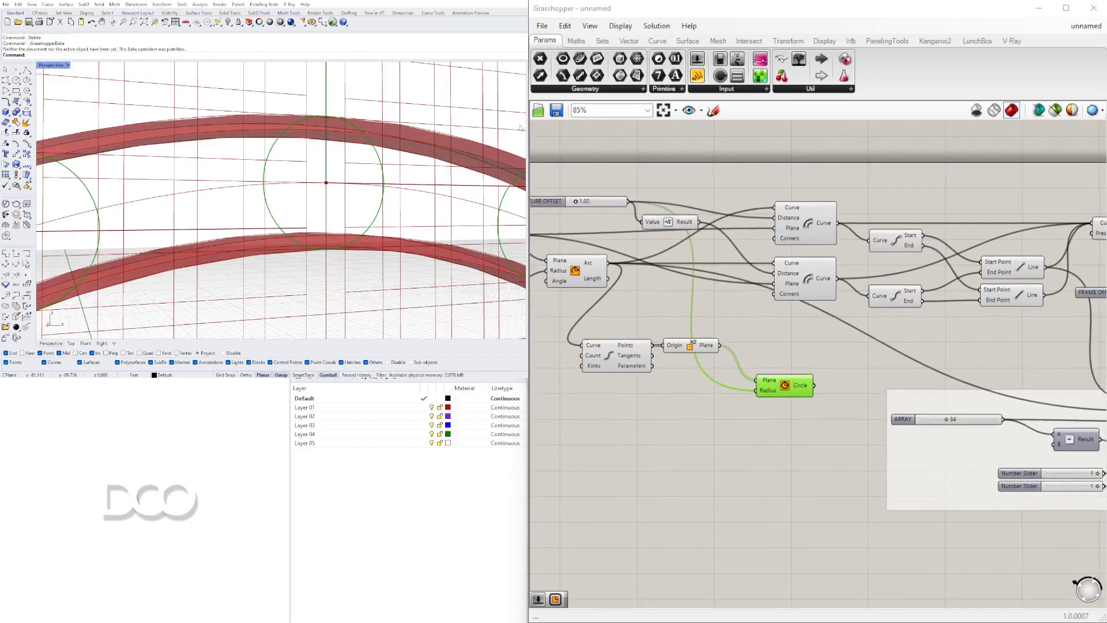
{"action": "scroll", "coordinate": [691, 393], "scroll_direction": "up", "scroll_amount": 3}
Create a 1.50 number slider, connect it to the Circle's Radius, and lower the radius to 0.79
{"action": "left_click", "coordinate": [687, 399]}
{"action": "scroll", "coordinate": [688, 399], "scroll_direction": "down", "scroll_amount": 3}
{"action": "right_click_drag", "start_coordinate": [688, 399], "coordinate": [736, 434]}
{"action": "double_click", "coordinate": [737, 442]}
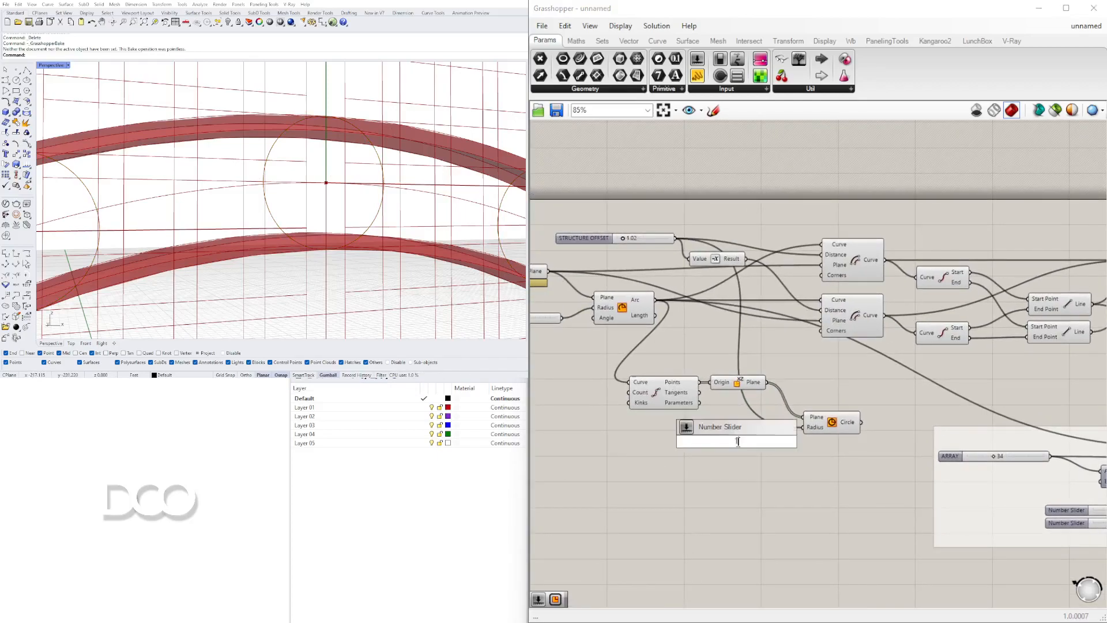
{"action": "type", "text": "1.5"}
{"action": "key", "text": "Return"}
{"action": "scroll", "coordinate": [774, 448], "scroll_direction": "up", "scroll_amount": 3}
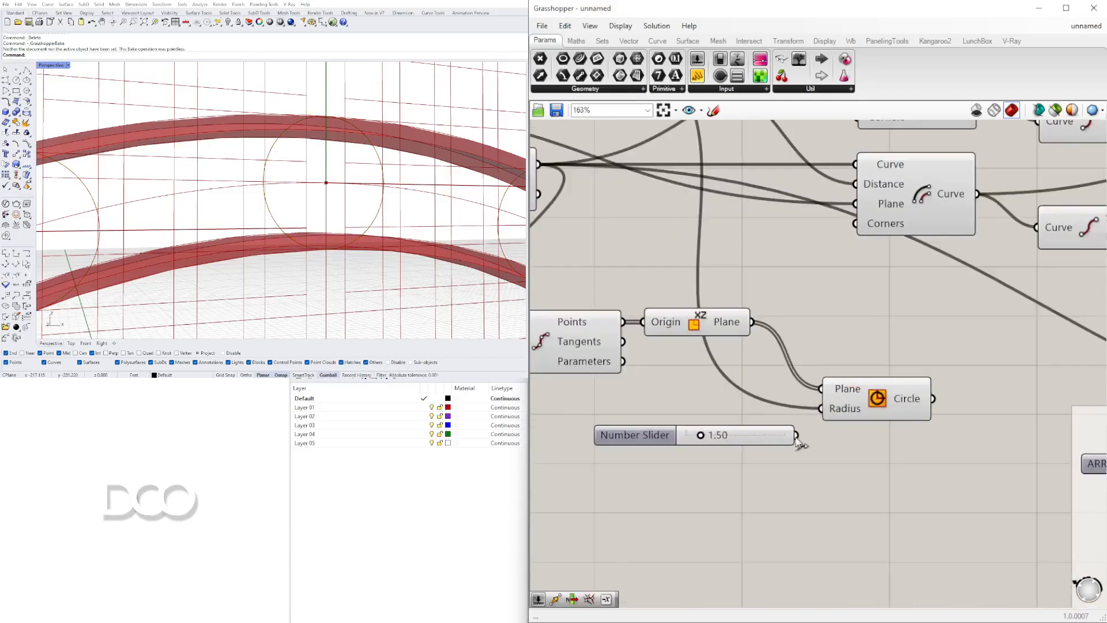
{"action": "scroll", "coordinate": [706, 460], "scroll_direction": "up", "scroll_amount": 3}
{"action": "mouse_move", "coordinate": [701, 444]}
{"action": "left_mouse_down"}
{"action": "mouse_move", "coordinate": [718, 443]}
{"action": "mouse_move", "coordinate": [688, 443]}
{"action": "left_mouse_up"}
{"action": "scroll", "coordinate": [342, 229], "scroll_direction": "down", "scroll_amount": 5}
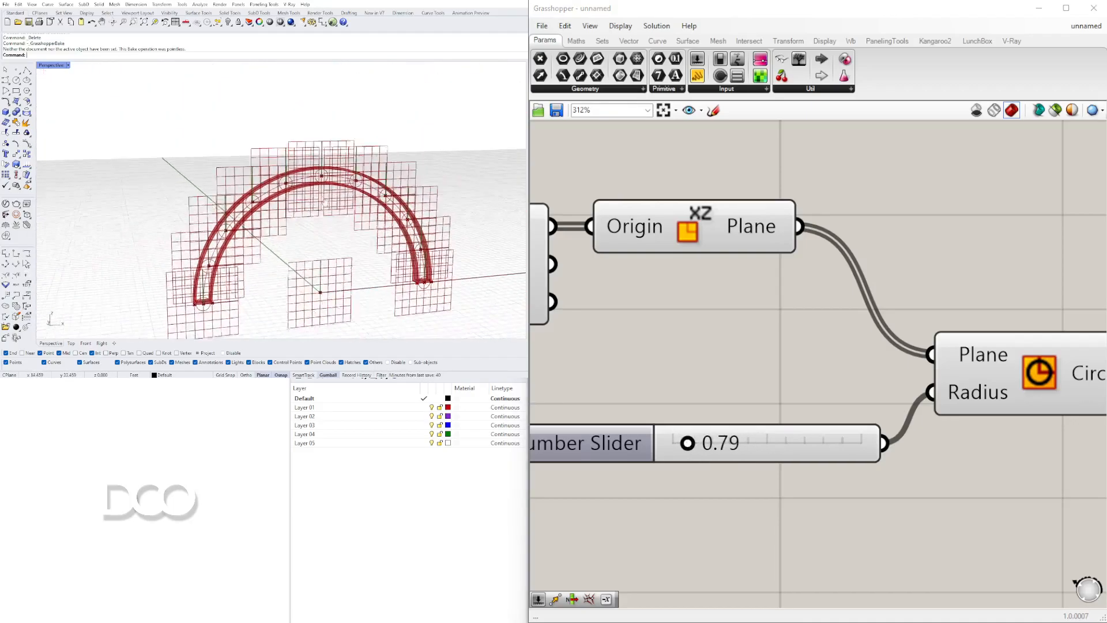
Turn off the preview of the Divide Curve component and its connected XZ Plane
{"action": "scroll", "coordinate": [874, 282], "scroll_direction": "down", "scroll_amount": 3}
{"action": "right_click_drag", "start_coordinate": [838, 302], "coordinate": [922, 338]}
{"action": "right_click_drag", "start_coordinate": [312, 186], "coordinate": [338, 186]}
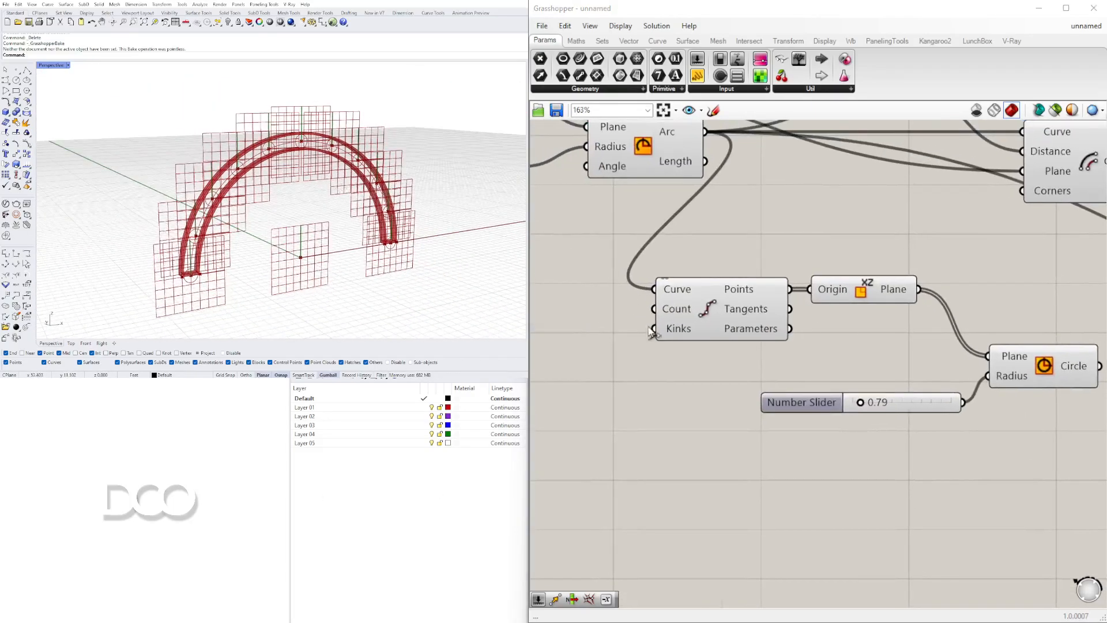
{"action": "scroll", "coordinate": [816, 343], "scroll_direction": "down", "scroll_amount": 2}
{"action": "left_click_drag", "start_coordinate": [905, 347], "coordinate": [726, 290]}
{"action": "left_click_drag", "start_coordinate": [761, 326], "coordinate": [798, 293]}
{"action": "right_click_drag", "start_coordinate": [276, 212], "coordinate": [257, 193]}
{"action": "left_click_drag", "start_coordinate": [934, 330], "coordinate": [794, 253]}
{"action": "middle_click", "coordinate": [789, 252]}
{"action": "left_click", "coordinate": [829, 218]}
{"action": "left_click", "coordinate": [905, 353]}
Highlight the Circle component and examine how the circles fit between the frame's inner and outer arcs
{"action": "right_click_drag", "start_coordinate": [905, 353], "coordinate": [739, 338]}
{"action": "left_click_drag", "start_coordinate": [814, 345], "coordinate": [831, 375]}
{"action": "right_click_drag", "start_coordinate": [288, 218], "coordinate": [271, 240]}
{"action": "scroll", "coordinate": [195, 258], "scroll_direction": "up", "scroll_amount": 6}
{"action": "right_click_drag", "start_coordinate": [195, 258], "coordinate": [220, 248]}
{"action": "scroll", "coordinate": [183, 284], "scroll_direction": "up", "scroll_amount": 3}
{"action": "mouse_move", "coordinate": [184, 284]}
{"action": "right_mouse_down"}
{"action": "mouse_move", "coordinate": [222, 287]}
{"action": "mouse_move", "coordinate": [173, 287]}
{"action": "mouse_move", "coordinate": [236, 293]}
{"action": "mouse_move", "coordinate": [182, 286]}
{"action": "mouse_move", "coordinate": [183, 270]}
{"action": "right_mouse_up"}
{"action": "scroll", "coordinate": [195, 282], "scroll_direction": "down", "scroll_amount": 6}
{"action": "scroll", "coordinate": [185, 289], "scroll_direction": "up", "scroll_amount": 6}
{"action": "scroll", "coordinate": [218, 269], "scroll_direction": "down", "scroll_amount": 6}
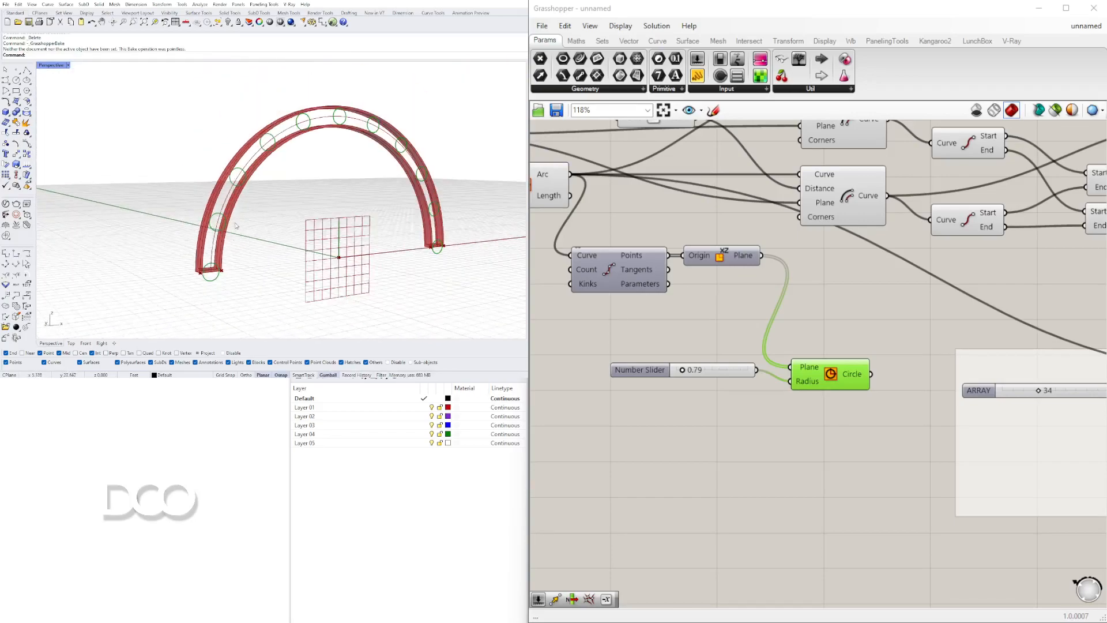
{"action": "scroll", "coordinate": [215, 221], "scroll_direction": "up", "scroll_amount": 3}
{"action": "scroll", "coordinate": [687, 369], "scroll_direction": "up", "scroll_amount": 5}
{"action": "scroll", "coordinate": [765, 342], "scroll_direction": "down", "scroll_amount": 5}
{"action": "right_click_drag", "start_coordinate": [887, 370], "coordinate": [753, 399]}
{"action": "scroll", "coordinate": [589, 377], "scroll_direction": "up", "scroll_amount": 7}
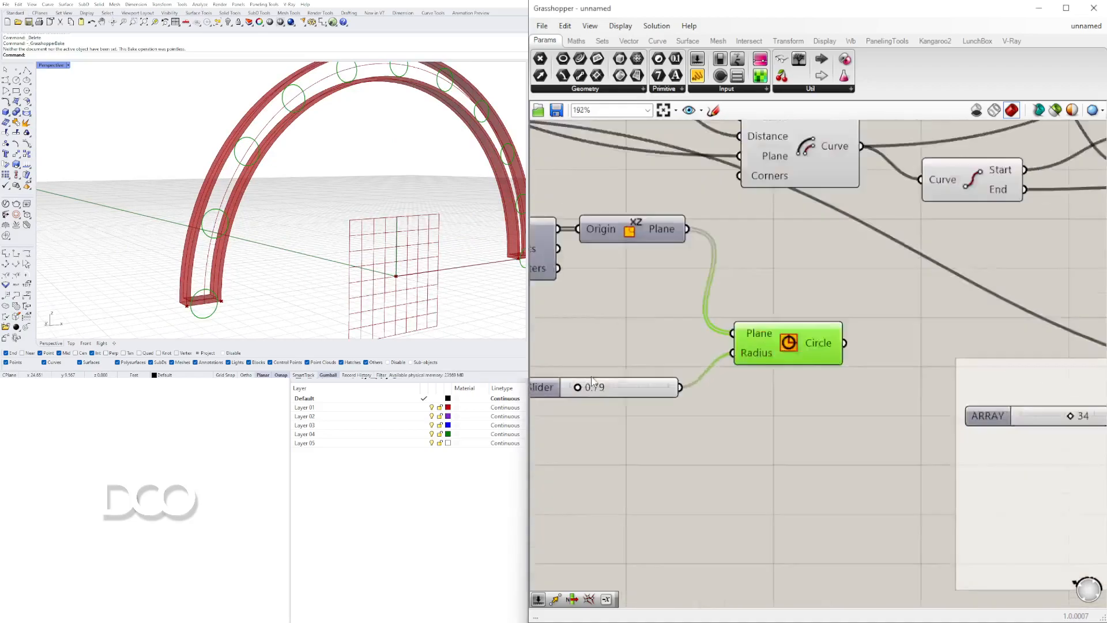
{"action": "mouse_move", "coordinate": [565, 403]}
{"action": "left_mouse_down"}
{"action": "mouse_move", "coordinate": [579, 405]}
{"action": "mouse_move", "coordinate": [566, 403]}
{"action": "left_mouse_up"}
{"action": "scroll", "coordinate": [652, 333], "scroll_direction": "down", "scroll_amount": 8}
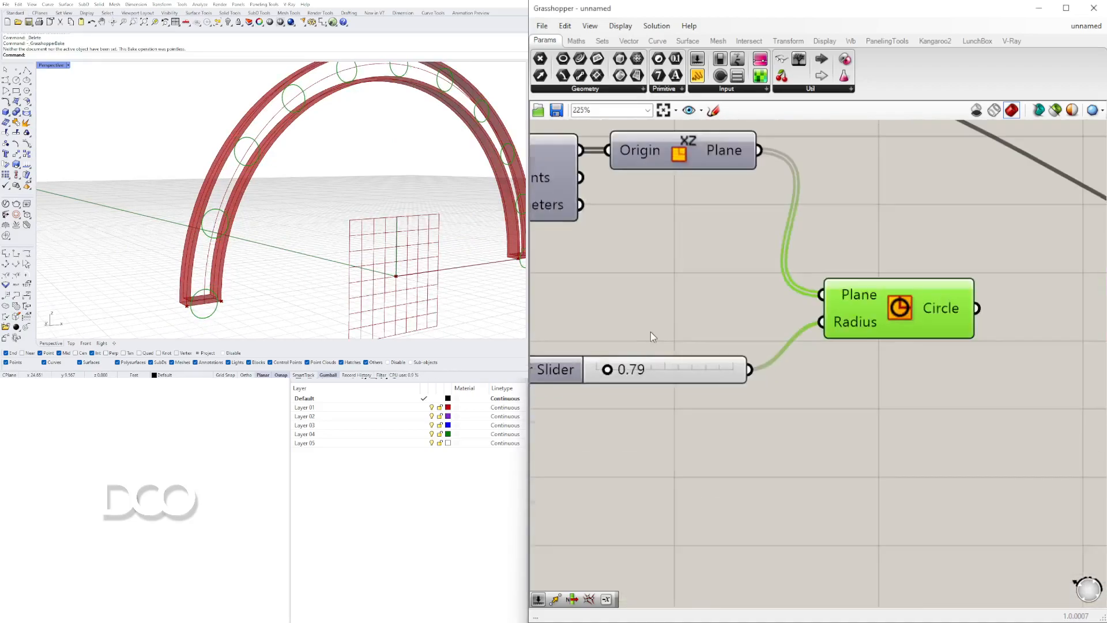
Add an integer number slider starting at 15, connect it to Divide Curve's Count, and set it to 21
{"action": "scroll", "coordinate": [778, 348], "scroll_direction": "up", "scroll_amount": 4}
{"action": "double_click", "coordinate": [656, 360]}
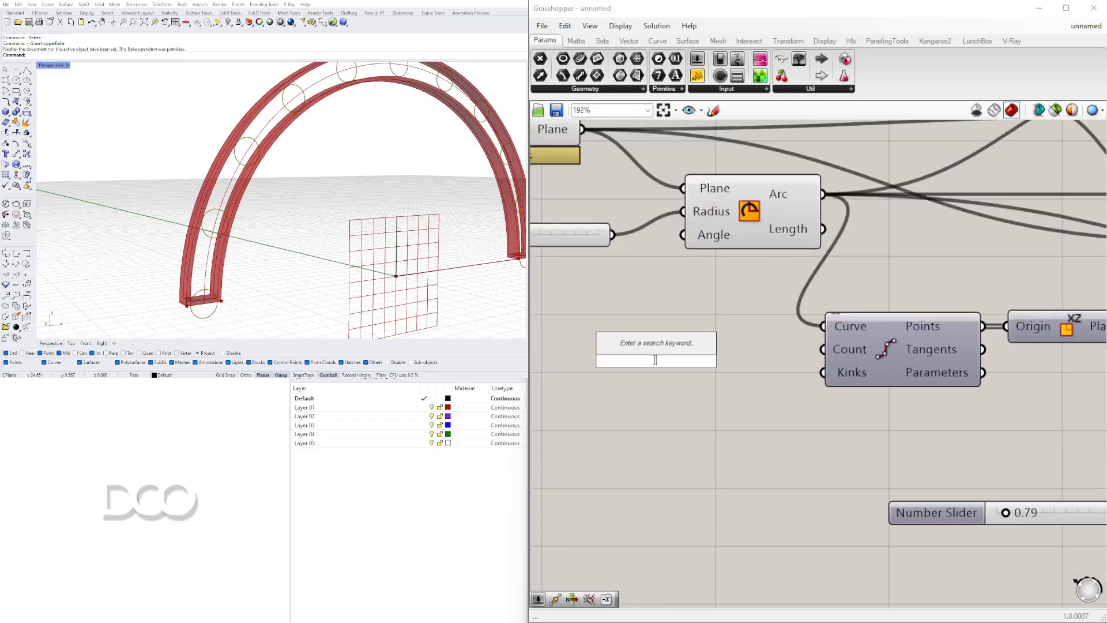
{"action": "type", "text": "15"}
{"action": "key", "text": "Return"}
{"action": "scroll", "coordinate": [750, 358], "scroll_direction": "up", "scroll_amount": 2}
{"action": "left_click_drag", "start_coordinate": [790, 359], "coordinate": [856, 344]}
{"action": "left_click_drag", "start_coordinate": [634, 360], "coordinate": [642, 360]}
{"action": "scroll", "coordinate": [643, 360], "scroll_direction": "down", "scroll_amount": 5}
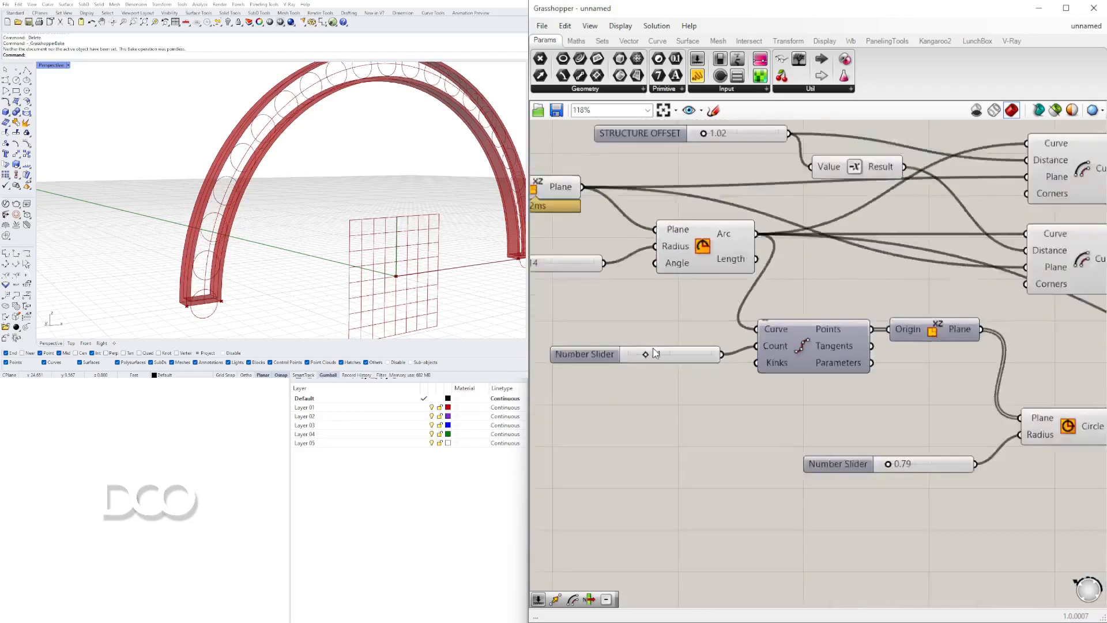
Tidy the layout by moving the Circle component and its 0.79 radius slider up closer to the XZ Plane
{"action": "left_click_drag", "start_coordinate": [846, 387], "coordinate": [850, 351]}
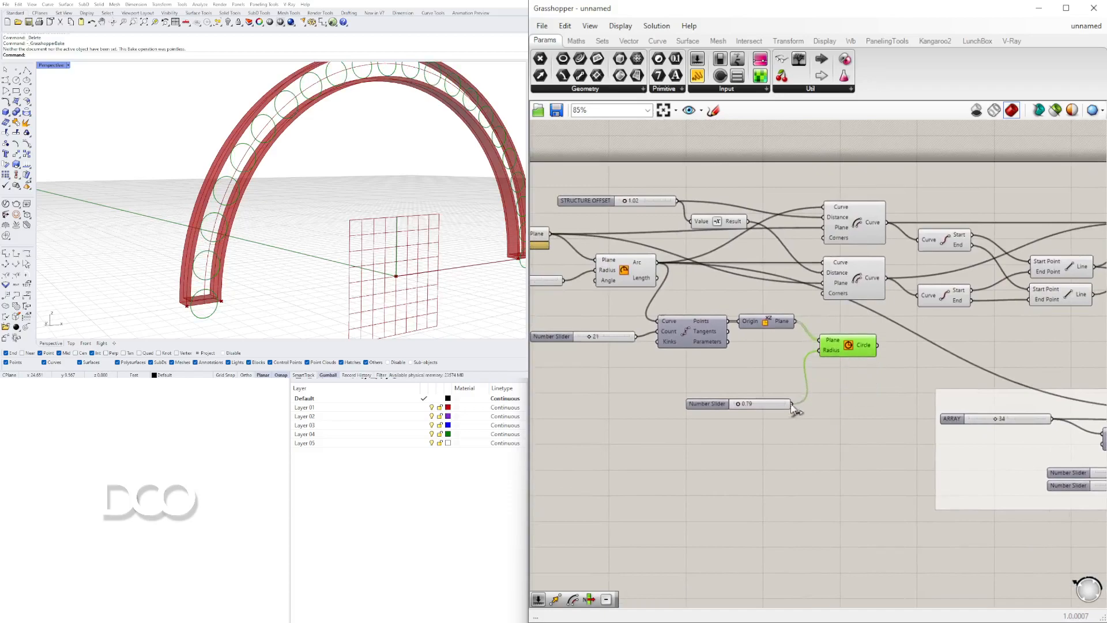
{"action": "left_click_drag", "start_coordinate": [712, 408], "coordinate": [716, 379]}
{"action": "left_click", "coordinate": [829, 352]}
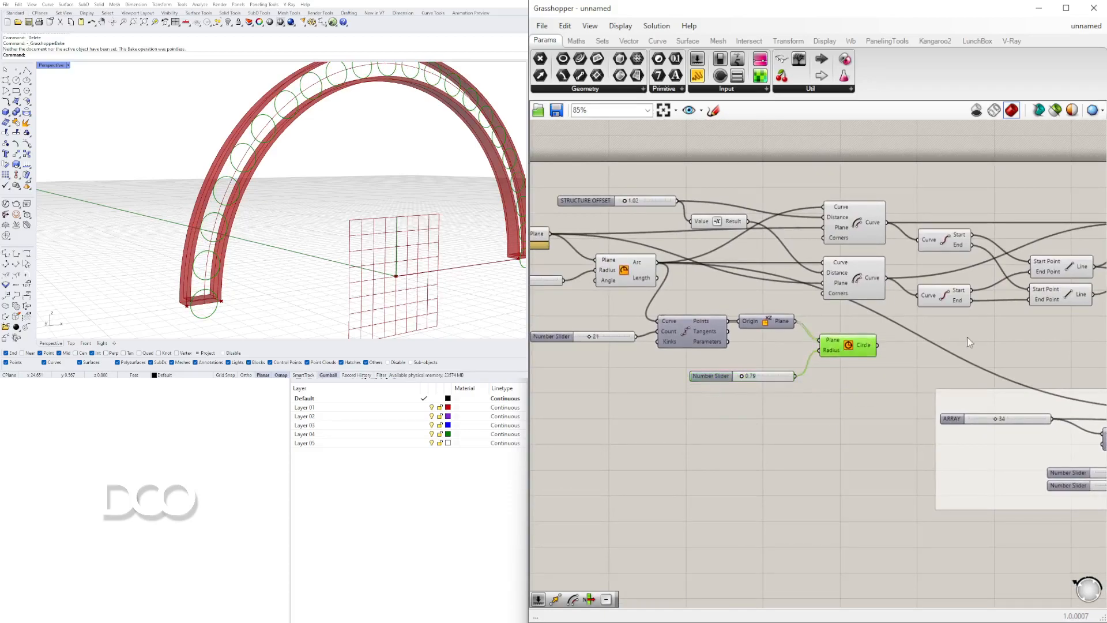
Turn on the preview of the Boundary Surfaces component fed only by the joined outline curves and inspect it against the circles
{"action": "scroll", "coordinate": [160, 300], "scroll_direction": "up", "scroll_amount": 5}
{"action": "right_click_drag", "start_coordinate": [160, 300], "coordinate": [255, 272]}
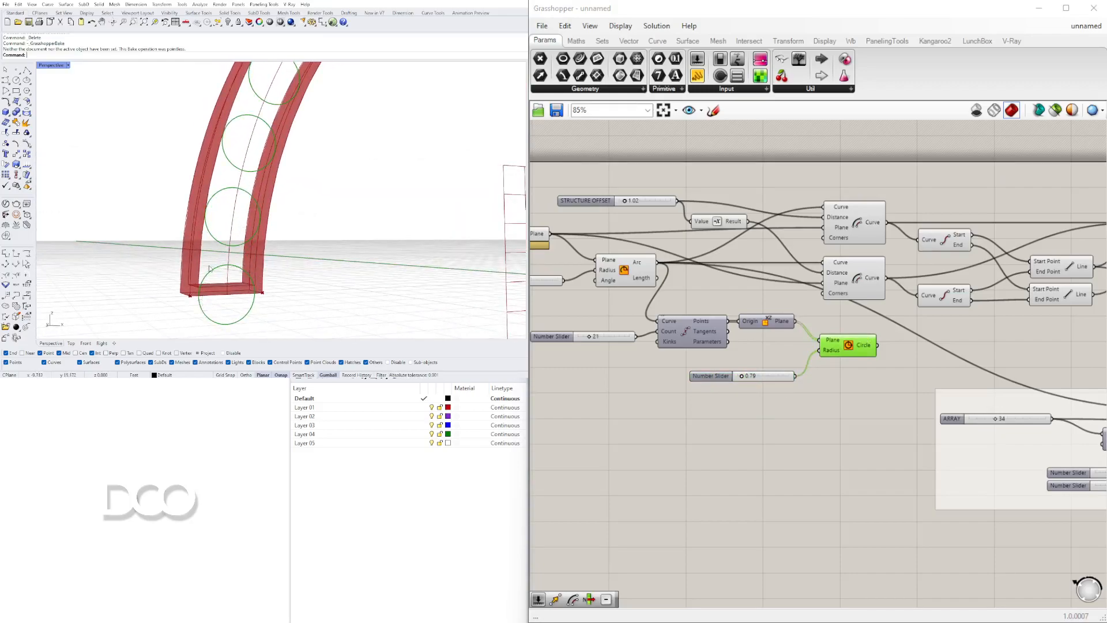
{"action": "scroll", "coordinate": [708, 395], "scroll_direction": "down", "scroll_amount": 3}
{"action": "scroll", "coordinate": [709, 352], "scroll_direction": "up", "scroll_amount": 3}
{"action": "right_click_drag", "start_coordinate": [1077, 326], "coordinate": [733, 334]}
{"action": "scroll", "coordinate": [891, 316], "scroll_direction": "down", "scroll_amount": 2}
{"action": "left_click", "coordinate": [853, 237]}
{"action": "right_click", "coordinate": [853, 237]}
{"action": "left_click", "coordinate": [868, 258]}
{"action": "right_click_drag", "start_coordinate": [250, 286], "coordinate": [219, 290]}
{"action": "scroll", "coordinate": [220, 288], "scroll_direction": "down", "scroll_amount": 10}
{"action": "scroll", "coordinate": [267, 208], "scroll_direction": "up", "scroll_amount": 2}
{"action": "scroll", "coordinate": [212, 304], "scroll_direction": "up", "scroll_amount": 6}
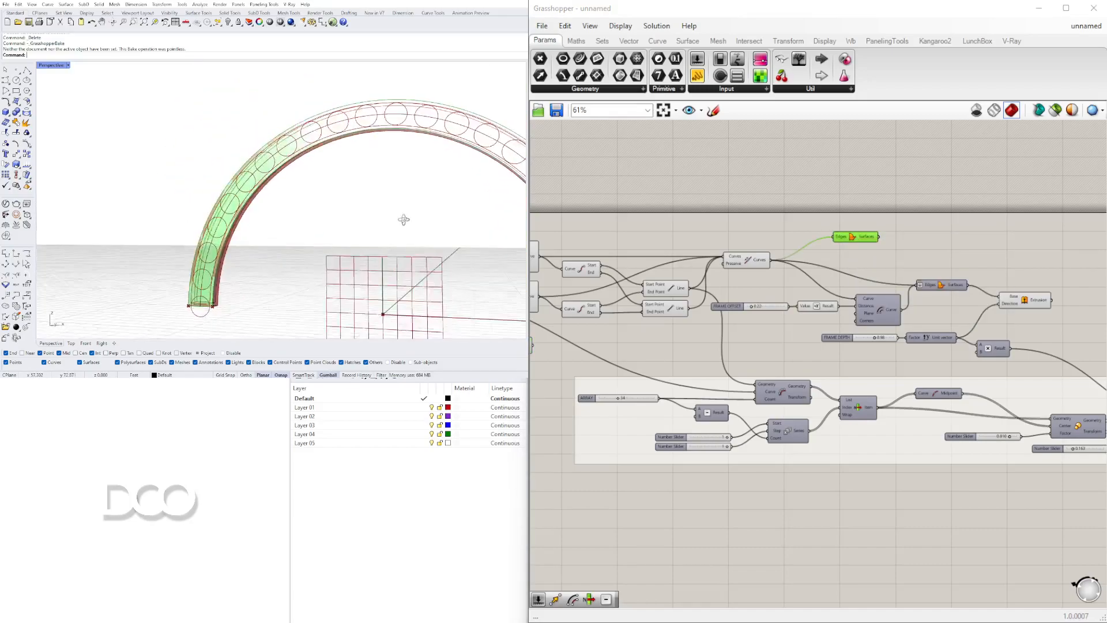
{"action": "scroll", "coordinate": [212, 303], "scroll_direction": "up", "scroll_amount": 3}
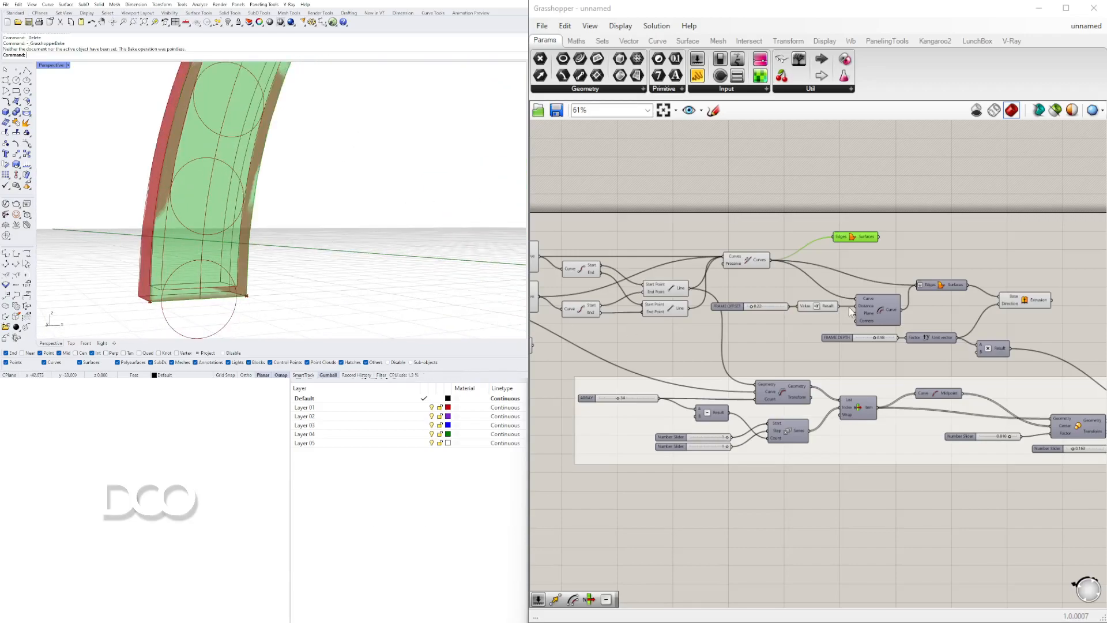
Add a Brep | Curve intersection component and connect the previewed Boundary Surfaces output to its Brep input
{"action": "right_click_drag", "start_coordinate": [913, 262], "coordinate": [874, 285]}
{"action": "left_click", "coordinate": [899, 259]}
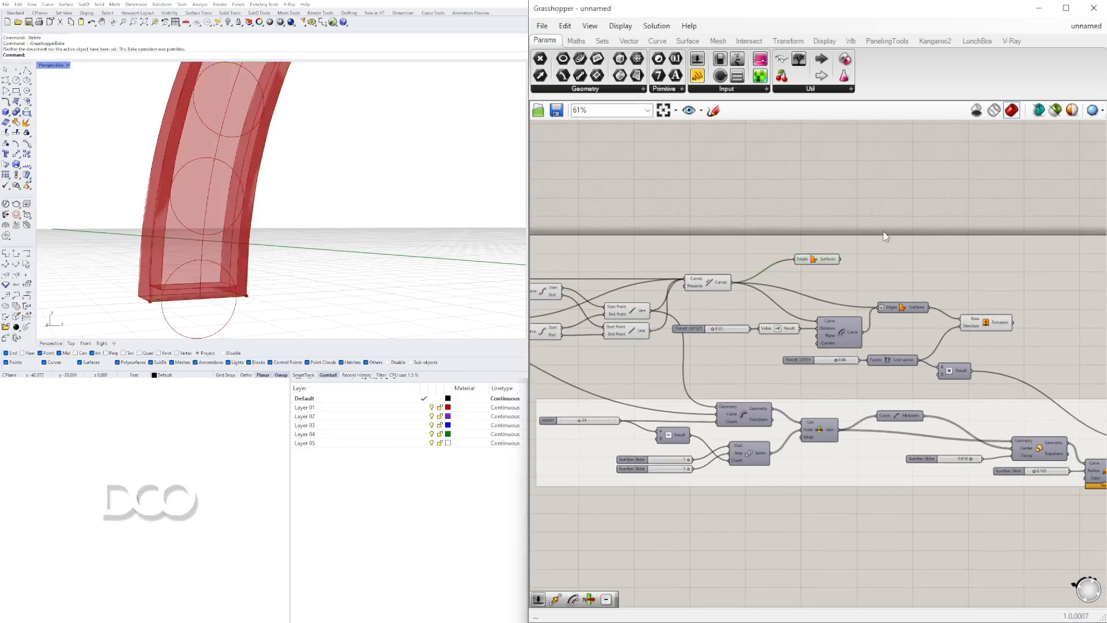
{"action": "left_click", "coordinate": [753, 42]}
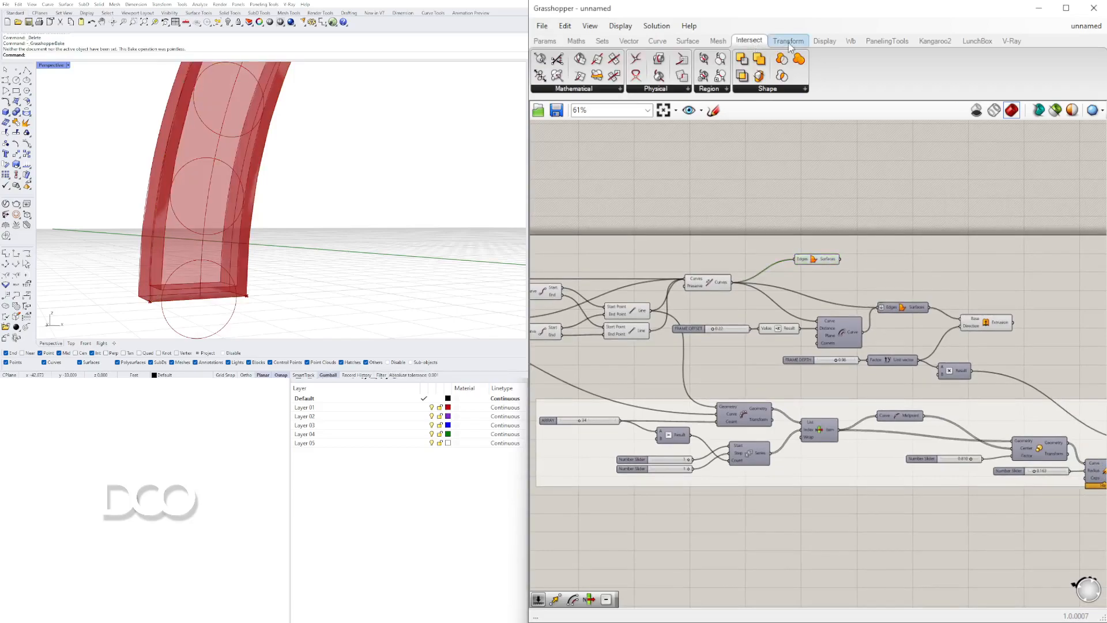
{"action": "left_click", "coordinate": [642, 89]}
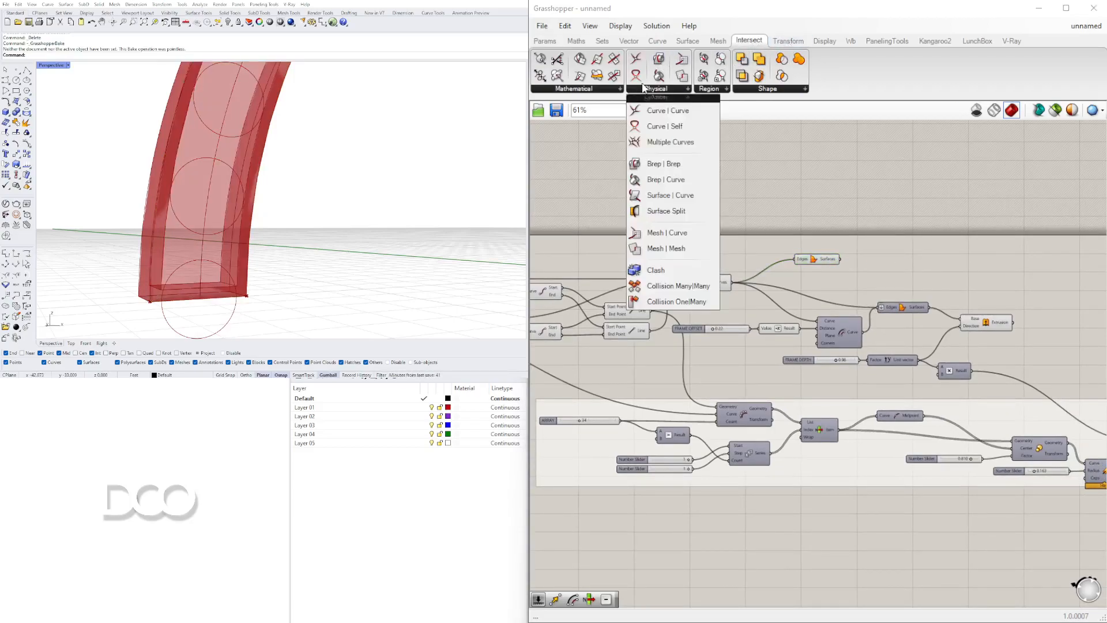
{"action": "left_click_drag", "start_coordinate": [656, 179], "coordinate": [810, 227]}
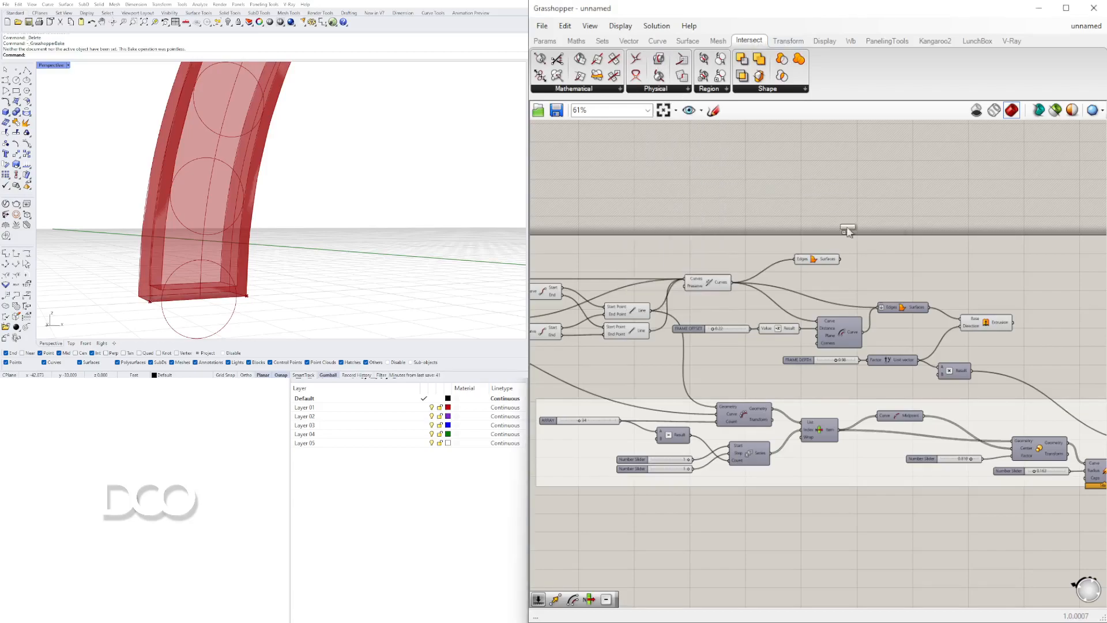
{"action": "left_click_drag", "start_coordinate": [933, 263], "coordinate": [931, 260]}
{"action": "left_click", "coordinate": [815, 259]}
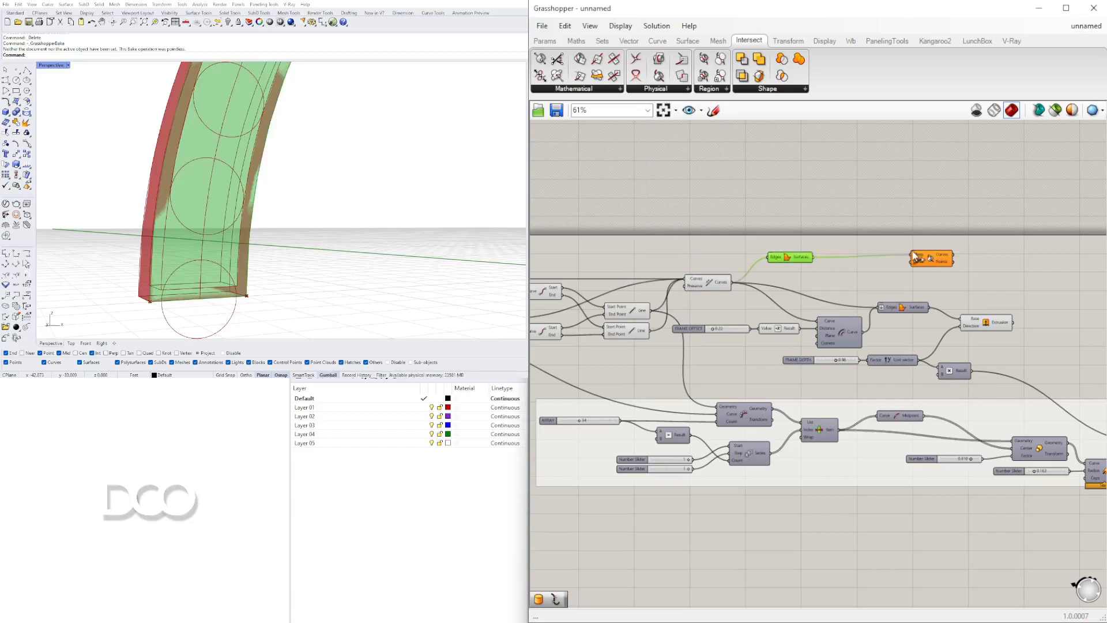
{"action": "left_click_drag", "start_coordinate": [930, 255], "coordinate": [900, 260]}
Connect the Circle output to the Curve input of Brep | Curve and check how the circles are trimmed at the arch base
{"action": "scroll", "coordinate": [730, 363], "scroll_direction": "up", "scroll_amount": 2}
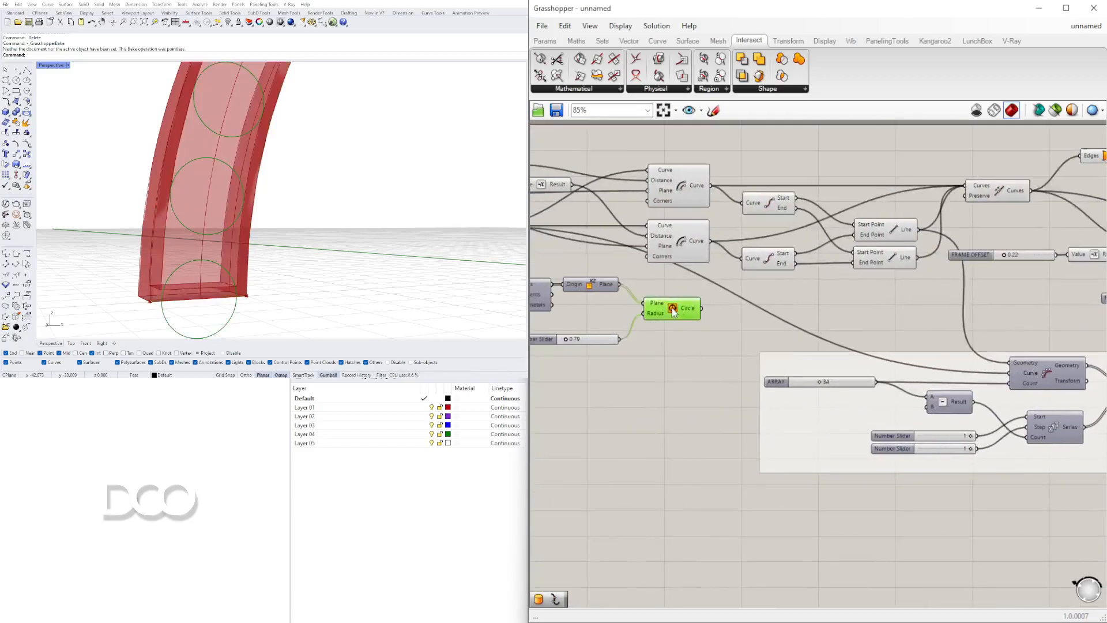
{"action": "right_click_drag", "start_coordinate": [757, 330], "coordinate": [638, 359]}
{"action": "scroll", "coordinate": [638, 368], "scroll_direction": "down", "scroll_amount": 4}
{"action": "left_click_drag", "start_coordinate": [601, 349], "coordinate": [825, 268]}
{"action": "scroll", "coordinate": [928, 308], "scroll_direction": "up", "scroll_amount": 6}
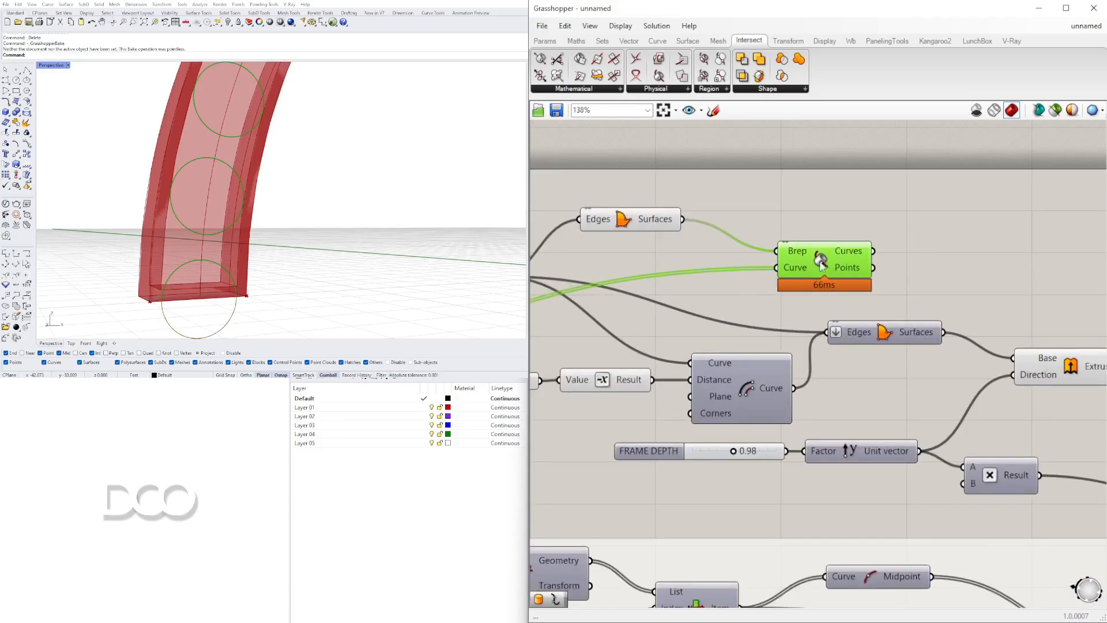
{"action": "scroll", "coordinate": [231, 236], "scroll_direction": "down", "scroll_amount": 5}
{"action": "right_click_drag", "start_coordinate": [228, 248], "coordinate": [212, 265]}
{"action": "scroll", "coordinate": [212, 264], "scroll_direction": "up", "scroll_amount": 3}
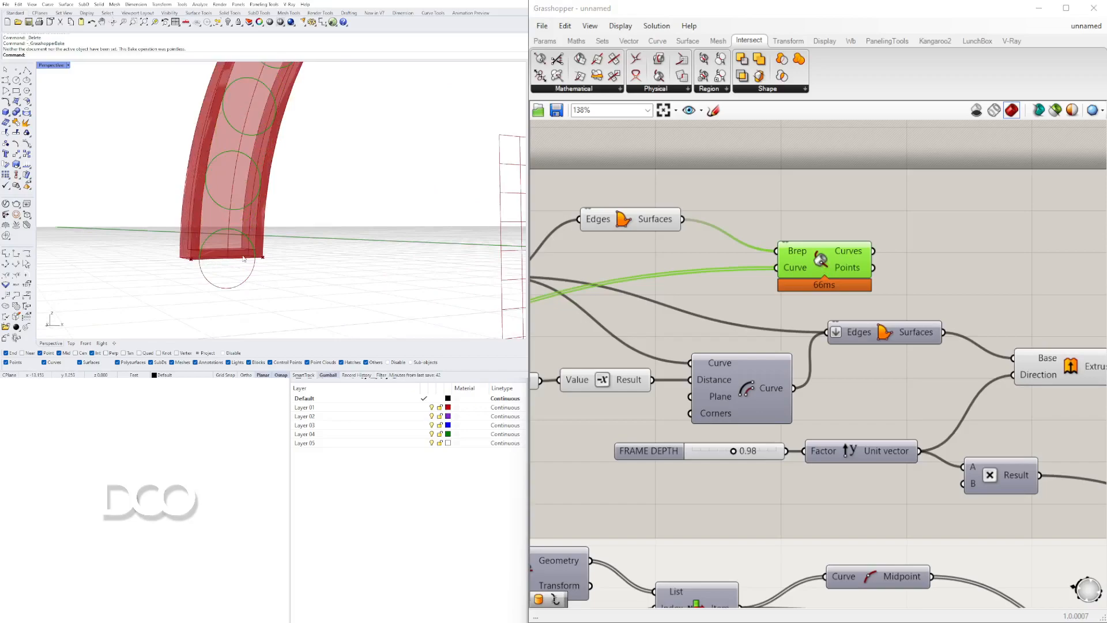
{"action": "scroll", "coordinate": [243, 259], "scroll_direction": "down", "scroll_amount": 6}
{"action": "right_click_drag", "start_coordinate": [999, 268], "coordinate": [921, 270]}
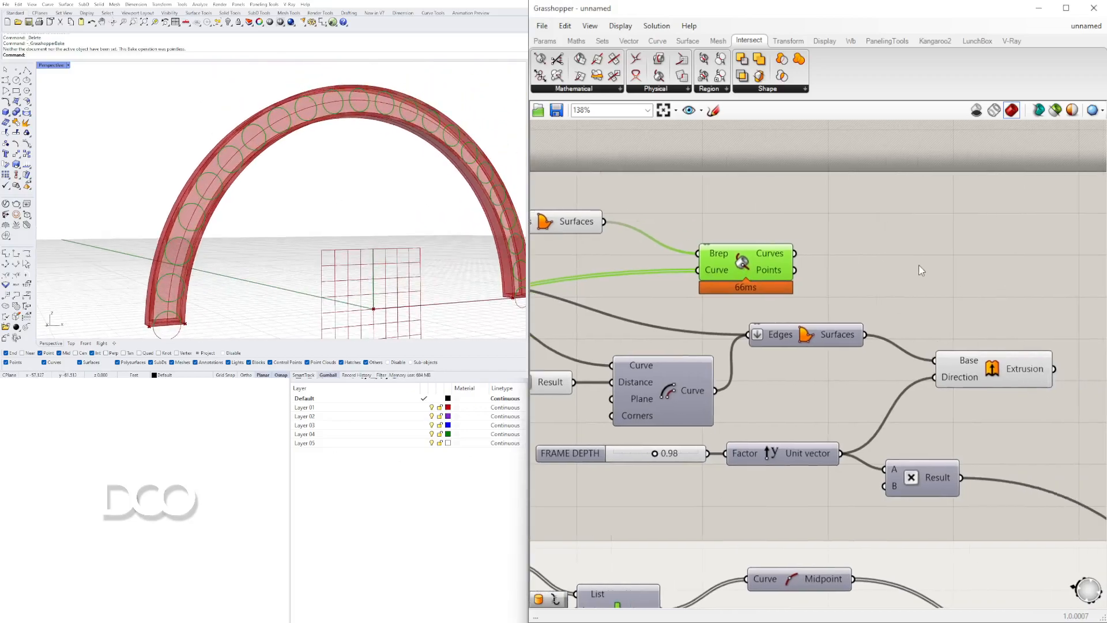
Duplicate the Pipe component with its 0.163 radius slider and place the copy above the rung group, beyond the frame Extrusion
{"action": "scroll", "coordinate": [921, 271], "scroll_direction": "down", "scroll_amount": 4}
{"action": "right_click_drag", "start_coordinate": [758, 381], "coordinate": [823, 308]}
{"action": "right_click_drag", "start_coordinate": [938, 338], "coordinate": [899, 346]}
{"action": "left_click", "coordinate": [954, 386]}
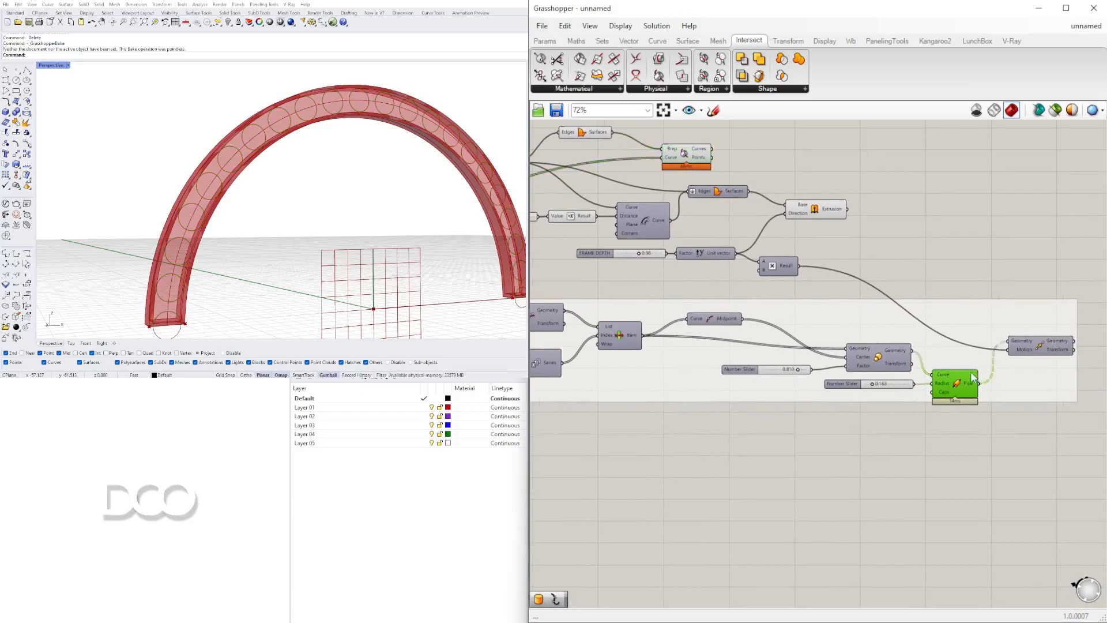
{"action": "left_click", "coordinate": [864, 385], "text": "shift"}
{"action": "left_click_drag", "start_coordinate": [956, 385], "coordinate": [956, 456], "text": "alt"}
{"action": "left_click", "coordinate": [892, 220]}
{"action": "left_click_drag", "start_coordinate": [991, 527], "coordinate": [1002, 143]}
{"action": "left_click", "coordinate": [917, 178]}
{"action": "right_click_drag", "start_coordinate": [734, 121], "coordinate": [700, 213]}
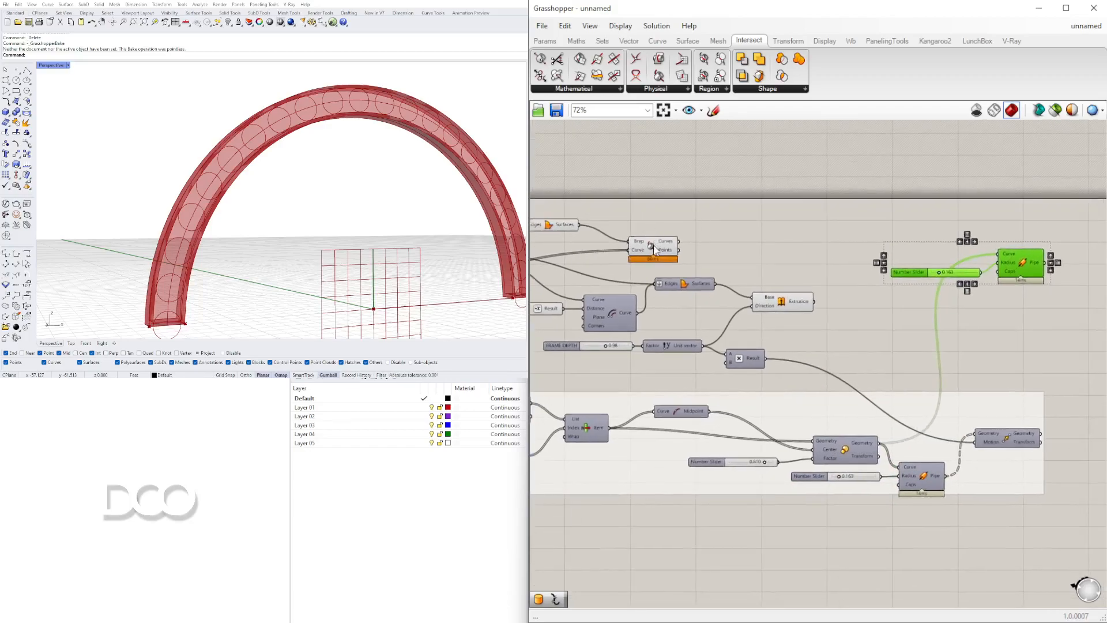
Connect the Curves output of Brep | Curve to the duplicated Pipe's Curve input and turn on that Pipe's preview
{"action": "left_click_drag", "start_coordinate": [656, 247], "coordinate": [674, 235]}
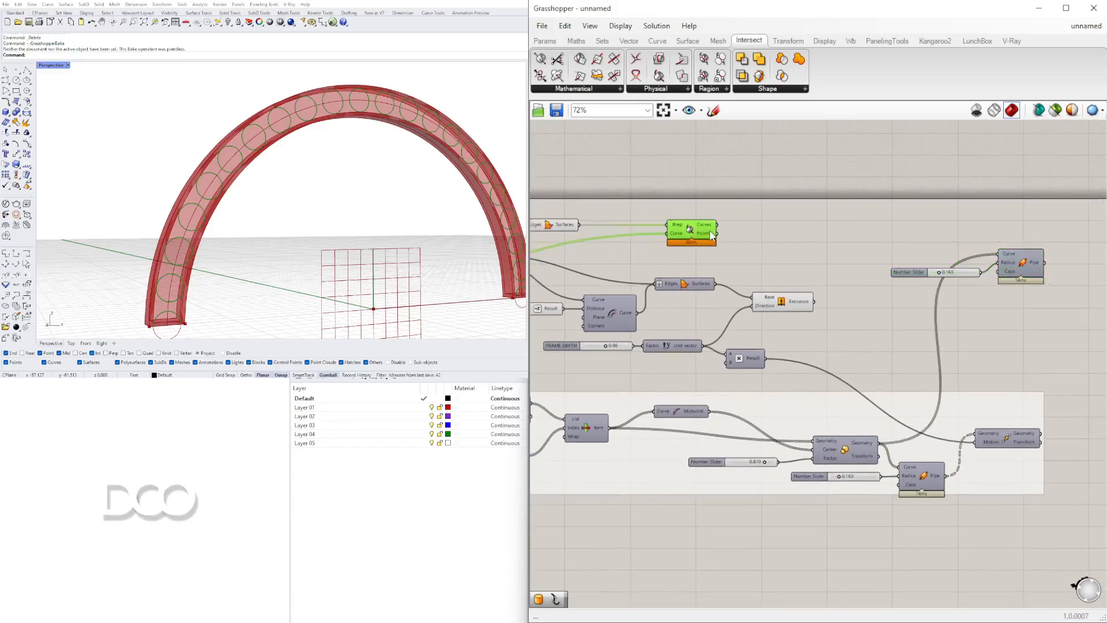
{"action": "left_click_drag", "start_coordinate": [717, 224], "coordinate": [1006, 255]}
{"action": "scroll", "coordinate": [1014, 263], "scroll_direction": "up", "scroll_amount": 4}
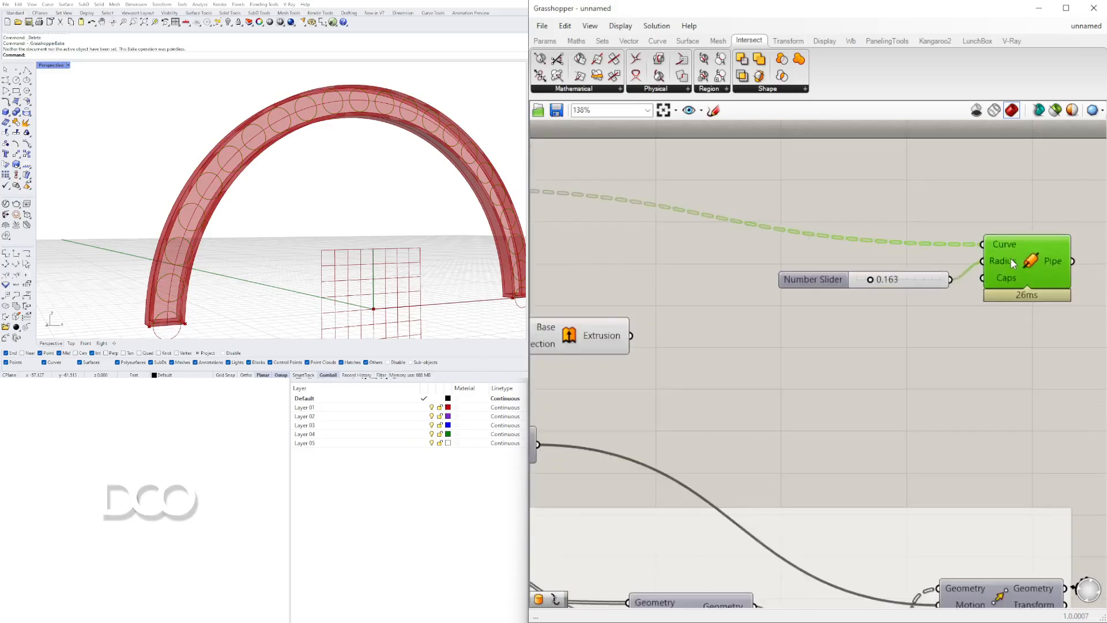
{"action": "right_click", "coordinate": [1026, 257]}
{"action": "left_click", "coordinate": [1040, 278]}
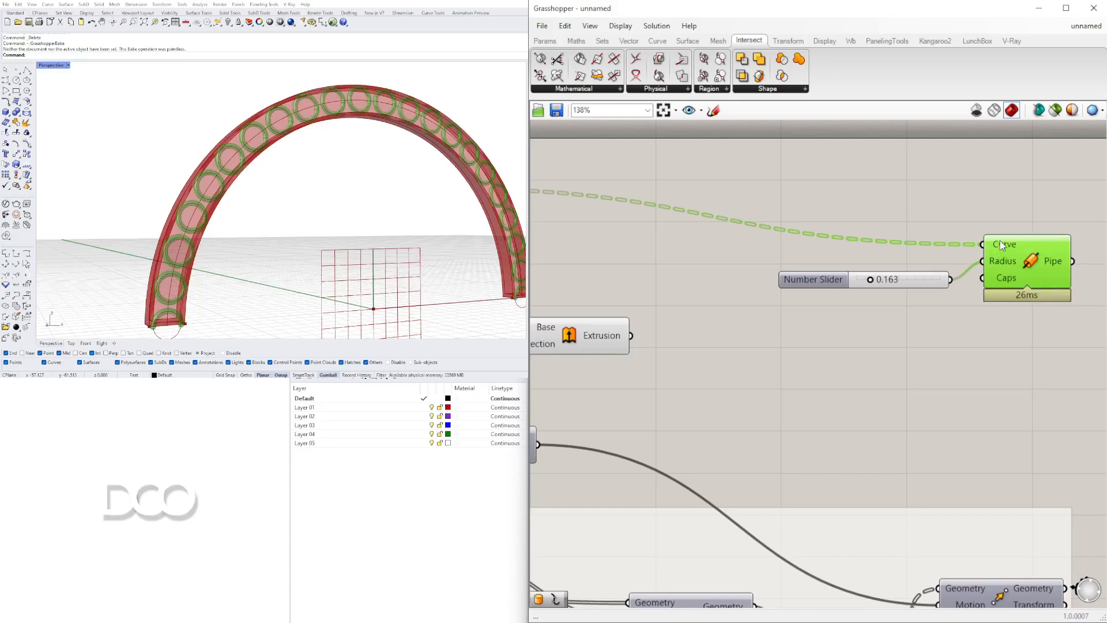
Flatten the duplicated Pipe's Curve input, tidy its 0.163 radius slider, and inspect the ring pipes down to the arch base
{"action": "right_click", "coordinate": [1003, 245]}
{"action": "left_click", "coordinate": [1038, 344]}
{"action": "left_click", "coordinate": [1026, 269]}
{"action": "left_click_drag", "start_coordinate": [821, 286], "coordinate": [812, 278]}
{"action": "left_click", "coordinate": [1050, 250]}
{"action": "right_click_drag", "start_coordinate": [341, 180], "coordinate": [311, 219]}
{"action": "scroll", "coordinate": [260, 171], "scroll_direction": "up", "scroll_amount": 7}
{"action": "right_click_drag", "start_coordinate": [260, 170], "coordinate": [261, 115]}
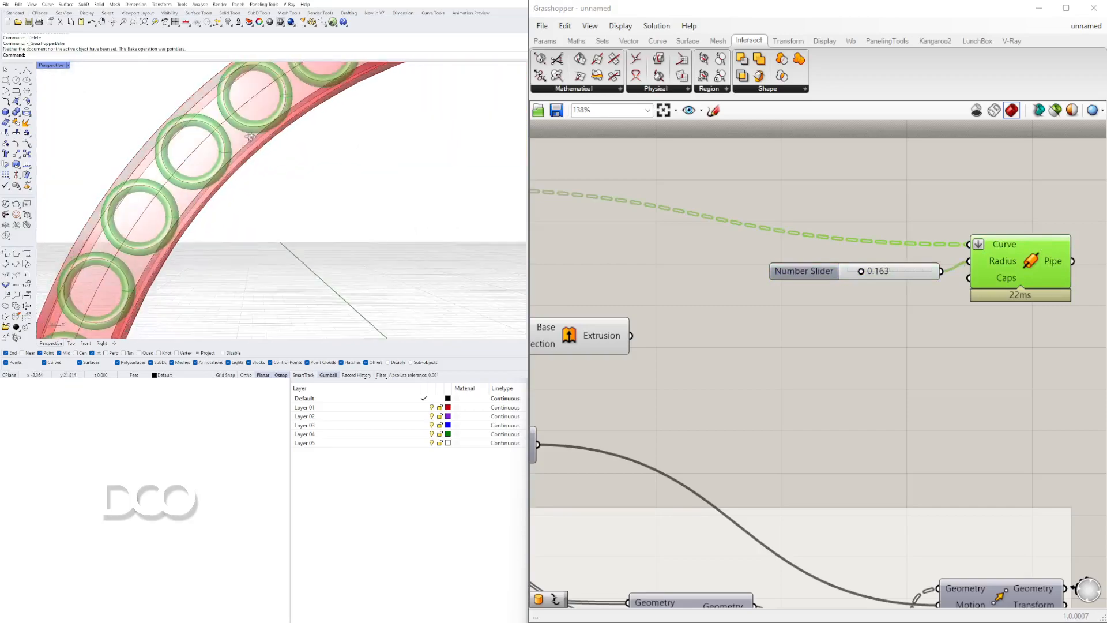
{"action": "scroll", "coordinate": [262, 193], "scroll_direction": "down", "scroll_amount": 10}
{"action": "scroll", "coordinate": [233, 225], "scroll_direction": "up", "scroll_amount": 10}
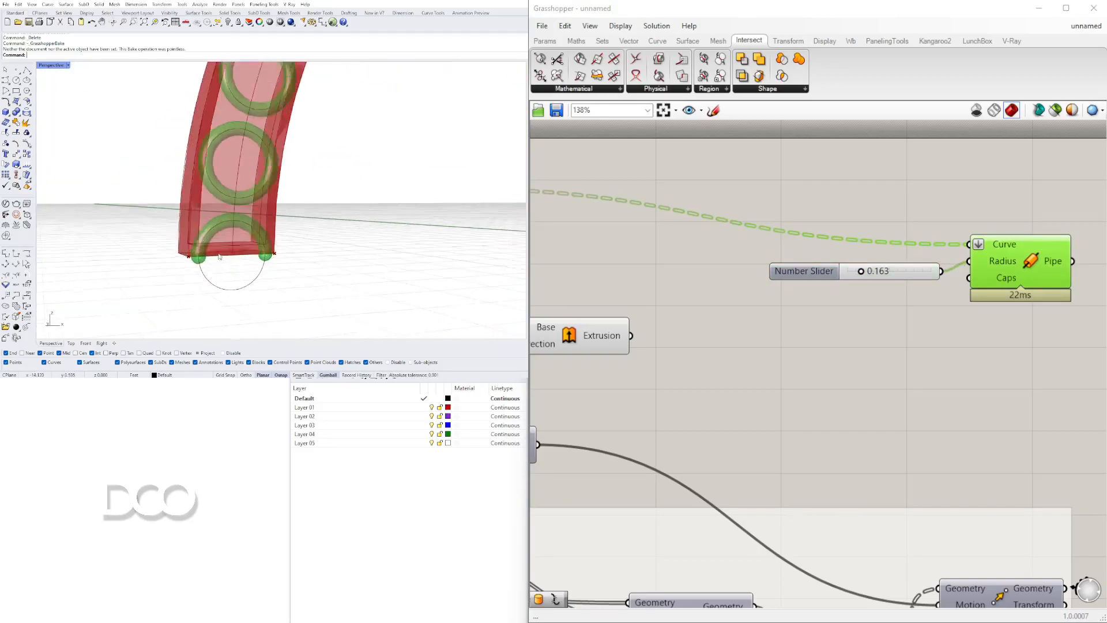
Set the ring Pipe's caps to Flat and check the cut ends at the base of the arch
{"action": "right_click", "coordinate": [993, 283]}
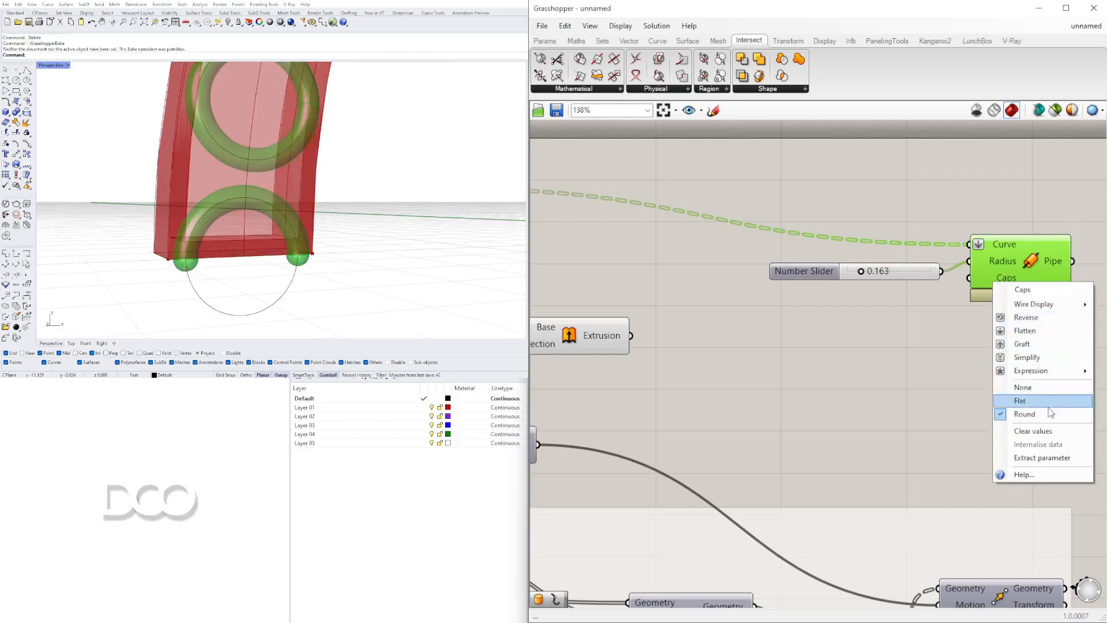
{"action": "left_click", "coordinate": [1022, 402]}
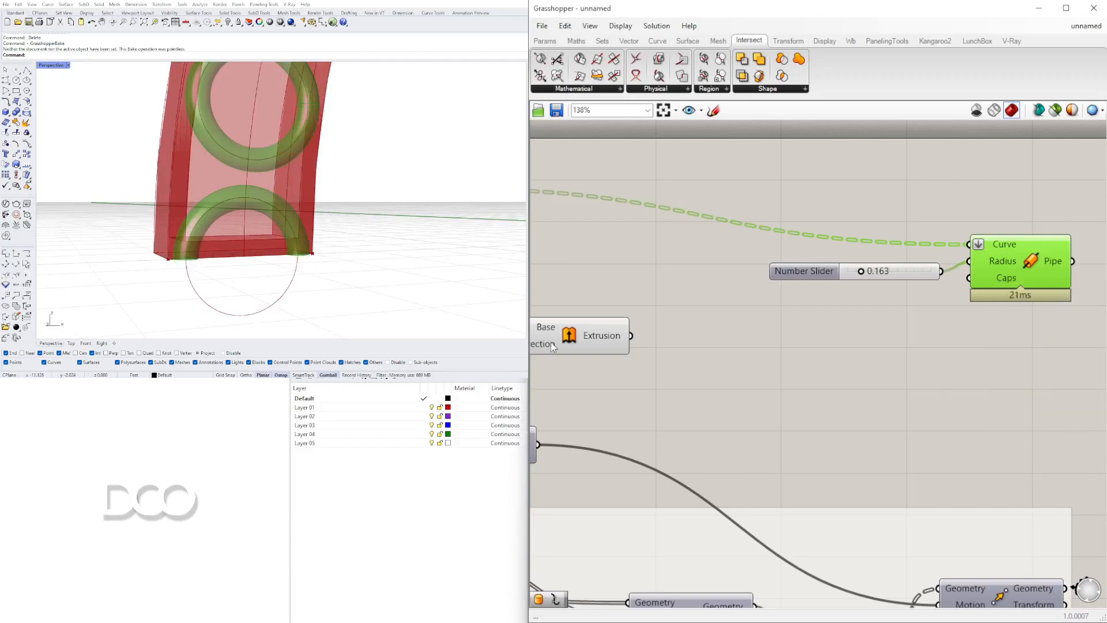
{"action": "scroll", "coordinate": [334, 219], "scroll_direction": "down", "scroll_amount": 5}
{"action": "scroll", "coordinate": [292, 257], "scroll_direction": "up", "scroll_amount": 8}
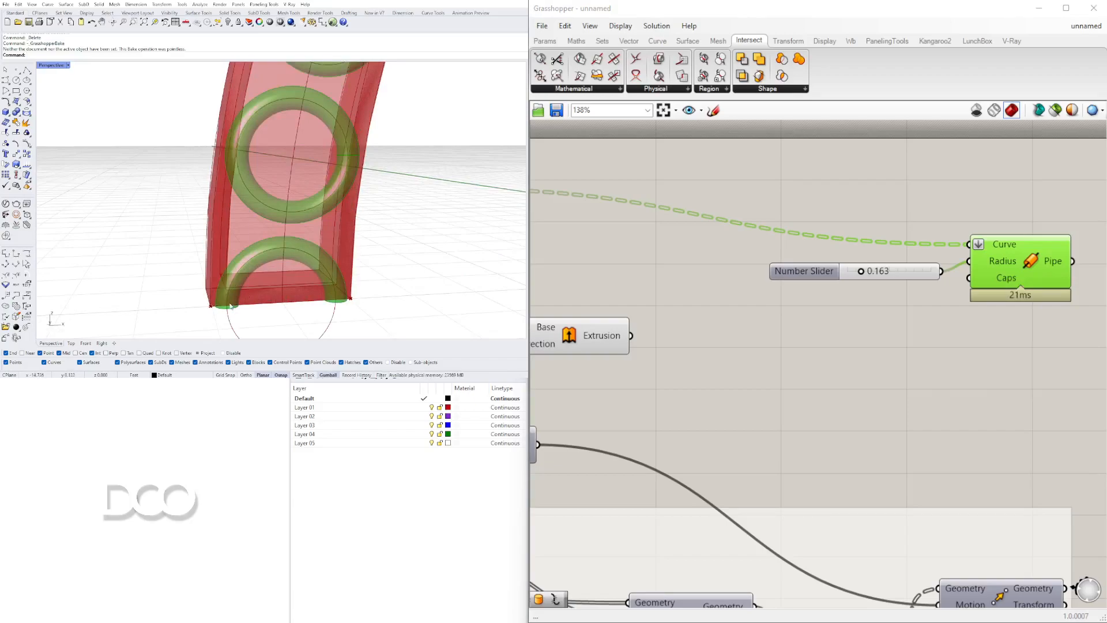
{"action": "scroll", "coordinate": [244, 234], "scroll_direction": "down", "scroll_amount": 5}
{"action": "right_click_drag", "start_coordinate": [244, 234], "coordinate": [279, 237]}
{"action": "scroll", "coordinate": [781, 396], "scroll_direction": "down", "scroll_amount": 5}
{"action": "scroll", "coordinate": [635, 291], "scroll_direction": "up", "scroll_amount": 3}
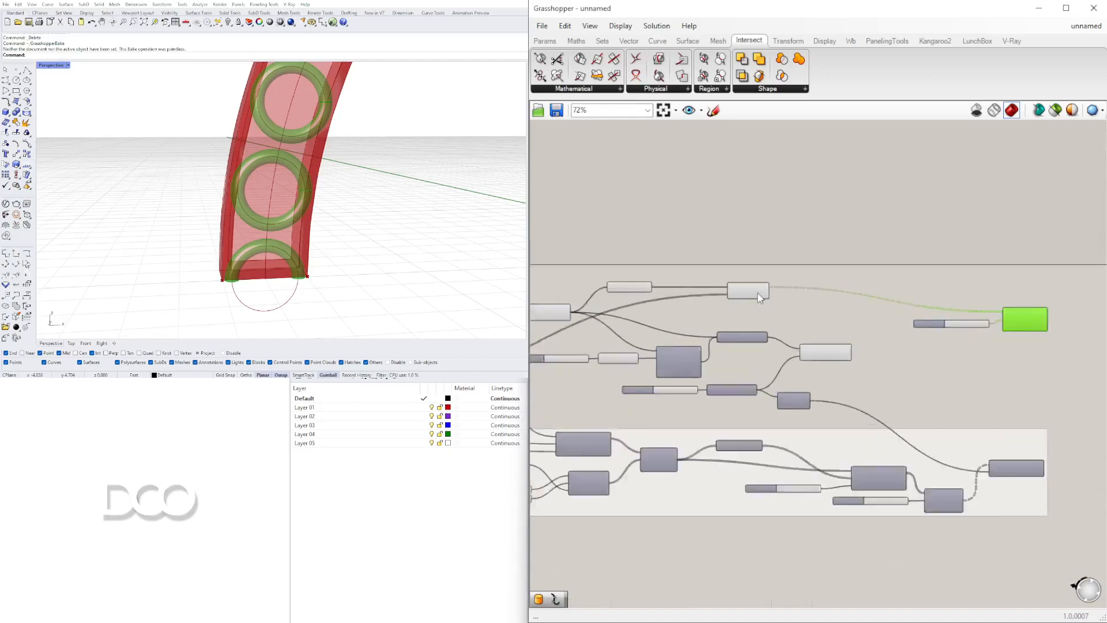
Check the outline surface feeding the intersection, and turn on the preview of the Offset Curve component driven by FRAME OFFSET
{"action": "left_click", "coordinate": [637, 291]}
{"action": "right_click_drag", "start_coordinate": [685, 329], "coordinate": [752, 309]}
{"action": "right_click_drag", "start_coordinate": [878, 356], "coordinate": [778, 356]}
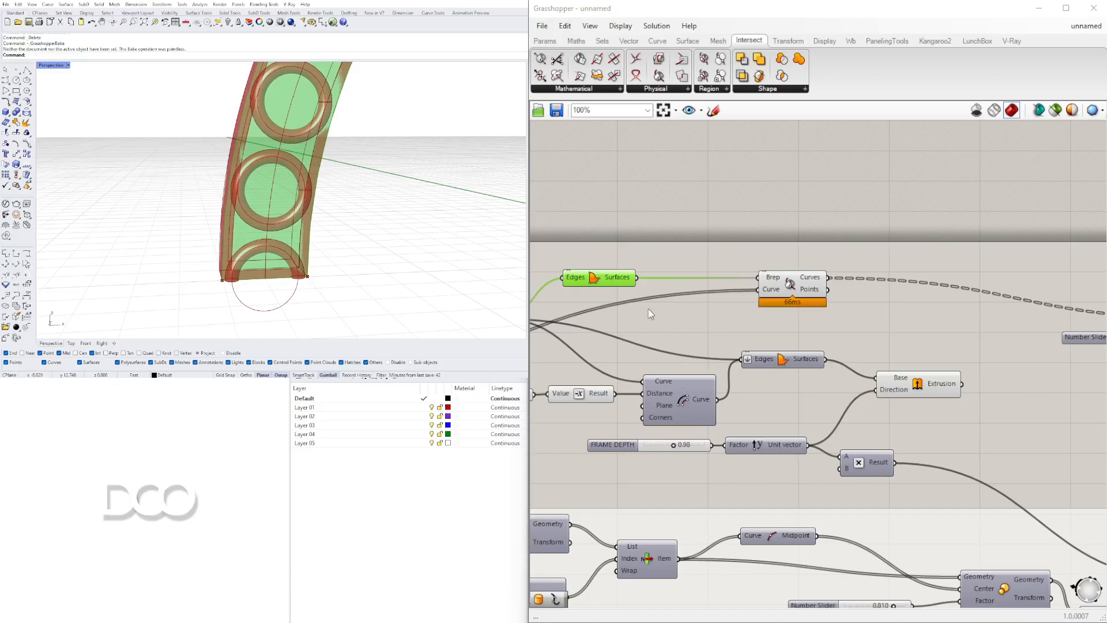
{"action": "right_click_drag", "start_coordinate": [664, 357], "coordinate": [735, 364]}
{"action": "left_click", "coordinate": [749, 396]}
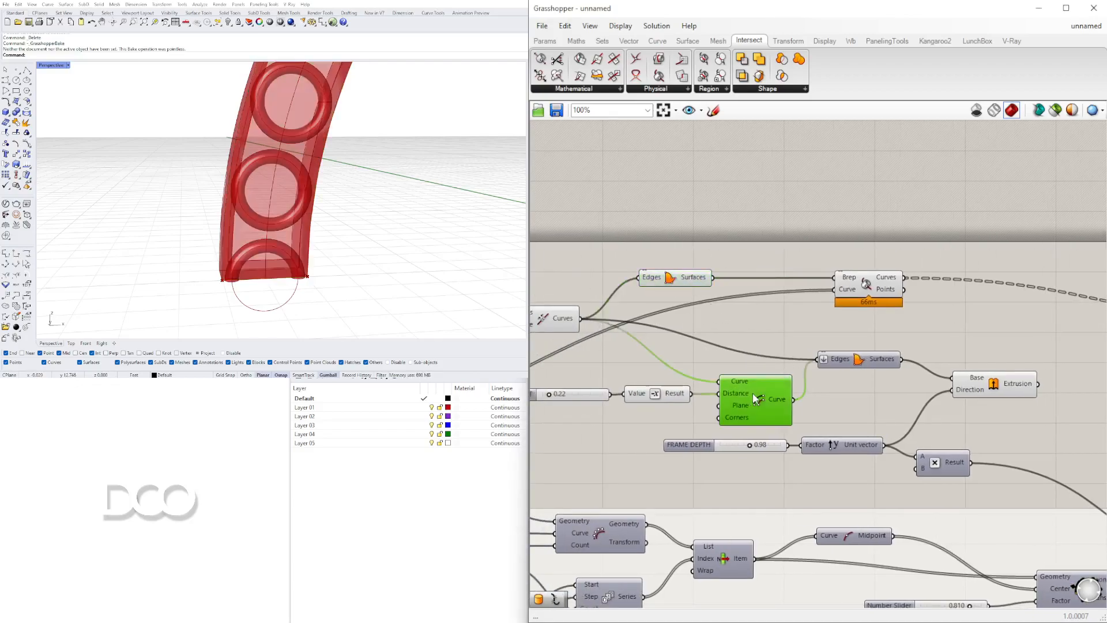
{"action": "right_click", "coordinate": [758, 394]}
{"action": "left_click", "coordinate": [778, 418]}
Add another Boundary Surfaces component and connect the FRAME OFFSET Offset Curve output to its Edges input
{"action": "right_click_drag", "start_coordinate": [787, 327], "coordinate": [745, 344]}
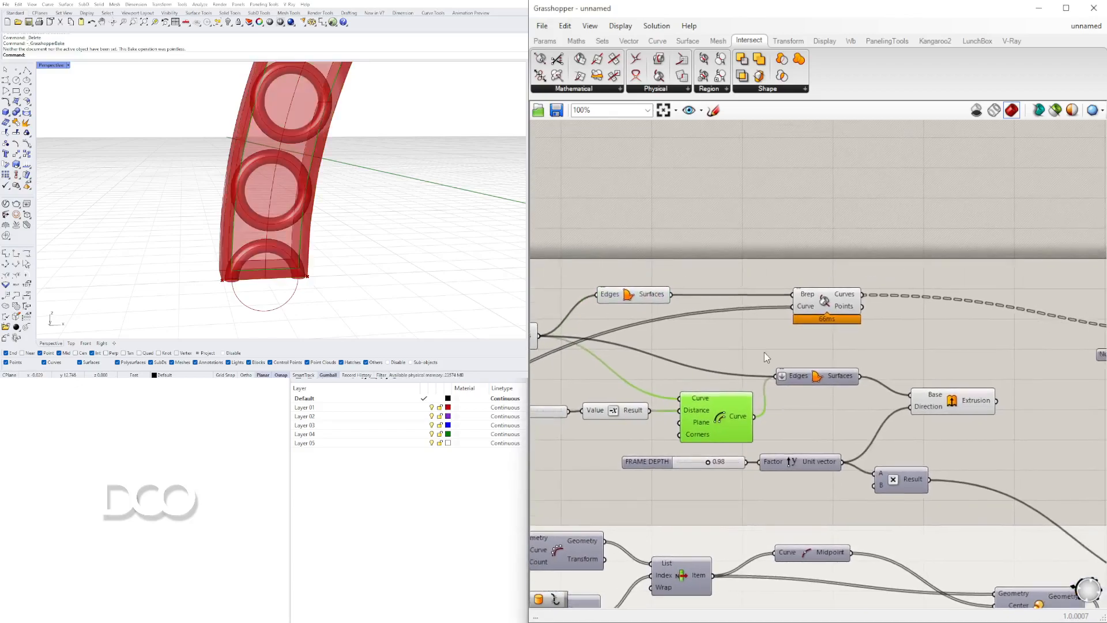
{"action": "double_click", "coordinate": [776, 343]}
{"action": "type", "text": "BO"}
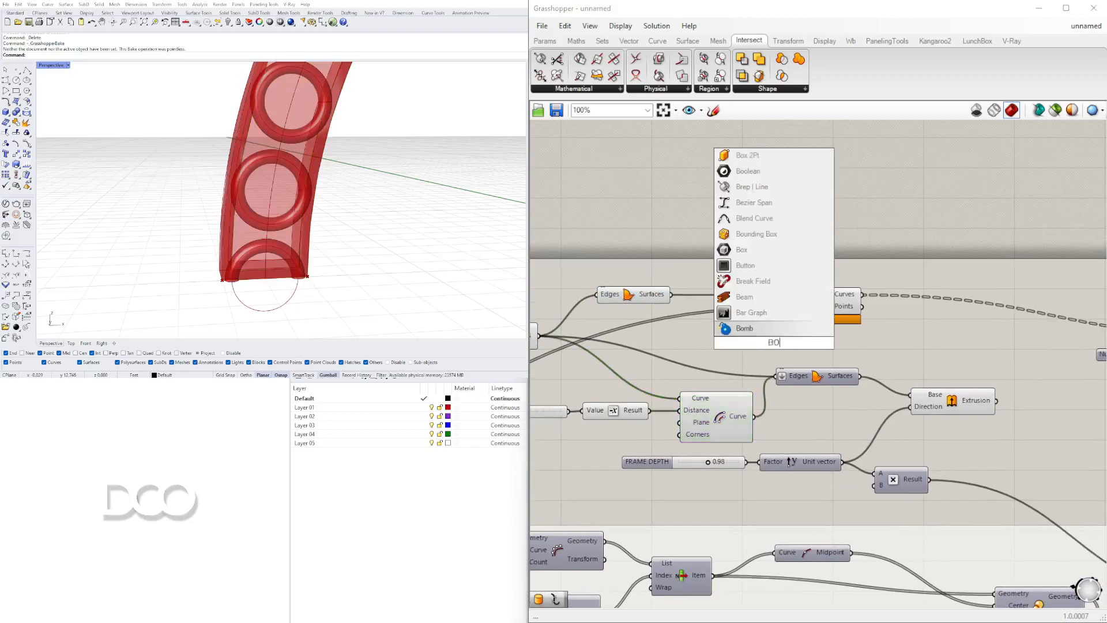
{"action": "key", "text": "Up"}
{"action": "key", "text": "Up"}
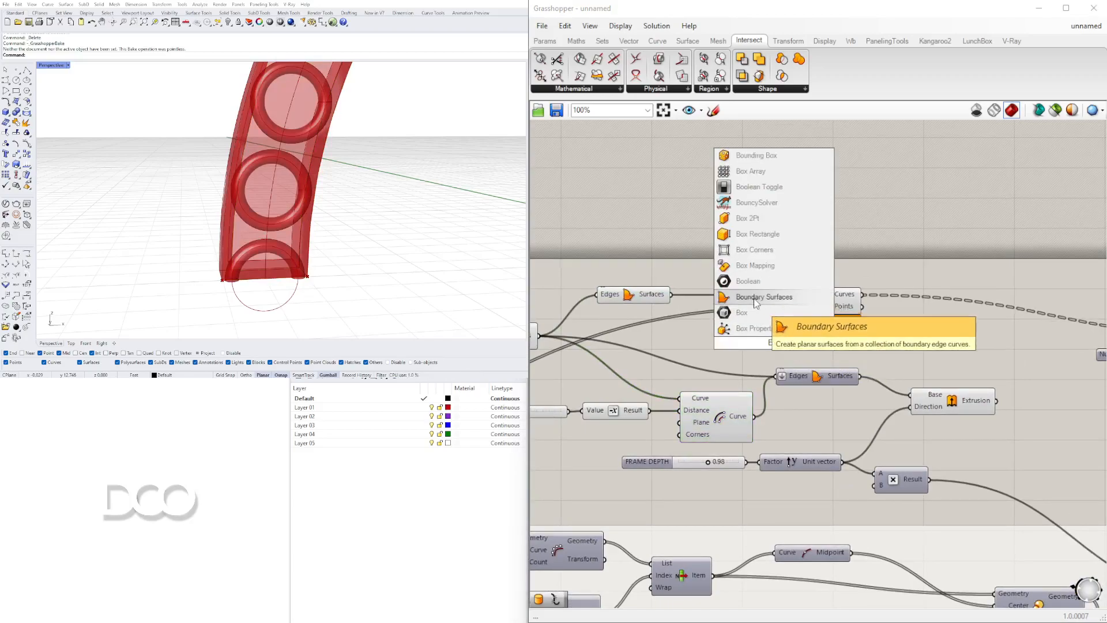
{"action": "key", "text": "Return"}
{"action": "left_click", "coordinate": [737, 412]}
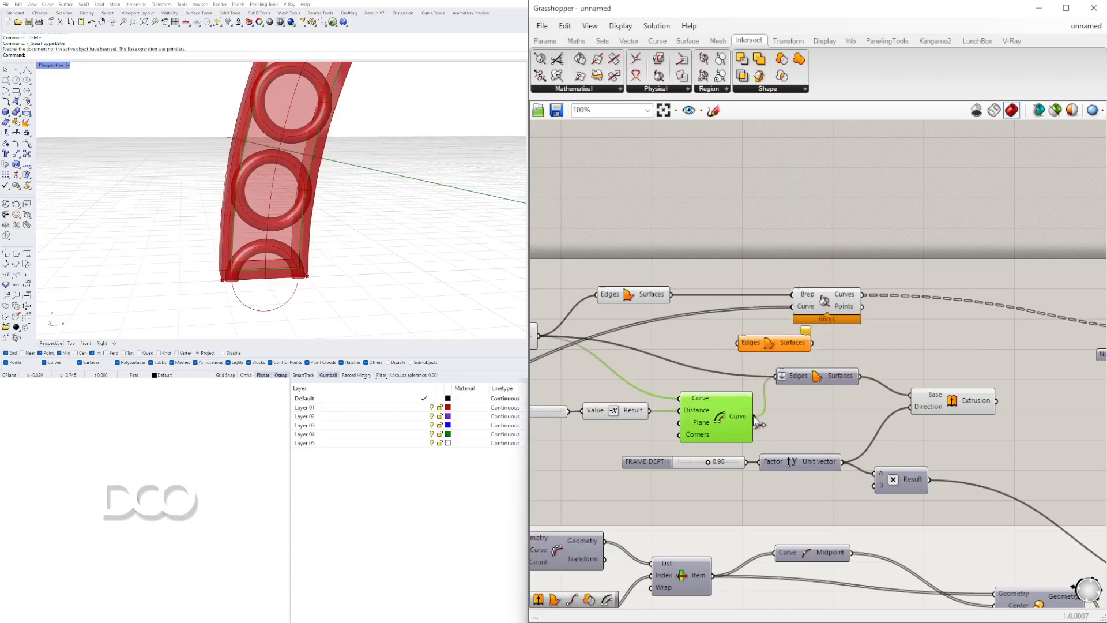
{"action": "left_click_drag", "start_coordinate": [744, 344], "coordinate": [744, 344]}
{"action": "left_click", "coordinate": [768, 347]}
Replace the Brep input of Brep | Curve with the new inner Boundary Surfaces output and inspect the trimmed rings along the arch
{"action": "right_click_drag", "start_coordinate": [833, 351], "coordinate": [713, 355]}
{"action": "left_click_drag", "start_coordinate": [700, 309], "coordinate": [816, 310]}
{"action": "left_click_drag", "start_coordinate": [670, 347], "coordinate": [715, 346]}
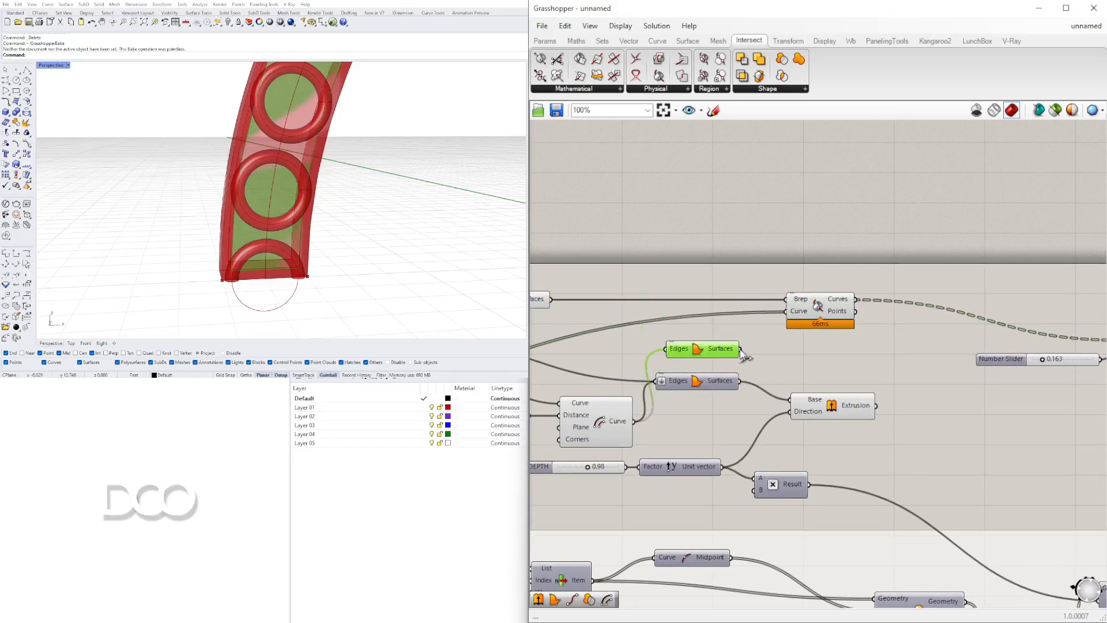
{"action": "left_click_drag", "start_coordinate": [791, 299], "coordinate": [790, 299]}
{"action": "left_click", "coordinate": [358, 566]}
{"action": "right_click_drag", "start_coordinate": [249, 286], "coordinate": [229, 268]}
{"action": "scroll", "coordinate": [219, 252], "scroll_direction": "up", "scroll_amount": 8}
{"action": "scroll", "coordinate": [219, 249], "scroll_direction": "down", "scroll_amount": 12}
{"action": "scroll", "coordinate": [230, 201], "scroll_direction": "up", "scroll_amount": 9}
{"action": "scroll", "coordinate": [230, 199], "scroll_direction": "down", "scroll_amount": 5}
{"action": "scroll", "coordinate": [813, 417], "scroll_direction": "down", "scroll_amount": 3}
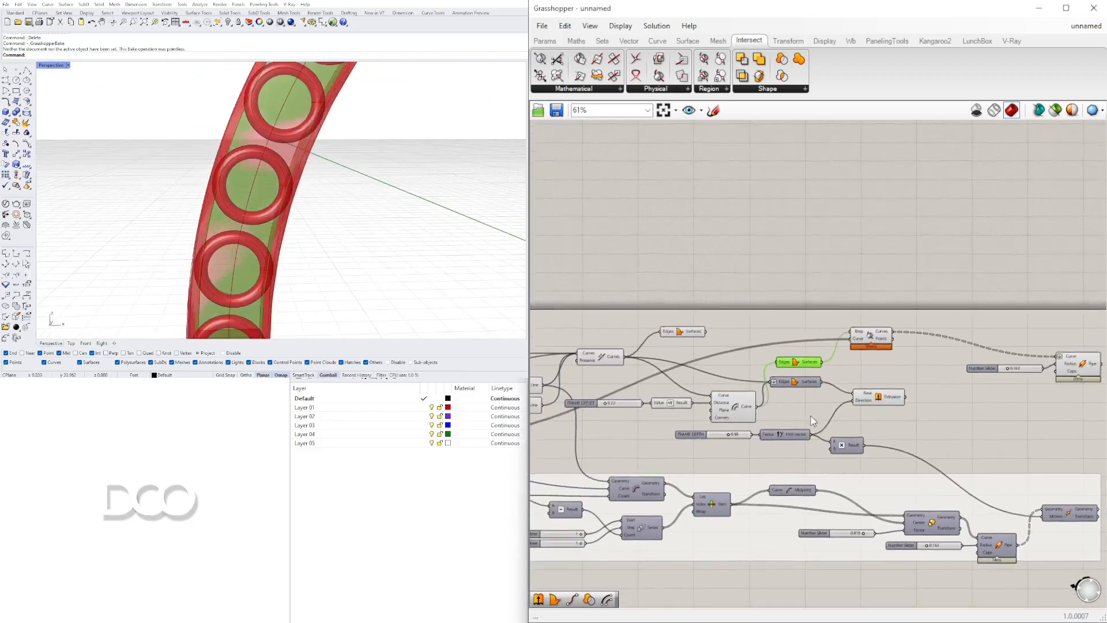
Increase the FRAME DEPTH slider to make the frame extrusion deeper
{"action": "right_click_drag", "start_coordinate": [752, 370], "coordinate": [862, 333]}
{"action": "scroll", "coordinate": [729, 347], "scroll_direction": "up", "scroll_amount": 6}
{"action": "scroll", "coordinate": [774, 371], "scroll_direction": "down", "scroll_amount": 7}
{"action": "right_click_drag", "start_coordinate": [900, 447], "coordinate": [883, 432]}
{"action": "scroll", "coordinate": [844, 422], "scroll_direction": "up", "scroll_amount": 2}
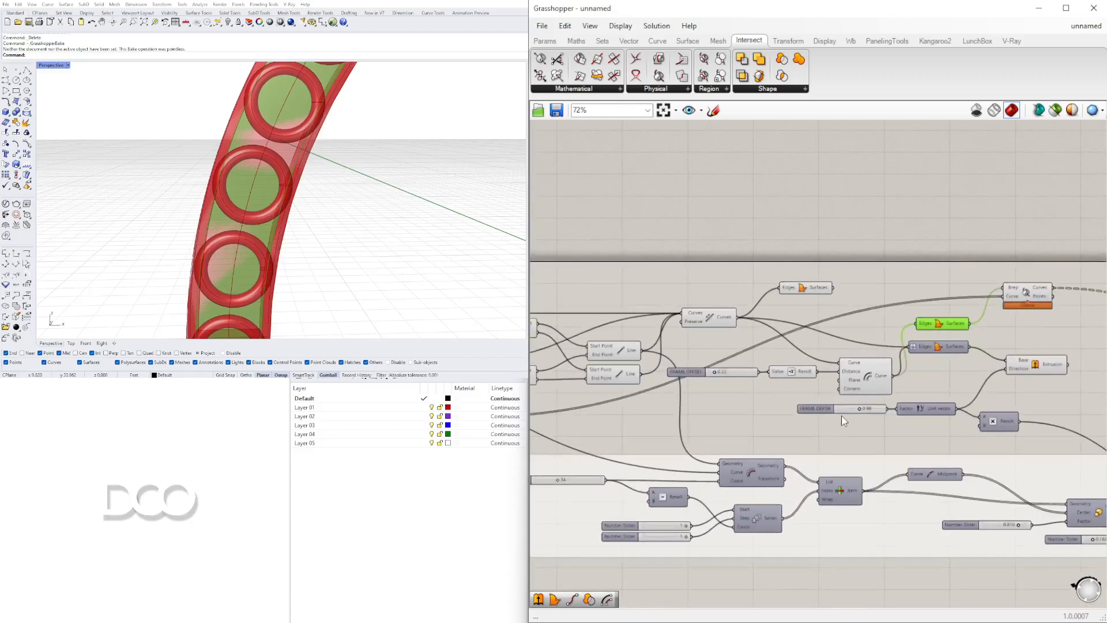
{"action": "scroll", "coordinate": [838, 421], "scroll_direction": "up", "scroll_amount": 7}
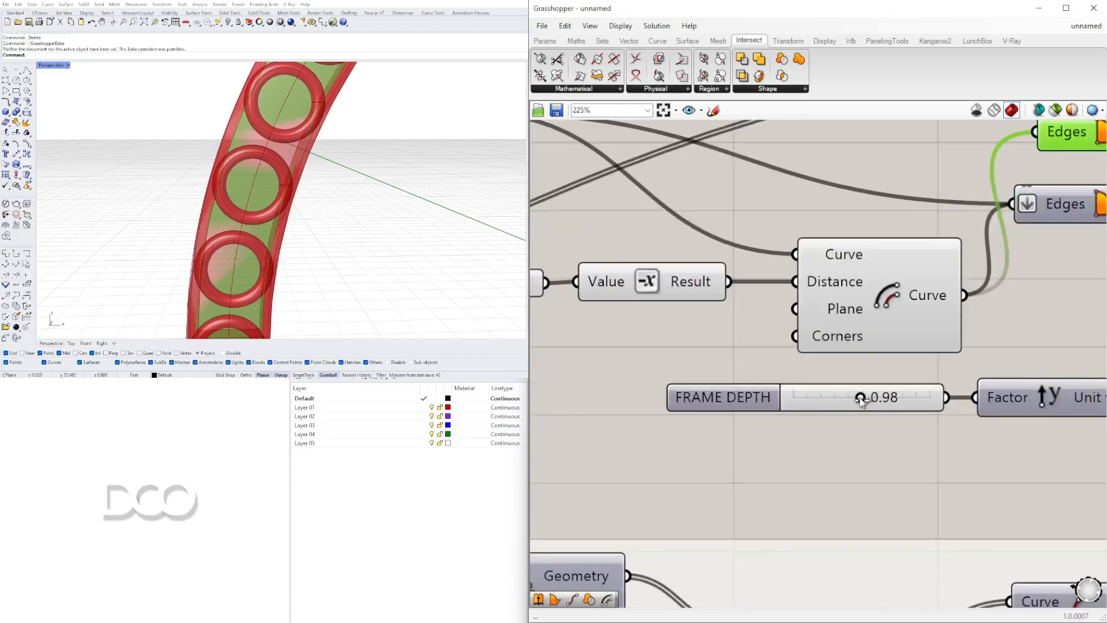
{"action": "left_click_drag", "start_coordinate": [884, 398], "coordinate": [885, 398]}
{"action": "scroll", "coordinate": [896, 266], "scroll_direction": "down", "scroll_amount": 7}
Move the Brep | Curve component closer to the ring Pipe to tidy the layout
{"action": "right_click_drag", "start_coordinate": [958, 261], "coordinate": [782, 313]}
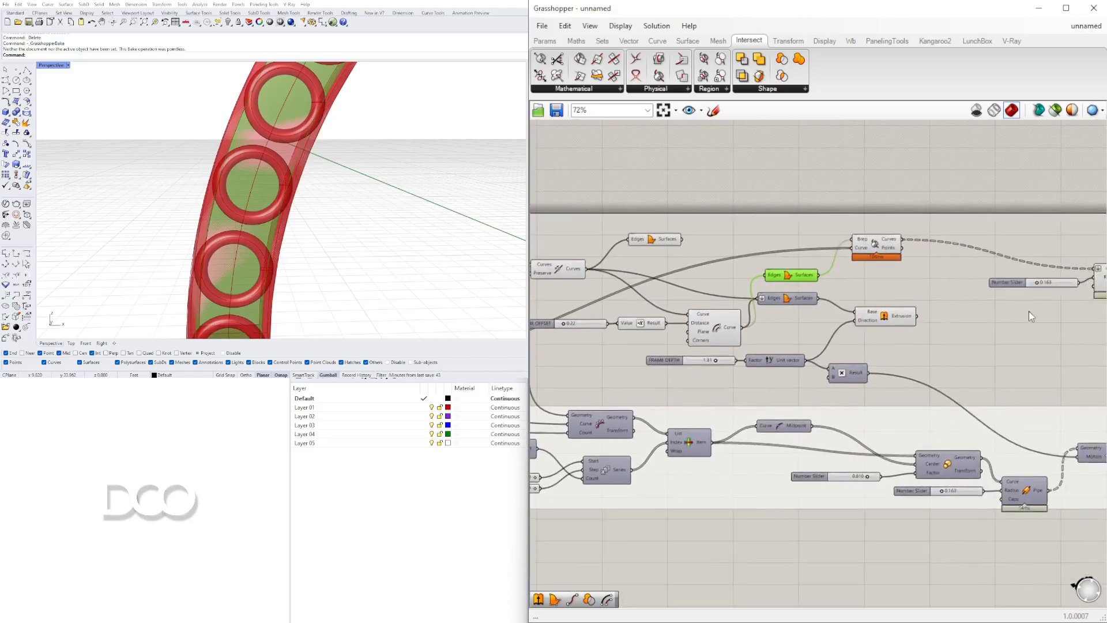
{"action": "right_click_drag", "start_coordinate": [1029, 310], "coordinate": [914, 311]}
{"action": "left_click_drag", "start_coordinate": [776, 241], "coordinate": [842, 245]}
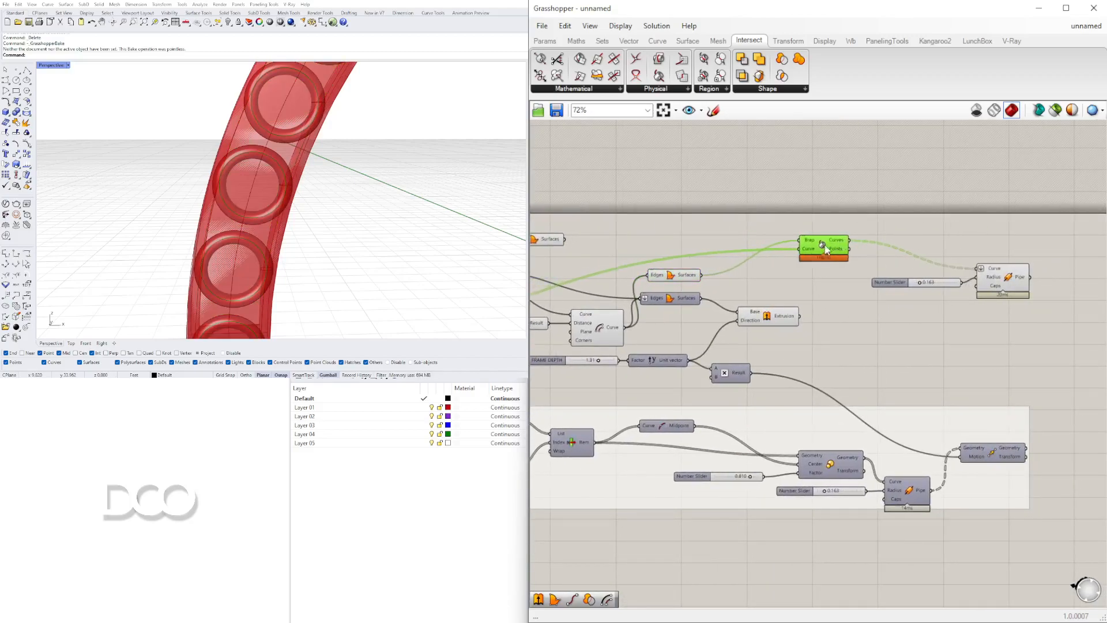
Reduce the radius slider of the ring Pipe to 0.121
{"action": "scroll", "coordinate": [963, 281], "scroll_direction": "up", "scroll_amount": 5}
{"action": "mouse_move", "coordinate": [848, 285]}
{"action": "left_mouse_down"}
{"action": "mouse_move", "coordinate": [867, 285]}
{"action": "mouse_move", "coordinate": [843, 288]}
{"action": "left_mouse_up"}
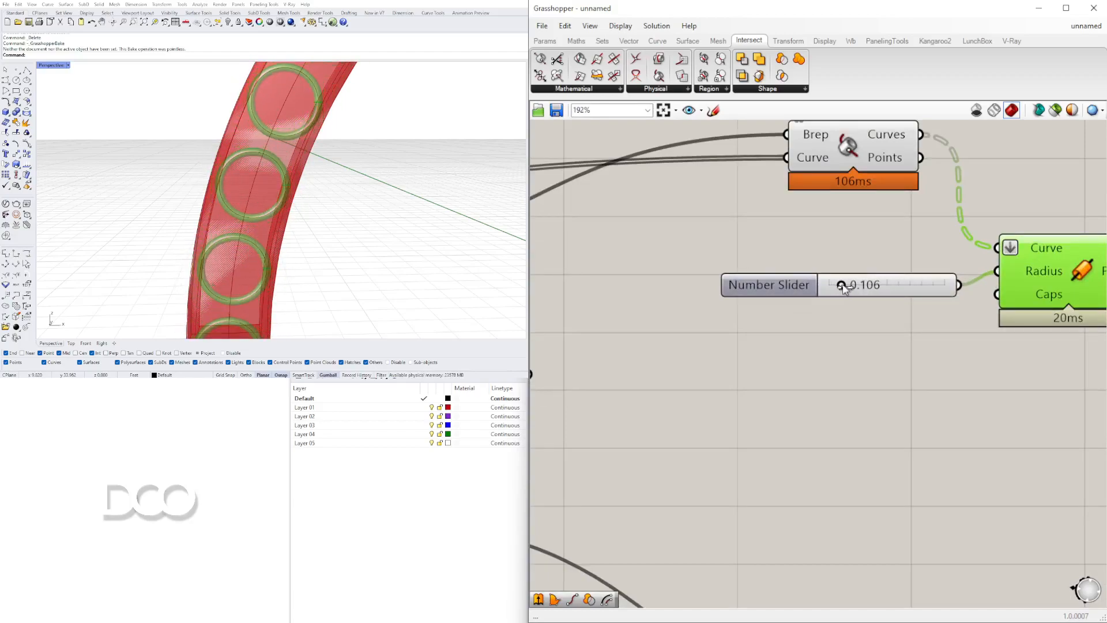
{"action": "scroll", "coordinate": [843, 287], "scroll_direction": "down", "scroll_amount": 6}
Move the Circle component and its radius slider from the start of the definition toward the Brep | Curve component
{"action": "scroll", "coordinate": [848, 311], "scroll_direction": "up", "scroll_amount": 5}
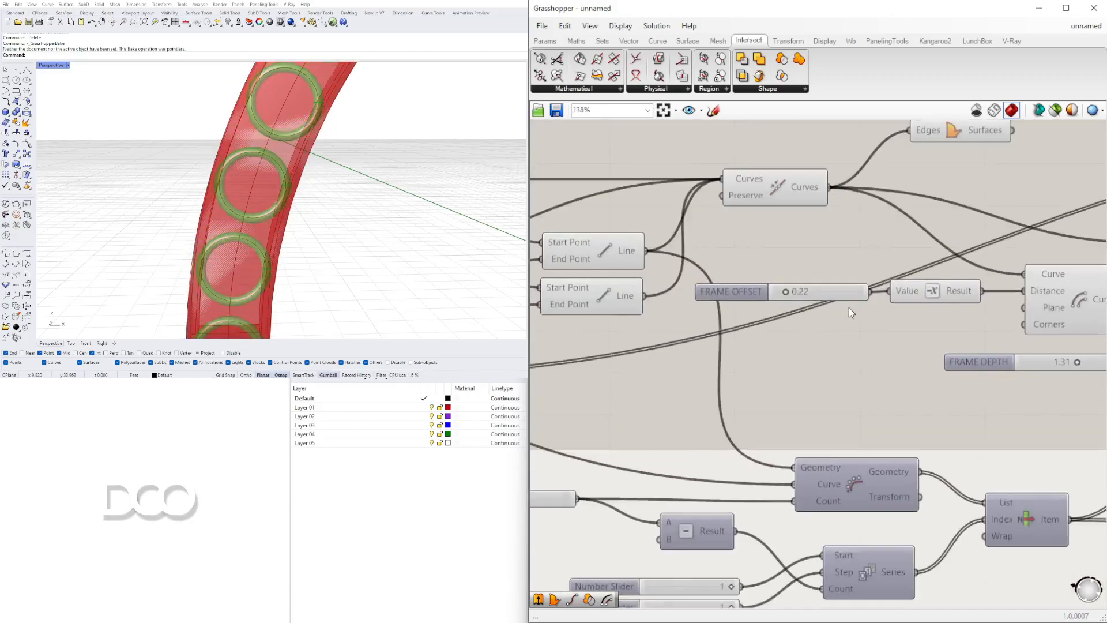
{"action": "scroll", "coordinate": [846, 327], "scroll_direction": "down", "scroll_amount": 2}
{"action": "right_click_drag", "start_coordinate": [877, 323], "coordinate": [805, 334]}
{"action": "scroll", "coordinate": [912, 322], "scroll_direction": "down", "scroll_amount": 3}
{"action": "right_click_drag", "start_coordinate": [918, 321], "coordinate": [1103, 304]}
{"action": "scroll", "coordinate": [642, 355], "scroll_direction": "up", "scroll_amount": 3}
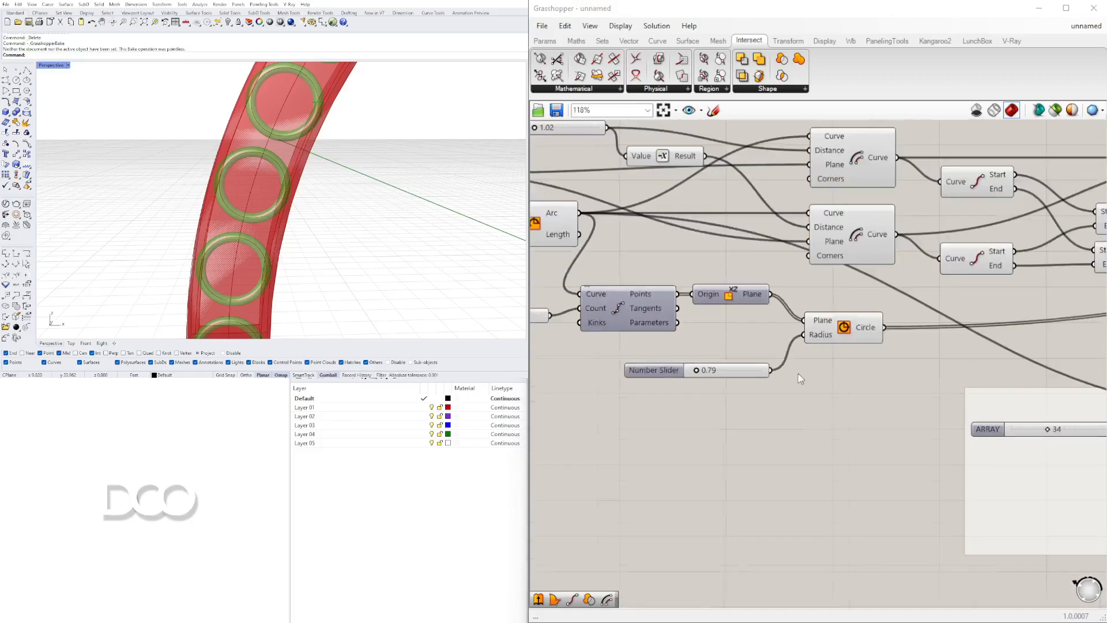
{"action": "left_click", "coordinate": [839, 332]}
{"action": "left_click", "coordinate": [655, 369], "text": "shift"}
{"action": "scroll", "coordinate": [721, 398], "scroll_direction": "down", "scroll_amount": 4}
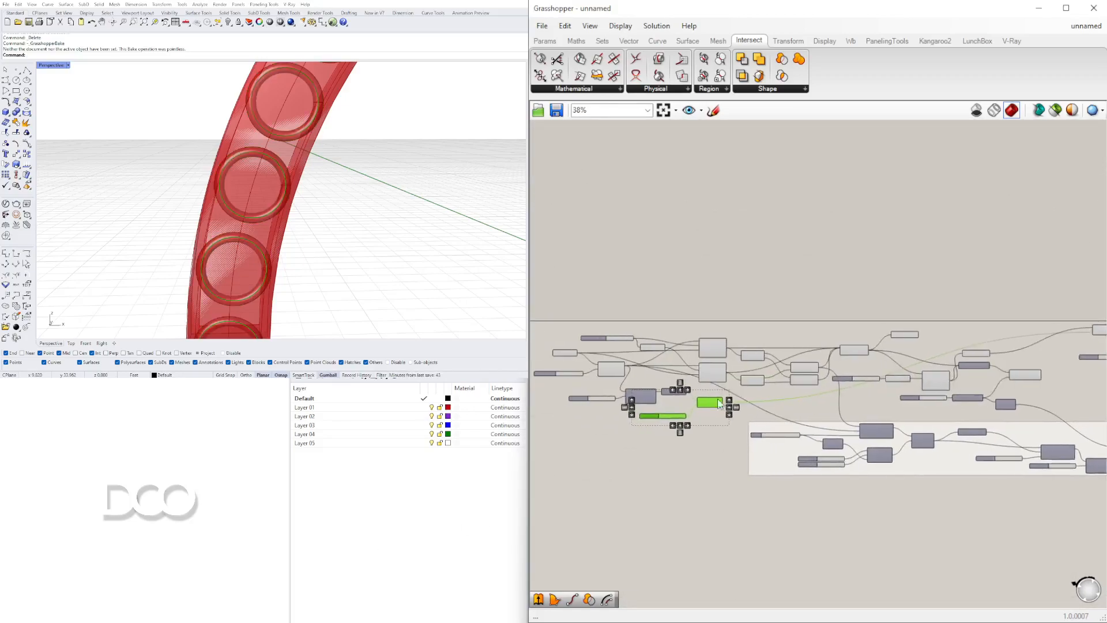
{"action": "left_click_drag", "start_coordinate": [711, 401], "coordinate": [1075, 291]}
Arrange the Circle, its radius slider and the Brep | Curve component close together above the frame Extrusion
{"action": "right_click_drag", "start_coordinate": [1054, 309], "coordinate": [917, 404]}
{"action": "scroll", "coordinate": [975, 427], "scroll_direction": "down", "scroll_amount": 1}
{"action": "right_click_drag", "start_coordinate": [981, 443], "coordinate": [976, 334]}
{"action": "left_click", "coordinate": [1031, 341]}
{"action": "scroll", "coordinate": [1032, 345], "scroll_direction": "down", "scroll_amount": 3}
{"action": "left_click_drag", "start_coordinate": [1058, 478], "coordinate": [720, 304]}
{"action": "right_click_drag", "start_coordinate": [814, 372], "coordinate": [810, 431]}
{"action": "left_click", "coordinate": [997, 444]}
{"action": "scroll", "coordinate": [985, 410], "scroll_direction": "up", "scroll_amount": 10}
{"action": "left_click_drag", "start_coordinate": [931, 397], "coordinate": [764, 276]}
{"action": "left_click_drag", "start_coordinate": [879, 314], "coordinate": [842, 379]}
{"action": "left_click", "coordinate": [923, 381]}
{"action": "left_click_drag", "start_coordinate": [989, 434], "coordinate": [976, 427]}
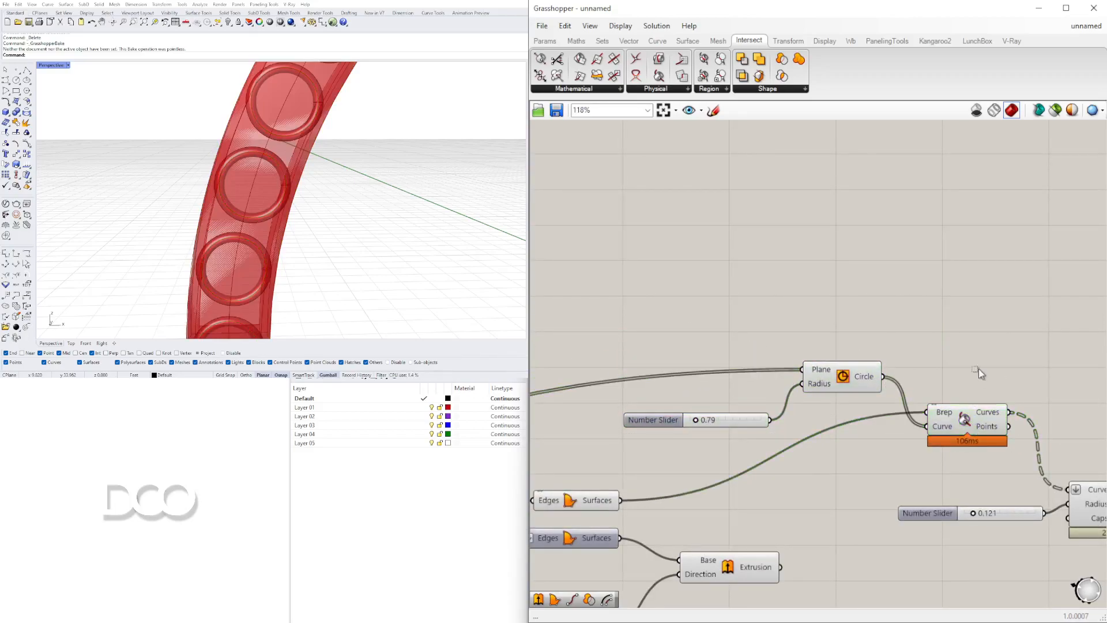
Move the ring Pipe and its radius slider right beside the Brep | Curve component
{"action": "left_click", "coordinate": [977, 372]}
{"action": "right_click_drag", "start_coordinate": [1039, 427], "coordinate": [772, 406]}
{"action": "scroll", "coordinate": [916, 440], "scroll_direction": "down", "scroll_amount": 3}
{"action": "left_click_drag", "start_coordinate": [918, 525], "coordinate": [760, 452]}
{"action": "scroll", "coordinate": [852, 451], "scroll_direction": "up", "scroll_amount": 3}
{"action": "left_click_drag", "start_coordinate": [888, 476], "coordinate": [861, 428]}
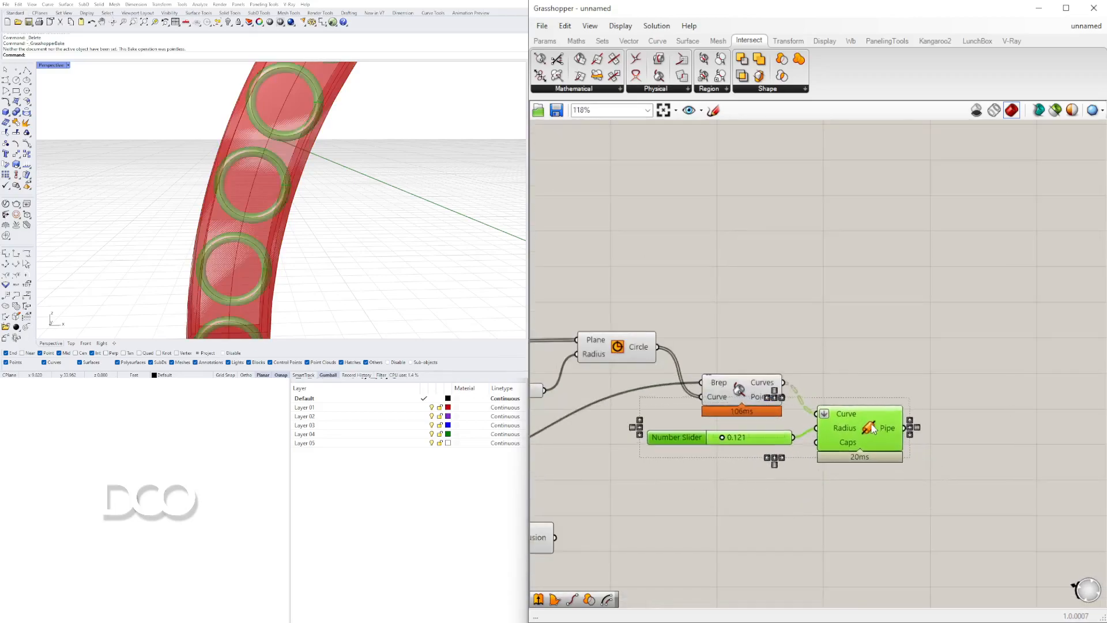
Examine the regrouped ring components and the trimmed rings along the whole arch
{"action": "left_click", "coordinate": [820, 342]}
{"action": "scroll", "coordinate": [963, 355], "scroll_direction": "down", "scroll_amount": 3}
{"action": "left_click_drag", "start_coordinate": [1014, 421], "coordinate": [696, 291]}
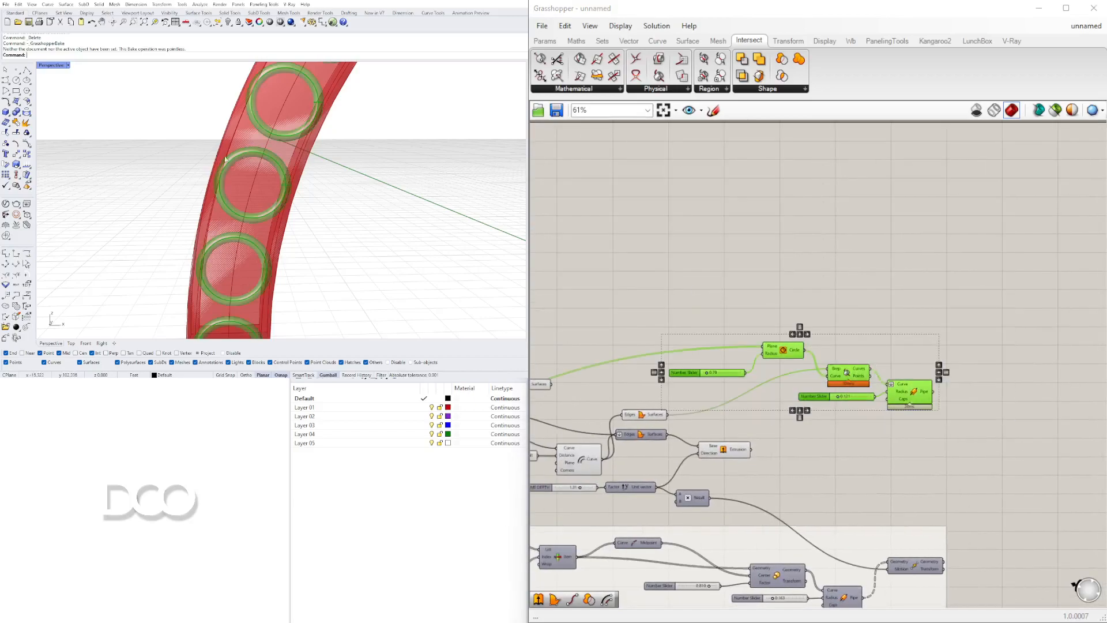
{"action": "mouse_move", "coordinate": [227, 178]}
{"action": "right_mouse_down"}
{"action": "mouse_move", "coordinate": [262, 178]}
{"action": "mouse_move", "coordinate": [208, 165]}
{"action": "mouse_move", "coordinate": [211, 188]}
{"action": "right_mouse_up"}
{"action": "scroll", "coordinate": [261, 135], "scroll_direction": "up", "scroll_amount": 7}
{"action": "scroll", "coordinate": [253, 147], "scroll_direction": "down", "scroll_amount": 7}
{"action": "scroll", "coordinate": [212, 187], "scroll_direction": "down", "scroll_amount": 9}
{"action": "right_click_drag", "start_coordinate": [866, 493], "coordinate": [1021, 370]}
{"action": "right_click_drag", "start_coordinate": [950, 456], "coordinate": [1070, 371]}
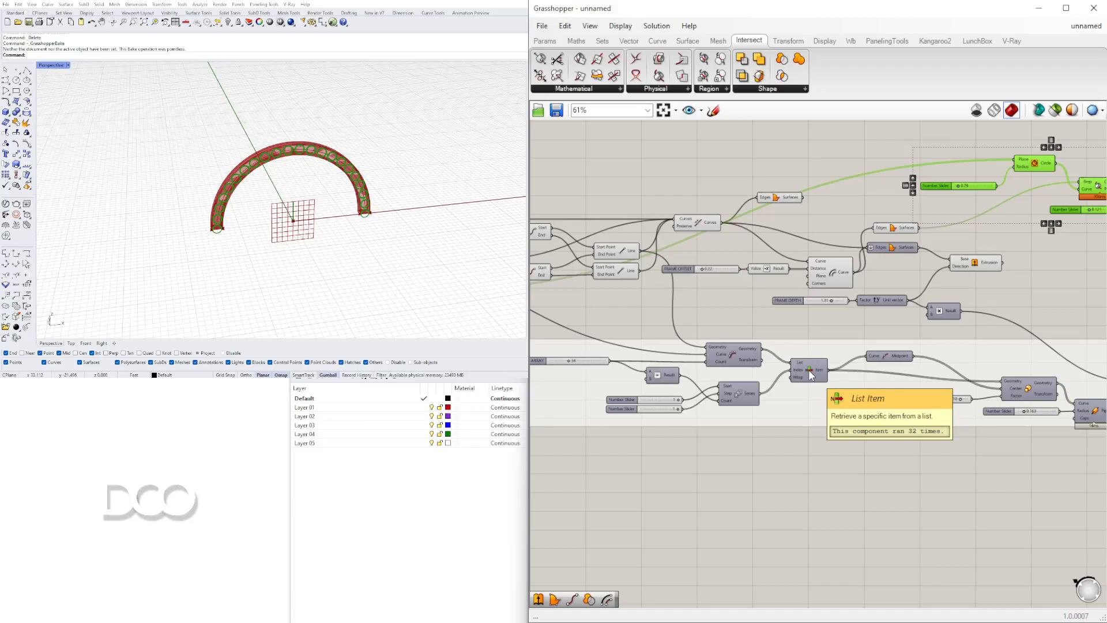
{"action": "right_click_drag", "start_coordinate": [970, 245], "coordinate": [713, 277]}
{"action": "scroll", "coordinate": [864, 227], "scroll_direction": "up", "scroll_amount": 1}
{"action": "left_click", "coordinate": [933, 340]}
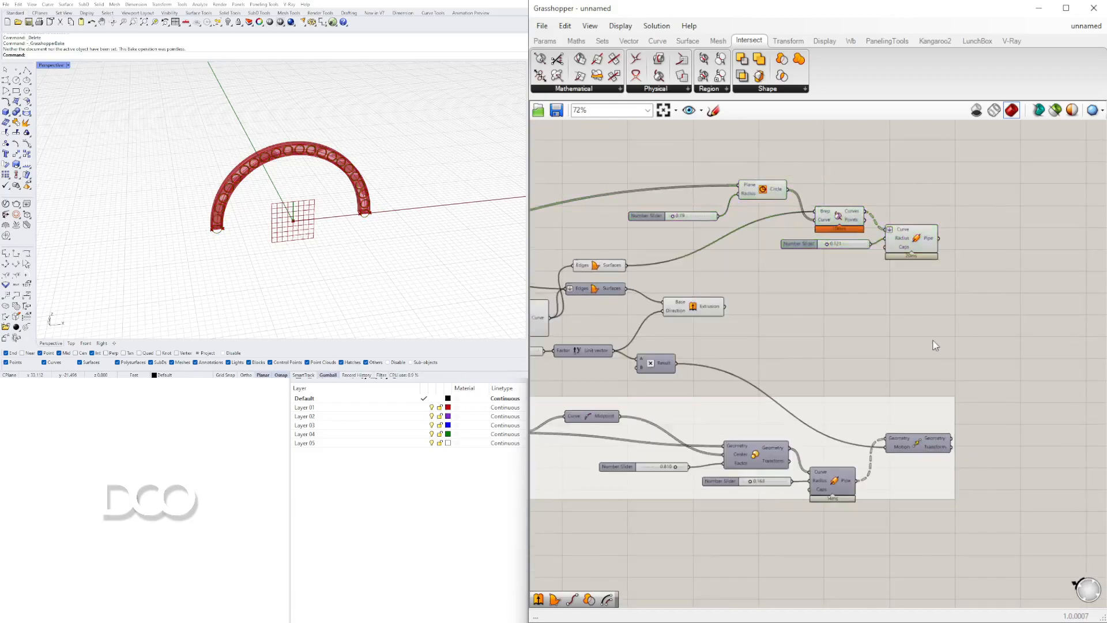
Set the ring Pipe's radius slider to 0.109 and check the rings at the foot of the arch
{"action": "left_click", "coordinate": [935, 230]}
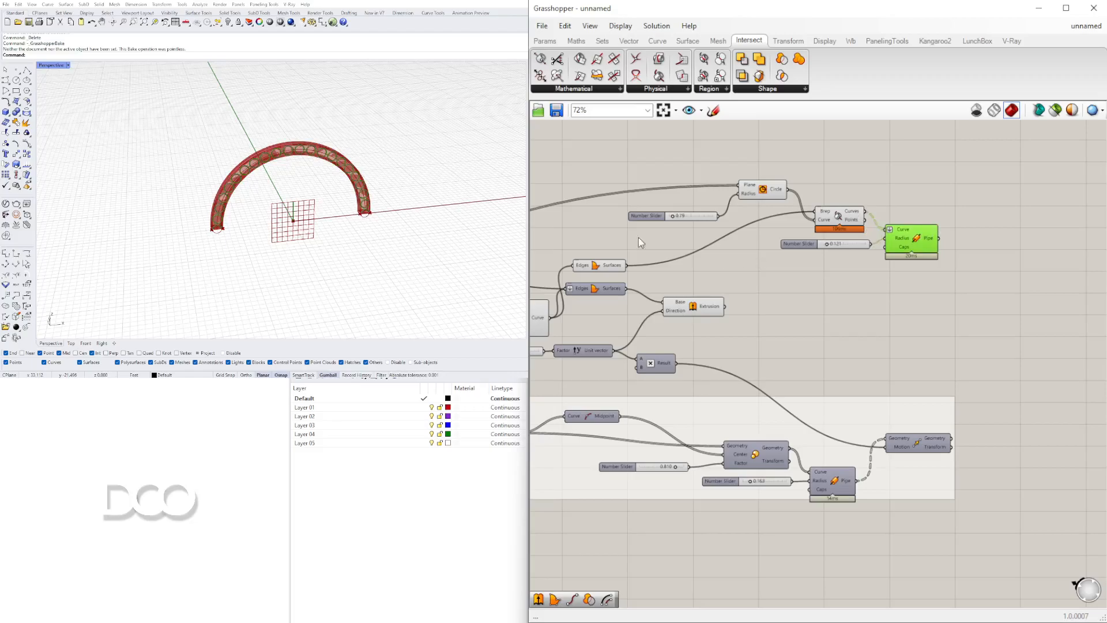
{"action": "scroll", "coordinate": [836, 248], "scroll_direction": "up", "scroll_amount": 5}
{"action": "mouse_move", "coordinate": [877, 314]}
{"action": "left_mouse_down"}
{"action": "mouse_move", "coordinate": [897, 318]}
{"action": "mouse_move", "coordinate": [880, 317]}
{"action": "left_mouse_up"}
{"action": "scroll", "coordinate": [881, 316], "scroll_direction": "down", "scroll_amount": 4}
{"action": "left_click", "coordinate": [379, 237]}
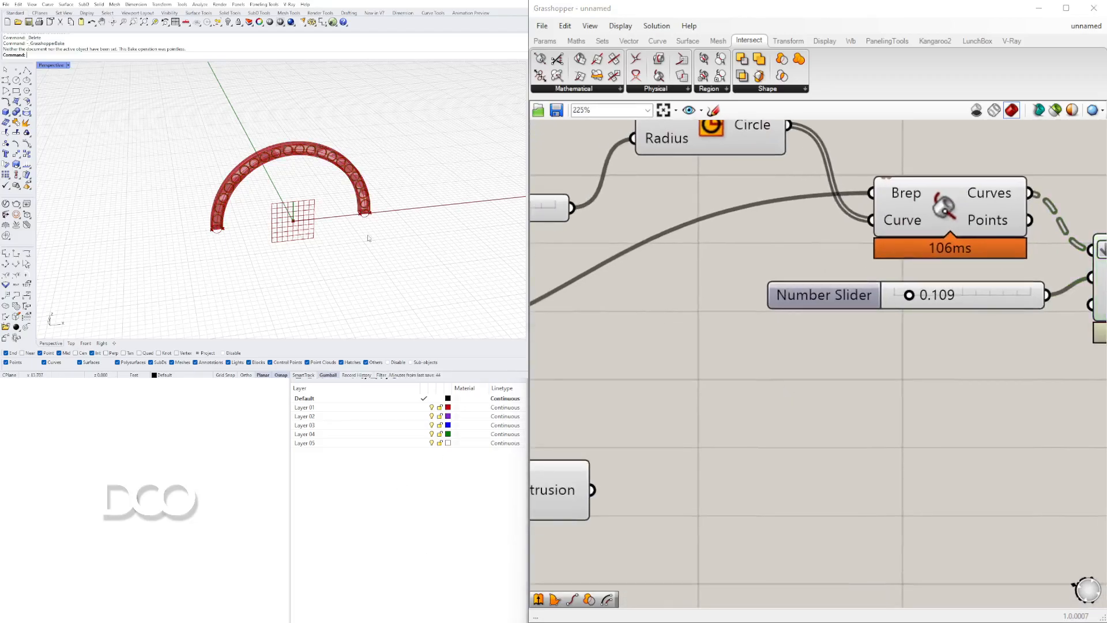
{"action": "scroll", "coordinate": [379, 237], "scroll_direction": "up", "scroll_amount": 6}
{"action": "right_click_drag", "start_coordinate": [379, 238], "coordinate": [393, 159]}
{"action": "scroll", "coordinate": [397, 121], "scroll_direction": "up", "scroll_amount": 5}
{"action": "scroll", "coordinate": [716, 248], "scroll_direction": "down", "scroll_amount": 2}
Set the count slider of the Divide Curve component to 26 and check the ring spacing along the arch
{"action": "right_click_drag", "start_coordinate": [675, 258], "coordinate": [1026, 300]}
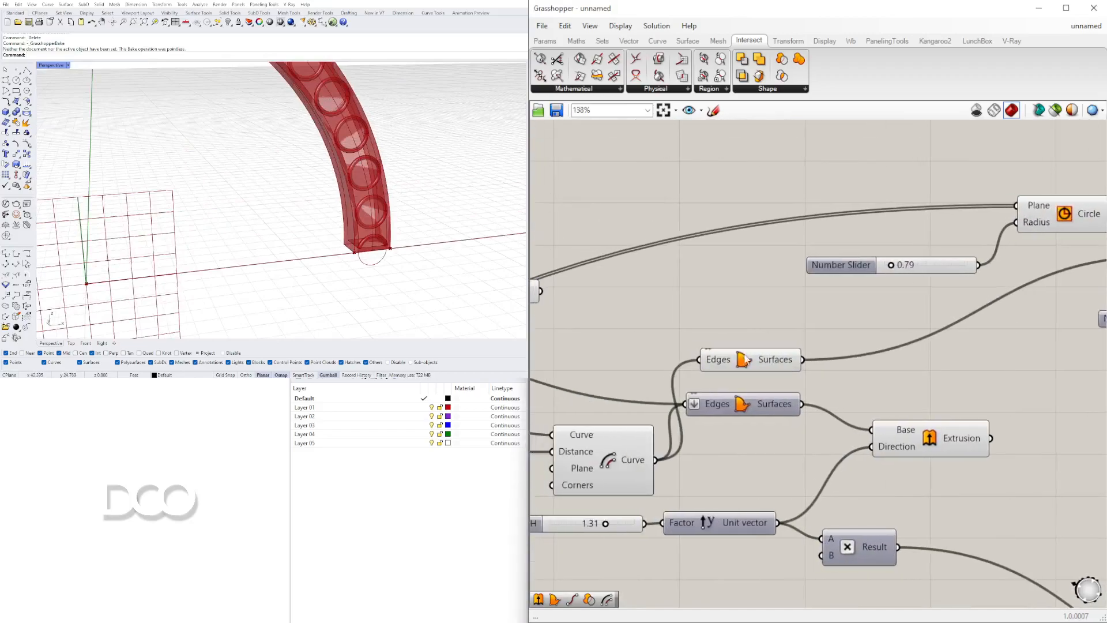
{"action": "scroll", "coordinate": [626, 404], "scroll_direction": "down", "scroll_amount": 2}
{"action": "right_click_drag", "start_coordinate": [620, 406], "coordinate": [907, 383]}
{"action": "scroll", "coordinate": [781, 382], "scroll_direction": "down", "scroll_amount": 2}
{"action": "right_click_drag", "start_coordinate": [780, 382], "coordinate": [859, 336]}
{"action": "right_click_drag", "start_coordinate": [604, 344], "coordinate": [1065, 306]}
{"action": "scroll", "coordinate": [776, 366], "scroll_direction": "up", "scroll_amount": 9}
{"action": "left_click_drag", "start_coordinate": [778, 370], "coordinate": [788, 372]}
{"action": "scroll", "coordinate": [407, 181], "scroll_direction": "down", "scroll_amount": 5}
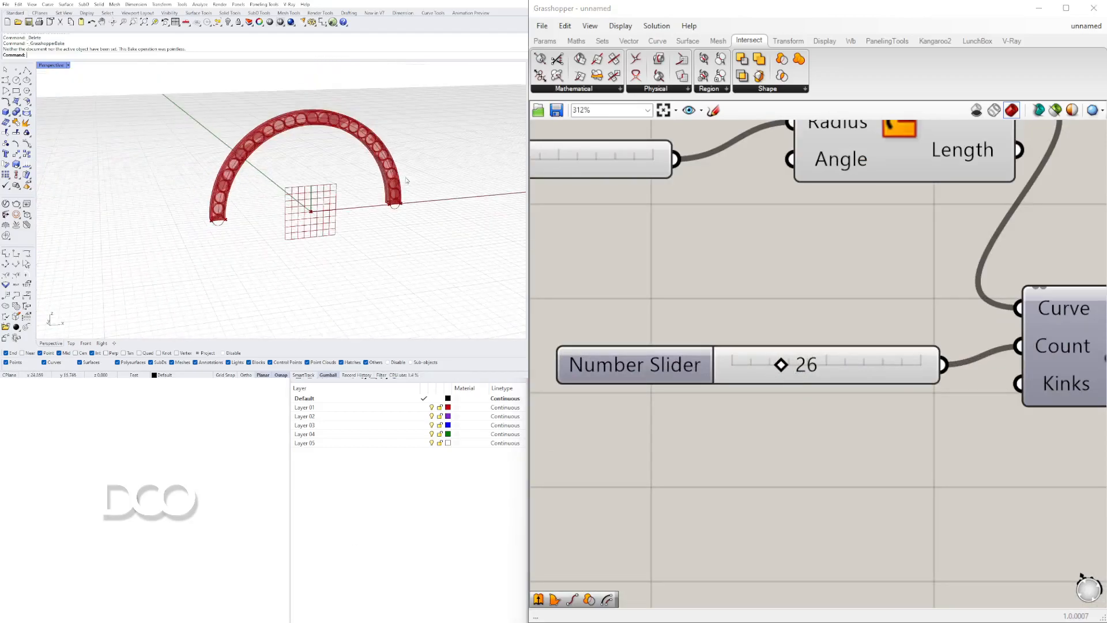
{"action": "scroll", "coordinate": [254, 115], "scroll_direction": "up", "scroll_amount": 8}
{"action": "scroll", "coordinate": [259, 119], "scroll_direction": "down", "scroll_amount": 7}
{"action": "right_click_drag", "start_coordinate": [251, 120], "coordinate": [272, 154]}
Duplicate the rung Move component beside the ring Pipe and connect the Pipe output to its Geometry input
{"action": "scroll", "coordinate": [724, 181], "scroll_direction": "down", "scroll_amount": 6}
{"action": "right_click_drag", "start_coordinate": [1067, 279], "coordinate": [761, 293]}
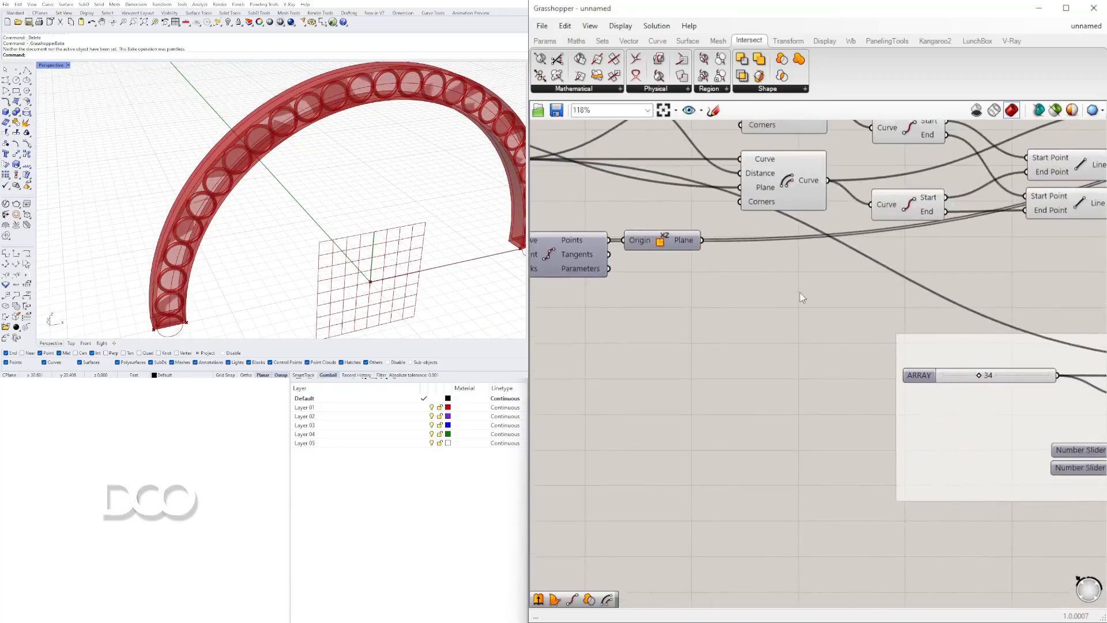
{"action": "scroll", "coordinate": [763, 297], "scroll_direction": "down", "scroll_amount": 8}
{"action": "scroll", "coordinate": [802, 382], "scroll_direction": "up", "scroll_amount": 3}
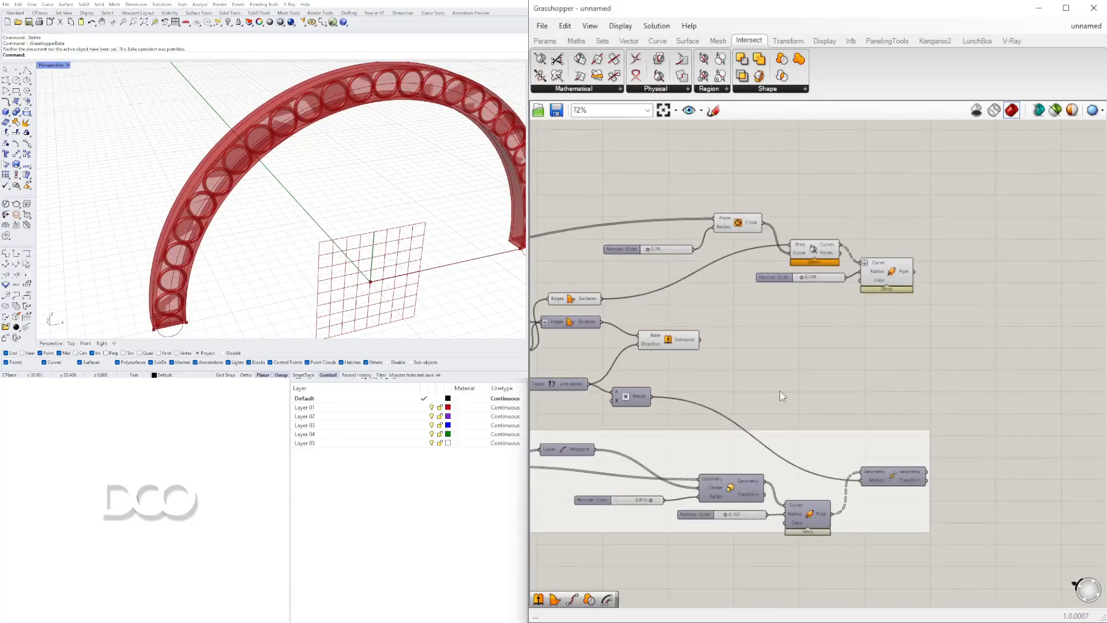
{"action": "right_click_drag", "start_coordinate": [802, 382], "coordinate": [843, 352]}
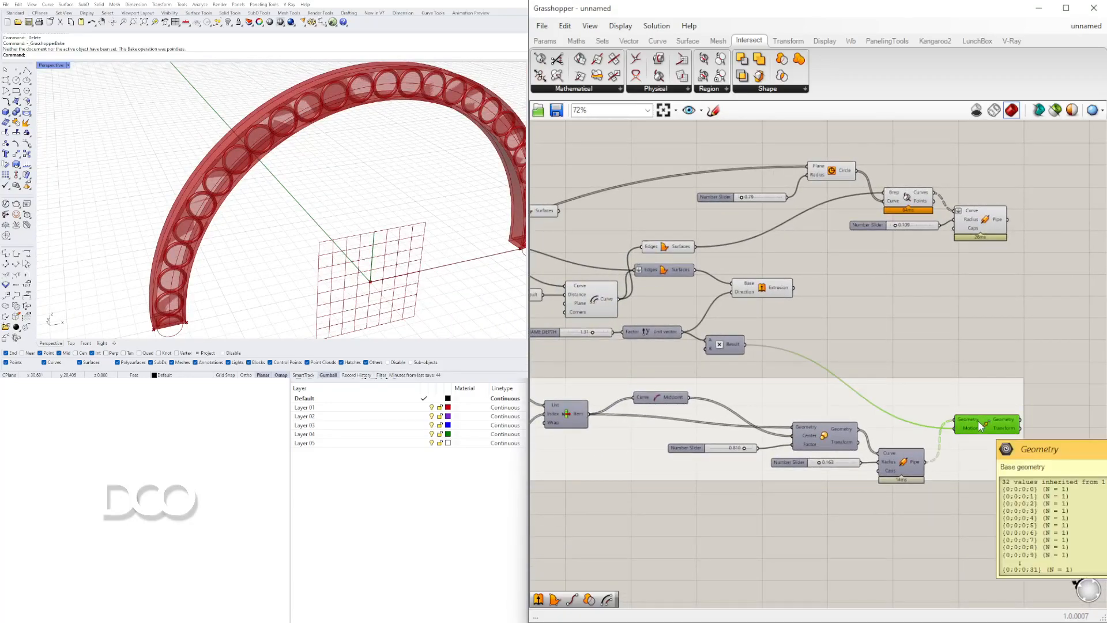
{"action": "scroll", "coordinate": [801, 421], "scroll_direction": "down", "scroll_amount": 2}
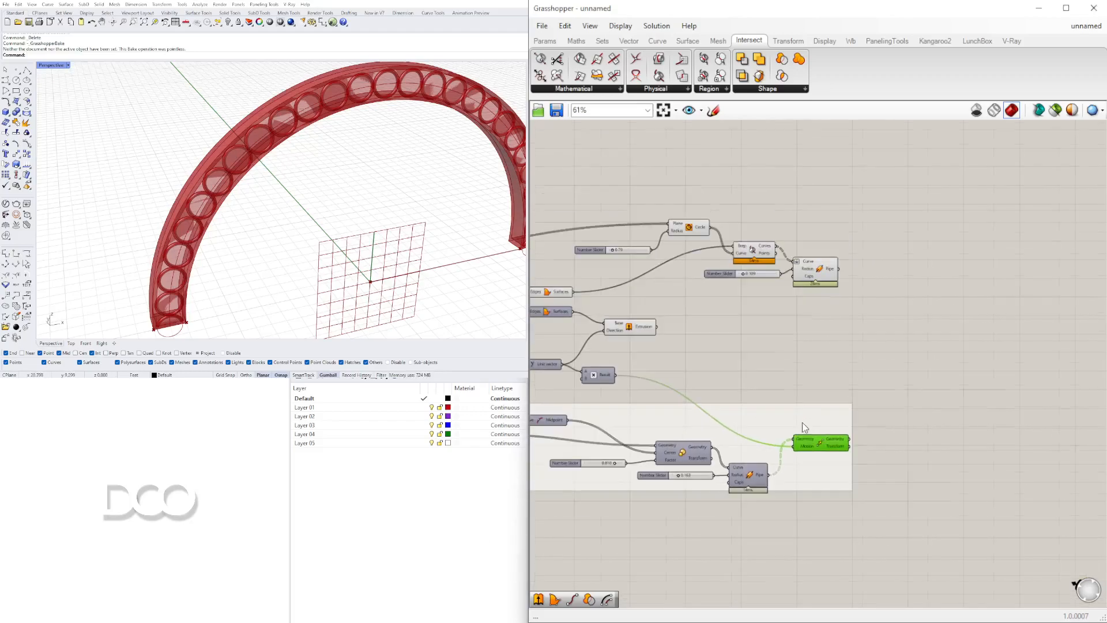
{"action": "left_click_drag", "start_coordinate": [846, 448], "coordinate": [919, 293]}
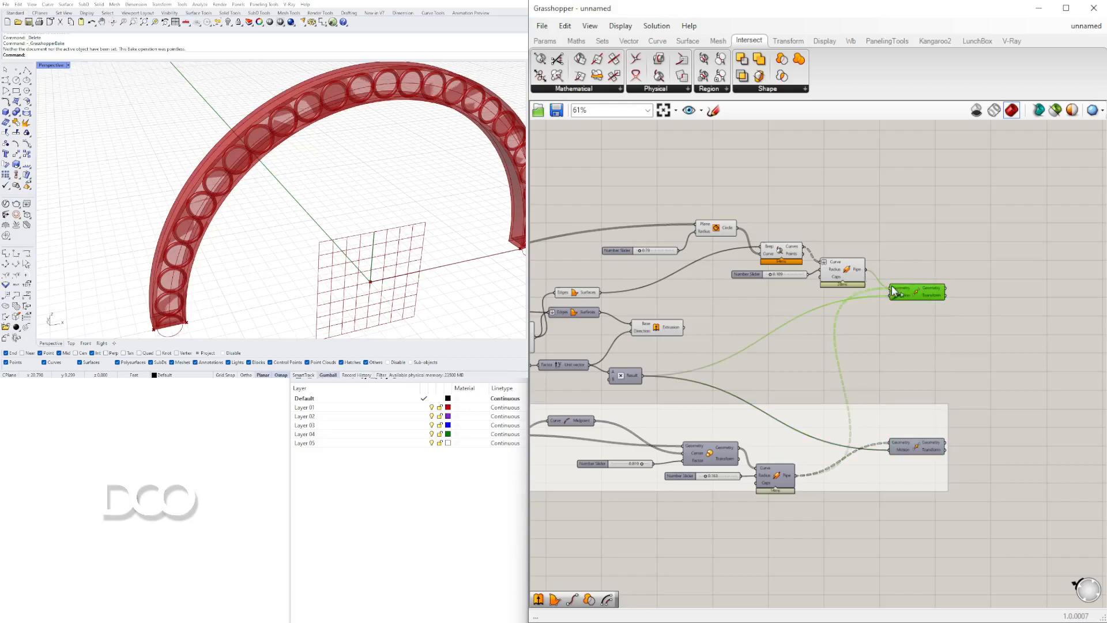
Turn on the preview of the duplicated Move component for the rings
{"action": "right_click", "coordinate": [917, 295]}
{"action": "left_click", "coordinate": [925, 313]}
{"action": "left_click", "coordinate": [926, 236]}
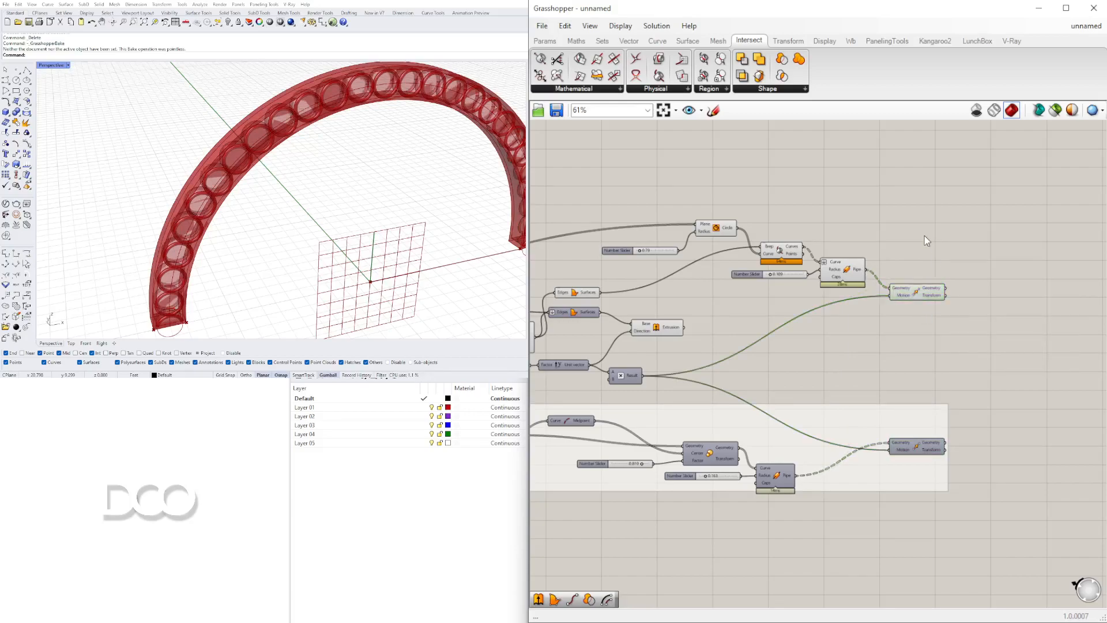
{"action": "left_click", "coordinate": [918, 297]}
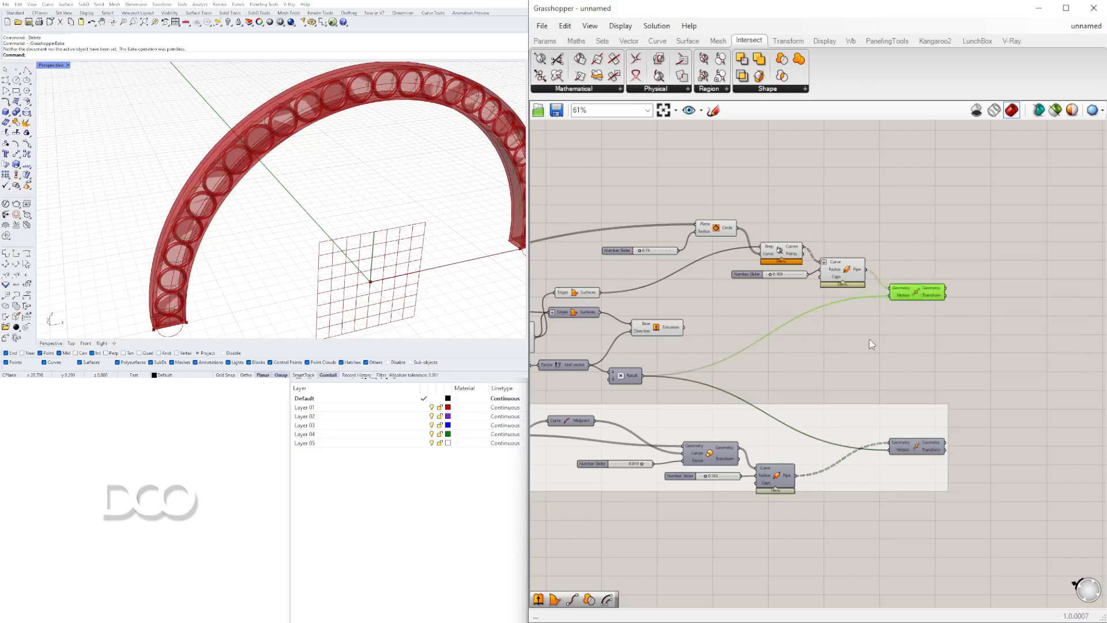
Hide the preview of the Circle, Brep | Curve and ring Pipe components
{"action": "left_click_drag", "start_coordinate": [865, 326], "coordinate": [667, 193]}
{"action": "middle_click", "coordinate": [703, 195]}
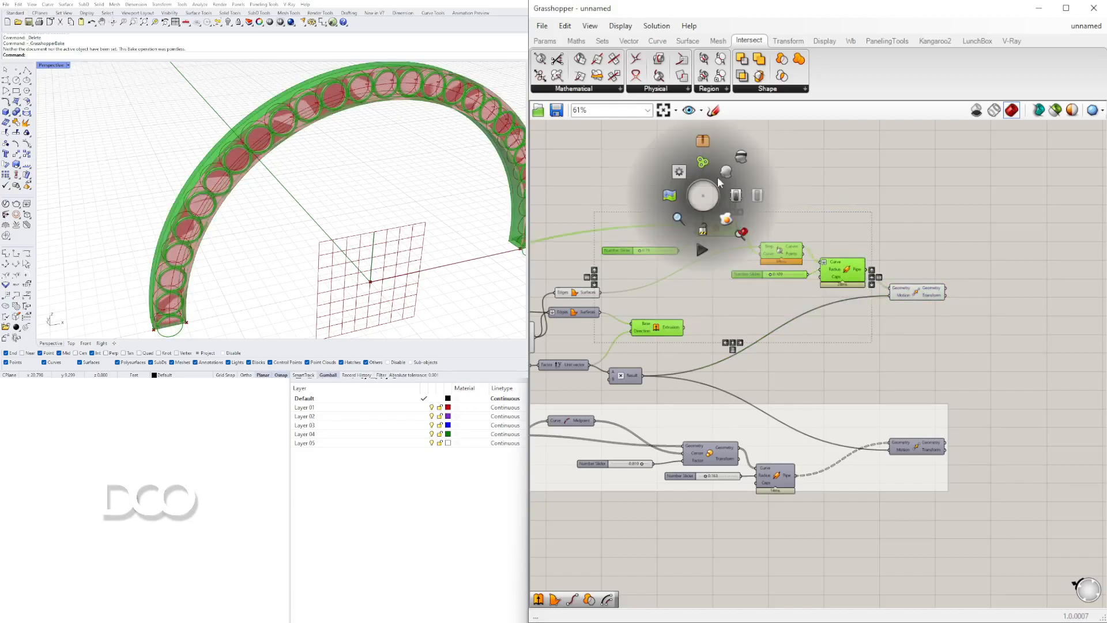
{"action": "mouse_move", "coordinate": [872, 361]}
{"action": "left_mouse_down"}
{"action": "mouse_move", "coordinate": [715, 218]}
{"action": "mouse_move", "coordinate": [706, 230]}
{"action": "left_mouse_up"}
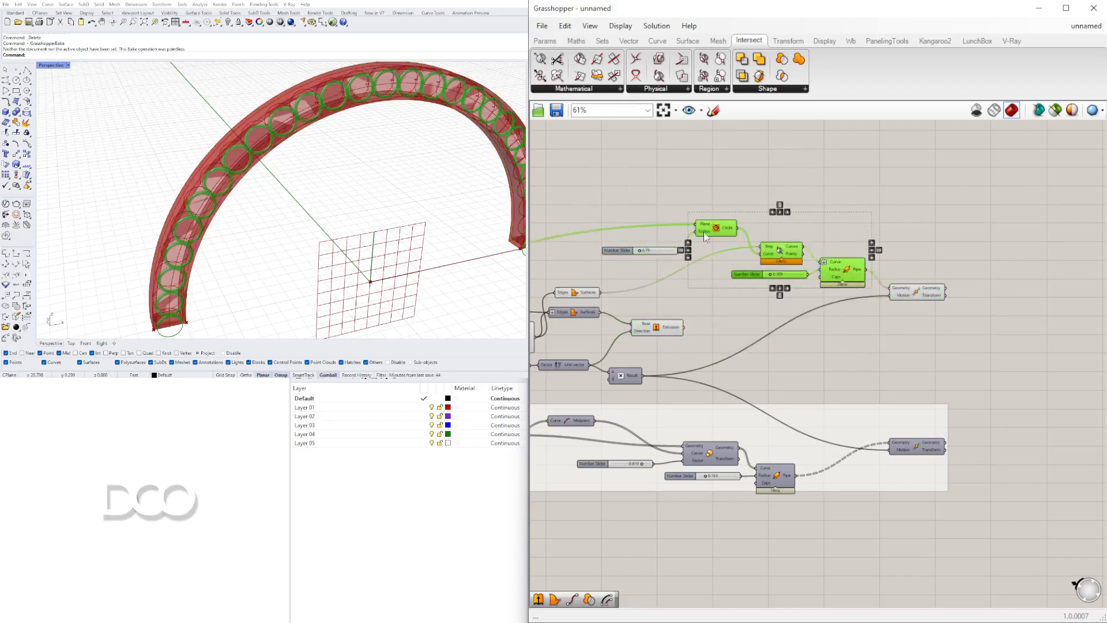
{"action": "middle_click", "coordinate": [725, 203]}
{"action": "left_click", "coordinate": [761, 164]}
{"action": "left_click", "coordinate": [663, 213]}
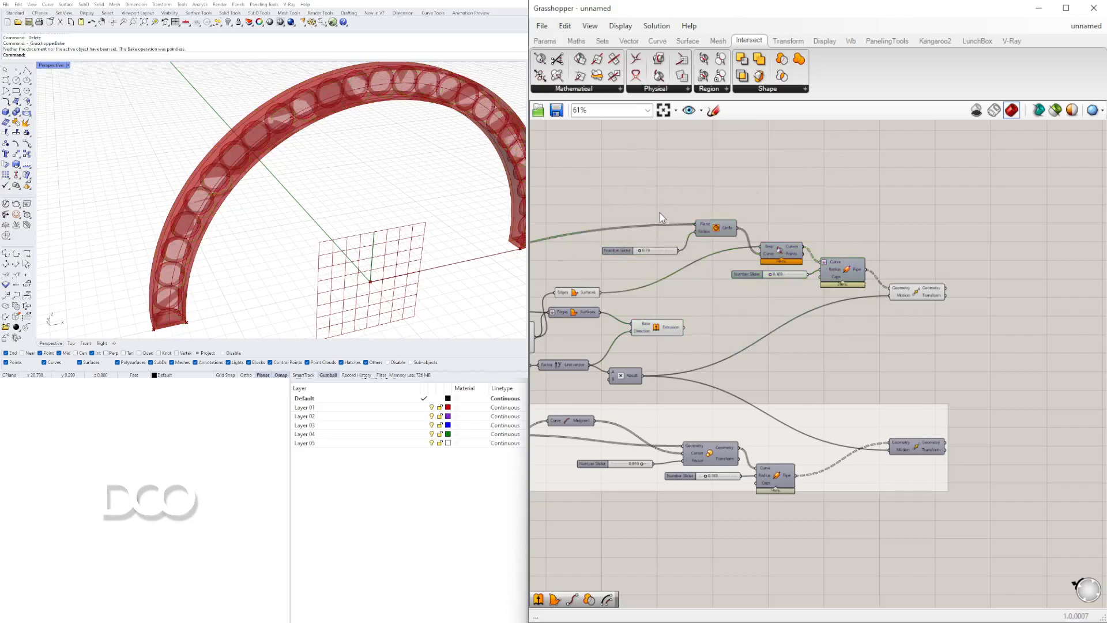
Rename the Circle's radius slider as CIRCLE SIZE
{"action": "scroll", "coordinate": [633, 240], "scroll_direction": "up", "scroll_amount": 3}
{"action": "right_click_drag", "start_coordinate": [633, 240], "coordinate": [788, 252]}
{"action": "scroll", "coordinate": [788, 251], "scroll_direction": "up", "scroll_amount": 3}
{"action": "right_click", "coordinate": [742, 282]}
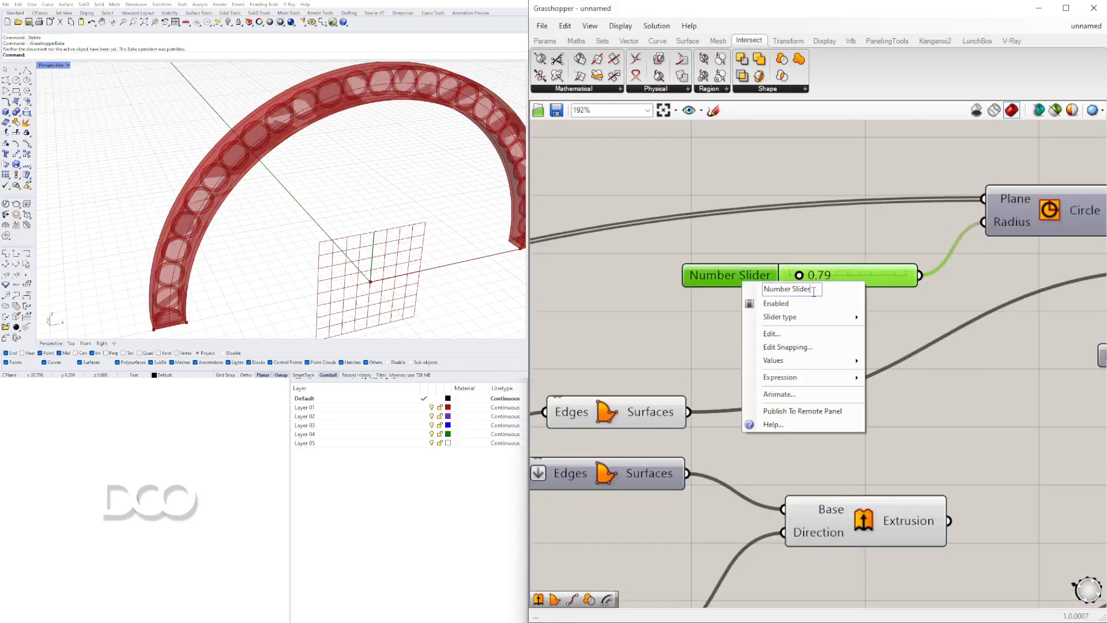
{"action": "type", "text": "CIRCLE SIZE"}
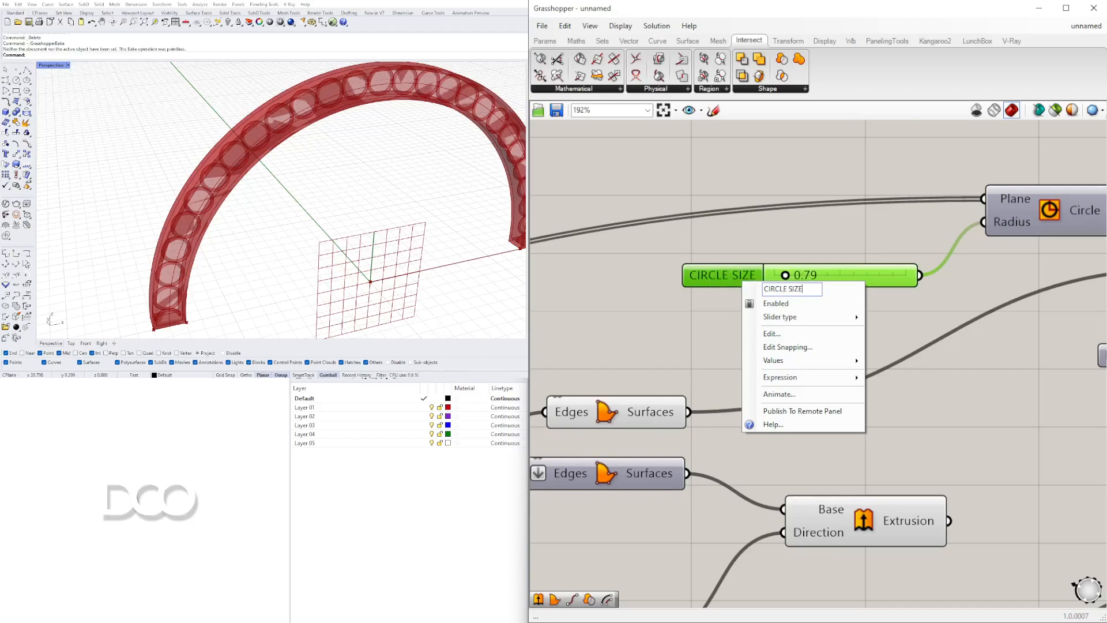
{"action": "key", "text": "Return"}
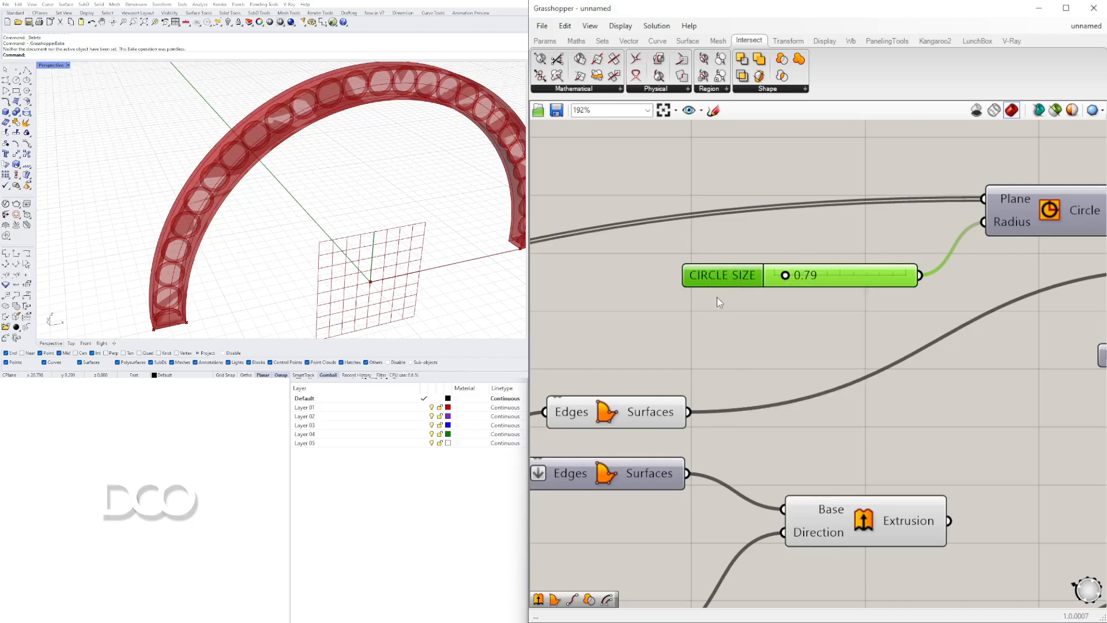
Rename the CIRCLE SIZE slider as CIRCLE SIZE2
{"action": "scroll", "coordinate": [721, 300], "scroll_direction": "down", "scroll_amount": 8}
{"action": "scroll", "coordinate": [1042, 296], "scroll_direction": "up", "scroll_amount": 7}
{"action": "right_click", "coordinate": [996, 249]}
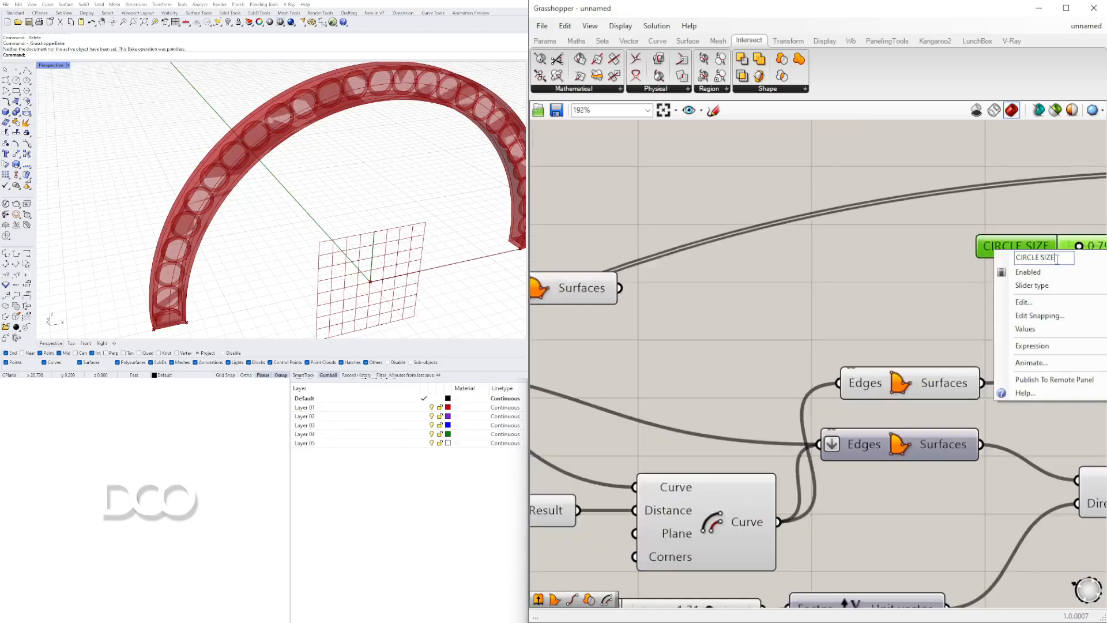
{"action": "left_click", "coordinate": [960, 177]}
{"action": "scroll", "coordinate": [932, 245], "scroll_direction": "down", "scroll_amount": 5}
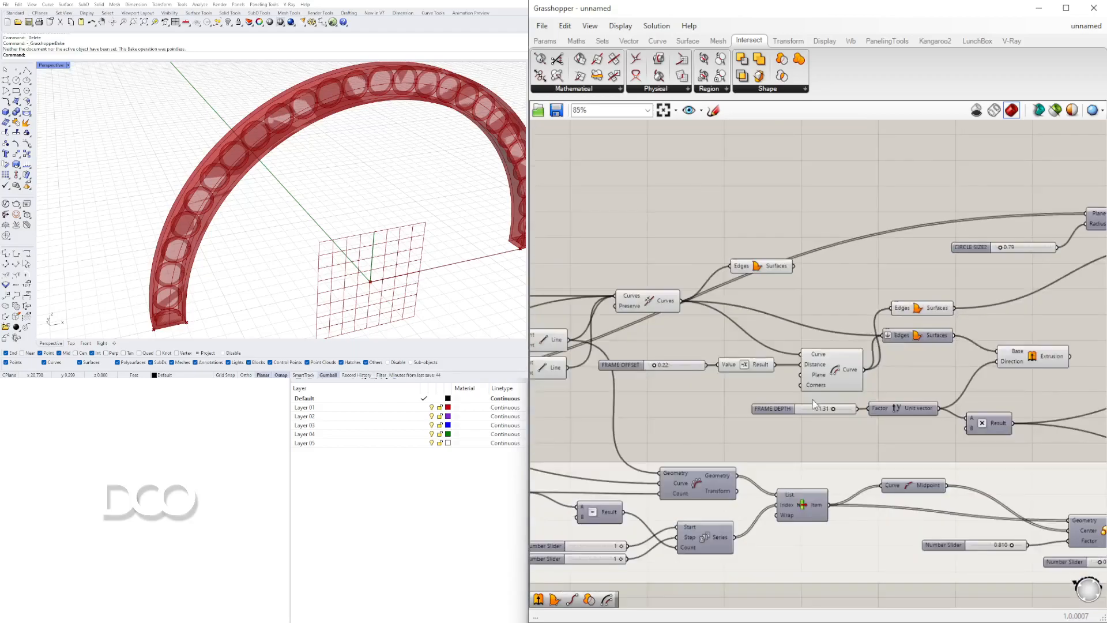
Rename the Circle's radius slider as CIRCLE SIZE1 and copy its name text for reuse
{"action": "right_click_drag", "start_coordinate": [803, 400], "coordinate": [958, 361]}
{"action": "right_click_drag", "start_coordinate": [639, 479], "coordinate": [551, 454]}
{"action": "right_click_drag", "start_coordinate": [992, 342], "coordinate": [644, 416]}
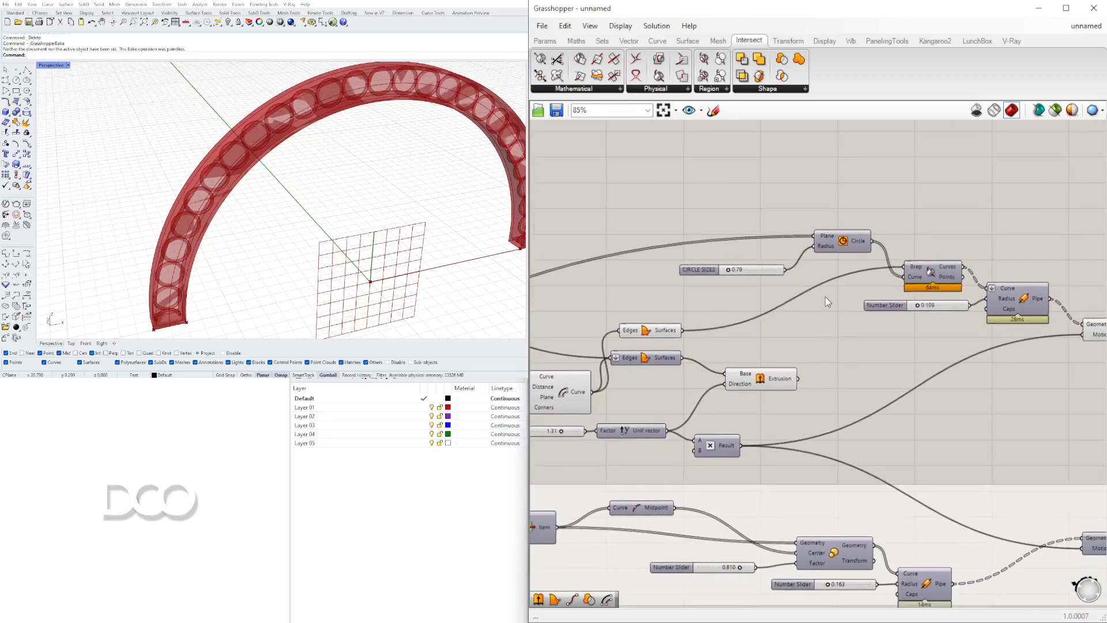
{"action": "scroll", "coordinate": [737, 271], "scroll_direction": "up", "scroll_amount": 5}
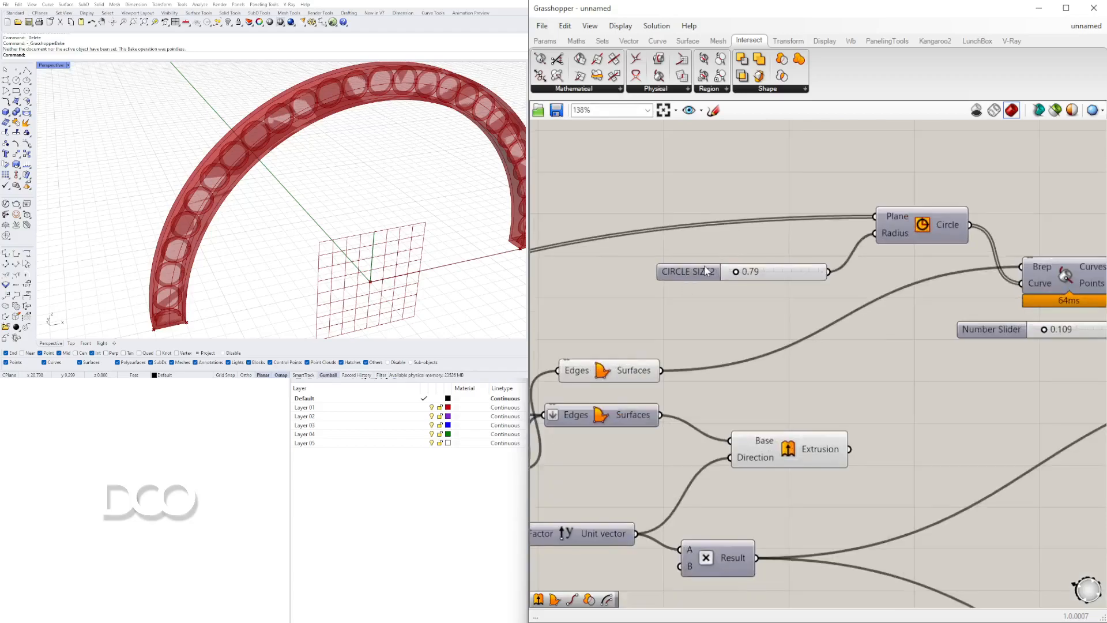
{"action": "right_click", "coordinate": [696, 270]}
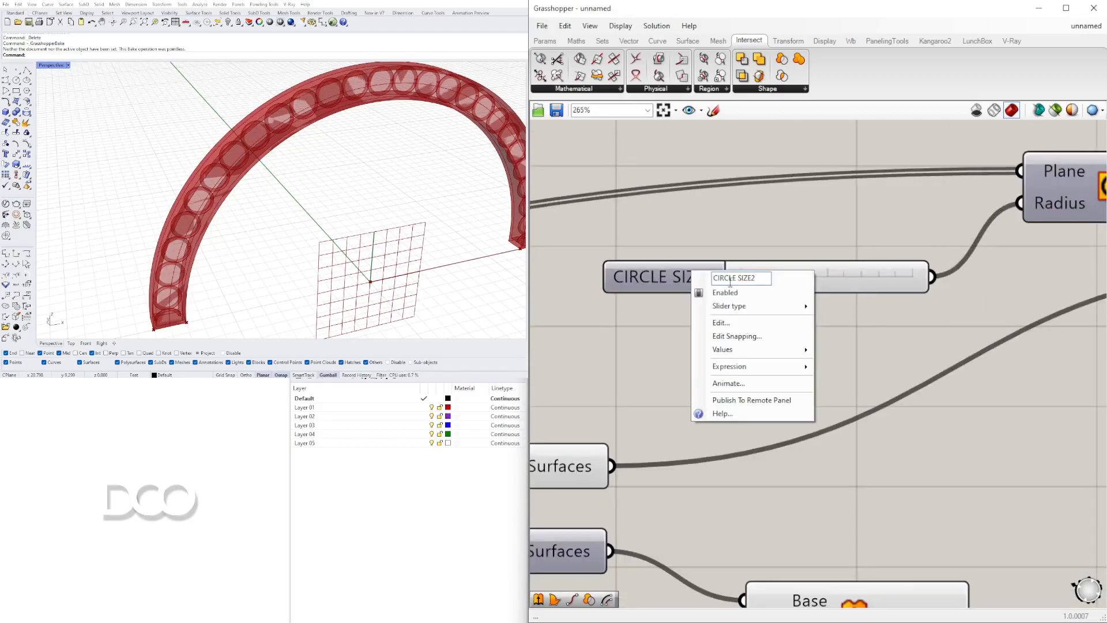
{"action": "left_click", "coordinate": [769, 280]}
{"action": "key", "text": "ctrl+c"}
{"action": "left_click", "coordinate": [808, 228]}
{"action": "scroll", "coordinate": [808, 229], "scroll_direction": "down", "scroll_amount": 3}
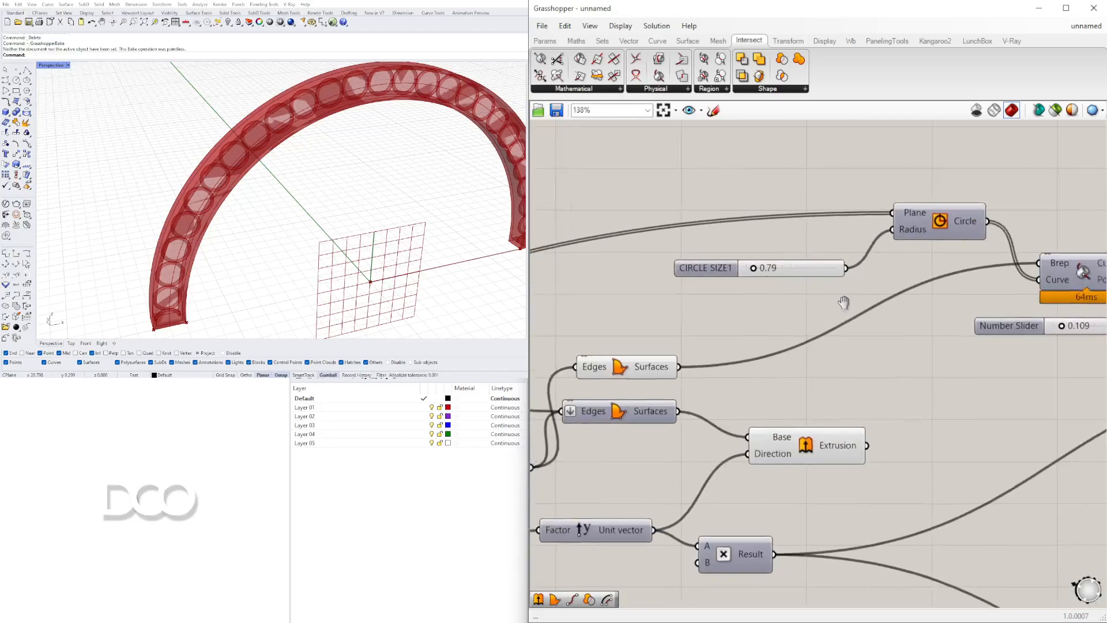
Rename the ring Pipe's radius slider as CIRCLE SIZE2
{"action": "right_click_drag", "start_coordinate": [885, 302], "coordinate": [722, 308]}
{"action": "right_click", "coordinate": [850, 330]}
{"action": "left_click", "coordinate": [901, 339]}
{"action": "key", "text": "ctrl+a"}
{"action": "key", "text": "ctrl+v"}
{"action": "type", "text": "2"}
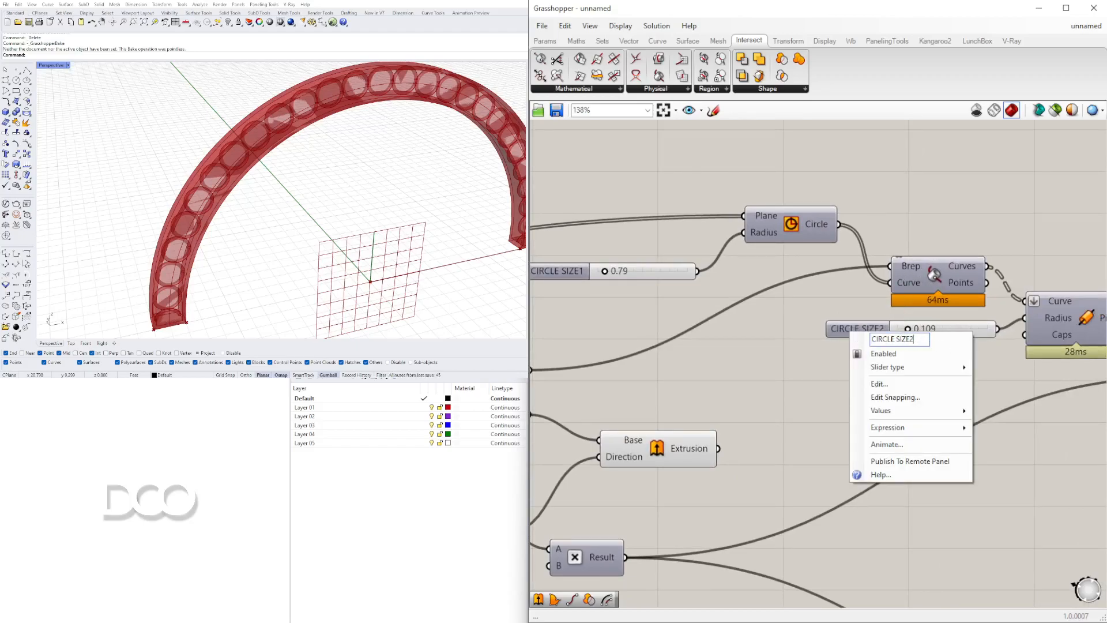
{"action": "left_click", "coordinate": [953, 168]}
{"action": "scroll", "coordinate": [953, 168], "scroll_direction": "down", "scroll_amount": 3}
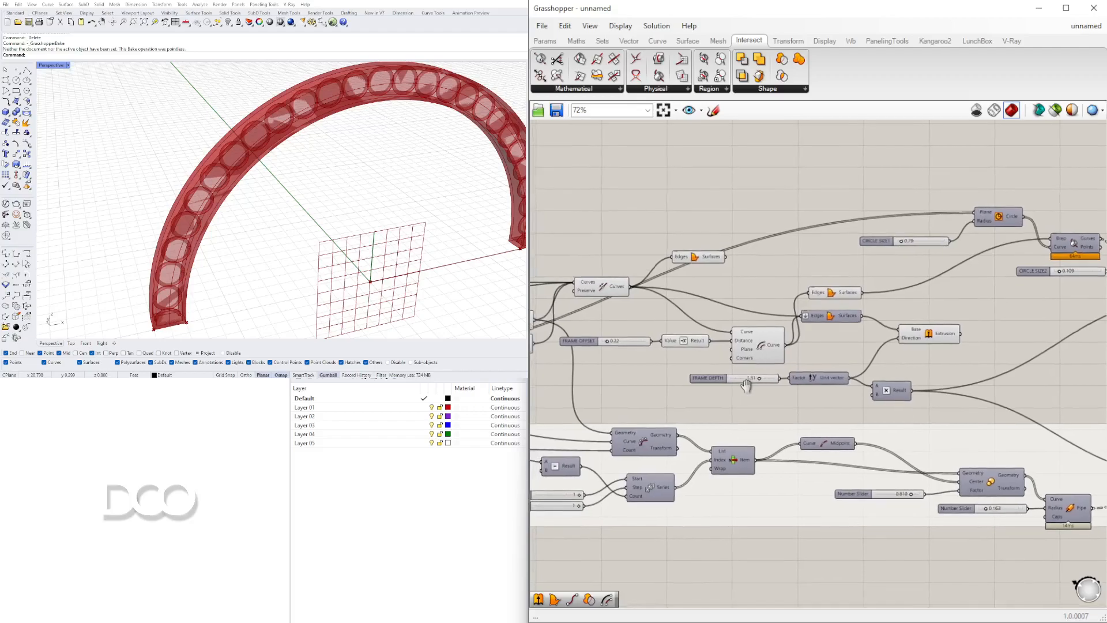
{"action": "right_click_drag", "start_coordinate": [863, 432], "coordinate": [706, 378]}
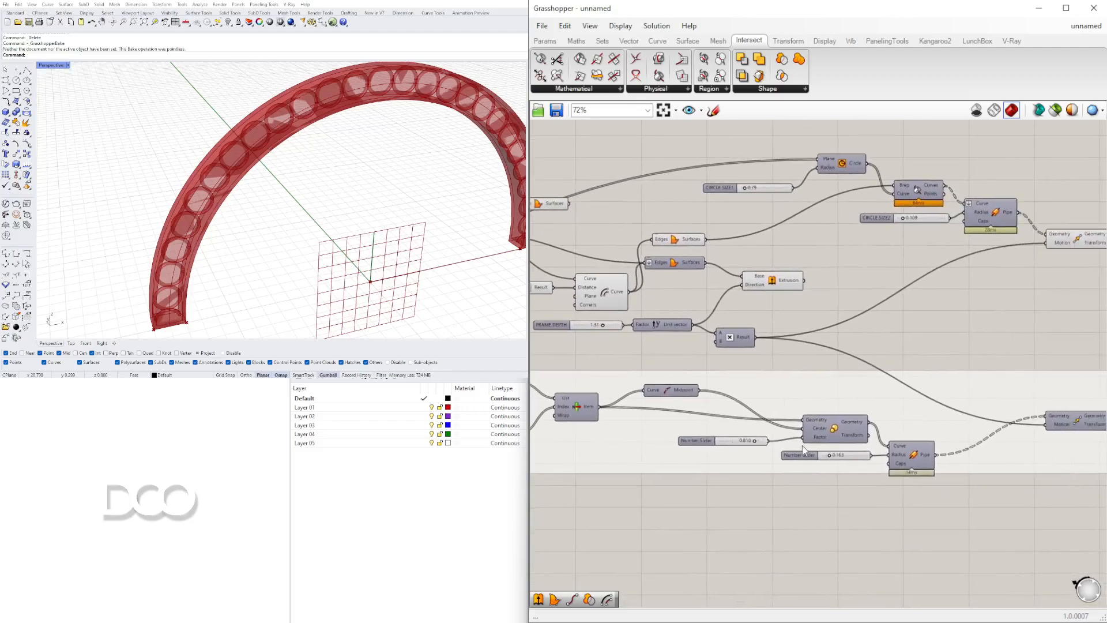
Rename the number slider feeding the Scale component's factor as STRUCTURE SCALE
{"action": "scroll", "coordinate": [805, 436], "scroll_direction": "up", "scroll_amount": 5}
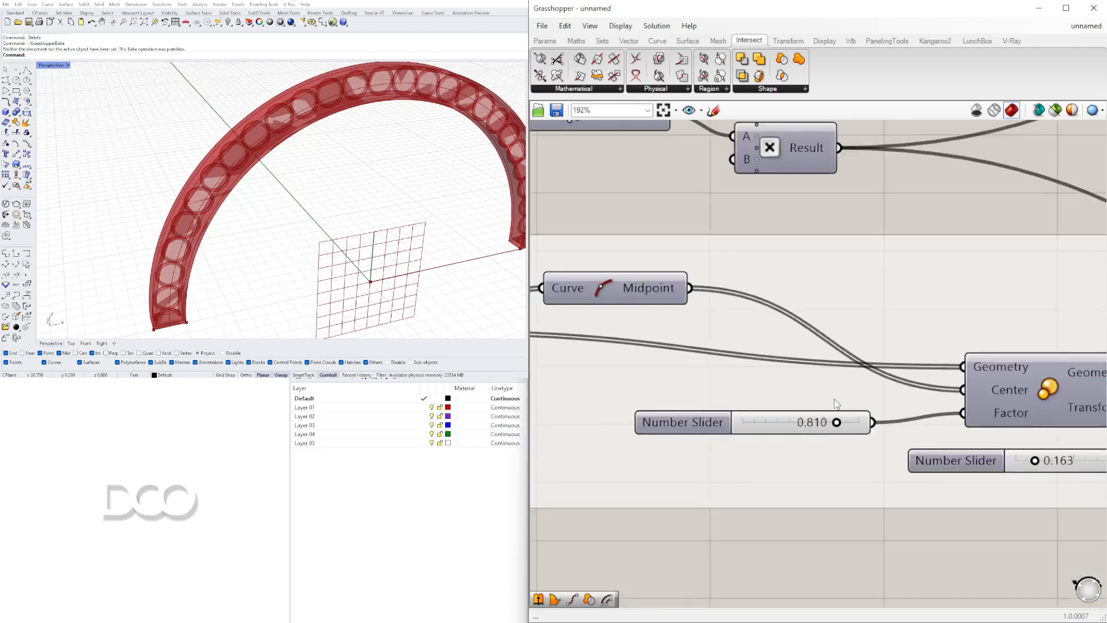
{"action": "right_click", "coordinate": [732, 436]}
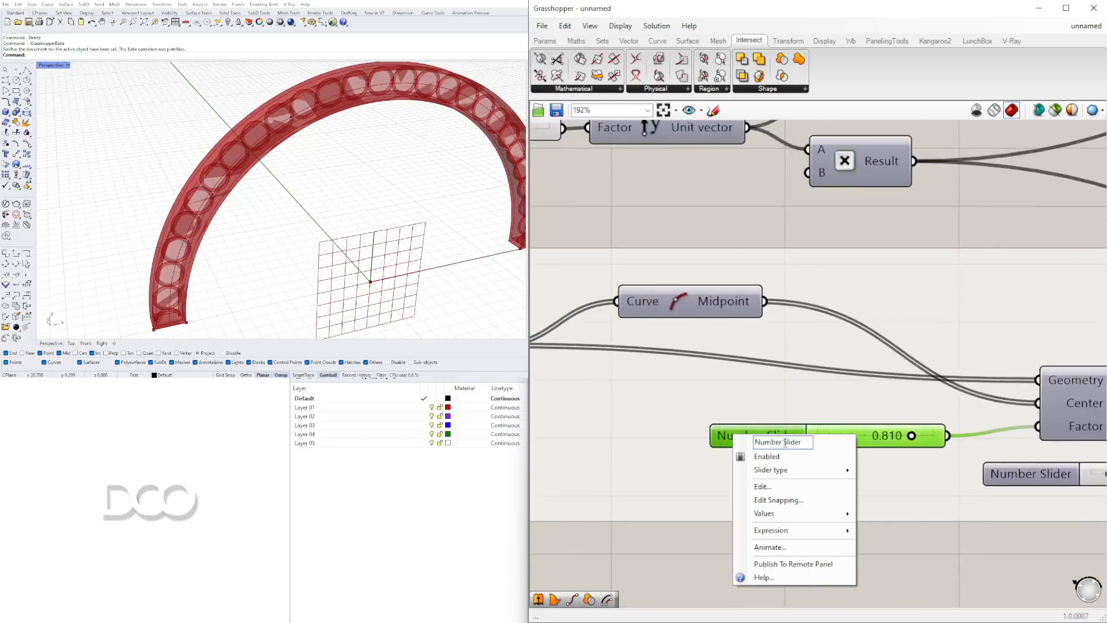
{"action": "double_click", "coordinate": [789, 442]}
{"action": "type", "text": "ST"}
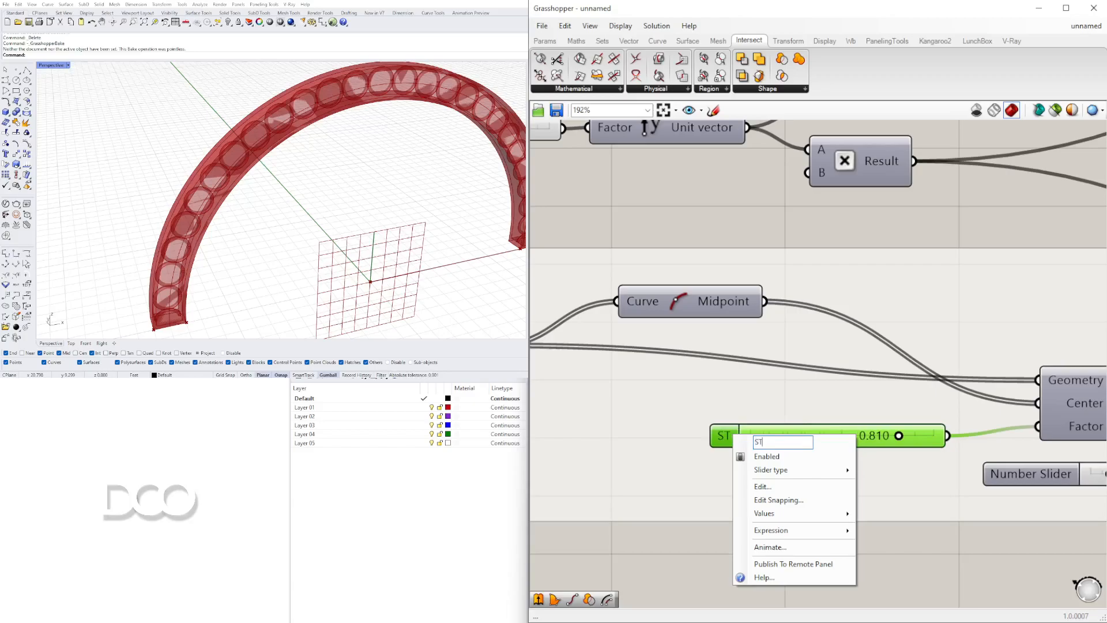
{"action": "type", "text": "RUCTURE"}
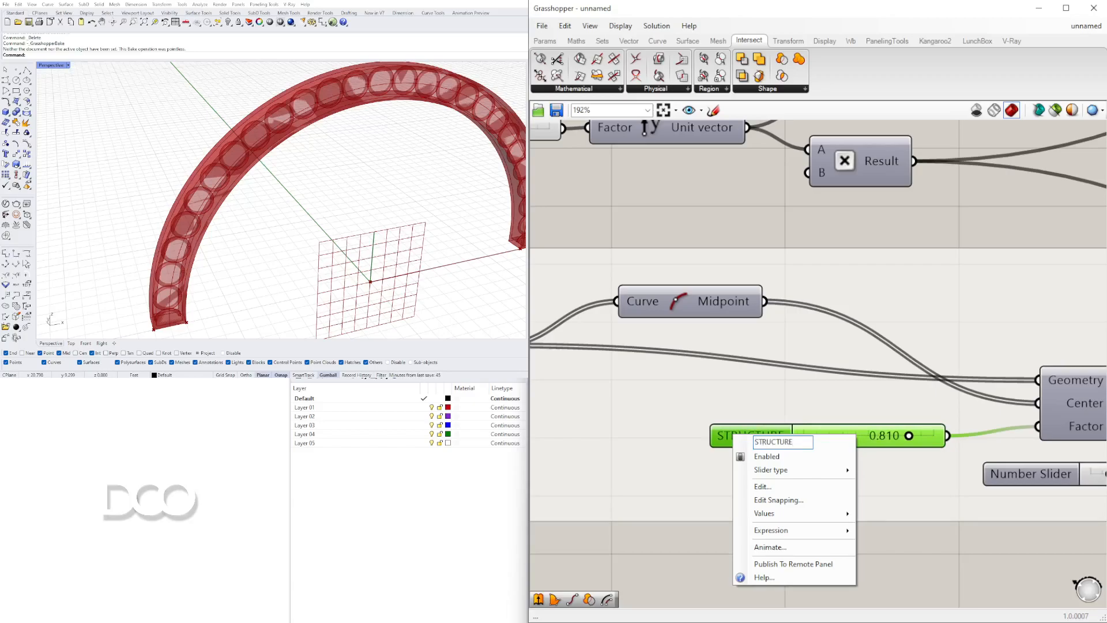
{"action": "type", "text": " SCA;E"}
{"action": "key", "text": "Return"}
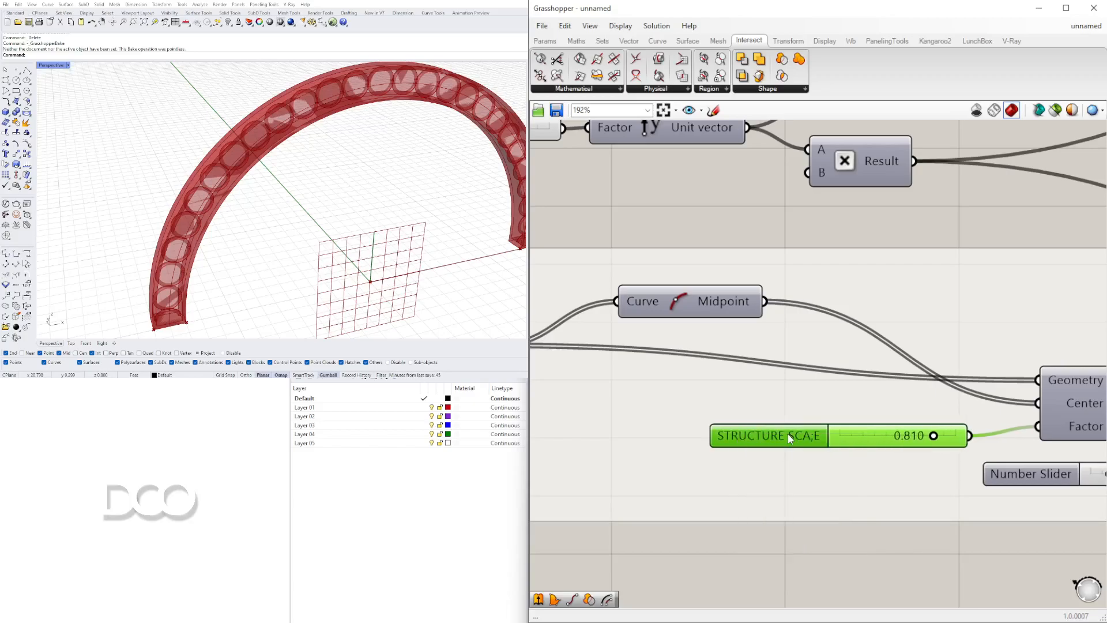
{"action": "right_click", "coordinate": [795, 435]}
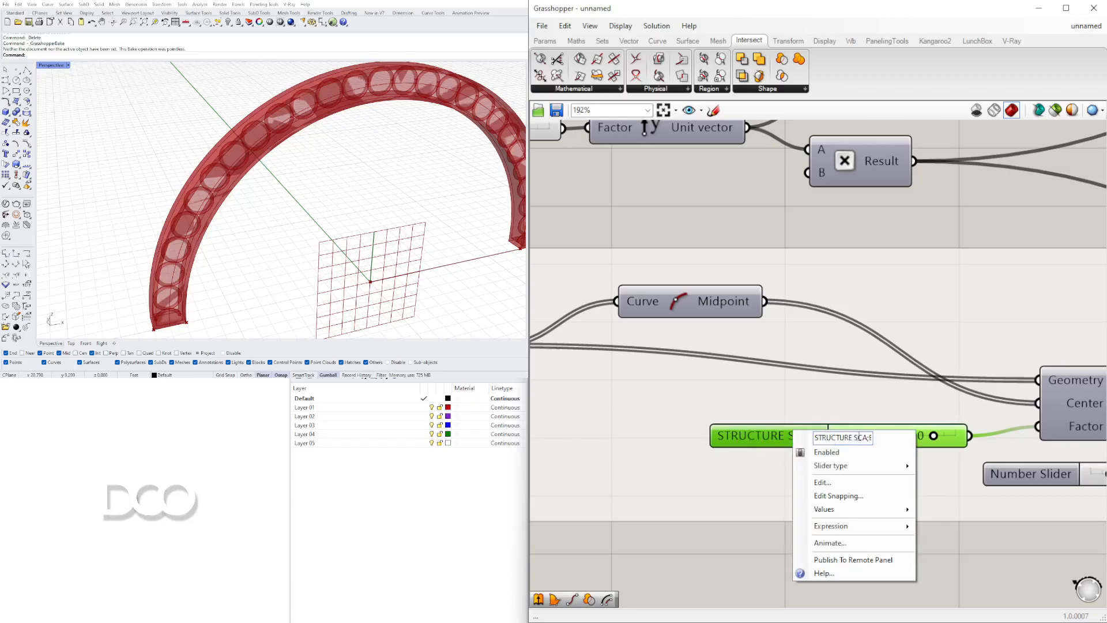
{"action": "key", "text": "BackSpace"}
{"action": "key", "text": "BackSpace"}
{"action": "type", "text": "L"}
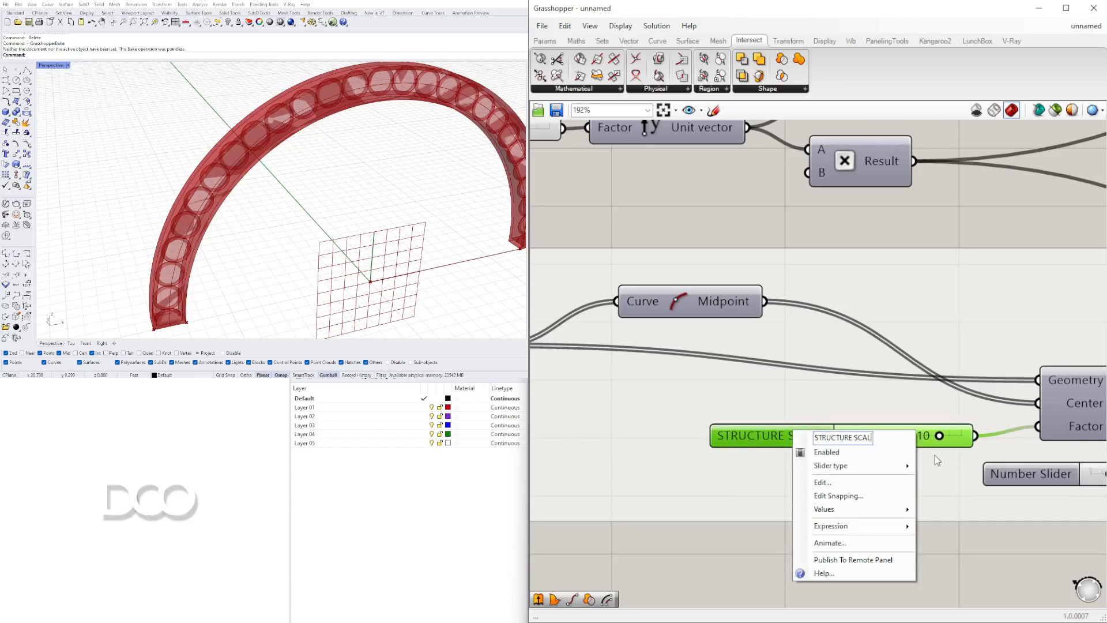
{"action": "left_click_drag", "start_coordinate": [863, 438], "coordinate": [877, 441]}
{"action": "type", "text": "ALE"}
{"action": "left_click", "coordinate": [995, 307]}
Rename the number slider feeding the rung Pipe's radius as STRUCTURE SIZE 3
{"action": "scroll", "coordinate": [995, 306], "scroll_direction": "down", "scroll_amount": 4}
{"action": "right_click_drag", "start_coordinate": [995, 306], "coordinate": [879, 314]}
{"action": "left_click", "coordinate": [966, 490]}
{"action": "right_click_drag", "start_coordinate": [966, 491], "coordinate": [880, 491]}
{"action": "left_click", "coordinate": [950, 405]}
{"action": "scroll", "coordinate": [842, 403], "scroll_direction": "up", "scroll_amount": 3}
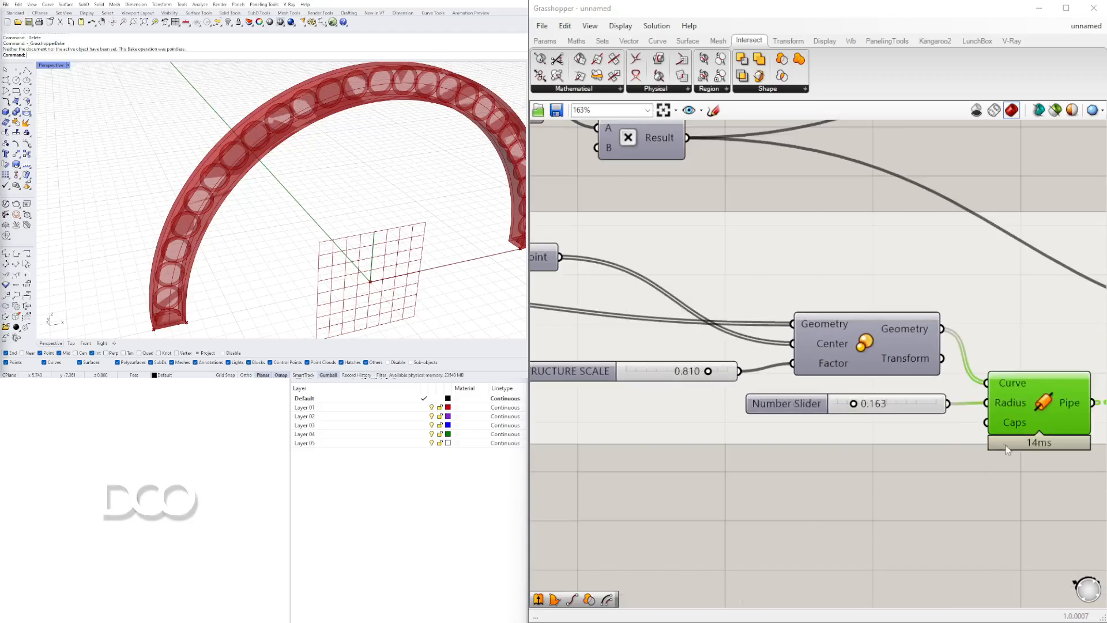
{"action": "scroll", "coordinate": [854, 406], "scroll_direction": "up", "scroll_amount": 3}
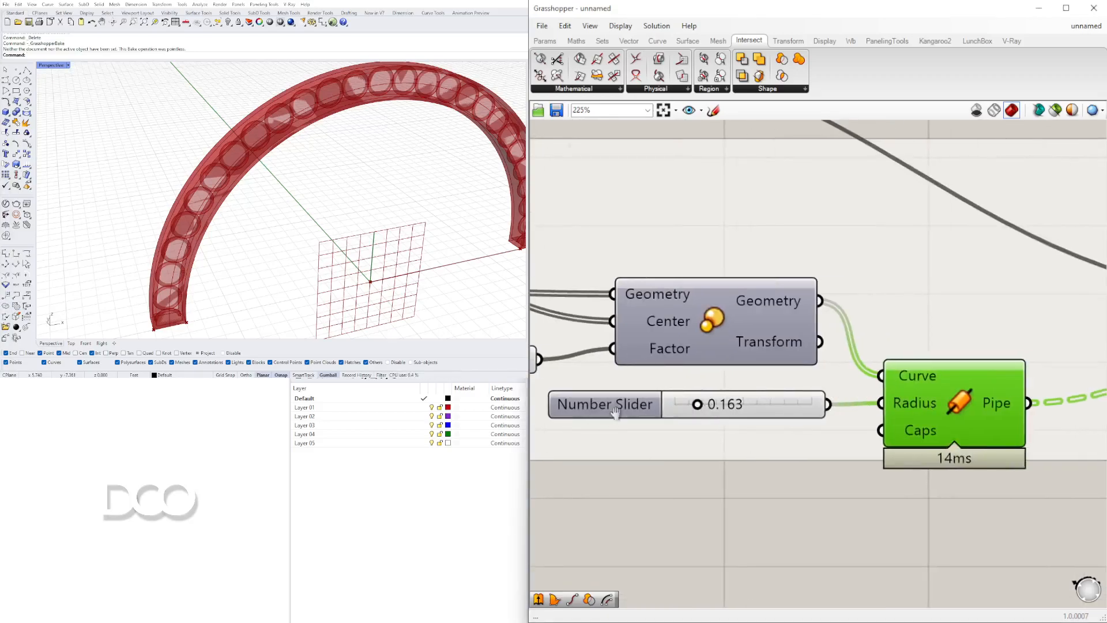
{"action": "right_click_drag", "start_coordinate": [607, 417], "coordinate": [673, 410]}
{"action": "right_click", "coordinate": [673, 410]}
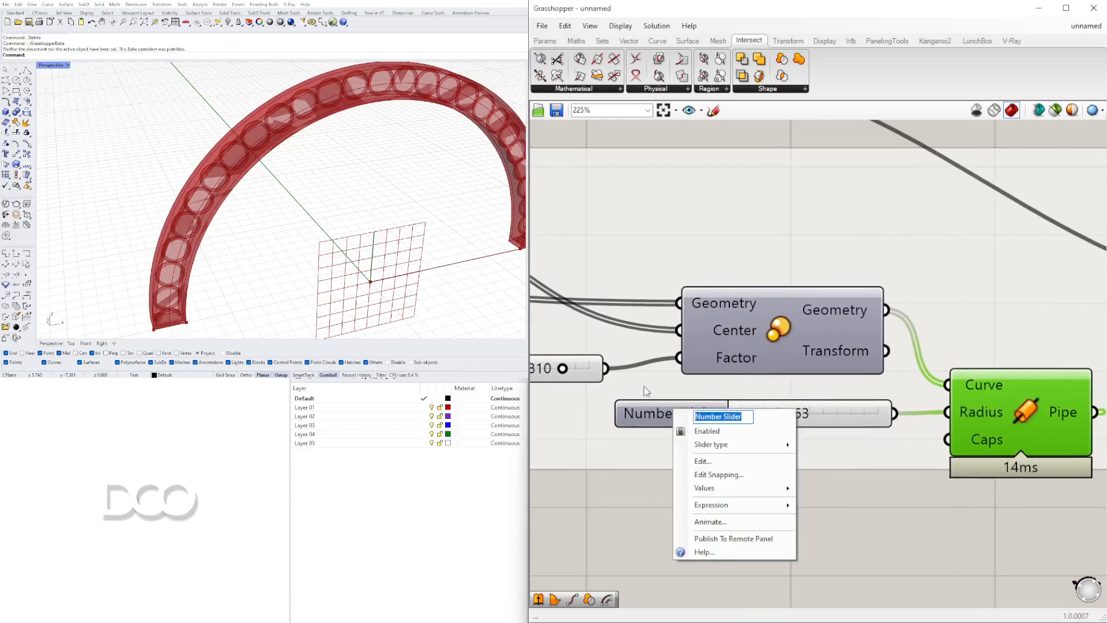
{"action": "type", "text": "STRUCTU"}
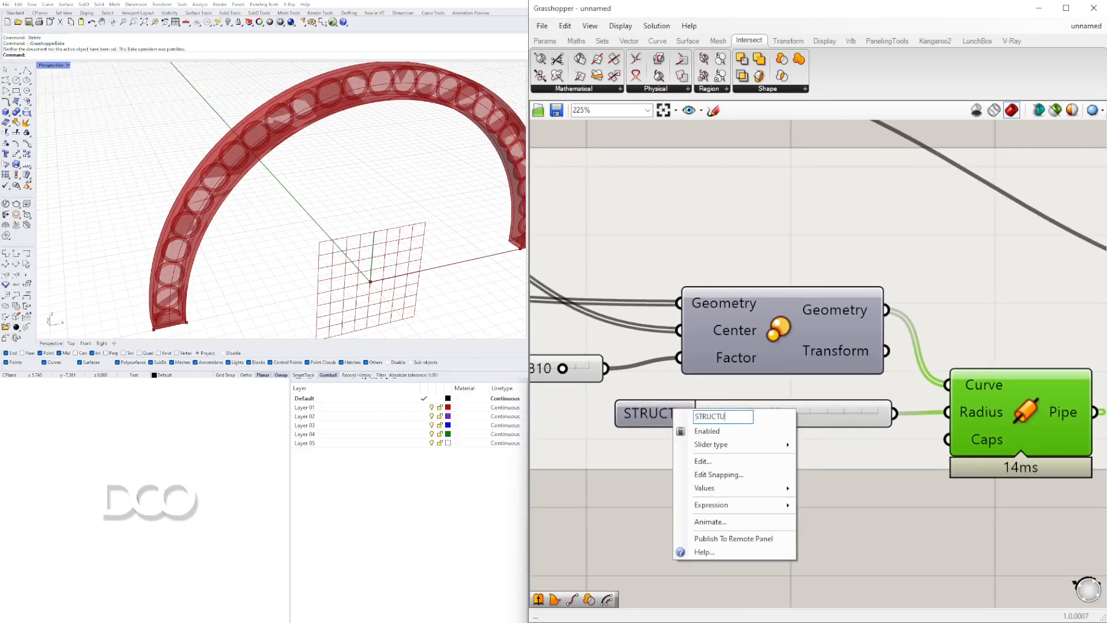
{"action": "type", "text": "RE SIZE"}
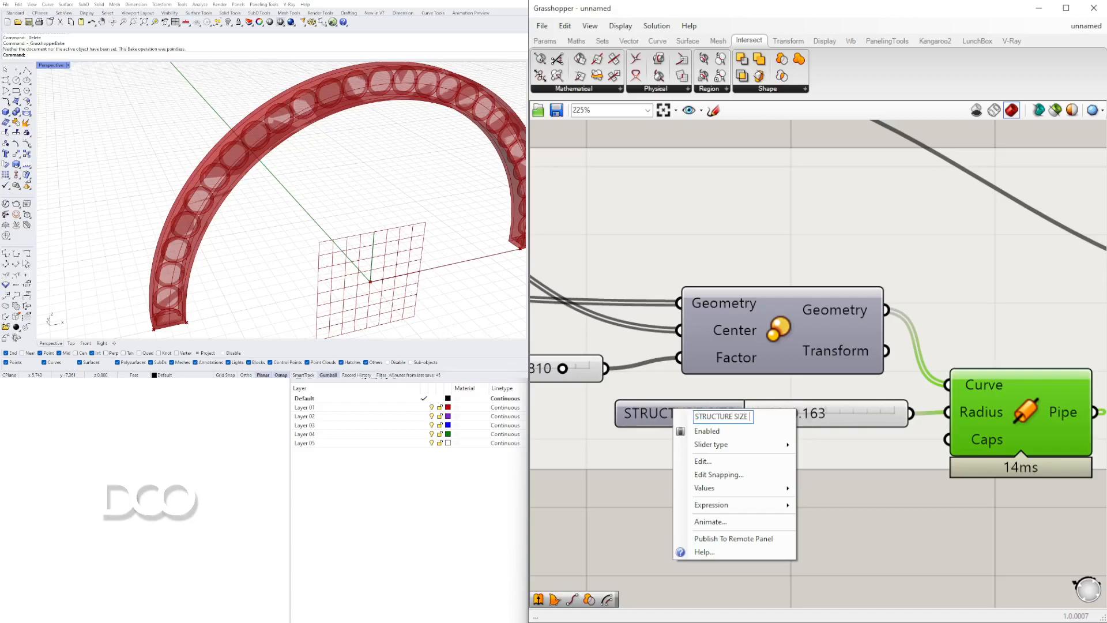
{"action": "type", "text": " 3"}
{"action": "key", "text": "Return"}
Increase the STRUCTURE SIZE 3 slider to about 0.186
{"action": "scroll", "coordinate": [727, 393], "scroll_direction": "down", "scroll_amount": 5}
{"action": "scroll", "coordinate": [658, 382], "scroll_direction": "up", "scroll_amount": 4}
{"action": "right_click_drag", "start_coordinate": [658, 382], "coordinate": [807, 394]}
{"action": "scroll", "coordinate": [808, 393], "scroll_direction": "down", "scroll_amount": 2}
{"action": "right_click_drag", "start_coordinate": [1088, 406], "coordinate": [890, 408]}
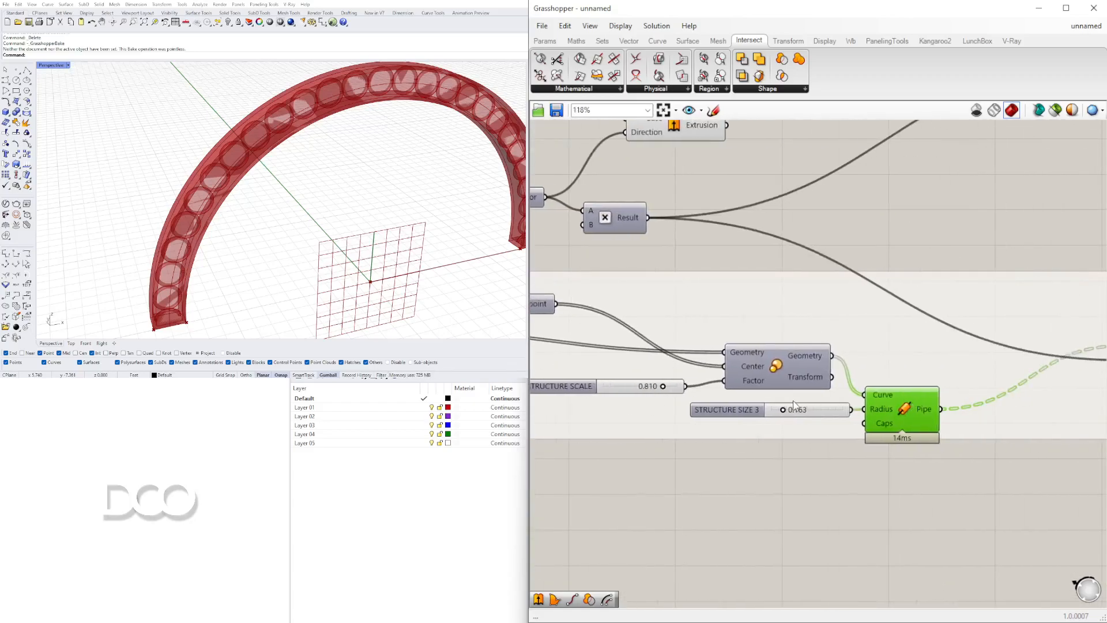
{"action": "scroll", "coordinate": [798, 407], "scroll_direction": "up", "scroll_amount": 4}
{"action": "left_click_drag", "start_coordinate": [791, 421], "coordinate": [797, 420]}
{"action": "scroll", "coordinate": [811, 374], "scroll_direction": "down", "scroll_amount": 5}
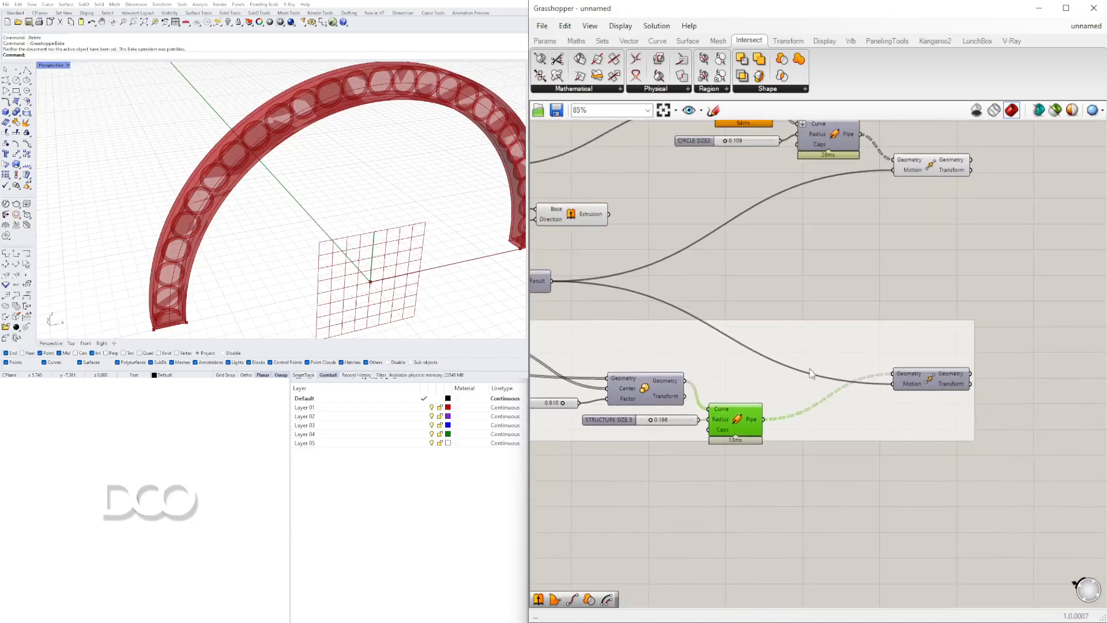
Turn off the preview of the upper chain of components that builds the arch frame
{"action": "scroll", "coordinate": [811, 374], "scroll_direction": "down", "scroll_amount": 3}
{"action": "left_click", "coordinate": [885, 274]}
{"action": "left_click", "coordinate": [864, 330]}
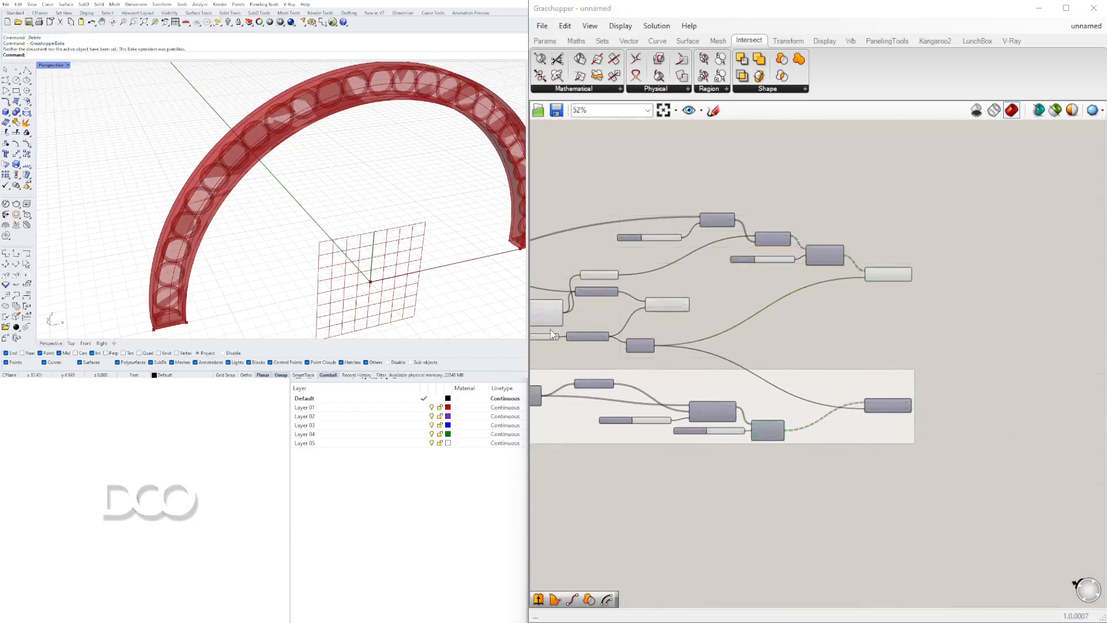
{"action": "right_click_drag", "start_coordinate": [697, 339], "coordinate": [1036, 338]}
{"action": "right_click_drag", "start_coordinate": [853, 325], "coordinate": [905, 338]}
{"action": "scroll", "coordinate": [905, 338], "scroll_direction": "down", "scroll_amount": 3}
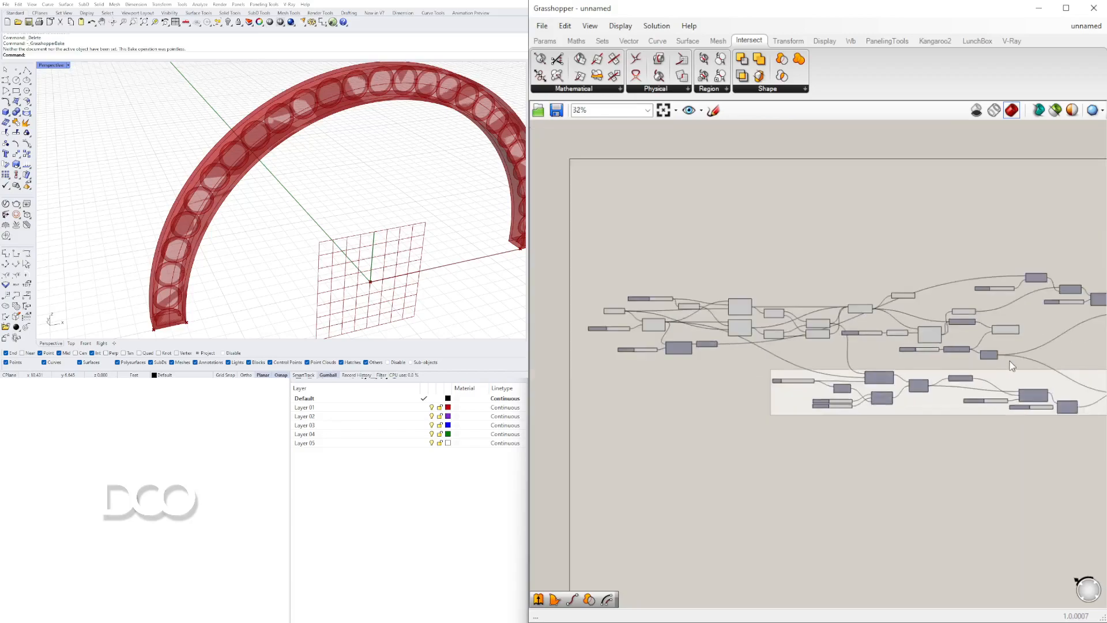
{"action": "left_click_drag", "start_coordinate": [1028, 362], "coordinate": [650, 254]}
{"action": "middle_click", "coordinate": [629, 254]}
{"action": "left_click", "coordinate": [668, 215]}
Turn the preview of the frame's Extrusion component back on
{"action": "scroll", "coordinate": [715, 286], "scroll_direction": "up", "scroll_amount": 5}
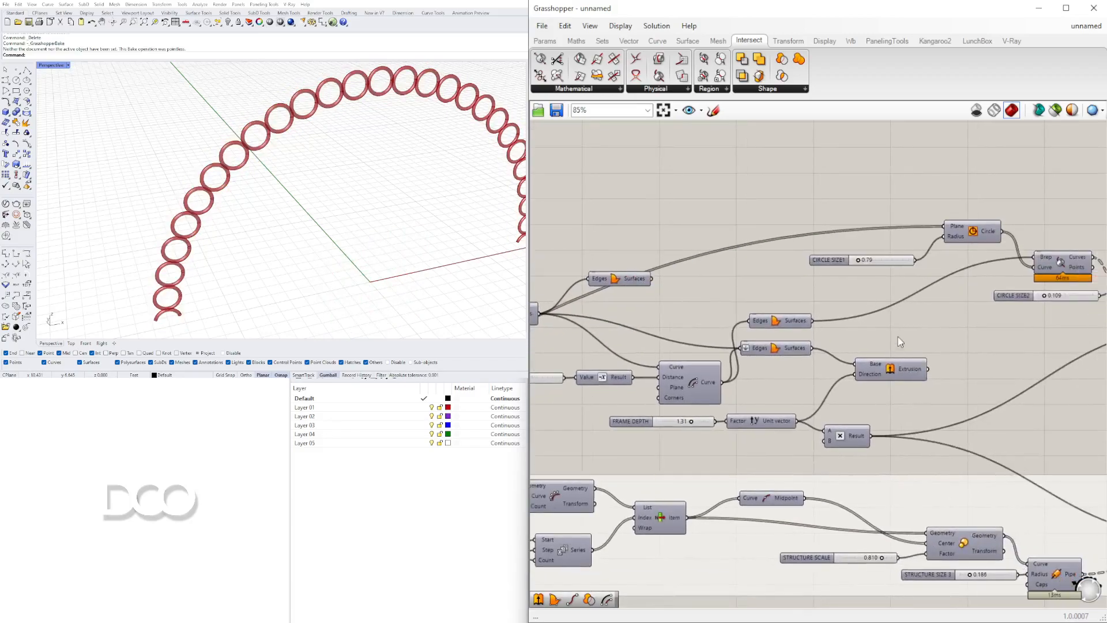
{"action": "right_click", "coordinate": [889, 365]}
{"action": "left_click", "coordinate": [906, 387]}
{"action": "right_click_drag", "start_coordinate": [945, 349], "coordinate": [766, 323]}
{"action": "left_click", "coordinate": [975, 359]}
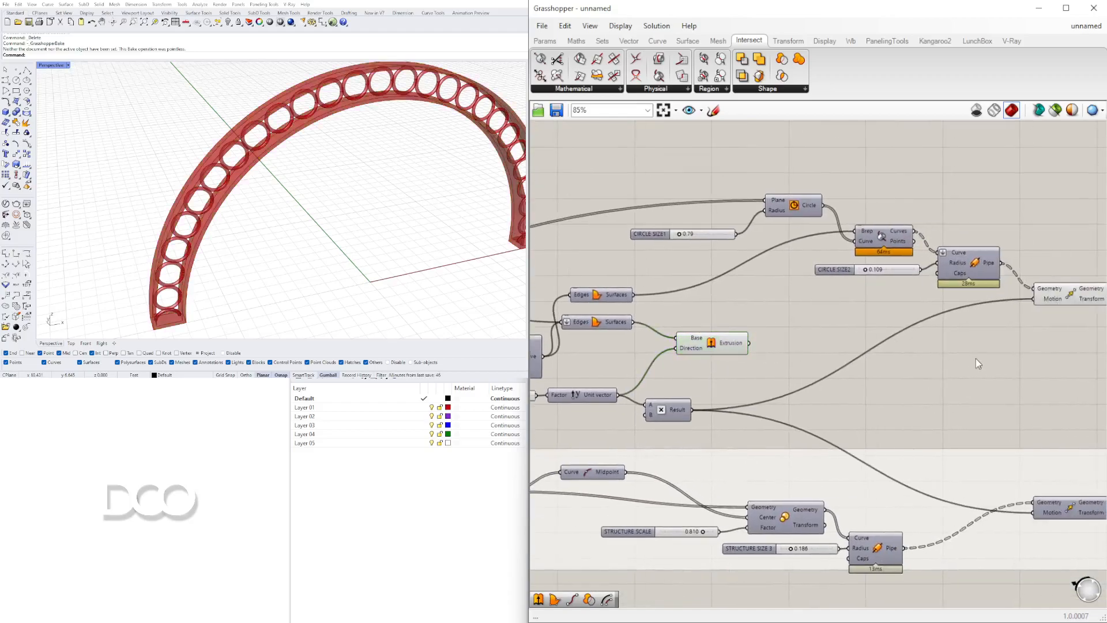
Set the FRAME DEPTH slider to 0.35
{"action": "right_click_drag", "start_coordinate": [975, 359], "coordinate": [820, 333]}
{"action": "left_click", "coordinate": [909, 271]}
{"action": "right_click_drag", "start_coordinate": [413, 179], "coordinate": [398, 138]}
{"action": "scroll", "coordinate": [191, 243], "scroll_direction": "up", "scroll_amount": 4}
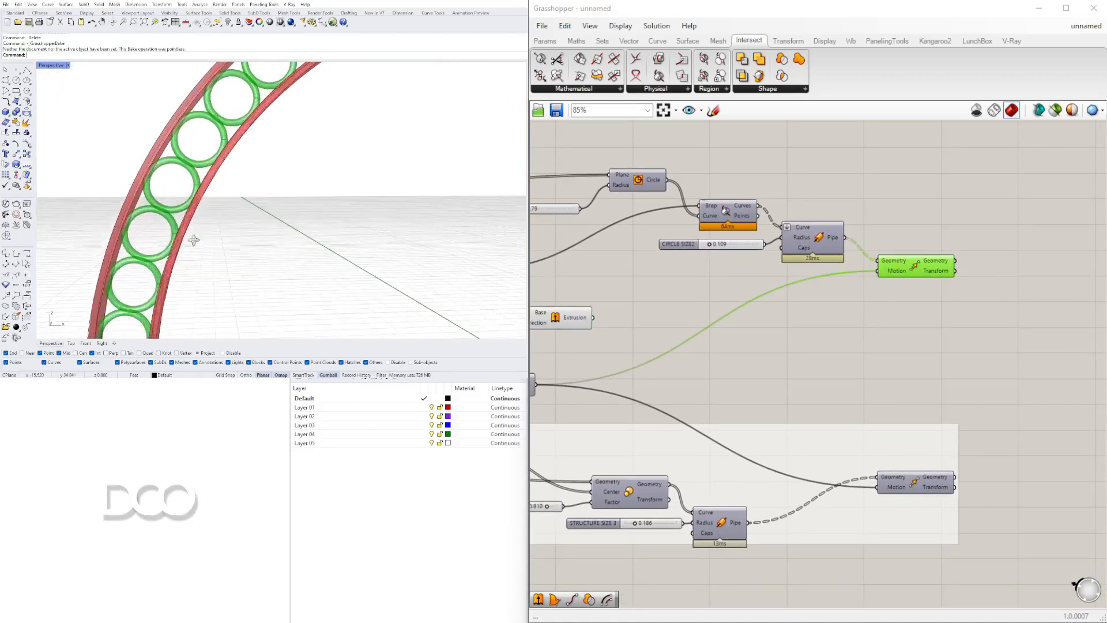
{"action": "right_click_drag", "start_coordinate": [190, 242], "coordinate": [278, 237]}
{"action": "scroll", "coordinate": [761, 339], "scroll_direction": "down", "scroll_amount": 3}
{"action": "right_click_drag", "start_coordinate": [748, 391], "coordinate": [869, 383]}
{"action": "scroll", "coordinate": [800, 257], "scroll_direction": "up", "scroll_amount": 5}
{"action": "right_click_drag", "start_coordinate": [759, 297], "coordinate": [831, 301]}
{"action": "right_click_drag", "start_coordinate": [608, 445], "coordinate": [788, 442]}
{"action": "scroll", "coordinate": [663, 478], "scroll_direction": "up", "scroll_amount": 5}
{"action": "left_click_drag", "start_coordinate": [675, 477], "coordinate": [618, 486]}
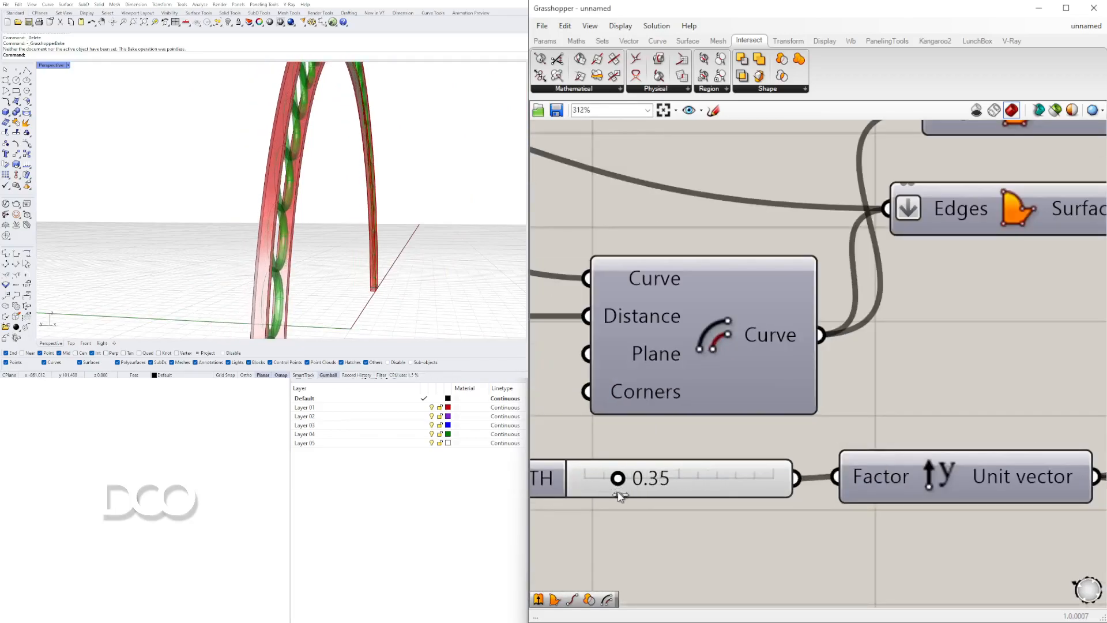
{"action": "right_click_drag", "start_coordinate": [383, 277], "coordinate": [388, 243]}
{"action": "scroll", "coordinate": [270, 227], "scroll_direction": "down", "scroll_amount": 6}
{"action": "scroll", "coordinate": [908, 284], "scroll_direction": "down", "scroll_amount": 6}
Preview the moved pipe rungs in the arch instead of the moved circles
{"action": "right_click_drag", "start_coordinate": [907, 284], "coordinate": [683, 296]}
{"action": "left_click", "coordinate": [949, 408]}
{"action": "right_click_drag", "start_coordinate": [1021, 292], "coordinate": [572, 229]}
{"action": "left_click", "coordinate": [816, 428]}
{"action": "right_click", "coordinate": [815, 428]}
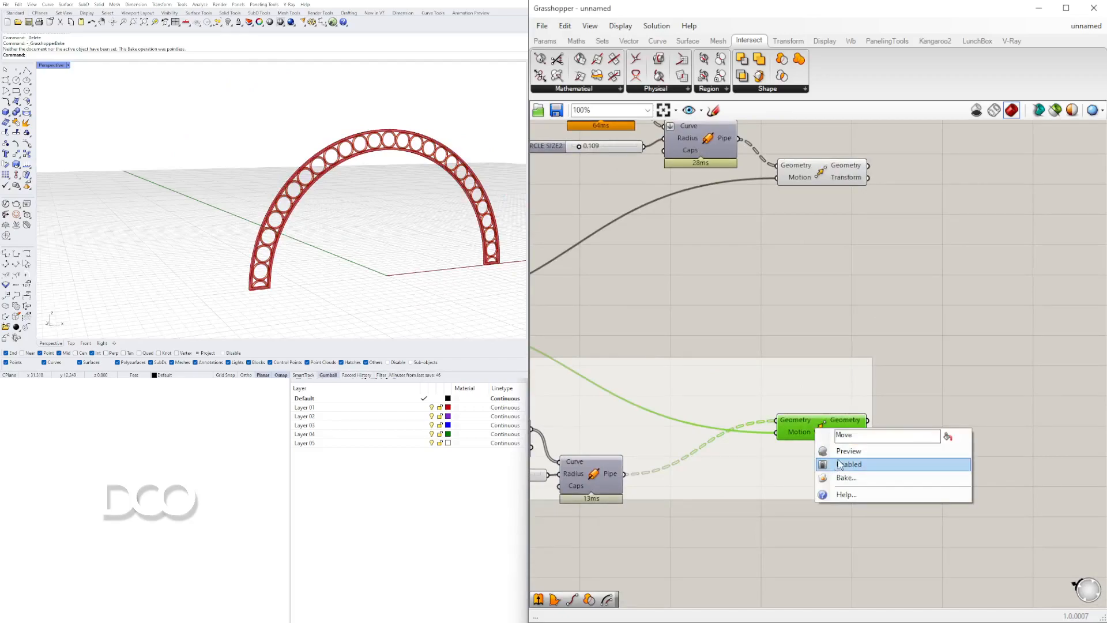
{"action": "left_click", "coordinate": [841, 452]}
{"action": "left_click", "coordinate": [816, 243]}
{"action": "left_click", "coordinate": [826, 170]}
{"action": "right_click", "coordinate": [826, 171]}
{"action": "left_click", "coordinate": [850, 194]}
Show the moved circles together with the rungs for comparison and hide the circles again
{"action": "right_click_drag", "start_coordinate": [395, 166], "coordinate": [533, 229]}
{"action": "right_click", "coordinate": [824, 169]}
{"action": "left_click", "coordinate": [849, 190]}
{"action": "right_click_drag", "start_coordinate": [404, 179], "coordinate": [337, 178]}
{"action": "right_click", "coordinate": [821, 179]}
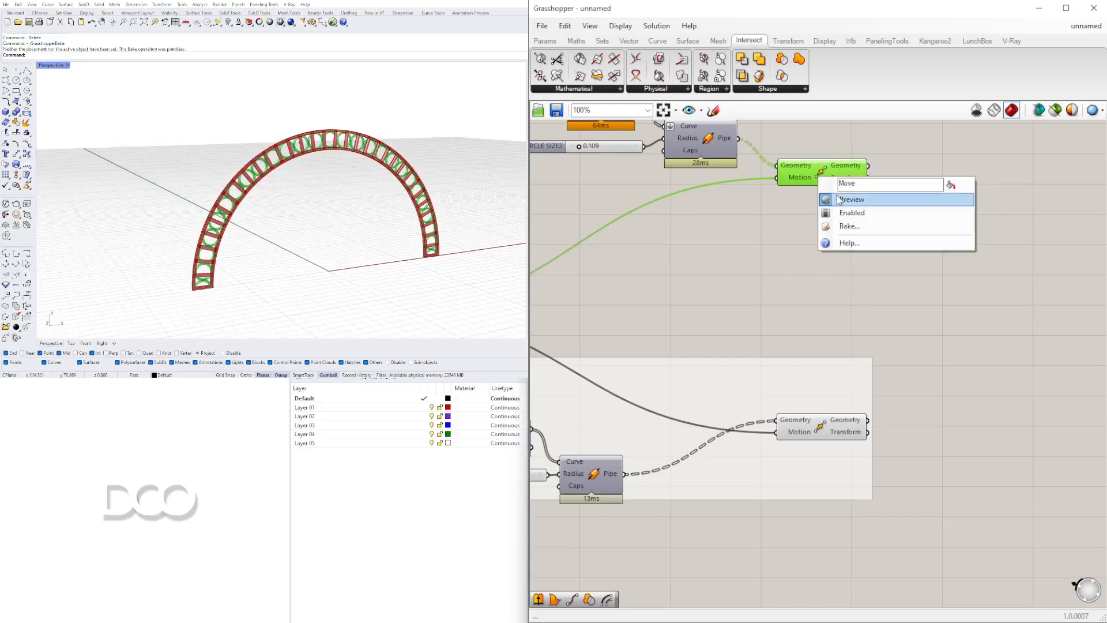
{"action": "left_click", "coordinate": [848, 194]}
Hide the moved rungs and preview the moved circles in the arch instead
{"action": "right_click", "coordinate": [819, 427]}
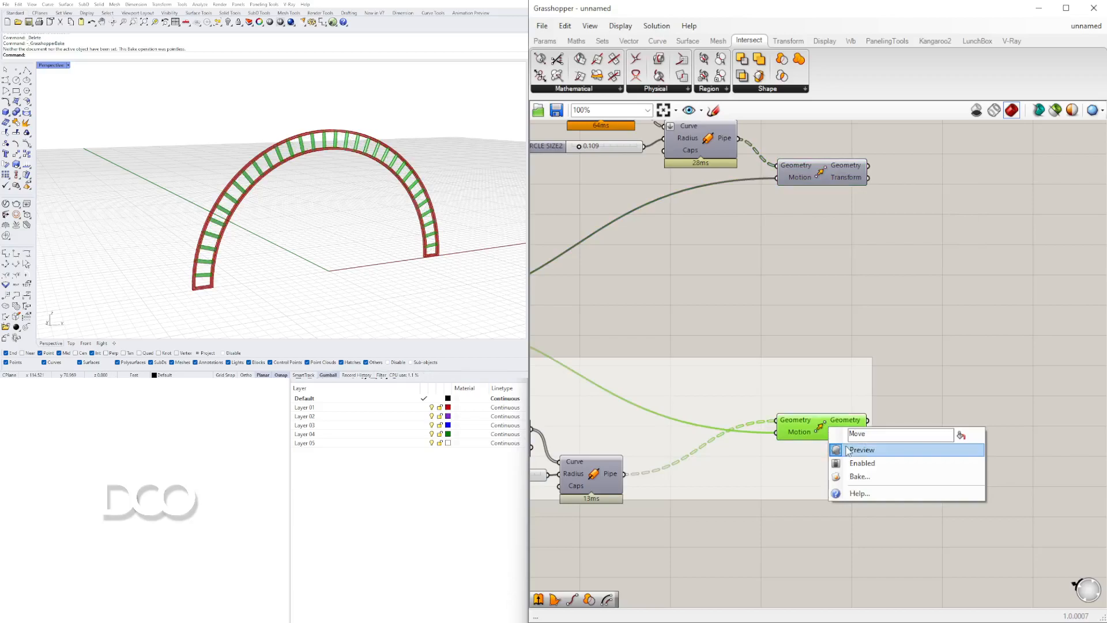
{"action": "left_click", "coordinate": [847, 448]}
{"action": "left_click", "coordinate": [823, 168]}
{"action": "right_click", "coordinate": [823, 169]}
{"action": "left_click", "coordinate": [849, 189]}
{"action": "right_click_drag", "start_coordinate": [340, 188], "coordinate": [305, 187]}
{"action": "scroll", "coordinate": [283, 173], "scroll_direction": "up", "scroll_amount": 7}
{"action": "scroll", "coordinate": [259, 173], "scroll_direction": "down", "scroll_amount": 5}
{"action": "scroll", "coordinate": [258, 174], "scroll_direction": "down", "scroll_amount": 5}
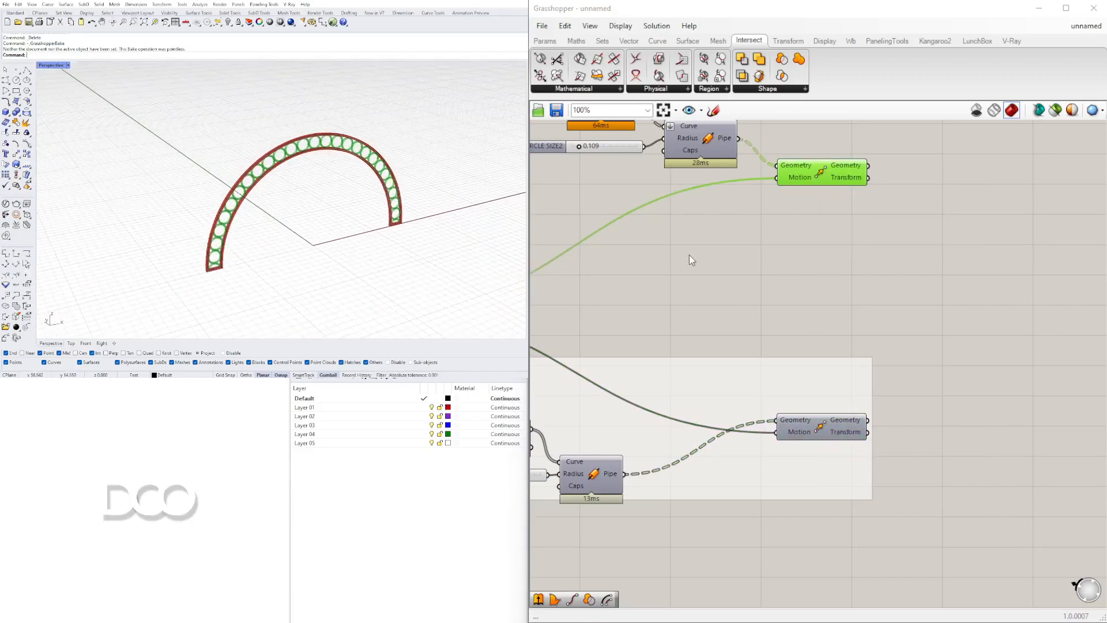
Move the Boundary Surfaces component that feeds the Brep intersection to just below the Circle component
{"action": "right_click_drag", "start_coordinate": [709, 291], "coordinate": [741, 312]}
{"action": "scroll", "coordinate": [742, 311], "scroll_direction": "down", "scroll_amount": 2}
{"action": "right_click_drag", "start_coordinate": [620, 280], "coordinate": [877, 353]}
{"action": "left_click", "coordinate": [760, 346], "text": "shift"}
{"action": "right_click_drag", "start_coordinate": [353, 225], "coordinate": [330, 244]}
{"action": "scroll", "coordinate": [306, 254], "scroll_direction": "up", "scroll_amount": 5}
{"action": "scroll", "coordinate": [295, 269], "scroll_direction": "down", "scroll_amount": 5}
{"action": "right_click_drag", "start_coordinate": [269, 273], "coordinate": [264, 217], "text": "shift"}
{"action": "scroll", "coordinate": [276, 301], "scroll_direction": "down", "scroll_amount": 3}
{"action": "scroll", "coordinate": [276, 231], "scroll_direction": "up", "scroll_amount": 3}
{"action": "scroll", "coordinate": [790, 317], "scroll_direction": "down", "scroll_amount": 3}
{"action": "right_click_drag", "start_coordinate": [792, 353], "coordinate": [668, 365]}
{"action": "left_click", "coordinate": [244, 219]}
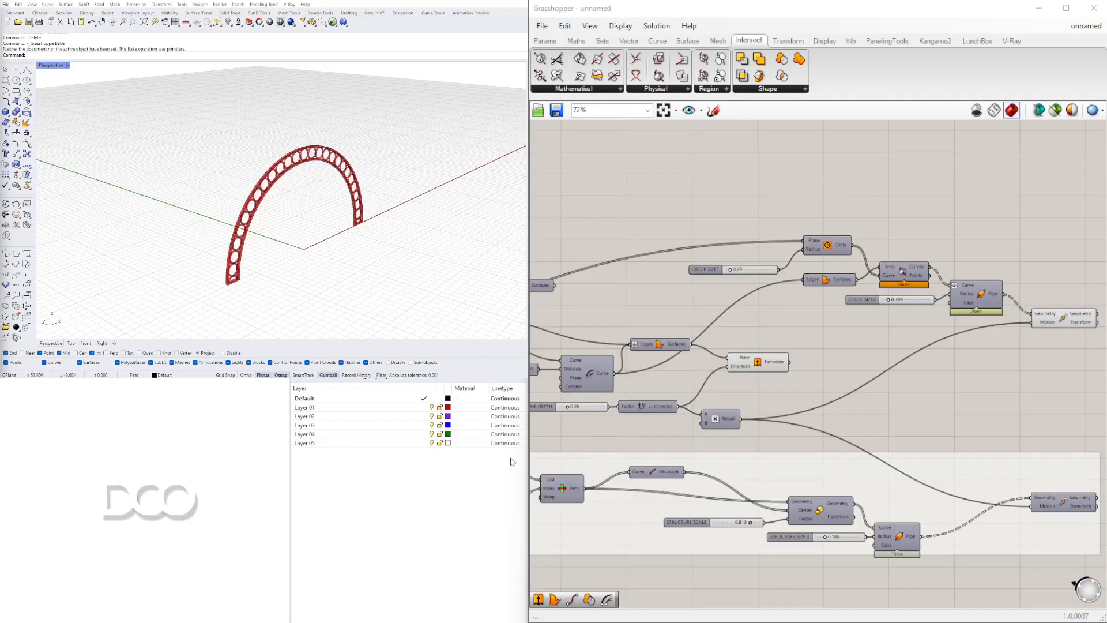
Group the circle components, from the Circle and its CIRCLE SIZE sliders through the Pipe to the Move
{"action": "scroll", "coordinate": [772, 247], "scroll_direction": "down", "scroll_amount": 2}
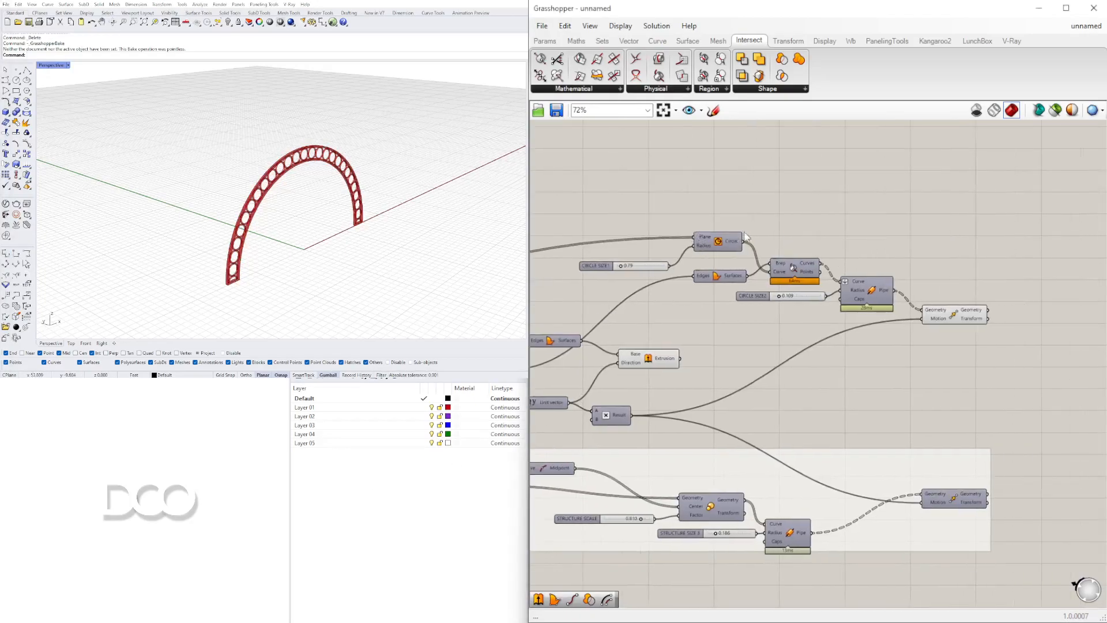
{"action": "left_click_drag", "start_coordinate": [973, 343], "coordinate": [662, 228]}
{"action": "scroll", "coordinate": [722, 268], "scroll_direction": "up", "scroll_amount": 3}
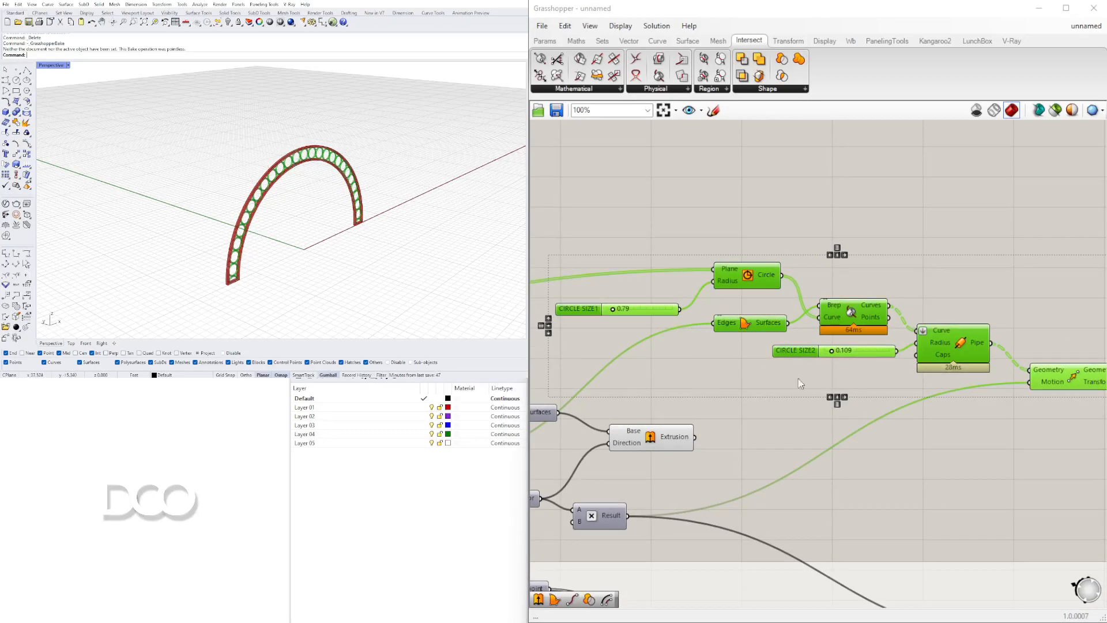
{"action": "scroll", "coordinate": [863, 210], "scroll_direction": "down", "scroll_amount": 2}
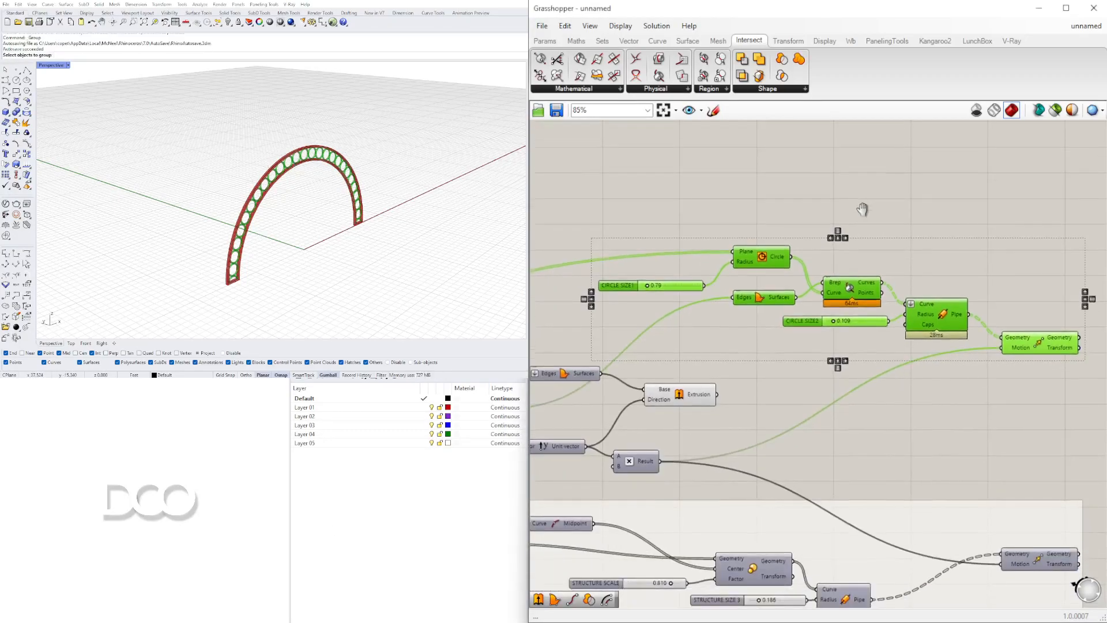
{"action": "key", "text": "ctrl+g"}
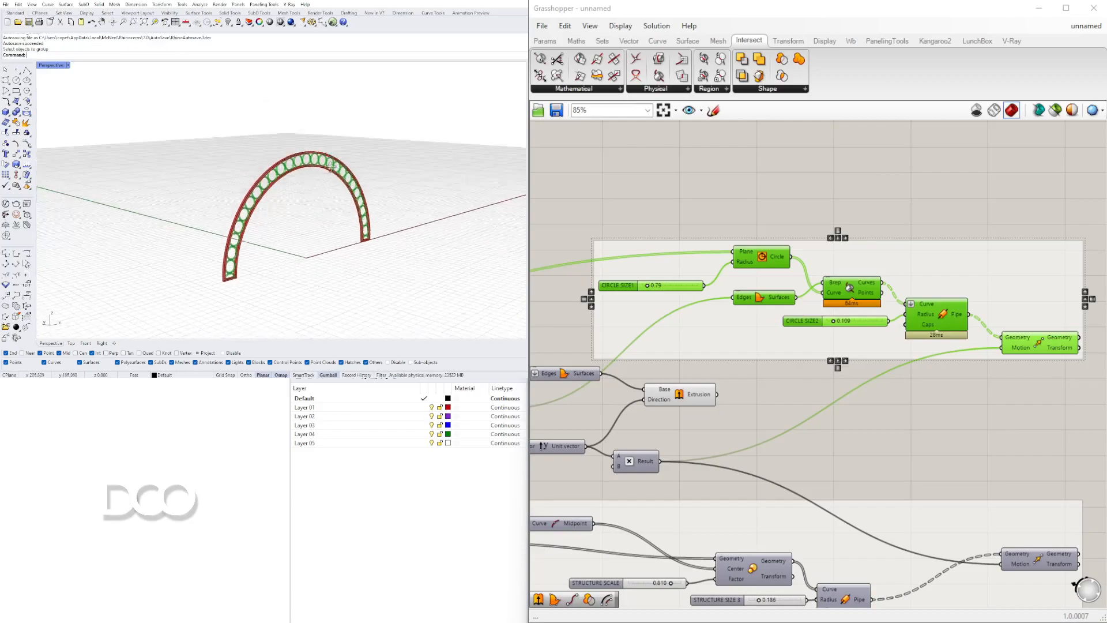
{"action": "left_click", "coordinate": [877, 245]}
{"action": "scroll", "coordinate": [905, 256], "scroll_direction": "down", "scroll_amount": 3}
{"action": "left_click", "coordinate": [939, 220]}
{"action": "scroll", "coordinate": [944, 404], "scroll_direction": "up", "scroll_amount": 2}
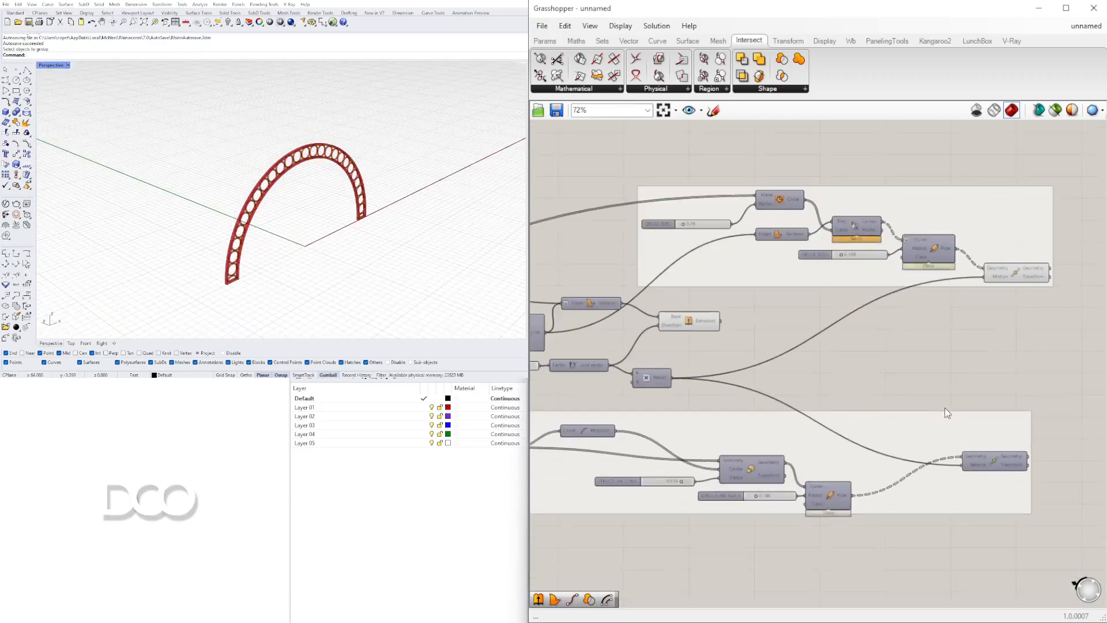
{"action": "left_click", "coordinate": [984, 427]}
{"action": "left_click", "coordinate": [1002, 344]}
{"action": "right_click_drag", "start_coordinate": [1003, 345], "coordinate": [916, 328]}
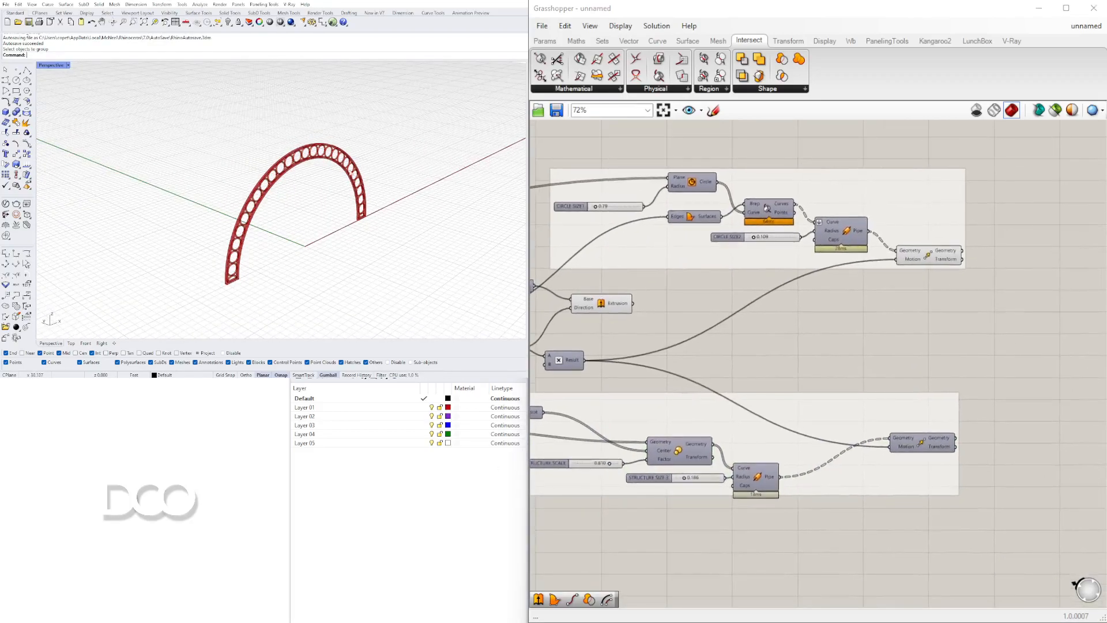
{"action": "right_click_drag", "start_coordinate": [382, 175], "coordinate": [312, 207]}
{"action": "scroll", "coordinate": [272, 213], "scroll_direction": "up", "scroll_amount": 4}
{"action": "scroll", "coordinate": [266, 212], "scroll_direction": "down", "scroll_amount": 2}
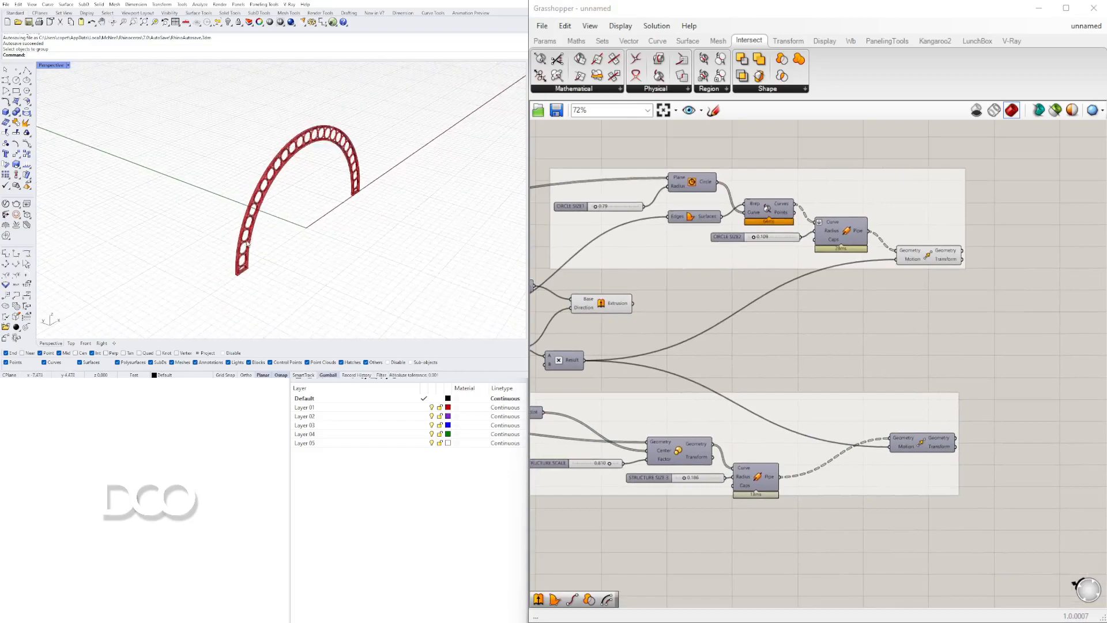
{"action": "scroll", "coordinate": [250, 245], "scroll_direction": "down", "scroll_amount": 2}
{"action": "right_click_drag", "start_coordinate": [818, 311], "coordinate": [689, 302]}
{"action": "scroll", "coordinate": [798, 249], "scroll_direction": "up", "scroll_amount": 1}
{"action": "left_click", "coordinate": [798, 248]}
{"action": "right_click_drag", "start_coordinate": [965, 294], "coordinate": [909, 283]}
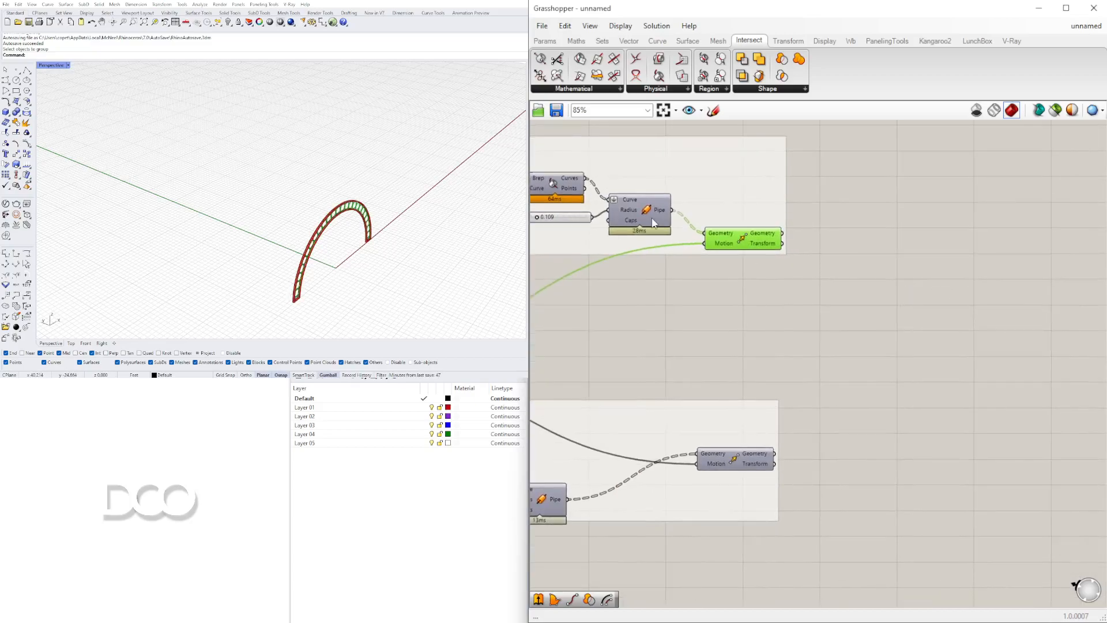
{"action": "right_click_drag", "start_coordinate": [687, 330], "coordinate": [786, 318]}
{"action": "right_click_drag", "start_coordinate": [748, 263], "coordinate": [929, 278]}
{"action": "left_click", "coordinate": [639, 287], "text": "shift"}
{"action": "right_click_drag", "start_coordinate": [863, 350], "coordinate": [667, 334]}
Add a new Move component and place it in the empty canvas beyond the two groups' Move components
{"action": "double_click", "coordinate": [892, 282]}
{"action": "type", "text": "move"}
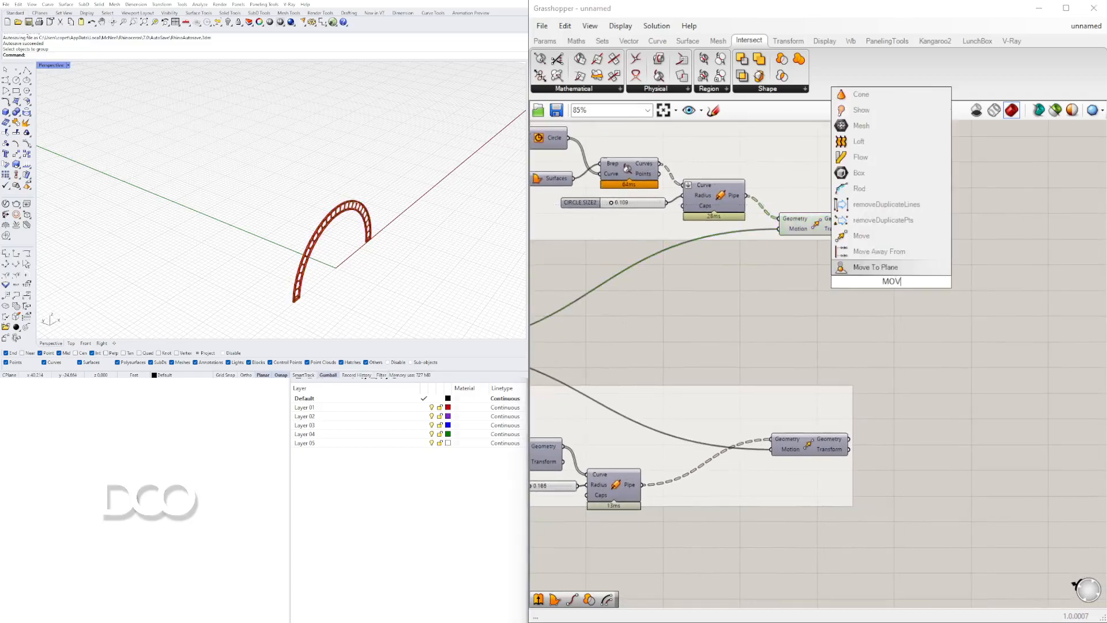
{"action": "left_click", "coordinate": [881, 270]}
{"action": "right_click_drag", "start_coordinate": [886, 299], "coordinate": [823, 286]}
{"action": "left_click_drag", "start_coordinate": [825, 271], "coordinate": [944, 269]}
{"action": "scroll", "coordinate": [904, 278], "scroll_direction": "down", "scroll_amount": 2}
{"action": "scroll", "coordinate": [851, 285], "scroll_direction": "up", "scroll_amount": 2}
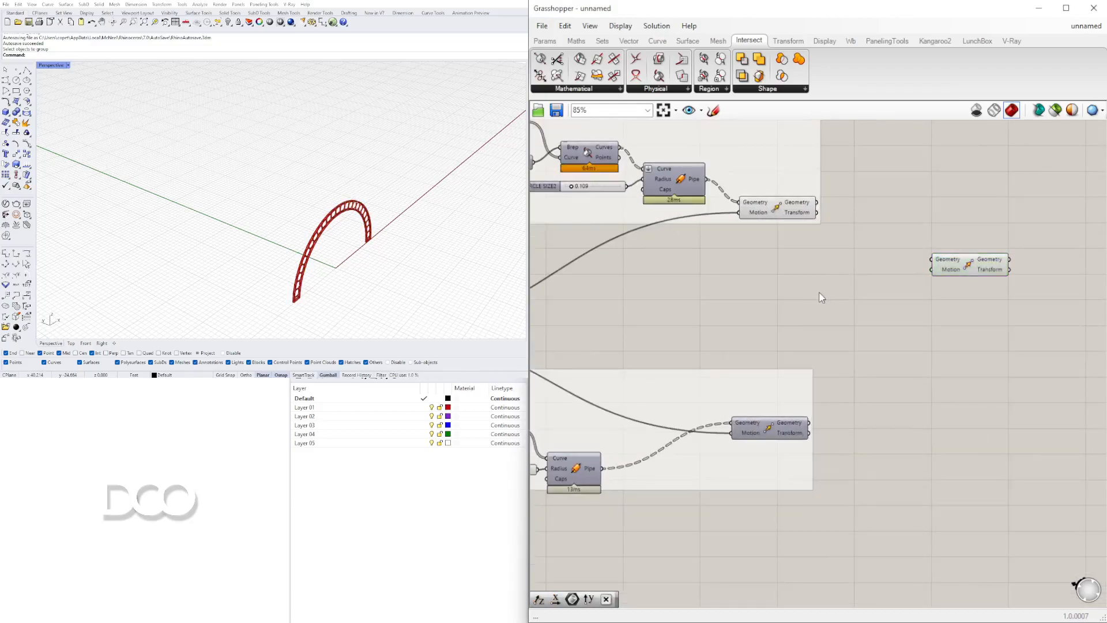
Add a Series component and a Unit Y component in front of the new Move, shifting the Move over to make room
{"action": "double_click", "coordinate": [822, 293]}
{"action": "type", "text": "SER"}
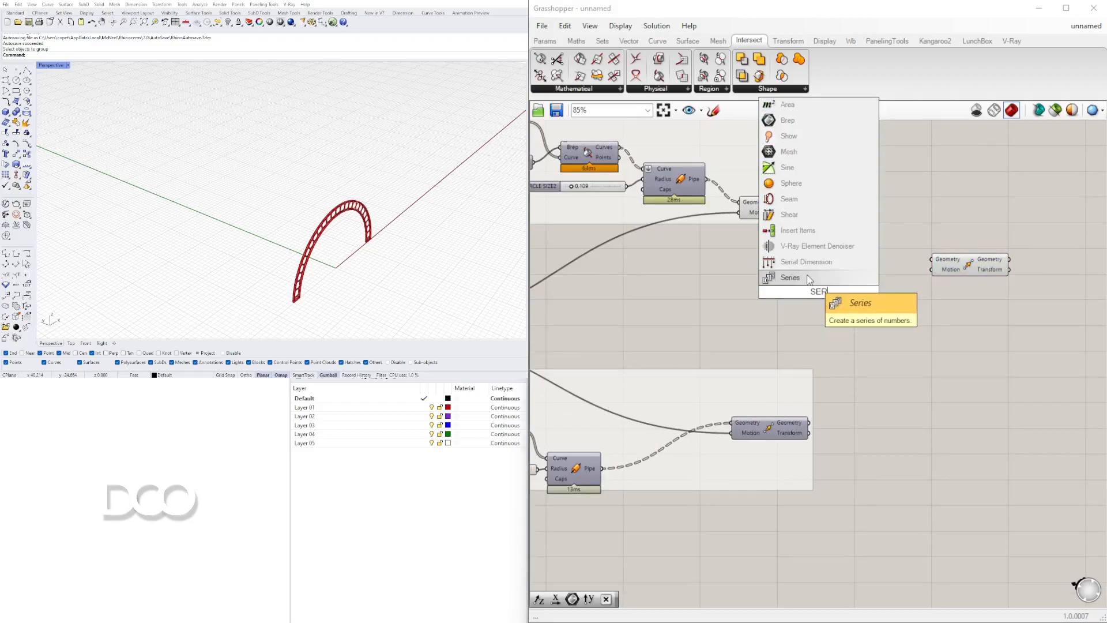
{"action": "key", "text": "Return"}
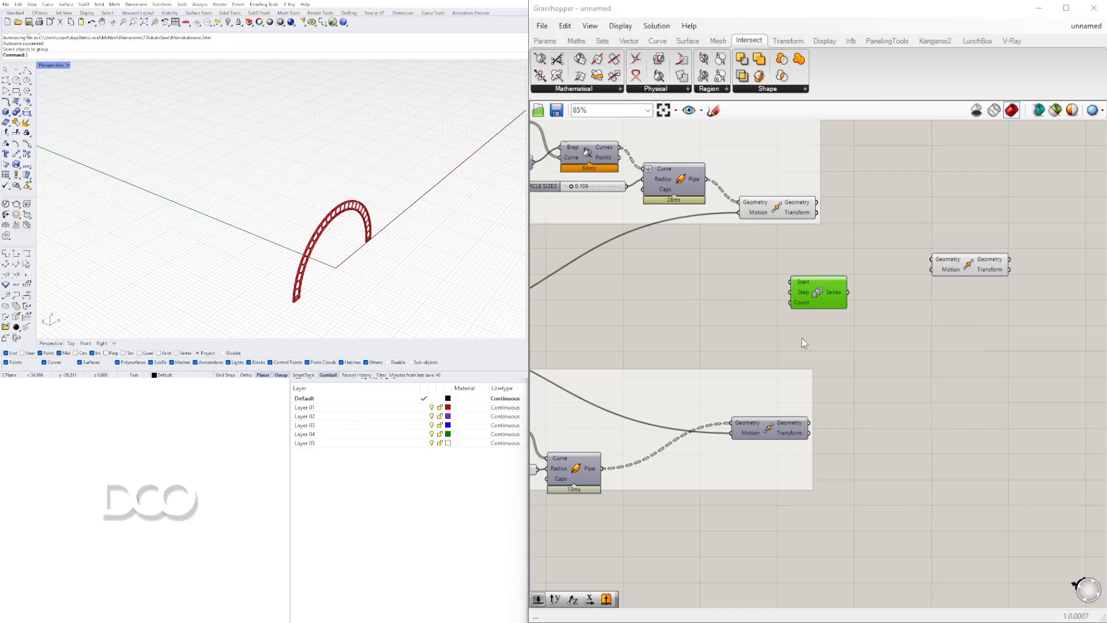
{"action": "double_click", "coordinate": [881, 278]}
{"action": "type", "text": "y"}
{"action": "left_click", "coordinate": [863, 269]}
{"action": "scroll", "coordinate": [868, 274], "scroll_direction": "up", "scroll_amount": 3}
{"action": "left_click_drag", "start_coordinate": [878, 276], "coordinate": [906, 293]}
{"action": "right_click_drag", "start_coordinate": [1014, 254], "coordinate": [887, 258]}
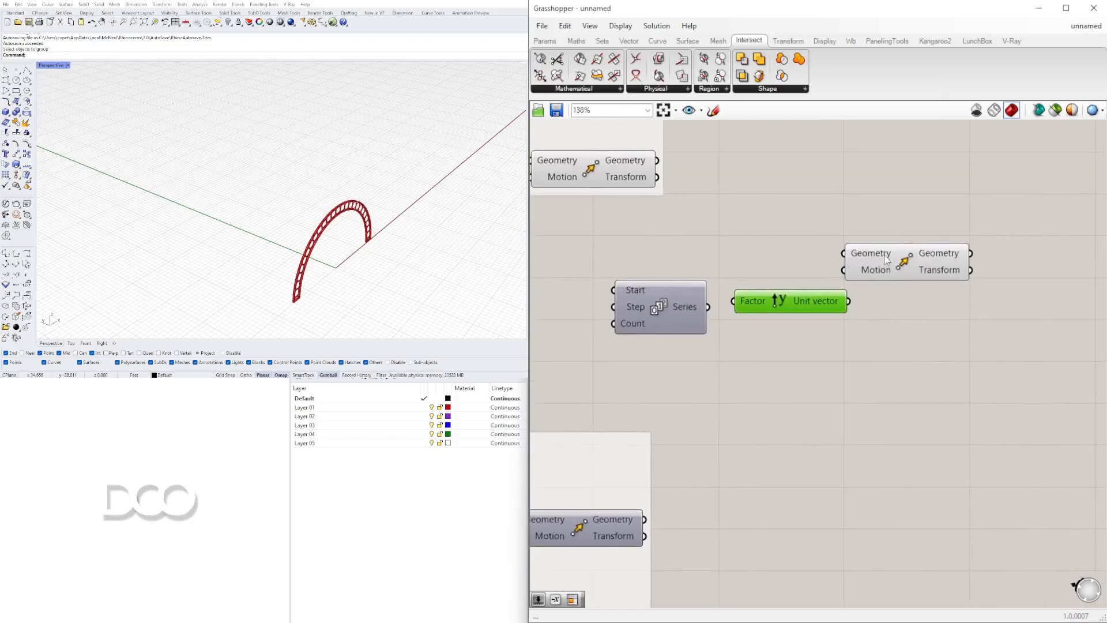
{"action": "left_click_drag", "start_coordinate": [886, 262], "coordinate": [973, 261]}
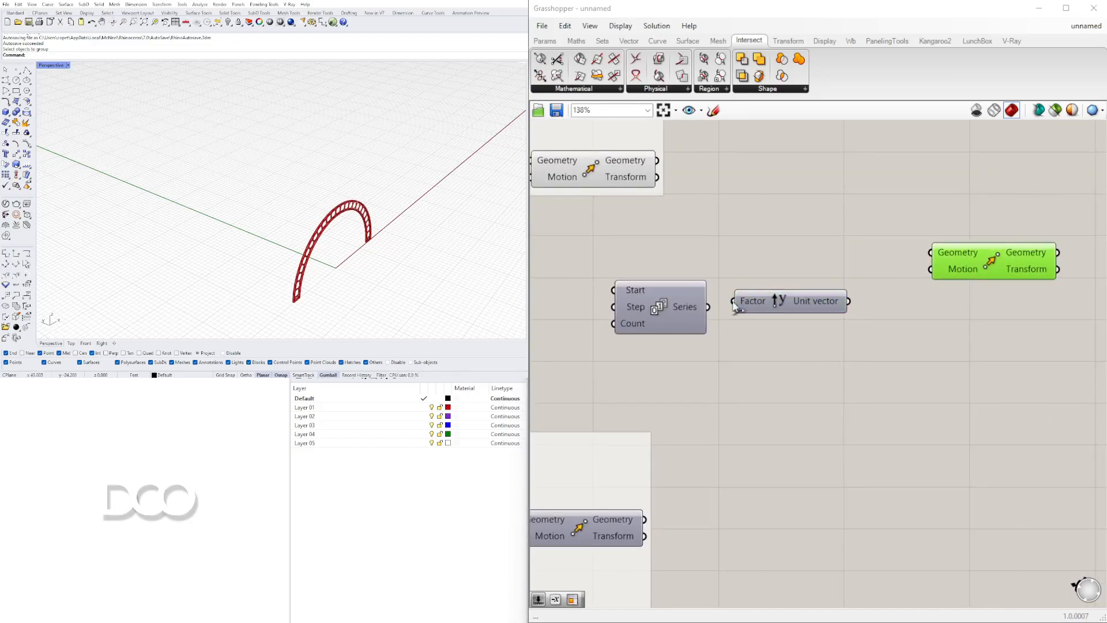
Connect the Series output to the Unit Y factor and line the two components up
{"action": "left_click_drag", "start_coordinate": [708, 307], "coordinate": [733, 301]}
{"action": "left_click_drag", "start_coordinate": [763, 300], "coordinate": [764, 306]}
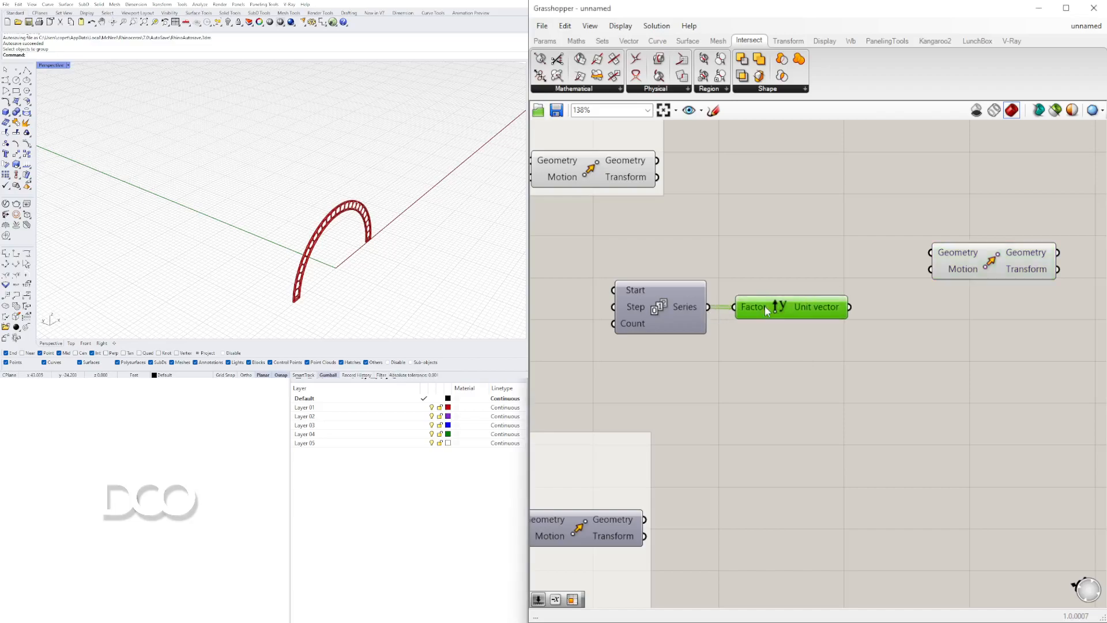
{"action": "scroll", "coordinate": [810, 340], "scroll_direction": "down", "scroll_amount": 1}
{"action": "right_click_drag", "start_coordinate": [810, 341], "coordinate": [860, 348]}
{"action": "left_click_drag", "start_coordinate": [863, 360], "coordinate": [781, 309]}
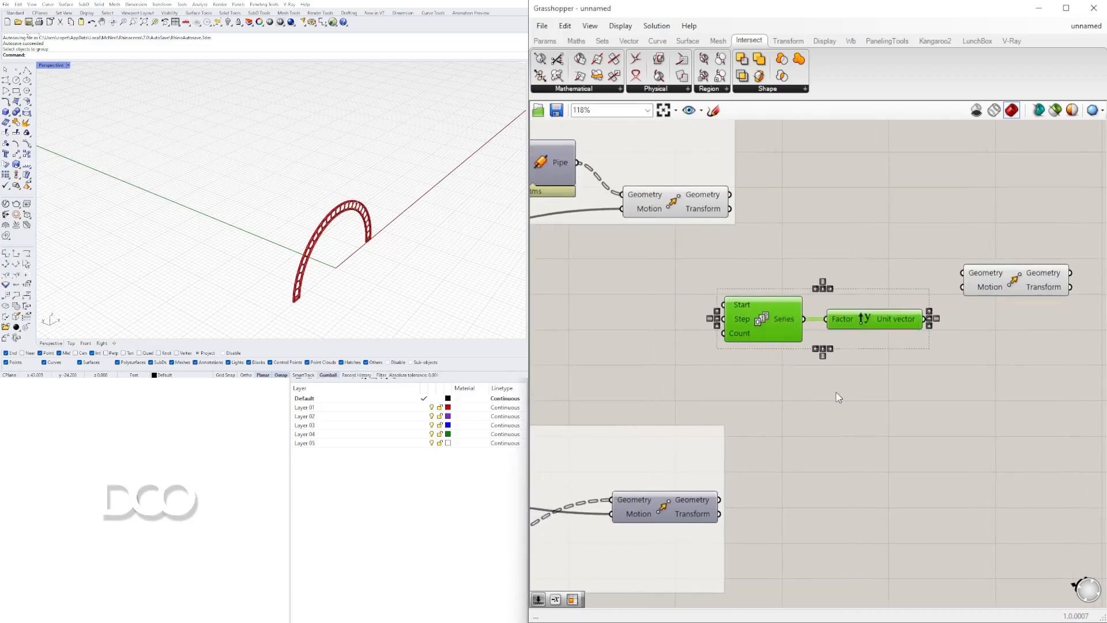
{"action": "left_click", "coordinate": [835, 393]}
{"action": "right_click_drag", "start_coordinate": [736, 340], "coordinate": [783, 349]}
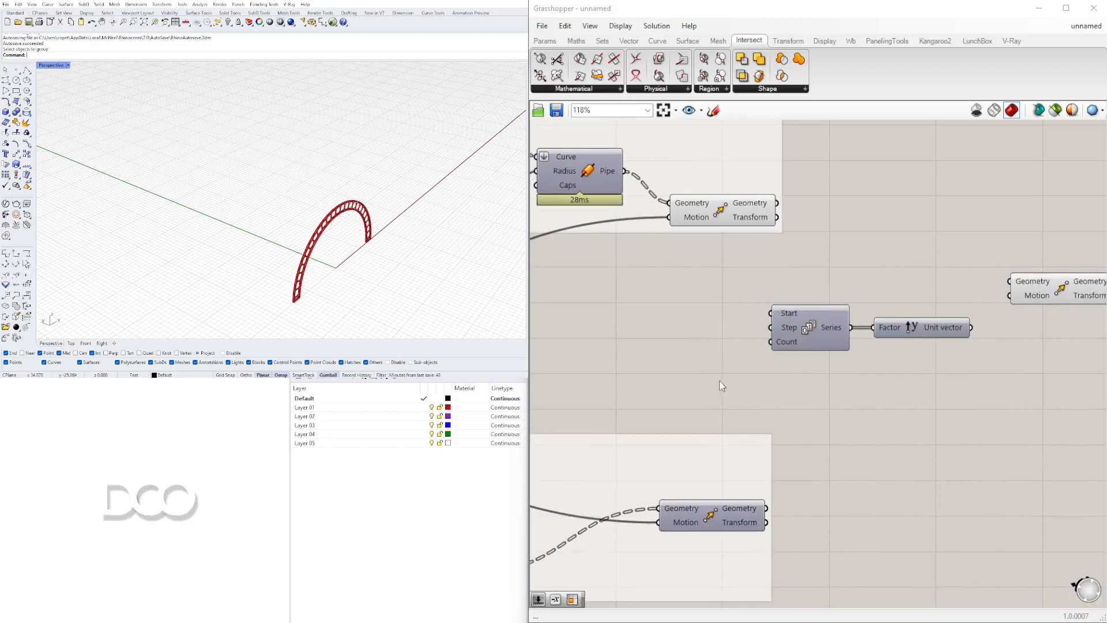
Add a number slider set to 5 and connect it to the Count input of the Series
{"action": "double_click", "coordinate": [682, 357]}
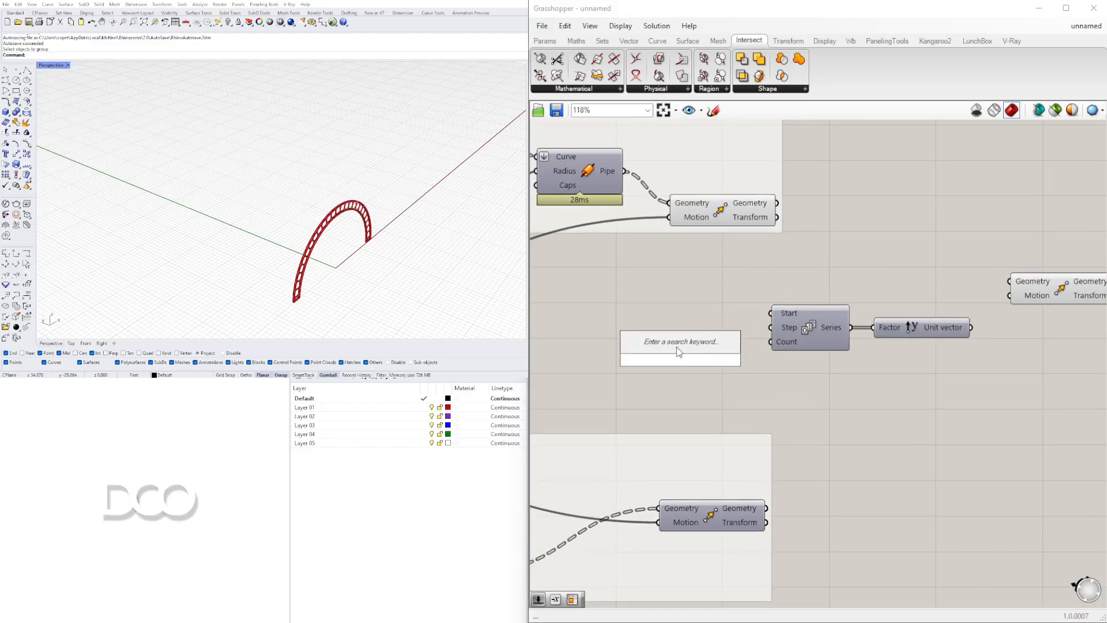
{"action": "type", "text": "5"}
{"action": "key", "text": "Return"}
{"action": "scroll", "coordinate": [749, 361], "scroll_direction": "up", "scroll_amount": 1}
{"action": "left_click_drag", "start_coordinate": [758, 360], "coordinate": [777, 339]}
{"action": "left_click_drag", "start_coordinate": [621, 360], "coordinate": [582, 357]}
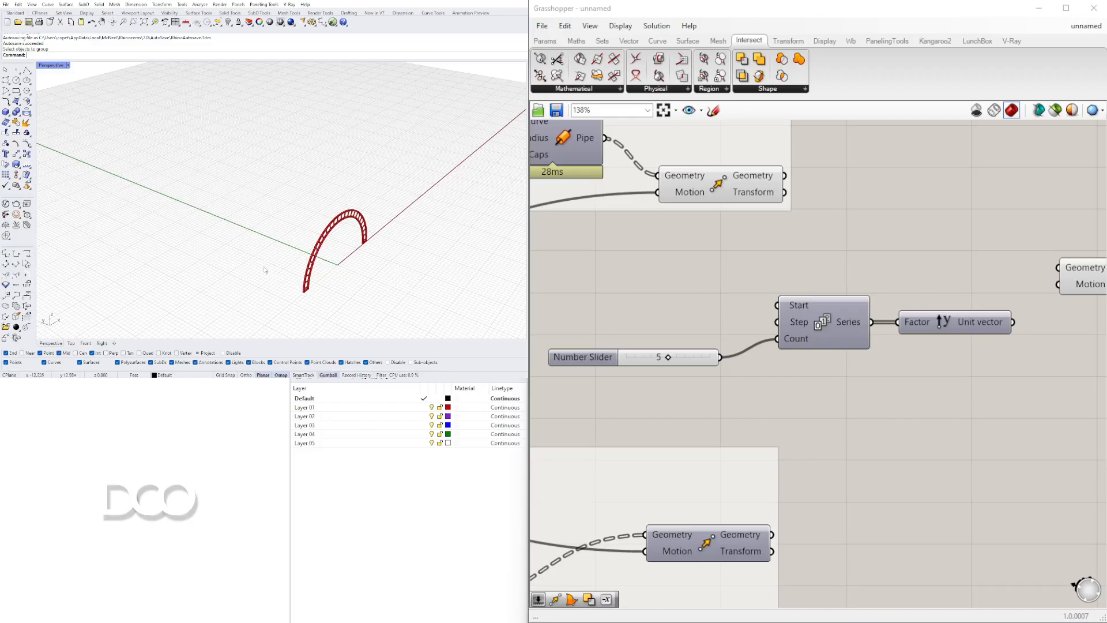
Add a number slider set to 15 above the count slider and connect it to the Step input of the Series
{"action": "double_click", "coordinate": [629, 326]}
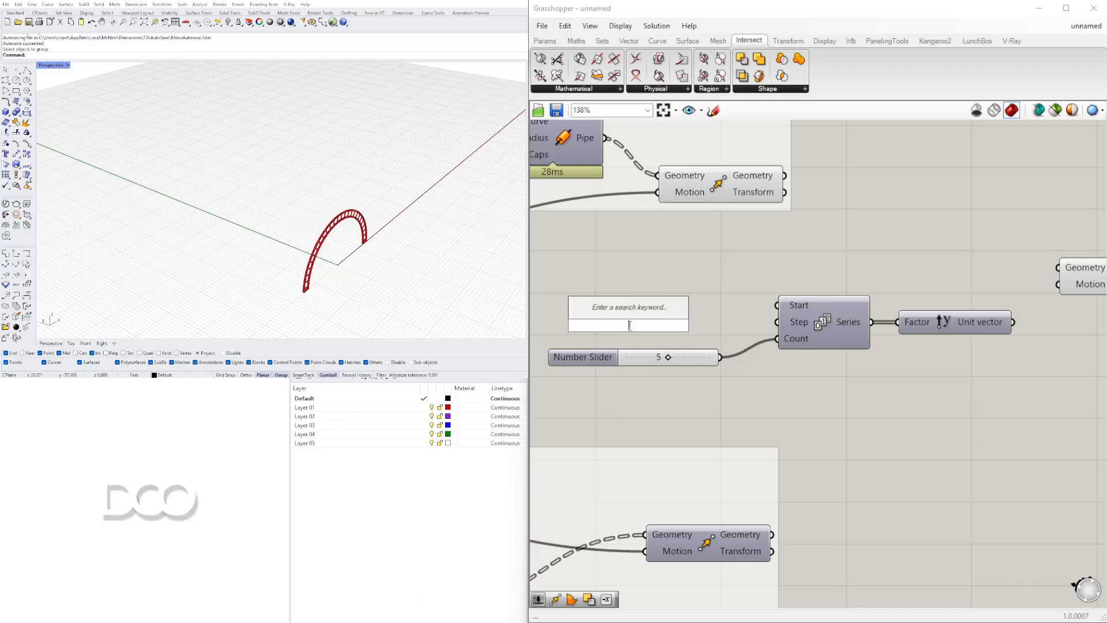
{"action": "type", "text": "15"}
{"action": "key", "text": "Return"}
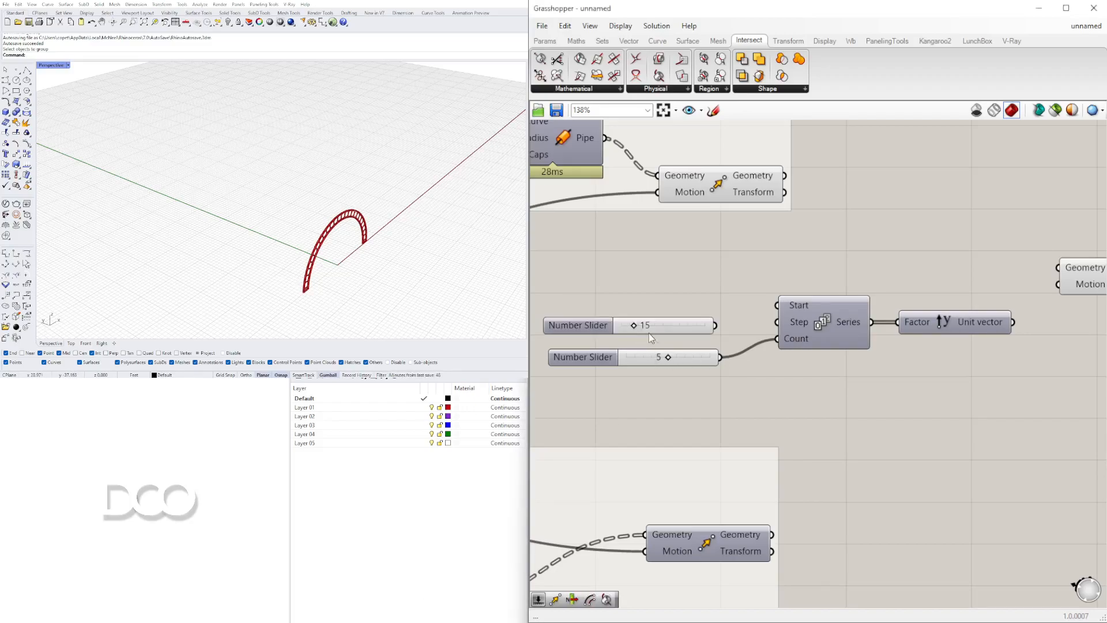
{"action": "left_click_drag", "start_coordinate": [683, 329], "coordinate": [779, 325]}
{"action": "key", "text": "ctrl+z"}
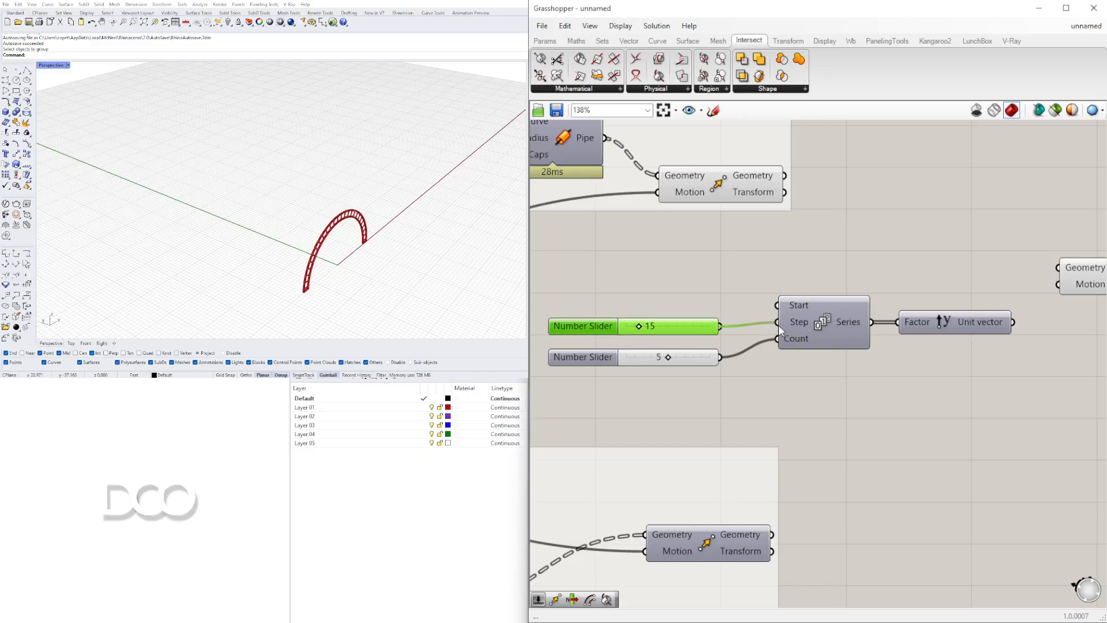
{"action": "left_click", "coordinate": [801, 309]}
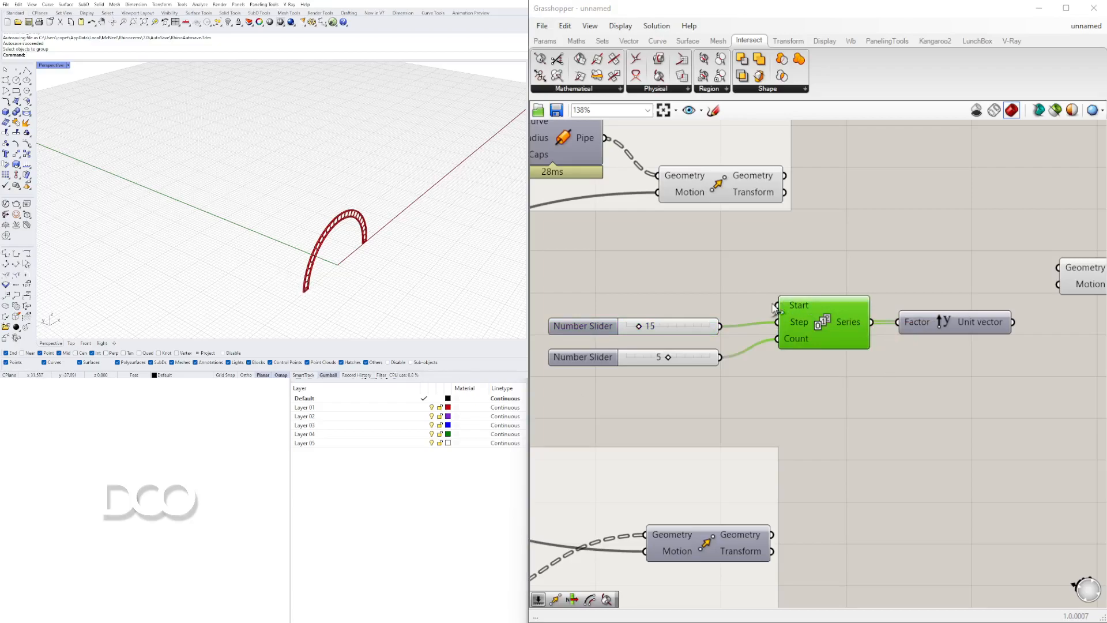
{"action": "left_click", "coordinate": [862, 278]}
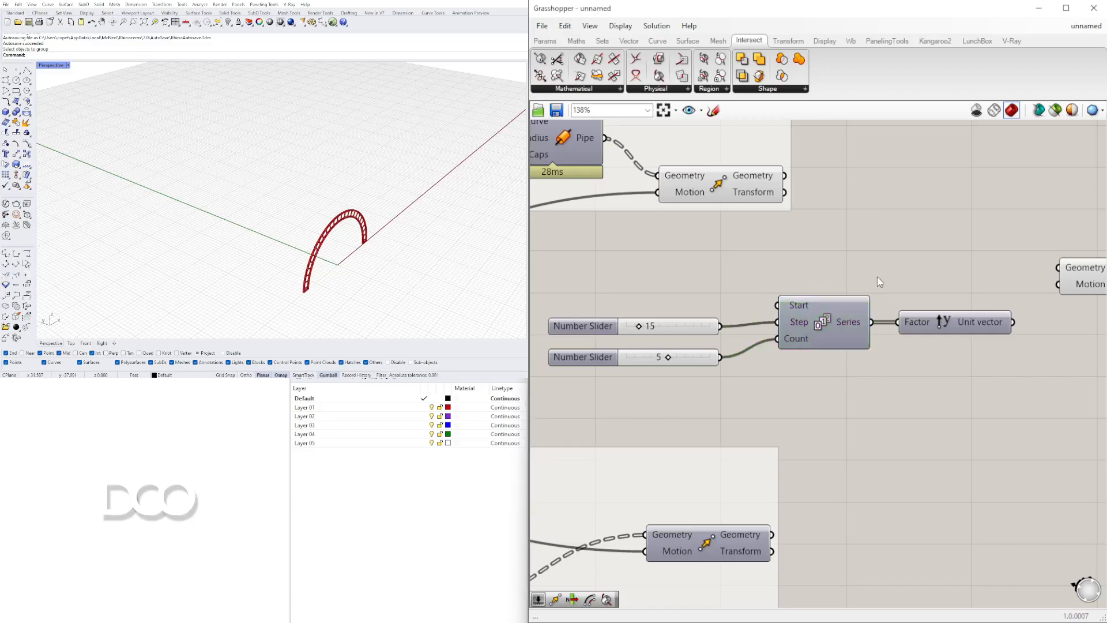
Connect the arch's Extrusion output to the Geometry input of the new Move component
{"action": "right_click_drag", "start_coordinate": [940, 282], "coordinate": [848, 308]}
{"action": "scroll", "coordinate": [848, 308], "scroll_direction": "down", "scroll_amount": 3}
{"action": "left_click", "coordinate": [841, 332]}
{"action": "left_click", "coordinate": [844, 307]}
{"action": "left_click", "coordinate": [697, 233]}
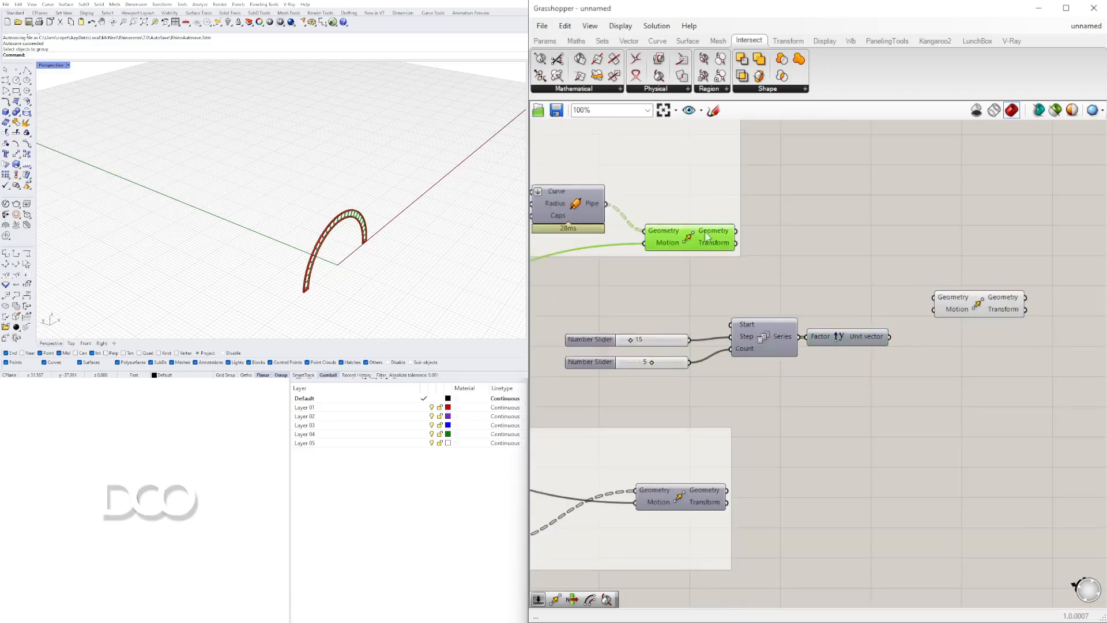
{"action": "right_click_drag", "start_coordinate": [603, 297], "coordinate": [850, 309]}
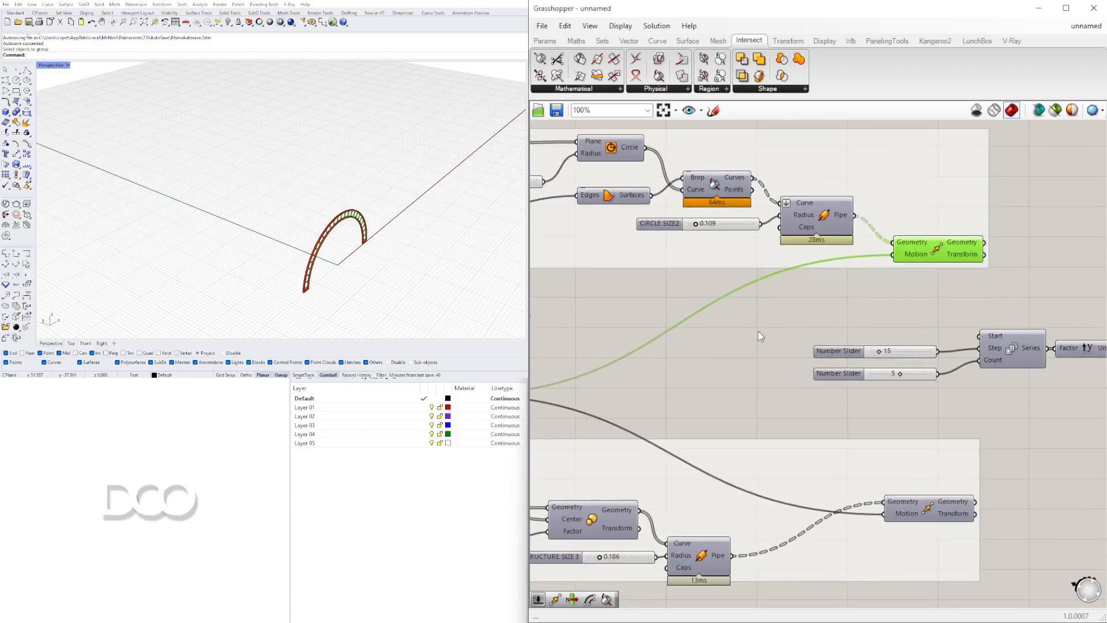
{"action": "scroll", "coordinate": [611, 364], "scroll_direction": "down", "scroll_amount": 3}
{"action": "left_click_drag", "start_coordinate": [561, 353], "coordinate": [1032, 350]}
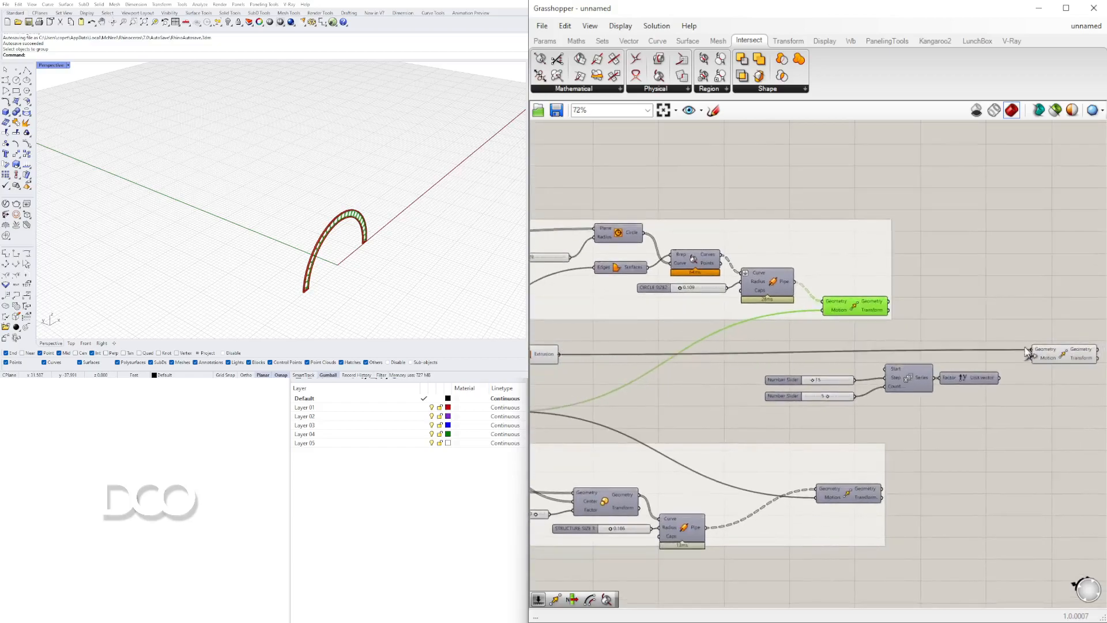
Connect the Unit Y vector to the Move's Motion input to repeat the arch along Y, checking the vector and series values
{"action": "scroll", "coordinate": [1003, 397], "scroll_direction": "up", "scroll_amount": 3}
{"action": "left_click_drag", "start_coordinate": [996, 385], "coordinate": [1049, 353]}
{"action": "right_click_drag", "start_coordinate": [1099, 349], "coordinate": [987, 348]}
{"action": "left_click", "coordinate": [957, 345]}
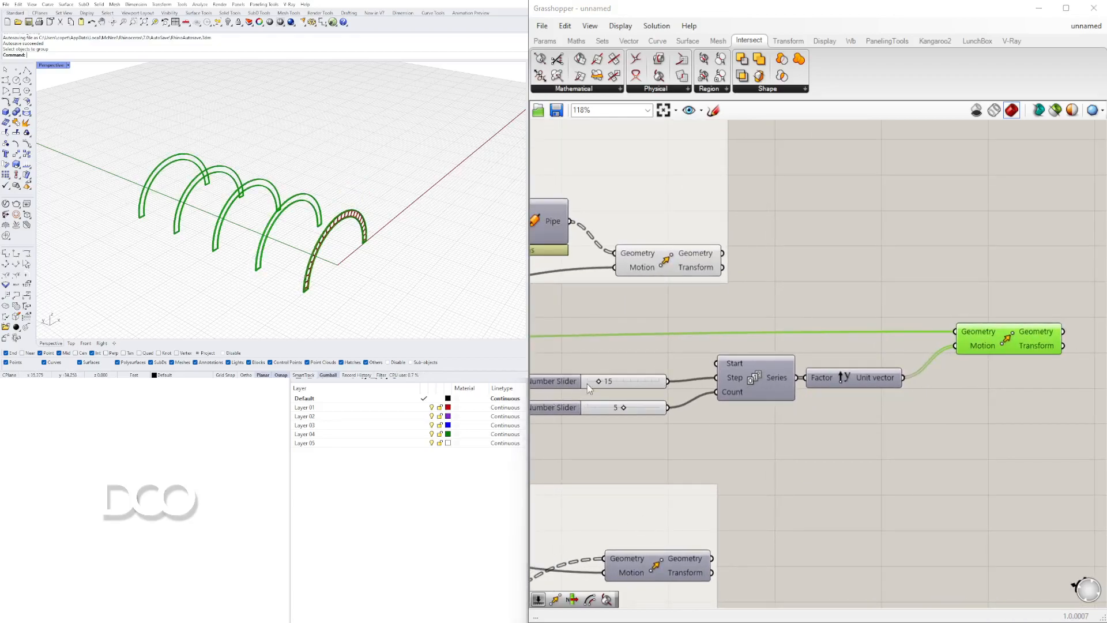
{"action": "mouse_move", "coordinate": [874, 387]}
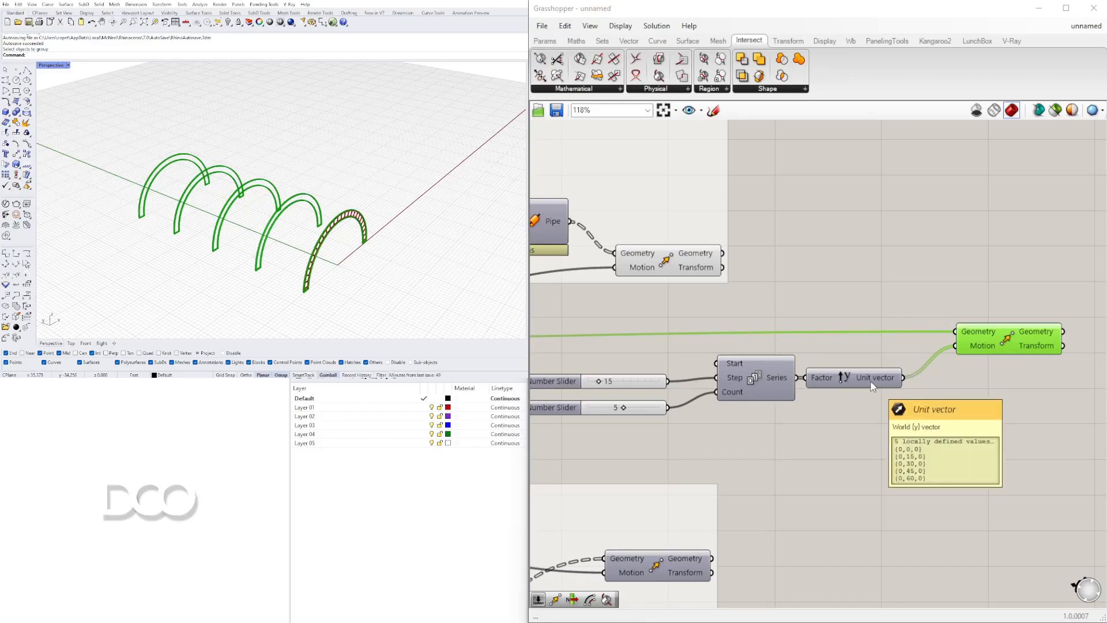
{"action": "left_click", "coordinate": [762, 421]}
{"action": "mouse_move", "coordinate": [776, 380]}
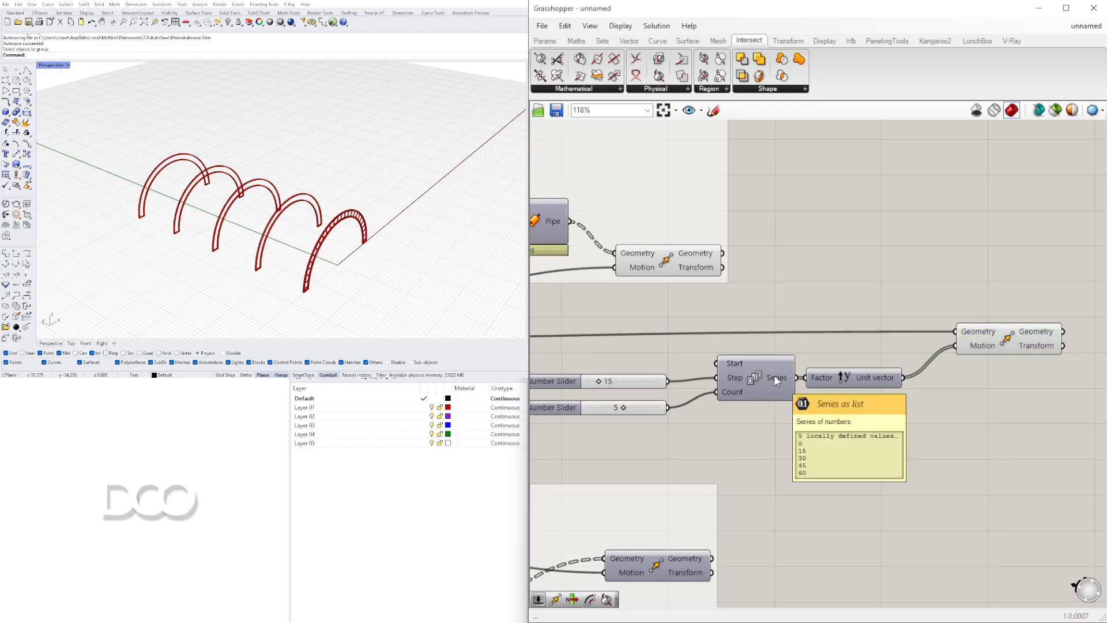
{"action": "left_click", "coordinate": [288, 259]}
{"action": "scroll", "coordinate": [1015, 412], "scroll_direction": "down", "scroll_amount": 2}
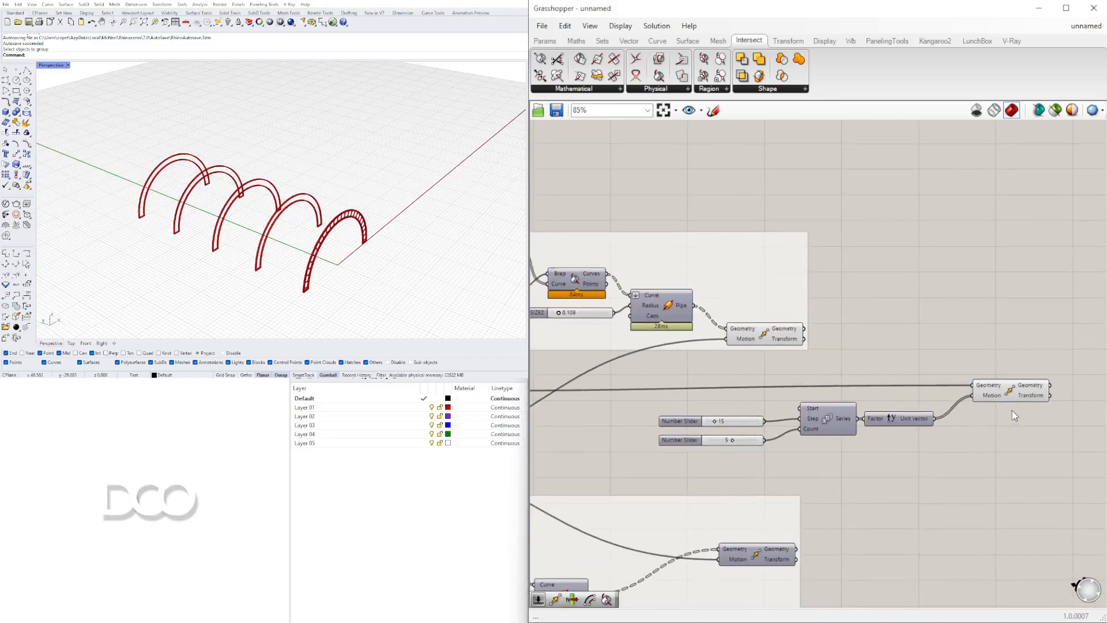
Duplicate the arch Move component above itself and feed the moved circles' geometry into the copy
{"action": "left_click", "coordinate": [1003, 397]}
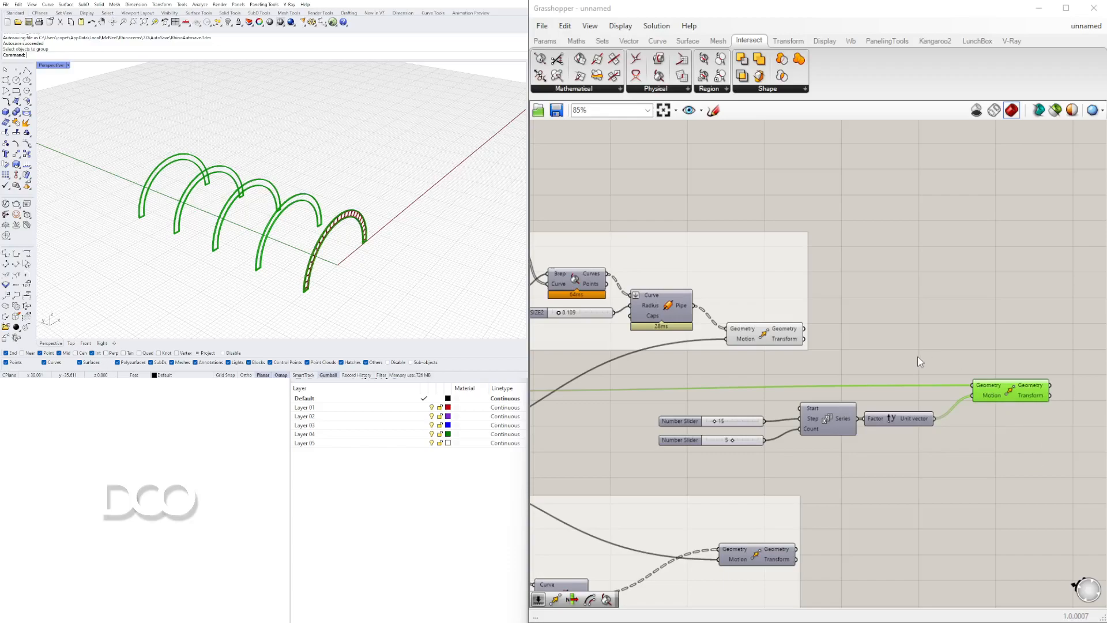
{"action": "left_click_drag", "start_coordinate": [1012, 389], "coordinate": [1002, 362]}
{"action": "left_click", "coordinate": [760, 341]}
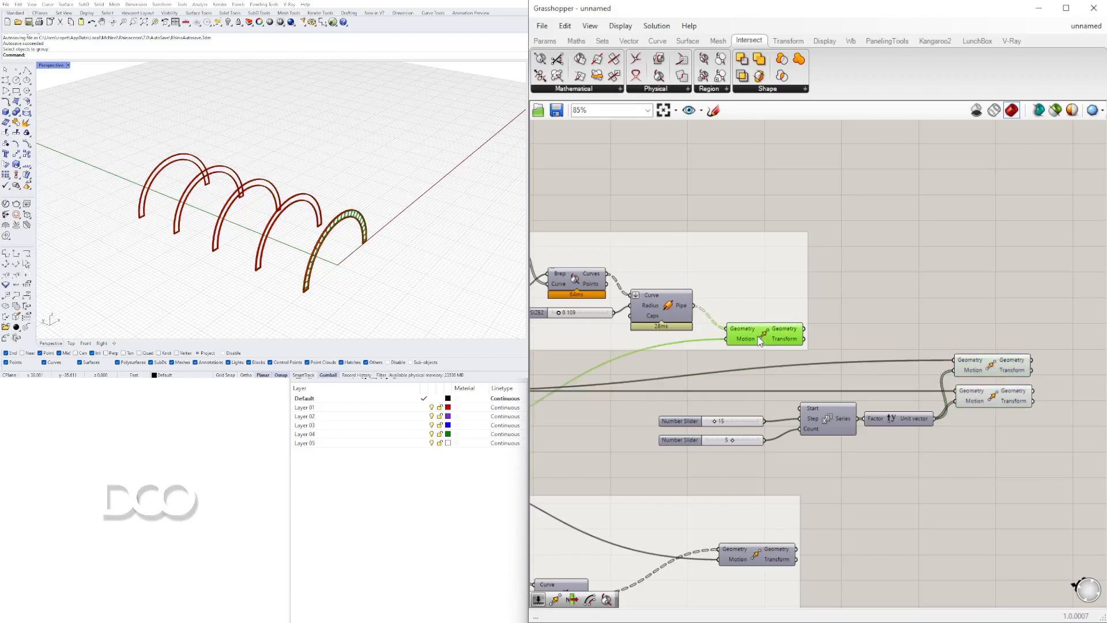
{"action": "left_click_drag", "start_coordinate": [805, 329], "coordinate": [954, 361]}
{"action": "left_click_drag", "start_coordinate": [991, 370], "coordinate": [994, 368]}
{"action": "left_click", "coordinate": [992, 319]}
Turn off the preview of the circle group's Move and of the original arch Extrusion
{"action": "scroll", "coordinate": [338, 248], "scroll_direction": "up", "scroll_amount": 4}
{"action": "right_click_drag", "start_coordinate": [338, 248], "coordinate": [368, 231]}
{"action": "scroll", "coordinate": [820, 386], "scroll_direction": "down", "scroll_amount": 2}
{"action": "right_click_drag", "start_coordinate": [820, 385], "coordinate": [908, 380]}
{"action": "left_click", "coordinate": [864, 352]}
{"action": "left_click", "coordinate": [873, 349]}
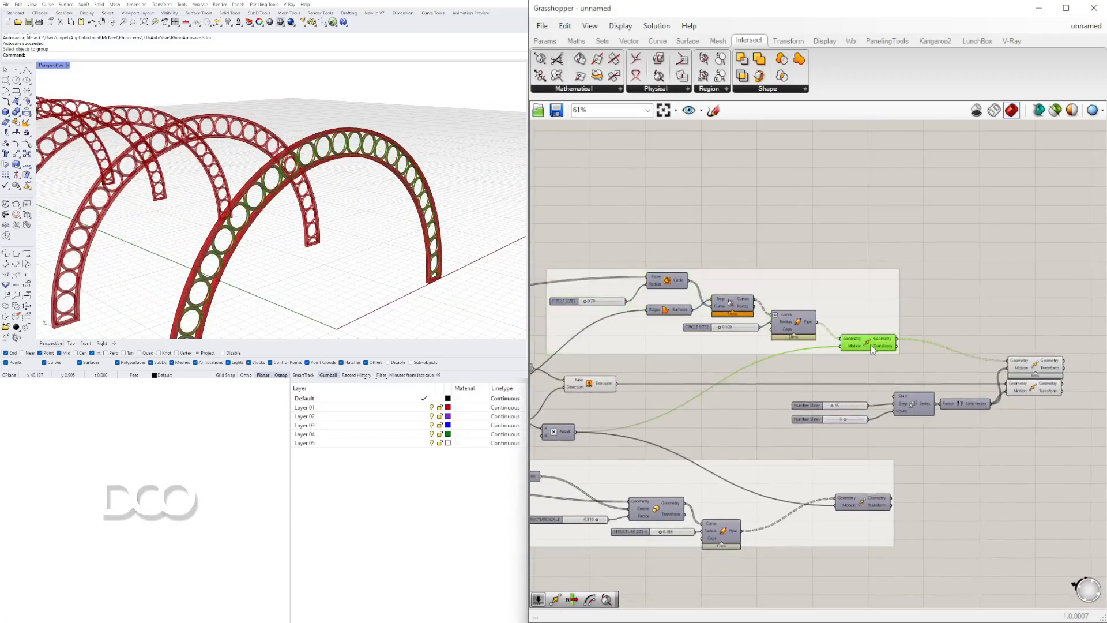
{"action": "right_click", "coordinate": [870, 345]}
{"action": "left_click", "coordinate": [894, 367]}
{"action": "right_click_drag", "start_coordinate": [639, 387], "coordinate": [744, 385]}
{"action": "left_click_drag", "start_coordinate": [737, 396], "coordinate": [695, 366]}
{"action": "middle_click", "coordinate": [694, 367]}
{"action": "left_click", "coordinate": [719, 346]}
Inspect the repeated arches with their circle infill in the perspective view
{"action": "scroll", "coordinate": [899, 407], "scroll_direction": "down", "scroll_amount": 2}
{"action": "right_click_drag", "start_coordinate": [1047, 410], "coordinate": [837, 402]}
{"action": "scroll", "coordinate": [836, 400], "scroll_direction": "up", "scroll_amount": 3}
{"action": "left_click_drag", "start_coordinate": [966, 430], "coordinate": [919, 374]}
{"action": "left_click", "coordinate": [916, 315]}
{"action": "scroll", "coordinate": [620, 414], "scroll_direction": "up", "scroll_amount": 3}
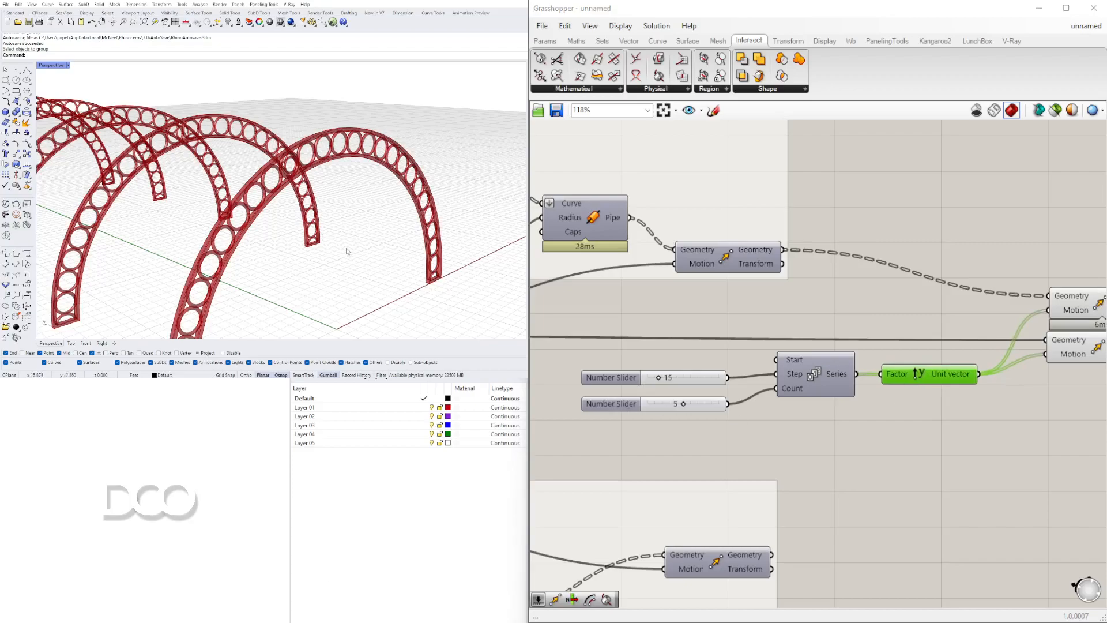
{"action": "scroll", "coordinate": [348, 251], "scroll_direction": "down", "scroll_amount": 6}
{"action": "right_click_drag", "start_coordinate": [349, 257], "coordinate": [312, 306]}
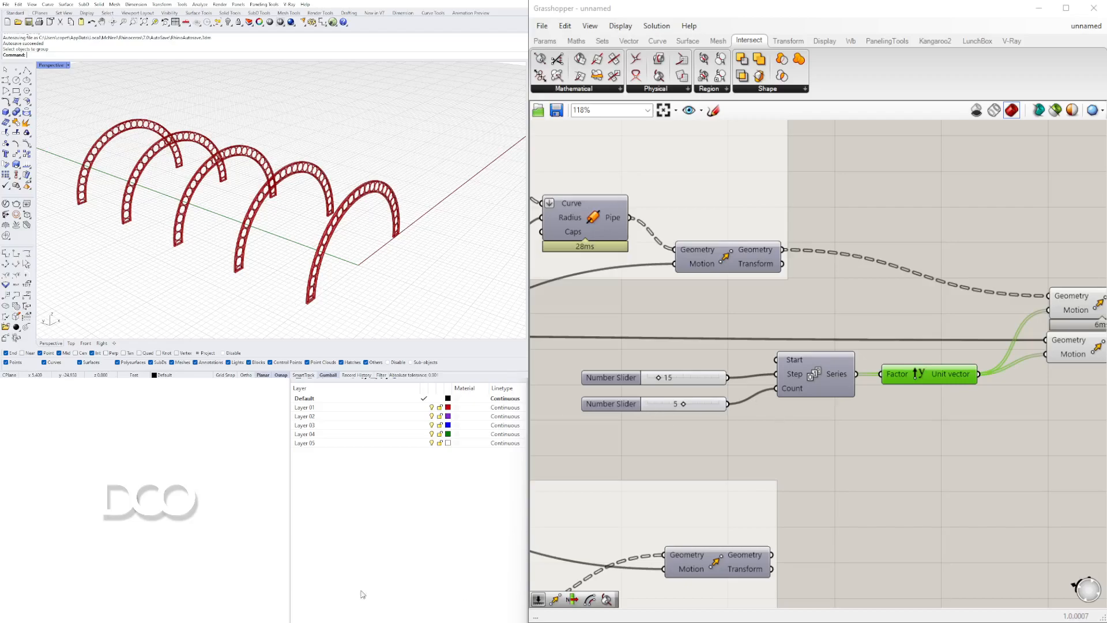
Shift the circles' array Move slightly upward to widen its gap from the arch's array Move
{"action": "scroll", "coordinate": [365, 188], "scroll_direction": "down", "scroll_amount": 6}
{"action": "right_click_drag", "start_coordinate": [1055, 329], "coordinate": [960, 341]}
{"action": "left_click_drag", "start_coordinate": [1004, 321], "coordinate": [1002, 311]}
{"action": "left_click", "coordinate": [1002, 264]}
{"action": "right_click_drag", "start_coordinate": [1002, 264], "coordinate": [893, 260]}
{"action": "left_click_drag", "start_coordinate": [1010, 430], "coordinate": [920, 313]}
{"action": "left_click", "coordinate": [918, 261]}
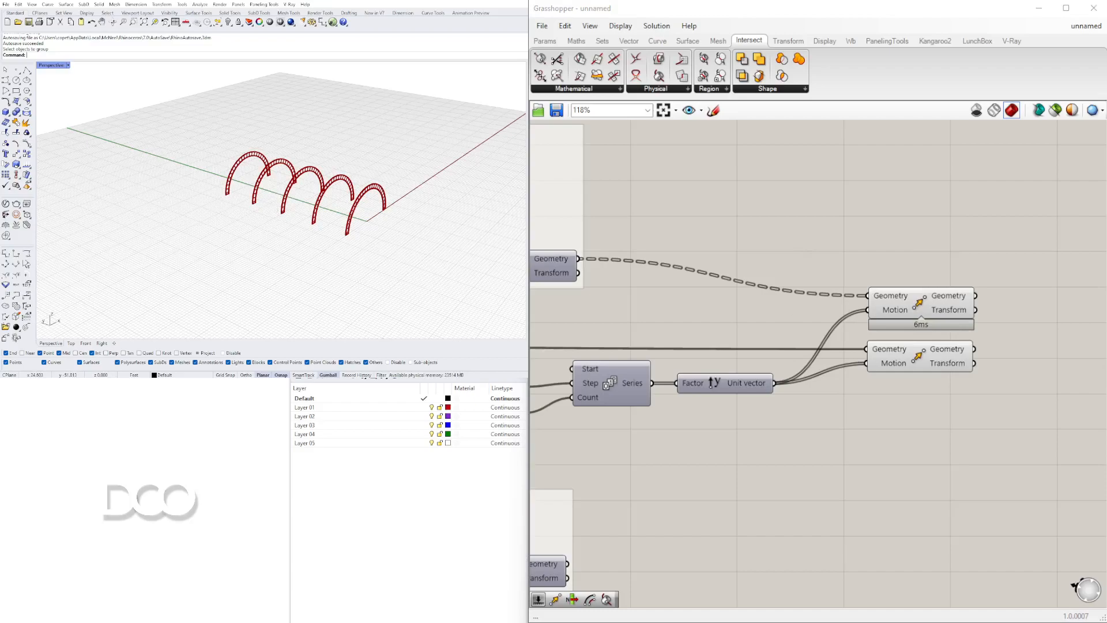
Reposition both array Move components, aligning the circles' one with its incoming wire and the arch's one just below it
{"action": "right_click_drag", "start_coordinate": [409, 201], "coordinate": [366, 237]}
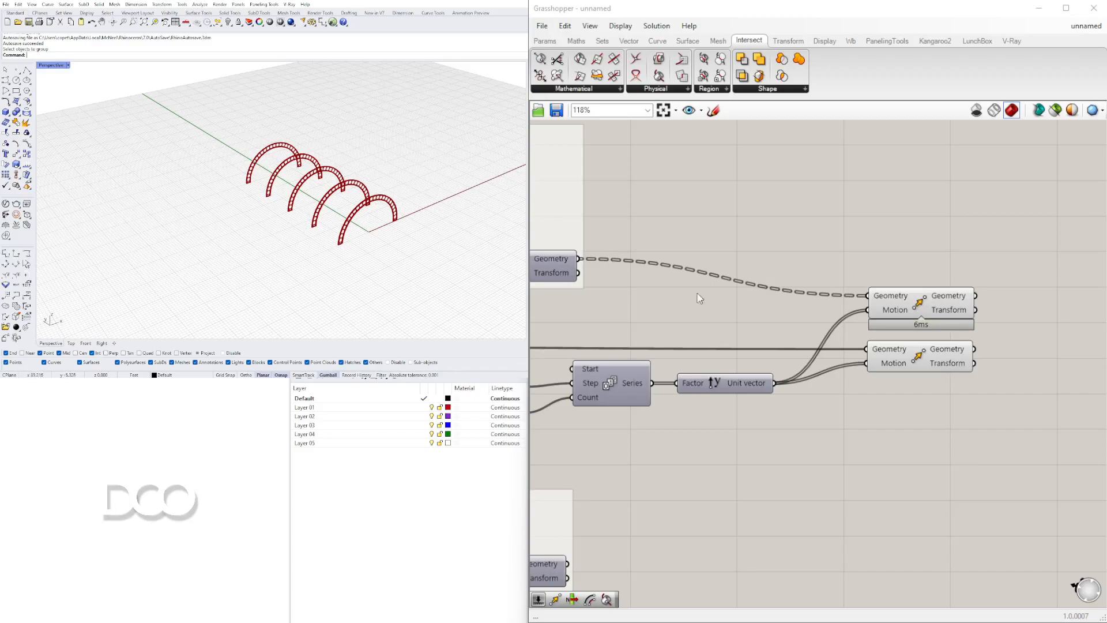
{"action": "right_click_drag", "start_coordinate": [889, 323], "coordinate": [818, 323]}
{"action": "mouse_move", "coordinate": [828, 321]}
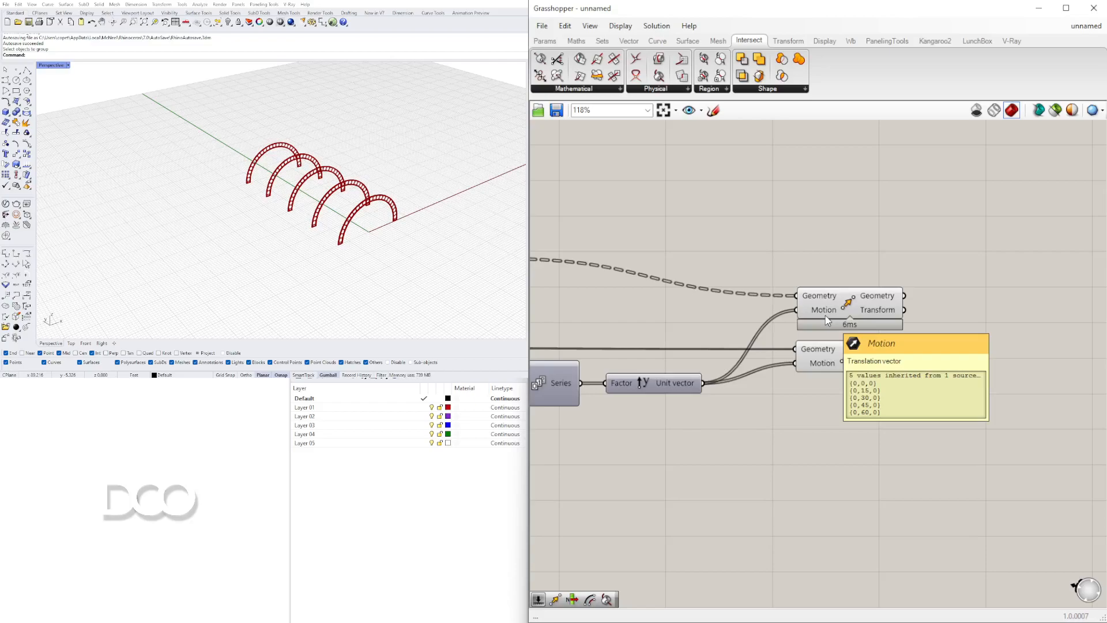
{"action": "left_click_drag", "start_coordinate": [850, 298], "coordinate": [850, 275]}
{"action": "left_click_drag", "start_coordinate": [849, 358], "coordinate": [853, 331]}
{"action": "left_click_drag", "start_coordinate": [926, 406], "coordinate": [872, 275]}
{"action": "left_click", "coordinate": [877, 396]}
{"action": "right_click_drag", "start_coordinate": [268, 247], "coordinate": [321, 224]}
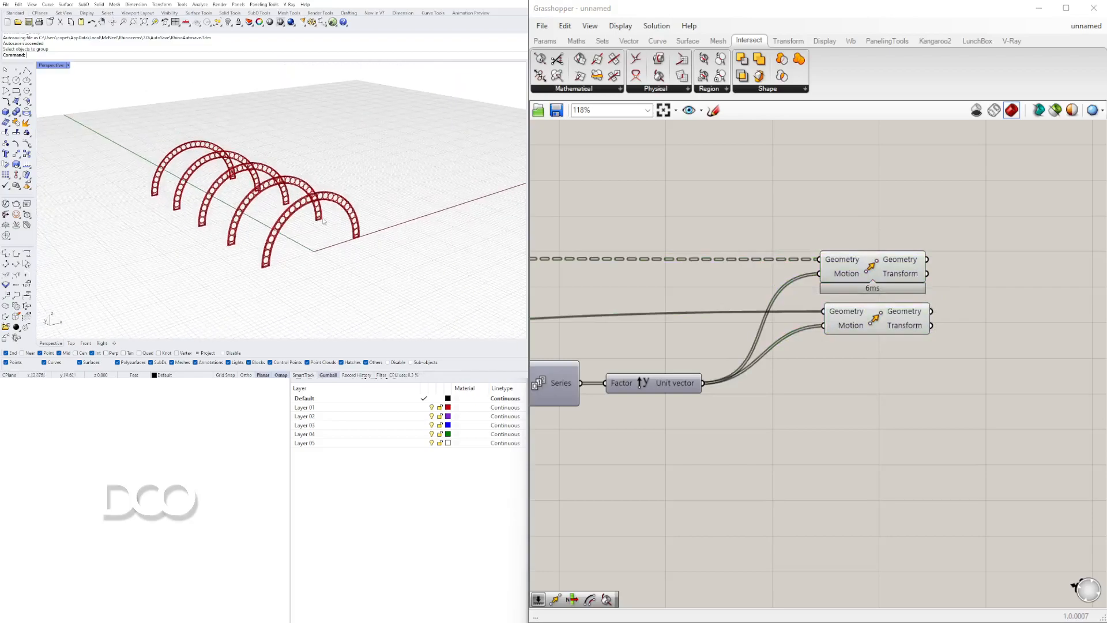
Duplicate the circles' array Move below the arch's one and feed the moved rungs' geometry into the copy
{"action": "right_click_drag", "start_coordinate": [788, 434], "coordinate": [890, 414]}
{"action": "scroll", "coordinate": [897, 406], "scroll_direction": "down", "scroll_amount": 1}
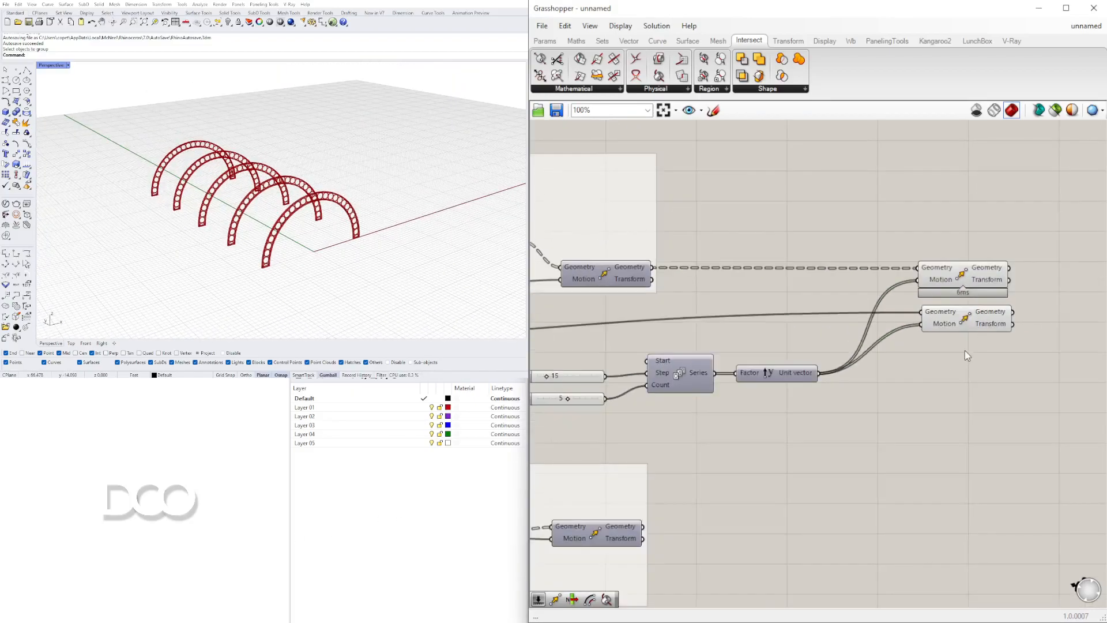
{"action": "left_click_drag", "start_coordinate": [963, 281], "coordinate": [972, 369]}
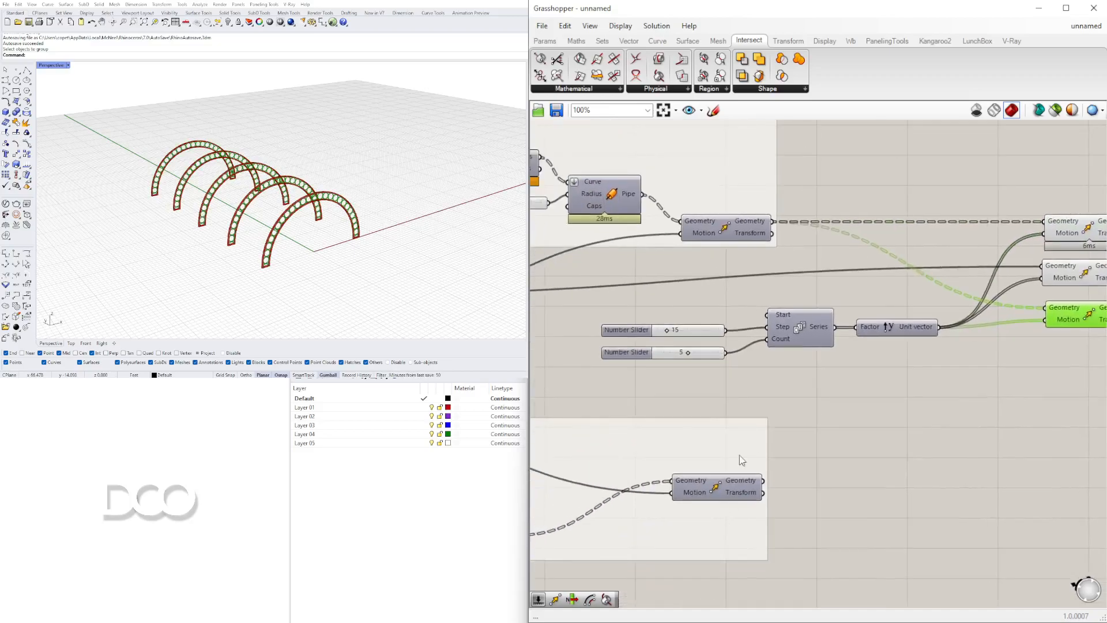
{"action": "right_click_drag", "start_coordinate": [770, 484], "coordinate": [682, 486]}
{"action": "left_click_drag", "start_coordinate": [680, 487], "coordinate": [991, 361]}
{"action": "right_click", "coordinate": [1004, 321]}
{"action": "left_click", "coordinate": [926, 442]}
{"action": "scroll", "coordinate": [1023, 324], "scroll_direction": "up", "scroll_amount": 2}
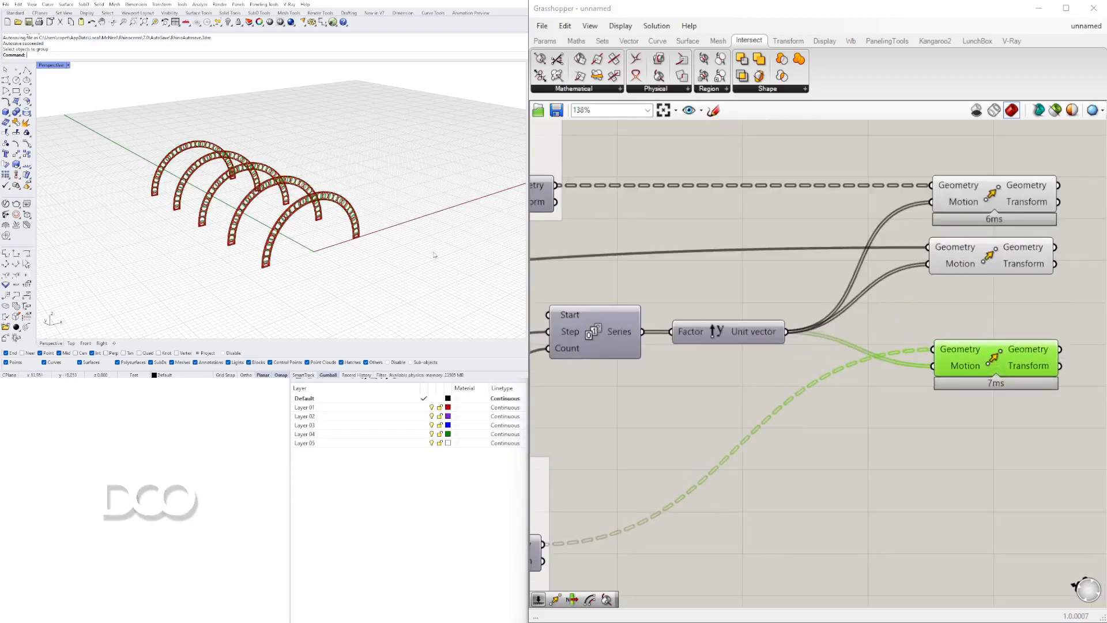
Turn off the preview of the rungs' array Move so the repeated arches show only the circles
{"action": "right_click", "coordinate": [1013, 352]}
{"action": "left_click", "coordinate": [1012, 377]}
{"action": "scroll", "coordinate": [293, 222], "scroll_direction": "up", "scroll_amount": 6}
{"action": "right_click_drag", "start_coordinate": [293, 223], "coordinate": [311, 242]}
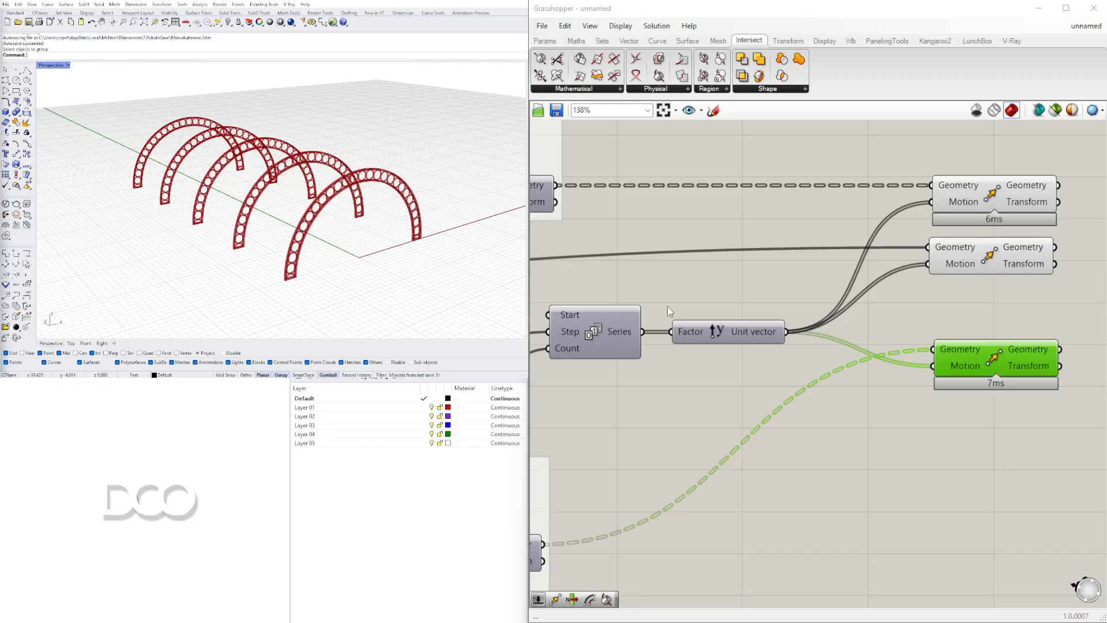
{"action": "scroll", "coordinate": [669, 312], "scroll_direction": "down", "scroll_amount": 3}
{"action": "left_click", "coordinate": [910, 271]}
{"action": "left_click", "coordinate": [916, 368]}
{"action": "left_click_drag", "start_coordinate": [1038, 414], "coordinate": [911, 341]}
{"action": "left_click", "coordinate": [918, 263]}
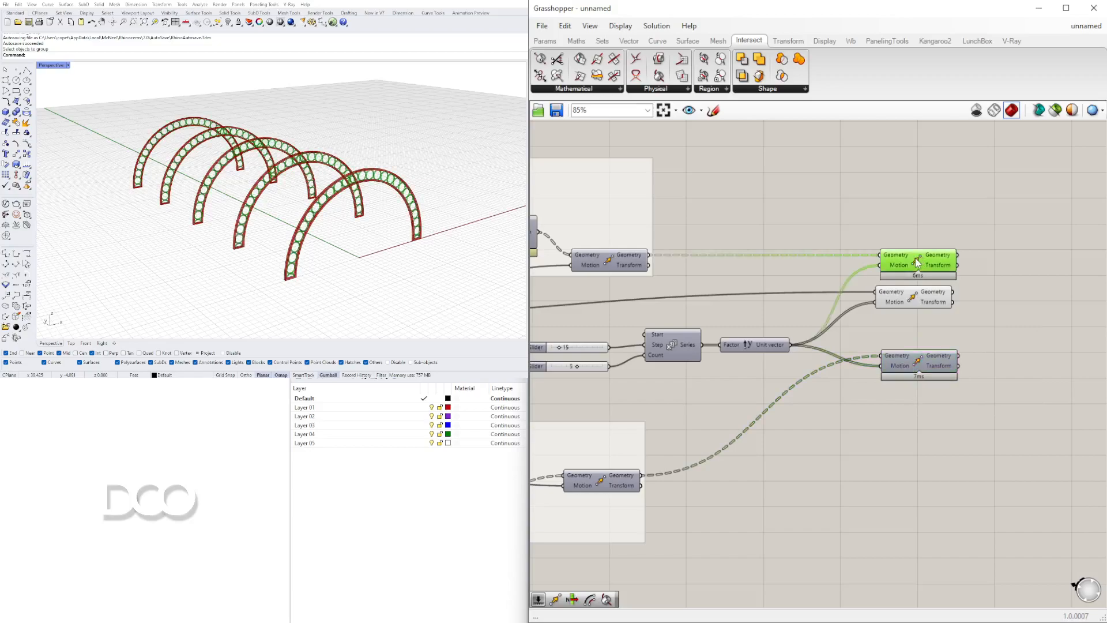
Turn off the preview of the circles' array Move so the repeated arches show only their frames
{"action": "middle_click", "coordinate": [919, 263]}
{"action": "left_click", "coordinate": [950, 222]}
Preview the frame's Boundary Surfaces component feeding the extrusion, and hide it again
{"action": "scroll", "coordinate": [700, 334], "scroll_direction": "down", "scroll_amount": 2}
{"action": "right_click_drag", "start_coordinate": [700, 334], "coordinate": [951, 351]}
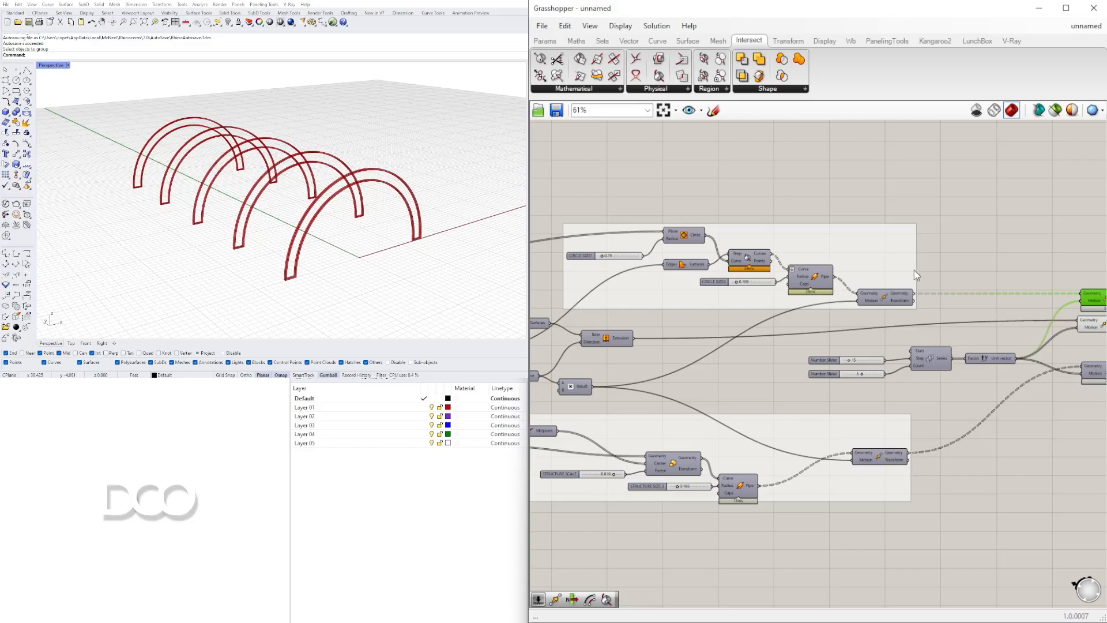
{"action": "right_click_drag", "start_coordinate": [825, 301], "coordinate": [1046, 309]}
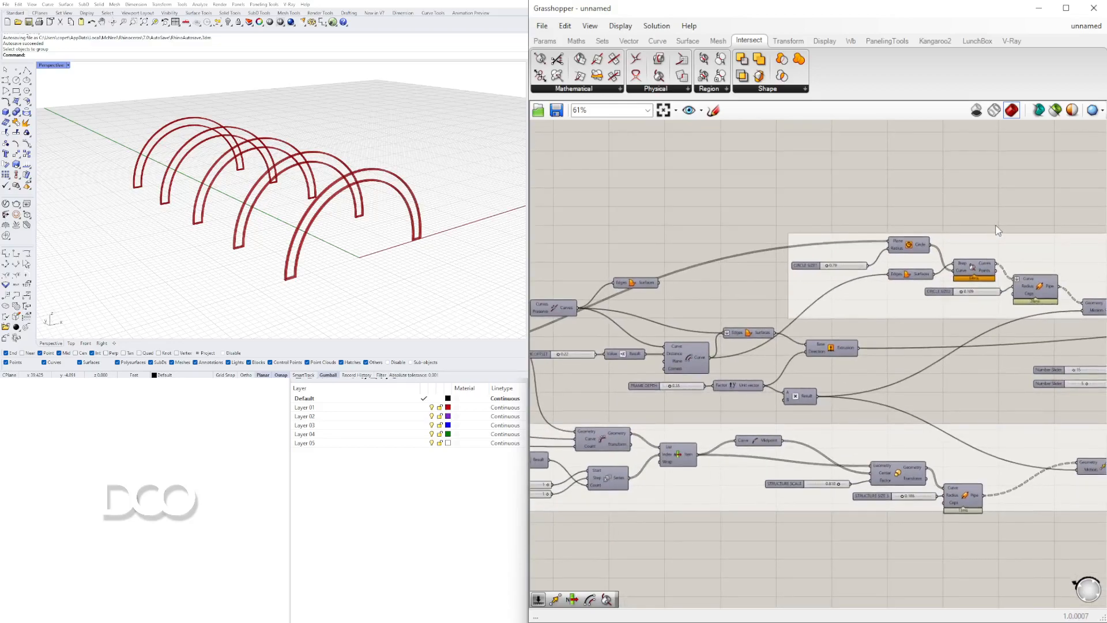
{"action": "right_click_drag", "start_coordinate": [919, 239], "coordinate": [910, 243]}
{"action": "right_click_drag", "start_coordinate": [658, 348], "coordinate": [743, 322]}
{"action": "scroll", "coordinate": [715, 328], "scroll_direction": "up", "scroll_amount": 2}
{"action": "scroll", "coordinate": [731, 315], "scroll_direction": "down", "scroll_amount": 2}
{"action": "scroll", "coordinate": [738, 323], "scroll_direction": "up", "scroll_amount": 2}
{"action": "left_click", "coordinate": [730, 315]}
{"action": "right_click", "coordinate": [729, 314]}
{"action": "left_click", "coordinate": [747, 336]}
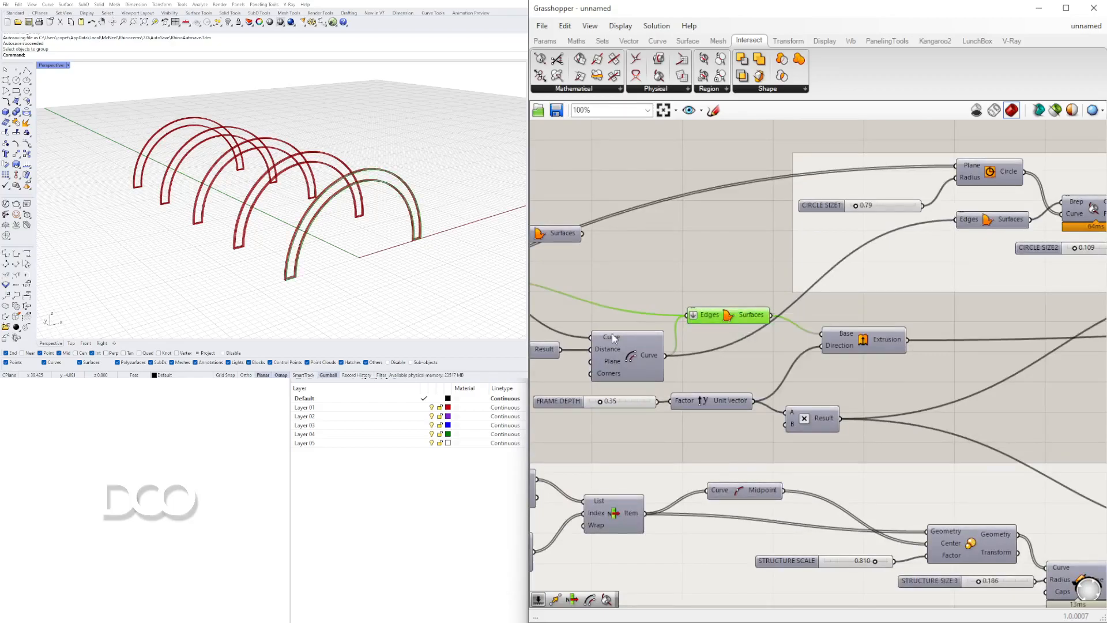
{"action": "scroll", "coordinate": [326, 189], "scroll_direction": "up", "scroll_amount": 5}
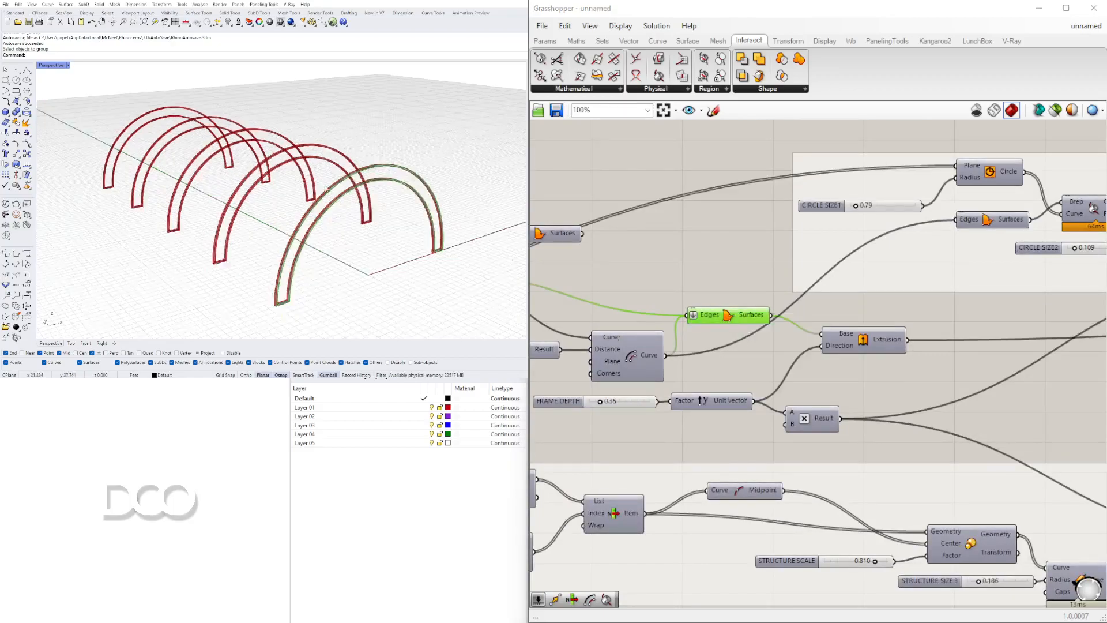
{"action": "right_click", "coordinate": [727, 320]}
{"action": "left_click", "coordinate": [744, 341]}
Move the circle group's Boundary Surfaces component away from the Brep intersection and turn on its preview
{"action": "right_click_drag", "start_coordinate": [994, 259], "coordinate": [906, 270]}
{"action": "left_click_drag", "start_coordinate": [909, 236], "coordinate": [804, 279]}
{"action": "right_click", "coordinate": [804, 278]}
{"action": "left_click", "coordinate": [821, 300]}
{"action": "scroll", "coordinate": [406, 153], "scroll_direction": "up", "scroll_amount": 3}
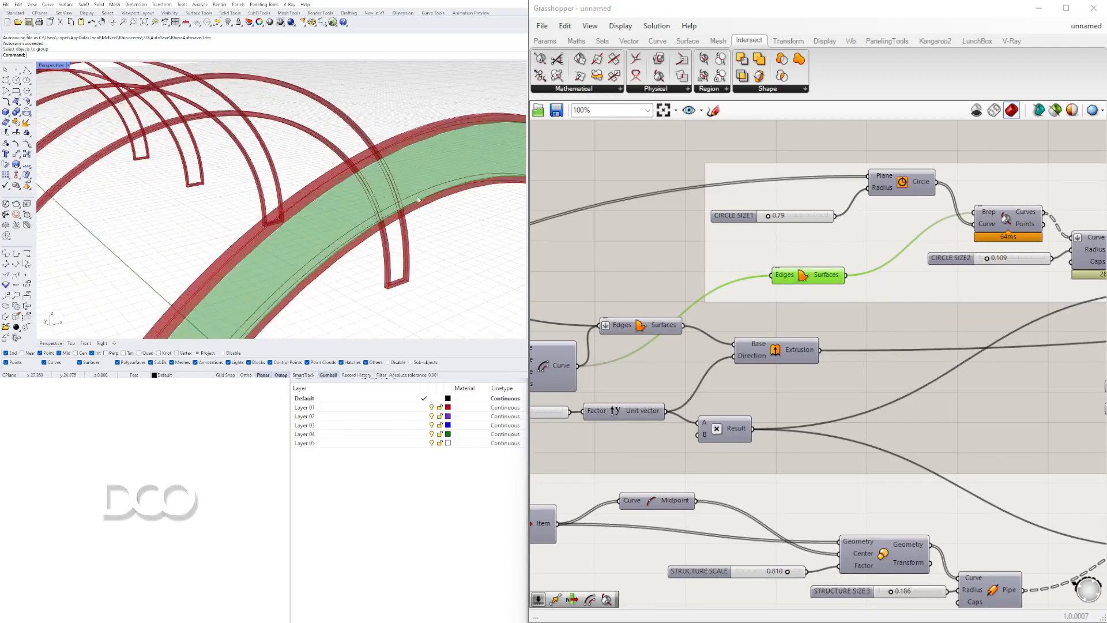
{"action": "scroll", "coordinate": [410, 156], "scroll_direction": "down", "scroll_amount": 5}
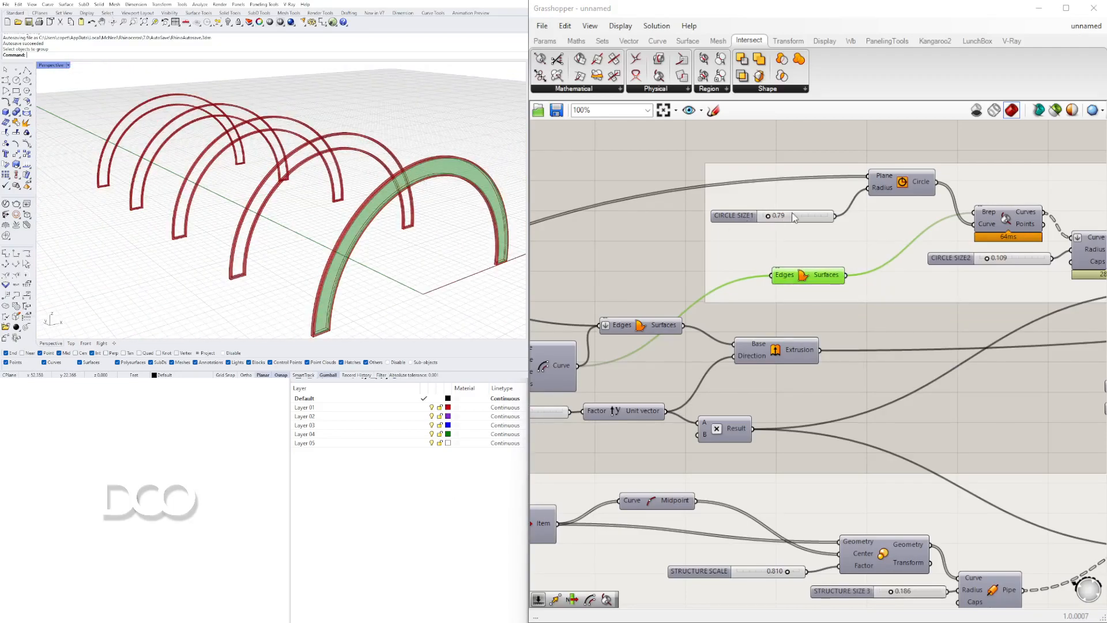
Reduce the CIRCLE SIZE1 slider to 0.59 and inspect the circles within the arch surface
{"action": "right_click_drag", "start_coordinate": [790, 213], "coordinate": [712, 230]}
{"action": "left_click", "coordinate": [825, 199]}
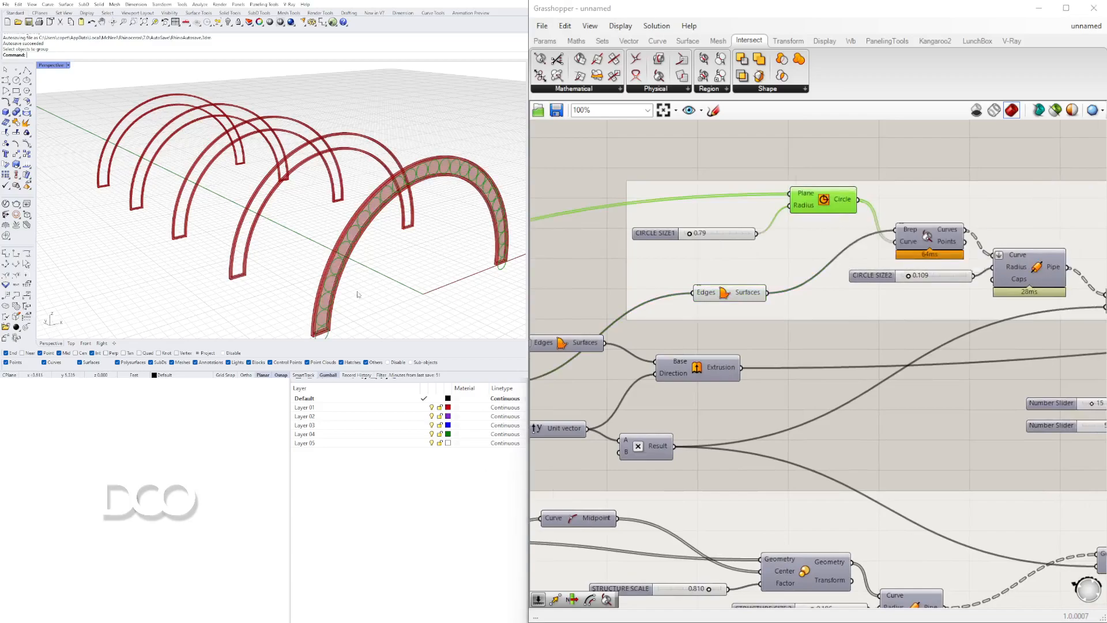
{"action": "scroll", "coordinate": [317, 315], "scroll_direction": "up", "scroll_amount": 3}
{"action": "scroll", "coordinate": [695, 237], "scroll_direction": "up", "scroll_amount": 7}
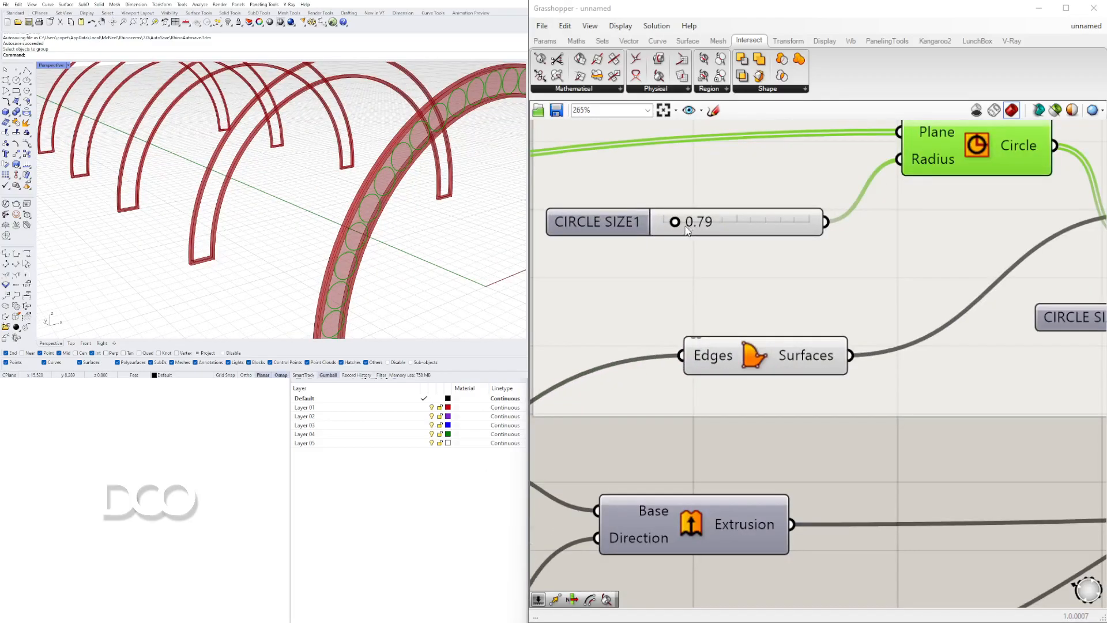
{"action": "left_click_drag", "start_coordinate": [667, 220], "coordinate": [665, 219]}
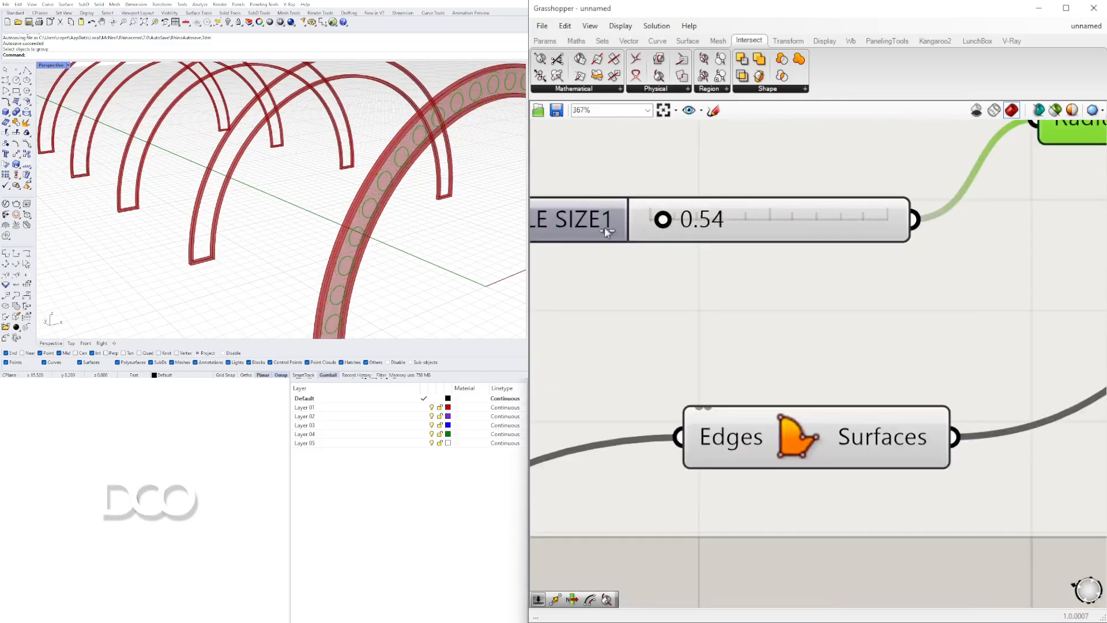
{"action": "scroll", "coordinate": [407, 212], "scroll_direction": "down", "scroll_amount": 5}
{"action": "mouse_move", "coordinate": [406, 210]}
{"action": "right_mouse_down"}
{"action": "mouse_move", "coordinate": [319, 200]}
{"action": "mouse_move", "coordinate": [422, 222]}
{"action": "right_mouse_up"}
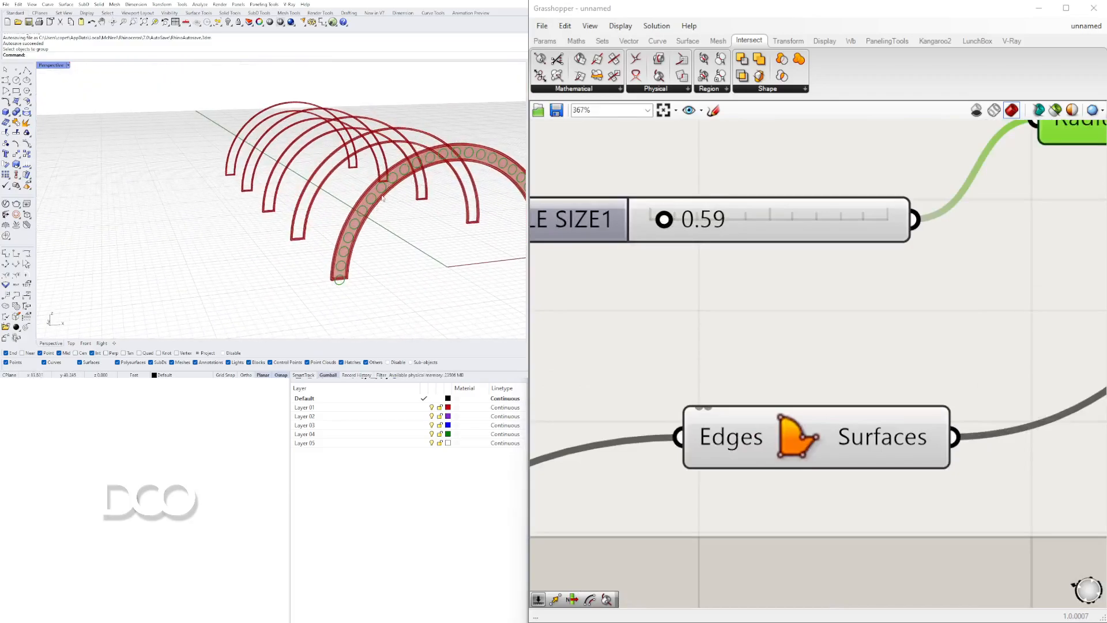
{"action": "scroll", "coordinate": [345, 270], "scroll_direction": "up", "scroll_amount": 4}
{"action": "scroll", "coordinate": [879, 450], "scroll_direction": "down", "scroll_amount": 4}
{"action": "right_click_drag", "start_coordinate": [879, 451], "coordinate": [692, 434]}
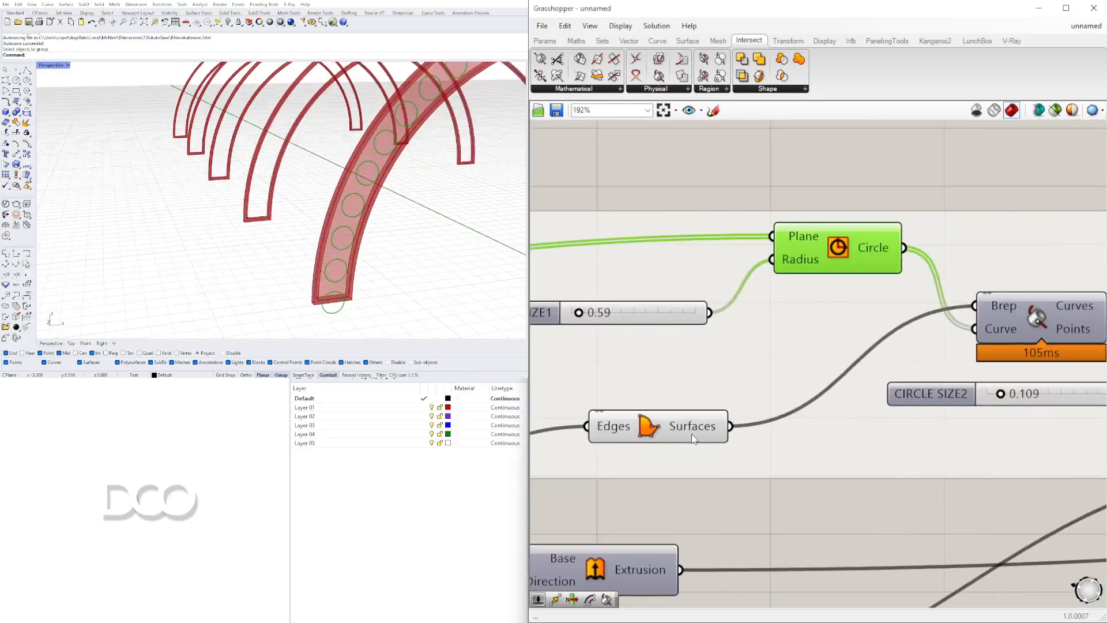
Add a Region Difference component above the circle group
{"action": "left_click", "coordinate": [691, 434]}
{"action": "scroll", "coordinate": [691, 433], "scroll_direction": "down", "scroll_amount": 4}
{"action": "right_click_drag", "start_coordinate": [833, 273], "coordinate": [735, 271]}
{"action": "double_click", "coordinate": [741, 264]}
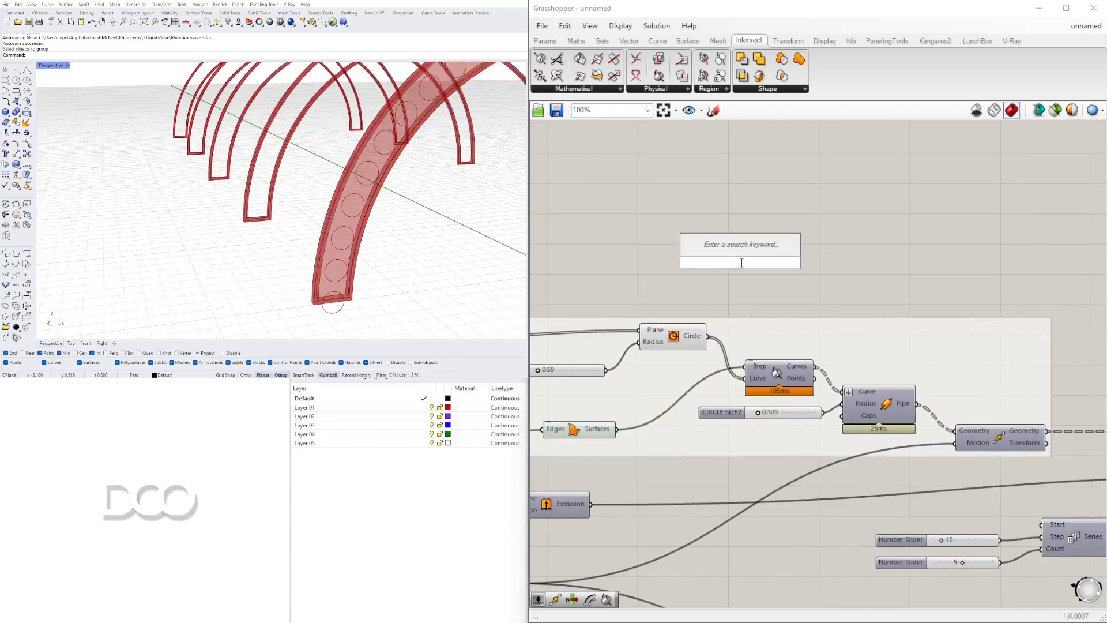
{"action": "type", "text": "REG"}
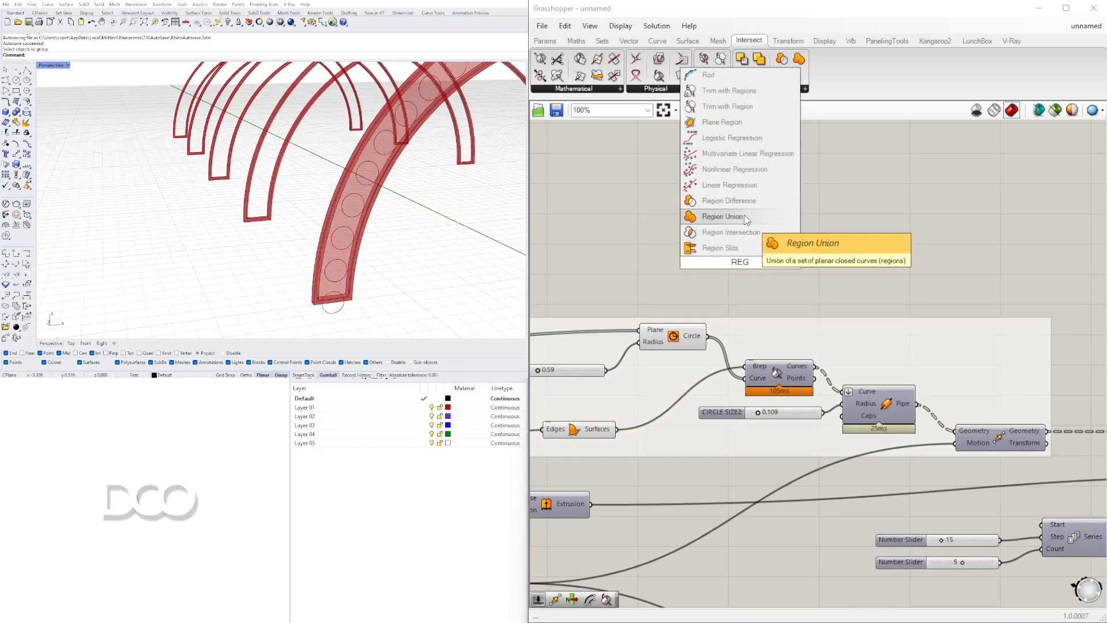
{"action": "left_click", "coordinate": [750, 218]}
{"action": "left_click_drag", "start_coordinate": [750, 263], "coordinate": [914, 260]}
Connect the circle group's Boundary Surfaces to the Region Difference's Curves A and the Circle output to Curves B
{"action": "left_click", "coordinate": [597, 432]}
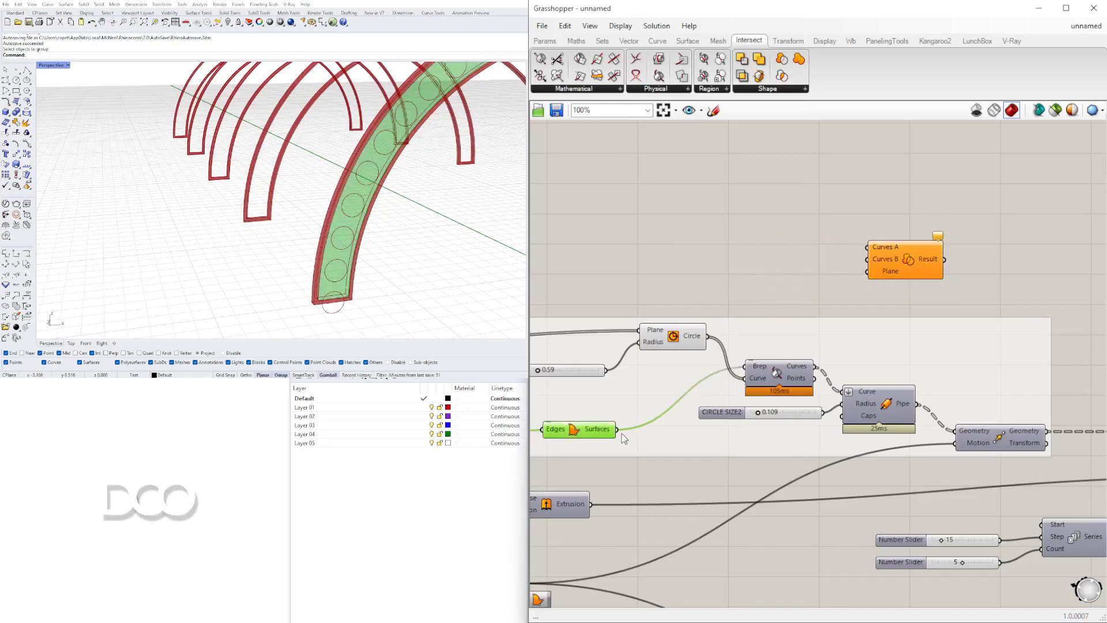
{"action": "left_click_drag", "start_coordinate": [597, 434], "coordinate": [863, 260]}
{"action": "left_click", "coordinate": [709, 340]}
{"action": "left_click_drag", "start_coordinate": [710, 340], "coordinate": [859, 261]}
Add a Boundary Surfaces component beside the Region Difference and feed the Region Difference result into its Edges
{"action": "scroll", "coordinate": [398, 182], "scroll_direction": "down", "scroll_amount": 6}
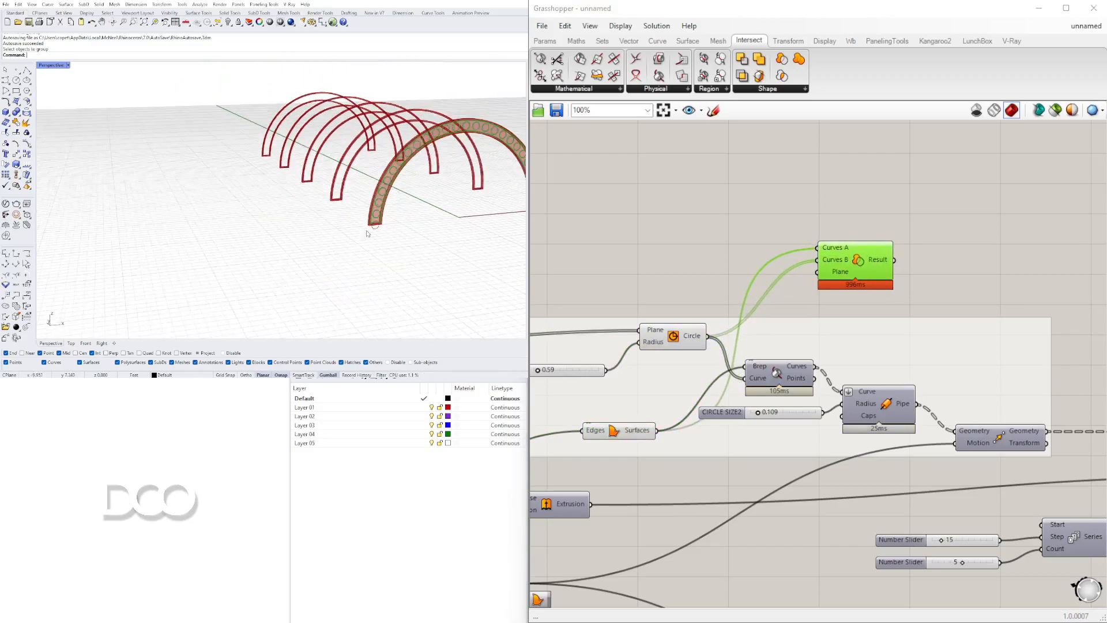
{"action": "scroll", "coordinate": [375, 219], "scroll_direction": "up", "scroll_amount": 15}
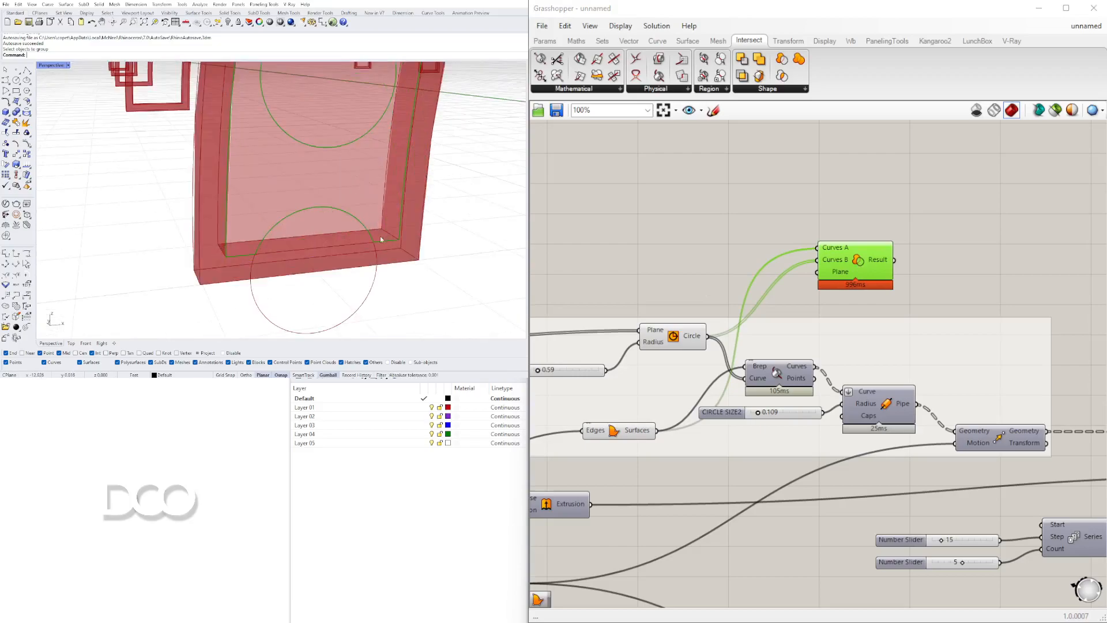
{"action": "scroll", "coordinate": [382, 239], "scroll_direction": "down", "scroll_amount": 8}
{"action": "mouse_move", "coordinate": [477, 241]}
{"action": "right_mouse_down"}
{"action": "mouse_move", "coordinate": [474, 200]}
{"action": "mouse_move", "coordinate": [477, 246]}
{"action": "right_mouse_up"}
{"action": "scroll", "coordinate": [483, 246], "scroll_direction": "up", "scroll_amount": 3}
{"action": "scroll", "coordinate": [479, 230], "scroll_direction": "down", "scroll_amount": 6}
{"action": "double_click", "coordinate": [983, 248]}
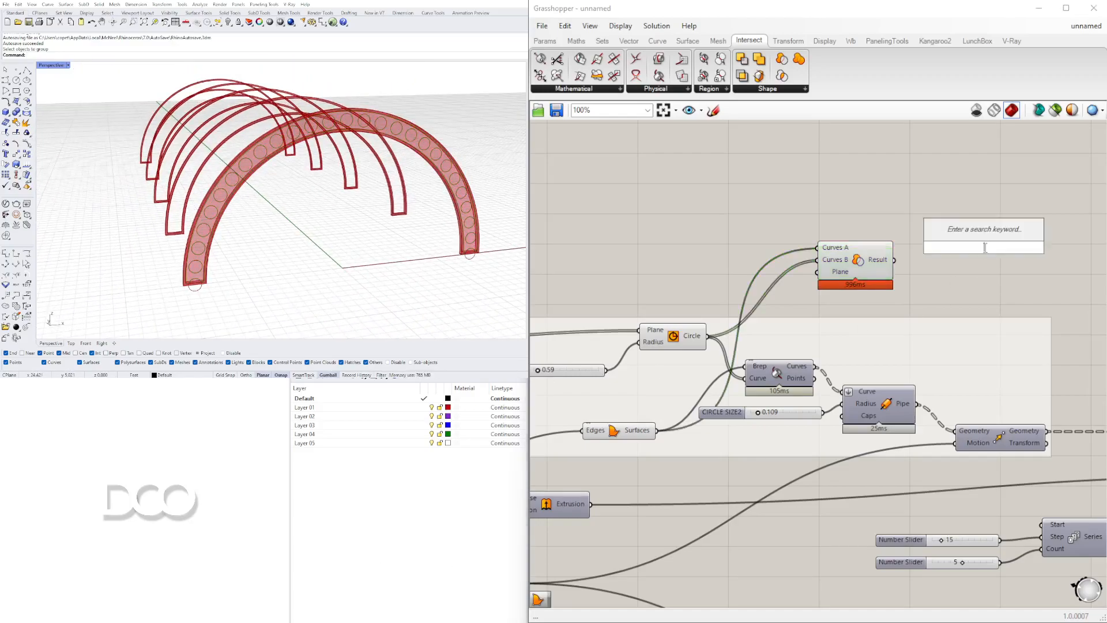
{"action": "type", "text": "BOUND"}
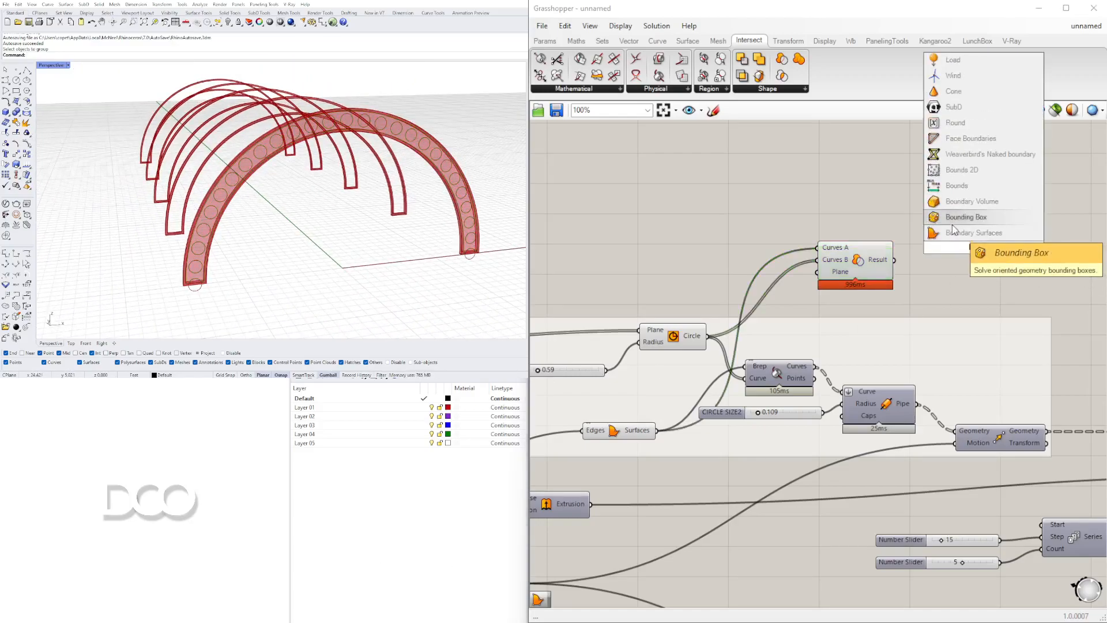
{"action": "left_click", "coordinate": [974, 232]}
{"action": "left_click_drag", "start_coordinate": [894, 259], "coordinate": [949, 247]}
{"action": "left_click", "coordinate": [975, 250]}
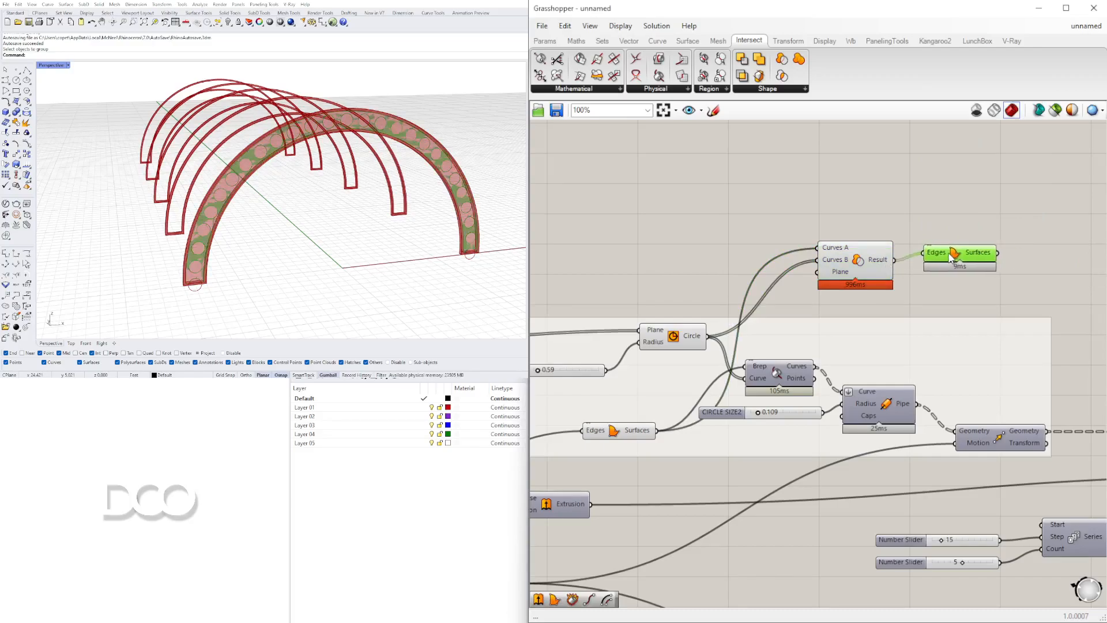
Hide the previews of the Region Difference, Circle and source Boundary Surfaces, and shift the new Boundary Surfaces farther from the Region Difference
{"action": "right_click_drag", "start_coordinate": [845, 272], "coordinate": [957, 249]}
{"action": "left_click", "coordinate": [957, 250]}
{"action": "right_click_drag", "start_coordinate": [817, 307], "coordinate": [860, 268]}
{"action": "left_click", "coordinate": [826, 273], "text": "shift"}
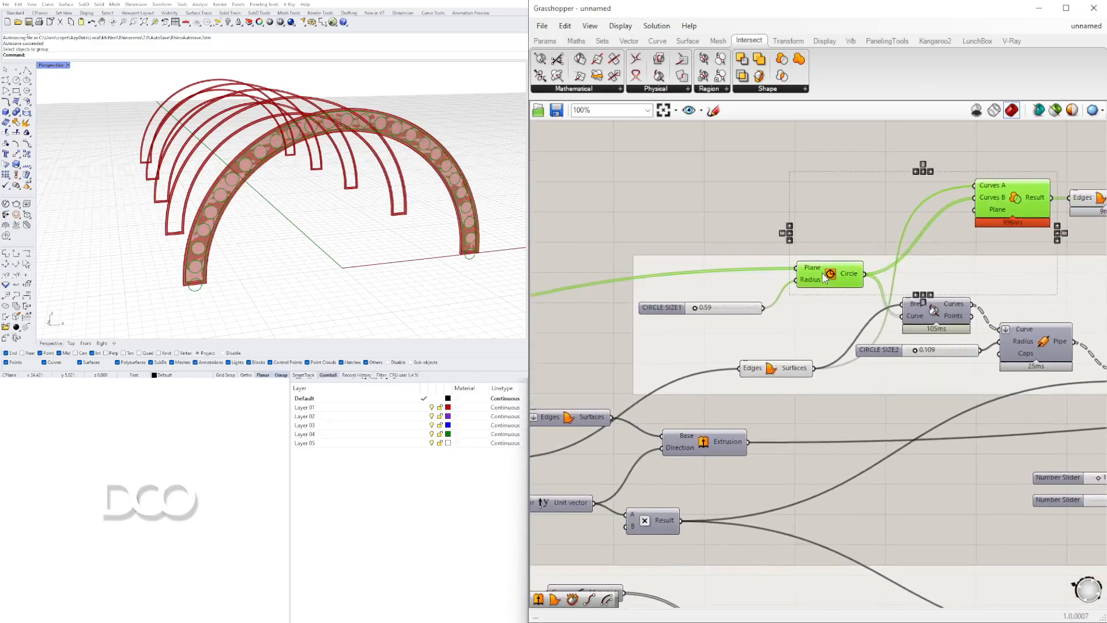
{"action": "left_click", "coordinate": [778, 368], "text": "shift"}
{"action": "right_click", "coordinate": [779, 372]}
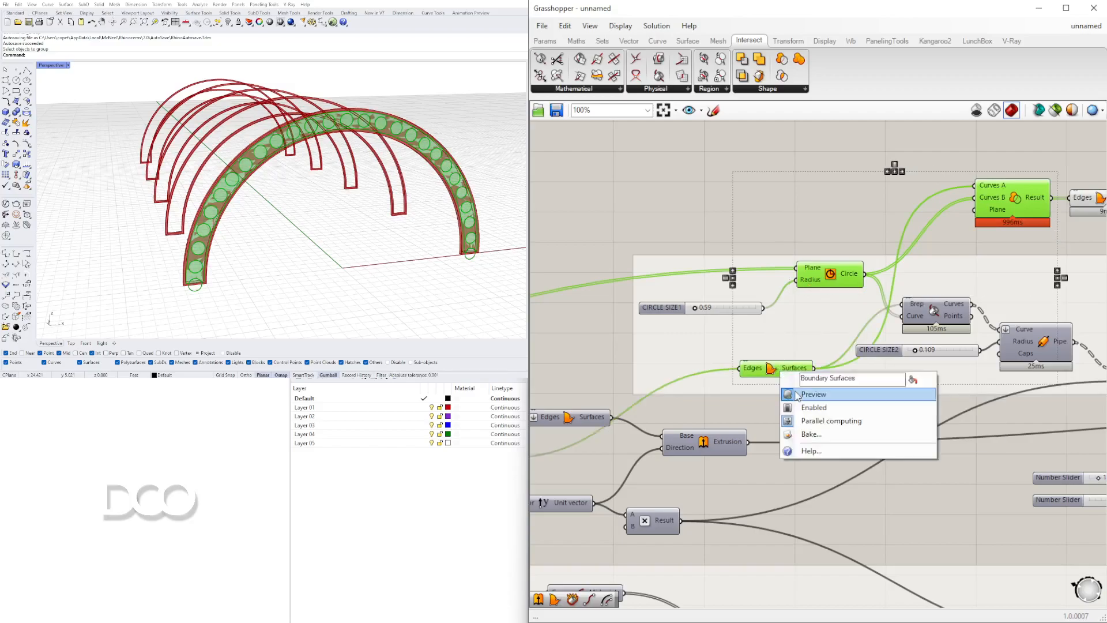
{"action": "left_click", "coordinate": [798, 395]}
{"action": "right_click_drag", "start_coordinate": [1105, 160], "coordinate": [929, 183]}
{"action": "middle_click", "coordinate": [842, 208]}
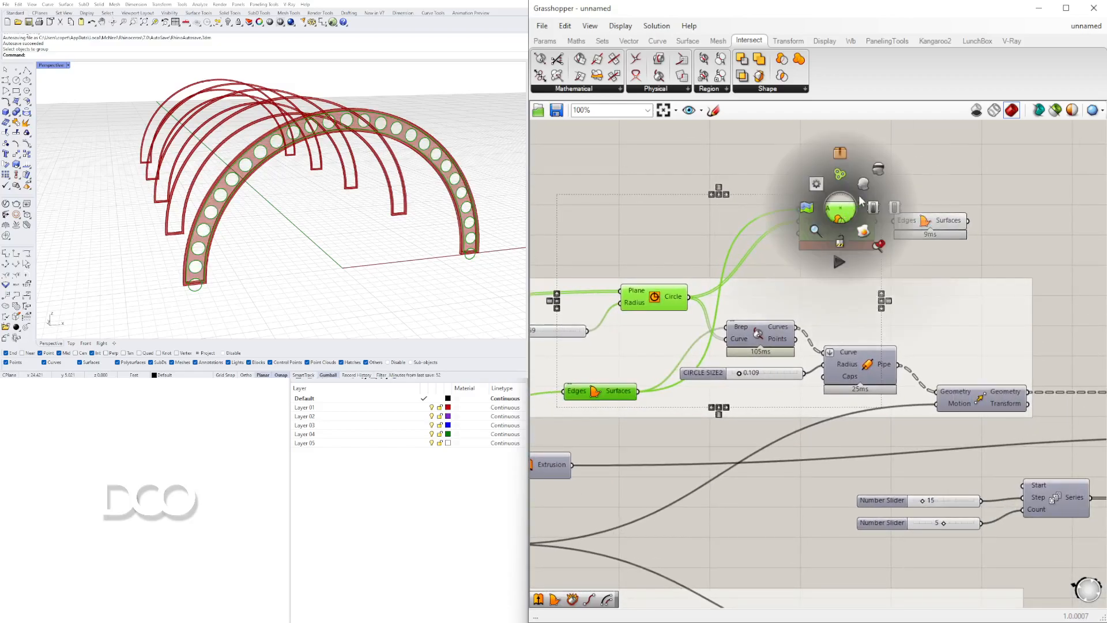
{"action": "left_click", "coordinate": [872, 163]}
{"action": "left_click", "coordinate": [855, 143]}
{"action": "left_click_drag", "start_coordinate": [934, 218], "coordinate": [999, 214]}
Lower the CIRCLE SIZE1 slider to 0.40 and view the smaller holes along the arch
{"action": "right_click_drag", "start_coordinate": [346, 180], "coordinate": [173, 196]}
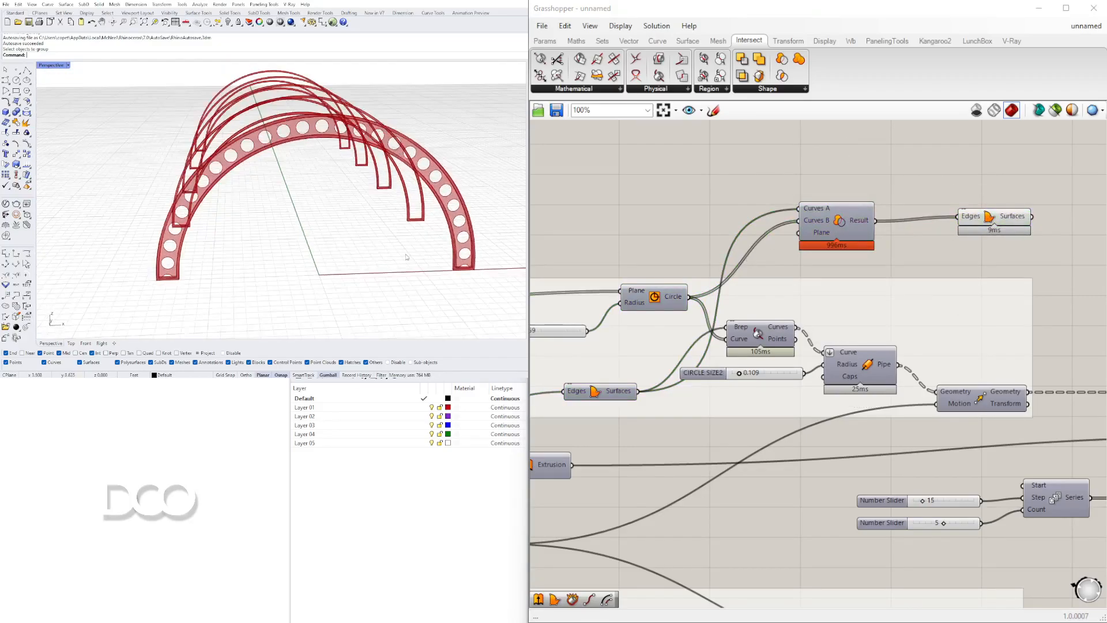
{"action": "scroll", "coordinate": [666, 362], "scroll_direction": "up", "scroll_amount": 6}
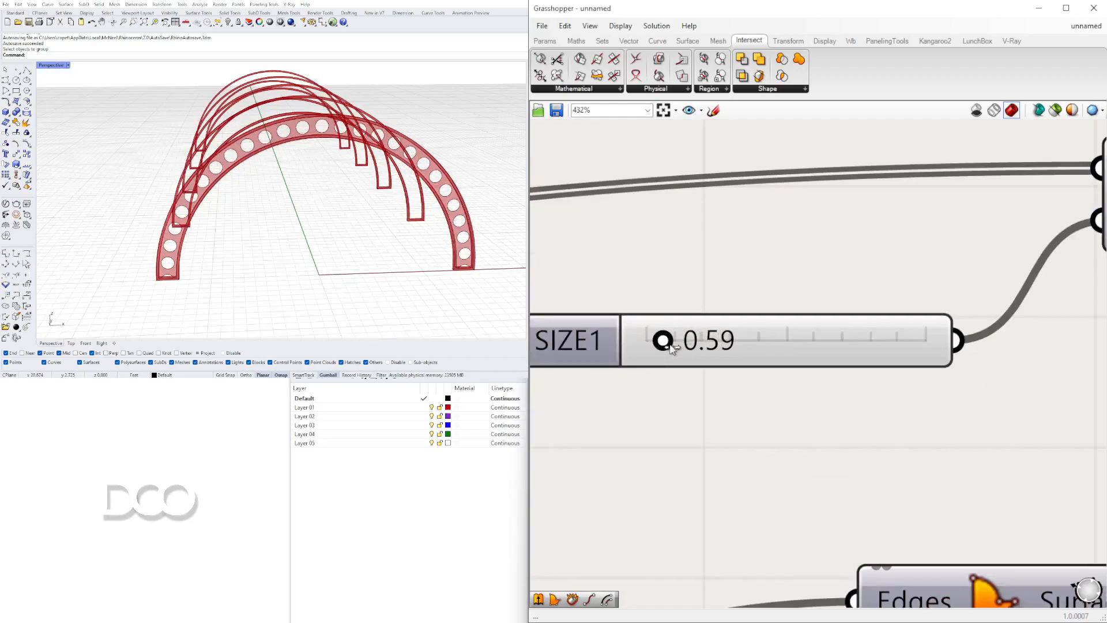
{"action": "mouse_move", "coordinate": [663, 341]}
{"action": "left_mouse_down"}
{"action": "mouse_move", "coordinate": [695, 341]}
{"action": "mouse_move", "coordinate": [653, 342]}
{"action": "left_mouse_up"}
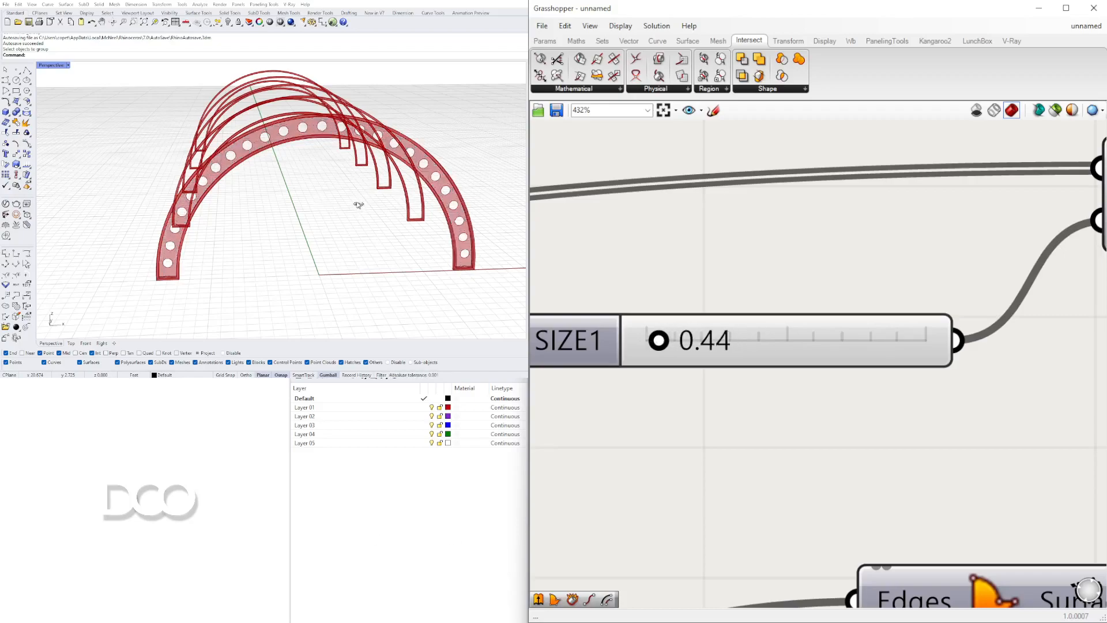
{"action": "right_click_drag", "start_coordinate": [306, 205], "coordinate": [386, 205]}
{"action": "scroll", "coordinate": [698, 333], "scroll_direction": "up", "scroll_amount": 3}
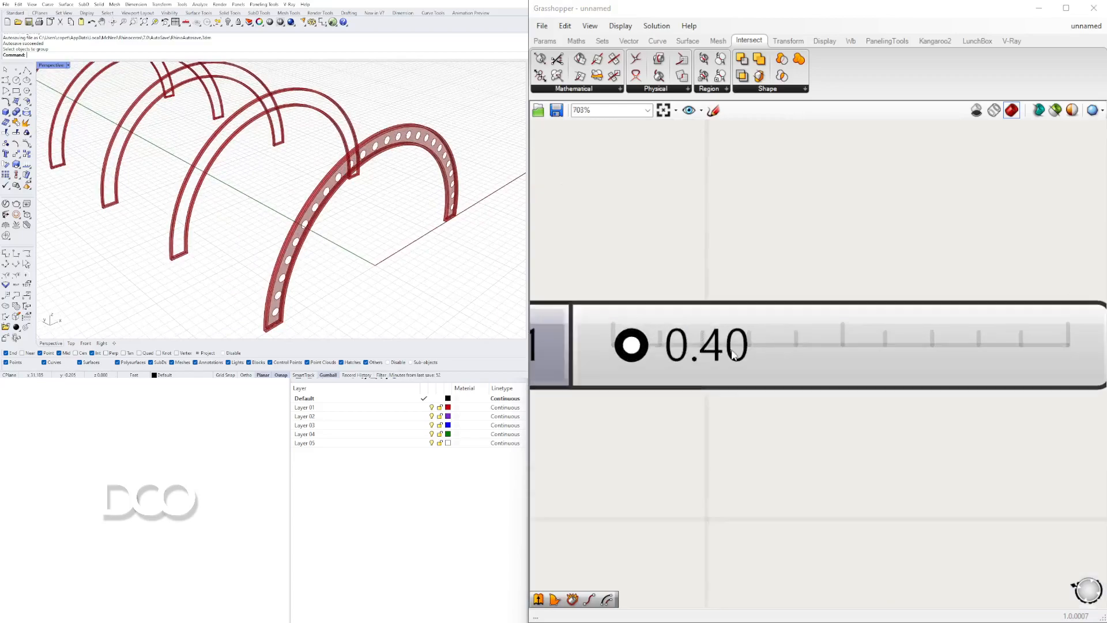
Try CIRCLE SIZE1 values of 0.1 and 1 on the arch's holes
{"action": "double_click", "coordinate": [733, 350]}
{"action": "left_click_drag", "start_coordinate": [733, 350], "coordinate": [927, 363]}
{"action": "type", "text": ".1"}
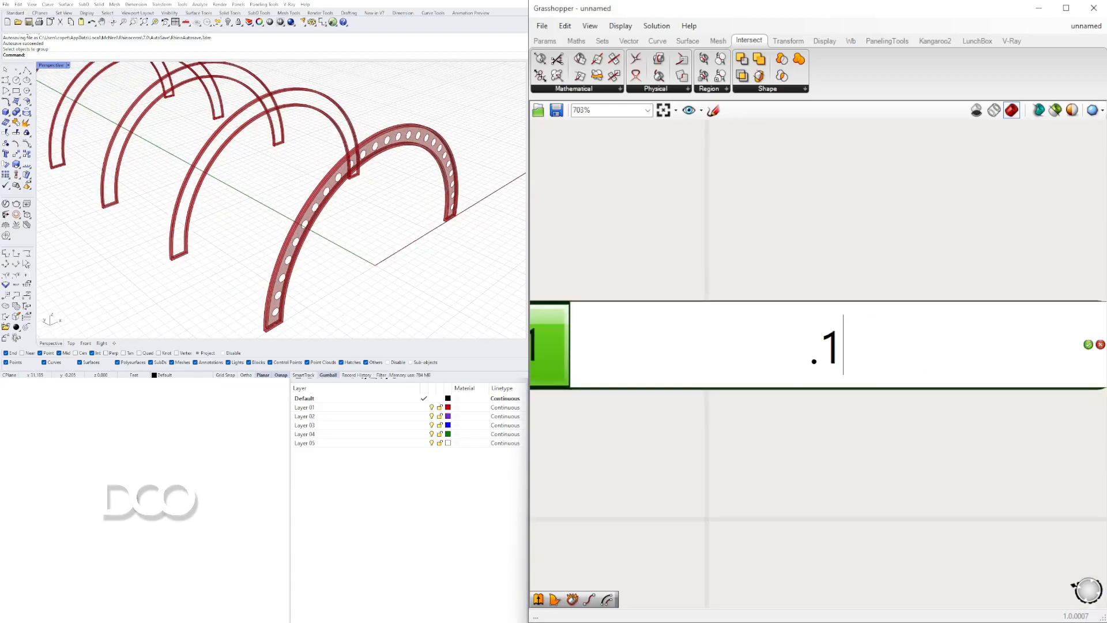
{"action": "key", "text": "Return"}
{"action": "double_click", "coordinate": [682, 359]}
{"action": "type", "text": "1"}
{"action": "key", "text": "Return"}
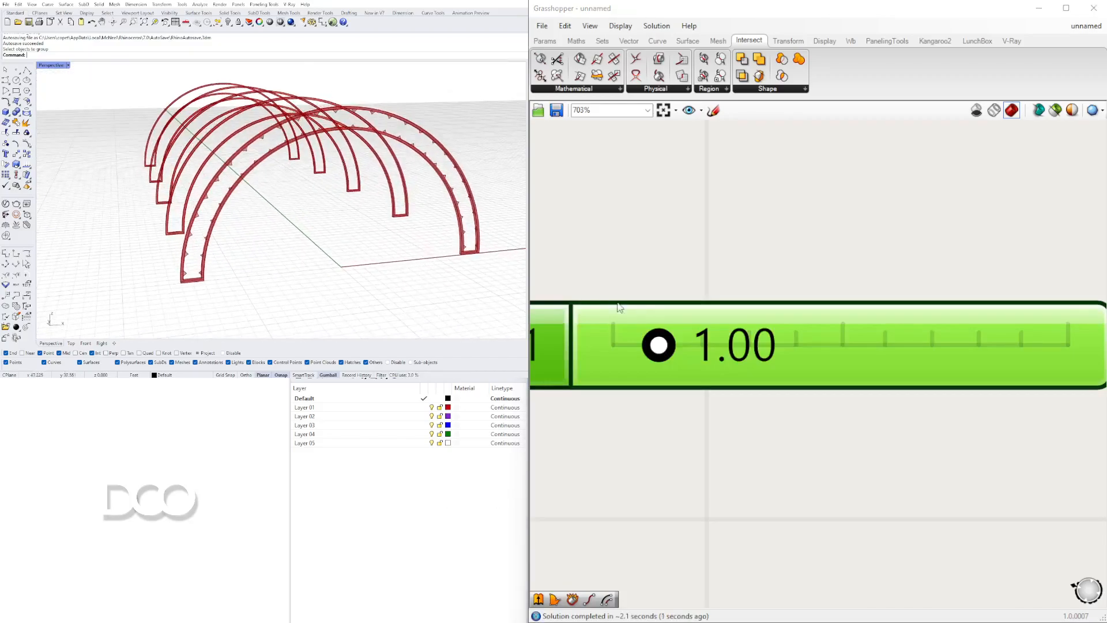
Set the CIRCLE SIZE1 slider to 0.8
{"action": "double_click", "coordinate": [749, 360]}
{"action": "key", "text": "BackSpace"}
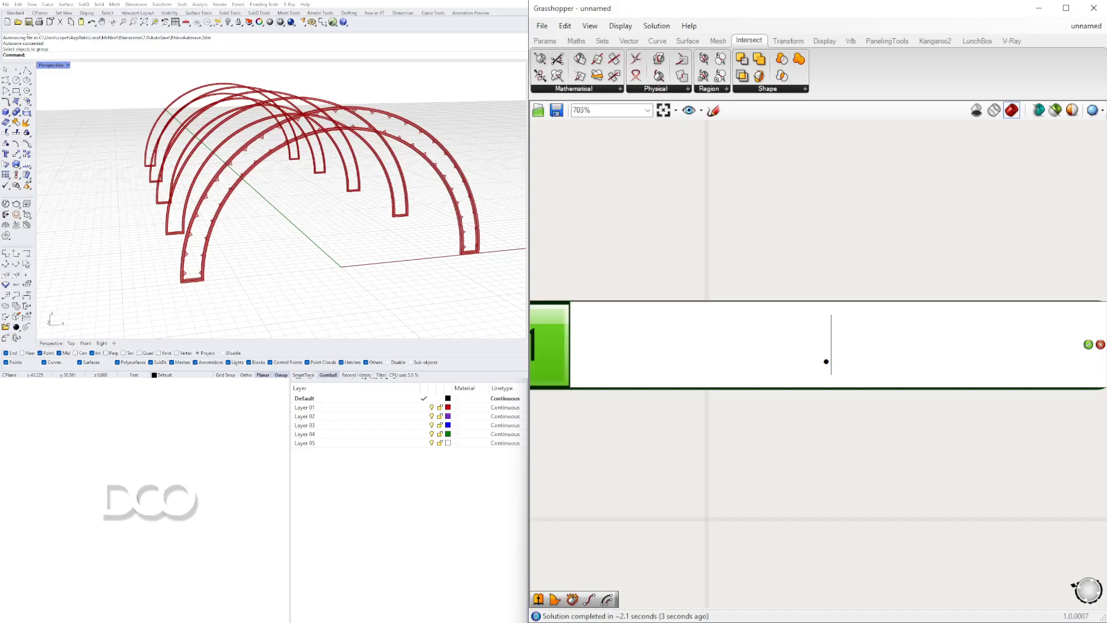
{"action": "type", "text": "0.8"}
{"action": "key", "text": "Return"}
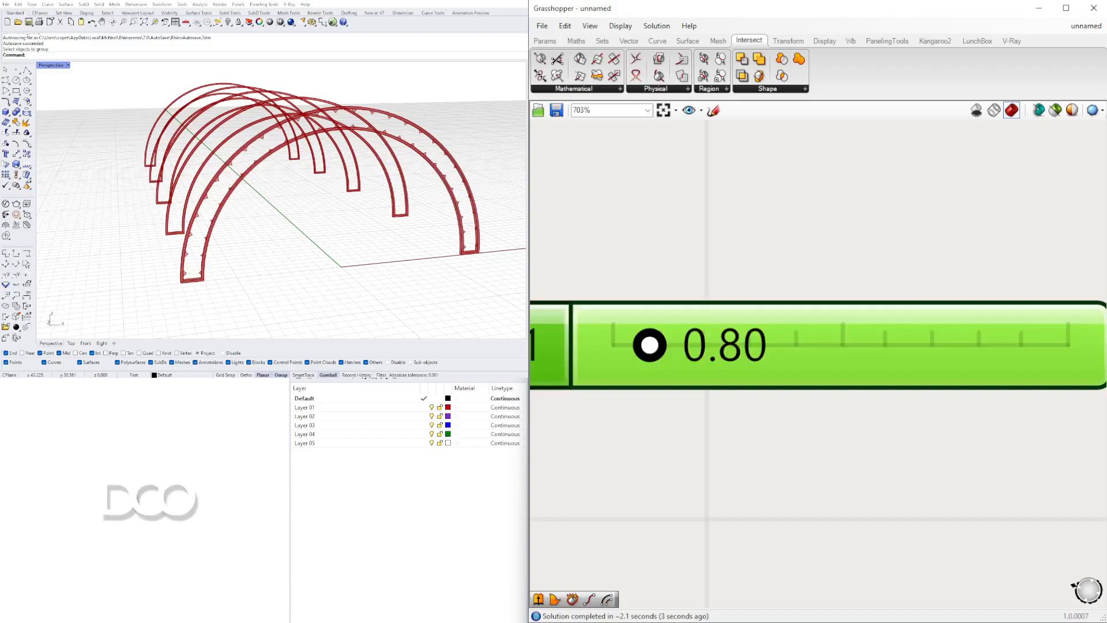
Check the gap between the holes and the frame, and set the CIRCLE SIZE1 slider to 0.75
{"action": "scroll", "coordinate": [351, 120], "scroll_direction": "up", "scroll_amount": 12}
{"action": "scroll", "coordinate": [349, 127], "scroll_direction": "down", "scroll_amount": 14}
{"action": "scroll", "coordinate": [349, 128], "scroll_direction": "up", "scroll_amount": 8}
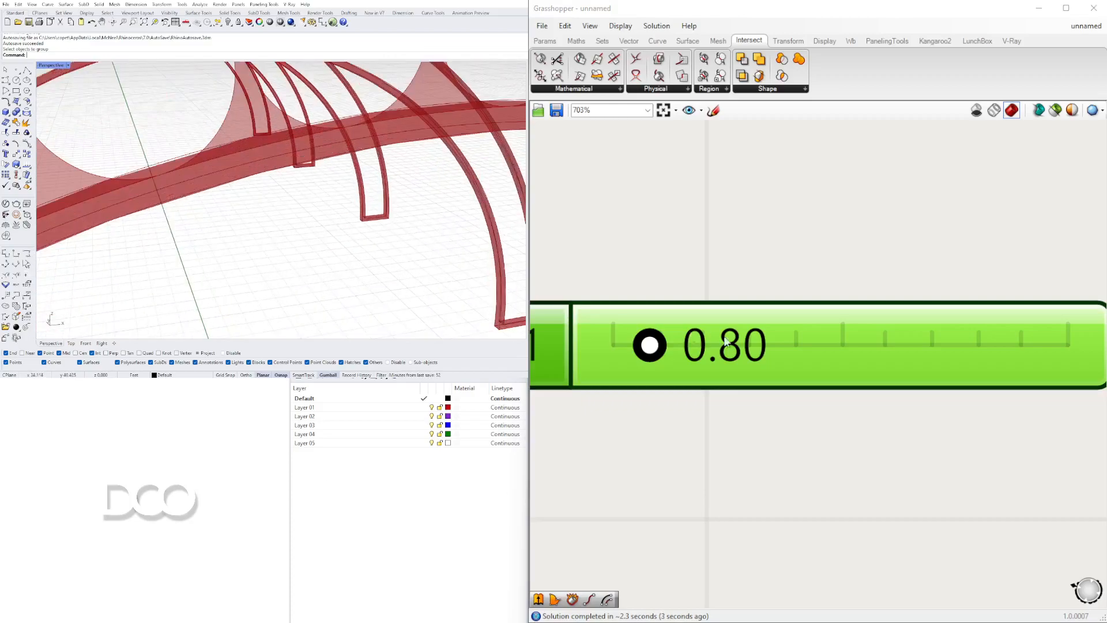
{"action": "double_click", "coordinate": [775, 341]}
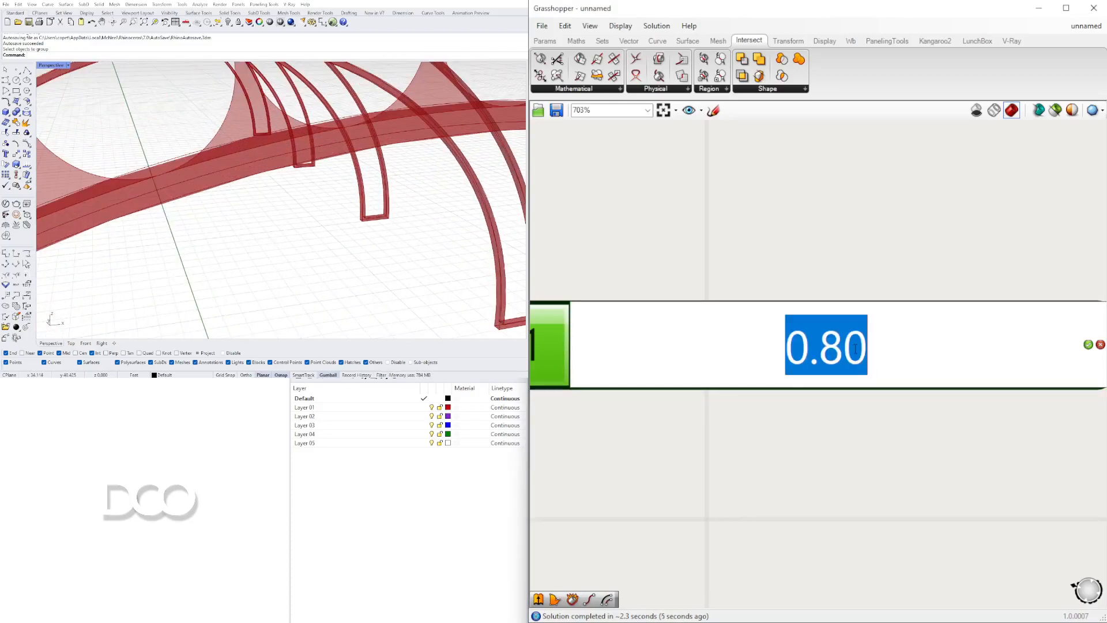
{"action": "type", "text": ".75"}
{"action": "key", "text": "Return"}
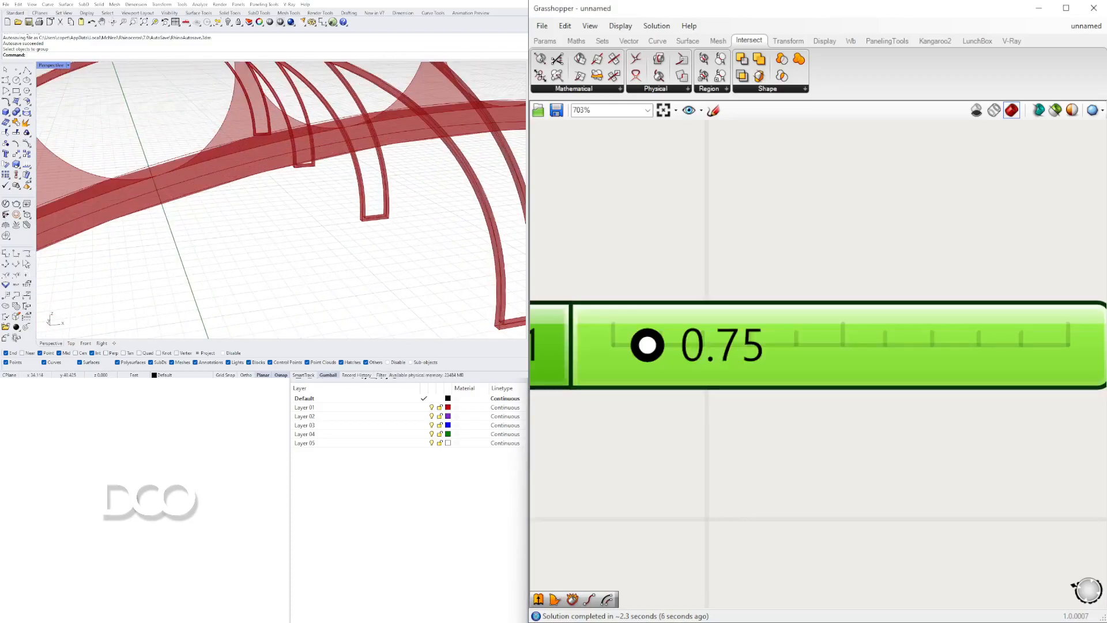
Add an Extrude component beside the boundary surfaces of the circle-perforated panel
{"action": "scroll", "coordinate": [272, 205], "scroll_direction": "down", "scroll_amount": 10}
{"action": "right_click_drag", "start_coordinate": [277, 231], "coordinate": [324, 219]}
{"action": "scroll", "coordinate": [763, 255], "scroll_direction": "down", "scroll_amount": 9}
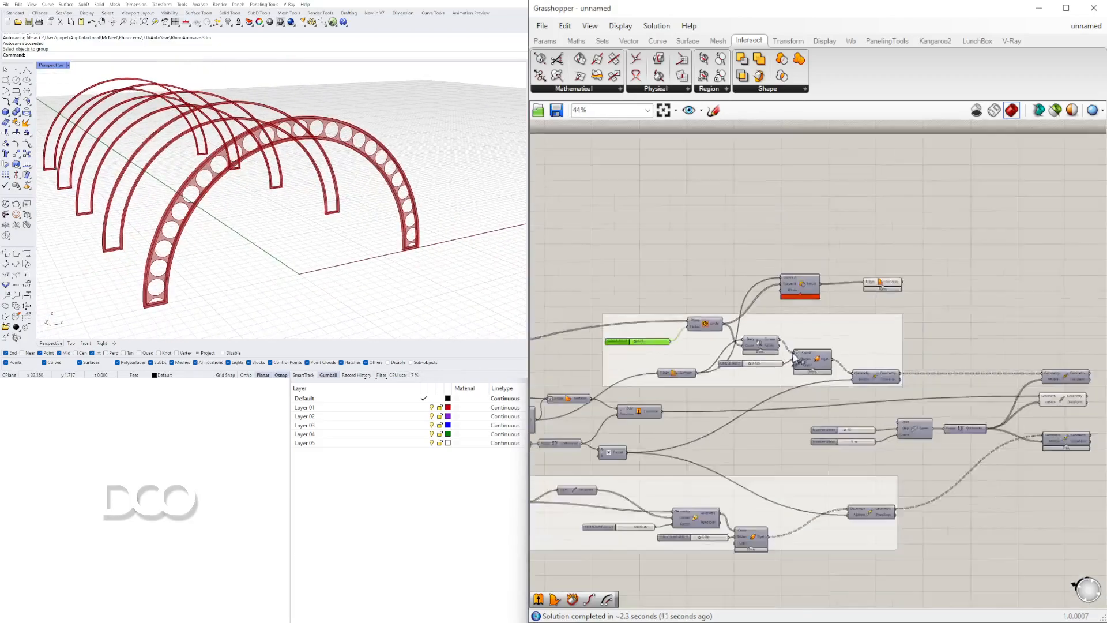
{"action": "right_click_drag", "start_coordinate": [819, 271], "coordinate": [765, 246]}
{"action": "left_click_drag", "start_coordinate": [752, 233], "coordinate": [743, 236]}
{"action": "double_click", "coordinate": [910, 276]}
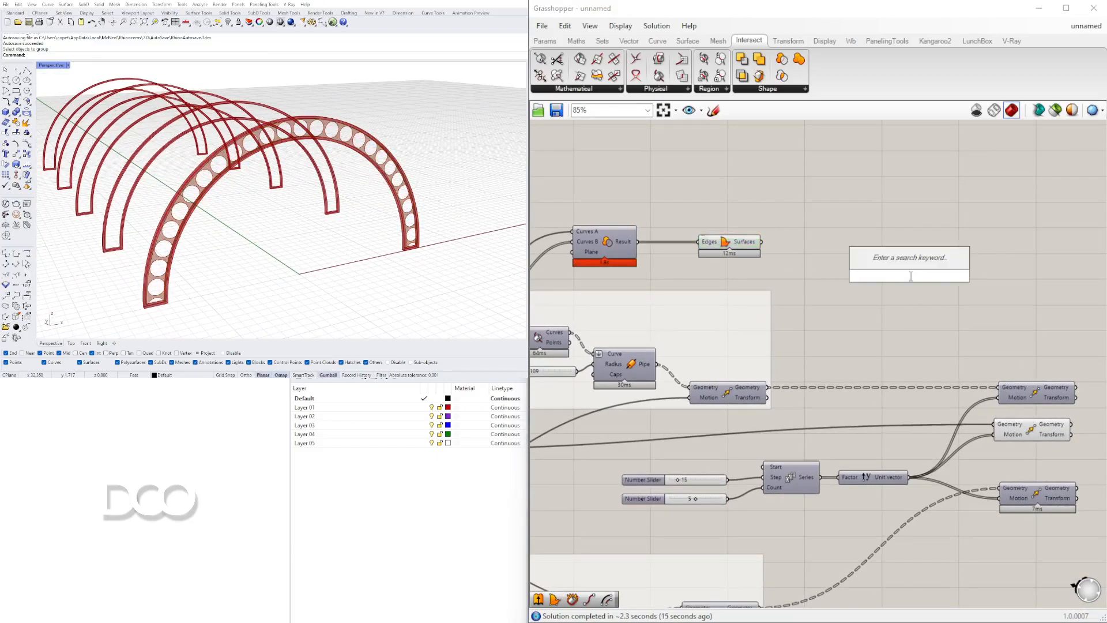
{"action": "type", "text": "extrude"}
{"action": "left_click", "coordinate": [863, 262]}
{"action": "left_click_drag", "start_coordinate": [884, 280], "coordinate": [877, 257]}
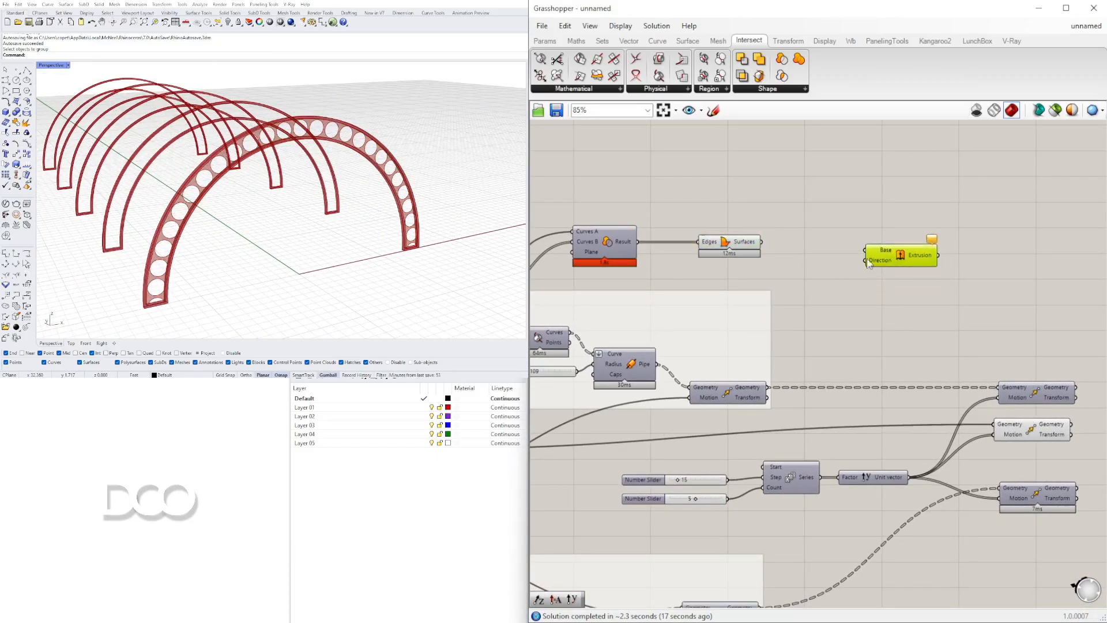
Add a Unit Y vector component between the panel's boundary surfaces and the Extrude component, making room by moving Extrude away
{"action": "double_click", "coordinate": [811, 257]}
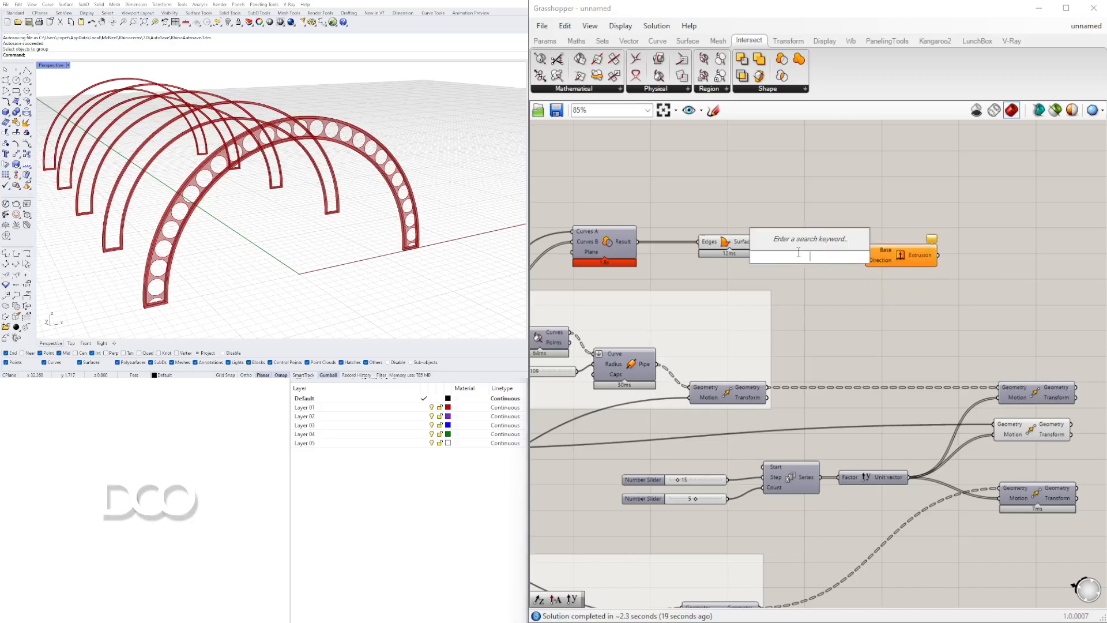
{"action": "type", "text": "y"}
{"action": "left_click", "coordinate": [795, 243]}
{"action": "scroll", "coordinate": [772, 244], "scroll_direction": "up", "scroll_amount": 4}
{"action": "left_click_drag", "start_coordinate": [781, 262], "coordinate": [782, 265]}
{"action": "mouse_move", "coordinate": [819, 261]}
{"action": "left_mouse_down"}
{"action": "mouse_move", "coordinate": [819, 250]}
{"action": "mouse_move", "coordinate": [822, 271]}
{"action": "left_mouse_up"}
{"action": "right_click_drag", "start_coordinate": [981, 262], "coordinate": [882, 261]}
{"action": "left_click_drag", "start_coordinate": [883, 261], "coordinate": [1021, 257]}
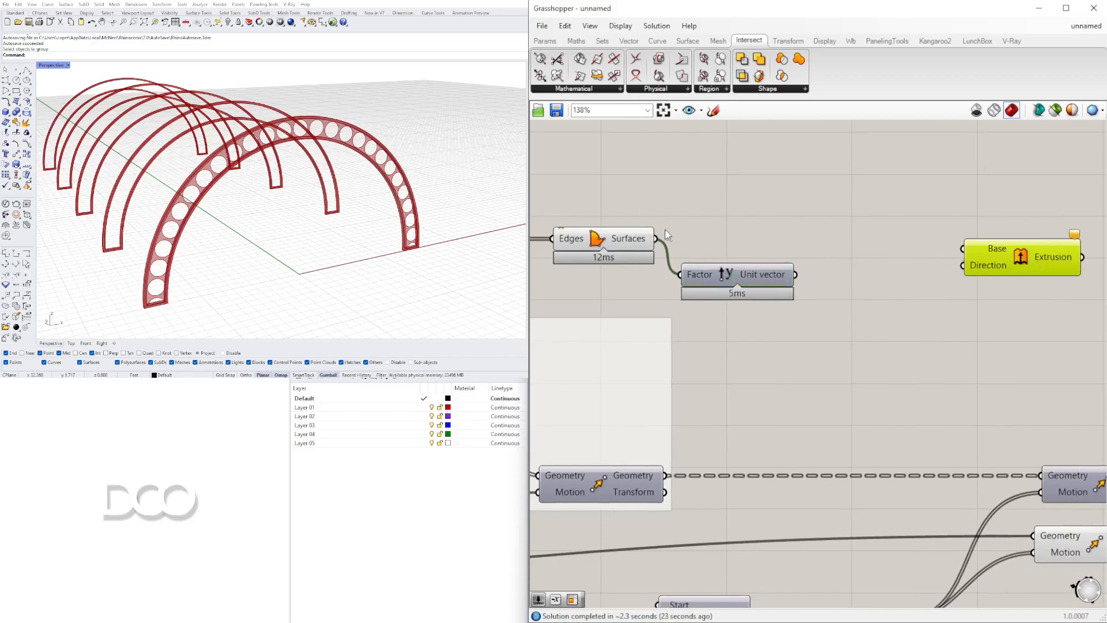
Disconnect the surfaces from Unit Y's Factor, then wire the surfaces to Extrude's Base and the unit vector to its Direction
{"action": "left_click_drag", "start_coordinate": [684, 286], "coordinate": [685, 283], "text": "ctrl"}
{"action": "left_click_drag", "start_coordinate": [754, 272], "coordinate": [805, 286]}
{"action": "left_click", "coordinate": [635, 231]}
{"action": "left_click_drag", "start_coordinate": [675, 241], "coordinate": [963, 249]}
{"action": "left_click_drag", "start_coordinate": [847, 288], "coordinate": [987, 278]}
{"action": "left_click_drag", "start_coordinate": [807, 282], "coordinate": [814, 177]}
{"action": "left_click_drag", "start_coordinate": [999, 272], "coordinate": [979, 258]}
Add a number slider of 1.50 and wire it to the Factor of the extrusion's Unit Y vector
{"action": "right_click_drag", "start_coordinate": [583, 187], "coordinate": [717, 209]}
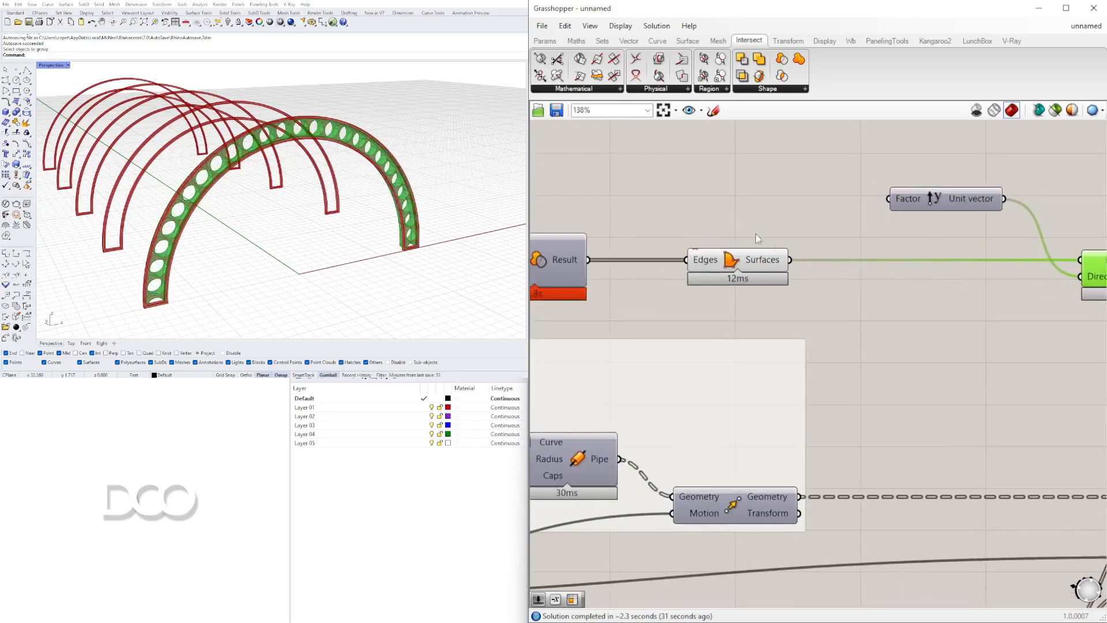
{"action": "double_click", "coordinate": [717, 209]}
{"action": "type", "text": "1.50"}
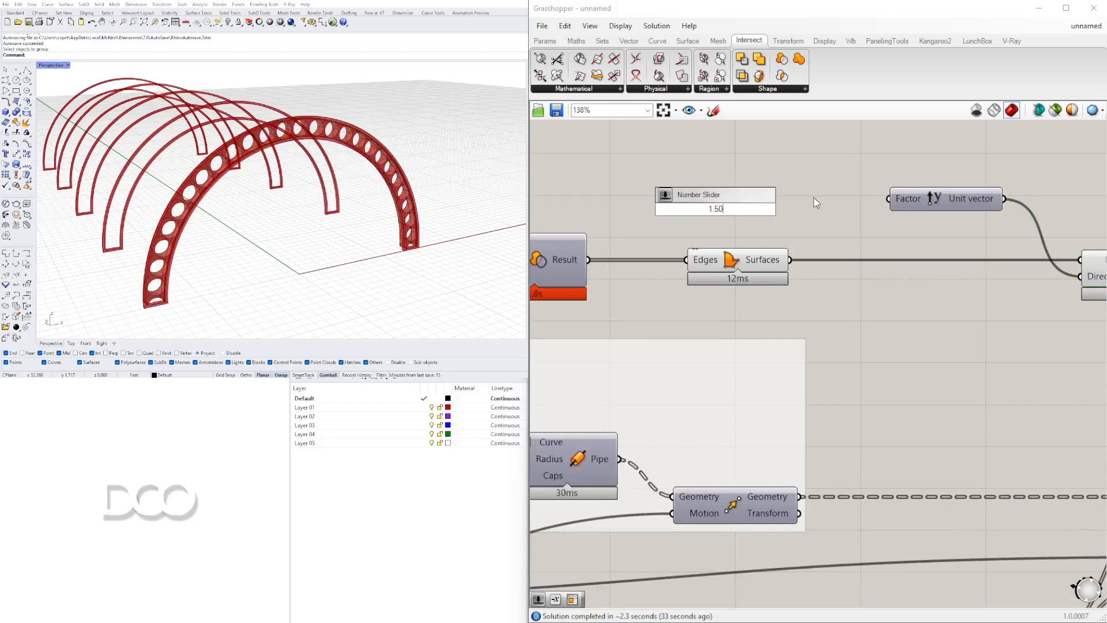
{"action": "key", "text": "Return"}
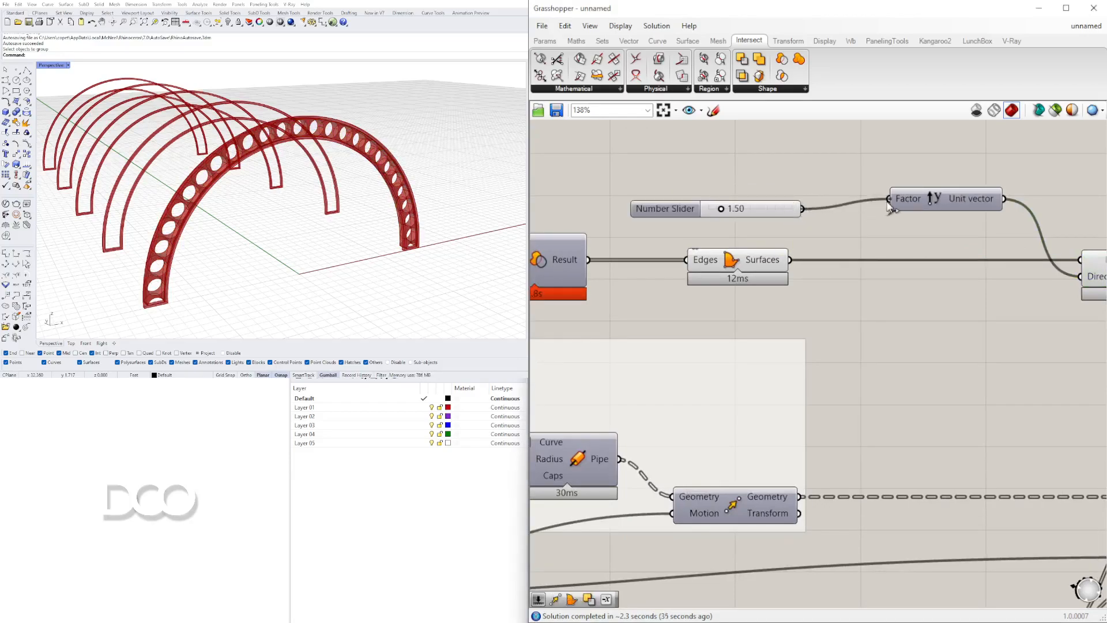
{"action": "right_click_drag", "start_coordinate": [890, 207], "coordinate": [728, 203]}
{"action": "left_click", "coordinate": [964, 261]}
Set the extrusion thickness slider to 0.09 and view the perforated panel in the arch
{"action": "left_click", "coordinate": [665, 193]}
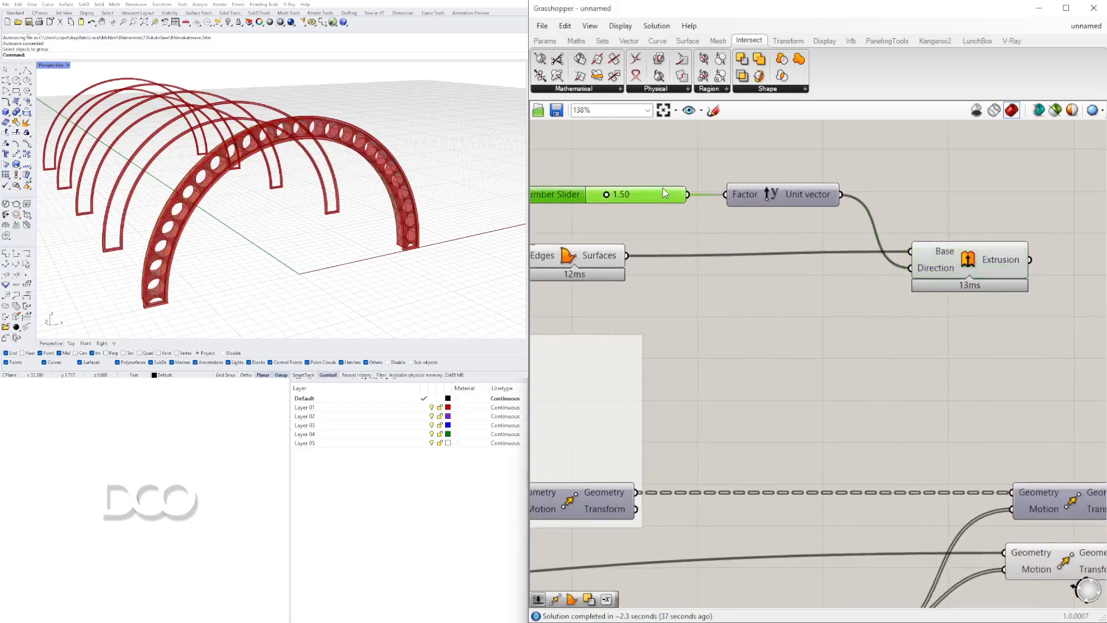
{"action": "scroll", "coordinate": [577, 190], "scroll_direction": "up", "scroll_amount": 8}
{"action": "left_click_drag", "start_coordinate": [806, 269], "coordinate": [738, 276]}
{"action": "right_click_drag", "start_coordinate": [289, 156], "coordinate": [285, 188]}
{"action": "scroll", "coordinate": [285, 188], "scroll_direction": "down", "scroll_amount": 5}
{"action": "scroll", "coordinate": [285, 190], "scroll_direction": "up", "scroll_amount": 5}
{"action": "scroll", "coordinate": [836, 321], "scroll_direction": "down", "scroll_amount": 10}
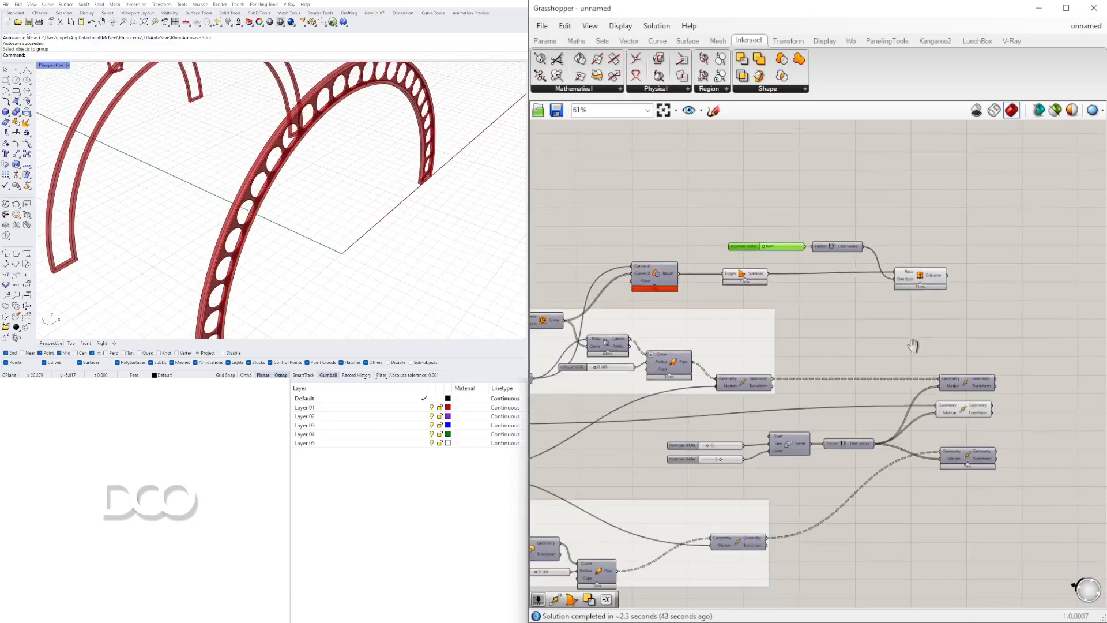
Turn on the preview of the Move component that arrays the piped circles
{"action": "right_click_drag", "start_coordinate": [913, 341], "coordinate": [926, 382]}
{"action": "left_click", "coordinate": [791, 407]}
{"action": "right_click", "coordinate": [980, 428]}
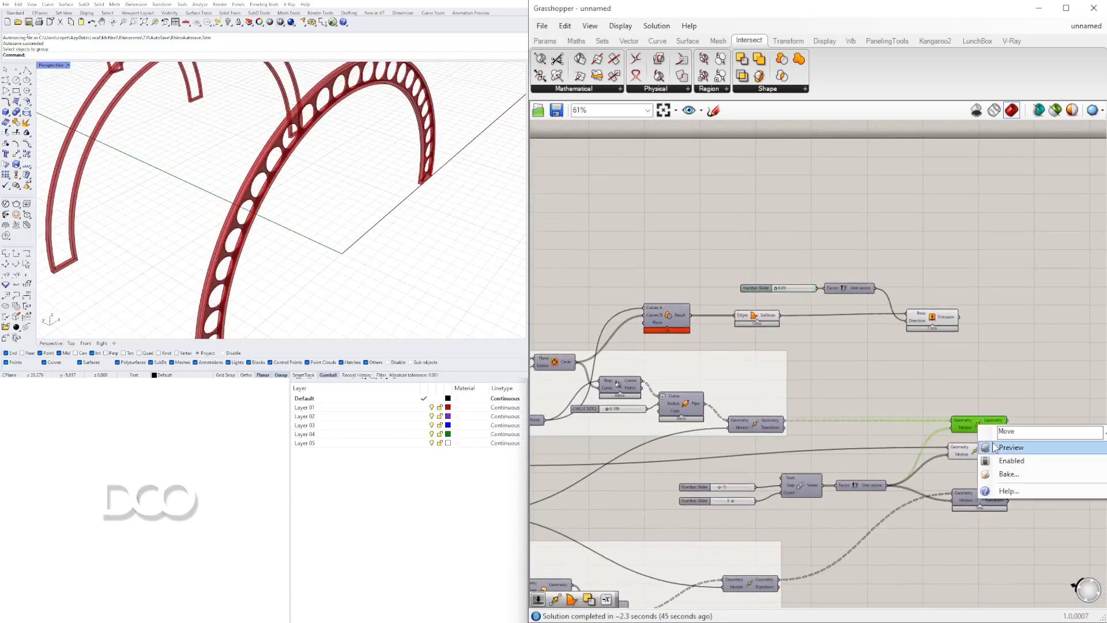
{"action": "left_click", "coordinate": [993, 448]}
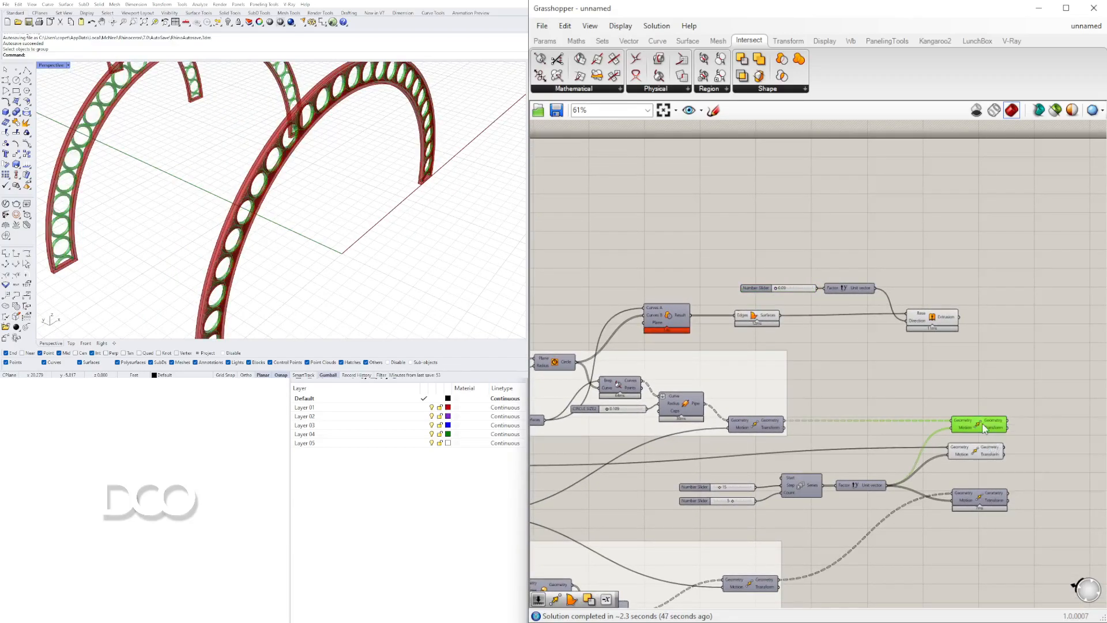
{"action": "right_click_drag", "start_coordinate": [277, 156], "coordinate": [323, 230]}
Duplicate the piped circles' array Move component and place the copy above the original
{"action": "right_click_drag", "start_coordinate": [1100, 389], "coordinate": [981, 385]}
{"action": "left_click", "coordinate": [870, 379]}
{"action": "left_click", "coordinate": [858, 426]}
{"action": "right_click_drag", "start_coordinate": [858, 426], "coordinate": [916, 428]}
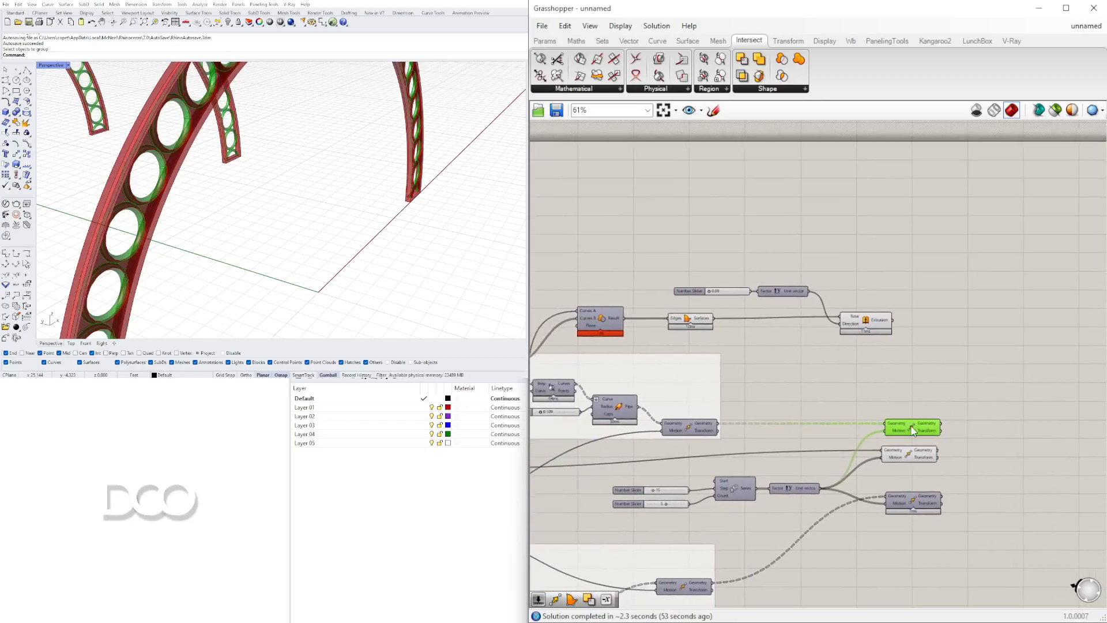
{"action": "left_click", "coordinate": [913, 407]}
{"action": "left_click", "coordinate": [911, 431]}
{"action": "right_click", "coordinate": [914, 430]}
{"action": "left_click", "coordinate": [911, 409]}
{"action": "left_click_drag", "start_coordinate": [910, 429], "coordinate": [913, 405], "text": "alt"}
Wire the panel extrusion into the copied Move's Geometry and arrange the four Move components in a column
{"action": "left_click_drag", "start_coordinate": [875, 325], "coordinate": [859, 342]}
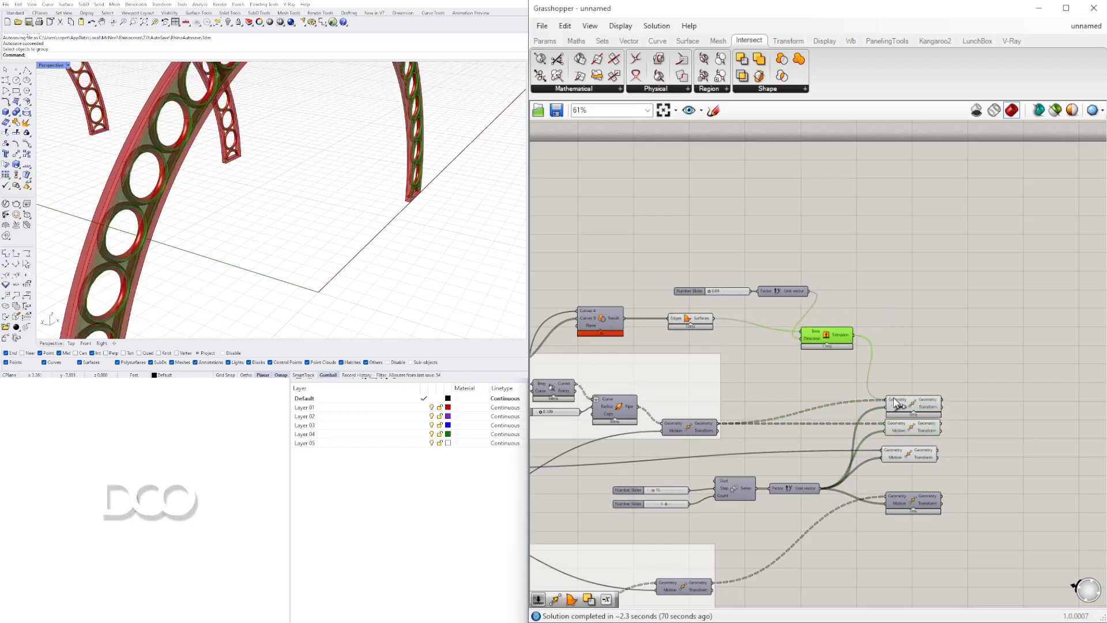
{"action": "left_click_drag", "start_coordinate": [912, 407], "coordinate": [924, 368]}
{"action": "left_click_drag", "start_coordinate": [1002, 541], "coordinate": [981, 373]}
{"action": "left_click", "coordinate": [982, 381]}
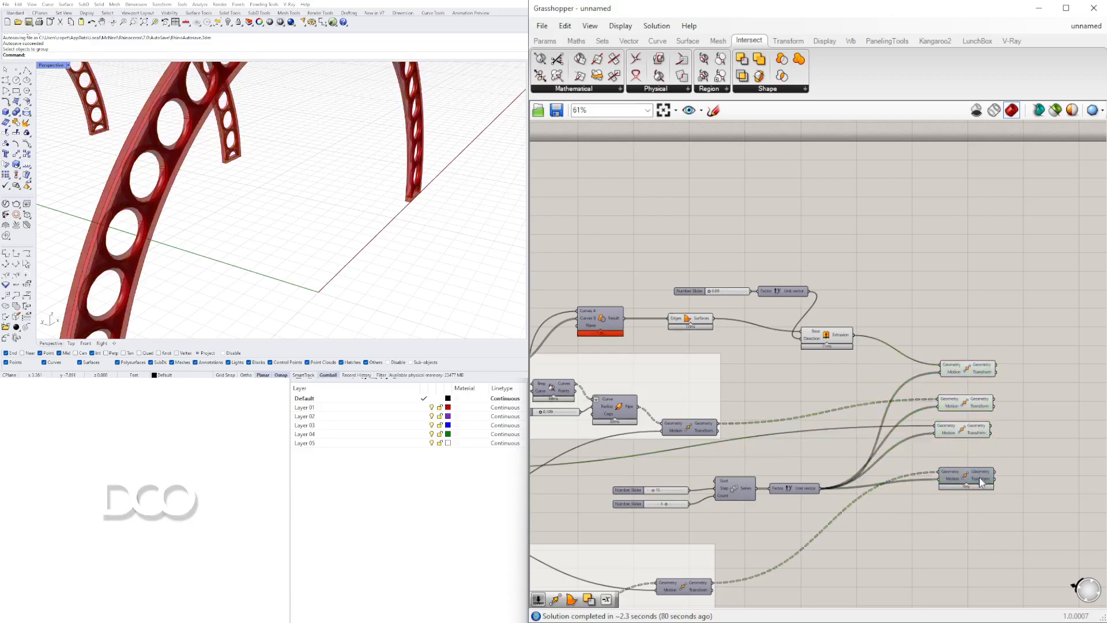
{"action": "left_click_drag", "start_coordinate": [981, 482], "coordinate": [977, 462]}
{"action": "left_click_drag", "start_coordinate": [969, 374], "coordinate": [970, 378]}
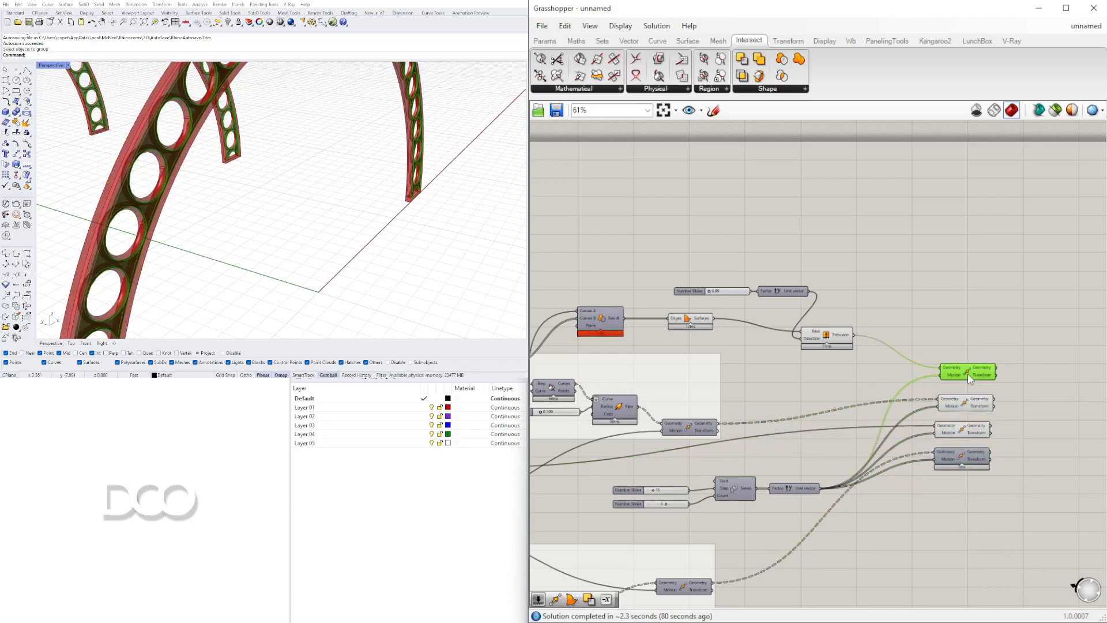
Turn off the Extrude component's preview and inspect the arrayed panel against the frame
{"action": "right_click", "coordinate": [829, 343]}
{"action": "left_click", "coordinate": [836, 388]}
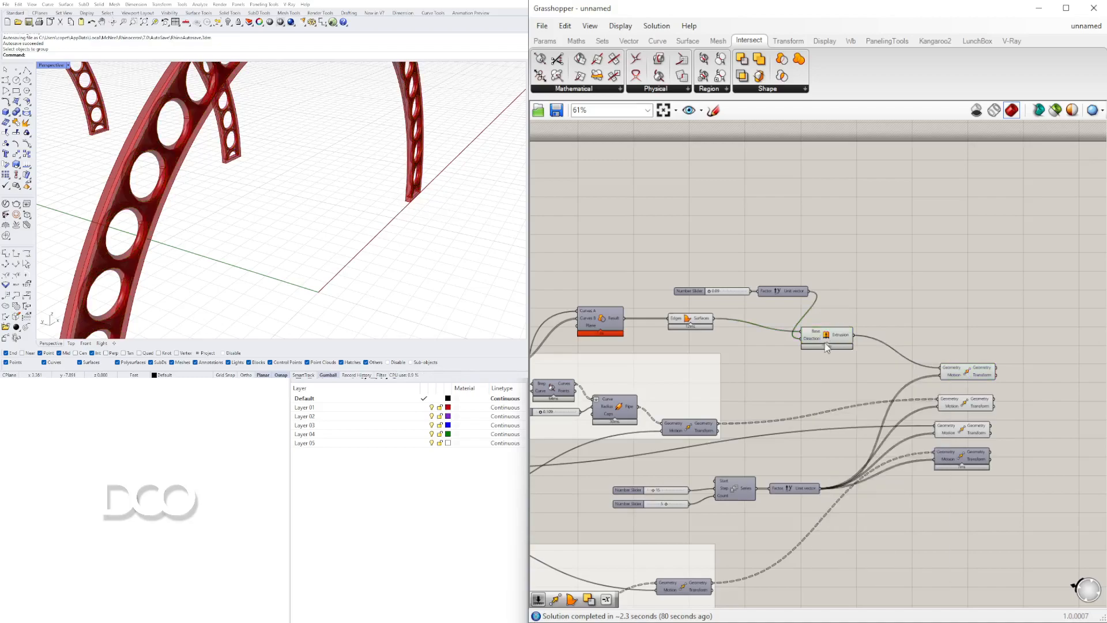
{"action": "right_click", "coordinate": [825, 335]}
{"action": "left_click", "coordinate": [842, 356]}
{"action": "left_click", "coordinate": [922, 353]}
{"action": "left_click", "coordinate": [975, 370]}
{"action": "left_click", "coordinate": [346, 564]}
{"action": "mouse_move", "coordinate": [225, 190]}
{"action": "right_mouse_down"}
{"action": "mouse_move", "coordinate": [115, 172]}
{"action": "mouse_move", "coordinate": [214, 172]}
{"action": "right_mouse_up"}
{"action": "scroll", "coordinate": [222, 164], "scroll_direction": "up", "scroll_amount": 6}
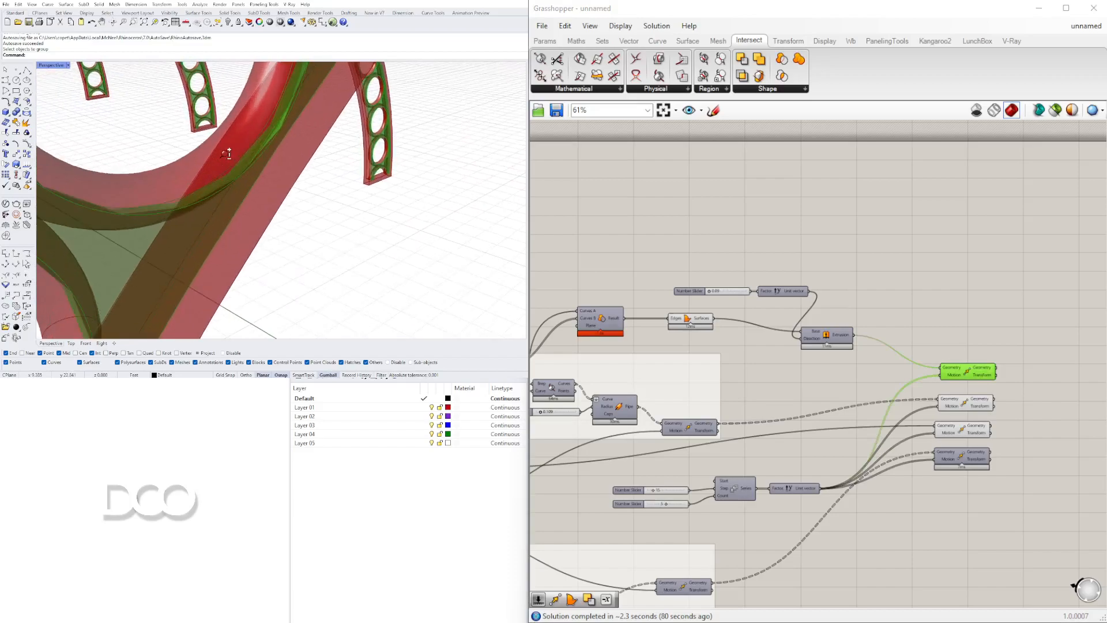
{"action": "scroll", "coordinate": [219, 173], "scroll_direction": "down", "scroll_amount": 5}
{"action": "scroll", "coordinate": [221, 172], "scroll_direction": "down", "scroll_amount": 5}
Turn off the preview of the piped circles' array Move and view the perforated arches from the side
{"action": "left_click", "coordinate": [966, 405]}
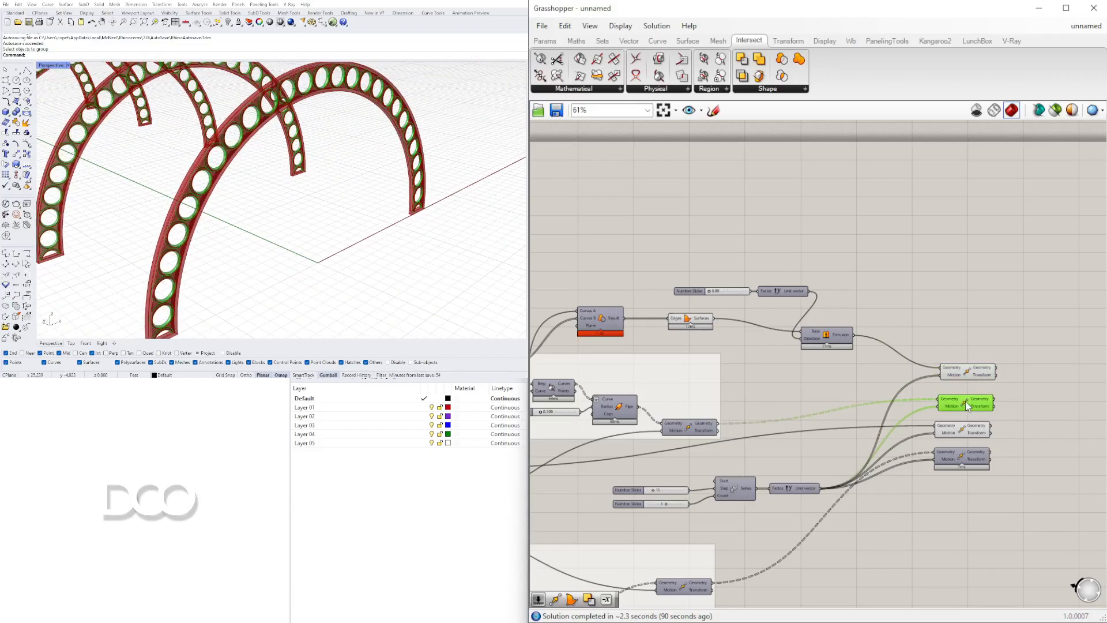
{"action": "right_click", "coordinate": [960, 408]}
{"action": "left_click", "coordinate": [981, 427]}
{"action": "scroll", "coordinate": [254, 150], "scroll_direction": "up", "scroll_amount": 5}
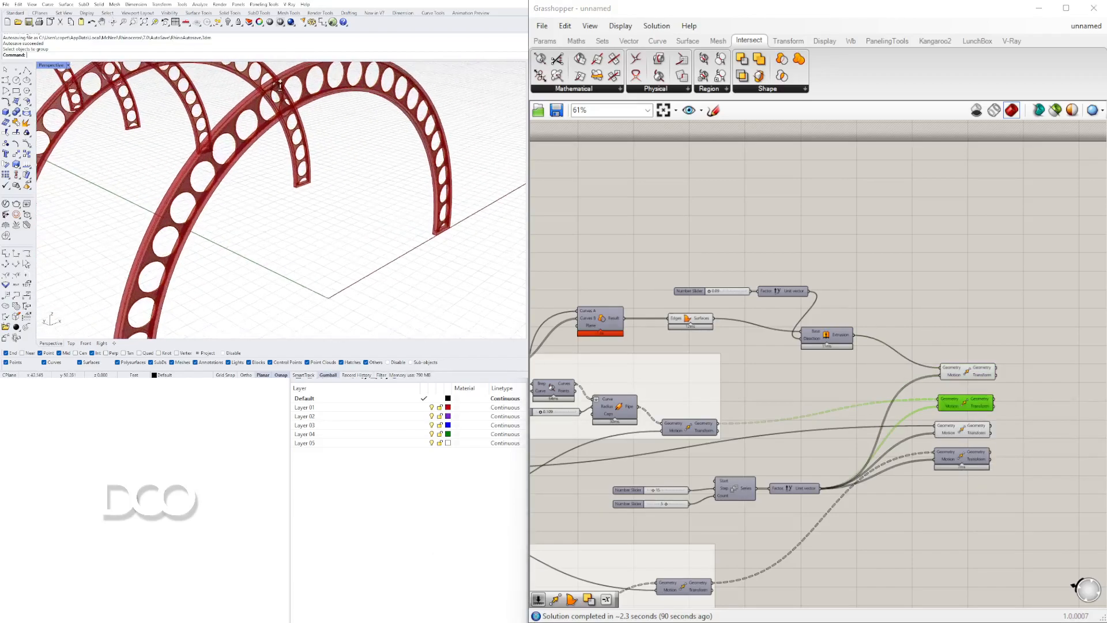
{"action": "scroll", "coordinate": [254, 150], "scroll_direction": "down", "scroll_amount": 5}
{"action": "right_click_drag", "start_coordinate": [254, 150], "coordinate": [391, 205]}
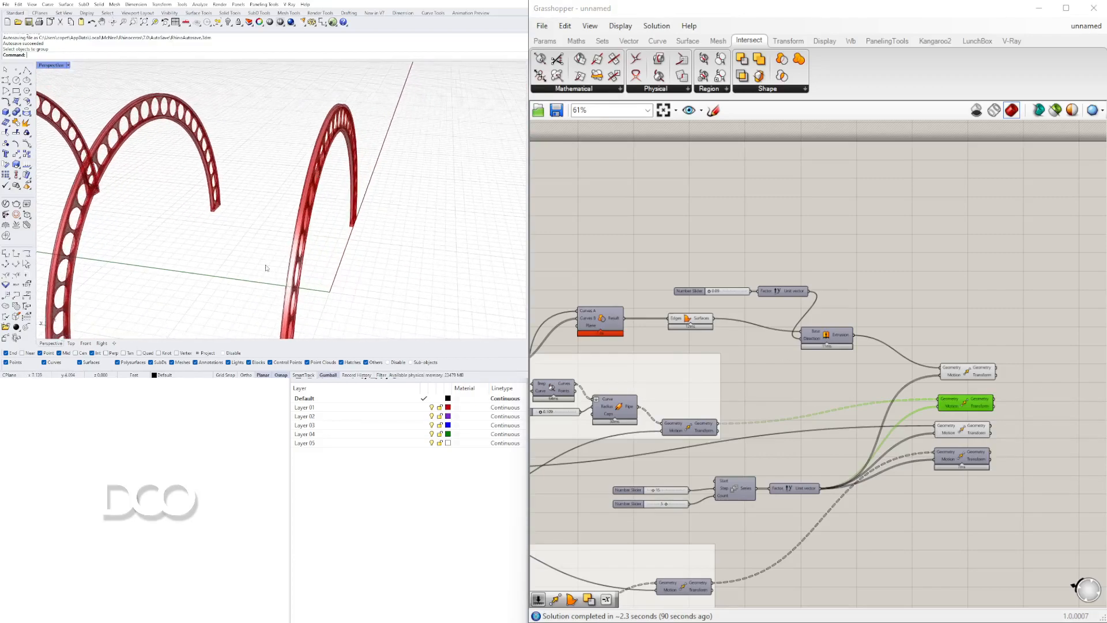
{"action": "right_click_drag", "start_coordinate": [391, 204], "coordinate": [344, 235]}
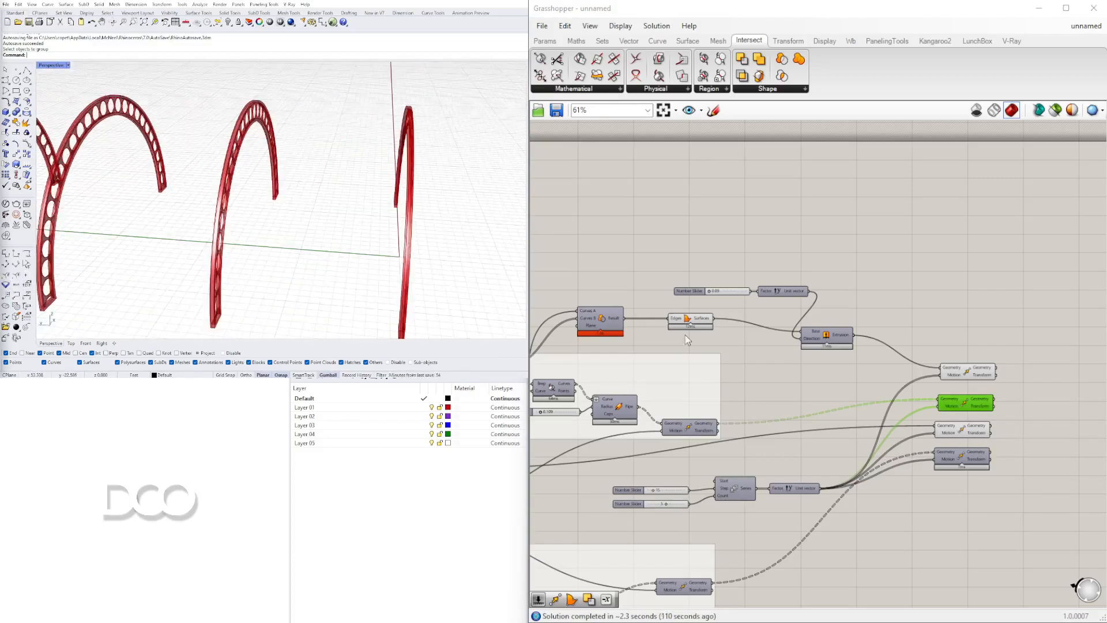
Disconnect the array's Y vector from the Motion input of the panel extrusion's Move component
{"action": "scroll", "coordinate": [660, 325], "scroll_direction": "up", "scroll_amount": 4}
{"action": "right_click", "coordinate": [841, 334]}
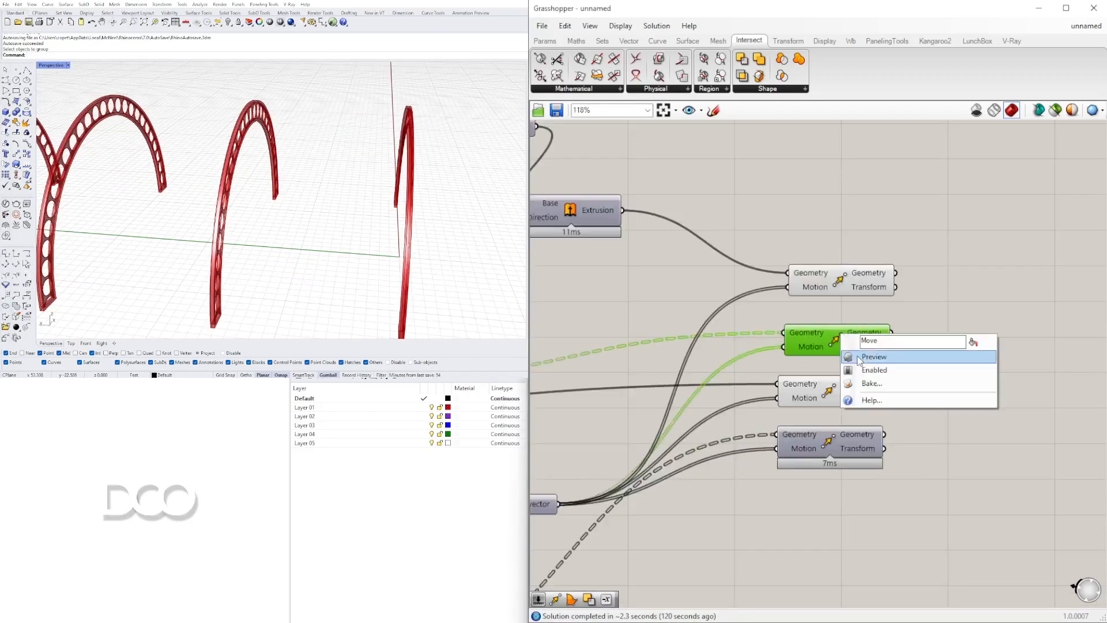
{"action": "left_click", "coordinate": [849, 287]}
{"action": "scroll", "coordinate": [768, 286], "scroll_direction": "down", "scroll_amount": 4}
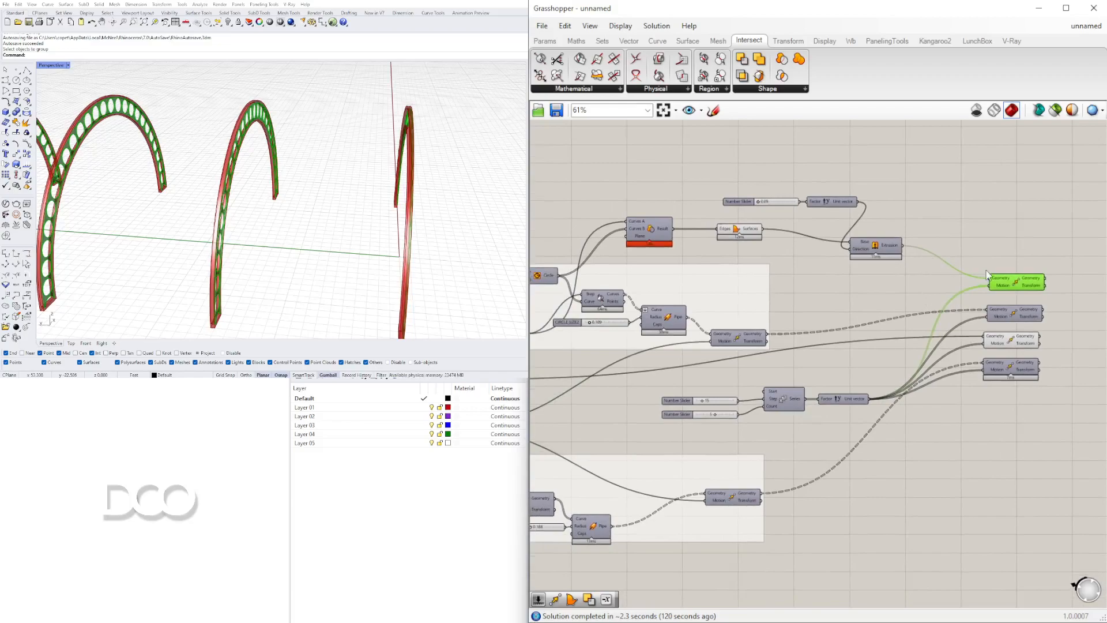
{"action": "left_click", "coordinate": [841, 400]}
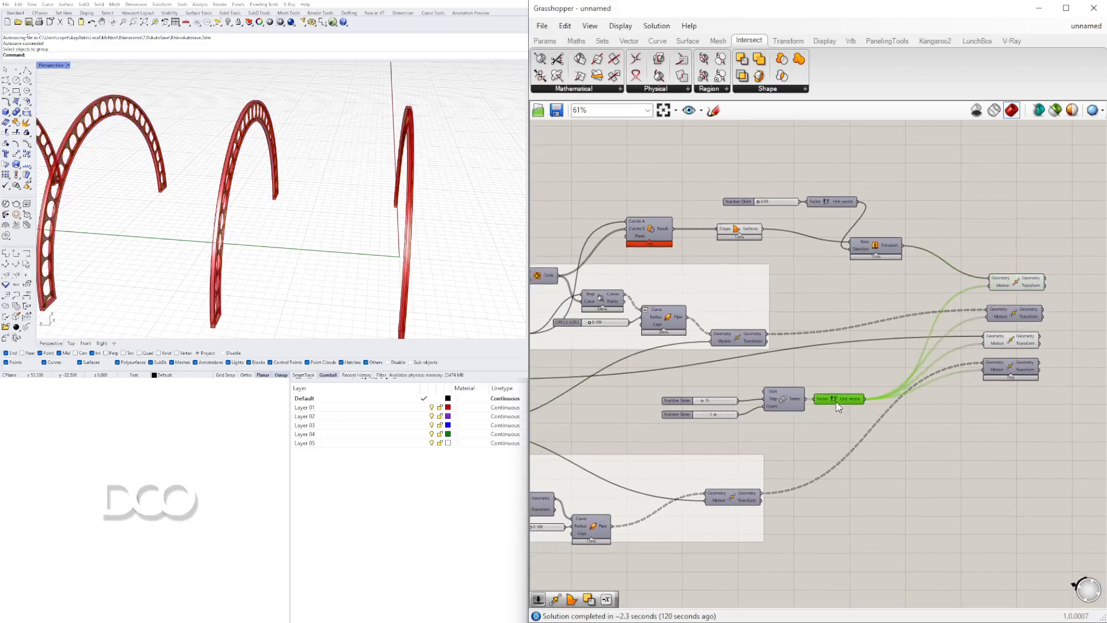
{"action": "left_click", "coordinate": [1013, 268]}
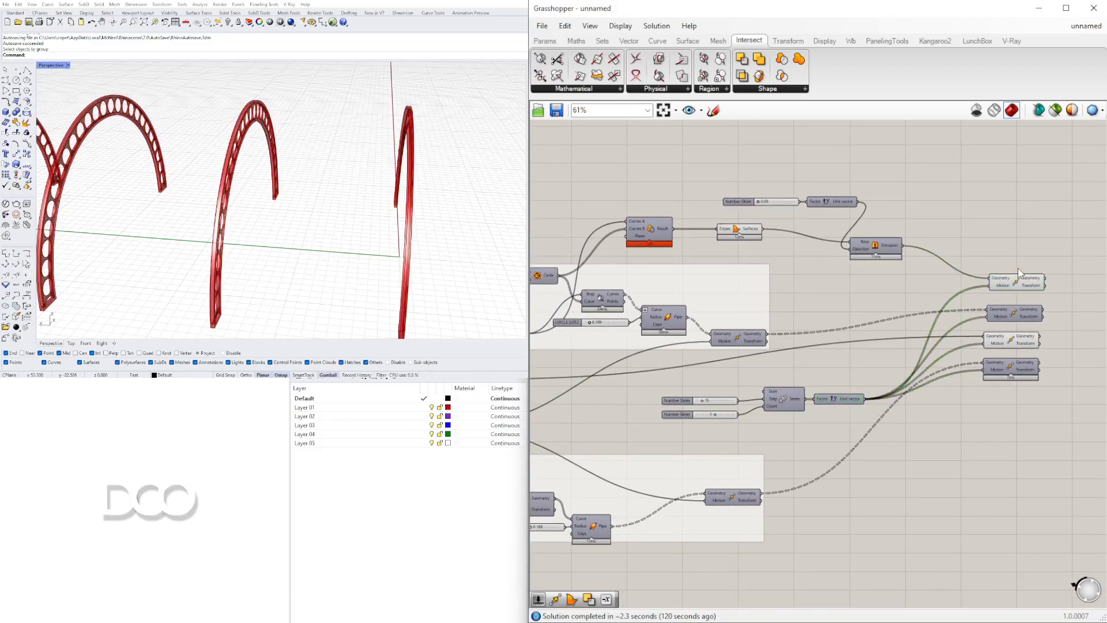
{"action": "left_click", "coordinate": [1001, 285]}
{"action": "left_click_drag", "start_coordinate": [990, 286], "coordinate": [864, 399], "text": "ctrl"}
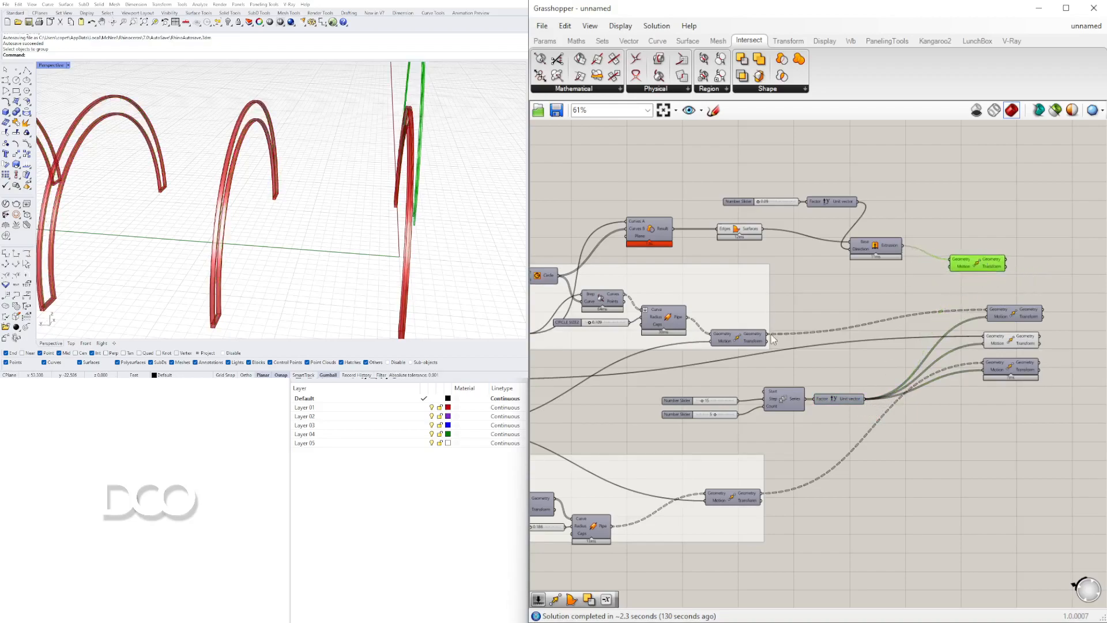
Try to drive the panel Move's Motion with the Geometry output of the piped circles' Move, and undo the connection
{"action": "right_click_drag", "start_coordinate": [733, 352], "coordinate": [995, 320]}
{"action": "right_click_drag", "start_coordinate": [690, 391], "coordinate": [567, 387]}
{"action": "left_click", "coordinate": [860, 301]}
{"action": "right_click_drag", "start_coordinate": [870, 308], "coordinate": [804, 337]}
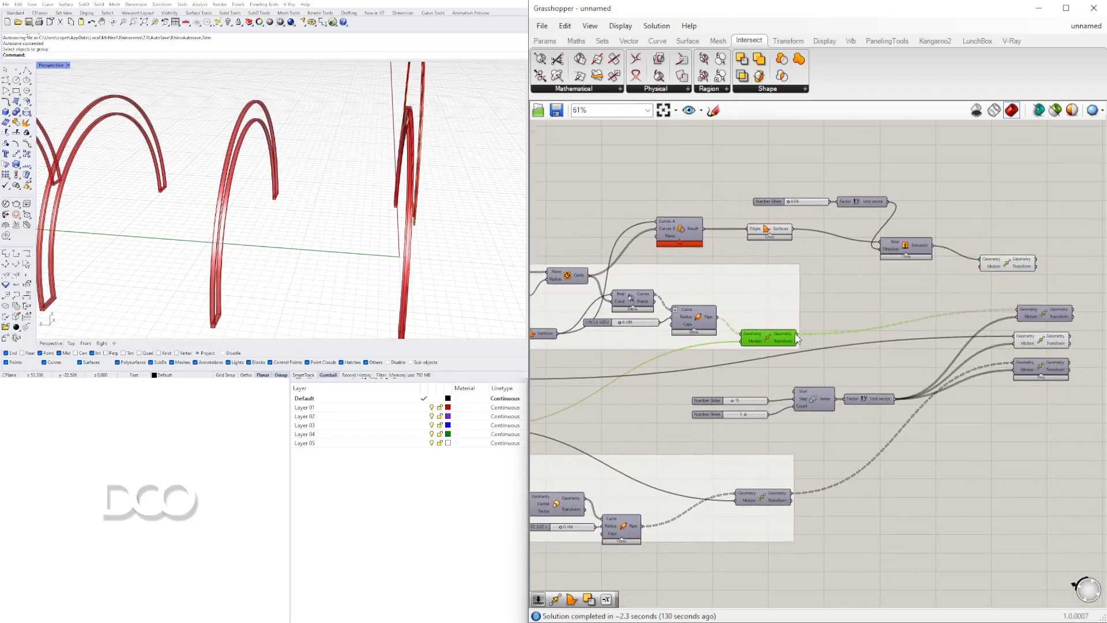
{"action": "left_click_drag", "start_coordinate": [975, 293], "coordinate": [984, 266]}
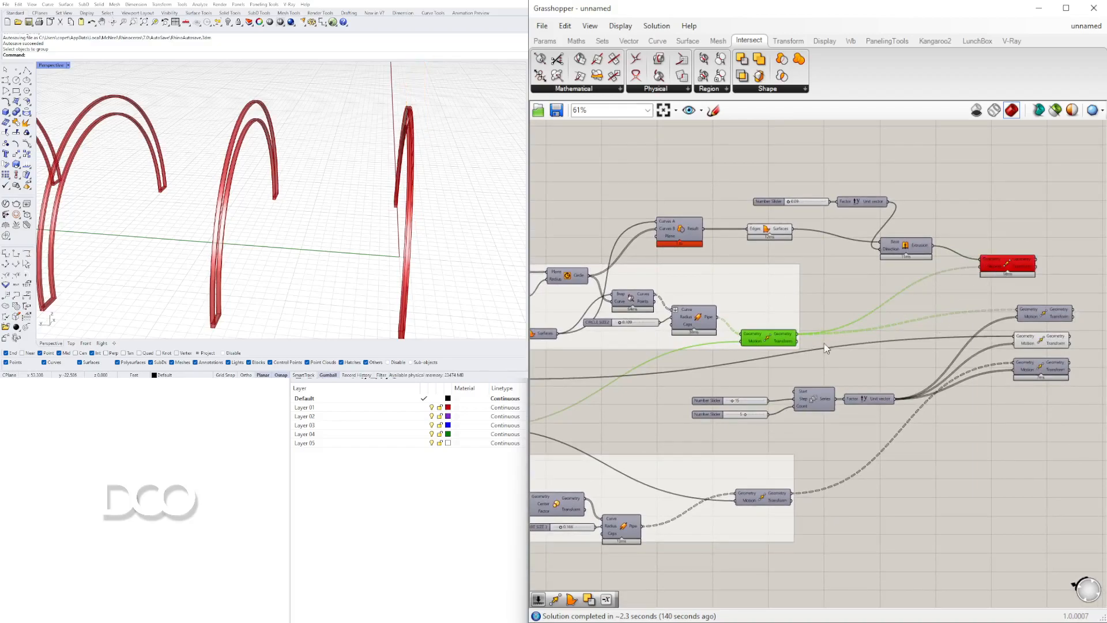
{"action": "key", "text": "ctrl+z"}
Wire the shared offset vector that drives the circle and rung Moves into the Motion of the panel's Move
{"action": "left_click", "coordinate": [1031, 265]}
{"action": "right_click_drag", "start_coordinate": [559, 400], "coordinate": [694, 398]}
{"action": "scroll", "coordinate": [753, 386], "scroll_direction": "down", "scroll_amount": 3}
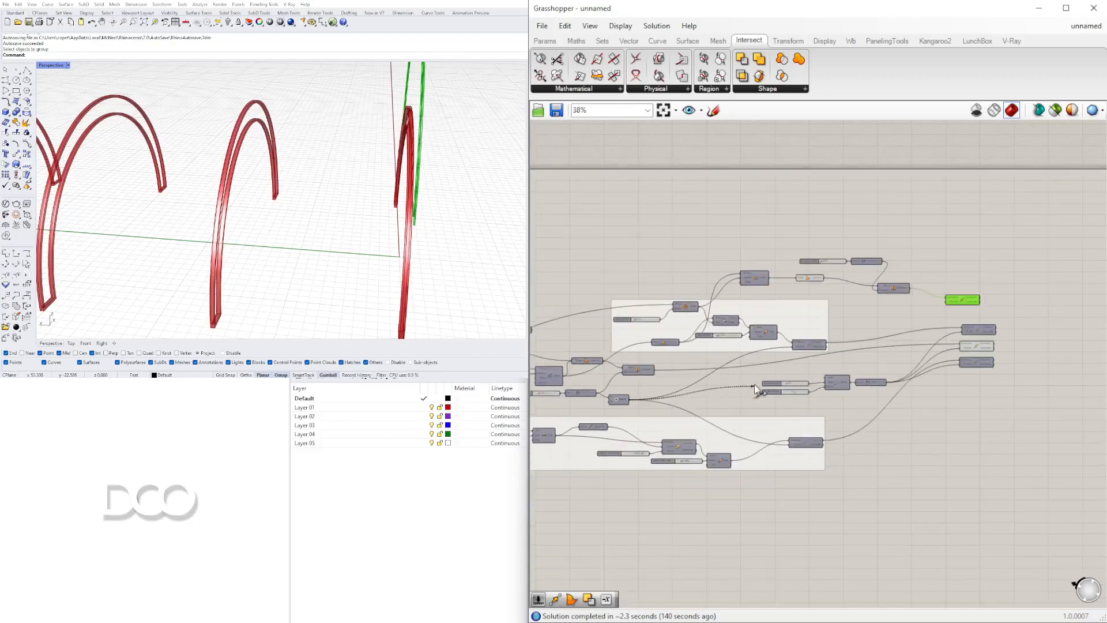
{"action": "scroll", "coordinate": [750, 383], "scroll_direction": "up", "scroll_amount": 2}
{"action": "scroll", "coordinate": [702, 381], "scroll_direction": "down", "scroll_amount": 2}
{"action": "scroll", "coordinate": [672, 384], "scroll_direction": "up", "scroll_amount": 4}
{"action": "left_click_drag", "start_coordinate": [698, 375], "coordinate": [900, 283]}
Examine the offset panel's position within the thickness of the first arch frame
{"action": "scroll", "coordinate": [595, 395], "scroll_direction": "down", "scroll_amount": 4}
{"action": "scroll", "coordinate": [889, 320], "scroll_direction": "up", "scroll_amount": 5}
{"action": "right_click_drag", "start_coordinate": [497, 184], "coordinate": [420, 93]}
{"action": "scroll", "coordinate": [387, 104], "scroll_direction": "up", "scroll_amount": 4}
{"action": "right_click_drag", "start_coordinate": [871, 259], "coordinate": [950, 265]}
{"action": "left_click", "coordinate": [794, 304]}
{"action": "left_click_drag", "start_coordinate": [903, 338], "coordinate": [865, 319]}
{"action": "right_click_drag", "start_coordinate": [984, 296], "coordinate": [945, 282]}
{"action": "left_click", "coordinate": [946, 286]}
Turn off the preview of the perforated panel's boundary surfaces and view the whole arch
{"action": "right_click_drag", "start_coordinate": [632, 316], "coordinate": [922, 312]}
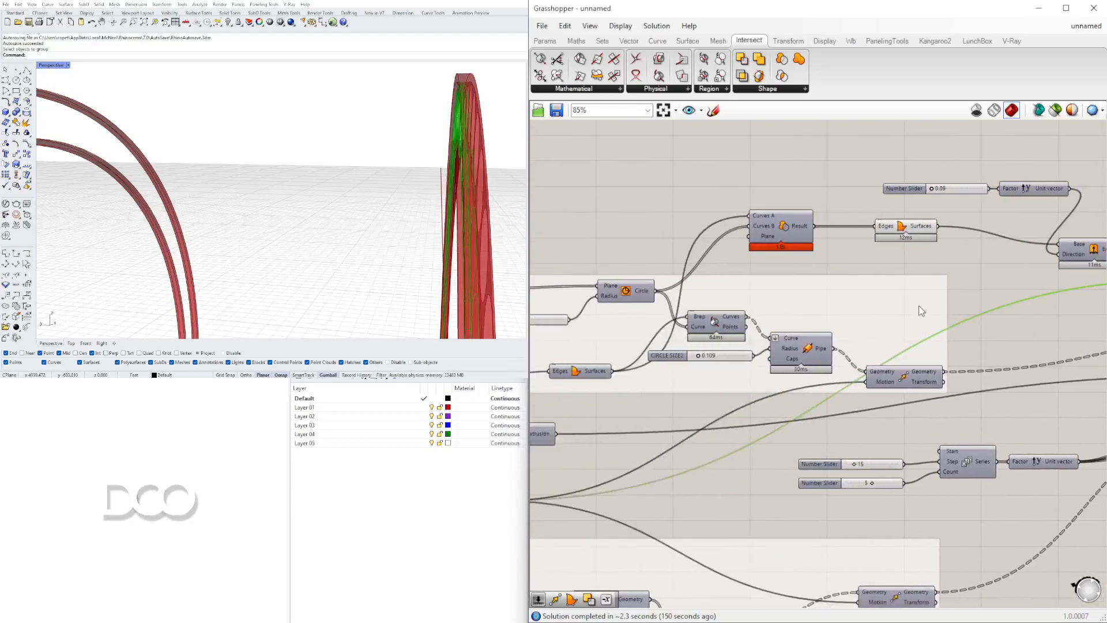
{"action": "scroll", "coordinate": [922, 312], "scroll_direction": "down", "scroll_amount": 1}
{"action": "left_click", "coordinate": [905, 238]}
{"action": "right_click", "coordinate": [905, 238]}
{"action": "left_click", "coordinate": [930, 260]}
{"action": "right_click_drag", "start_coordinate": [497, 160], "coordinate": [356, 198]}
{"action": "scroll", "coordinate": [402, 154], "scroll_direction": "down", "scroll_amount": 8}
{"action": "scroll", "coordinate": [902, 318], "scroll_direction": "down", "scroll_amount": 5}
Duplicate an array Move component driven by the Y vector series and feed the offset panel's geometry into it
{"action": "right_click_drag", "start_coordinate": [948, 328], "coordinate": [664, 357]}
{"action": "scroll", "coordinate": [789, 405], "scroll_direction": "up", "scroll_amount": 4}
{"action": "right_click_drag", "start_coordinate": [788, 403], "coordinate": [907, 414]}
{"action": "left_click_drag", "start_coordinate": [838, 378], "coordinate": [845, 344]}
{"action": "left_click", "coordinate": [842, 344]}
{"action": "left_click", "coordinate": [872, 307]}
{"action": "right_click_drag", "start_coordinate": [873, 307], "coordinate": [898, 318]}
{"action": "mouse_move", "coordinate": [862, 327]}
{"action": "left_mouse_down"}
{"action": "mouse_move", "coordinate": [875, 307]}
{"action": "mouse_move", "coordinate": [864, 322]}
{"action": "left_mouse_up"}
{"action": "scroll", "coordinate": [828, 272], "scroll_direction": "up", "scroll_amount": 3}
Turn on the preview of the panel's new array Move and align it above the other array Moves
{"action": "left_click", "coordinate": [823, 275]}
{"action": "left_click", "coordinate": [882, 257]}
{"action": "right_click", "coordinate": [903, 325]}
{"action": "left_click", "coordinate": [935, 347]}
{"action": "left_click", "coordinate": [936, 262]}
{"action": "left_click_drag", "start_coordinate": [1014, 534], "coordinate": [882, 324]}
{"action": "left_click_drag", "start_coordinate": [892, 327], "coordinate": [995, 346]}
{"action": "left_click", "coordinate": [1003, 358]}
{"action": "left_click", "coordinate": [1012, 421]}
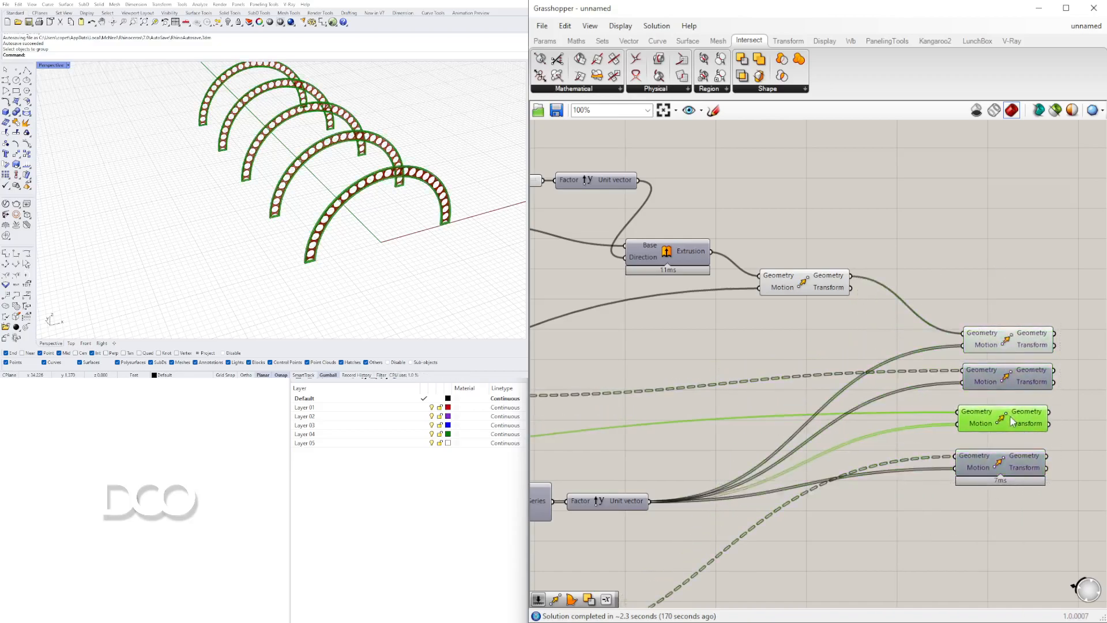
{"action": "left_click", "coordinate": [1011, 463]}
{"action": "left_click", "coordinate": [926, 319]}
Examine the extruded perforated panels across the whole arch array
{"action": "scroll", "coordinate": [980, 340], "scroll_direction": "down", "scroll_amount": 5}
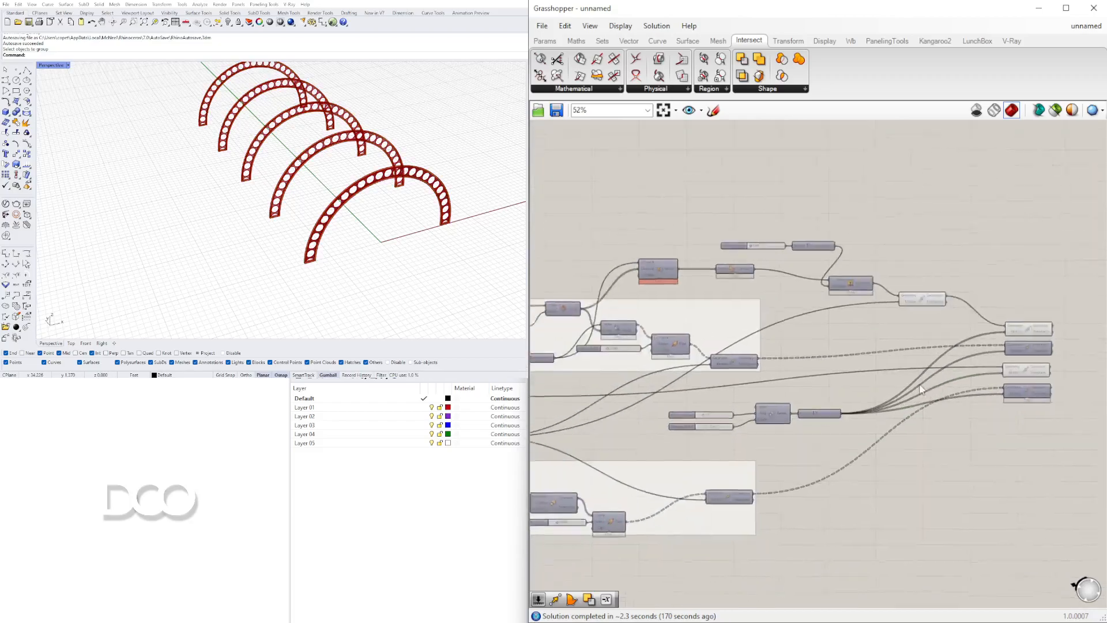
{"action": "scroll", "coordinate": [958, 350], "scroll_direction": "up", "scroll_amount": 3}
{"action": "left_click", "coordinate": [1048, 342]}
{"action": "scroll", "coordinate": [396, 193], "scroll_direction": "up", "scroll_amount": 5}
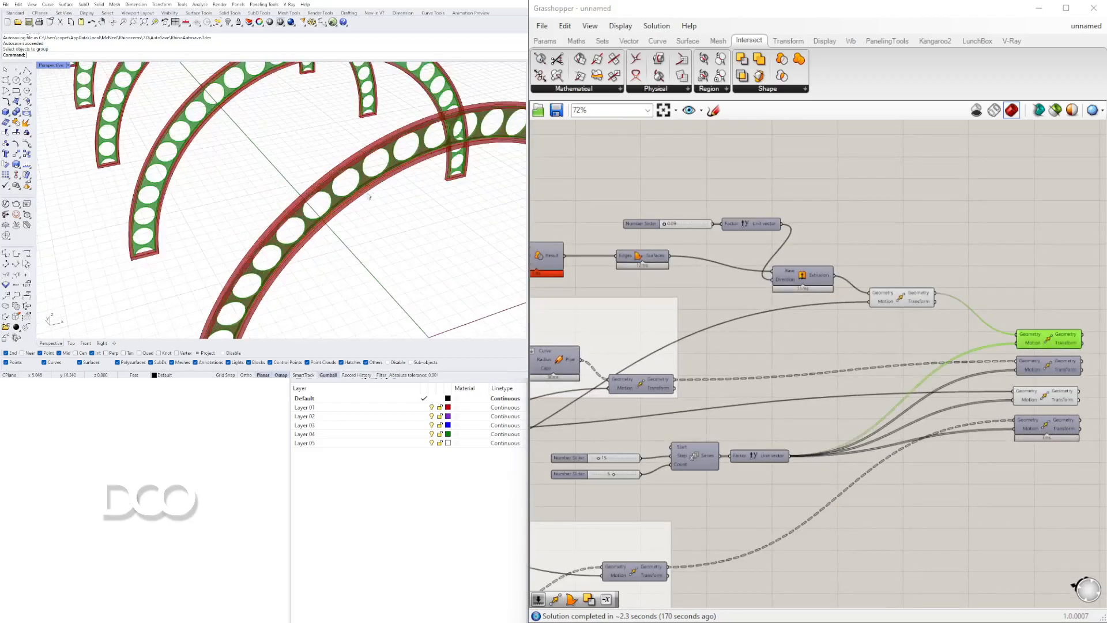
{"action": "right_click_drag", "start_coordinate": [387, 193], "coordinate": [431, 163]}
{"action": "scroll", "coordinate": [420, 193], "scroll_direction": "down", "scroll_amount": 6}
{"action": "left_click", "coordinate": [844, 252]}
{"action": "scroll", "coordinate": [753, 237], "scroll_direction": "up", "scroll_amount": 3}
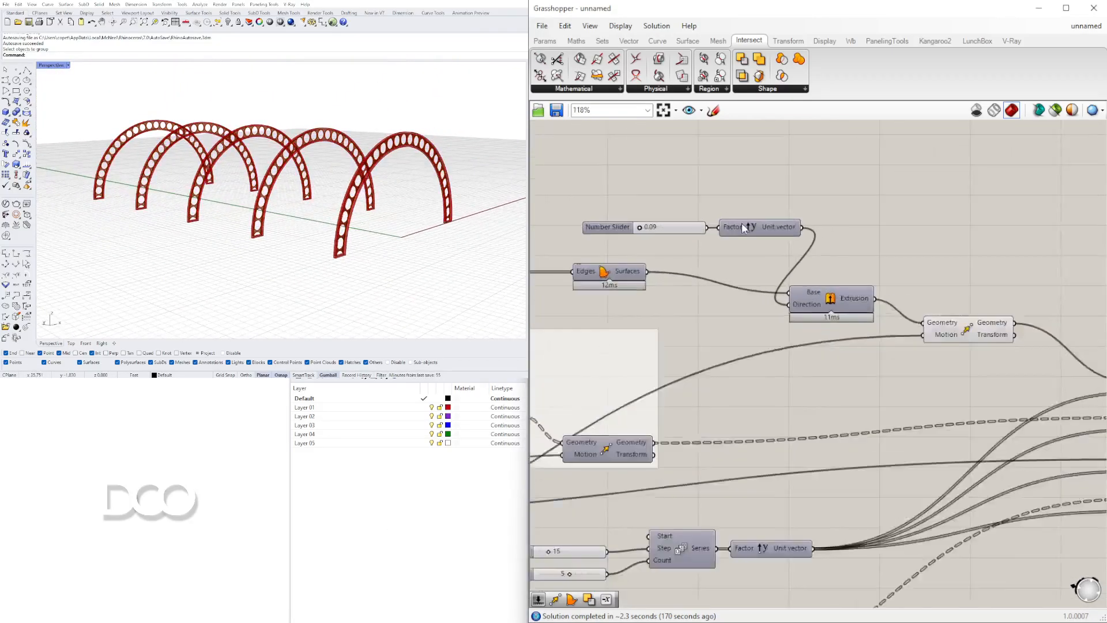
Move the extrusion depth slider and Y unit vector above the boundary surfaces, and bring the Extrude and Move components closer to them
{"action": "right_click_drag", "start_coordinate": [767, 251], "coordinate": [923, 275]}
{"action": "left_click_drag", "start_coordinate": [922, 274], "coordinate": [755, 219]}
{"action": "left_click_drag", "start_coordinate": [915, 241], "coordinate": [731, 239]}
{"action": "left_click", "coordinate": [974, 280]}
{"action": "right_click_drag", "start_coordinate": [991, 285], "coordinate": [770, 298]}
{"action": "scroll", "coordinate": [770, 298], "scroll_direction": "down", "scroll_amount": 3}
{"action": "left_click_drag", "start_coordinate": [915, 373], "coordinate": [690, 322]}
{"action": "left_click", "coordinate": [669, 271]}
Examine the extruded circle-perforated arches up close and as a whole row
{"action": "scroll", "coordinate": [364, 153], "scroll_direction": "up", "scroll_amount": 3}
{"action": "scroll", "coordinate": [365, 152], "scroll_direction": "up", "scroll_amount": 2}
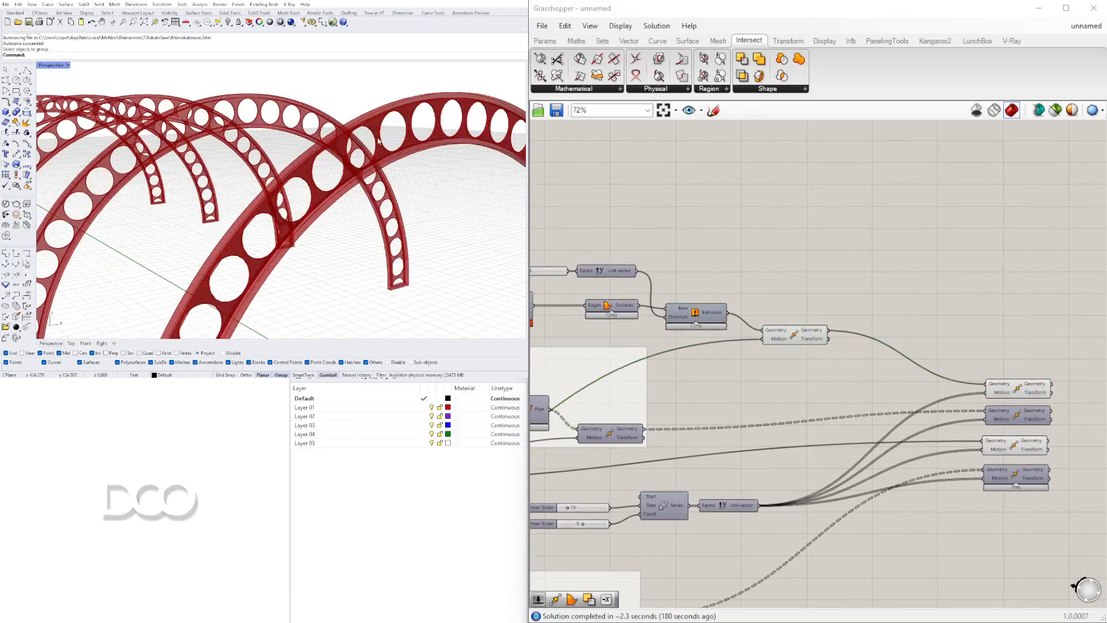
{"action": "scroll", "coordinate": [358, 130], "scroll_direction": "down", "scroll_amount": 5}
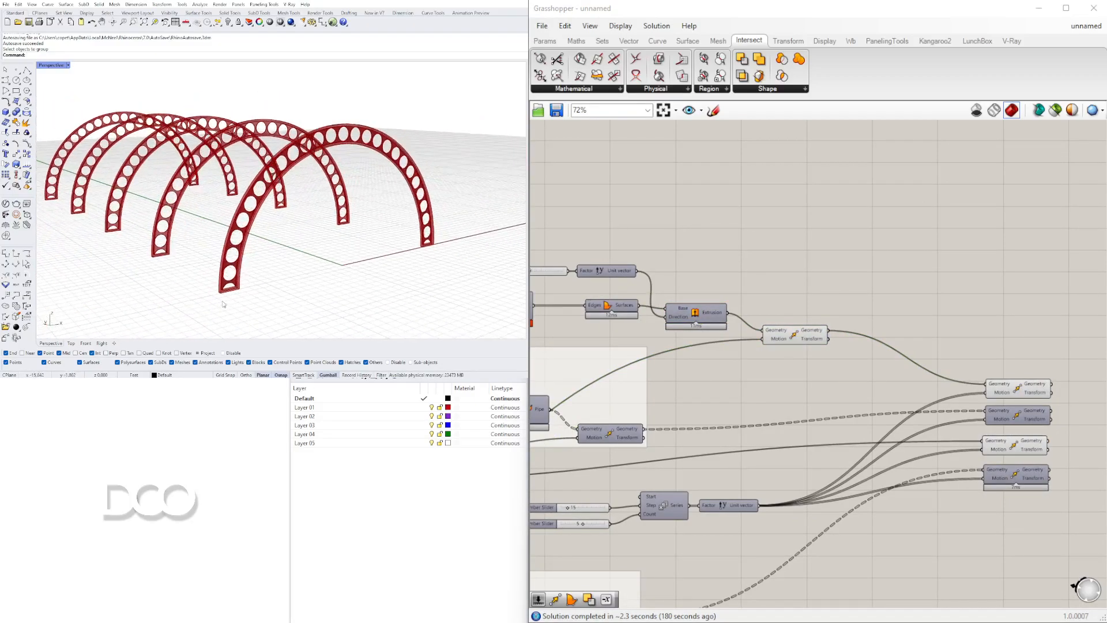
{"action": "scroll", "coordinate": [224, 304], "scroll_direction": "up", "scroll_amount": 4}
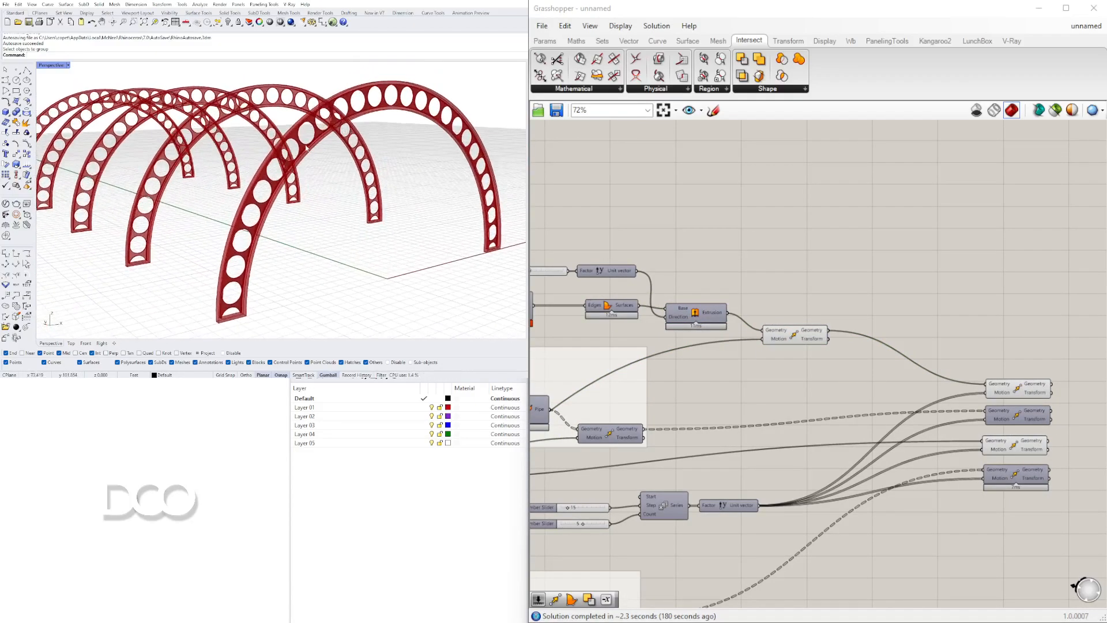
{"action": "scroll", "coordinate": [307, 148], "scroll_direction": "down", "scroll_amount": 6}
{"action": "right_click_drag", "start_coordinate": [323, 173], "coordinate": [333, 198]}
{"action": "scroll", "coordinate": [1051, 411], "scroll_direction": "up", "scroll_amount": 4}
Highlight the geometry of the panel's array Move together with the other previewed array Move, and clear the selection
{"action": "right_click_drag", "start_coordinate": [1051, 411], "coordinate": [896, 403]}
{"action": "left_click", "coordinate": [849, 368]}
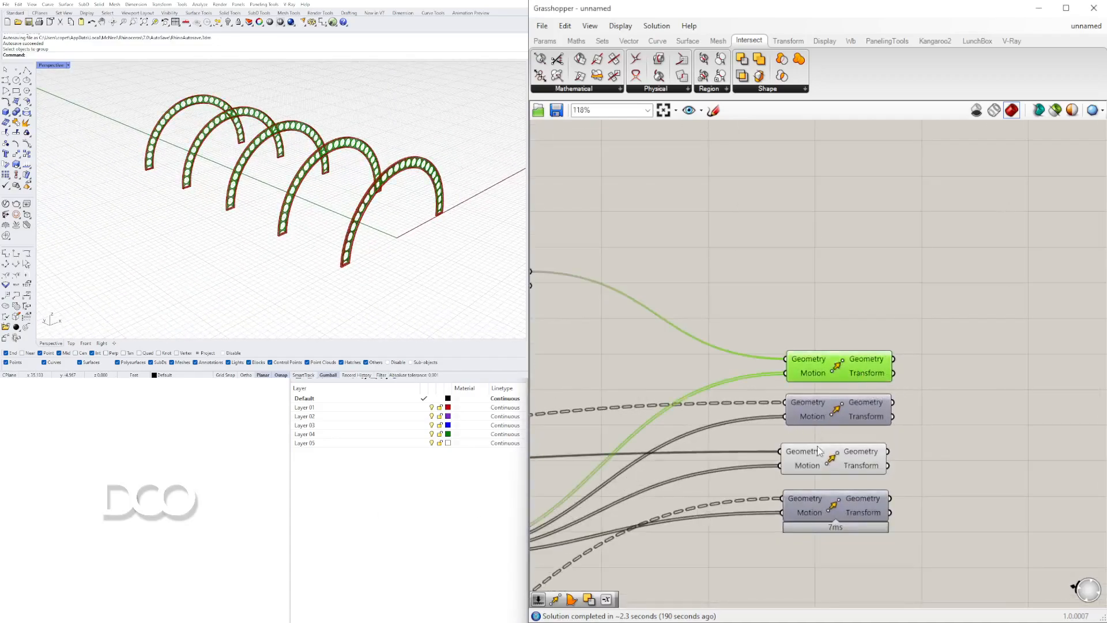
{"action": "right_click_drag", "start_coordinate": [818, 485], "coordinate": [865, 438]}
{"action": "left_click", "coordinate": [874, 415], "text": "shift"}
{"action": "left_click", "coordinate": [863, 280]}
{"action": "left_click", "coordinate": [313, 548]}
Examine the finished arch array in perspective from both ends of the row
{"action": "right_click_drag", "start_coordinate": [397, 251], "coordinate": [376, 225]}
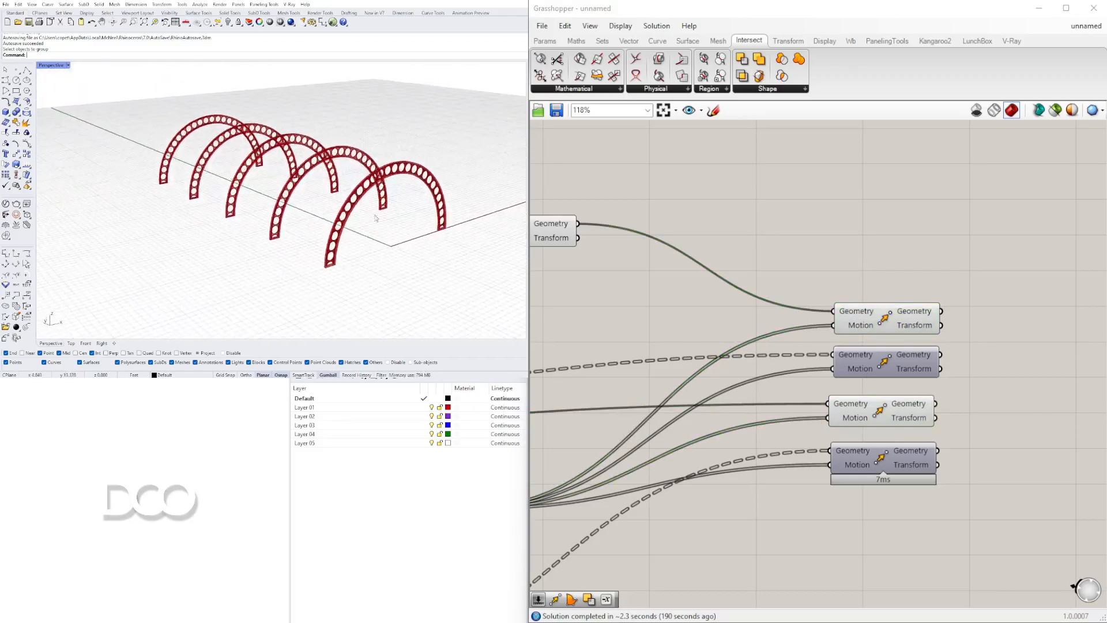
{"action": "scroll", "coordinate": [383, 190], "scroll_direction": "up", "scroll_amount": 3}
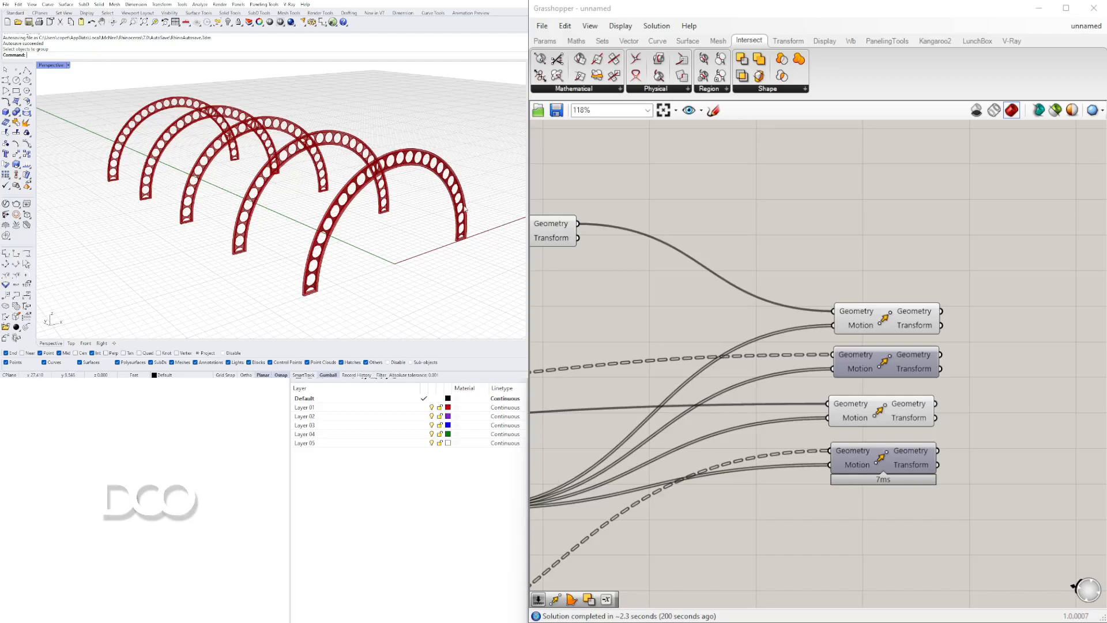
{"action": "right_click_drag", "start_coordinate": [375, 252], "coordinate": [281, 256]}
{"action": "right_click", "coordinate": [287, 262]}
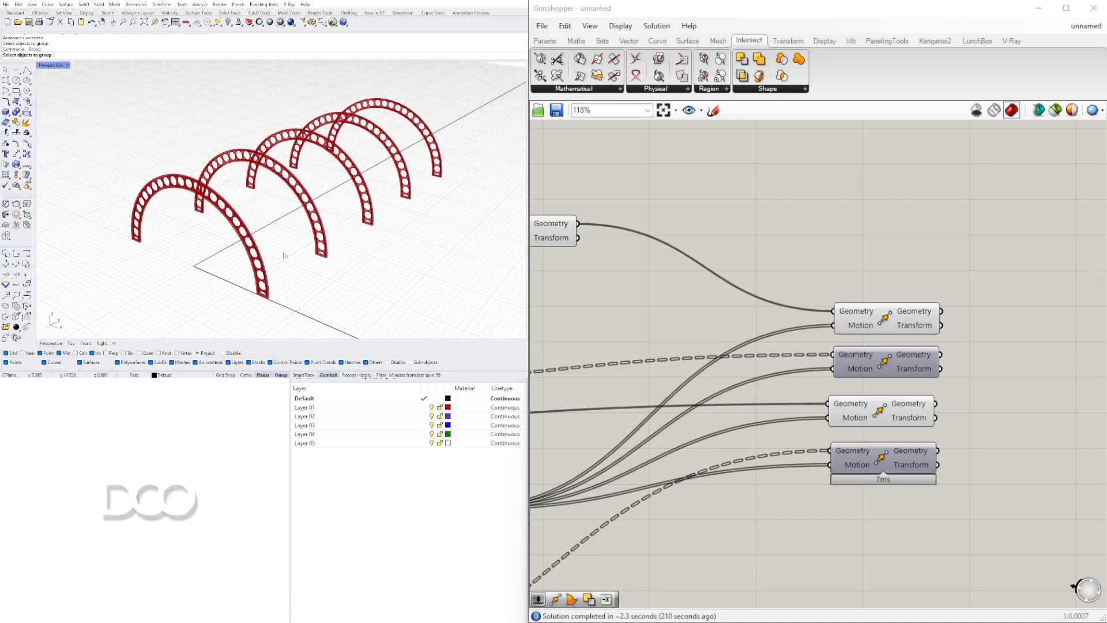
{"action": "scroll", "coordinate": [260, 207], "scroll_direction": "up", "scroll_amount": 4}
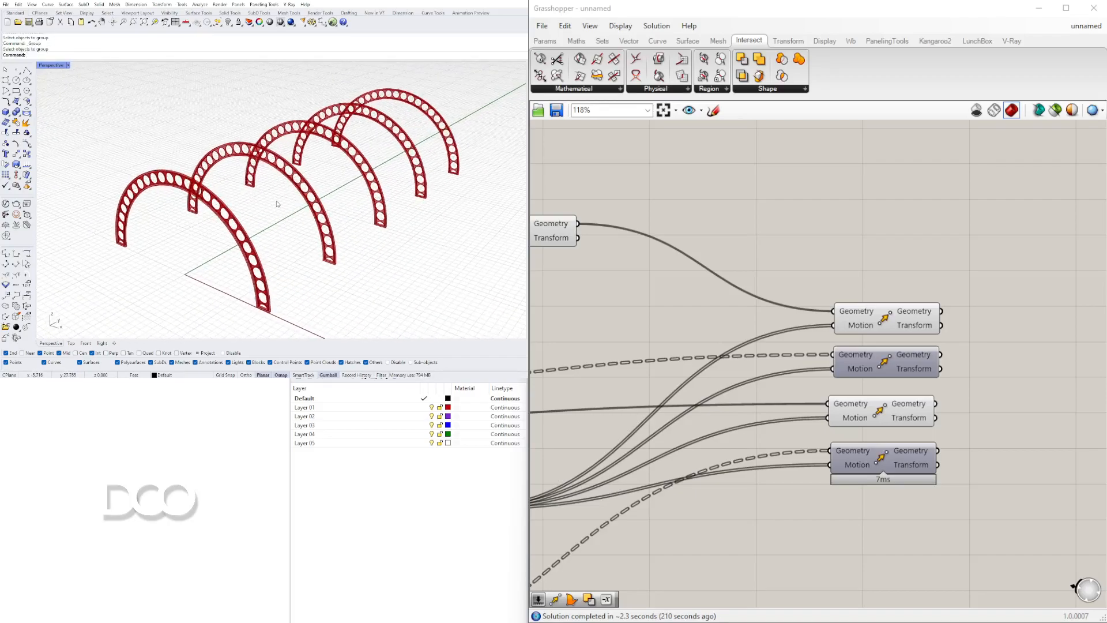
{"action": "right_click_drag", "start_coordinate": [276, 213], "coordinate": [276, 226]}
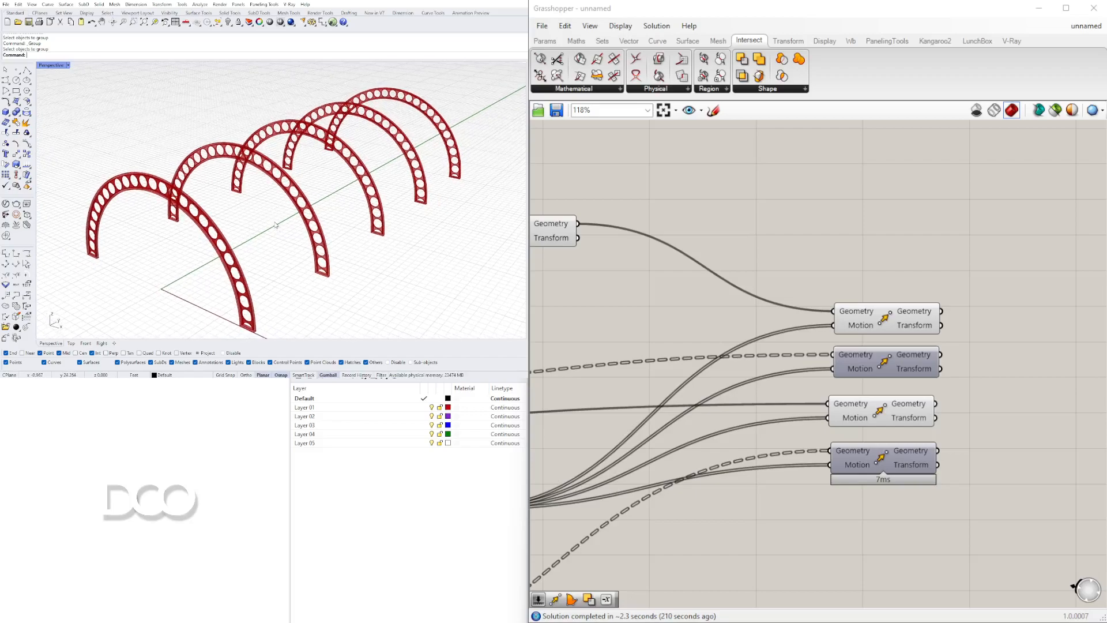